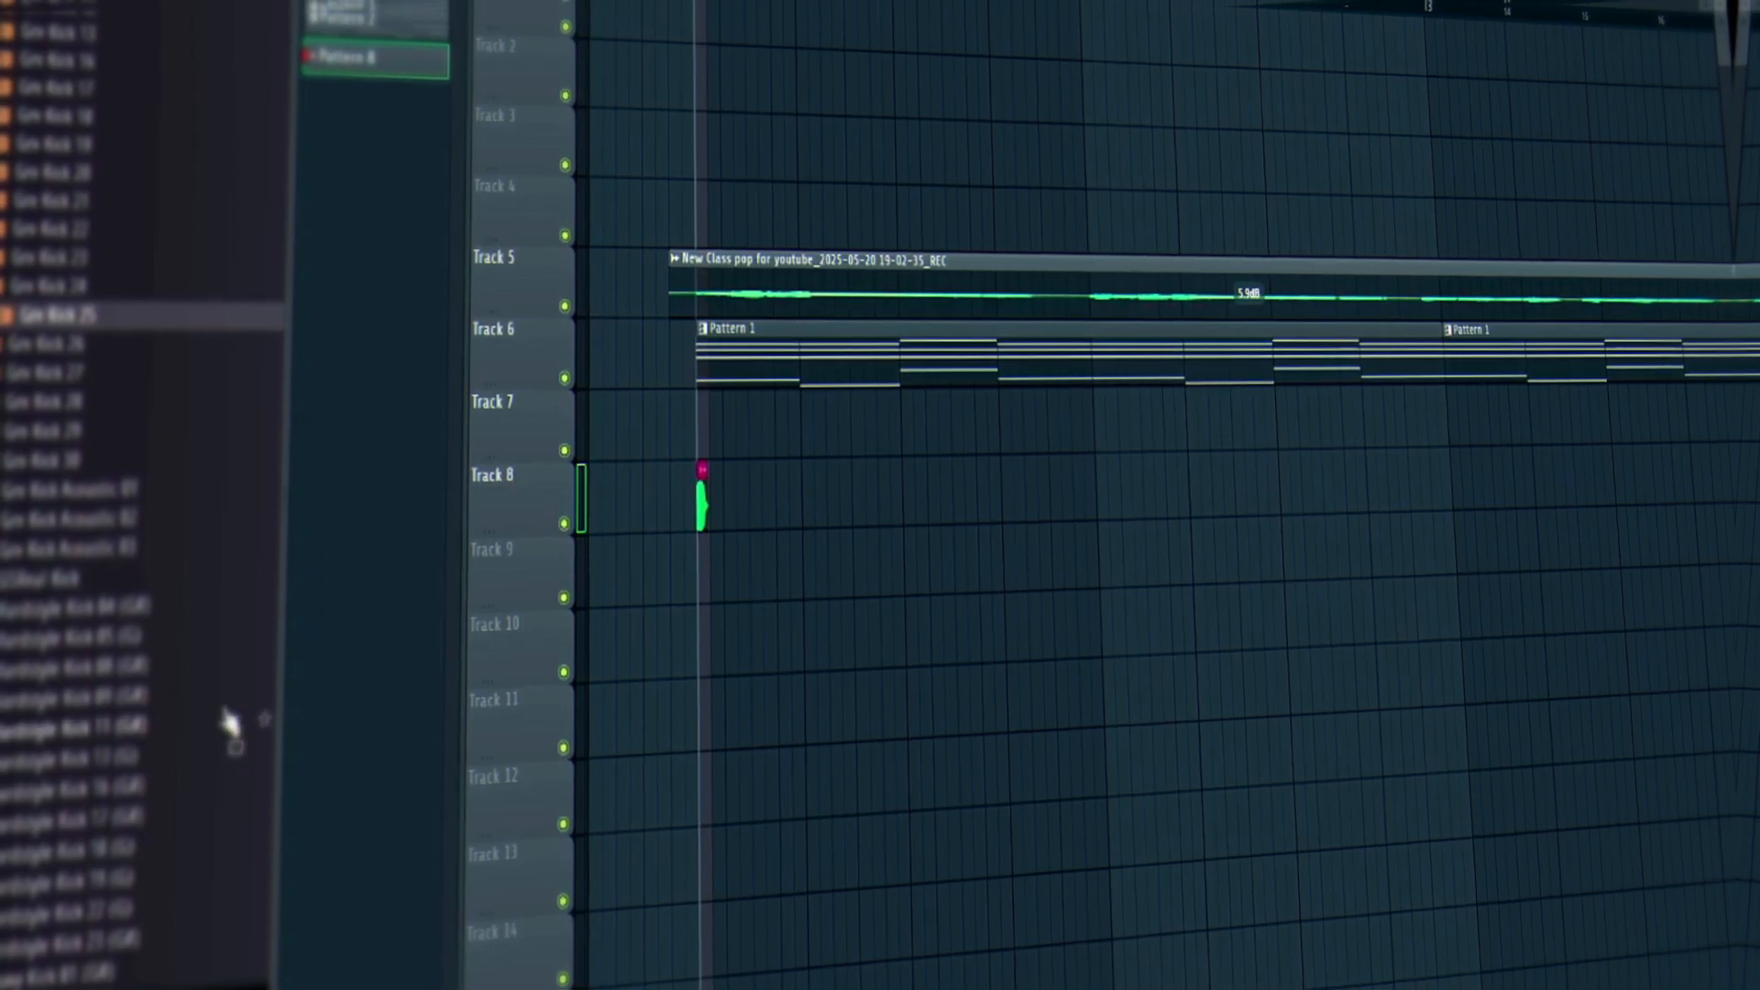
Paint kick clips along Track 8, delete the extra third clip, and audition the rhythm from the start.
key("space")
key("space")
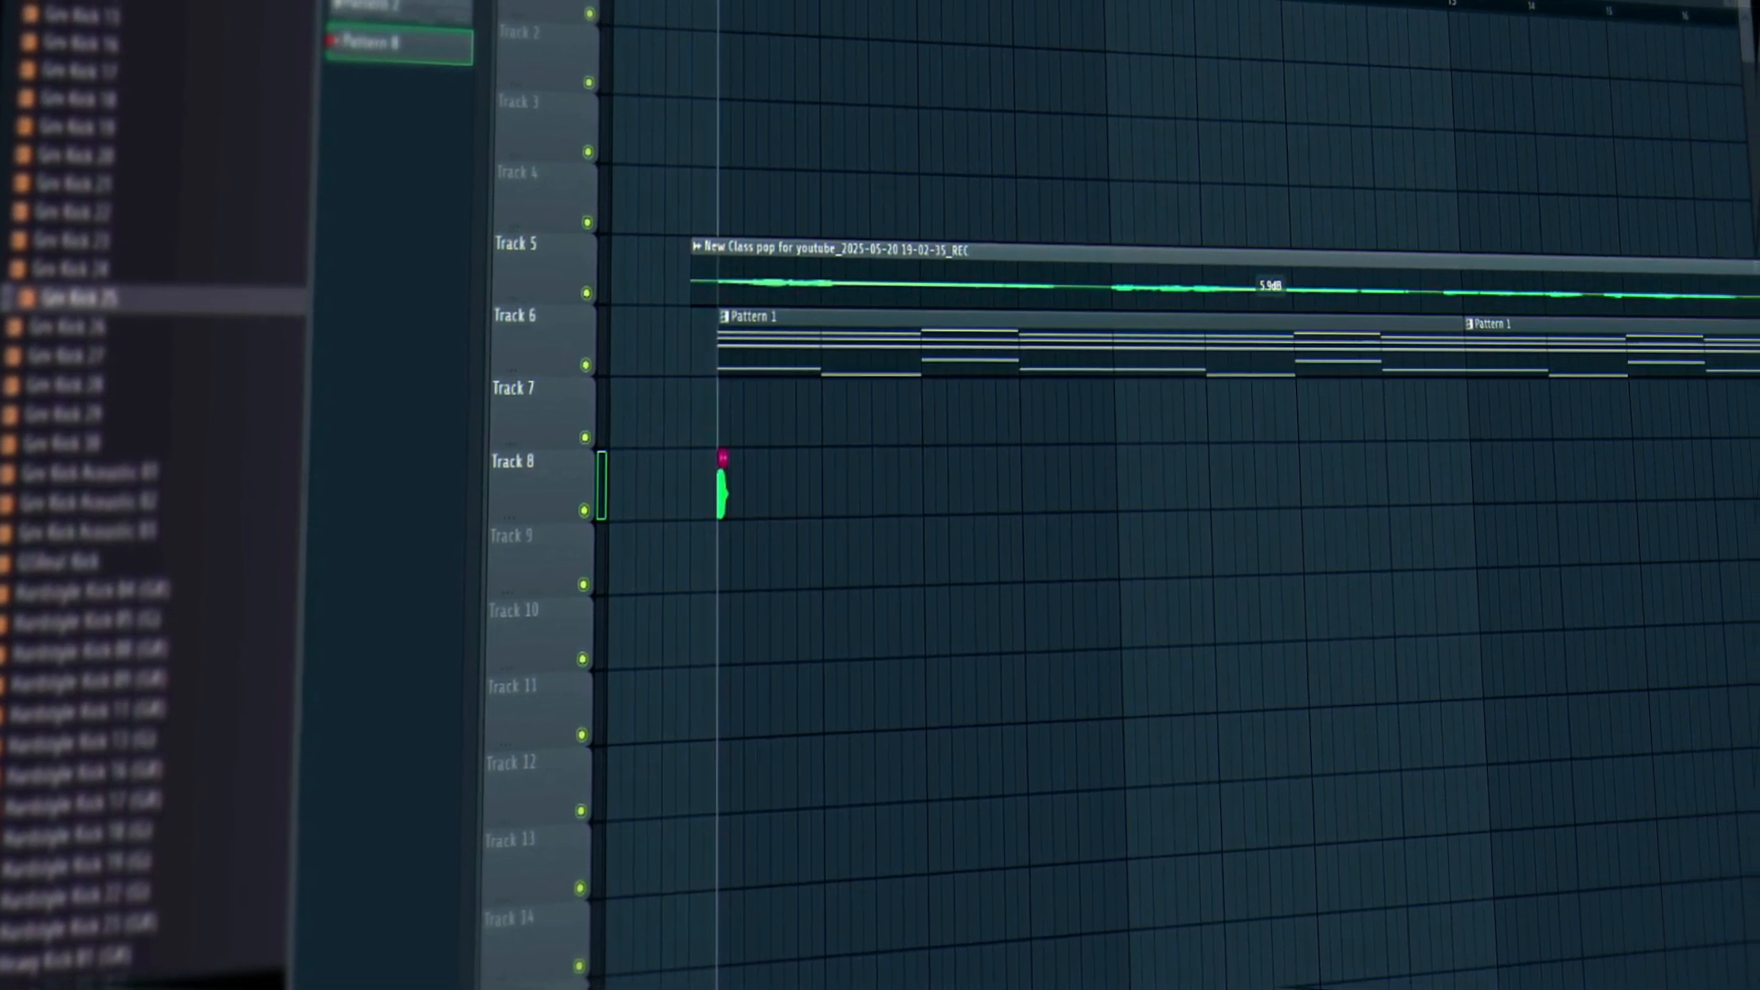
scroll(719, 4, "up", 3)
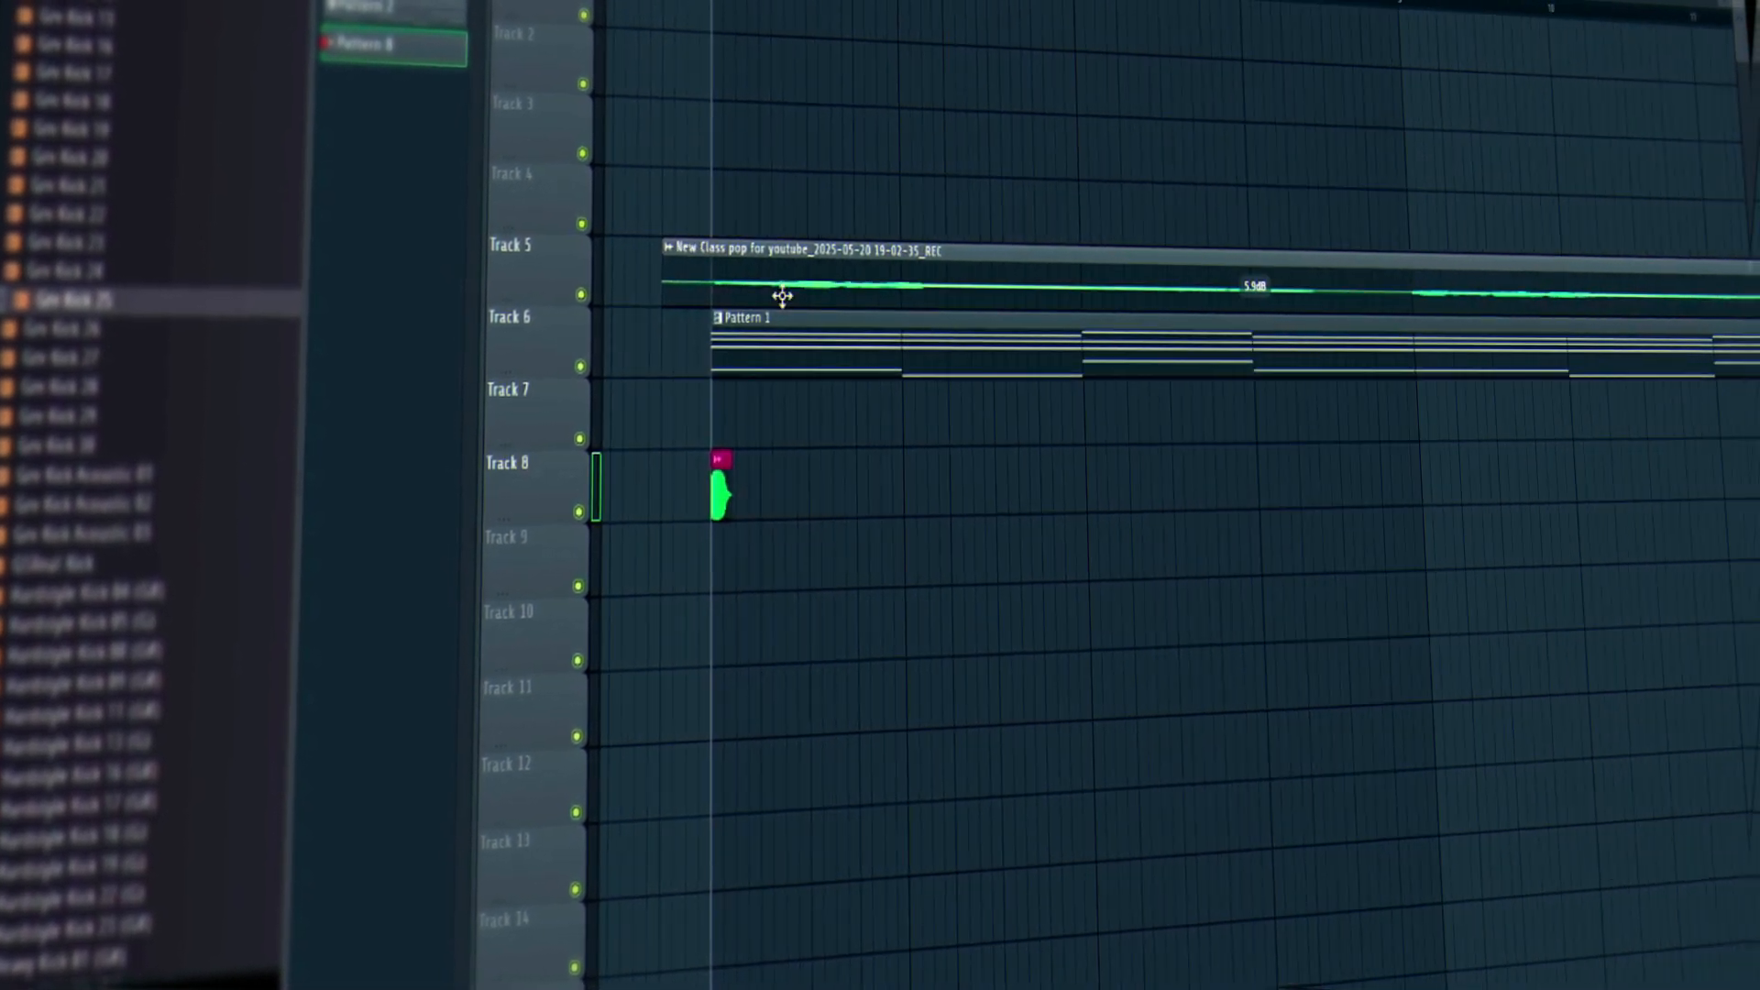
left_click(812, 495)
key("space")
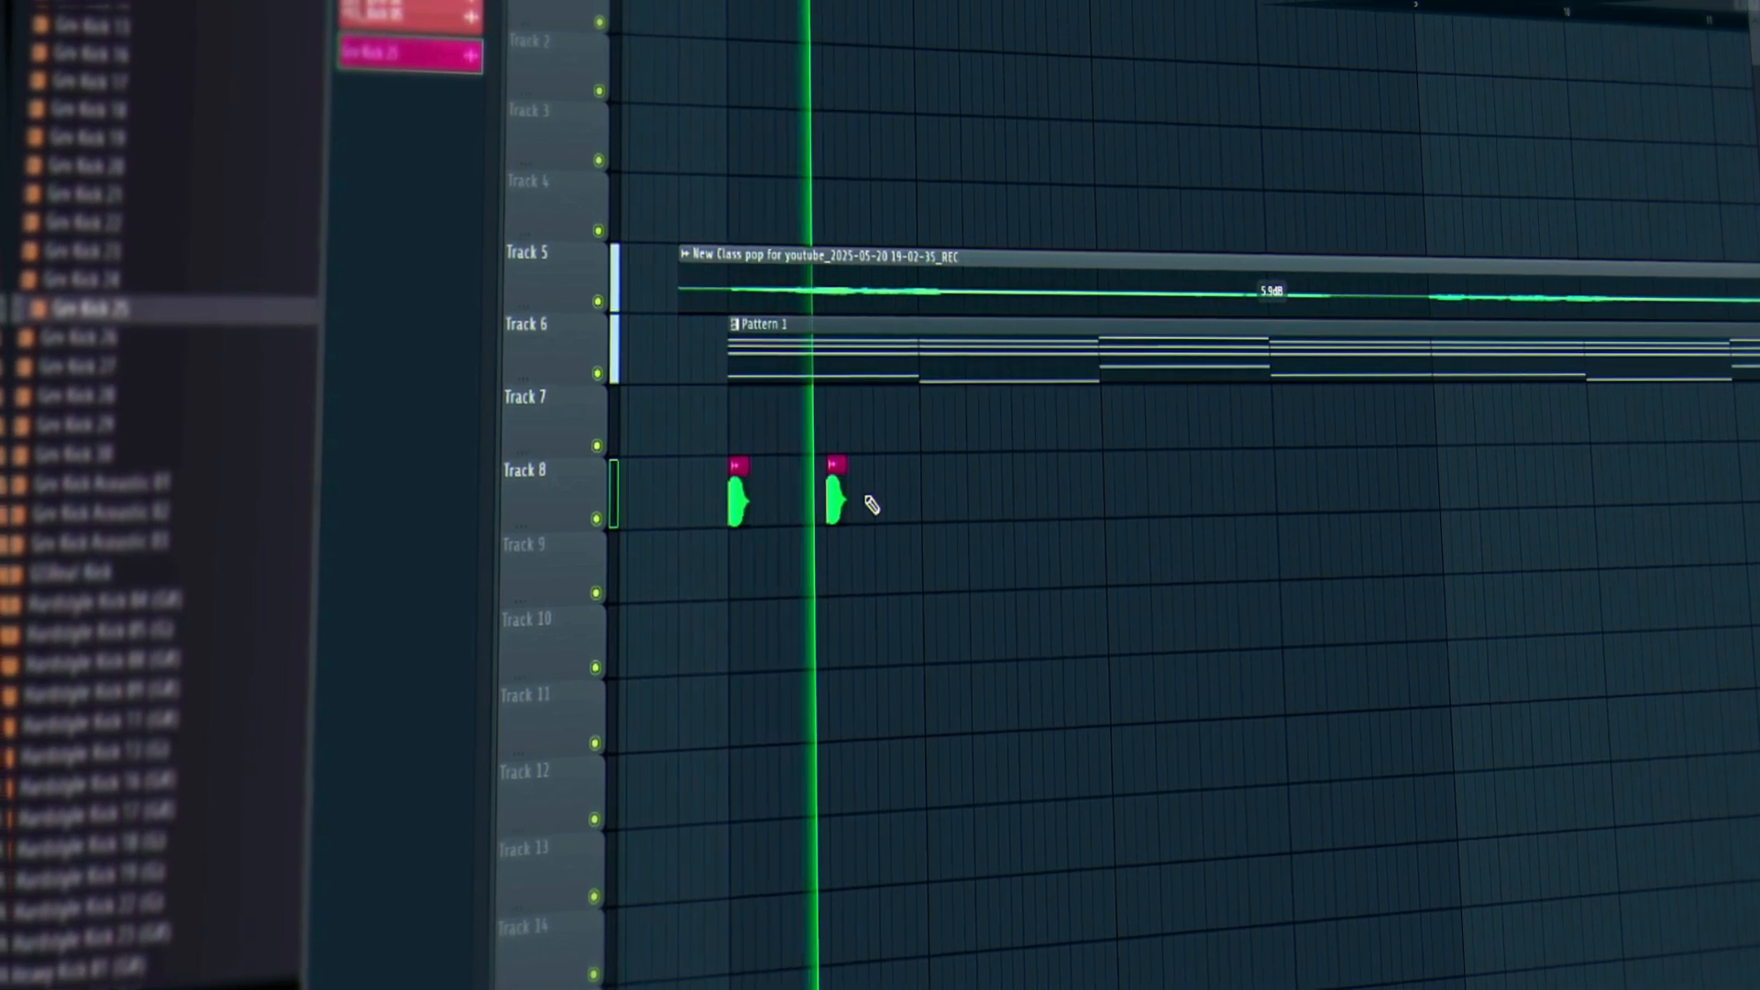
left_click(883, 499)
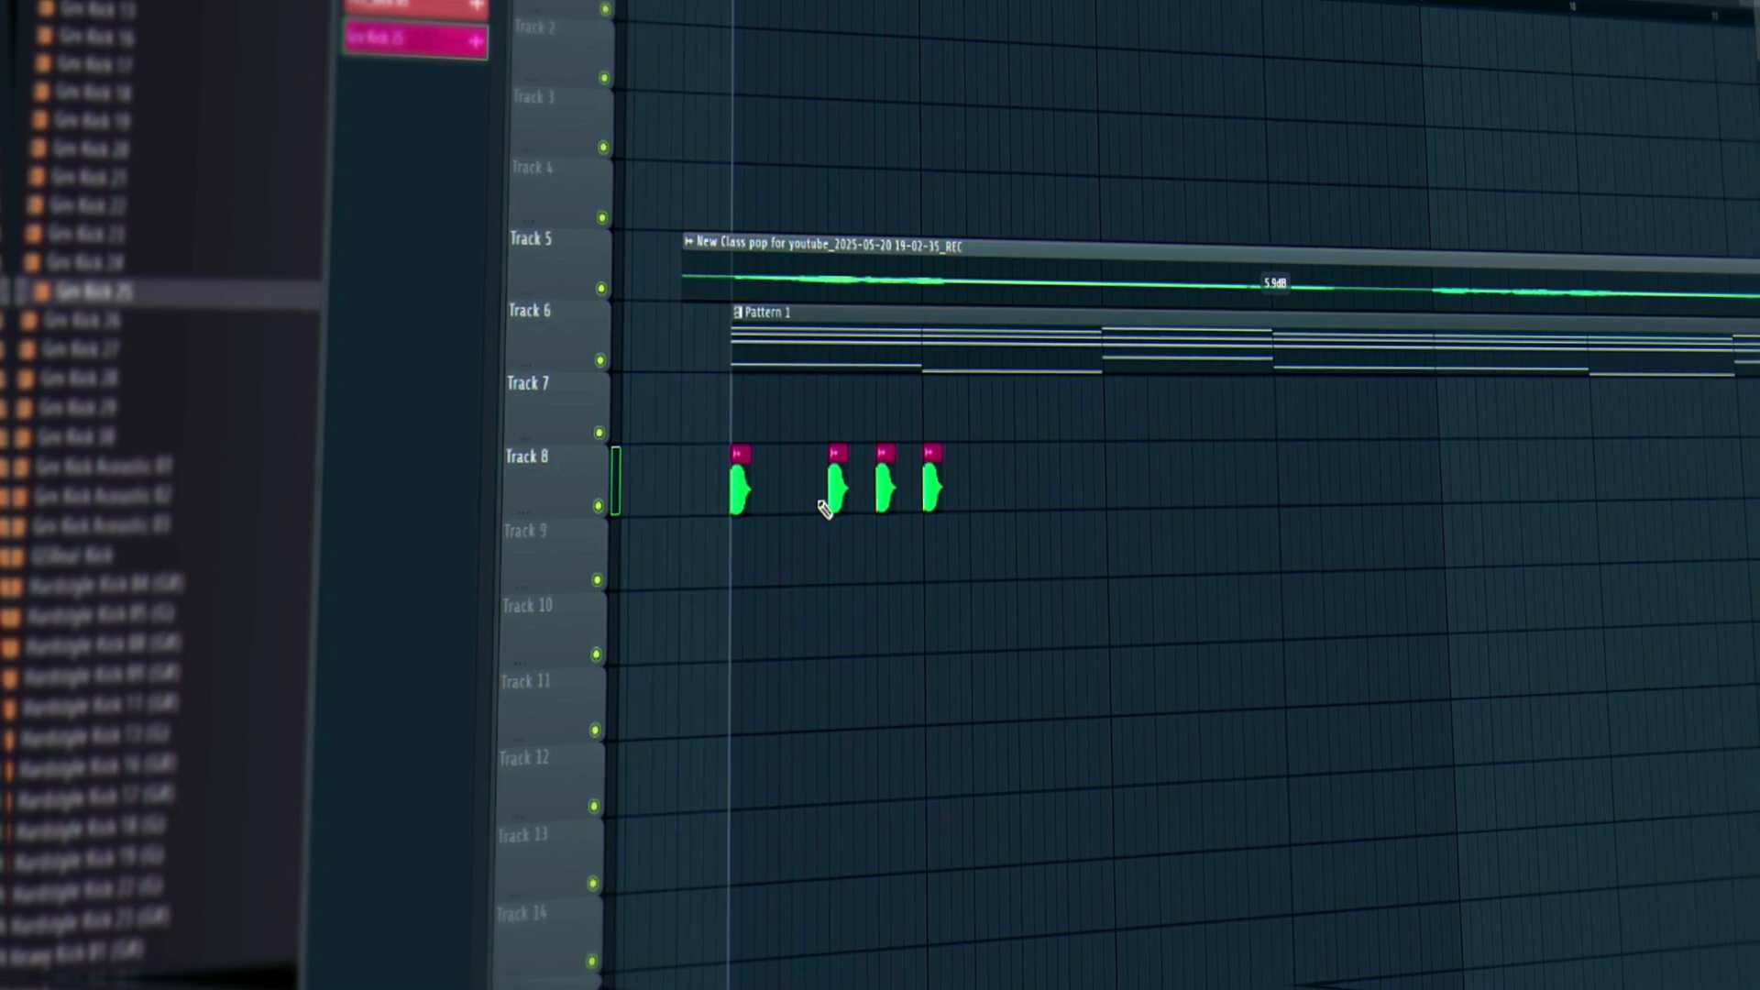
right_click(878, 499)
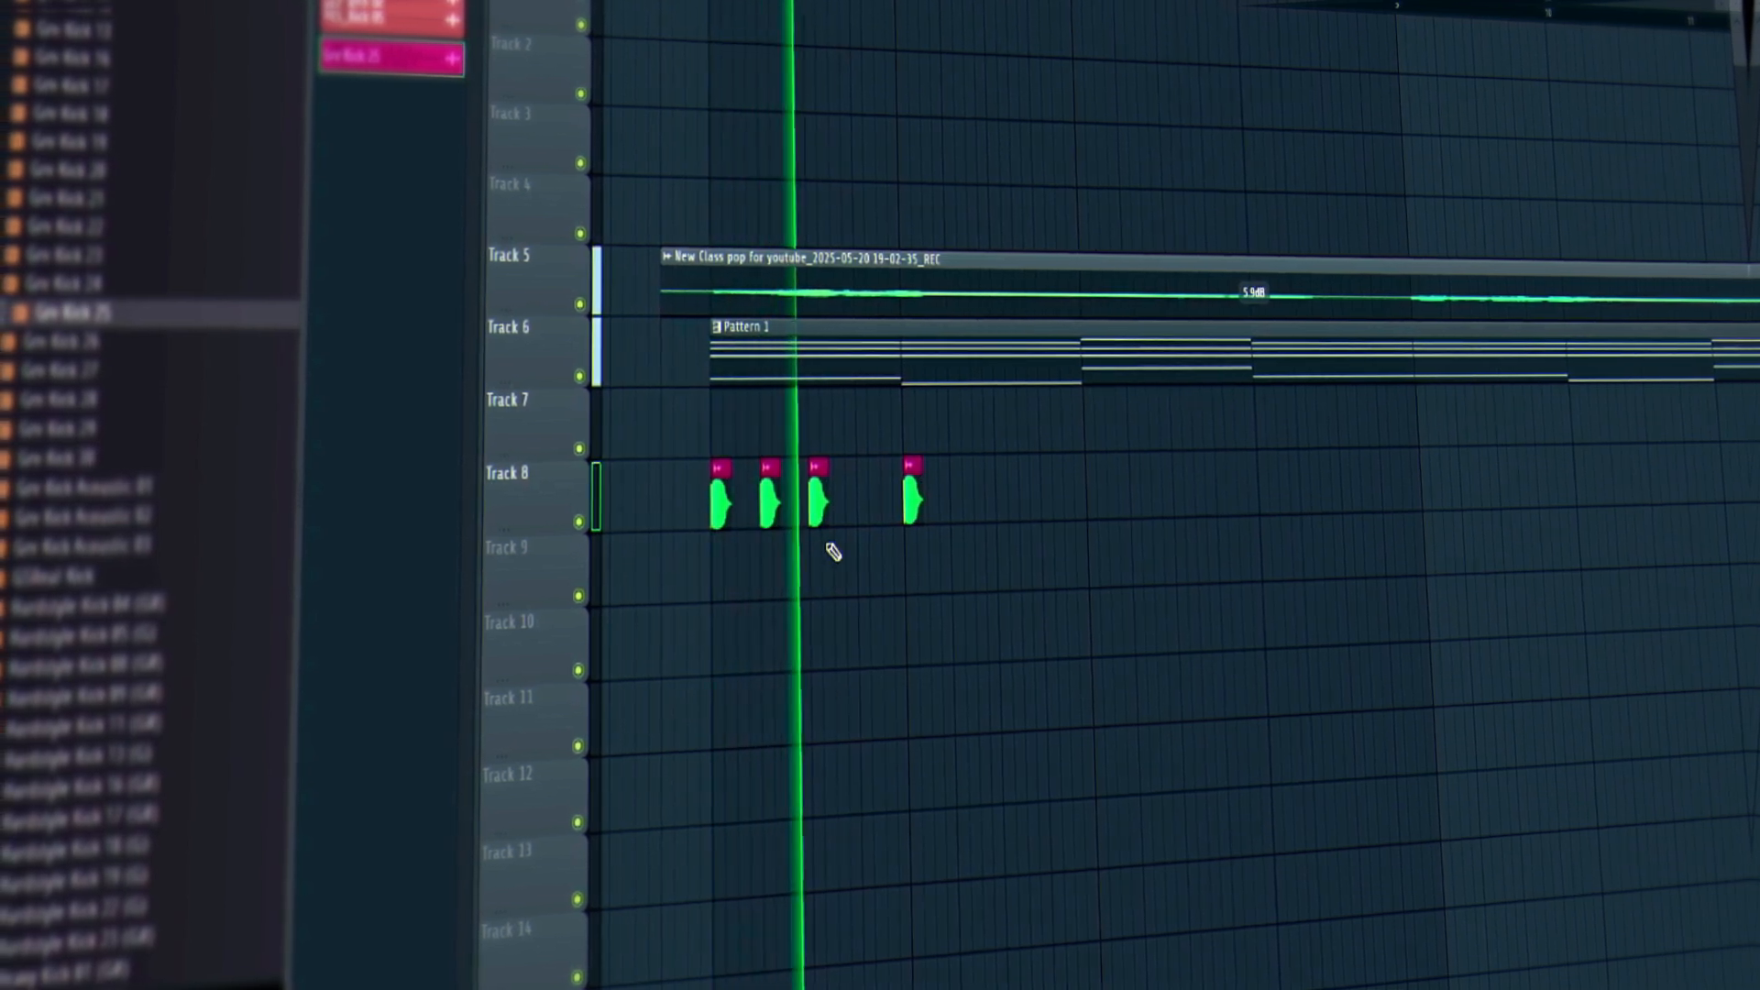
key("space")
key("F4")
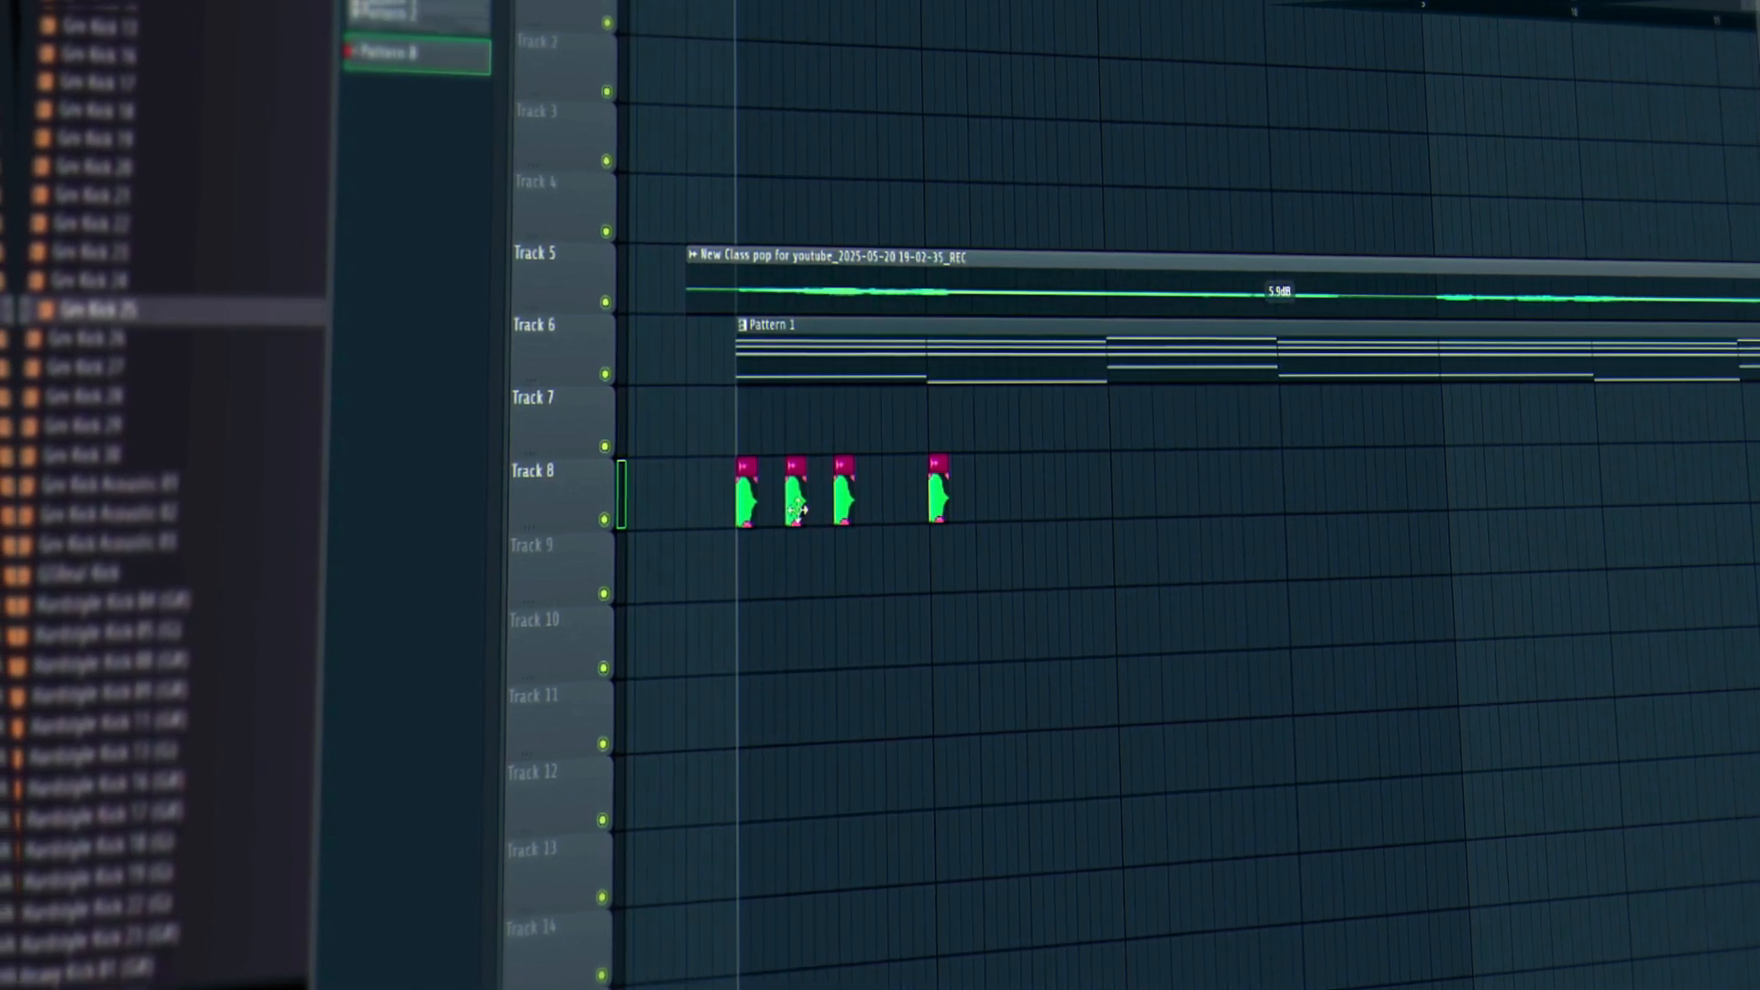
key("space")
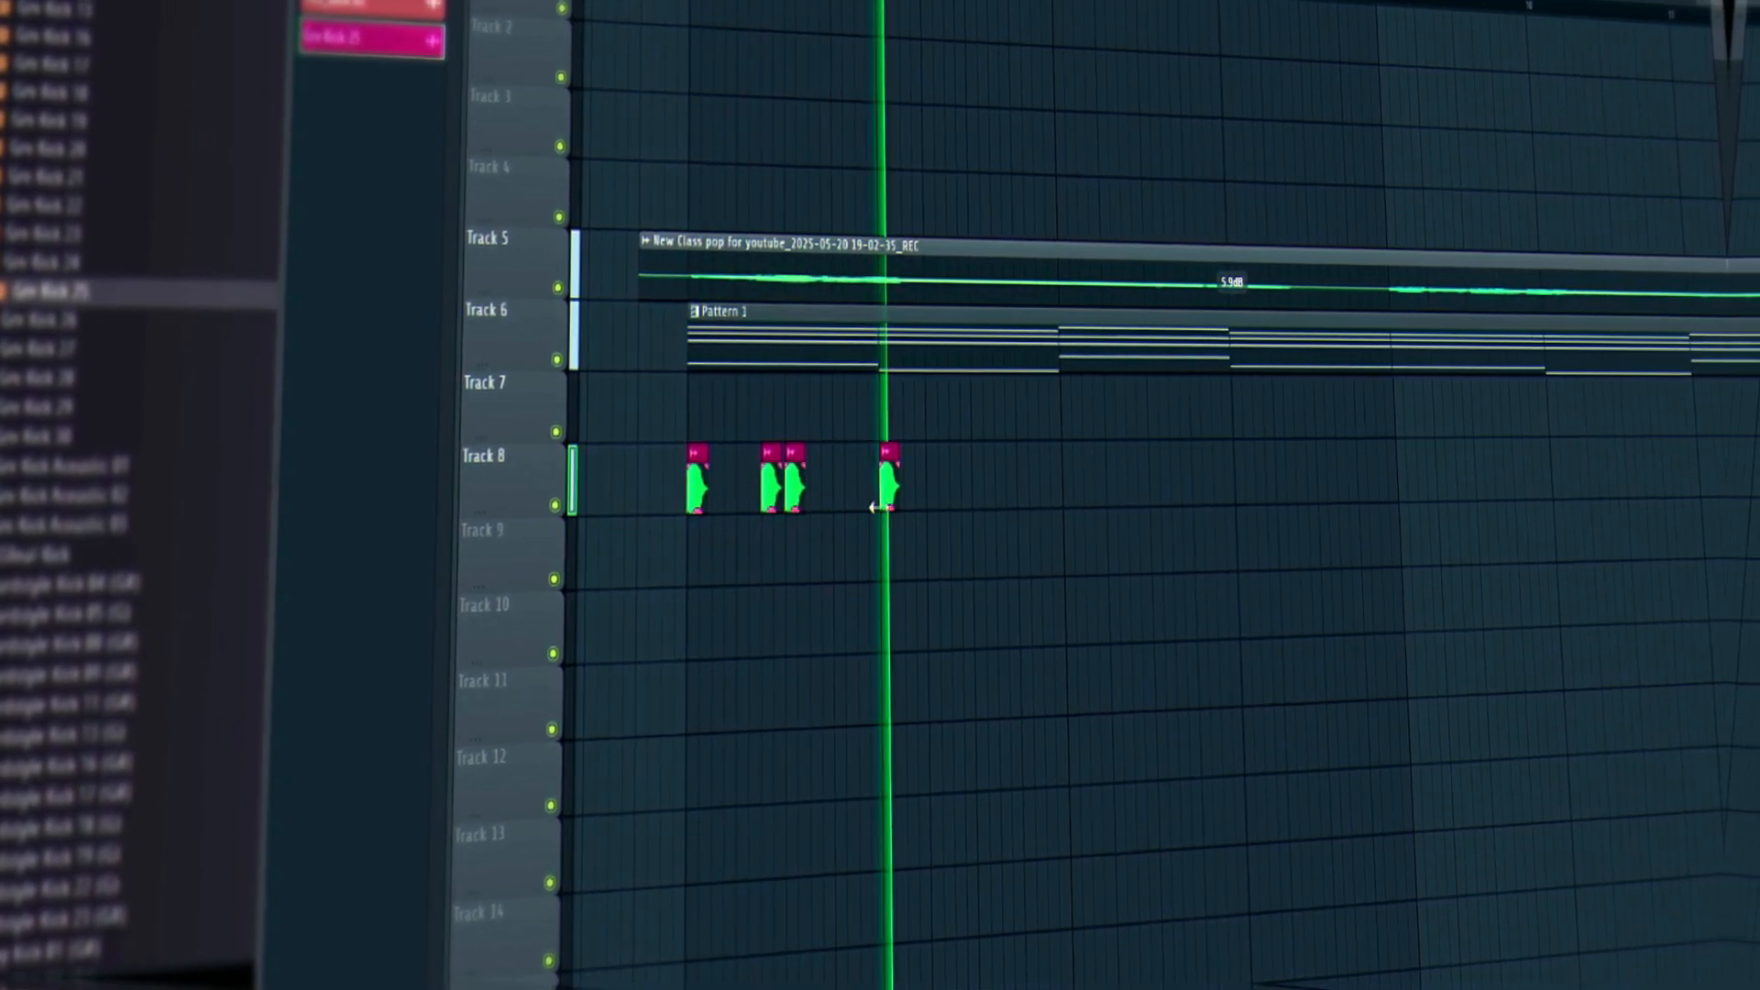
Add another Track 8 kick, remove the surplus clip, and select the four kick clips.
left_click(865, 469)
key("space")
key("space")
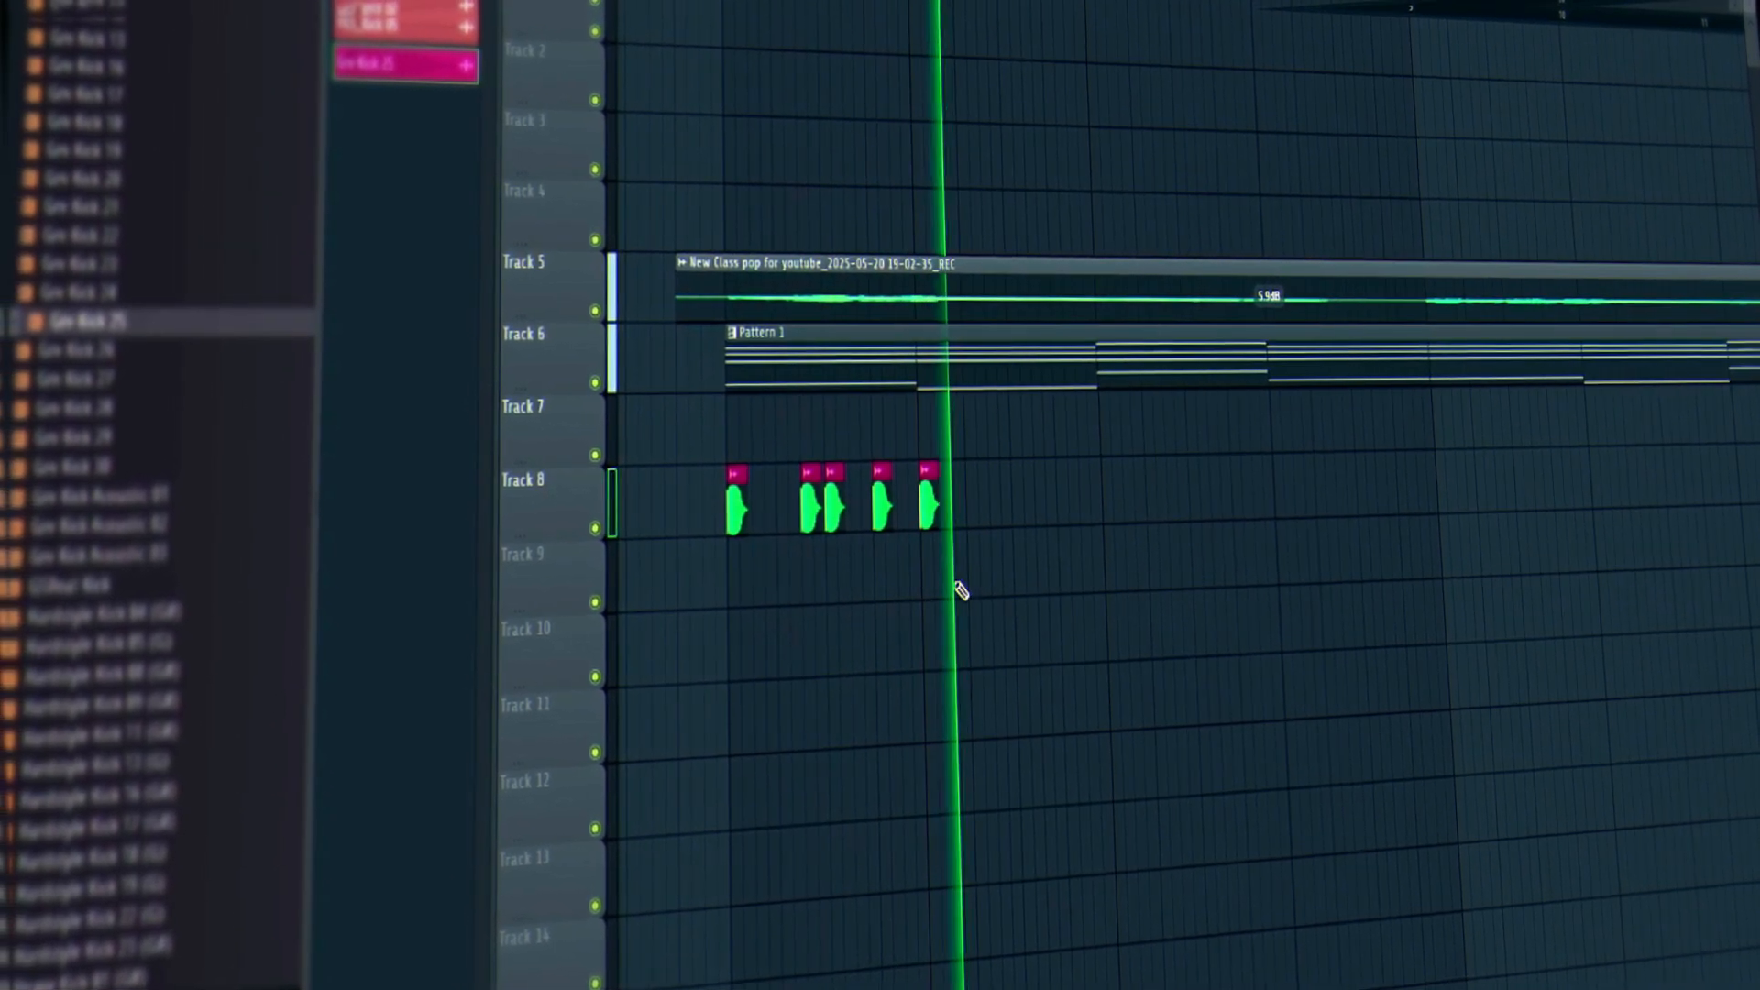
key("space")
right_click(935, 513)
left_click_drag(917, 516, 1266, 485)
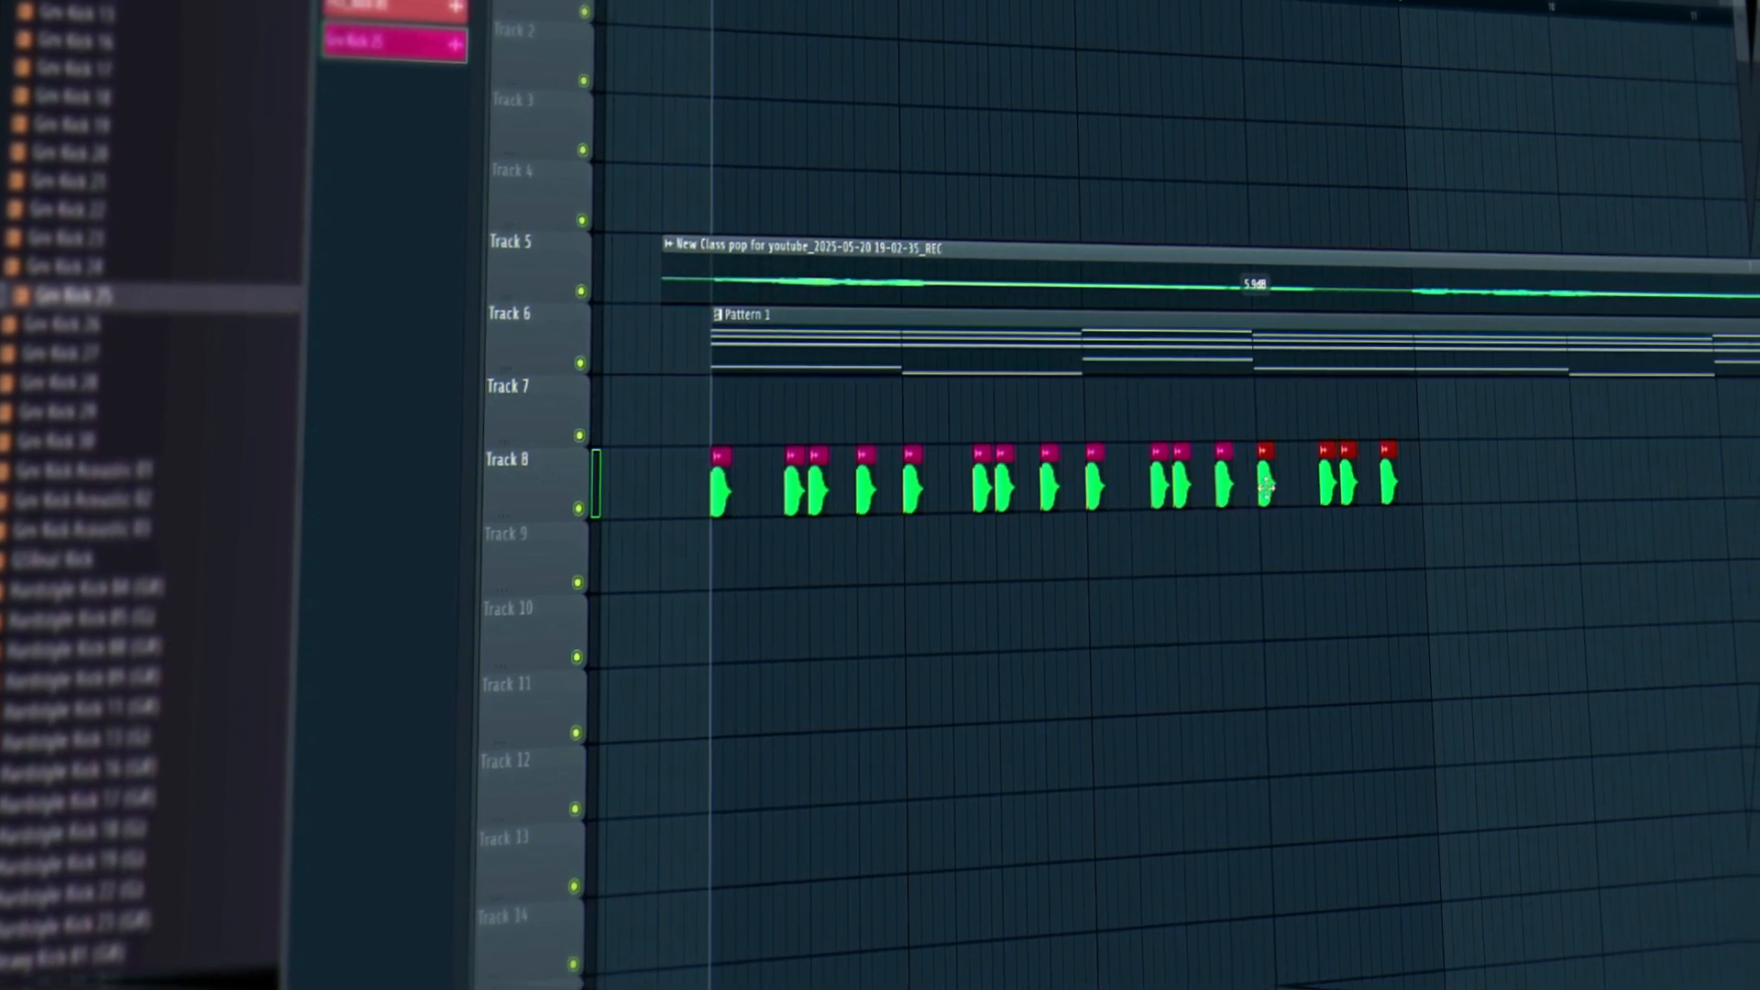
Preview Gm Kick 26 and Gm Kick 24, place Gm Kick 24 on Track 9, and remove two Track 8 kicks.
left_click(65, 329)
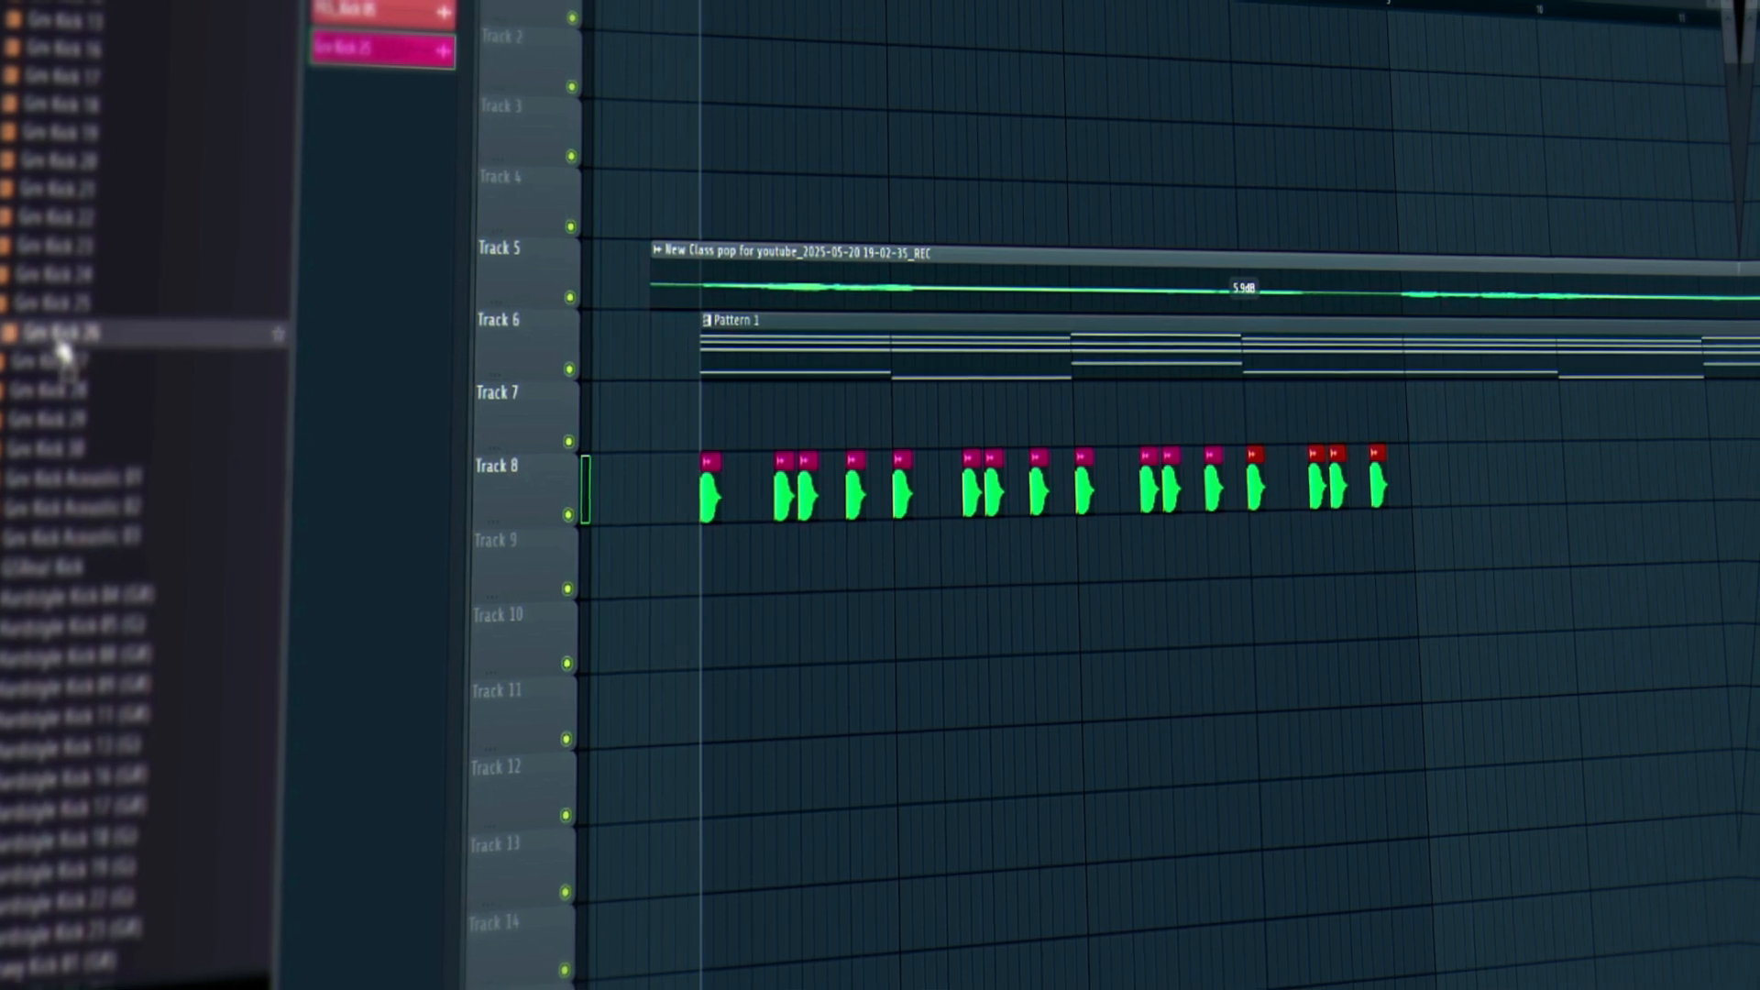
left_click(60, 286)
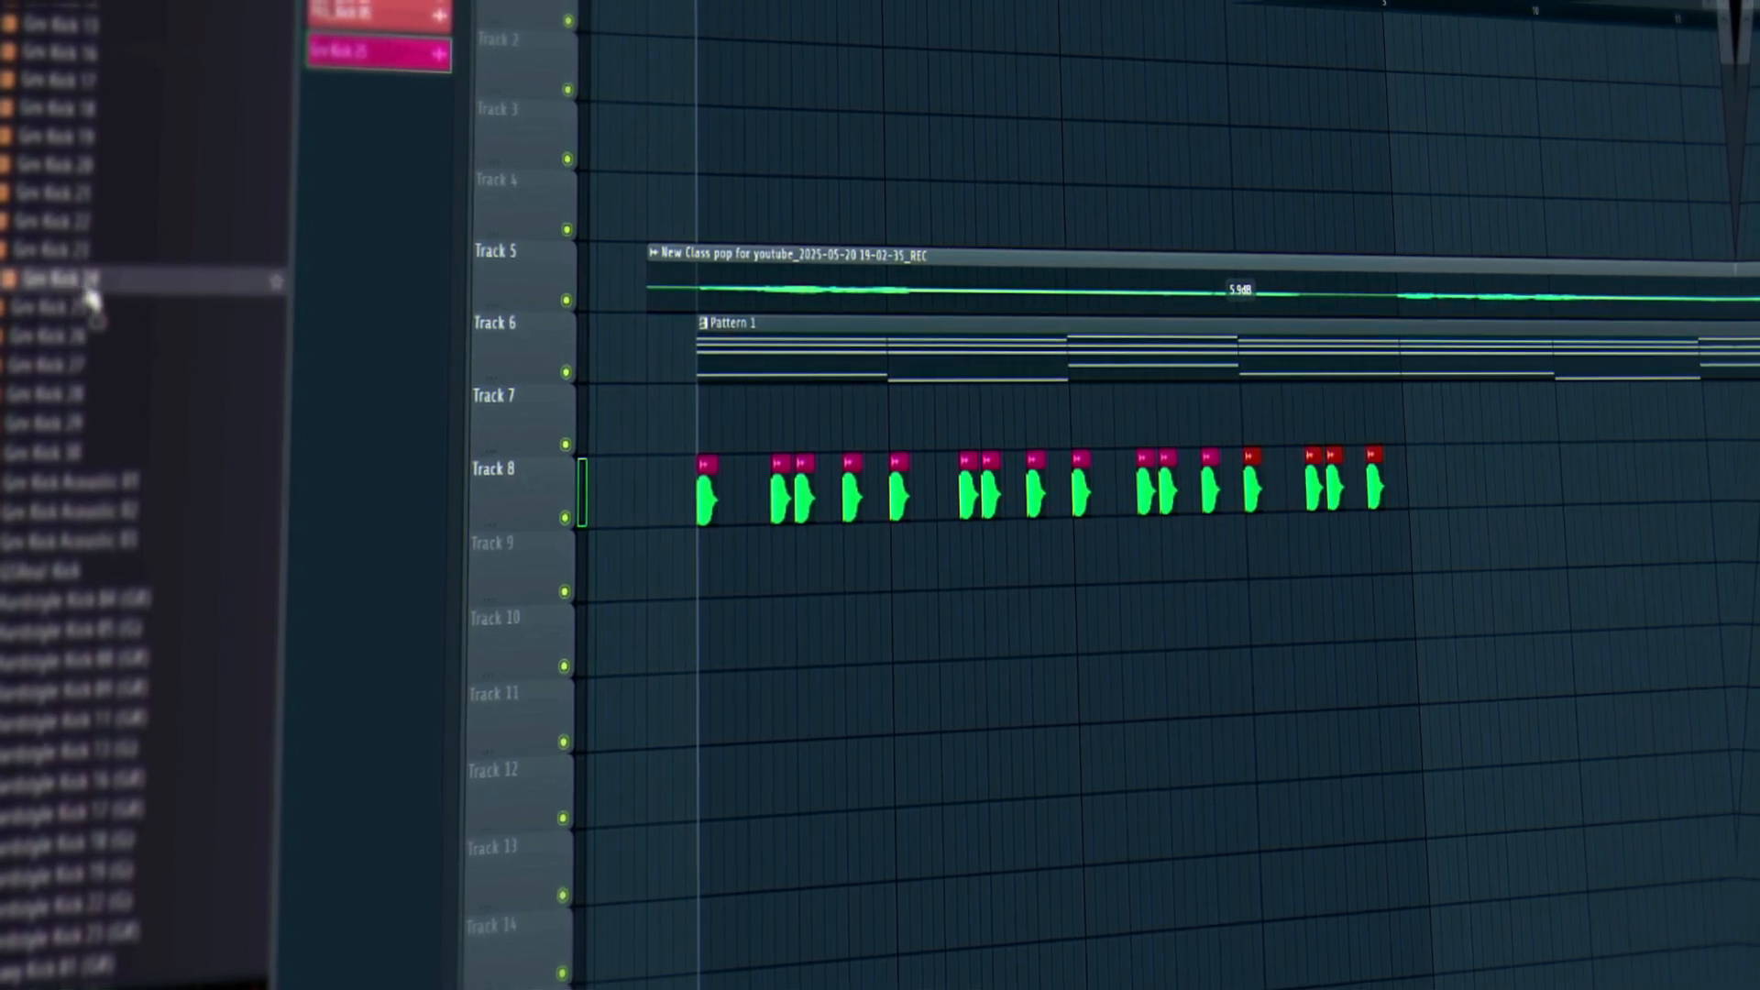
left_click_drag(89, 295, 836, 551)
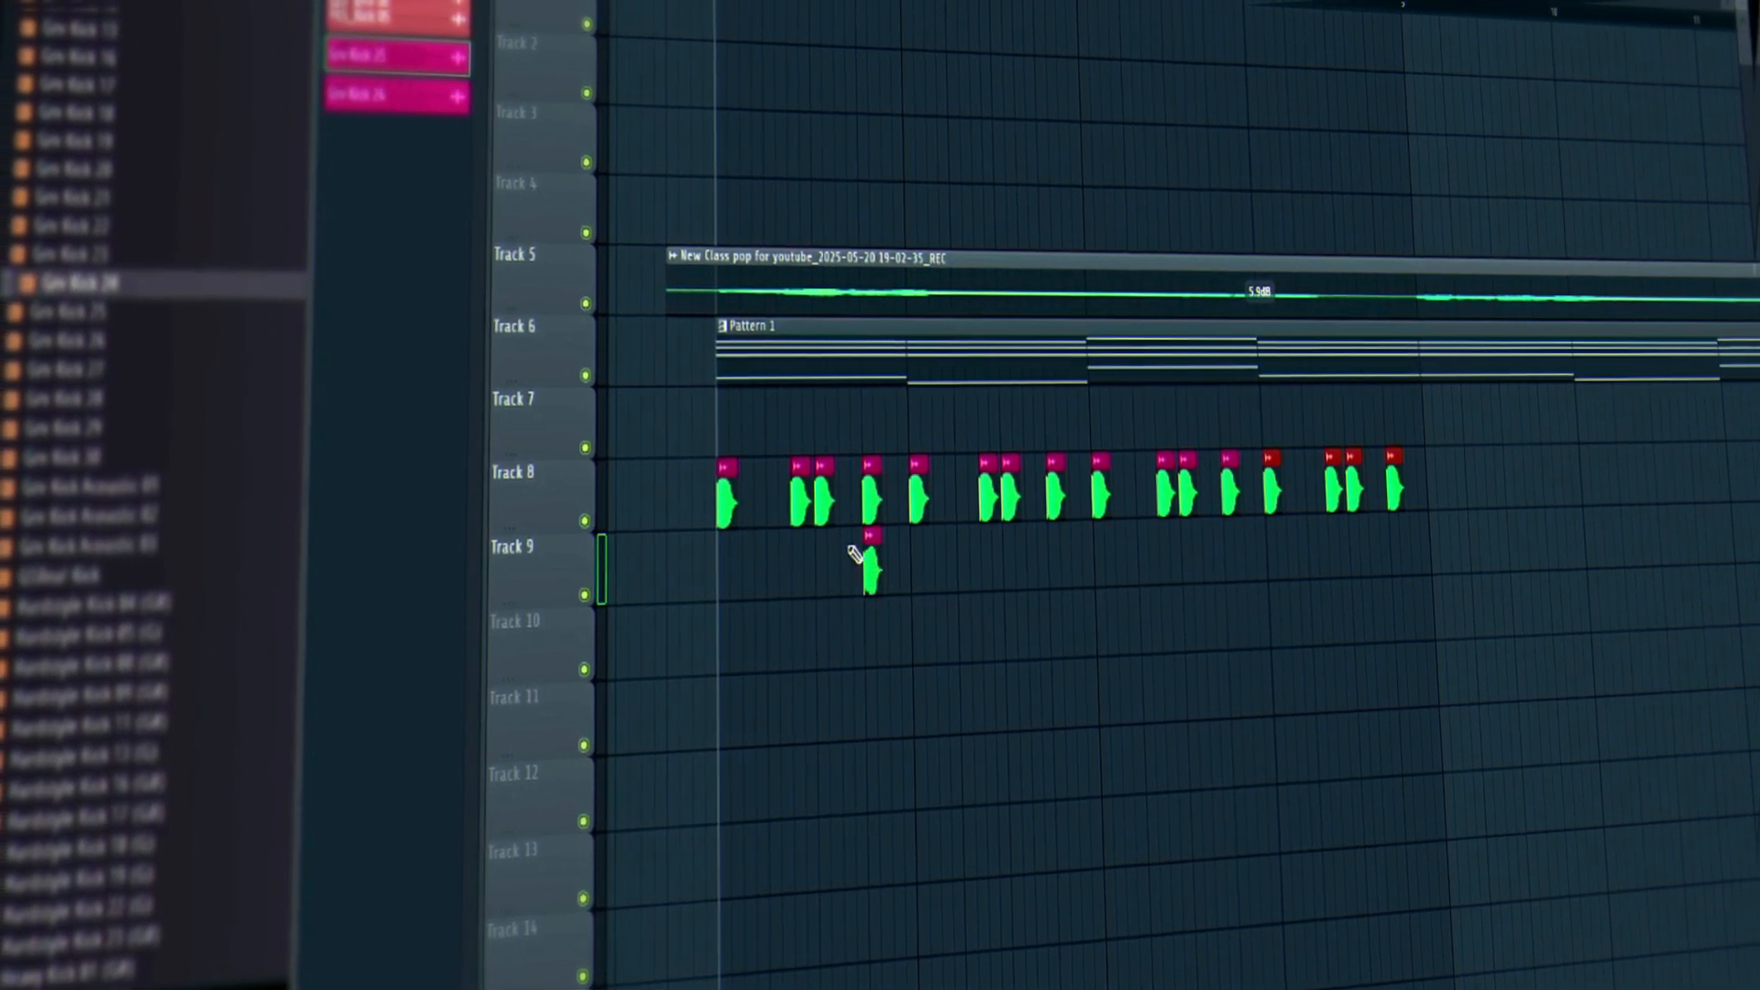
right_click(872, 491)
right_click(1059, 481)
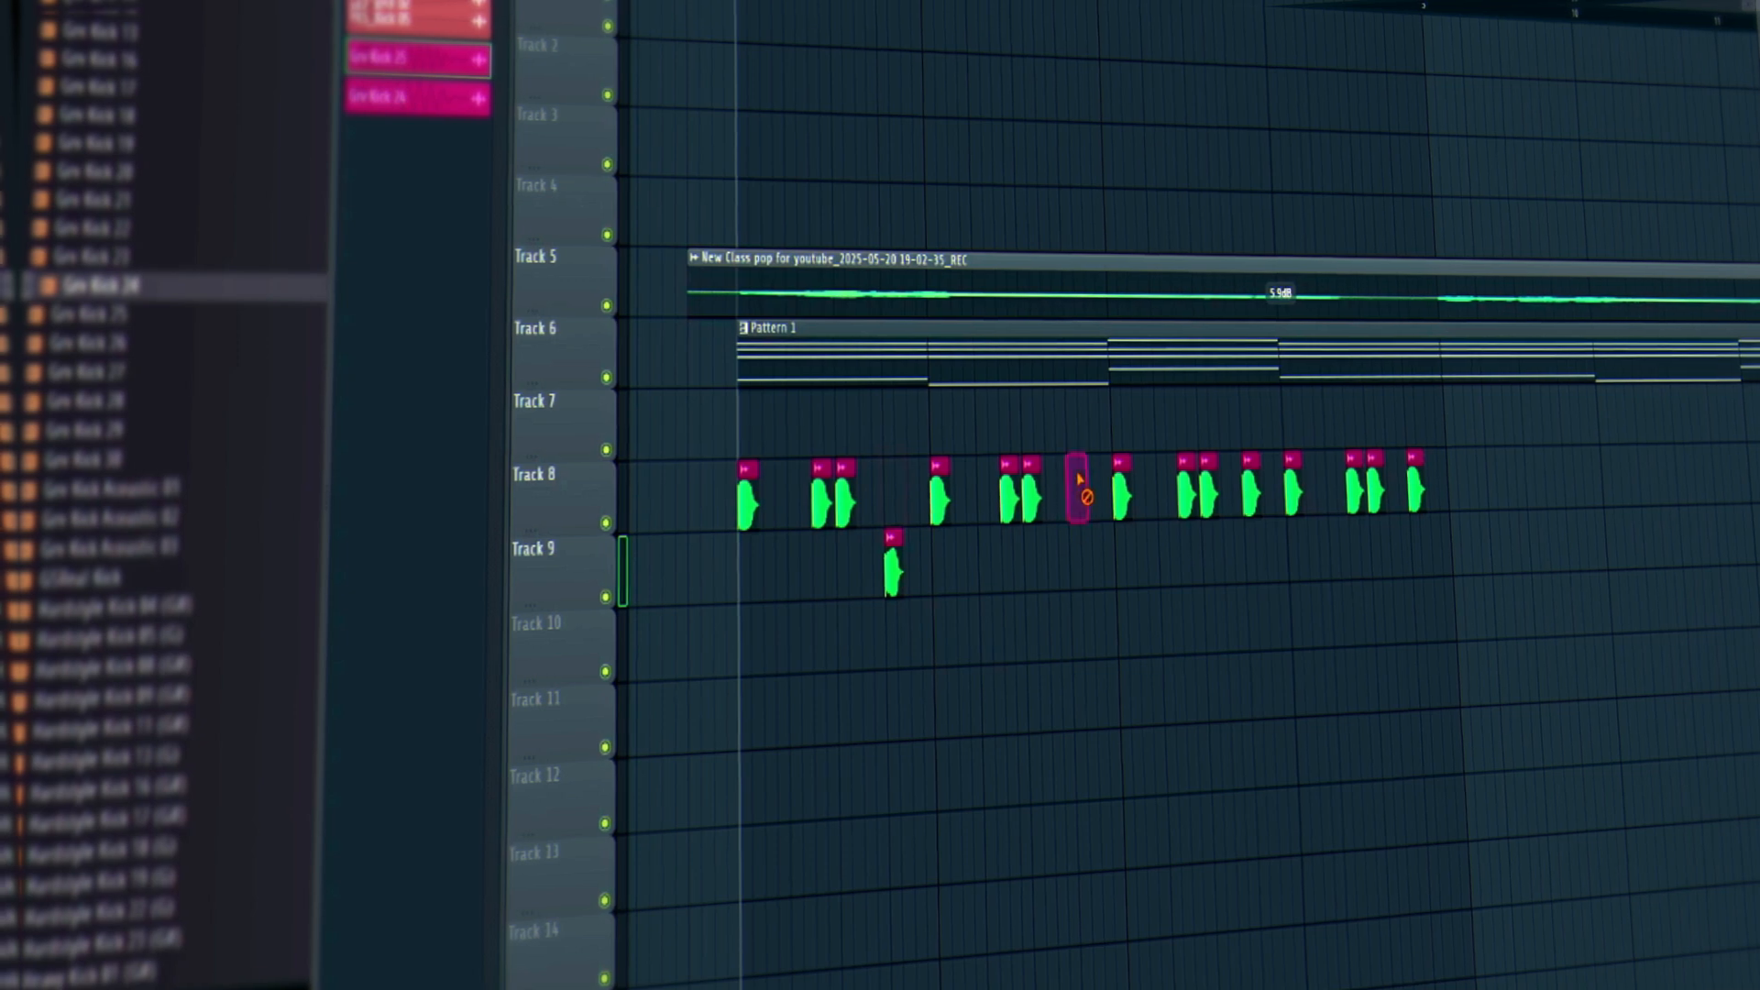
Paint three more Gm Kick 24 clips on Track 9 between the Track 8 hits.
left_click_drag(949, 572, 1069, 570)
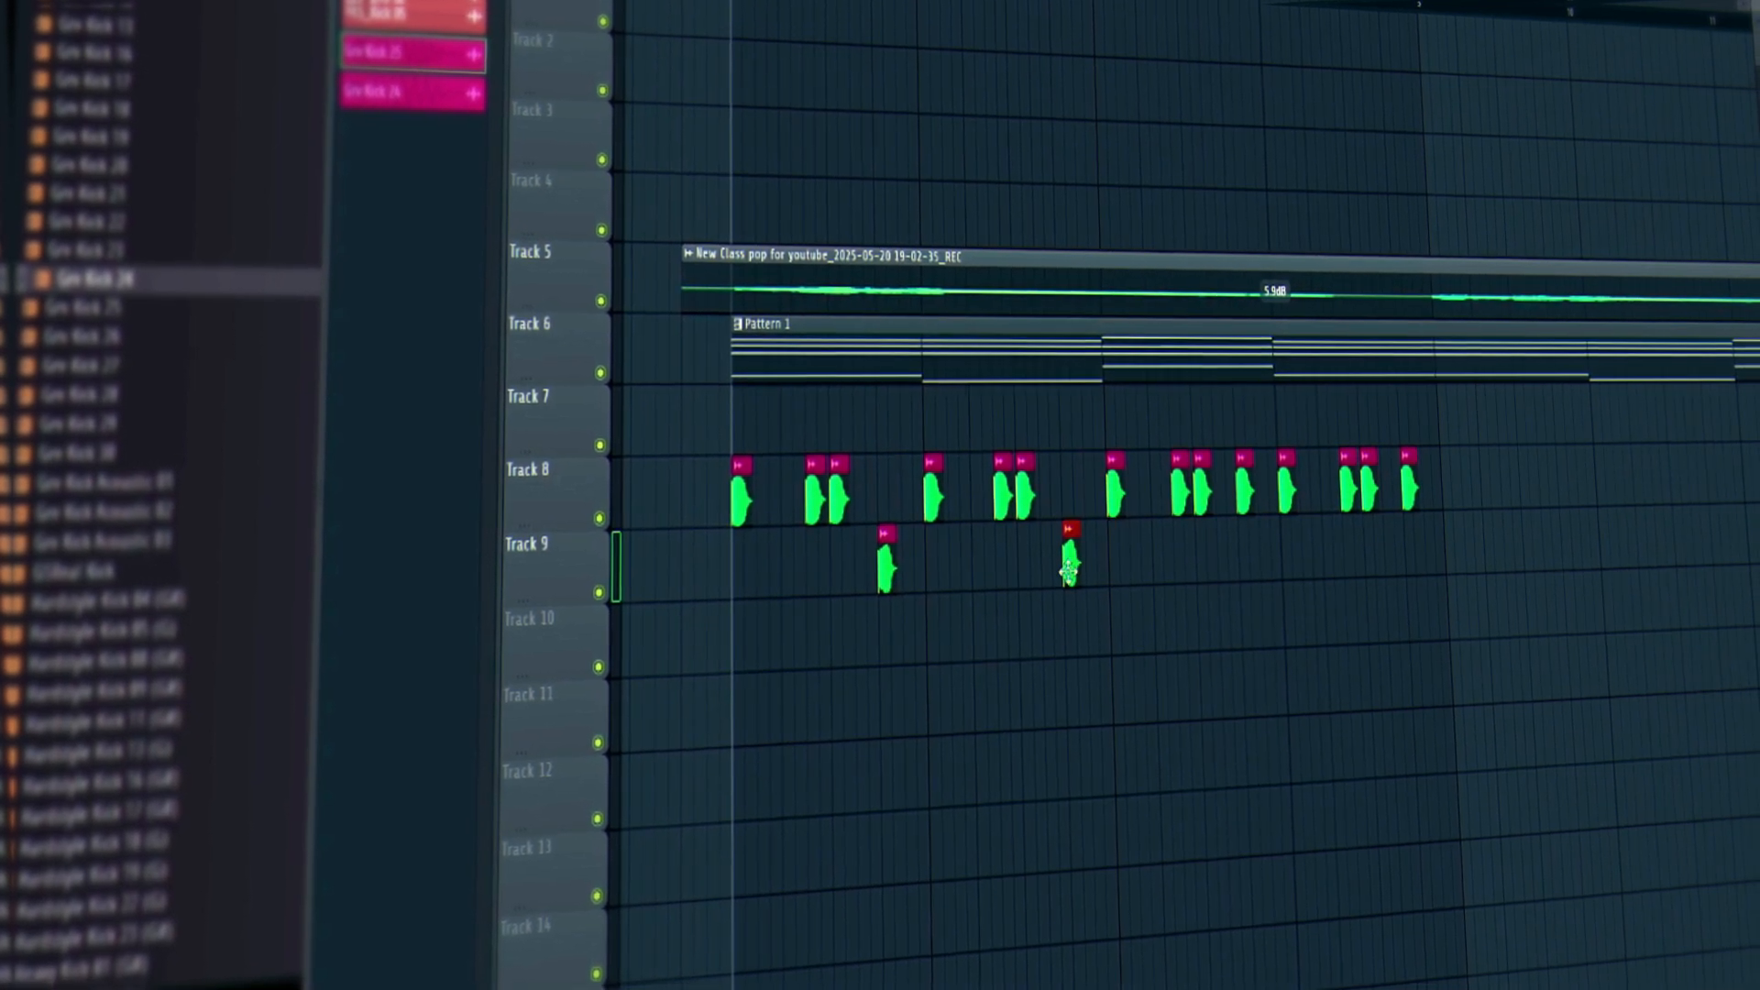
mouse_move(1269, 564)
left_mouse_down()
mouse_move(1235, 562)
mouse_move(1294, 561)
left_mouse_up()
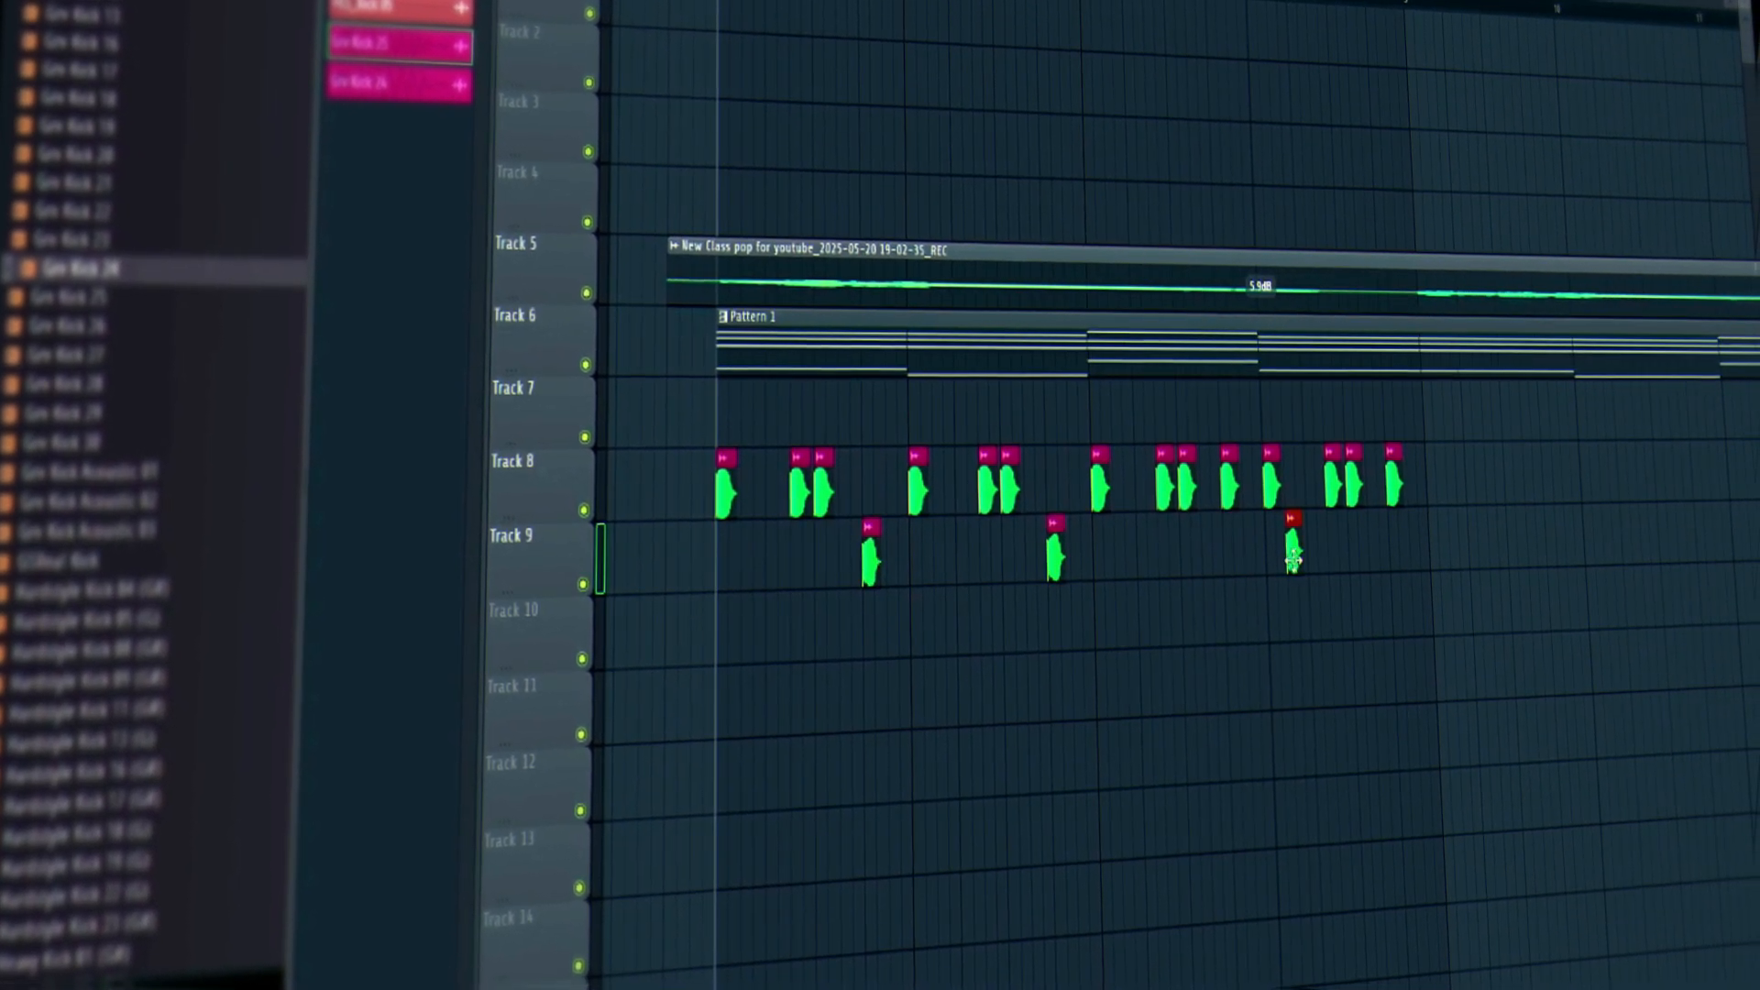
left_click(1385, 550)
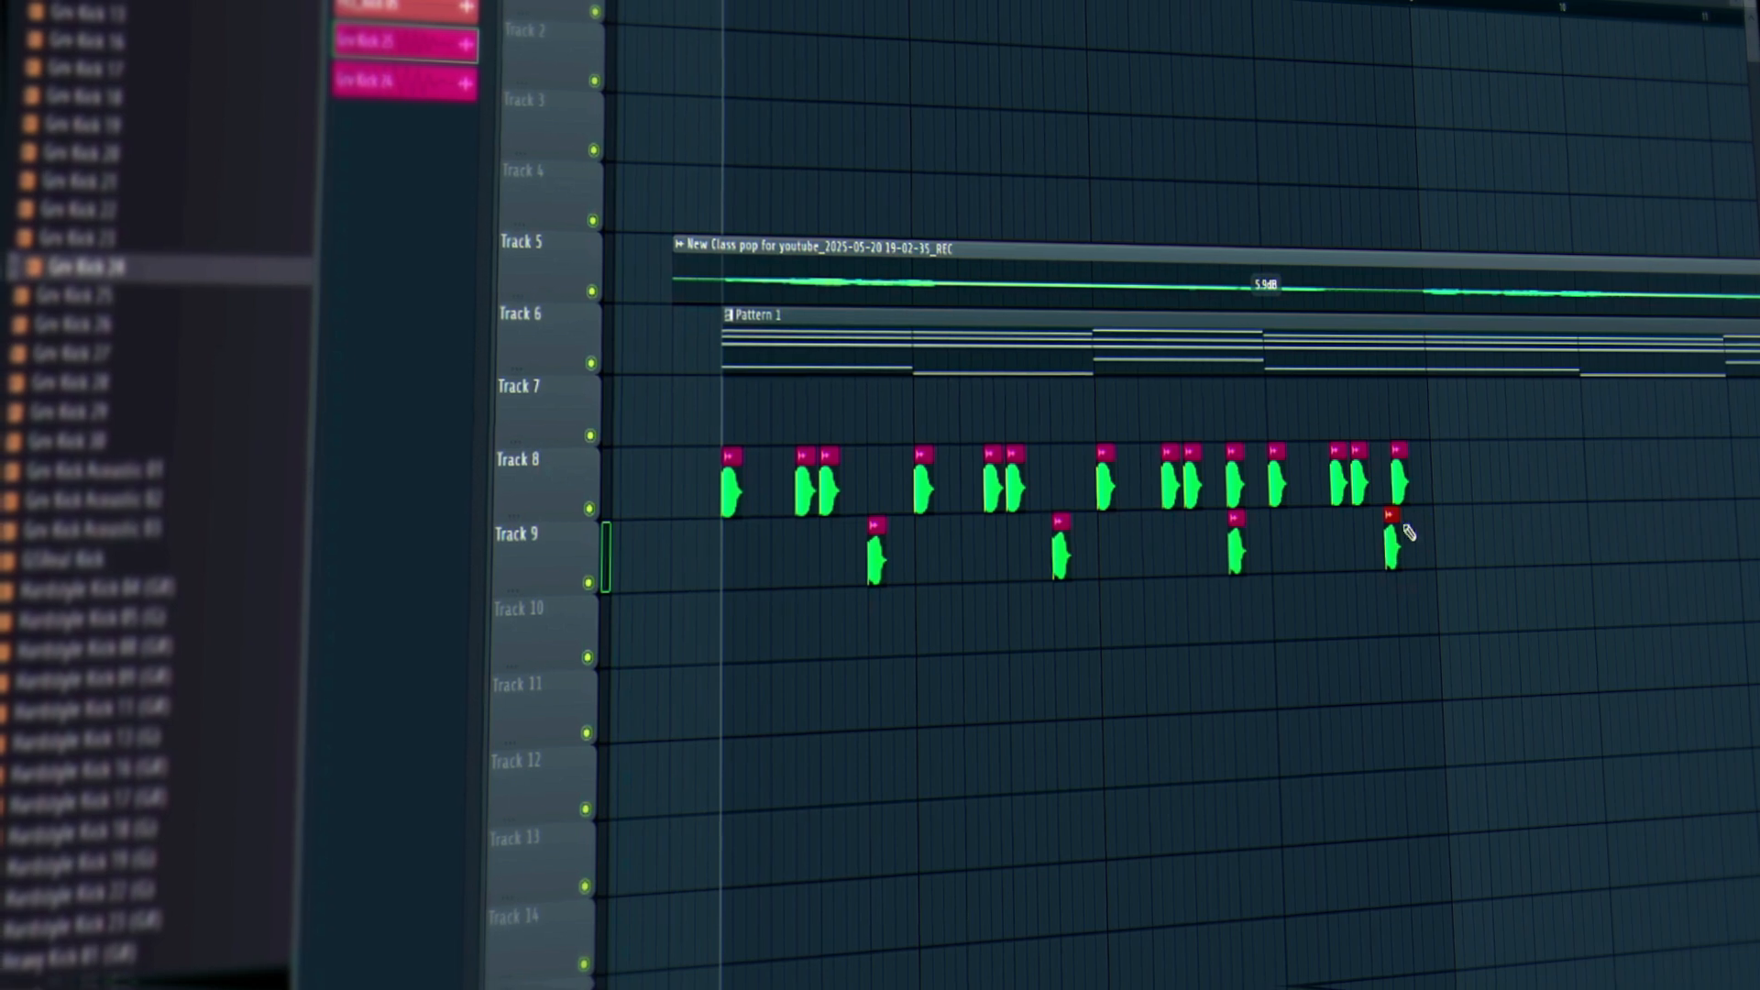
left_click_drag(1394, 549, 1405, 548)
Delete the Track 8 kicks clashing with Track 9 and play back the syncopated groove.
right_click(1407, 484)
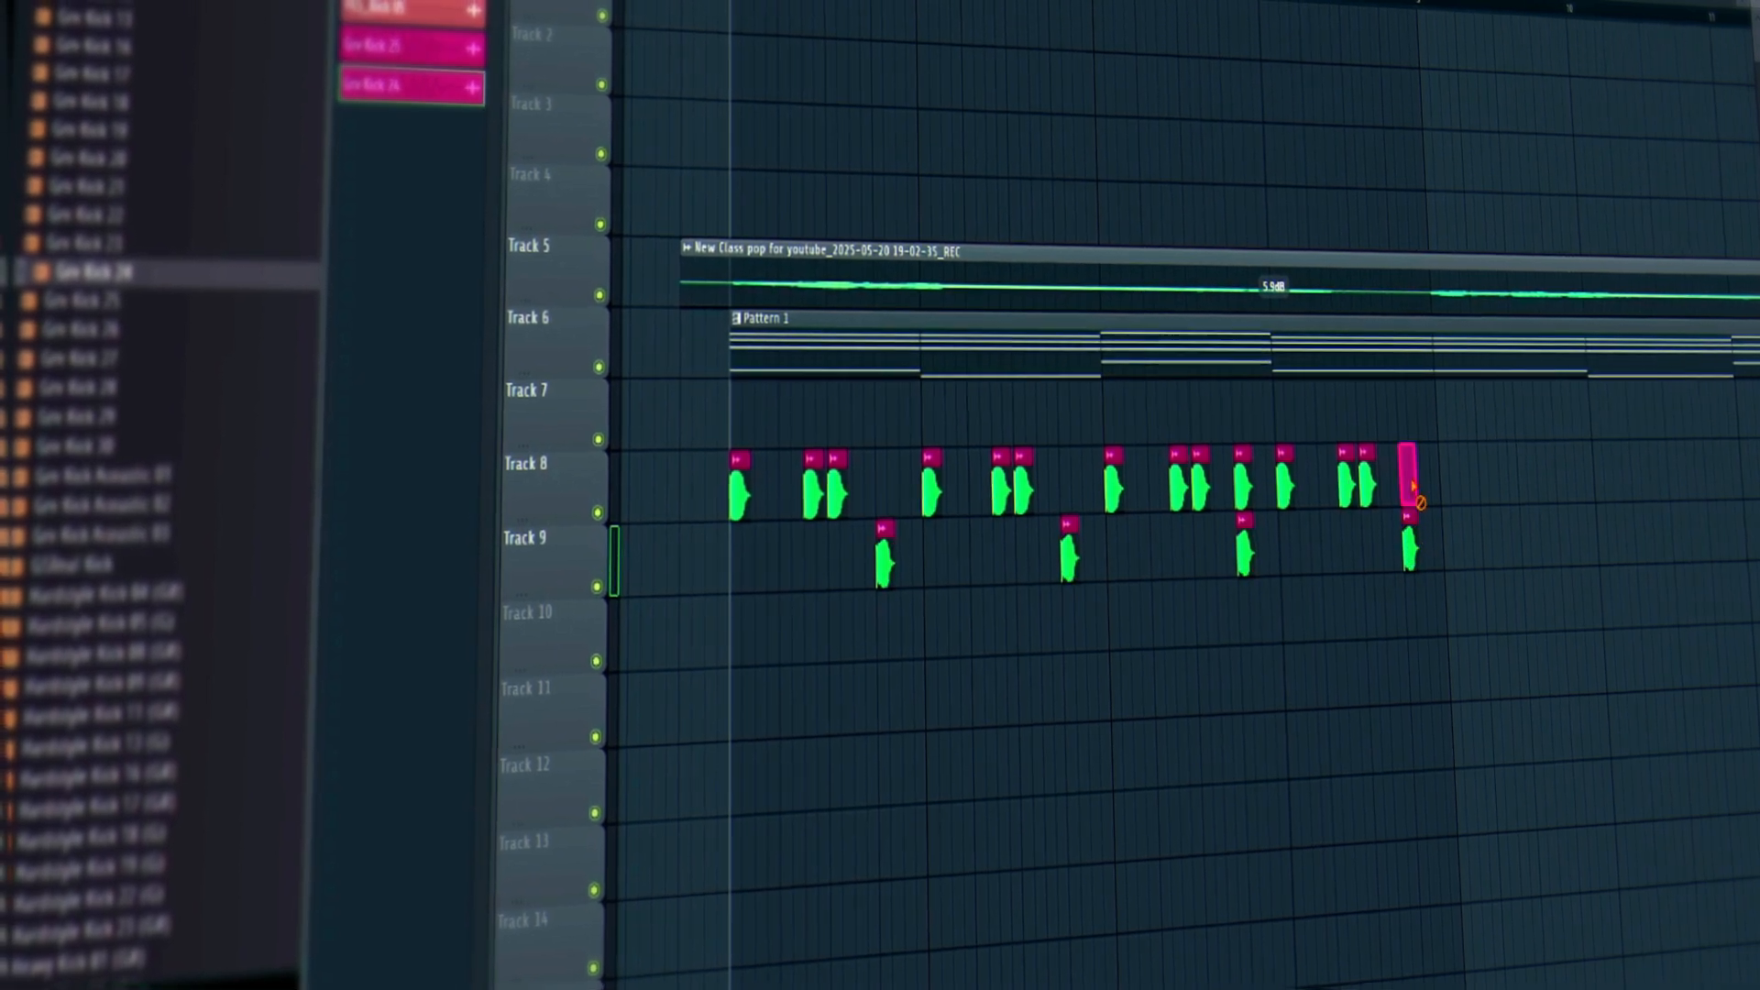
right_click(1243, 493)
right_click(1203, 496)
key("ctrl+z")
right_click(1245, 499)
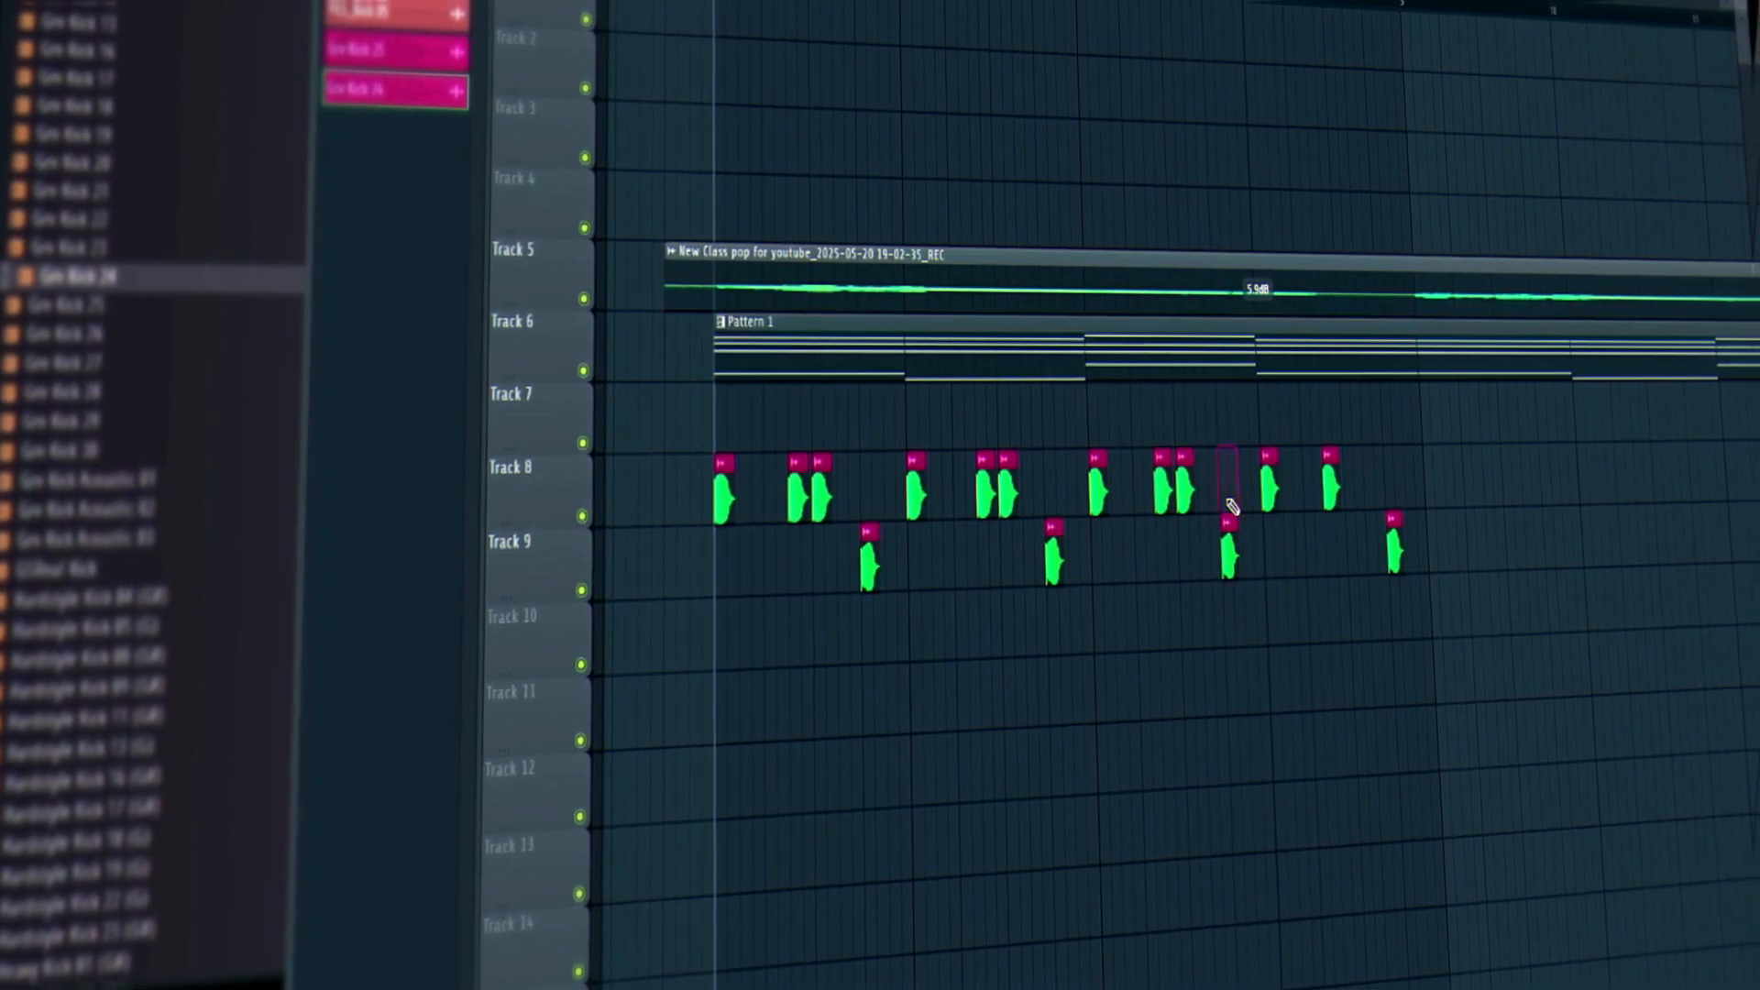
key("space")
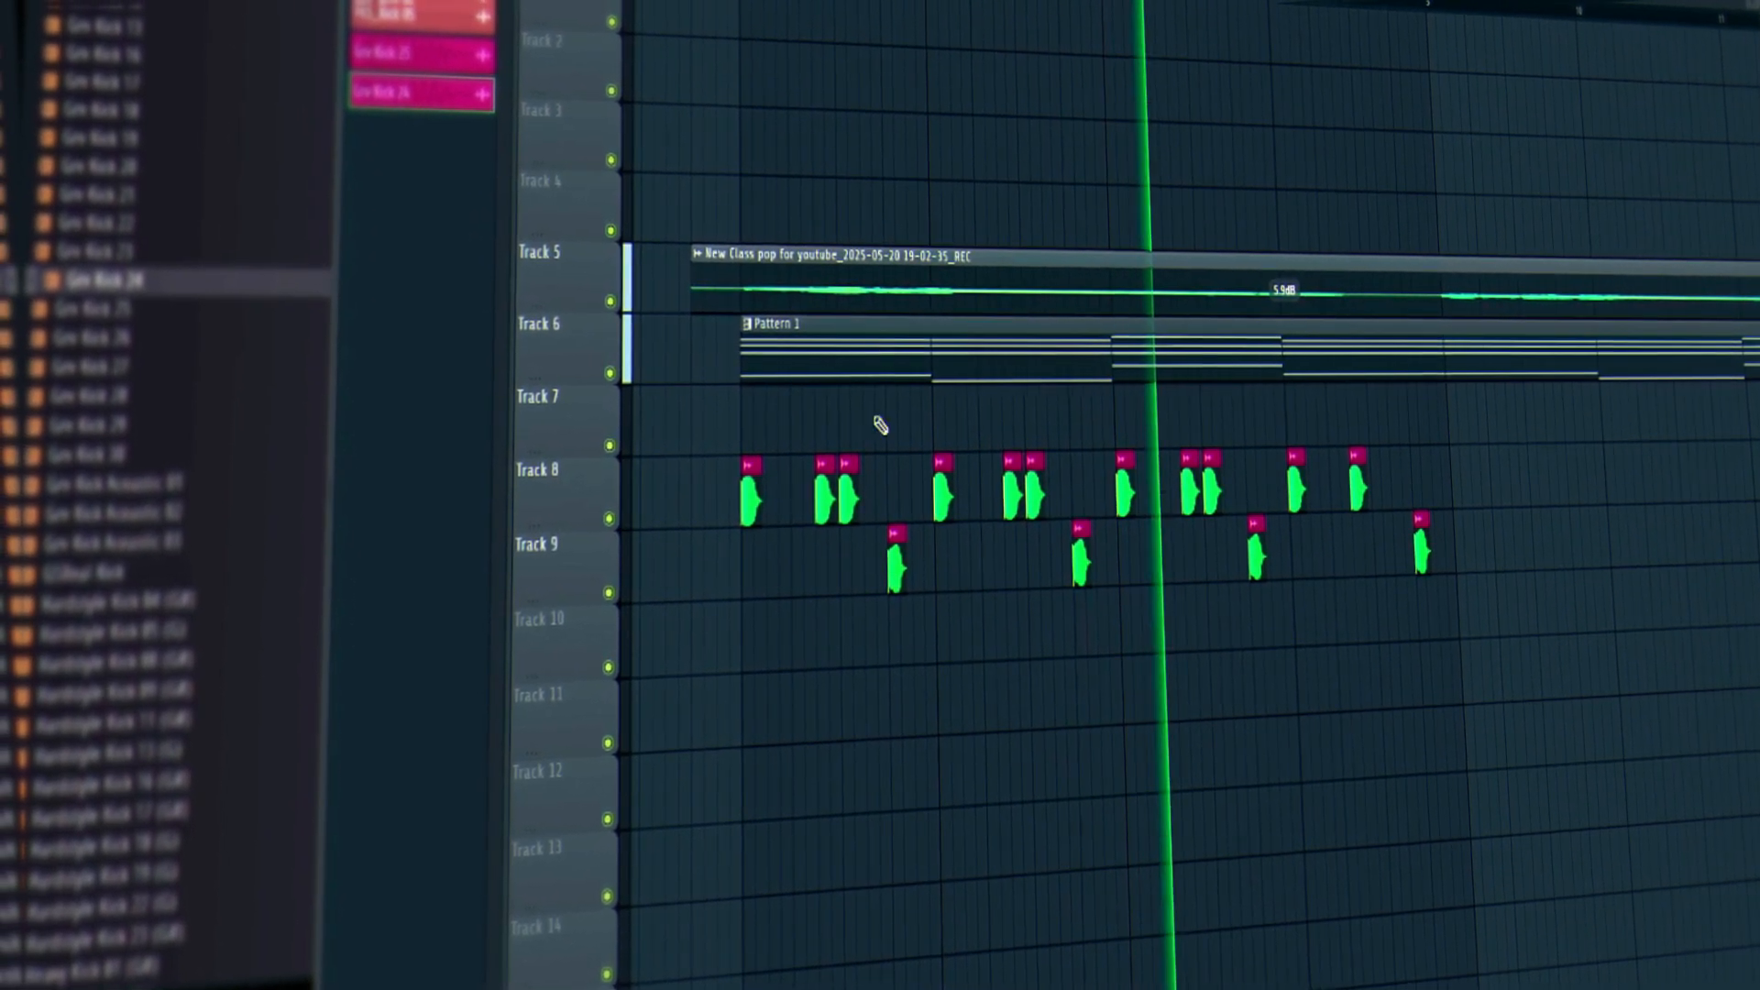
key("space")
scroll(862, 426, "up", 2)
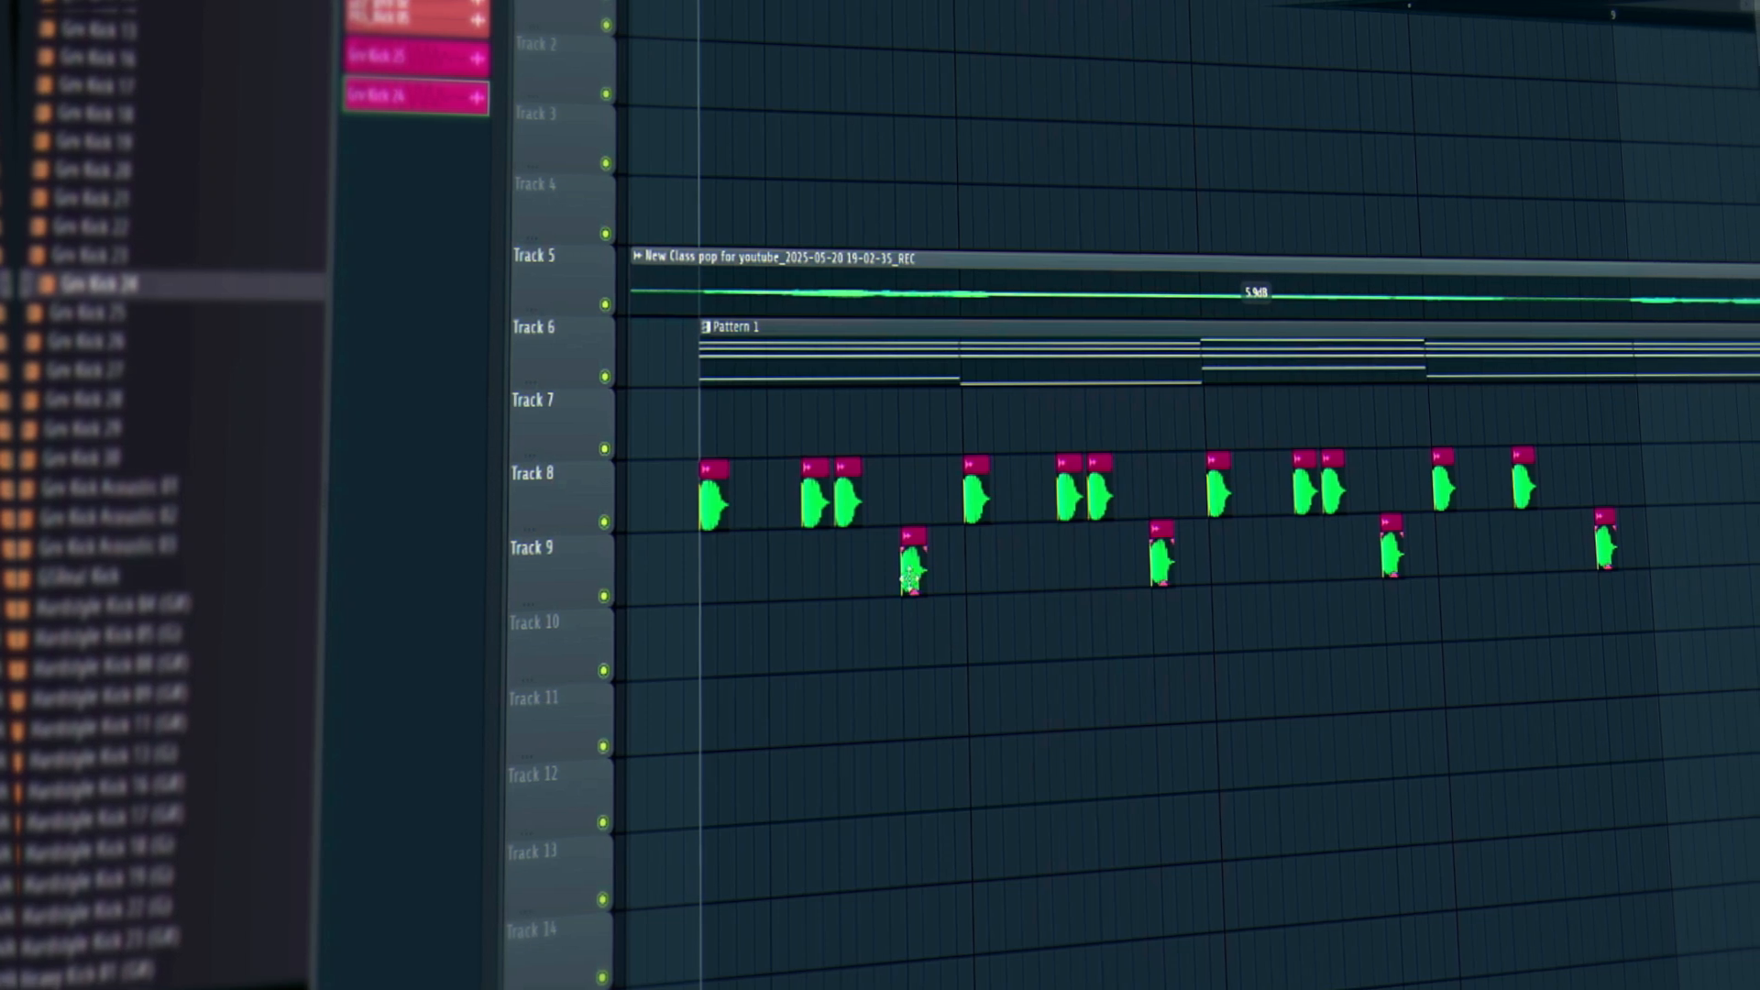
During playback, paint new Track 8 kicks right beside existing ones to form paired double hits.
key("space")
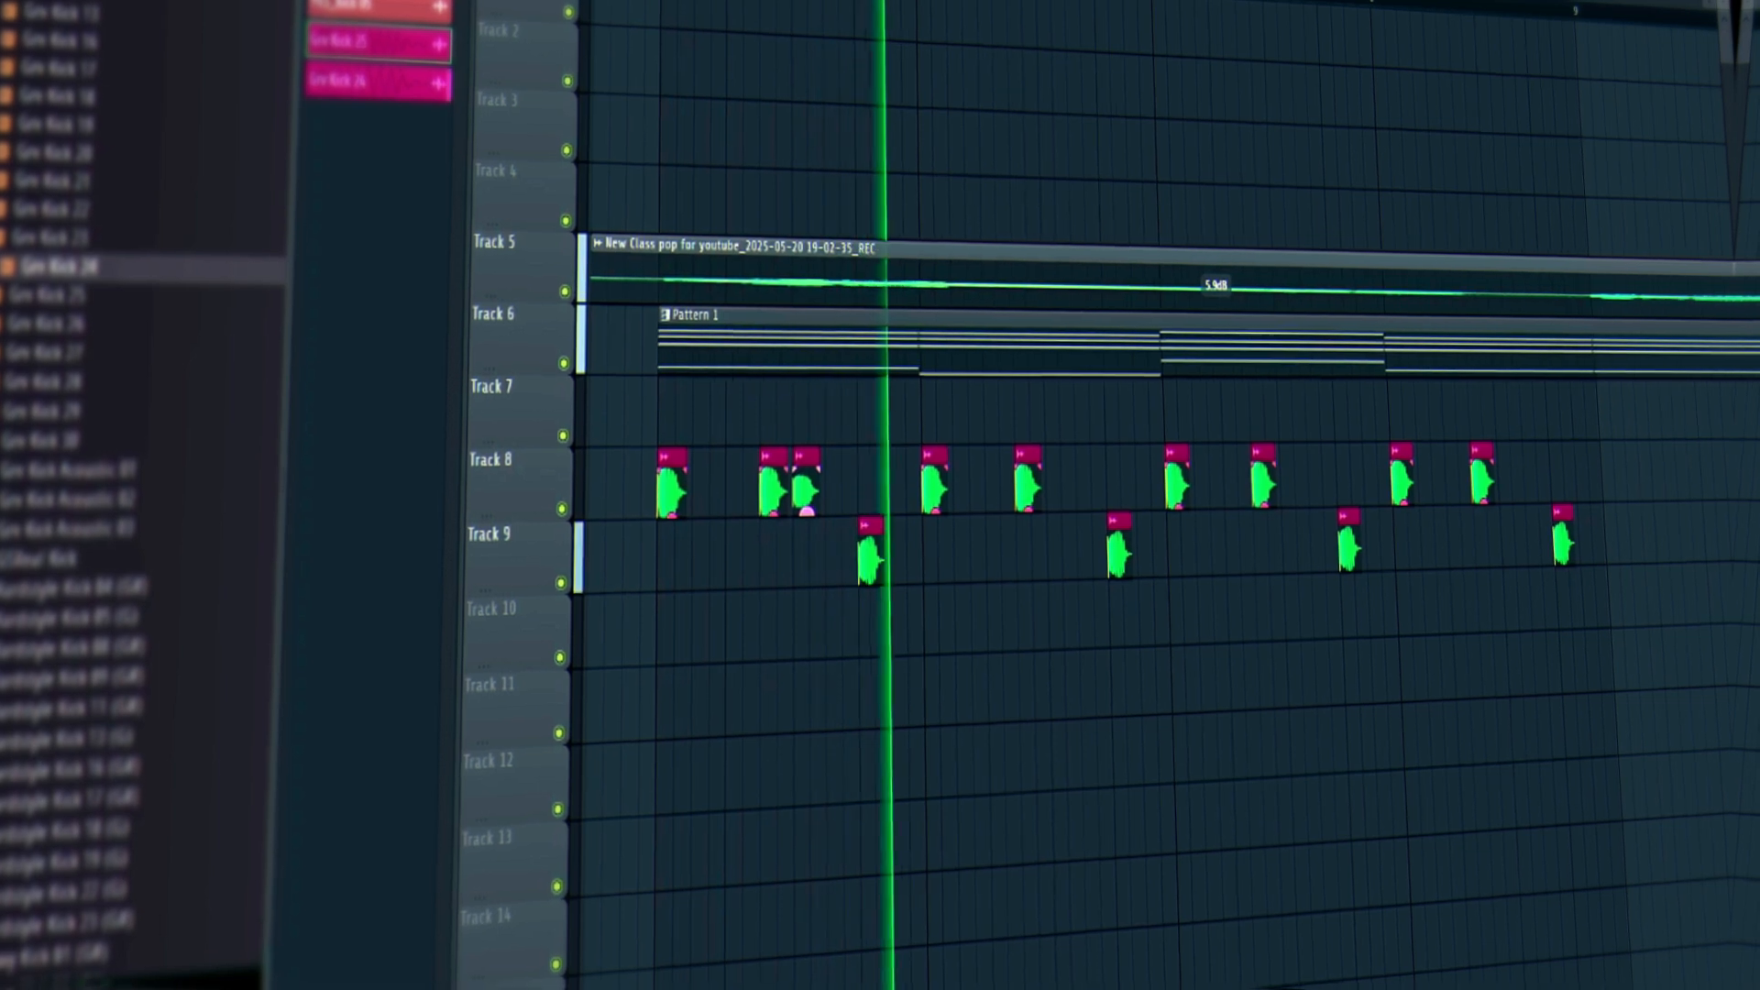
left_click(1058, 484)
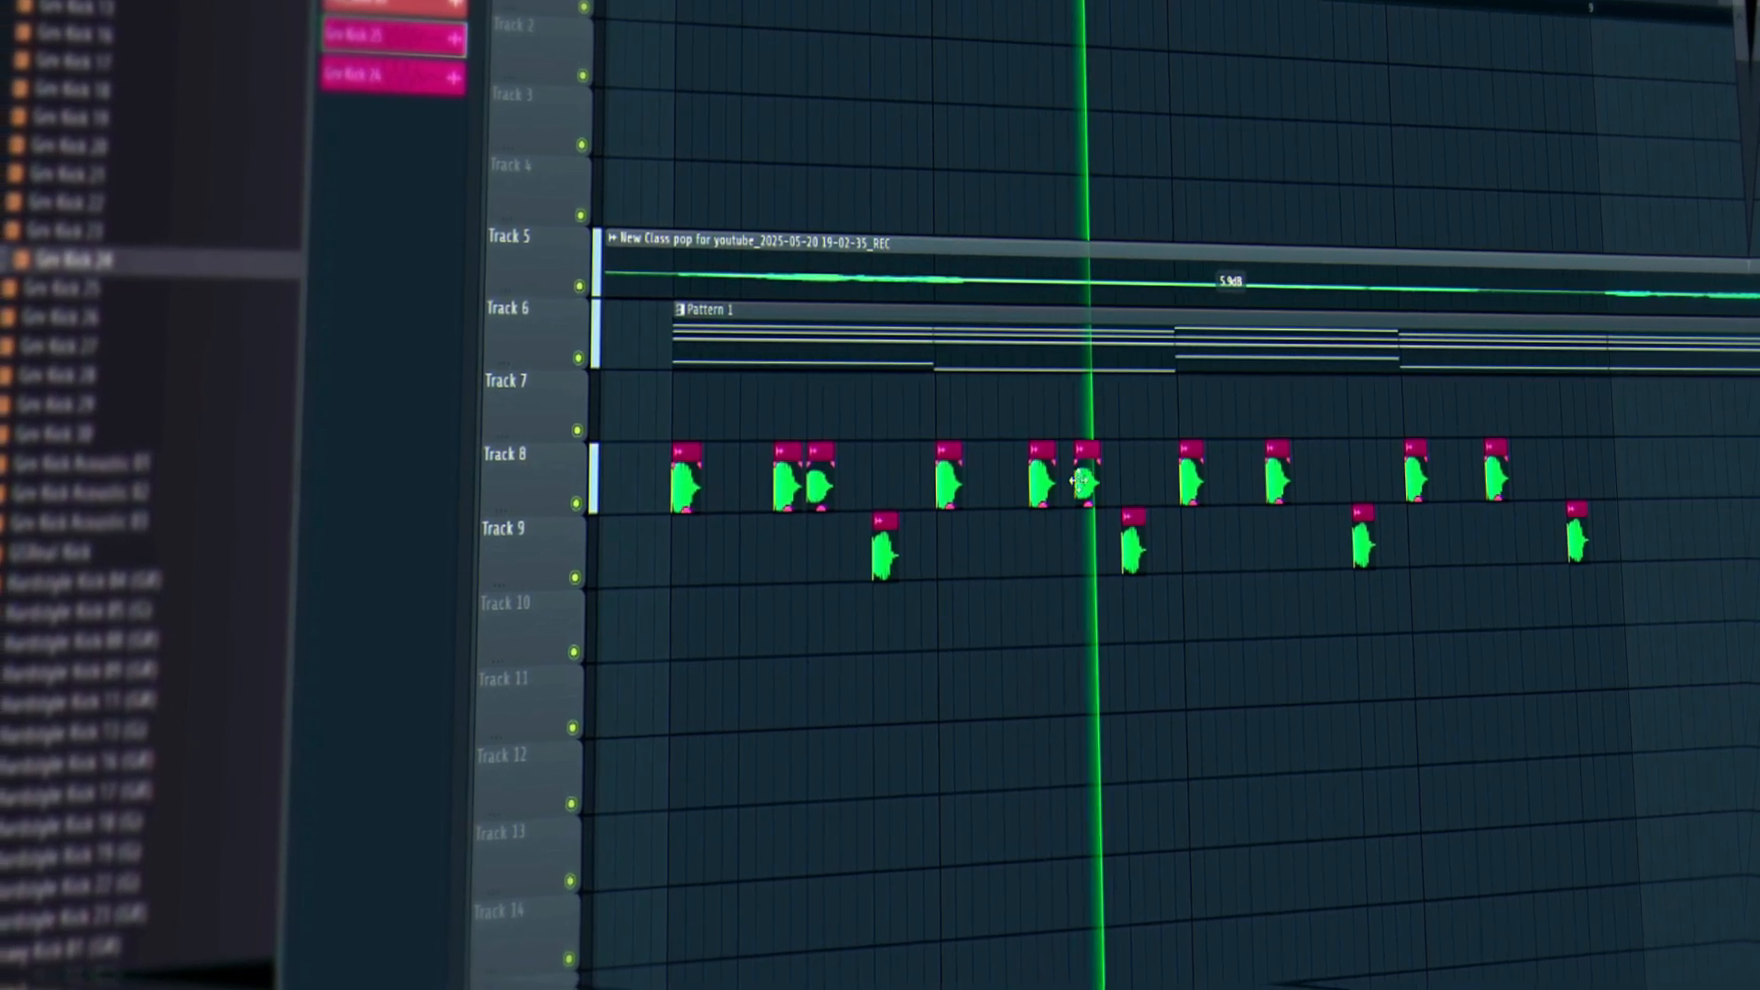
left_click_drag(1332, 475, 1320, 478)
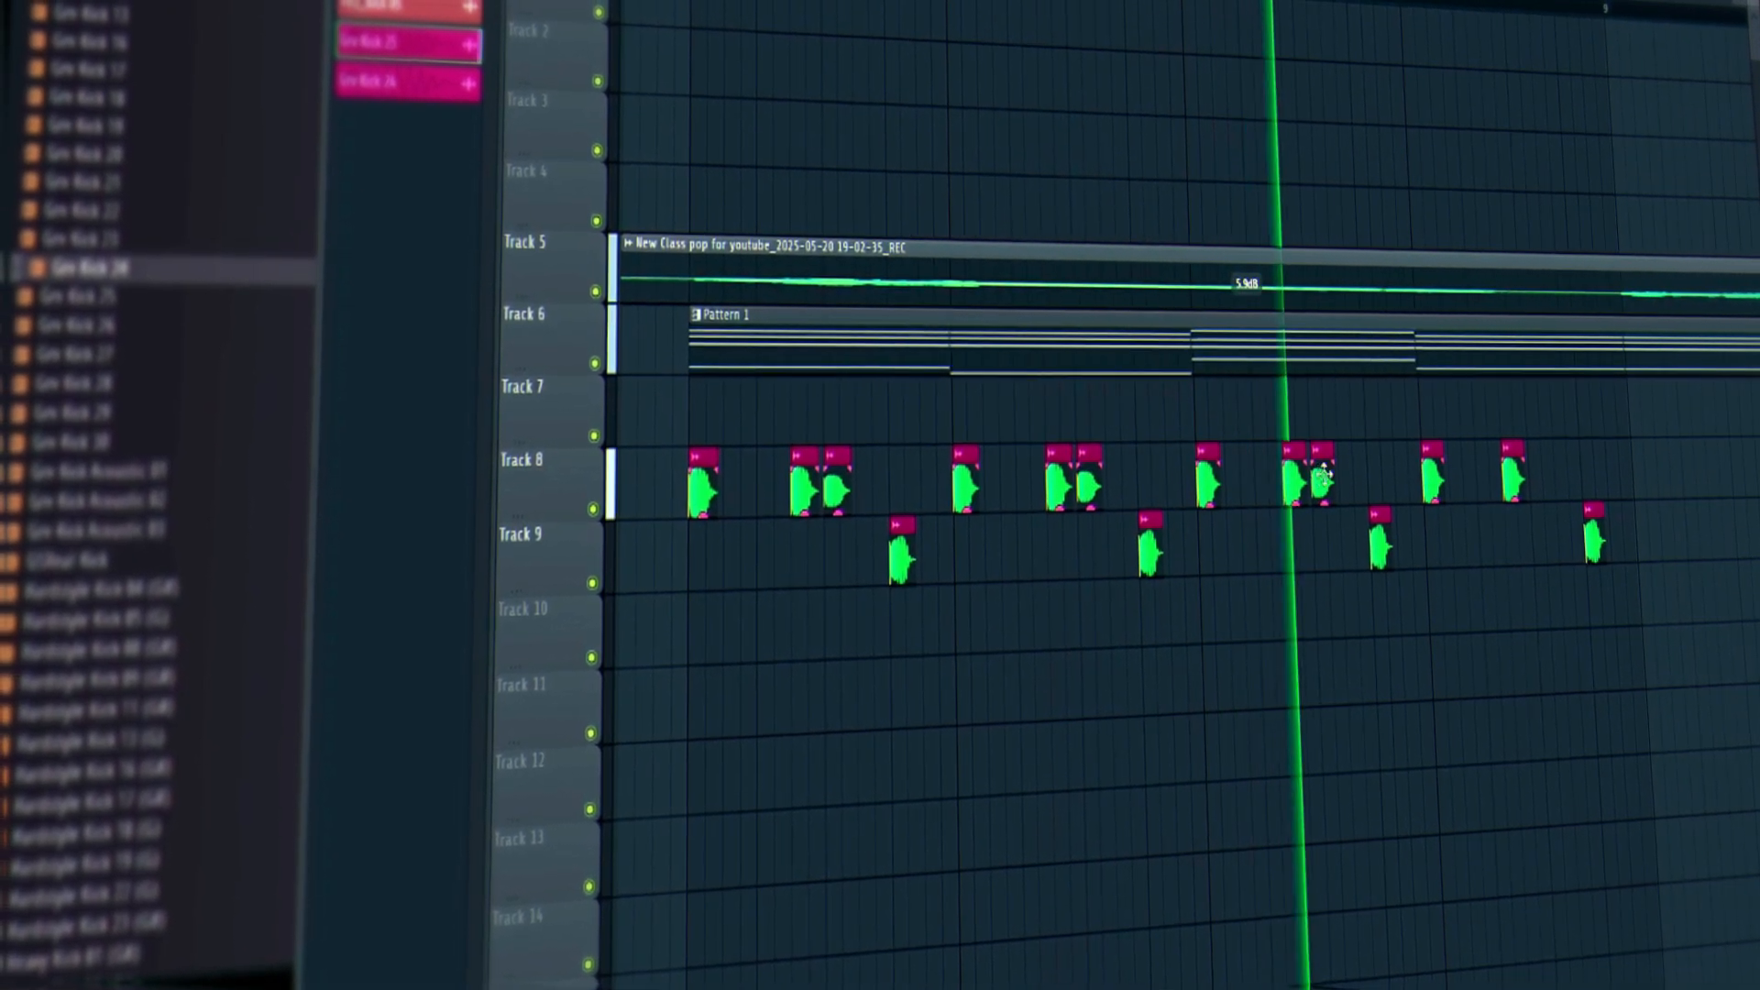
left_click_drag(1484, 477, 1536, 482)
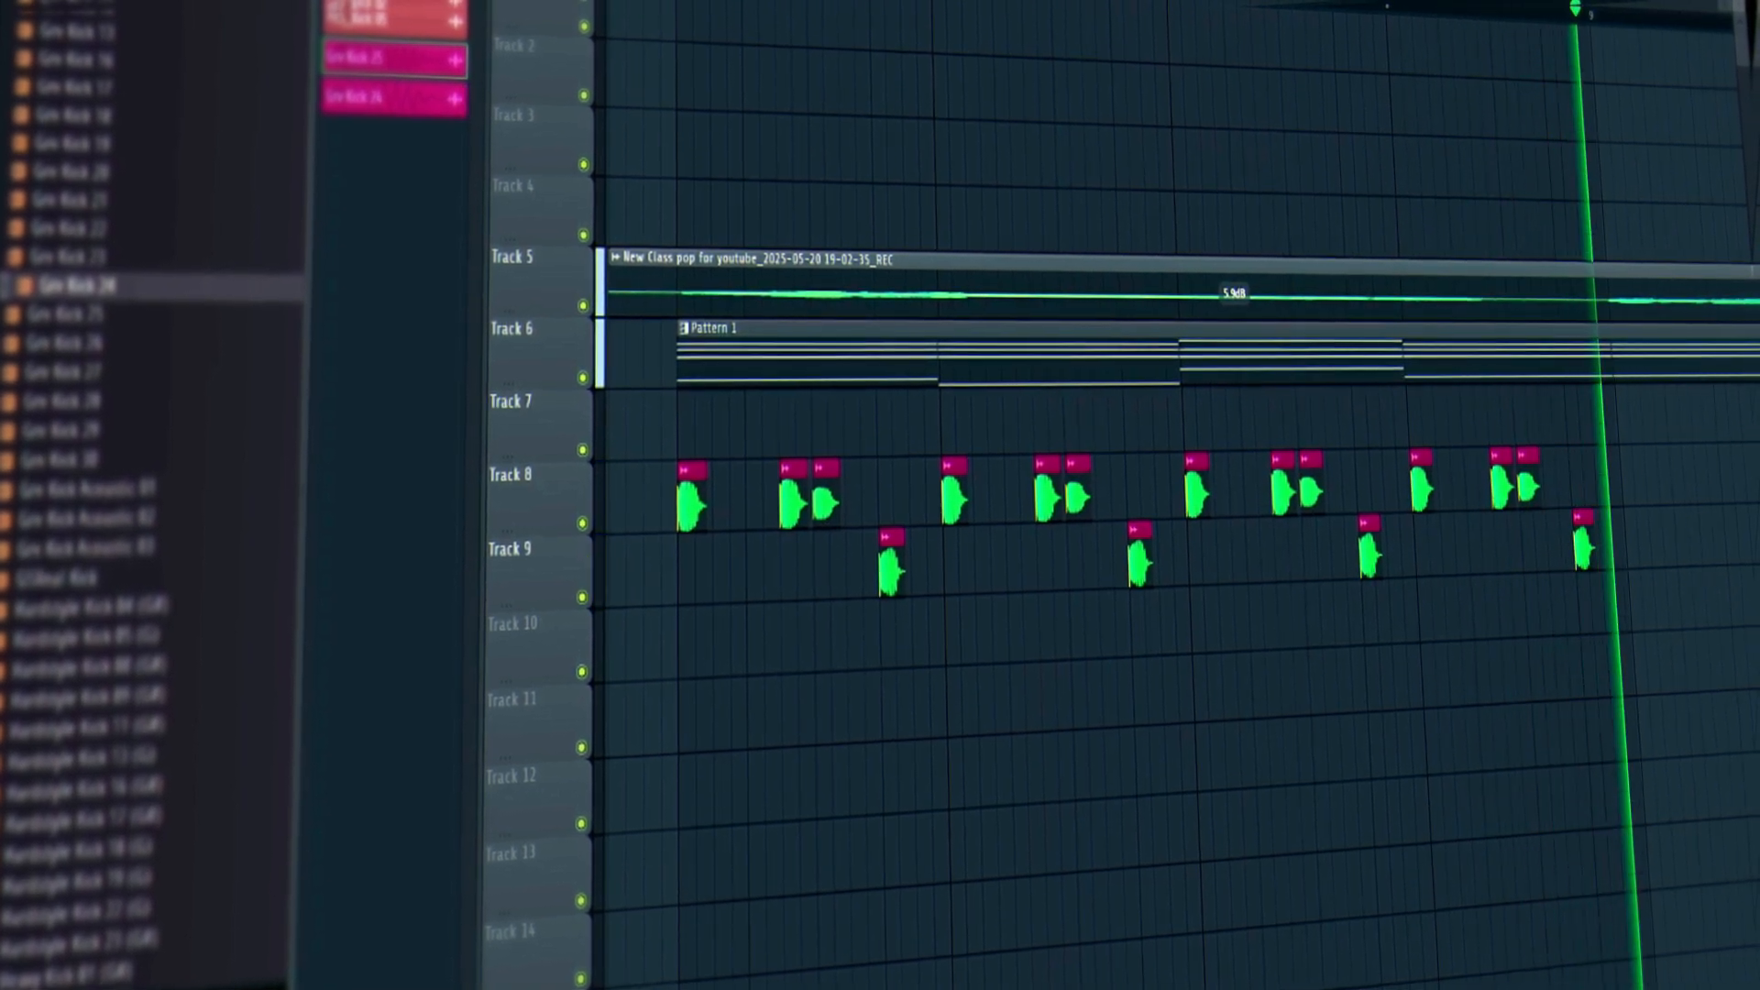
key("space")
scroll(926, 816, "down", 5)
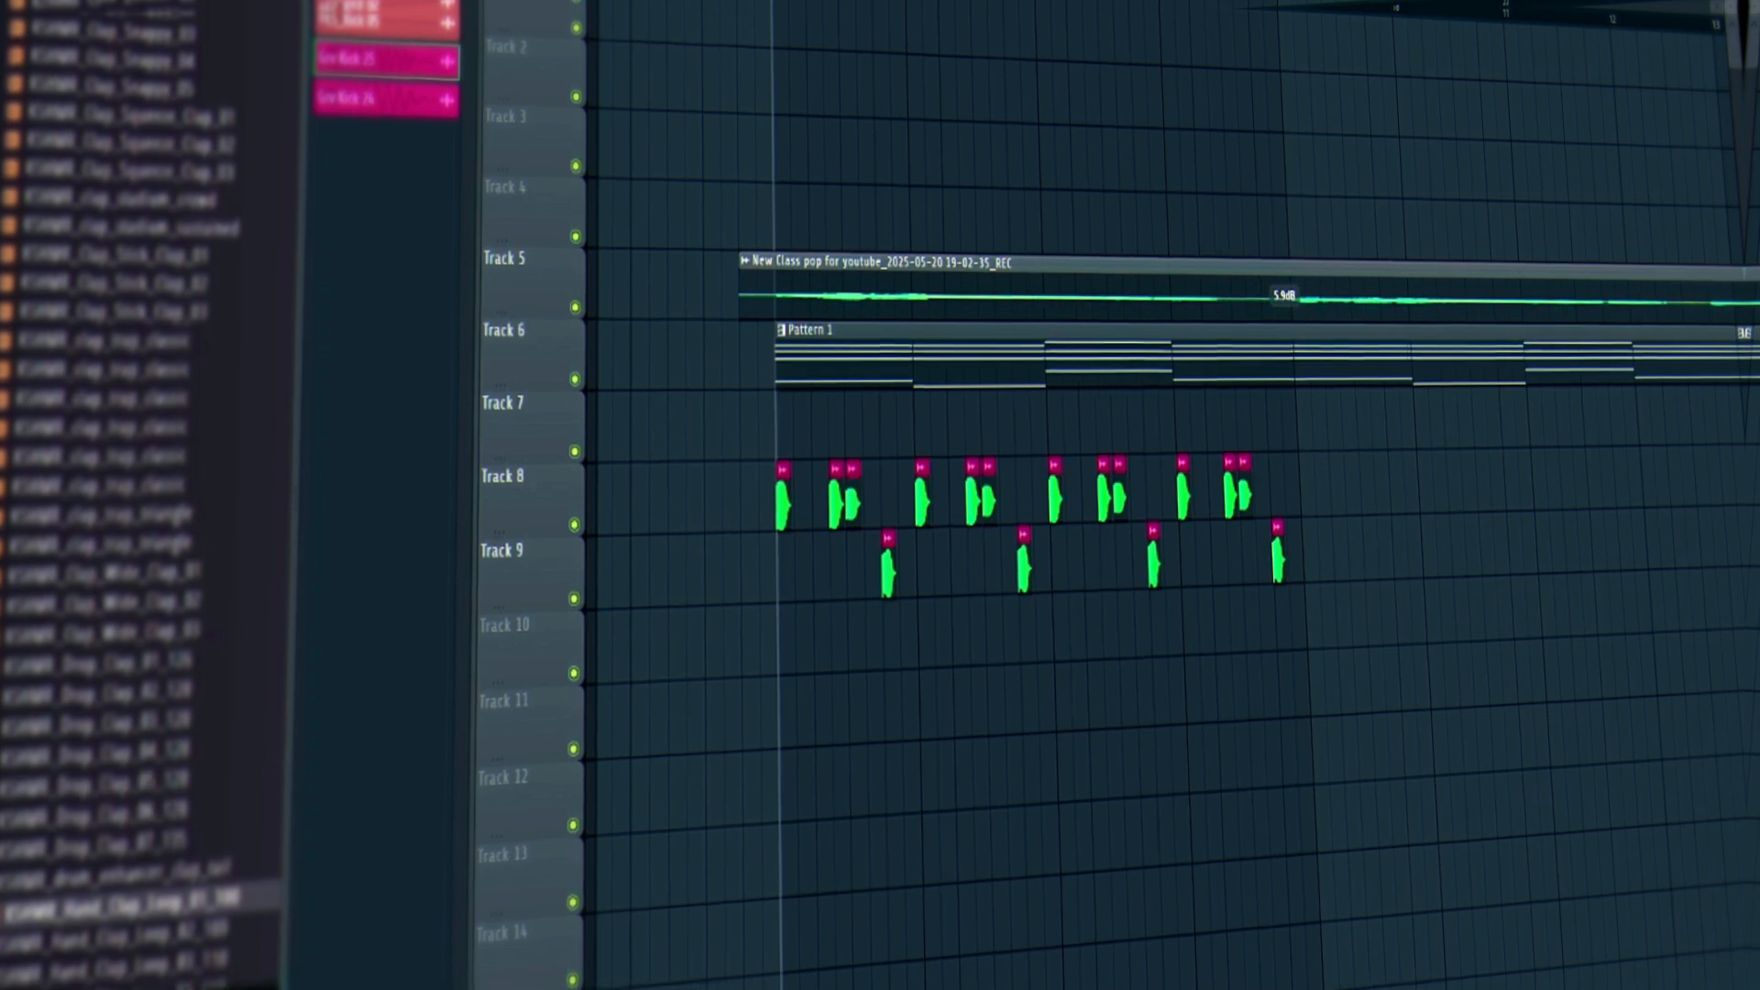
Preview several clap samples in the Browser while the beat plays.
scroll(102, 556, "down", 10)
left_click(106, 567)
left_click(87, 805)
key("space")
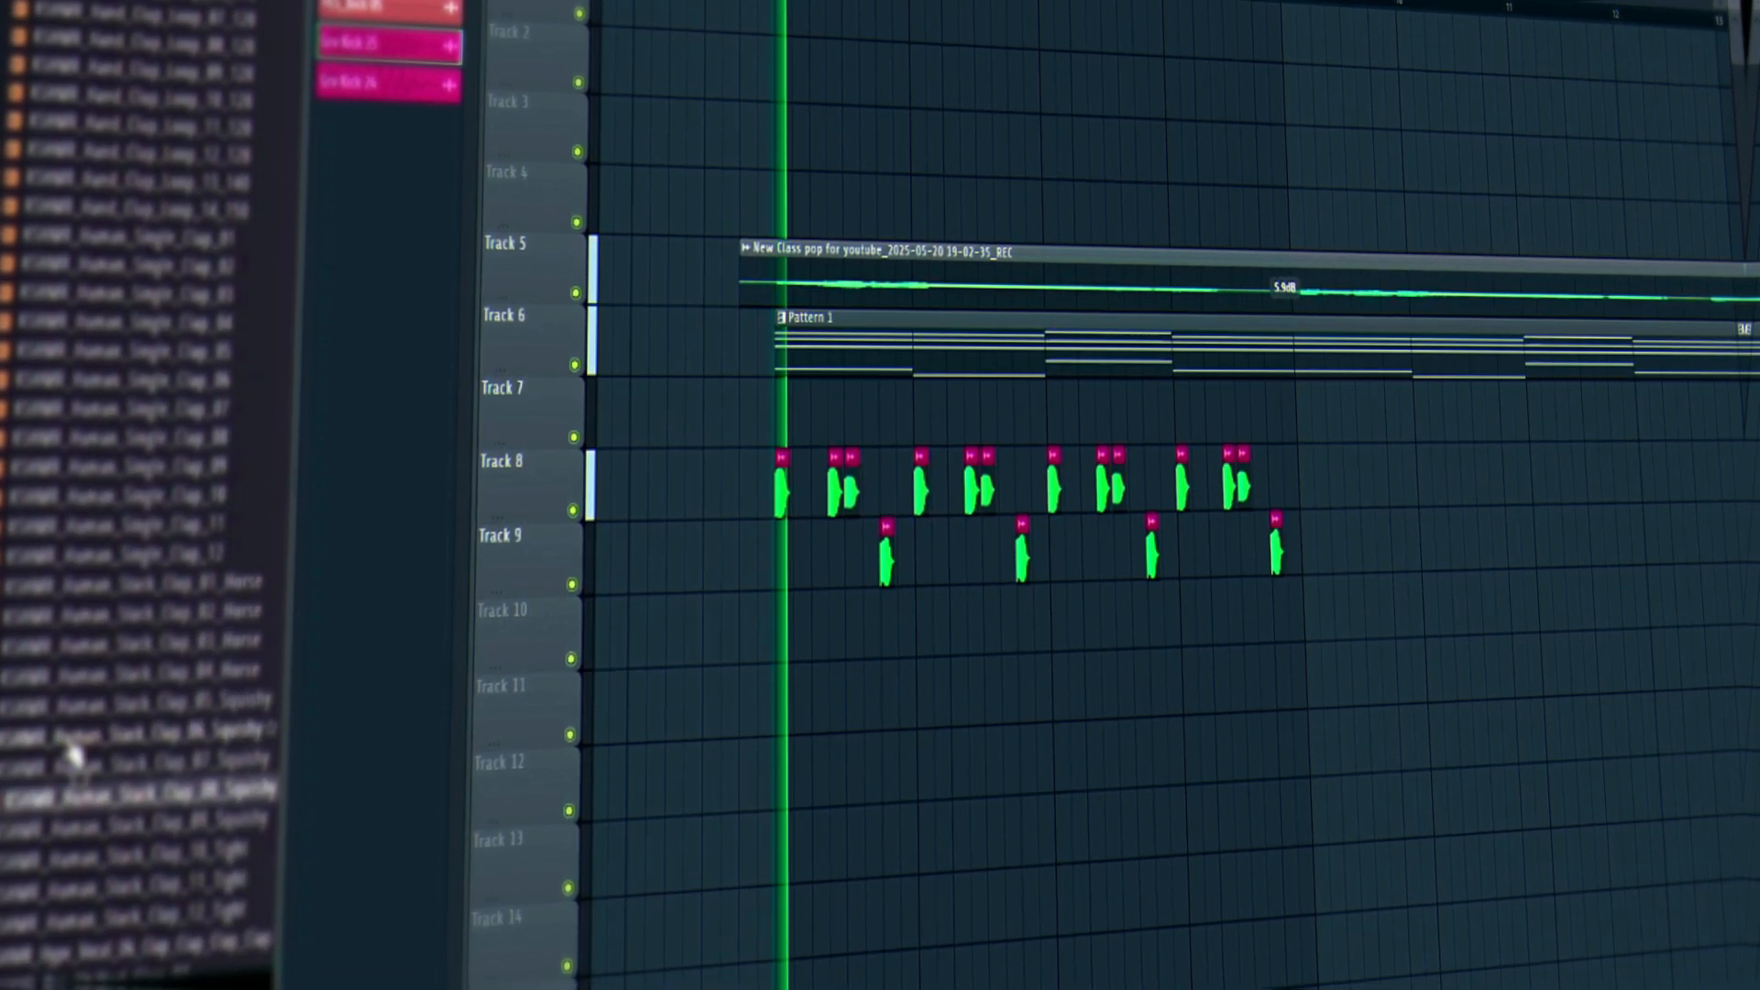
left_click(127, 849)
left_click(135, 878)
scroll(137, 788, "down", 10)
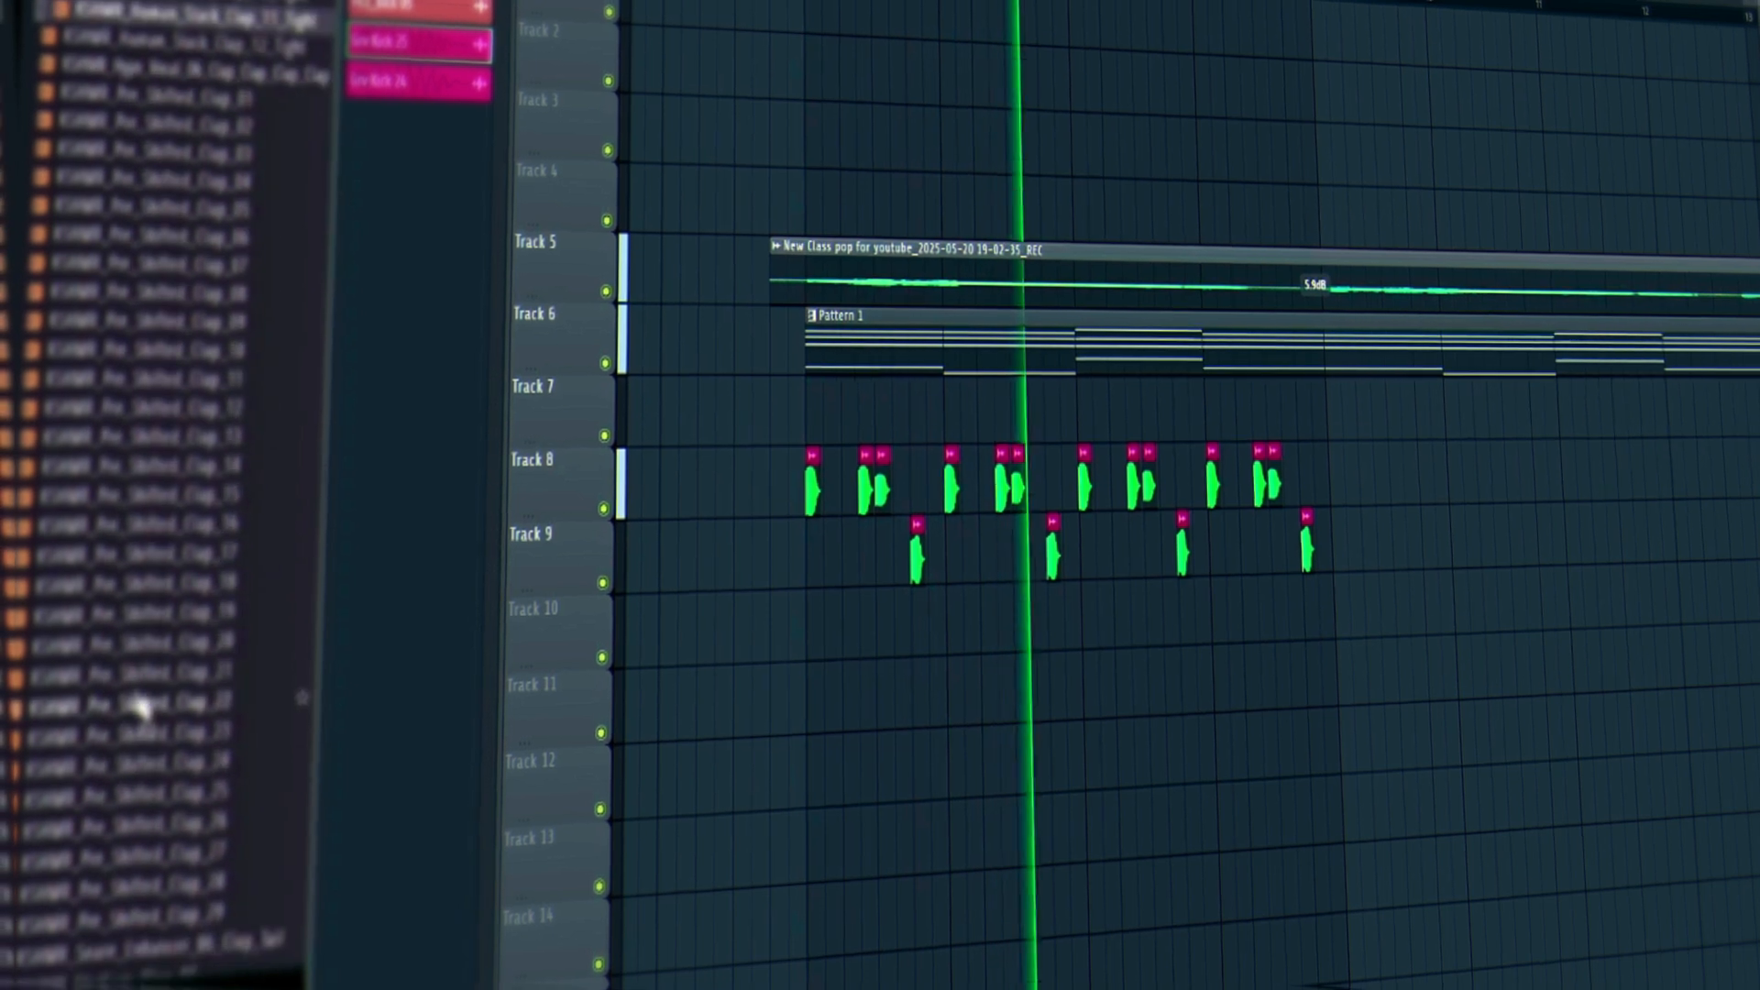
Compare Pre_Shifted_Clap_12 through 09 and place Pre_Shifted_Clap_09 at the arrangement start.
left_click(109, 414)
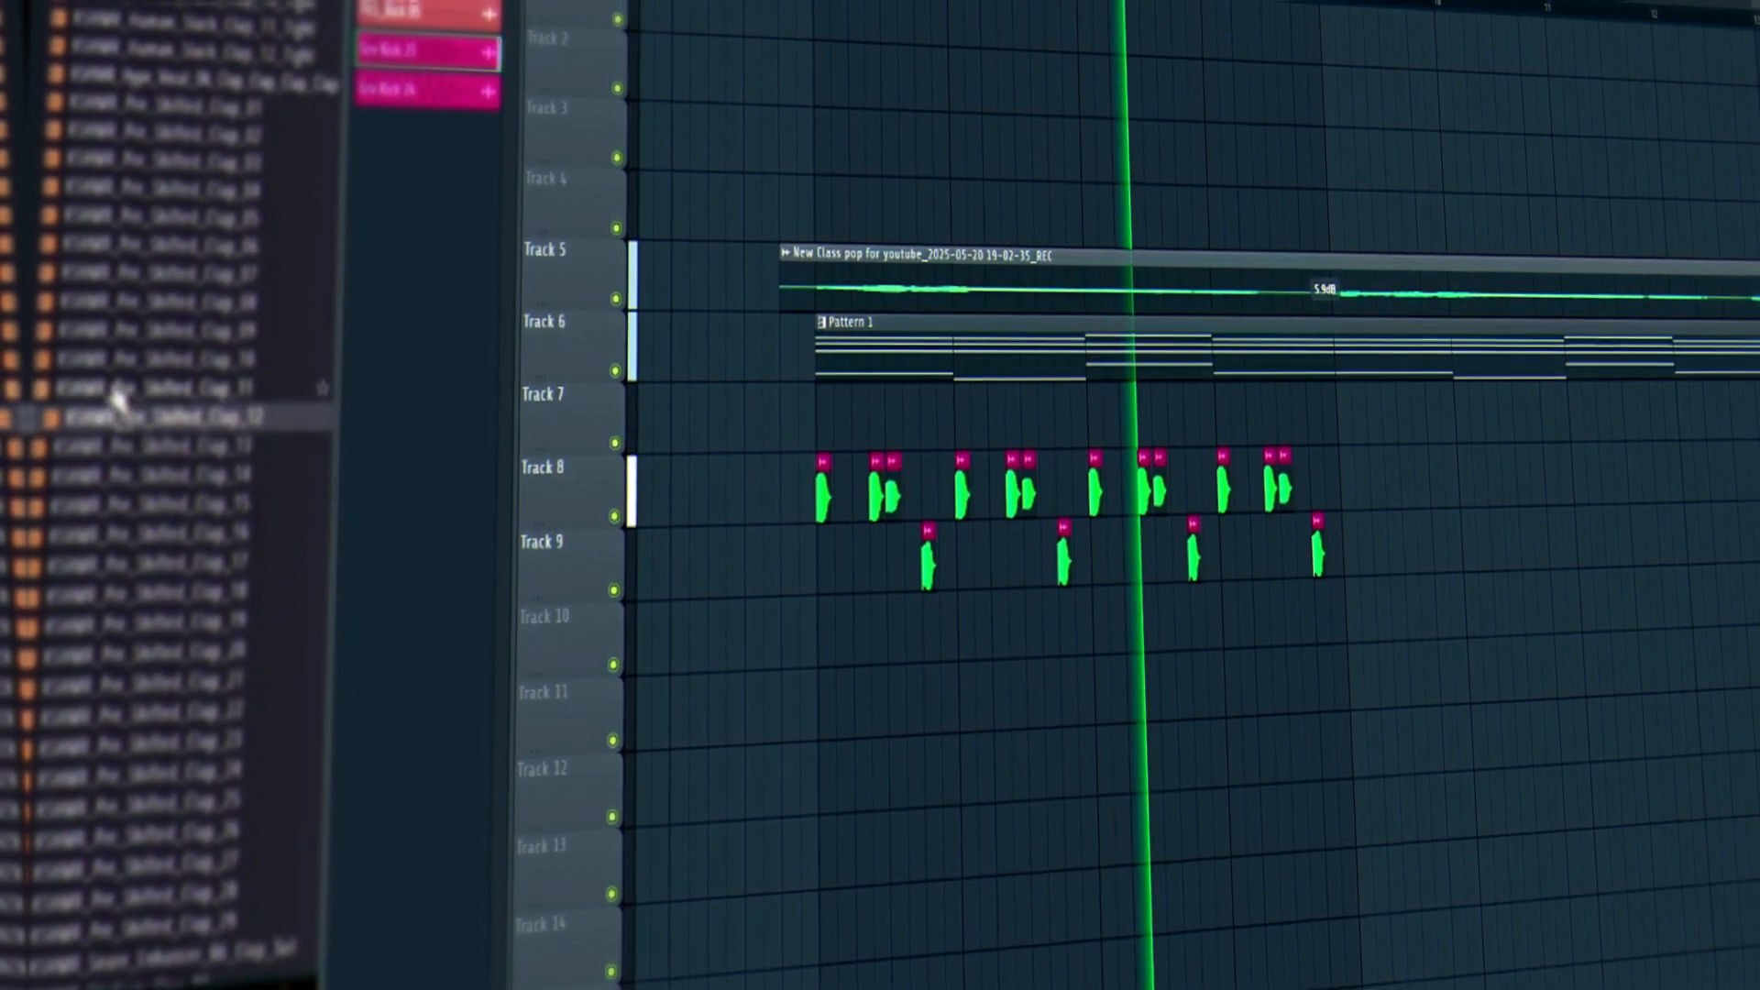
left_click(114, 393)
left_click(111, 366)
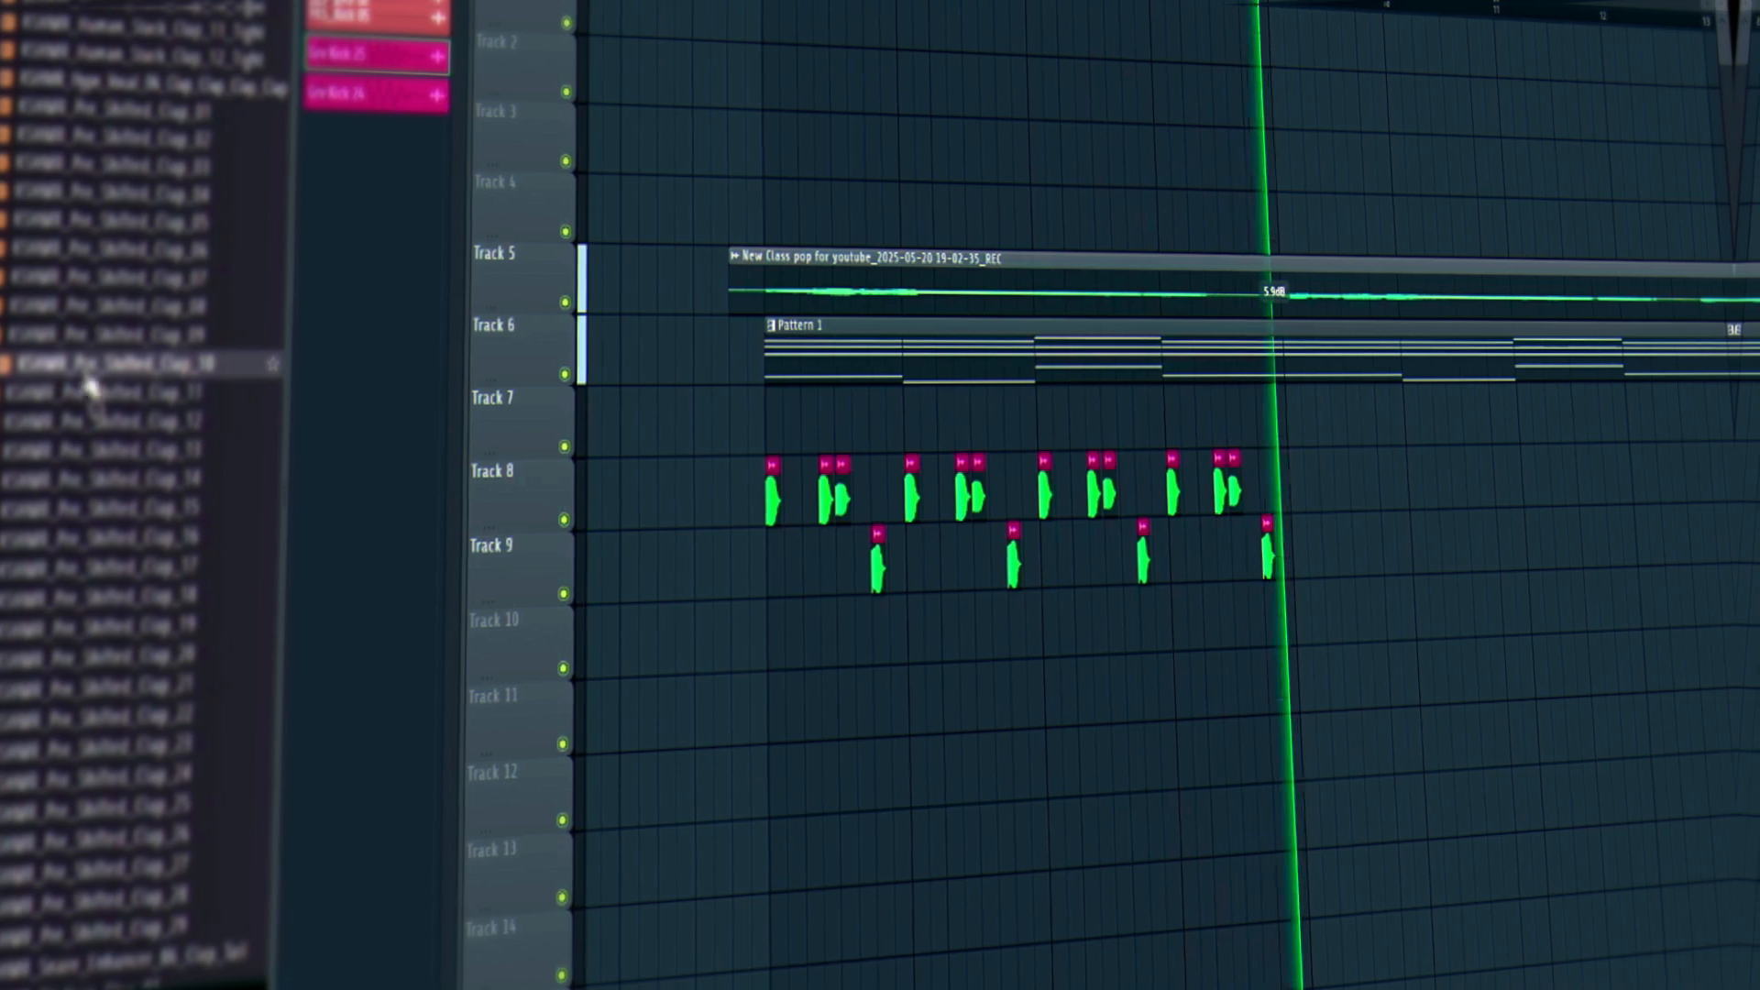
left_click(94, 342)
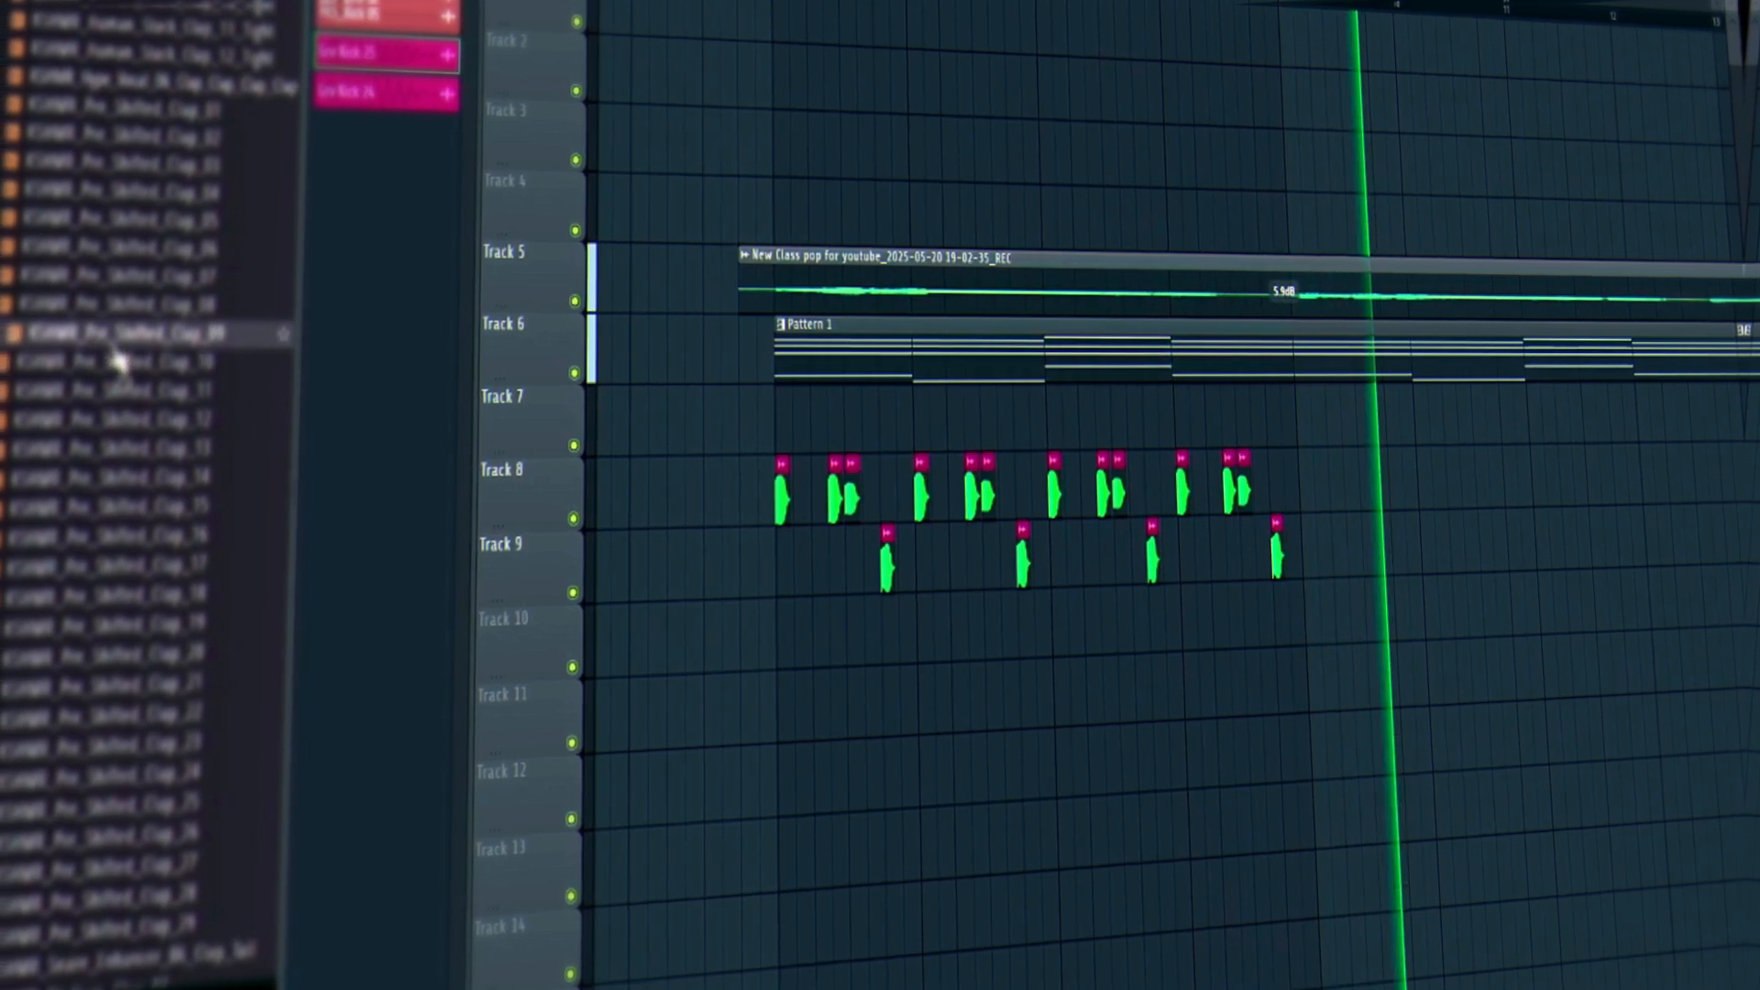
left_click_drag(130, 345, 856, 607)
key("space")
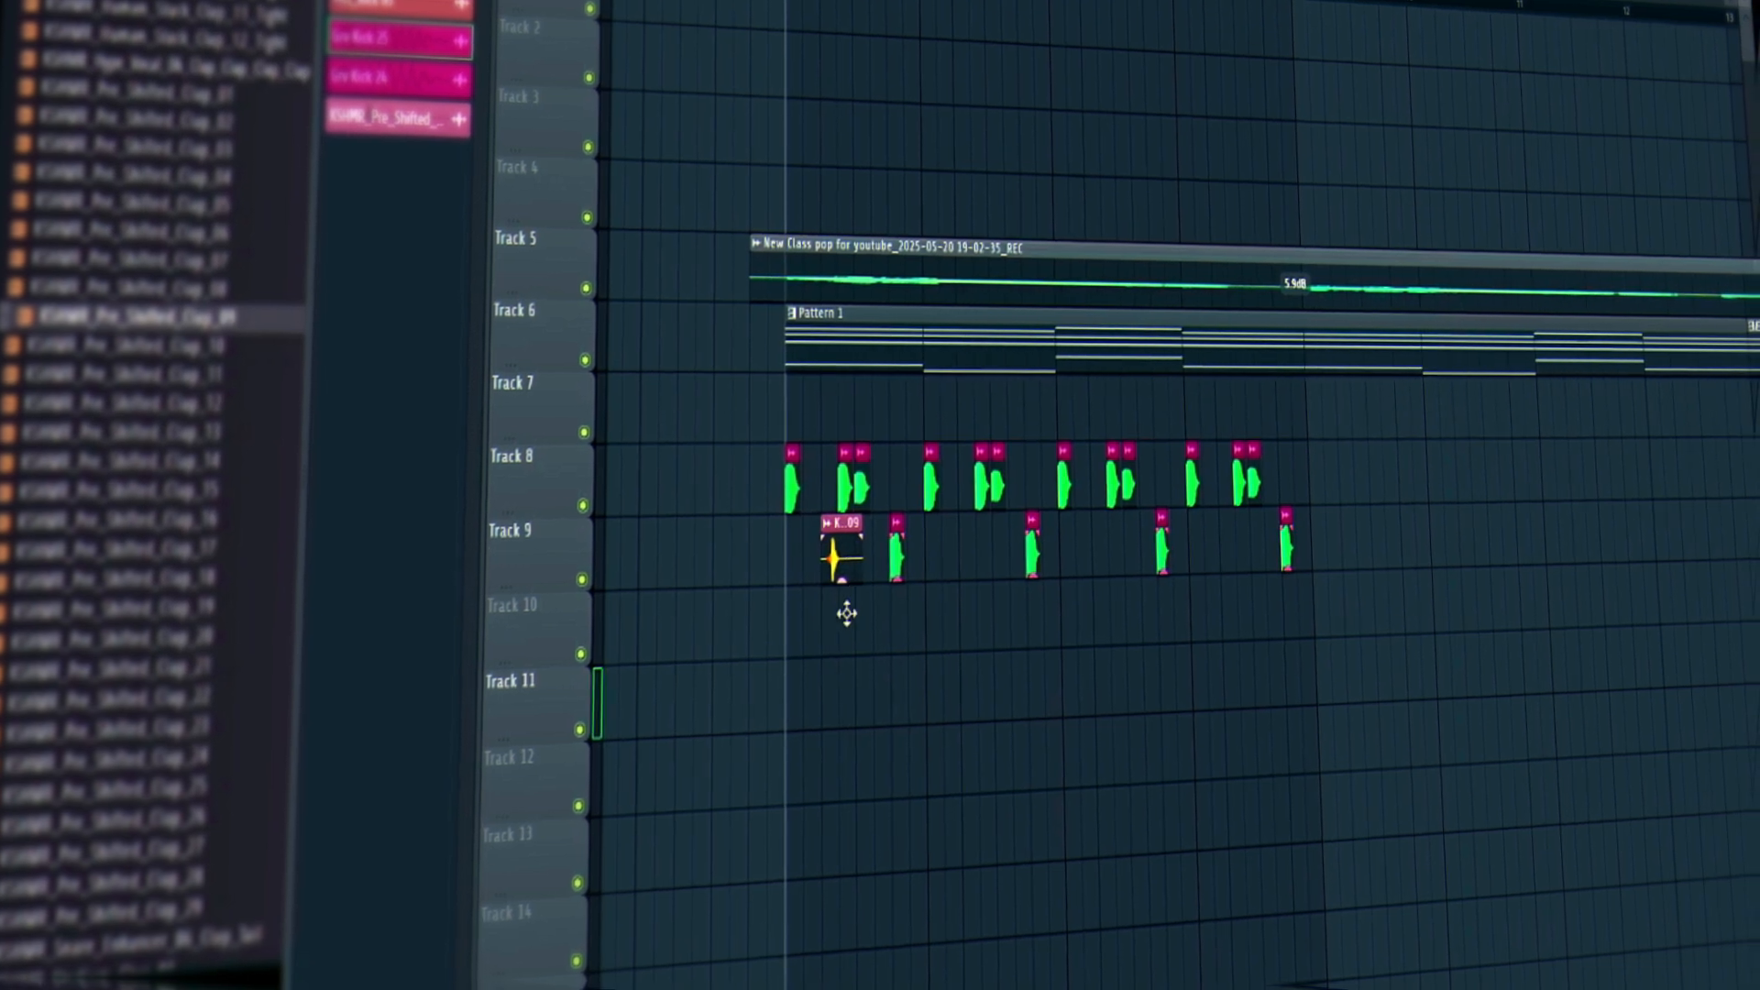
Nudge the Track 10 clap slightly earlier and audition its timing.
scroll(817, 22, "up", 3)
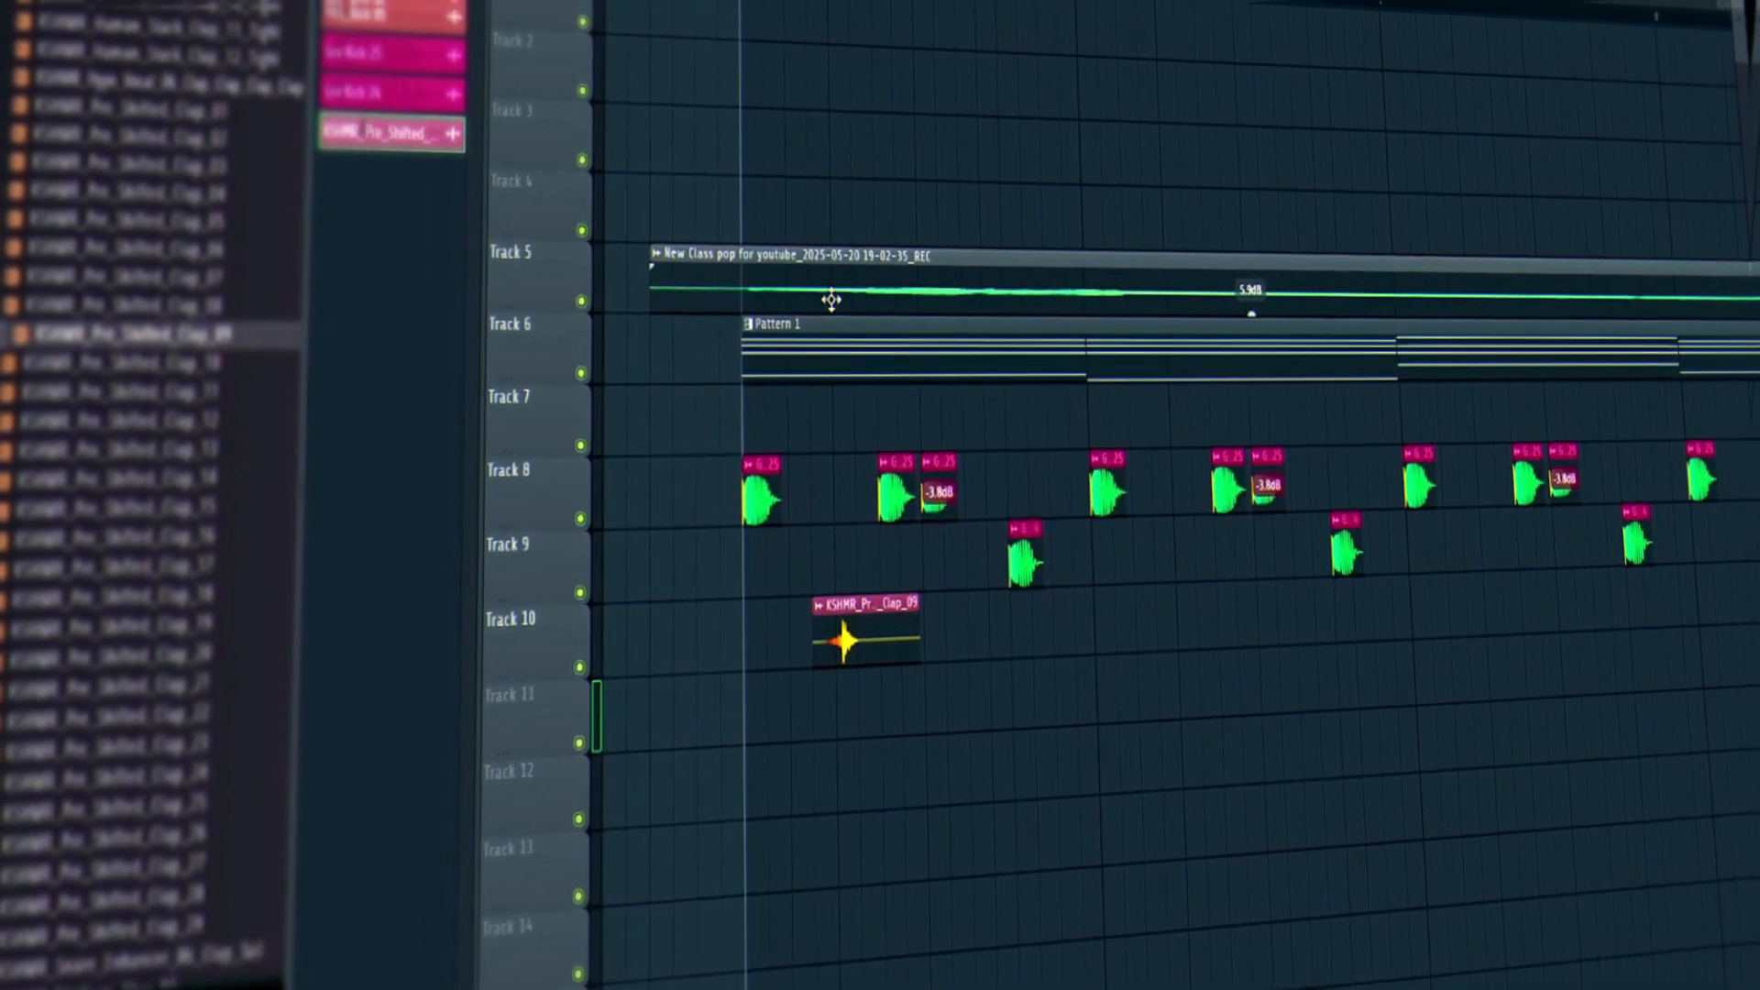
key("space")
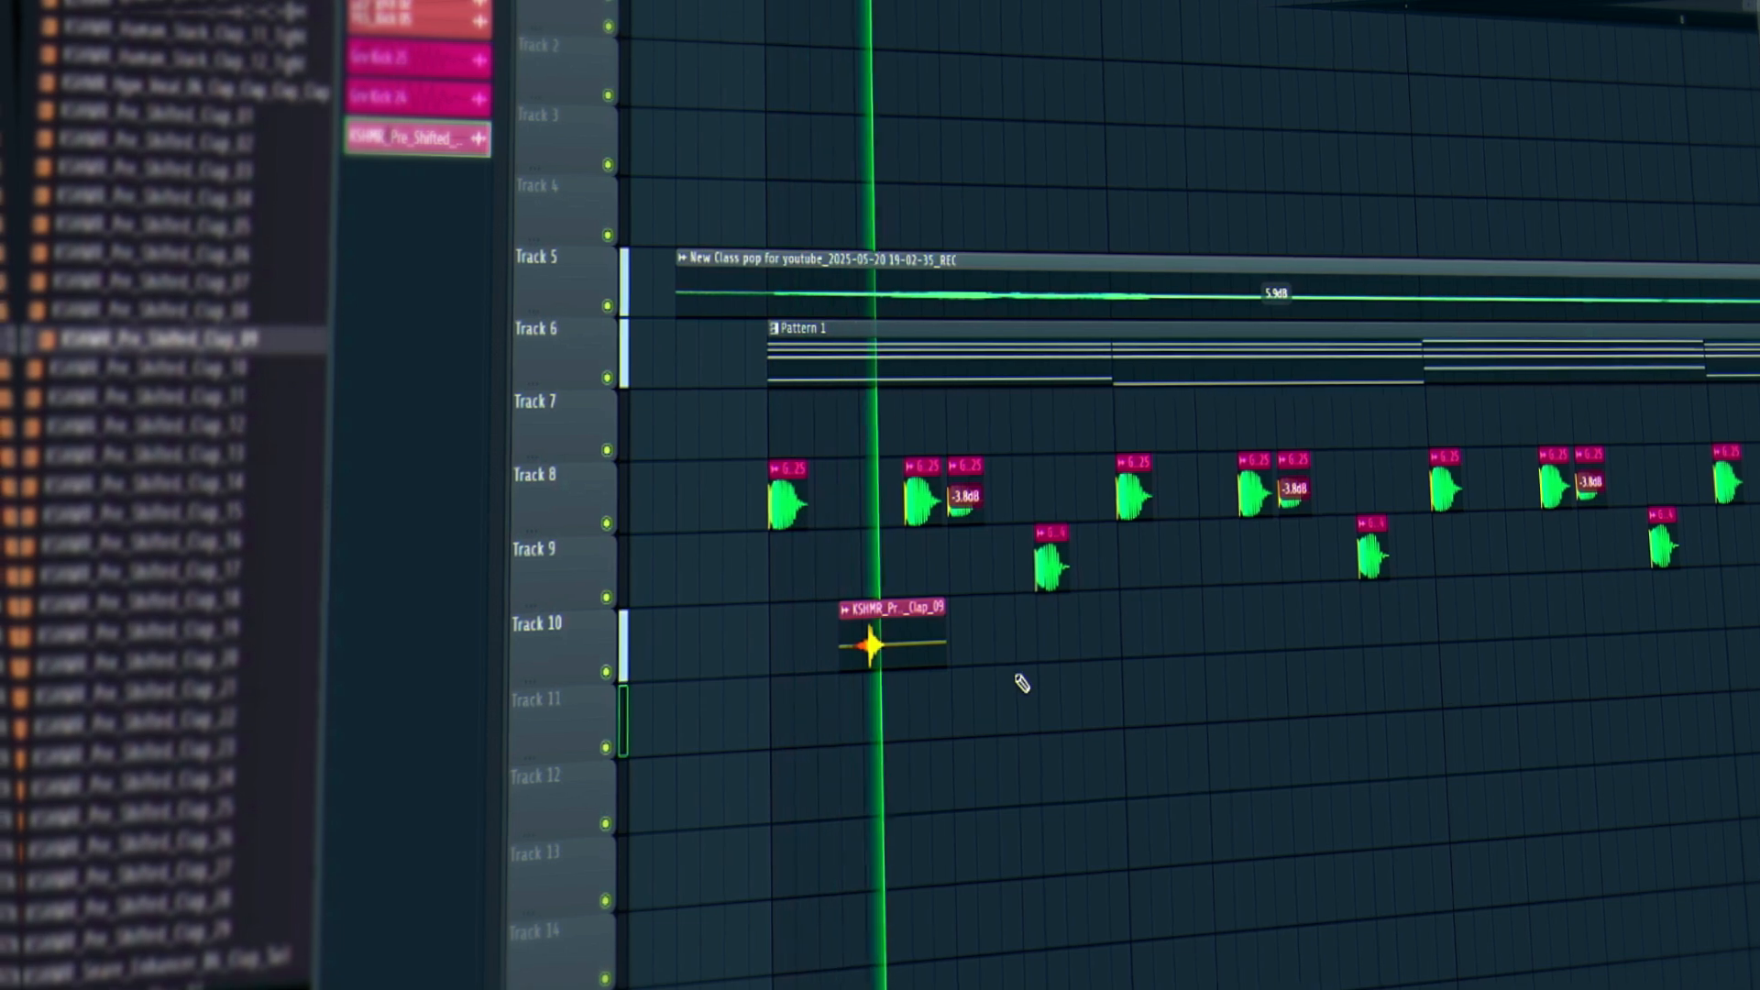
key("space")
scroll(825, 31, "up", 3)
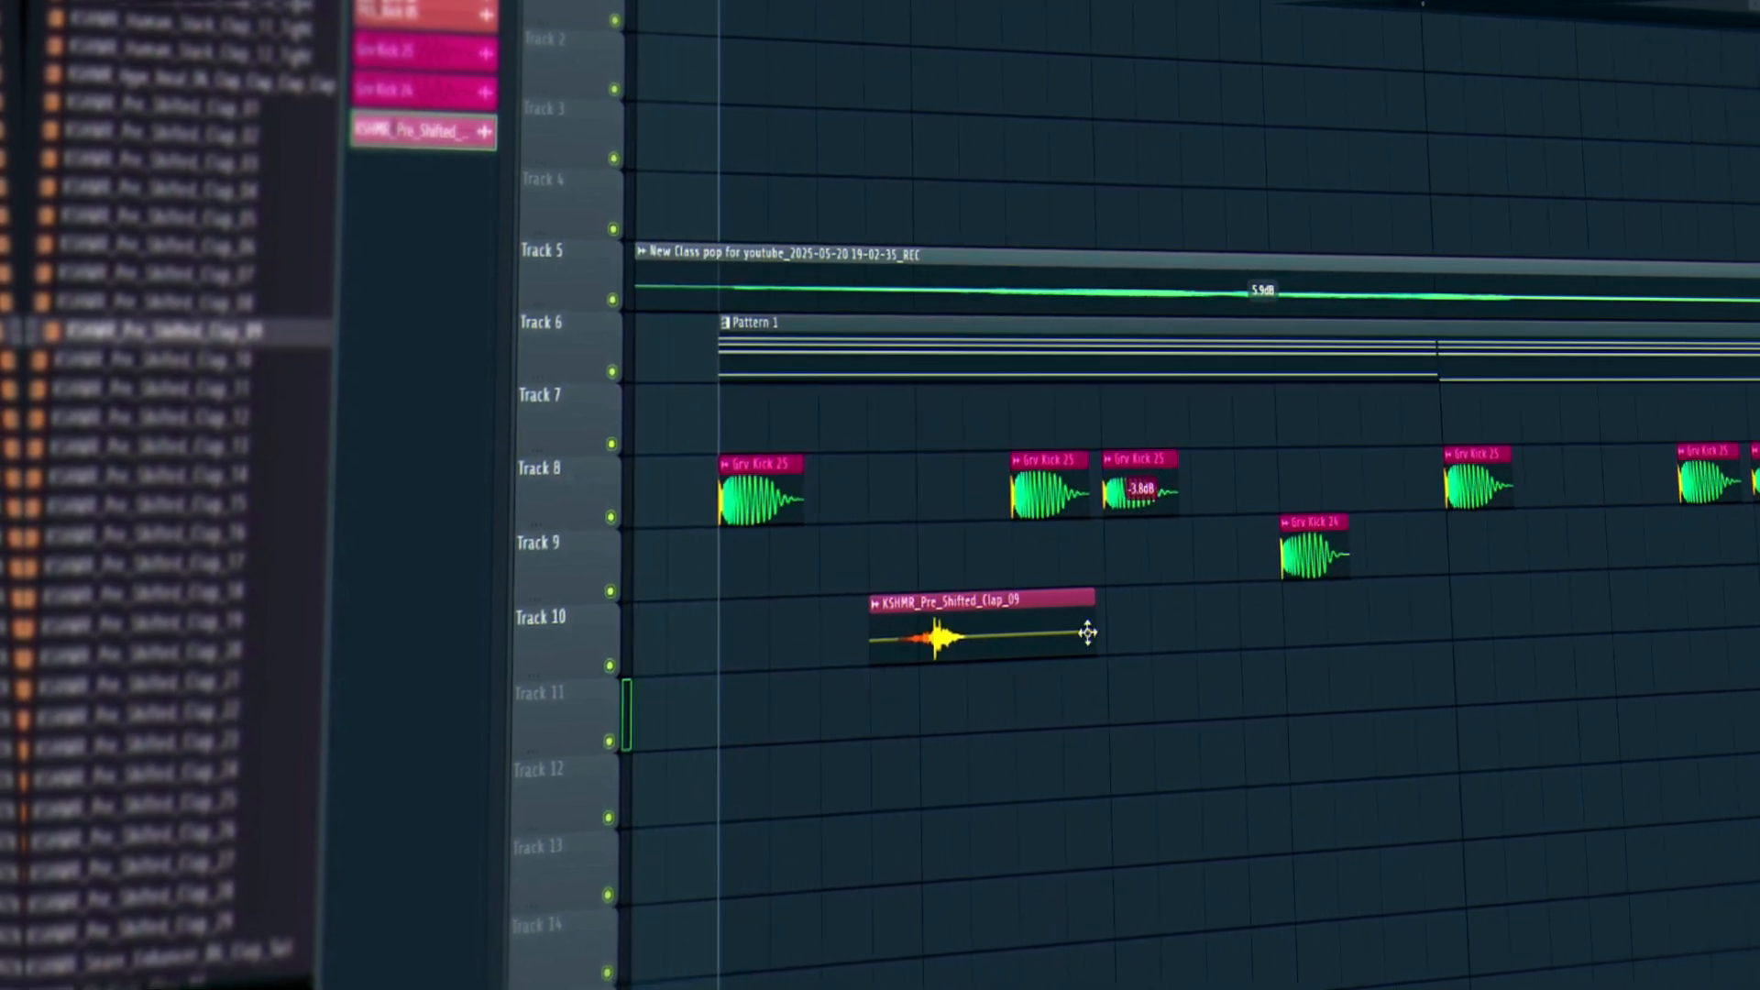
left_click_drag(1010, 622, 992, 629)
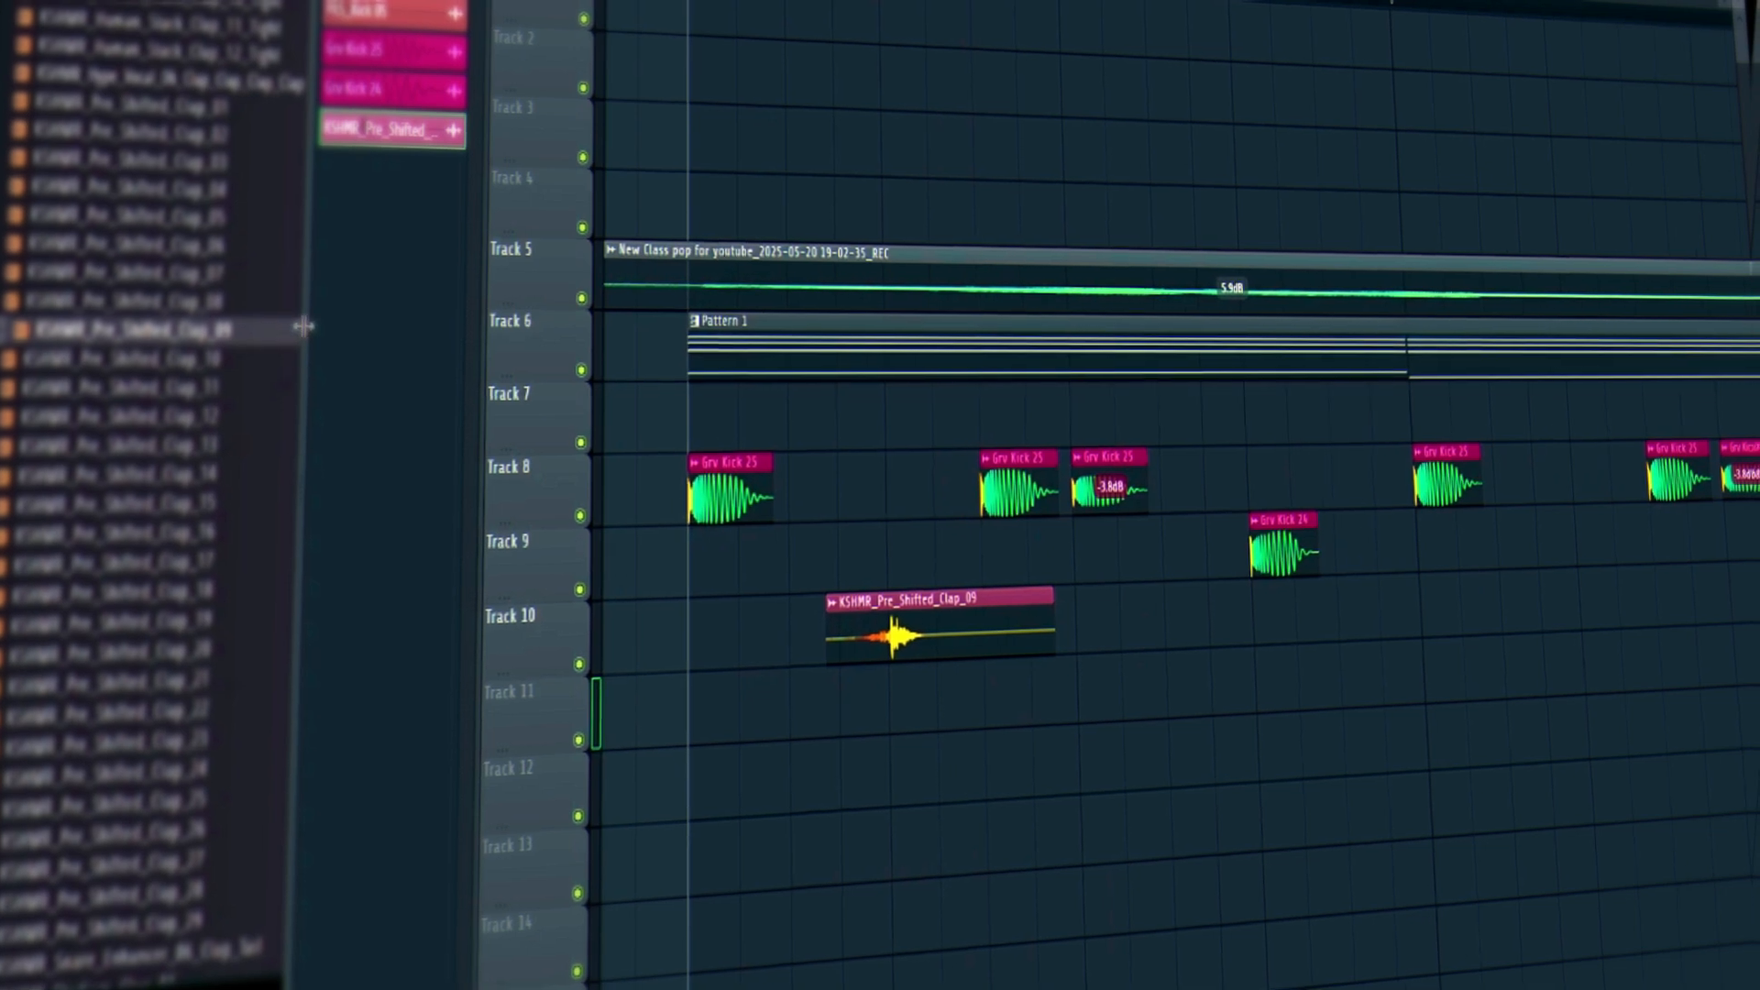
key("space")
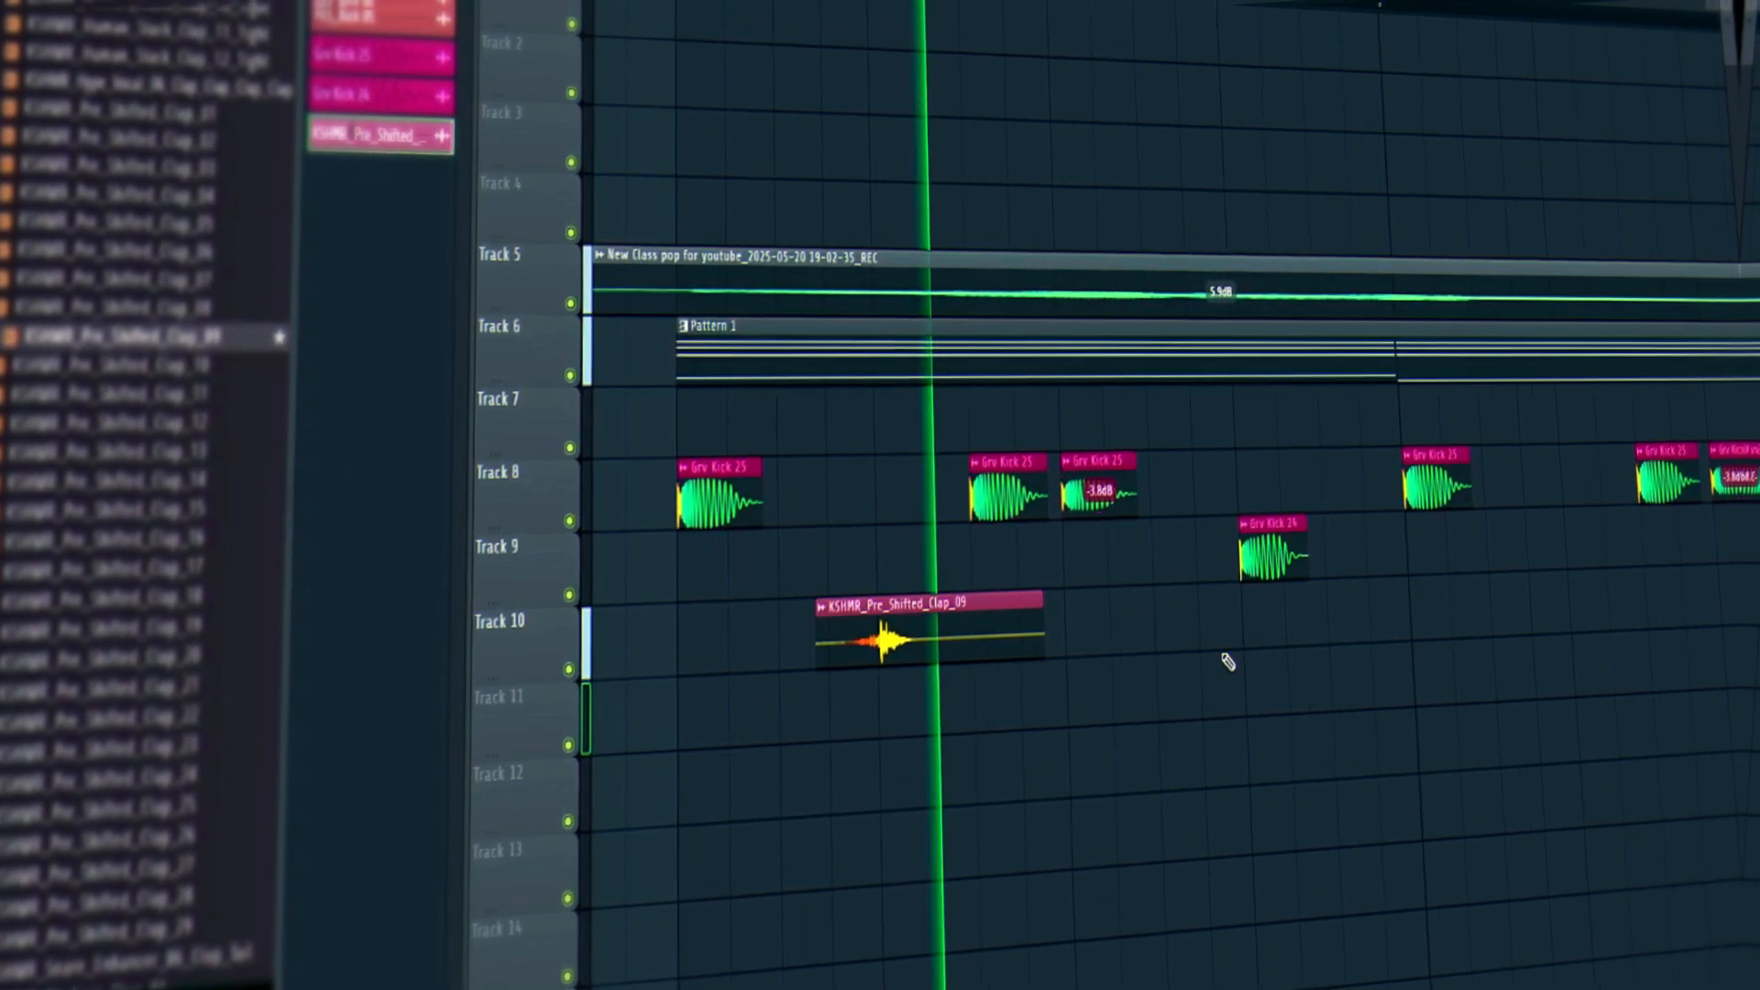
key("space")
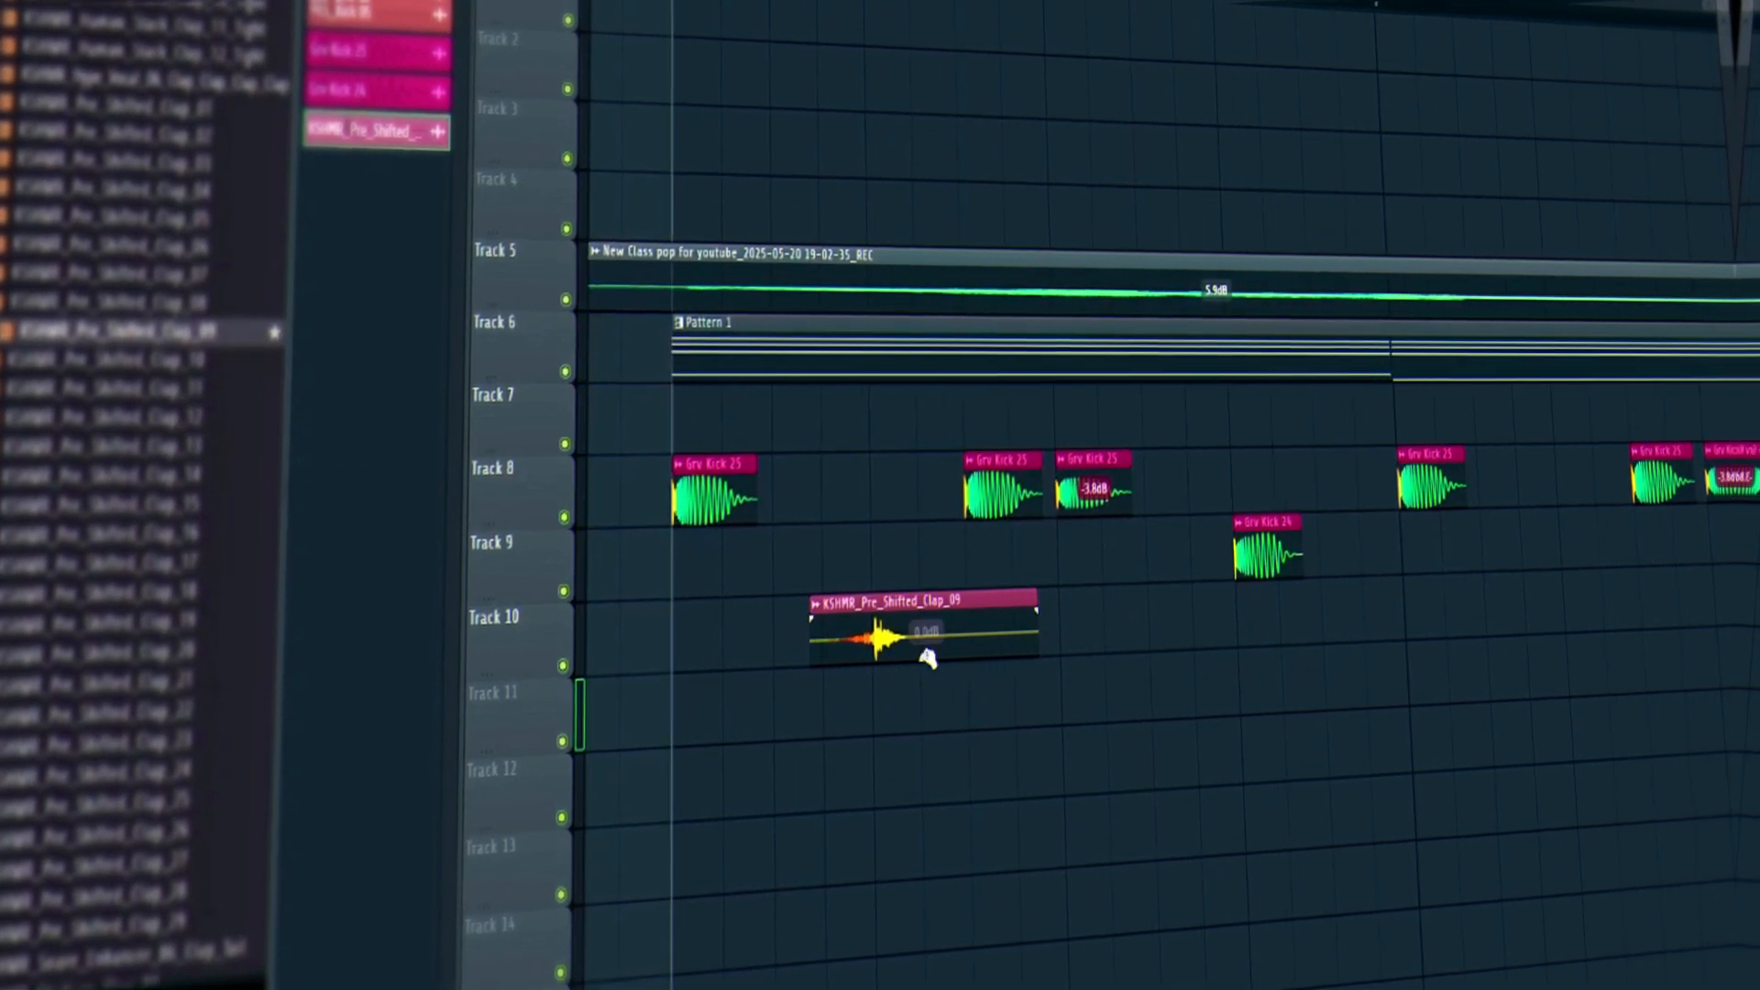
Place a second clap clip further right on Track 10 and play the beat.
left_click_drag(928, 635, 1577, 609)
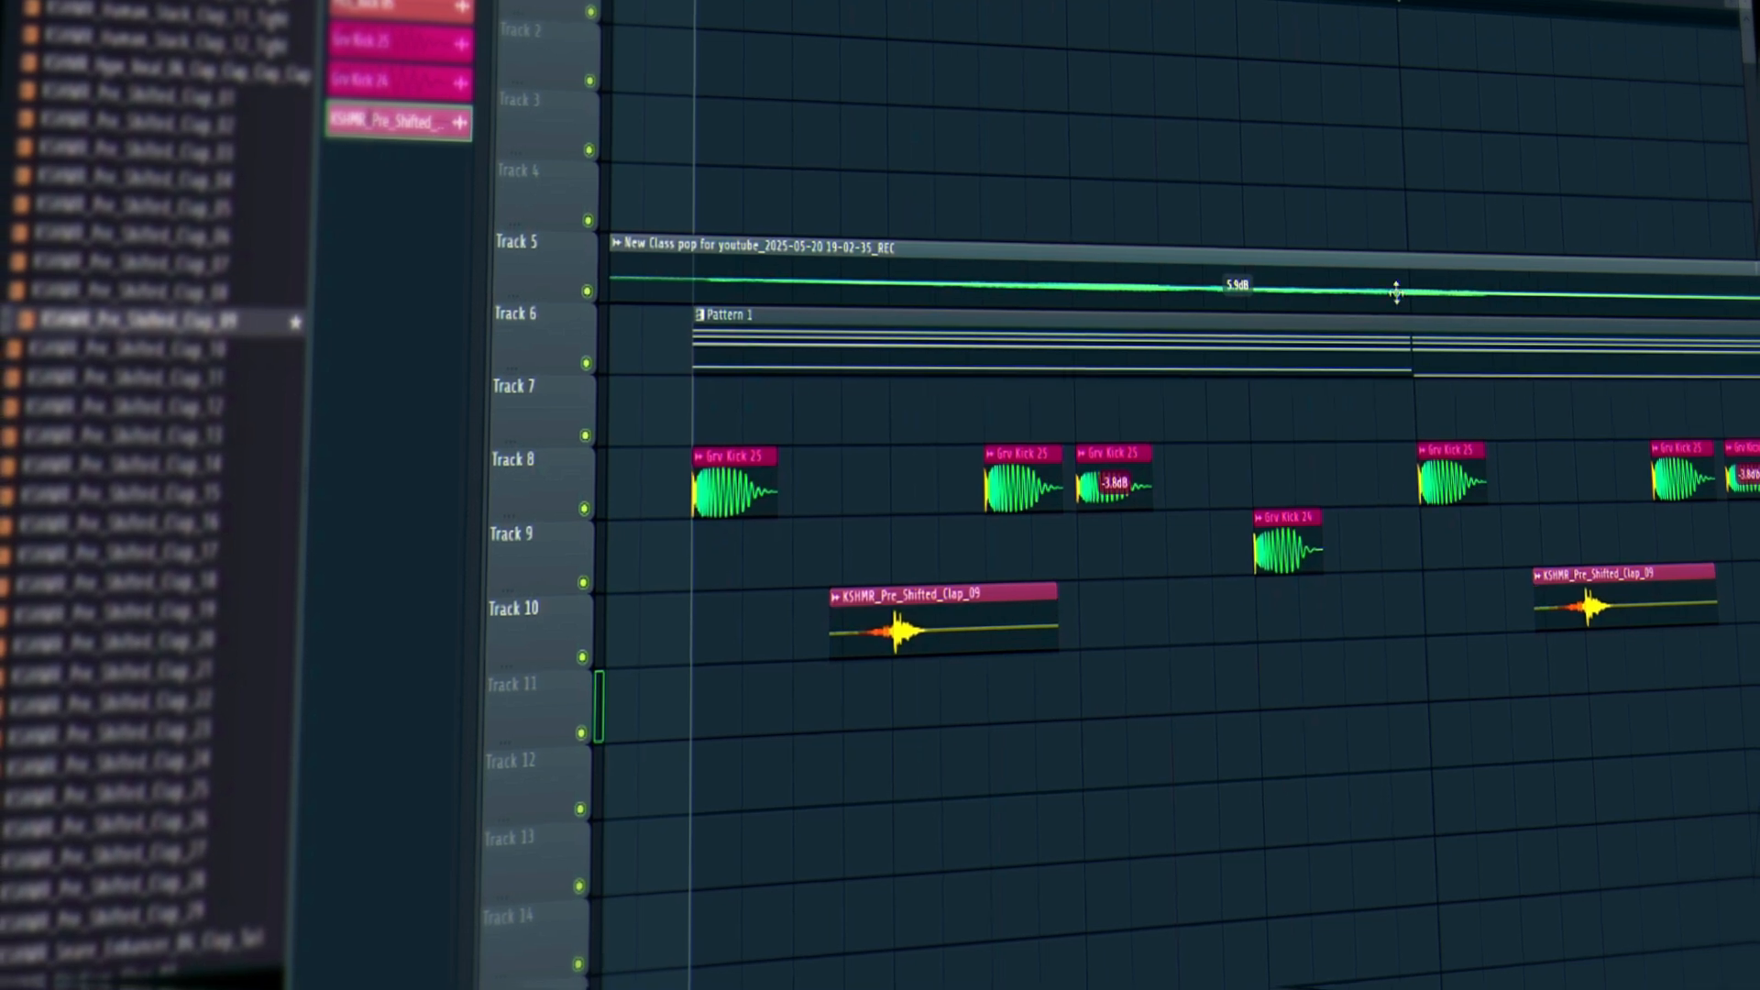
key("space")
key("space")
scroll(1126, 811, "up", 4)
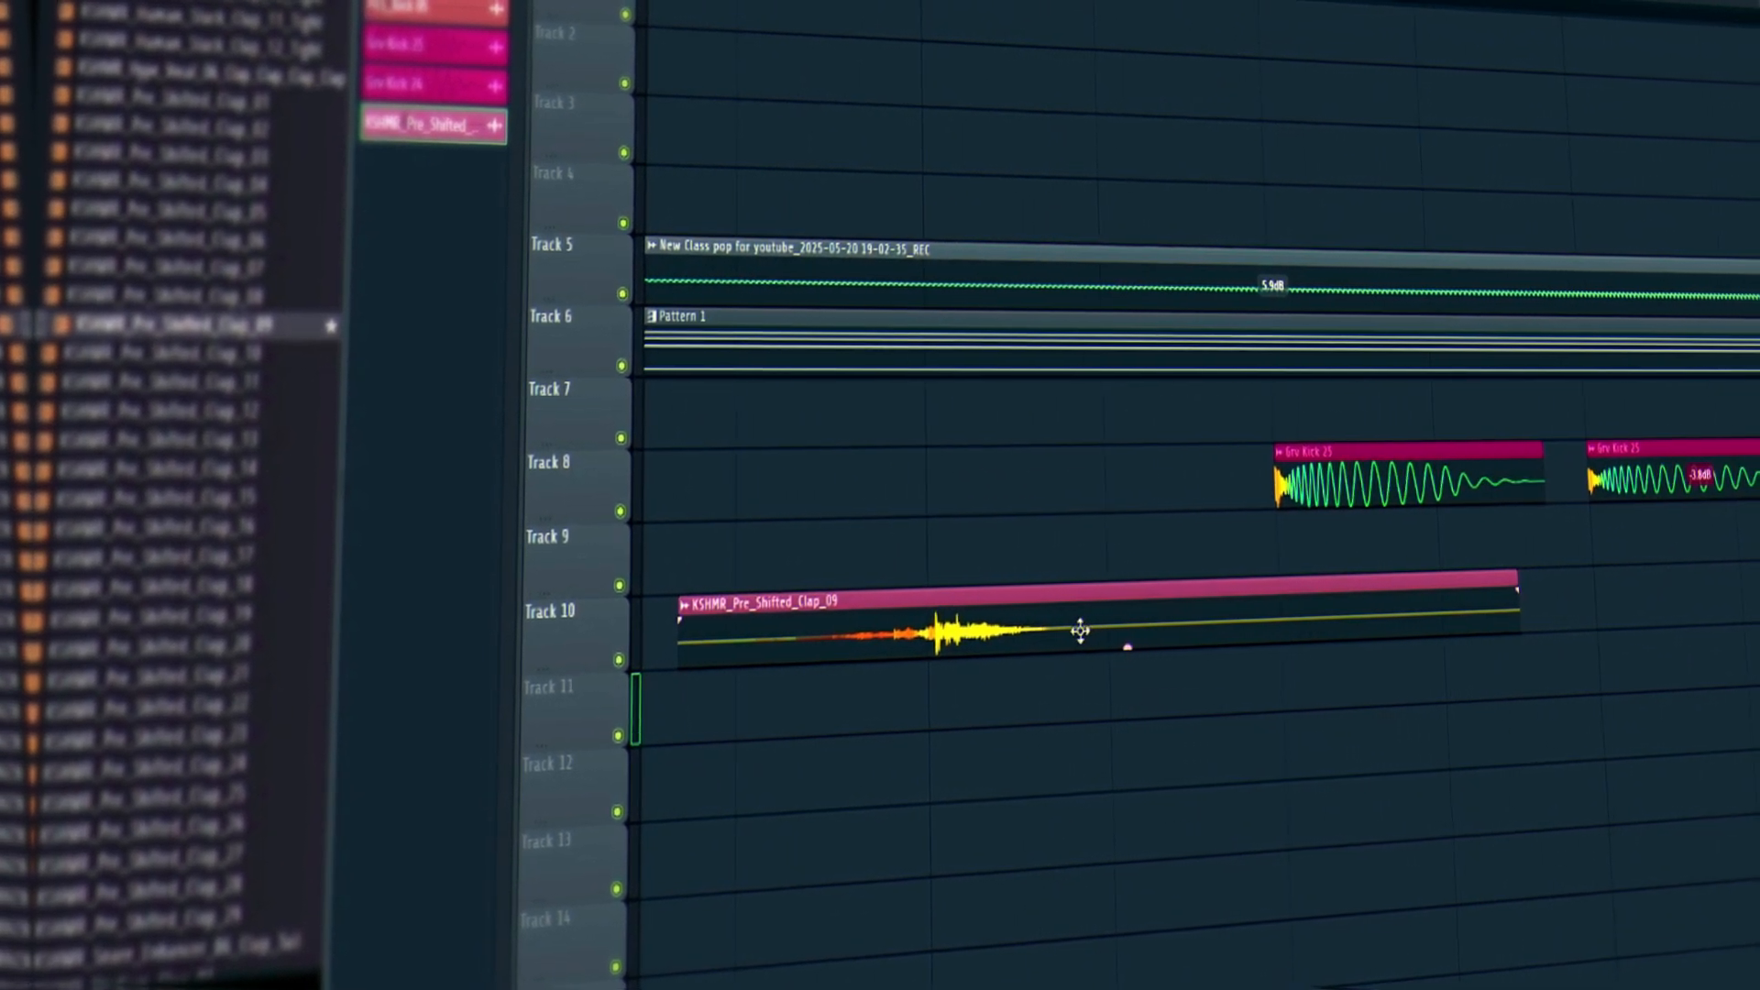
left_click_drag(935, 2, 948, 2)
scroll(1100, 610, "down", 5)
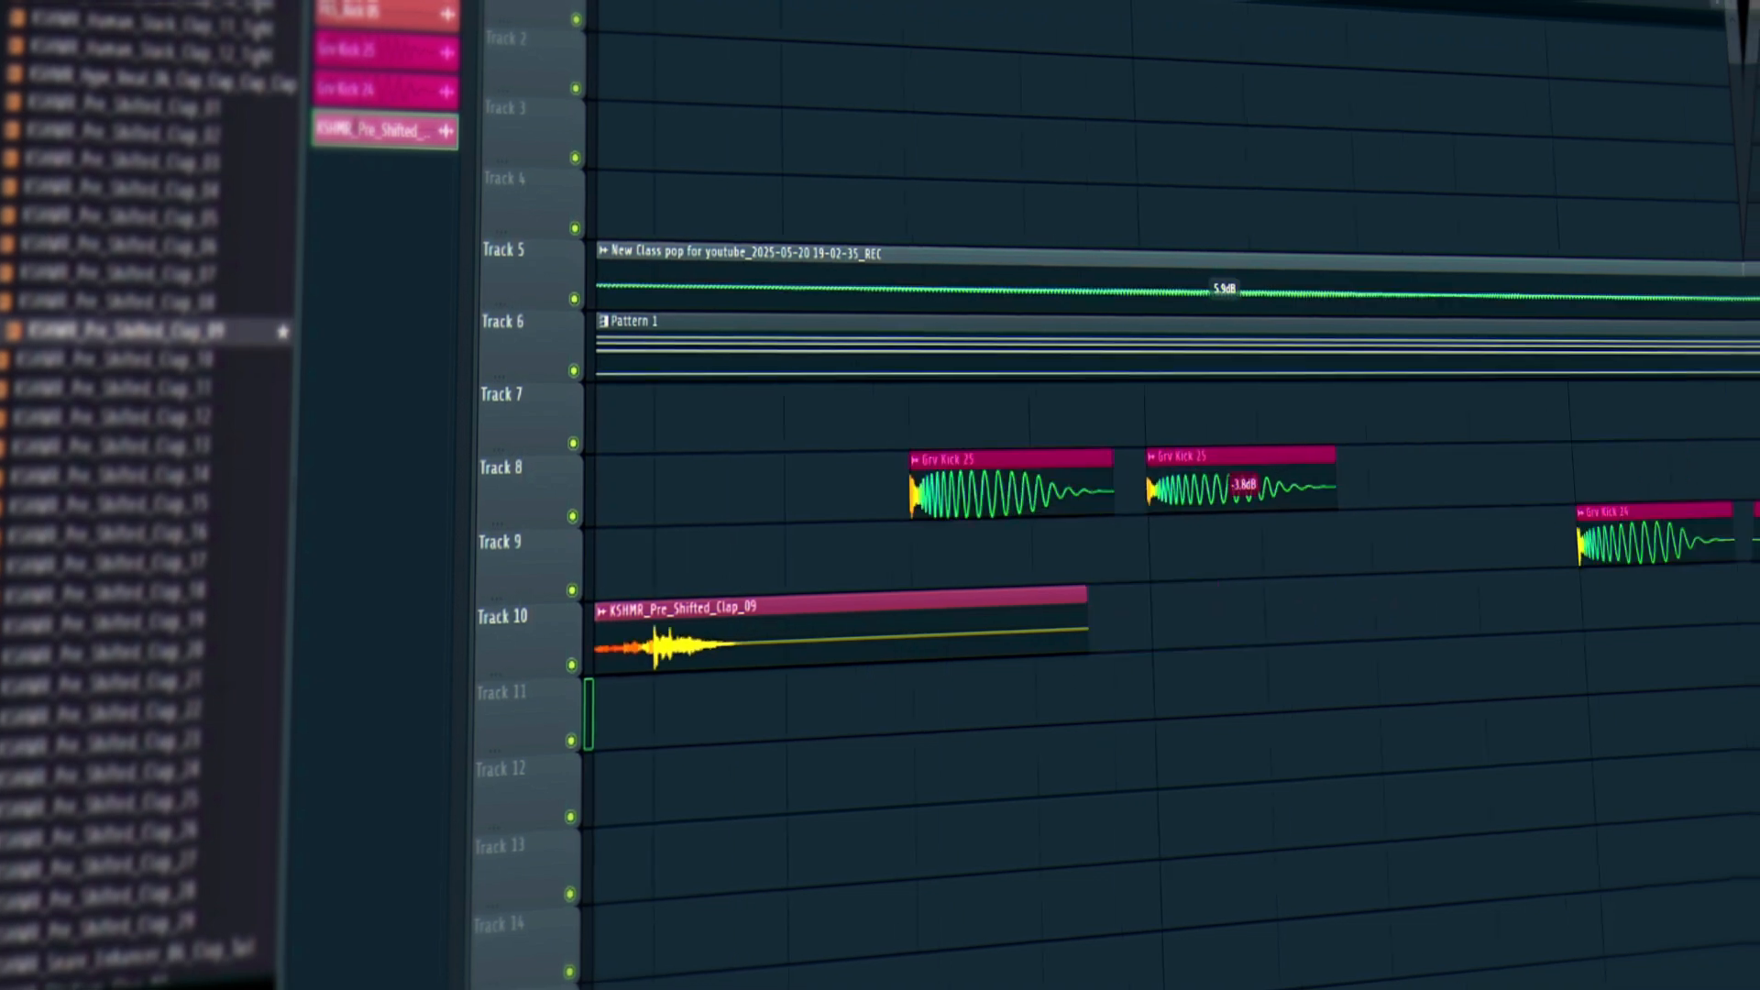
scroll(1100, 609, "right", 3)
scroll(1146, 514, "down", 5)
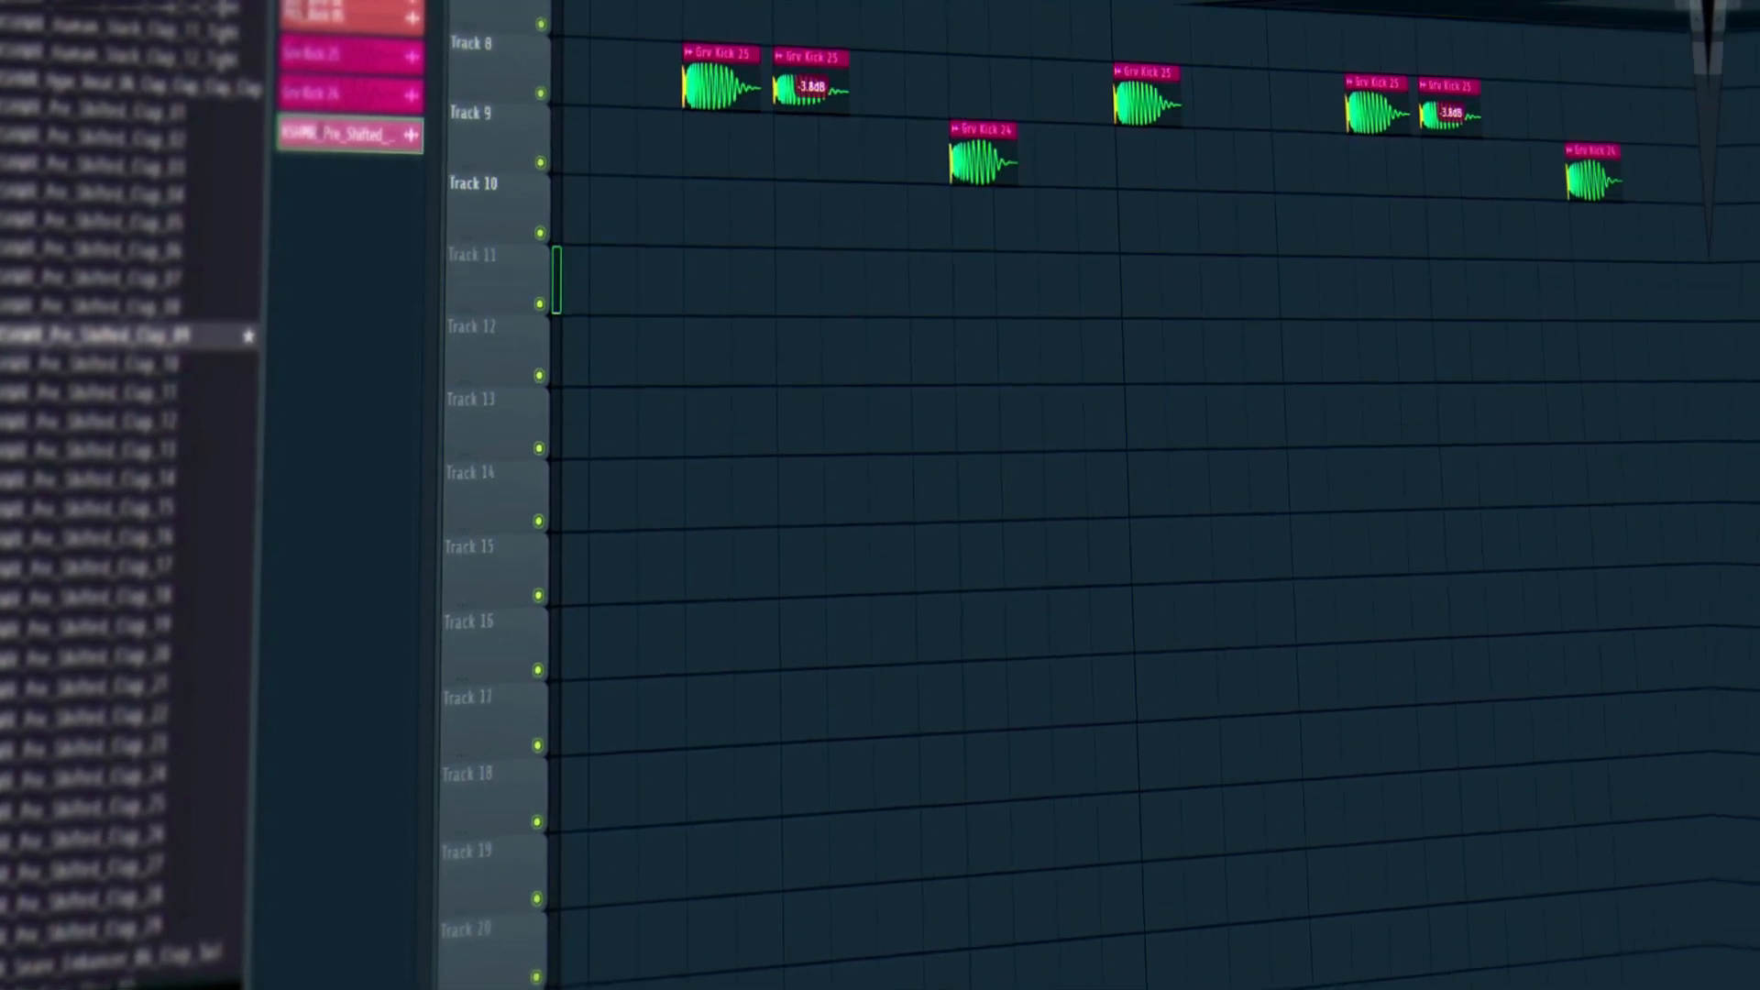
scroll(731, 32, "down", 5)
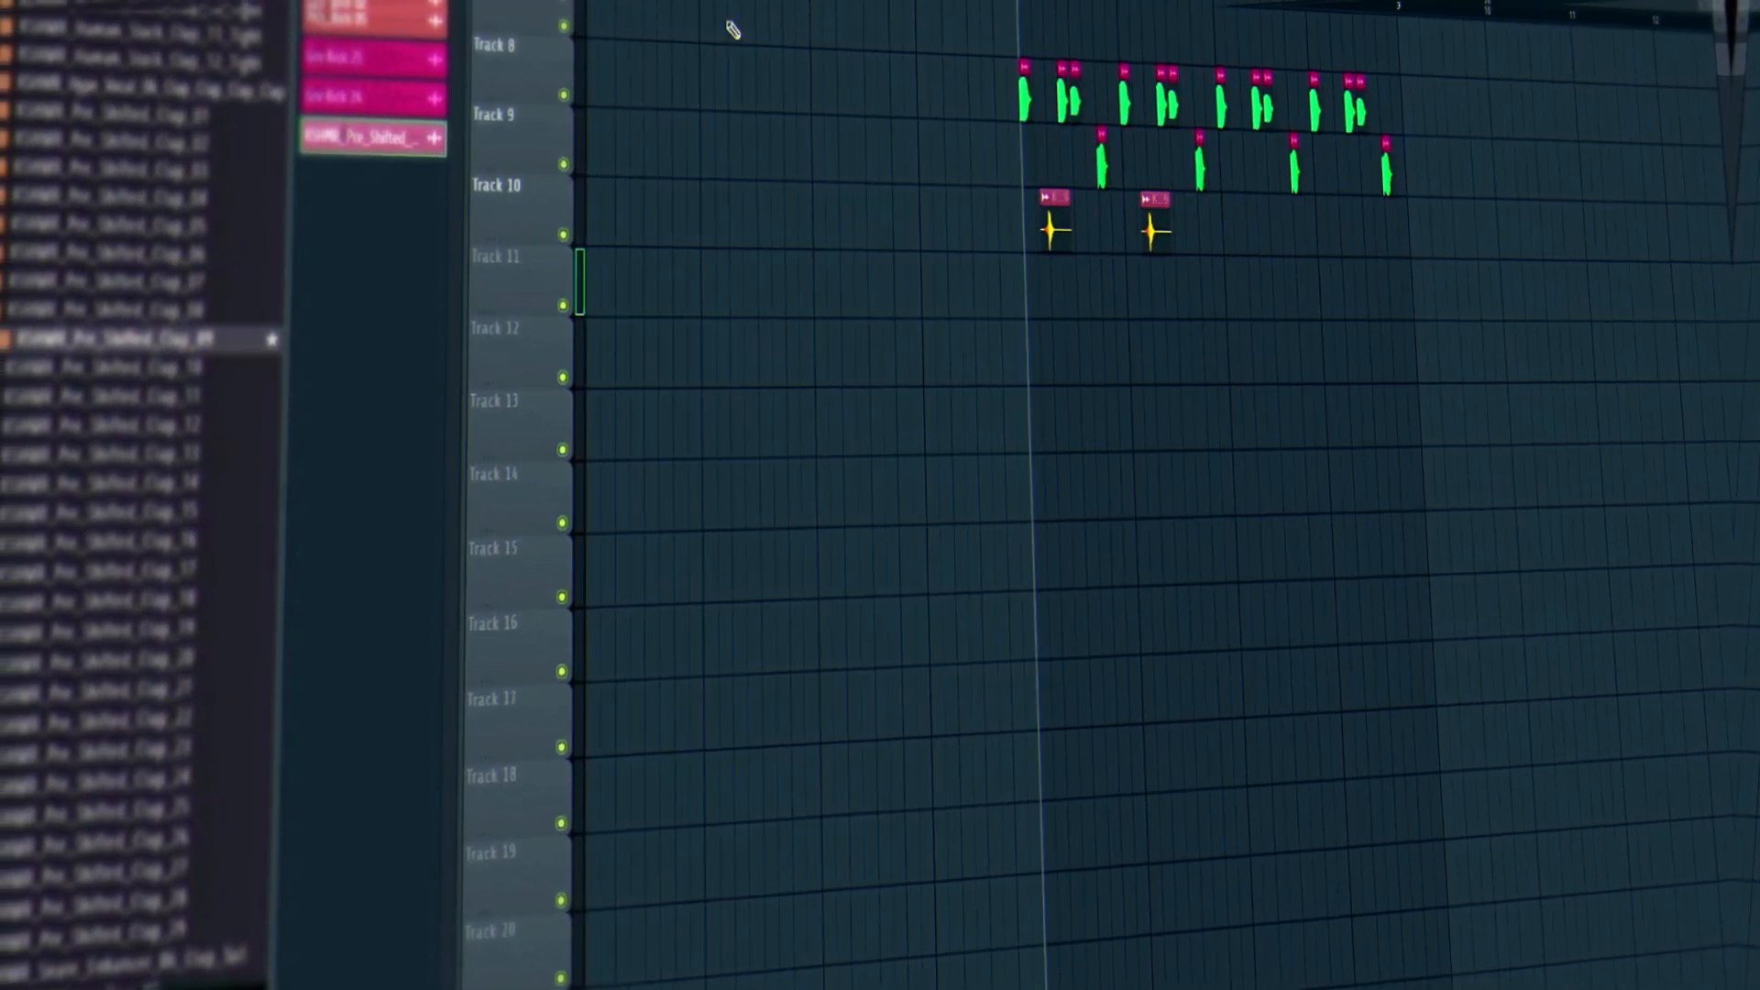
scroll(1229, 393, "up", 3)
Remove the misplaced clap and arrange four evenly spaced clap clips on Track 10, then play them.
right_click(1227, 229)
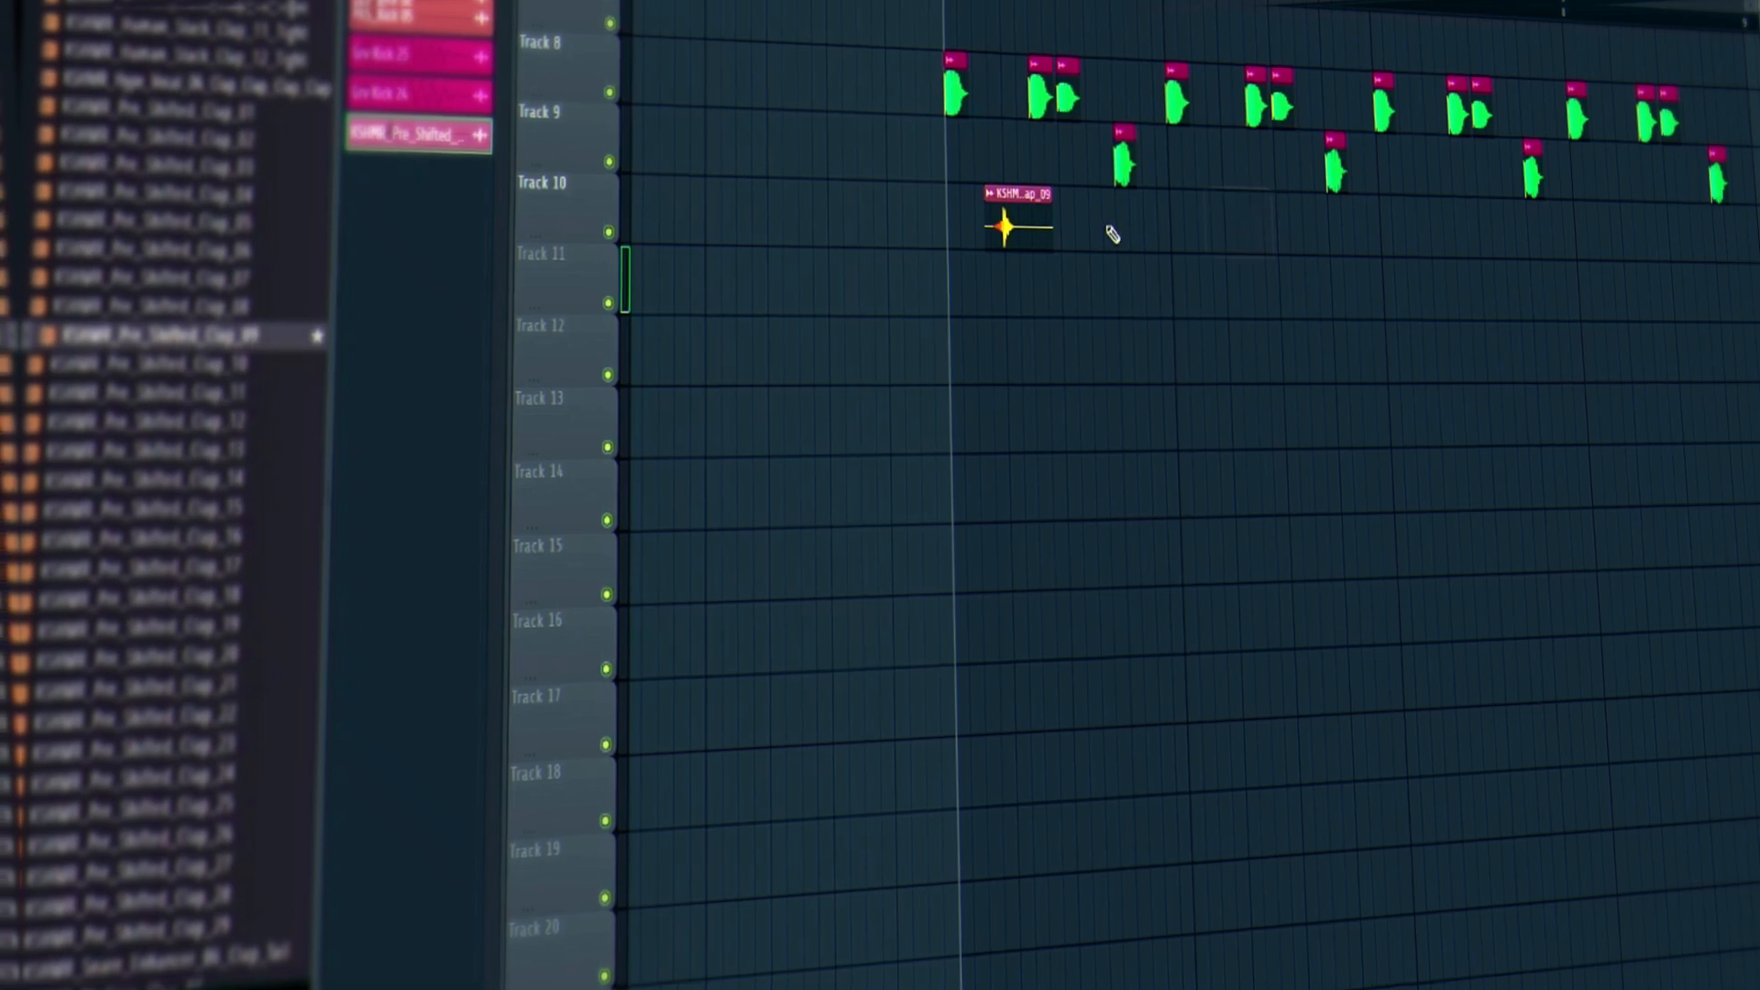
left_click_drag(1029, 222, 1207, 291)
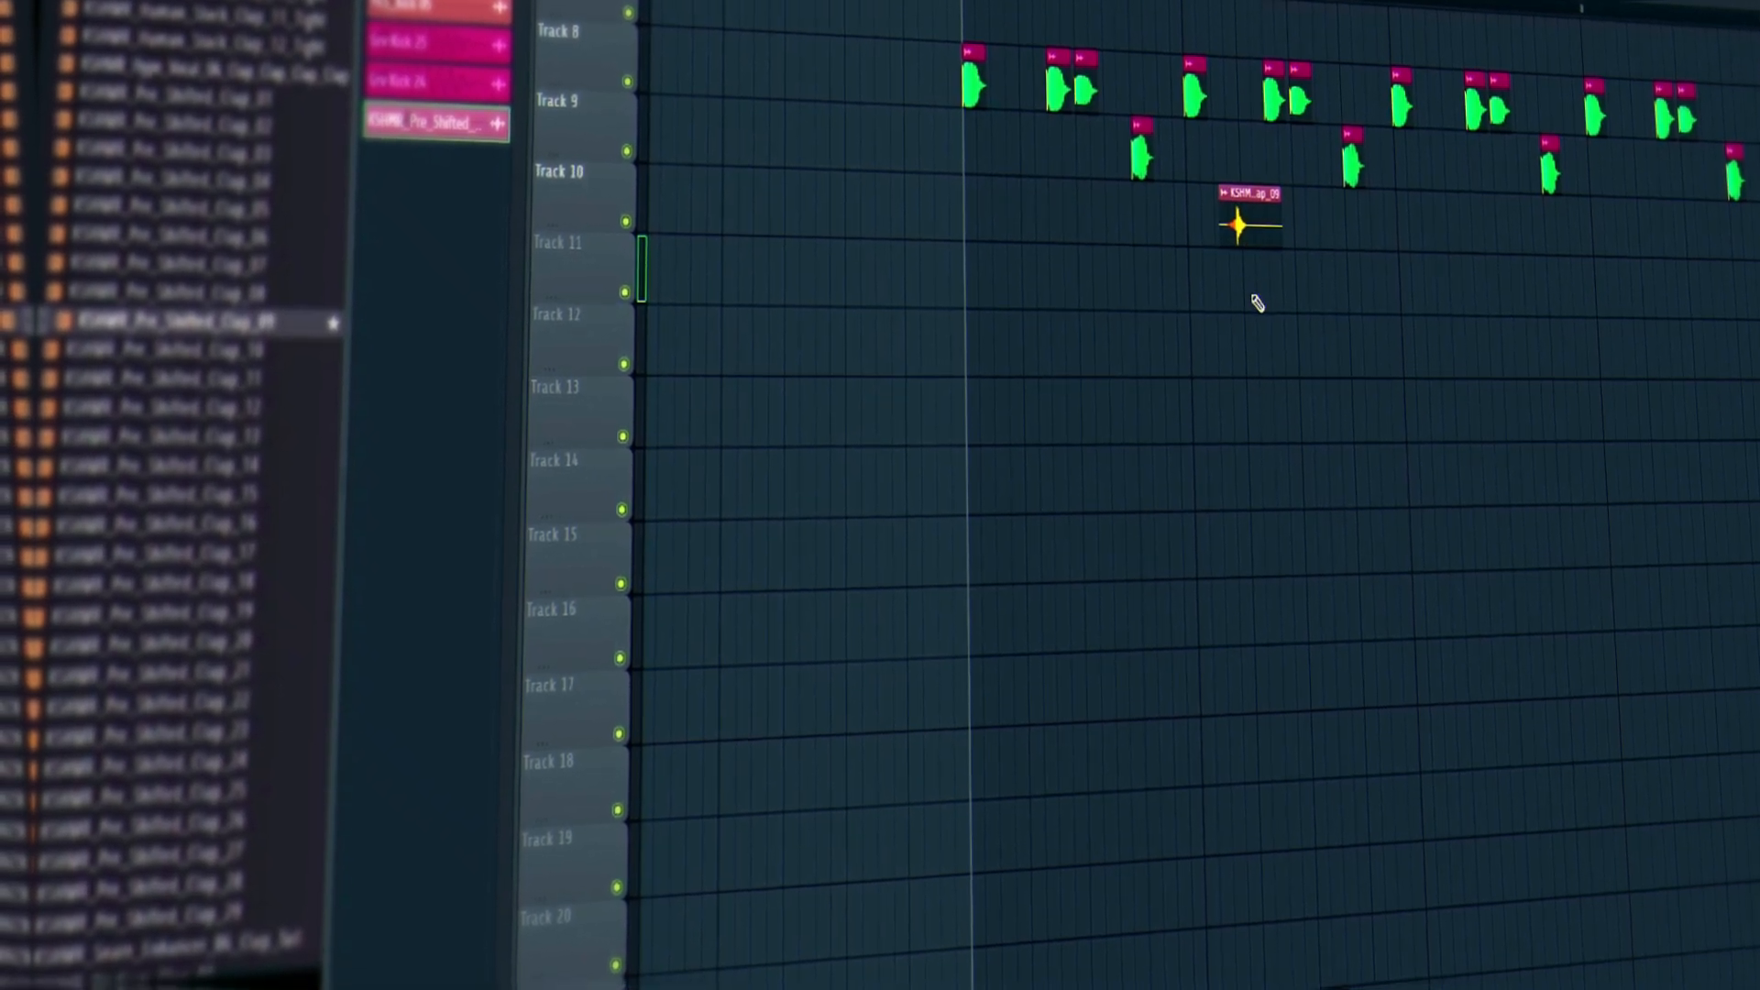
left_click_drag(1268, 220, 1241, 225)
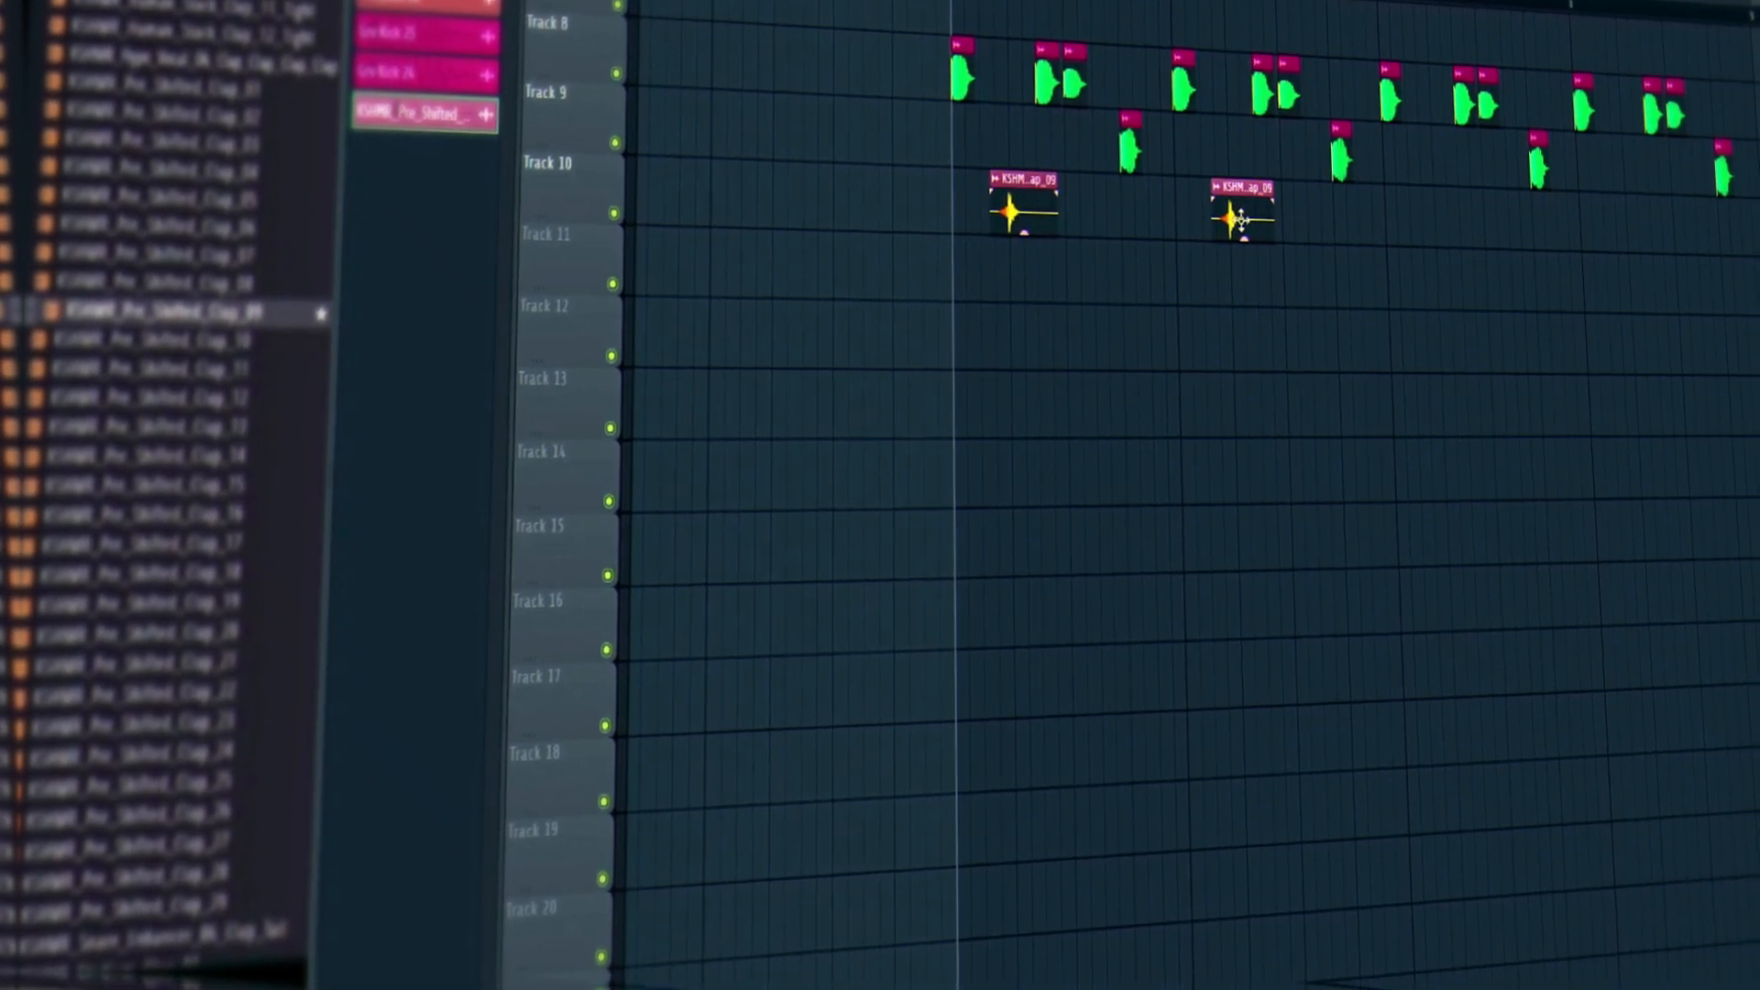
left_click_drag(1383, 246, 1427, 243)
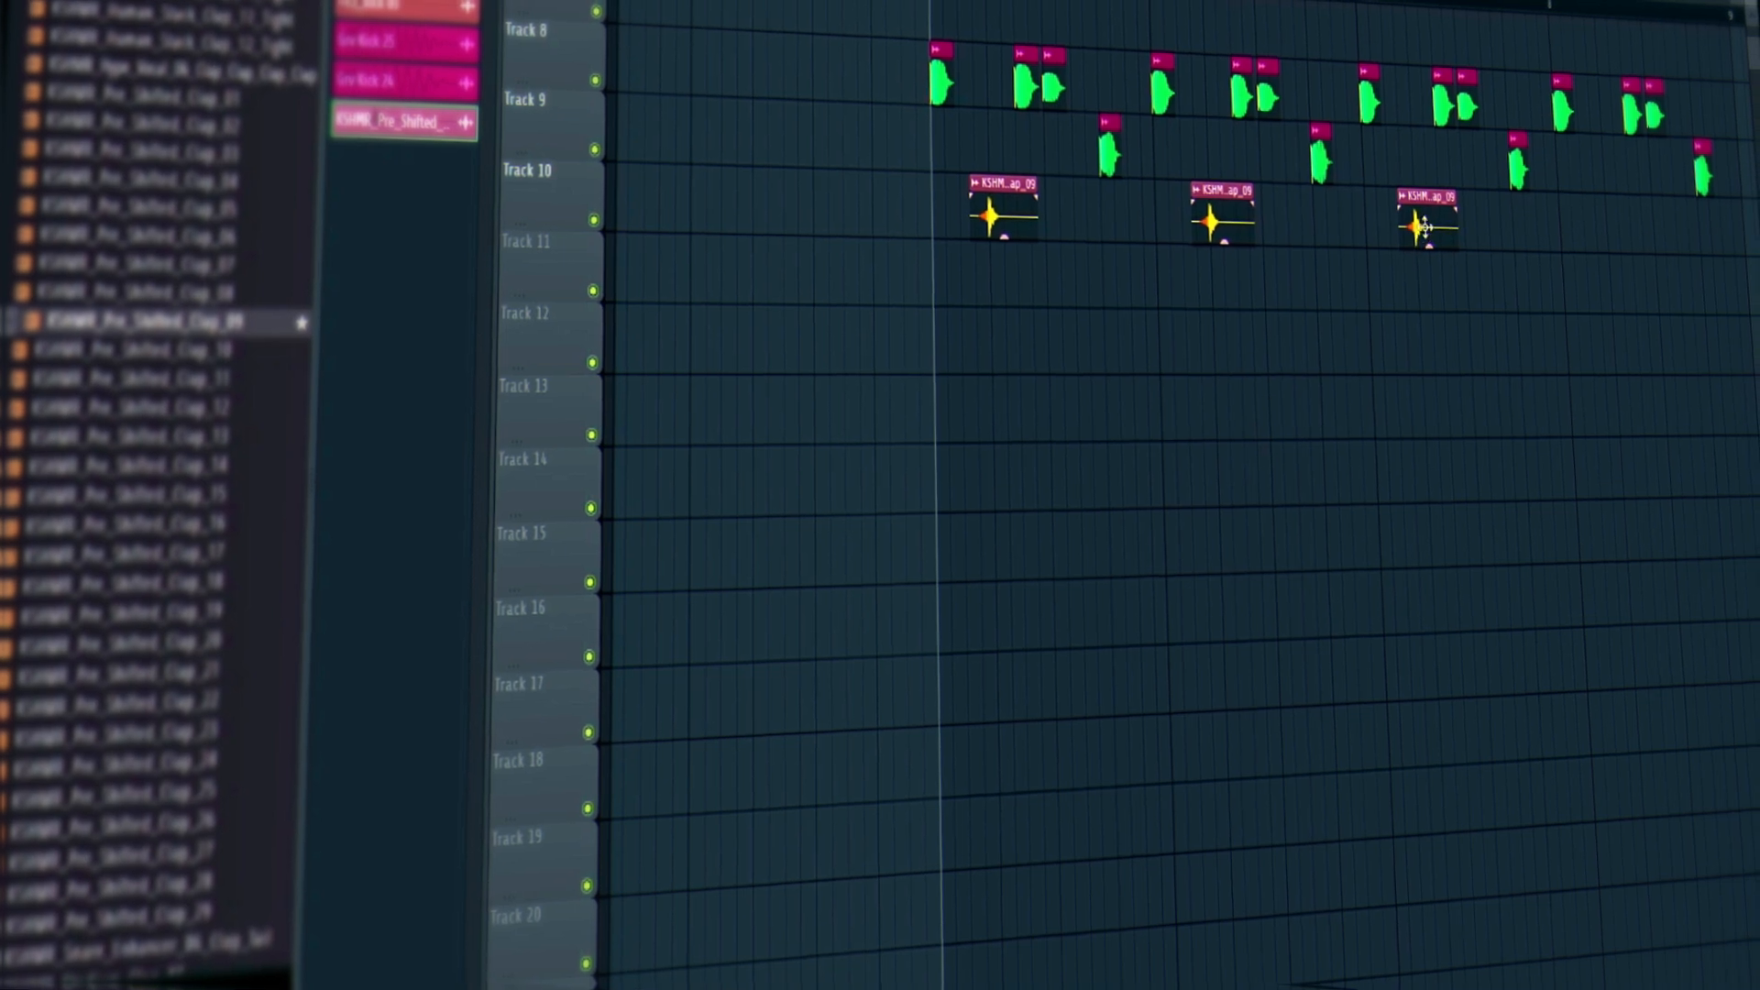
left_click(1577, 229)
key("space")
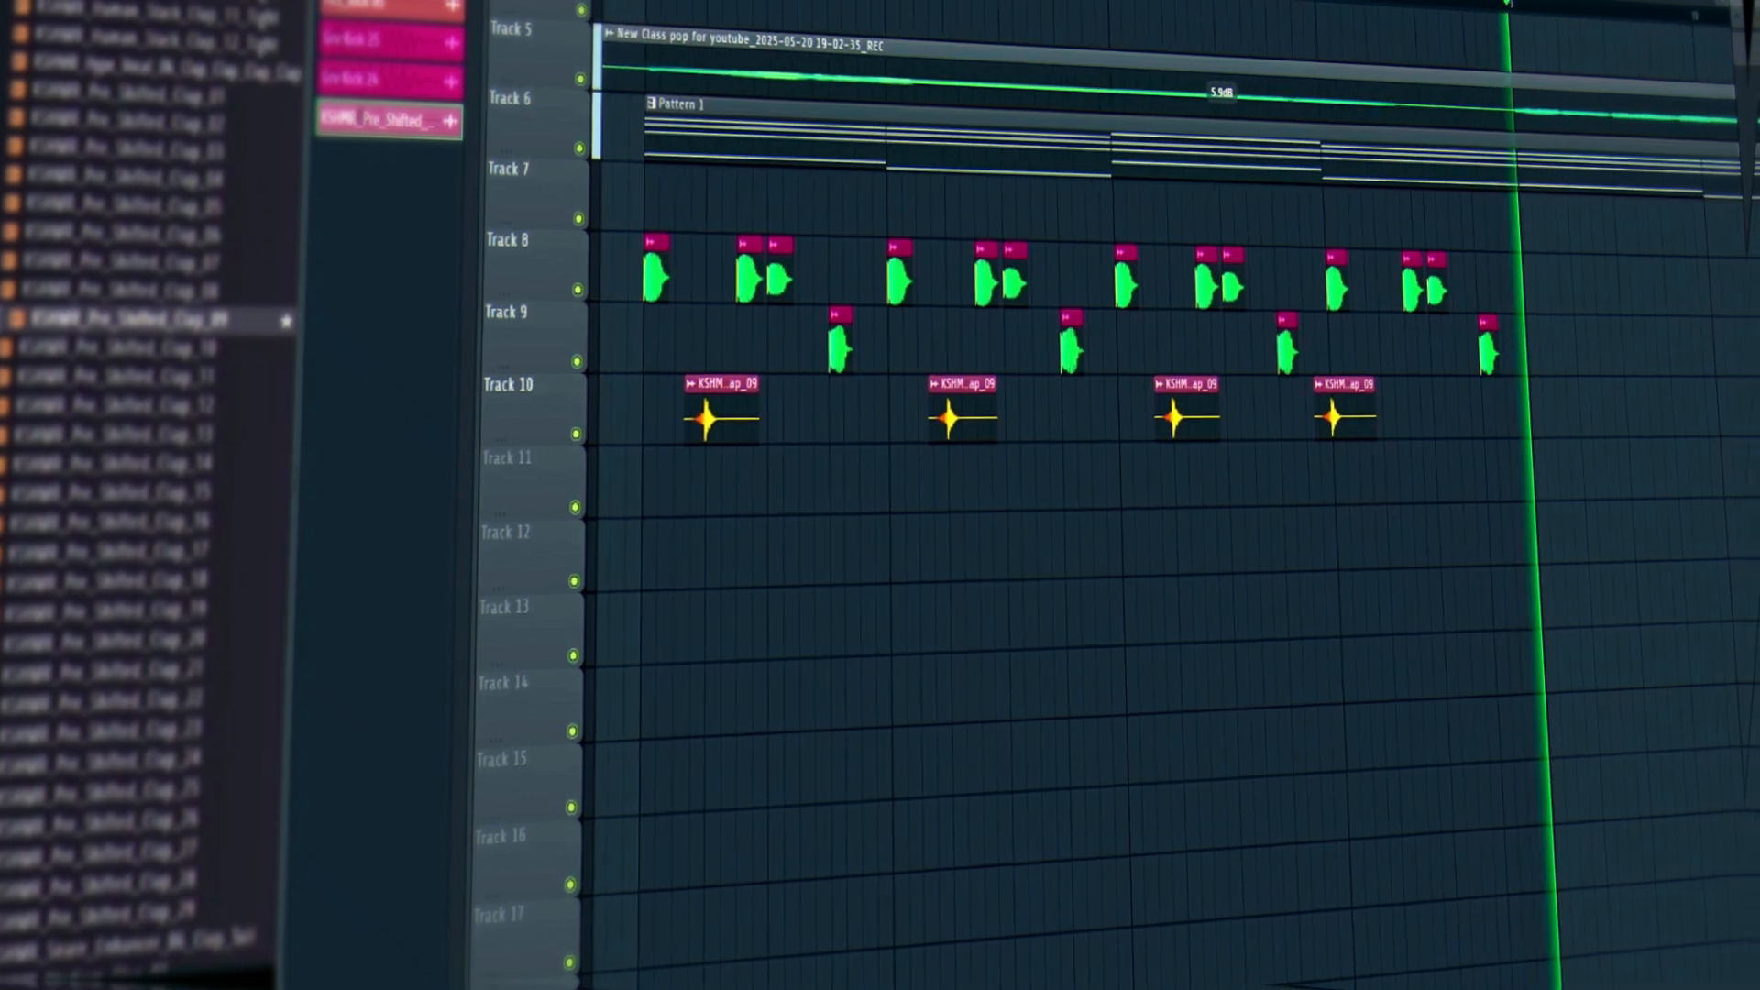
key("space")
scroll(912, 220, "down", 3)
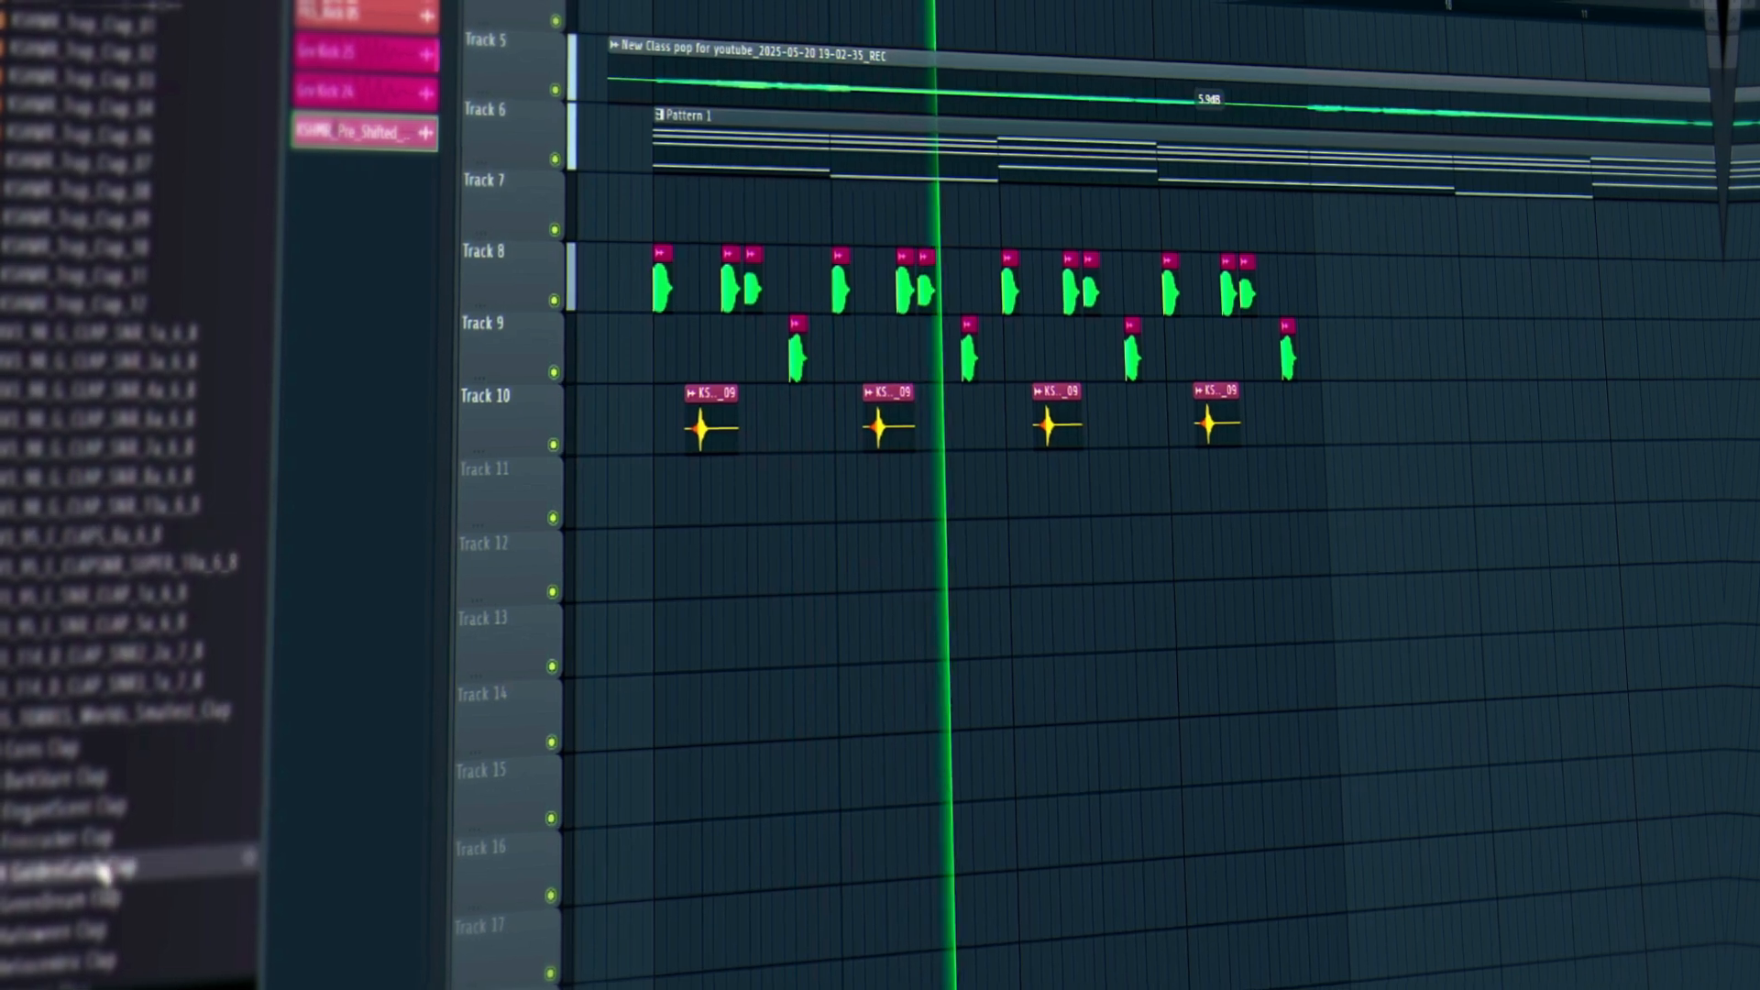
scroll(103, 871, "down", 4)
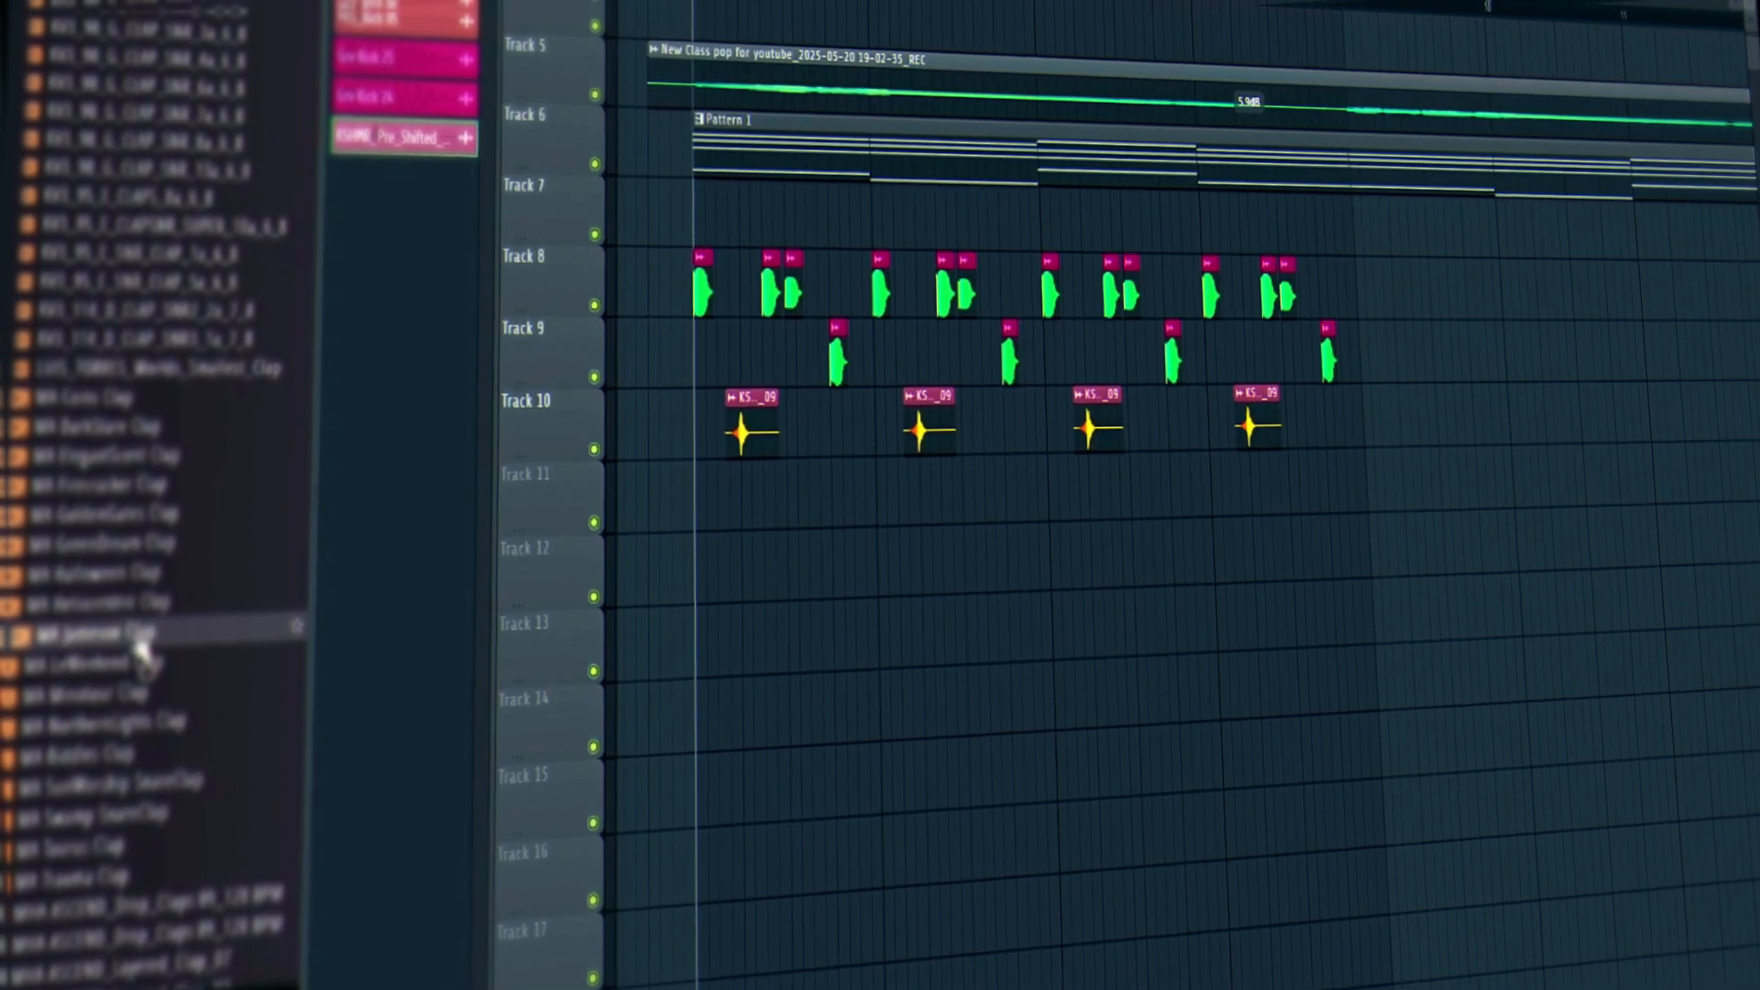
Drag the MA Jameson Clap sample onto Track 11 and play the arrangement.
key("space")
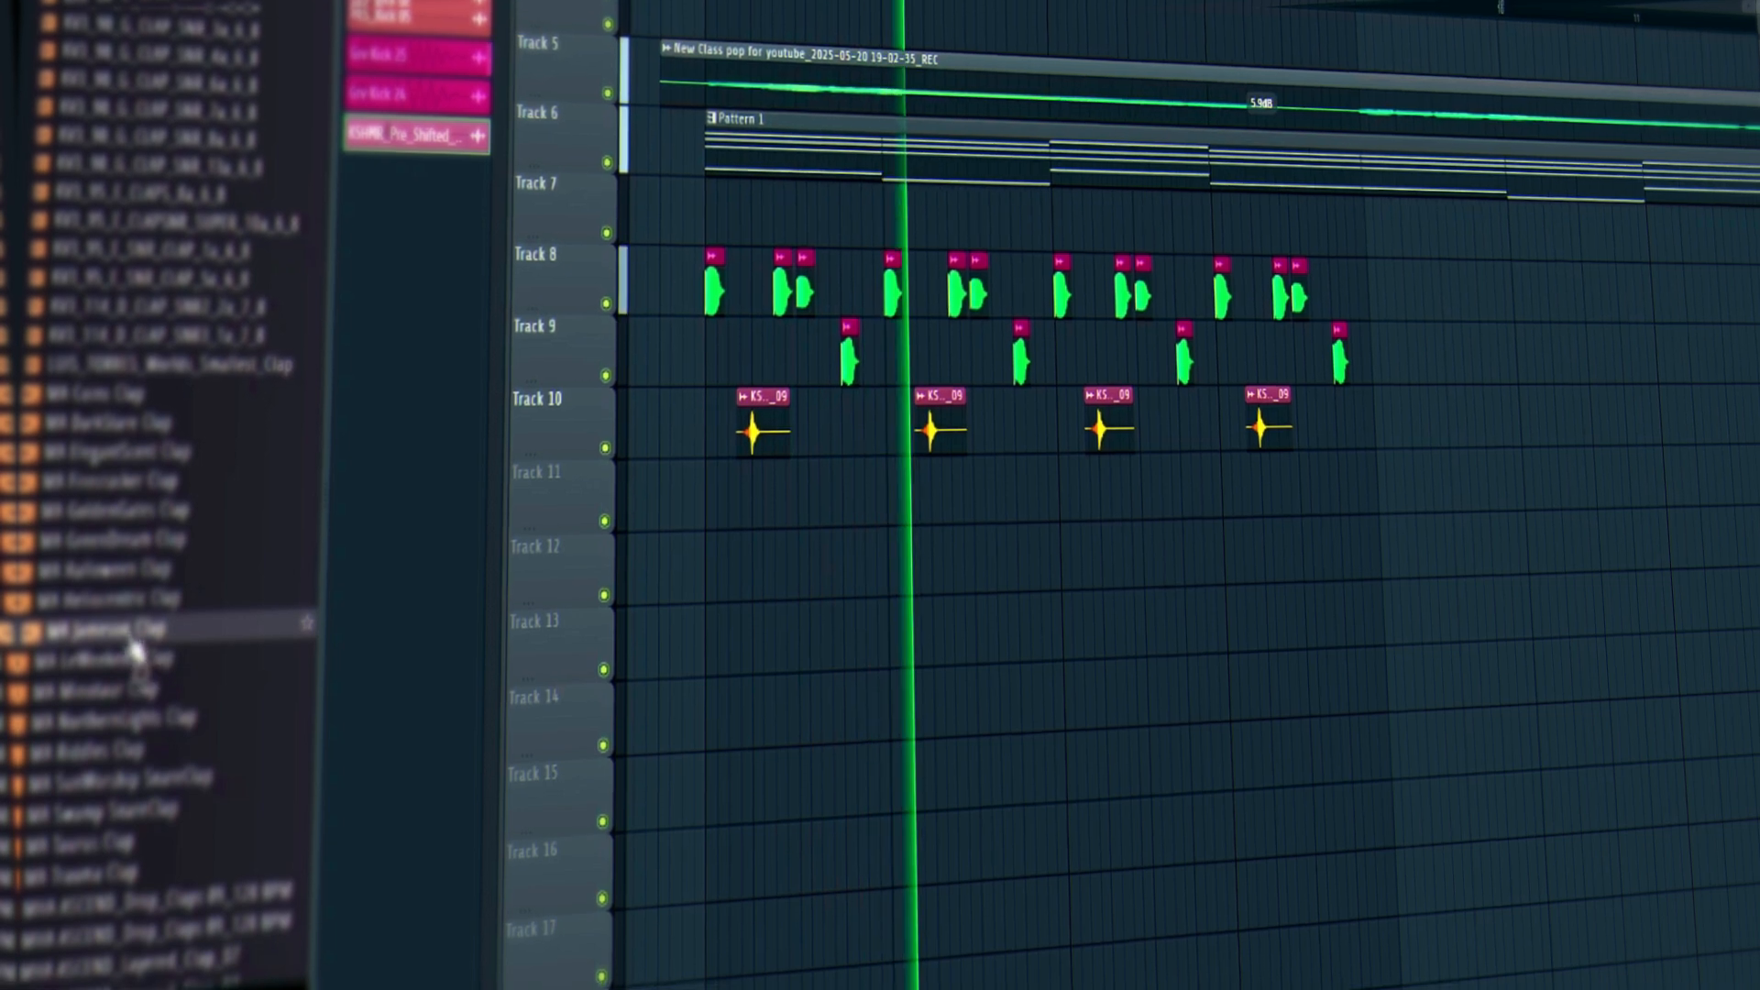
left_click_drag(135, 649, 859, 511)
key("space")
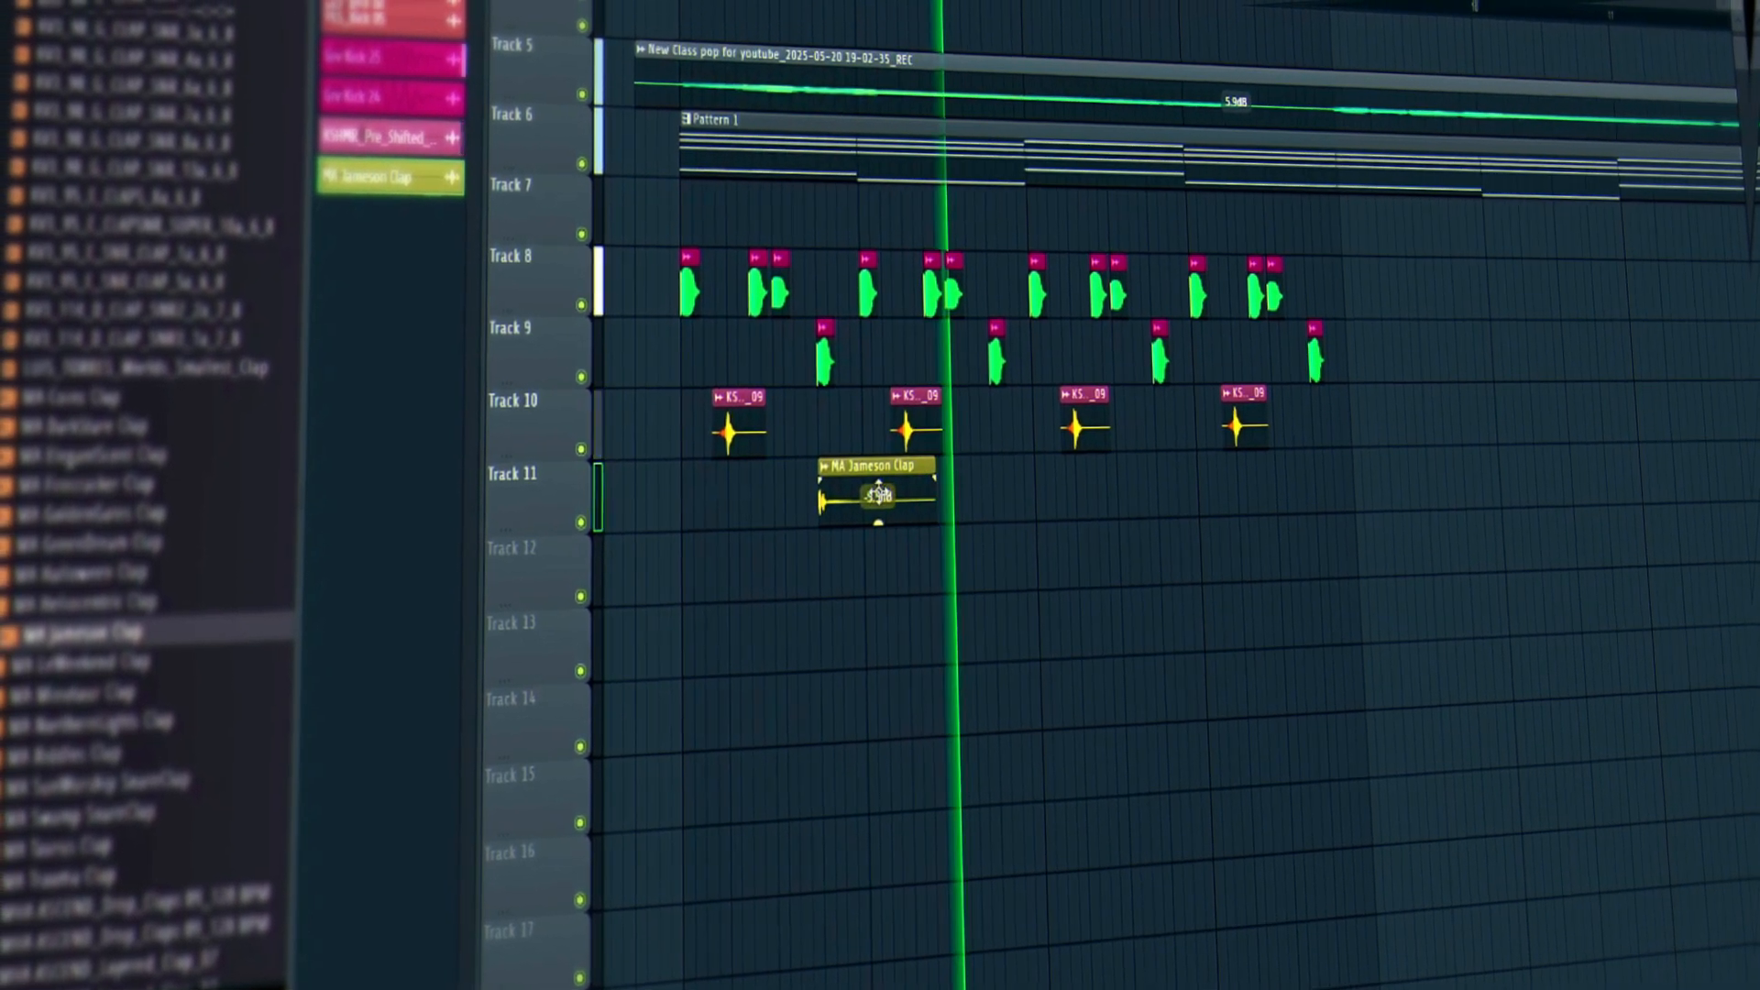
Add three more Jameson clap clips, trim the last one short, and set them to -8.0 dB.
left_click(999, 495)
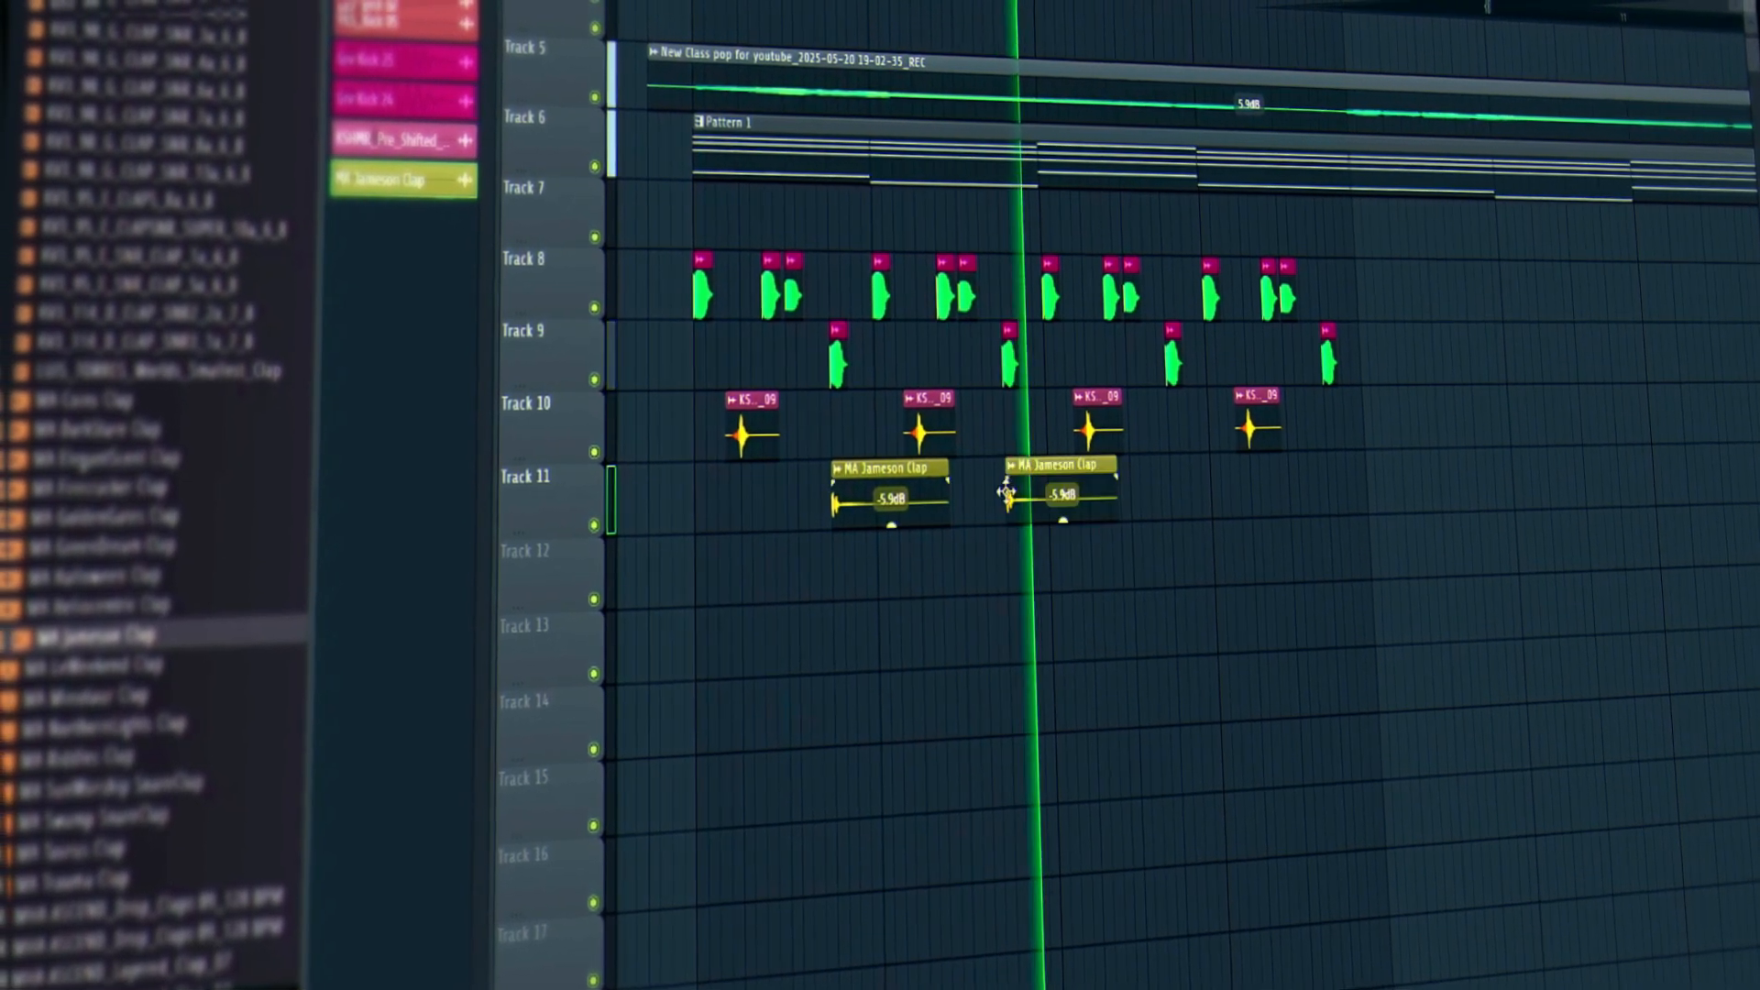
left_click(1180, 510)
left_click(1353, 493)
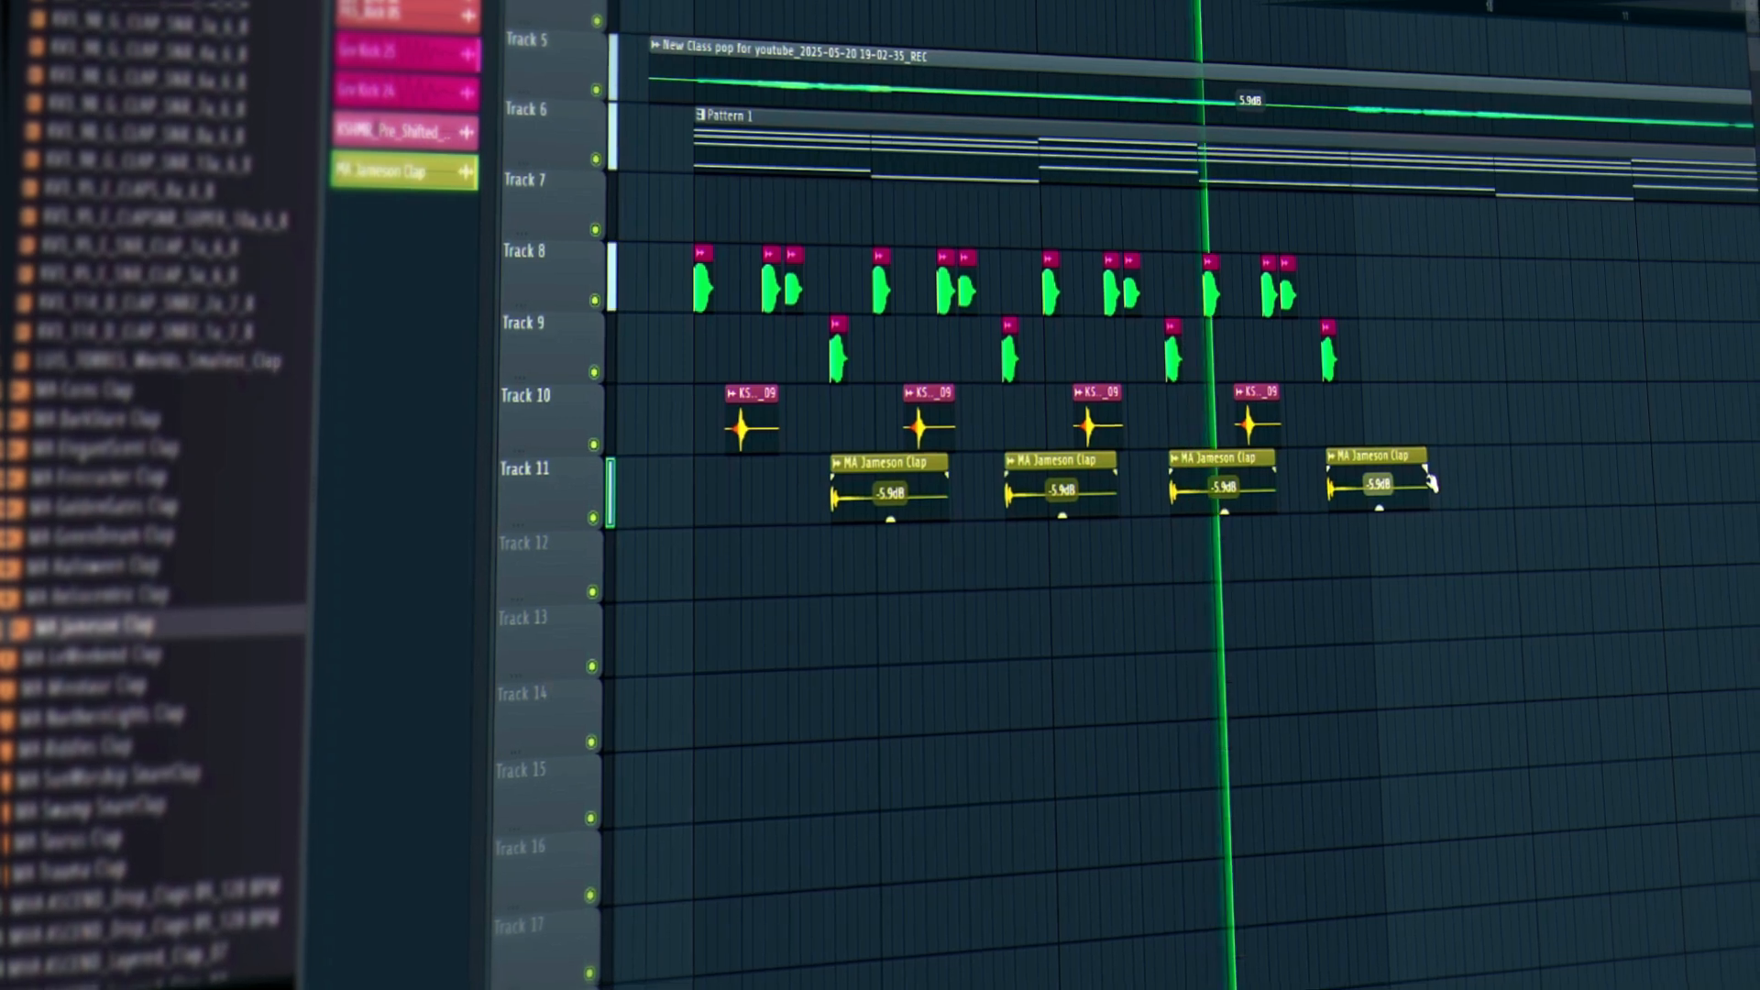
left_click_drag(1430, 484, 896, 526)
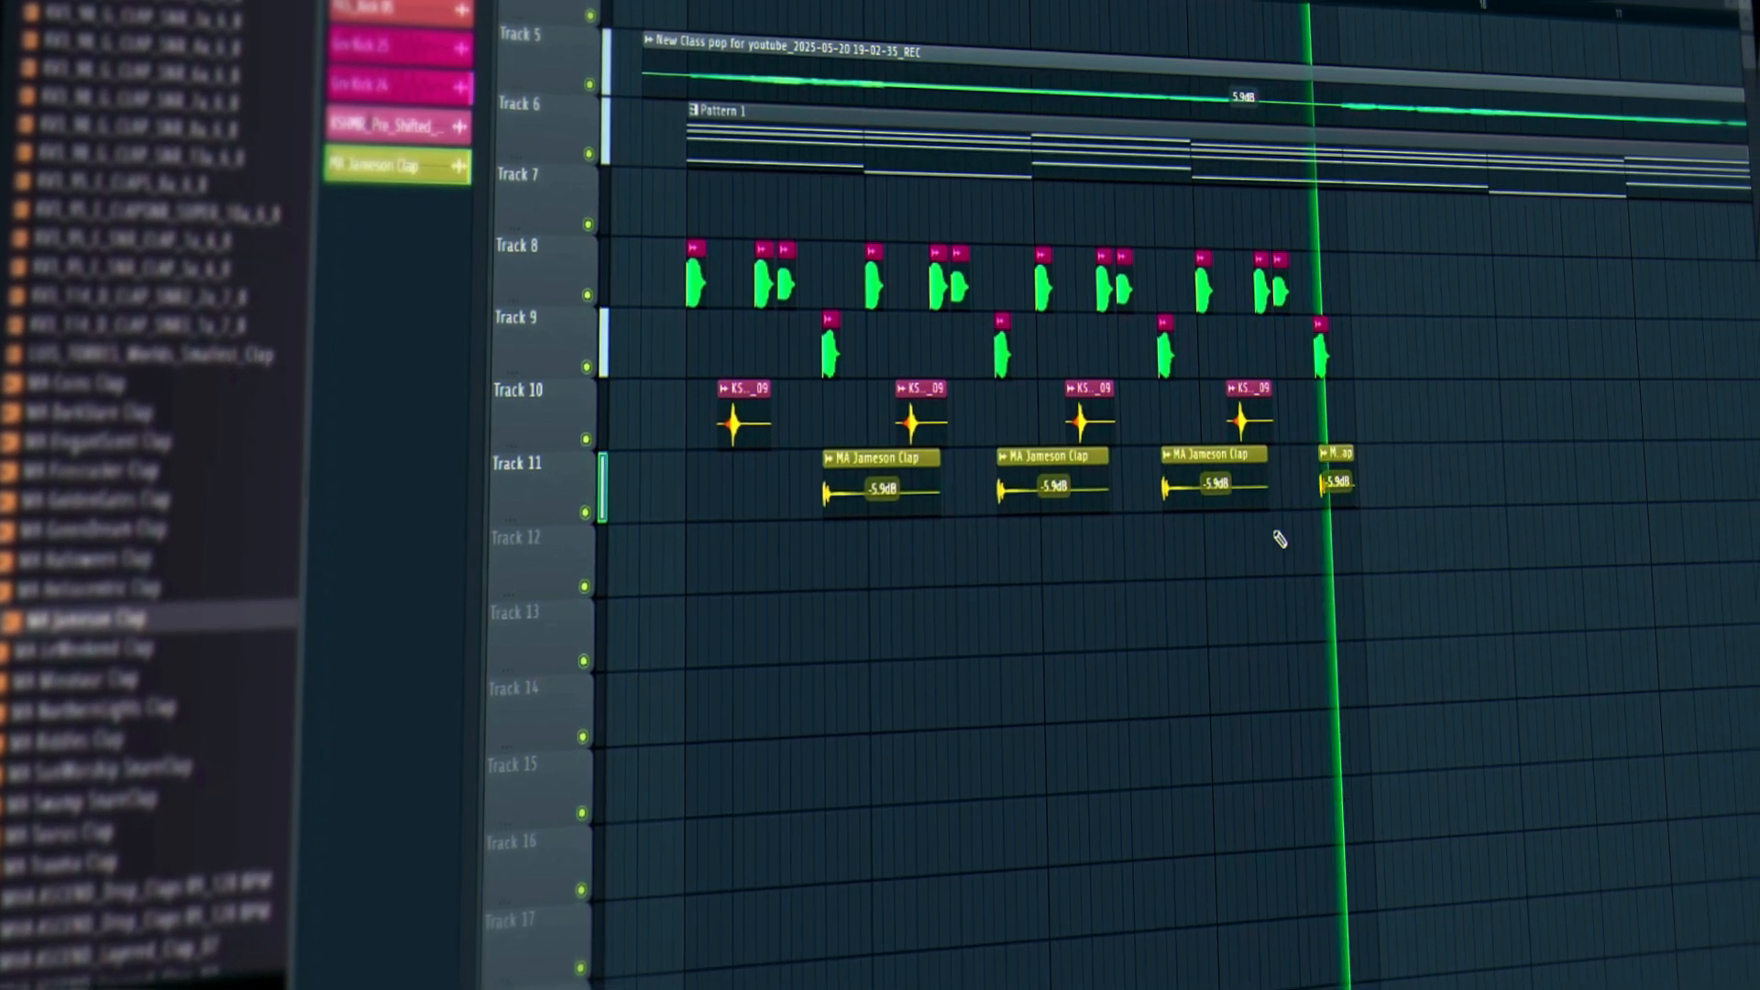
key("space")
left_click(829, 641, "ctrl")
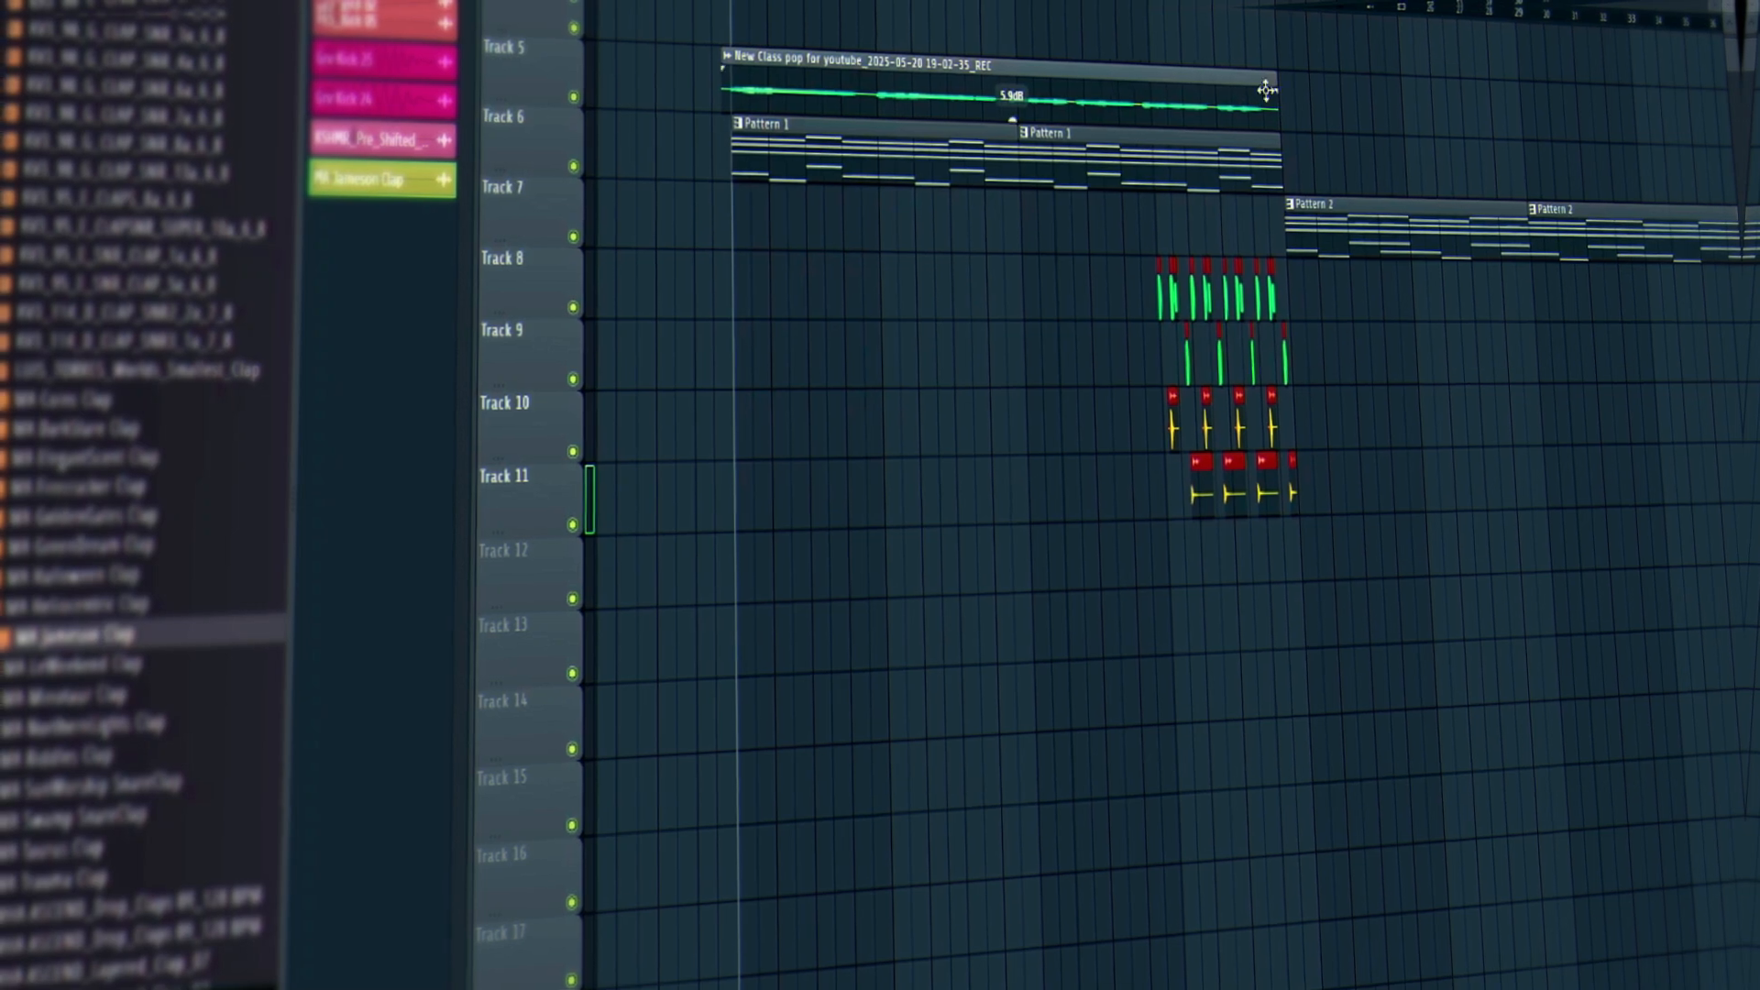
Play the layered drums from the drum clips and return the Browser to its top-level folders.
left_click(1159, 9)
scroll(1160, 9, "up", 4)
key("space")
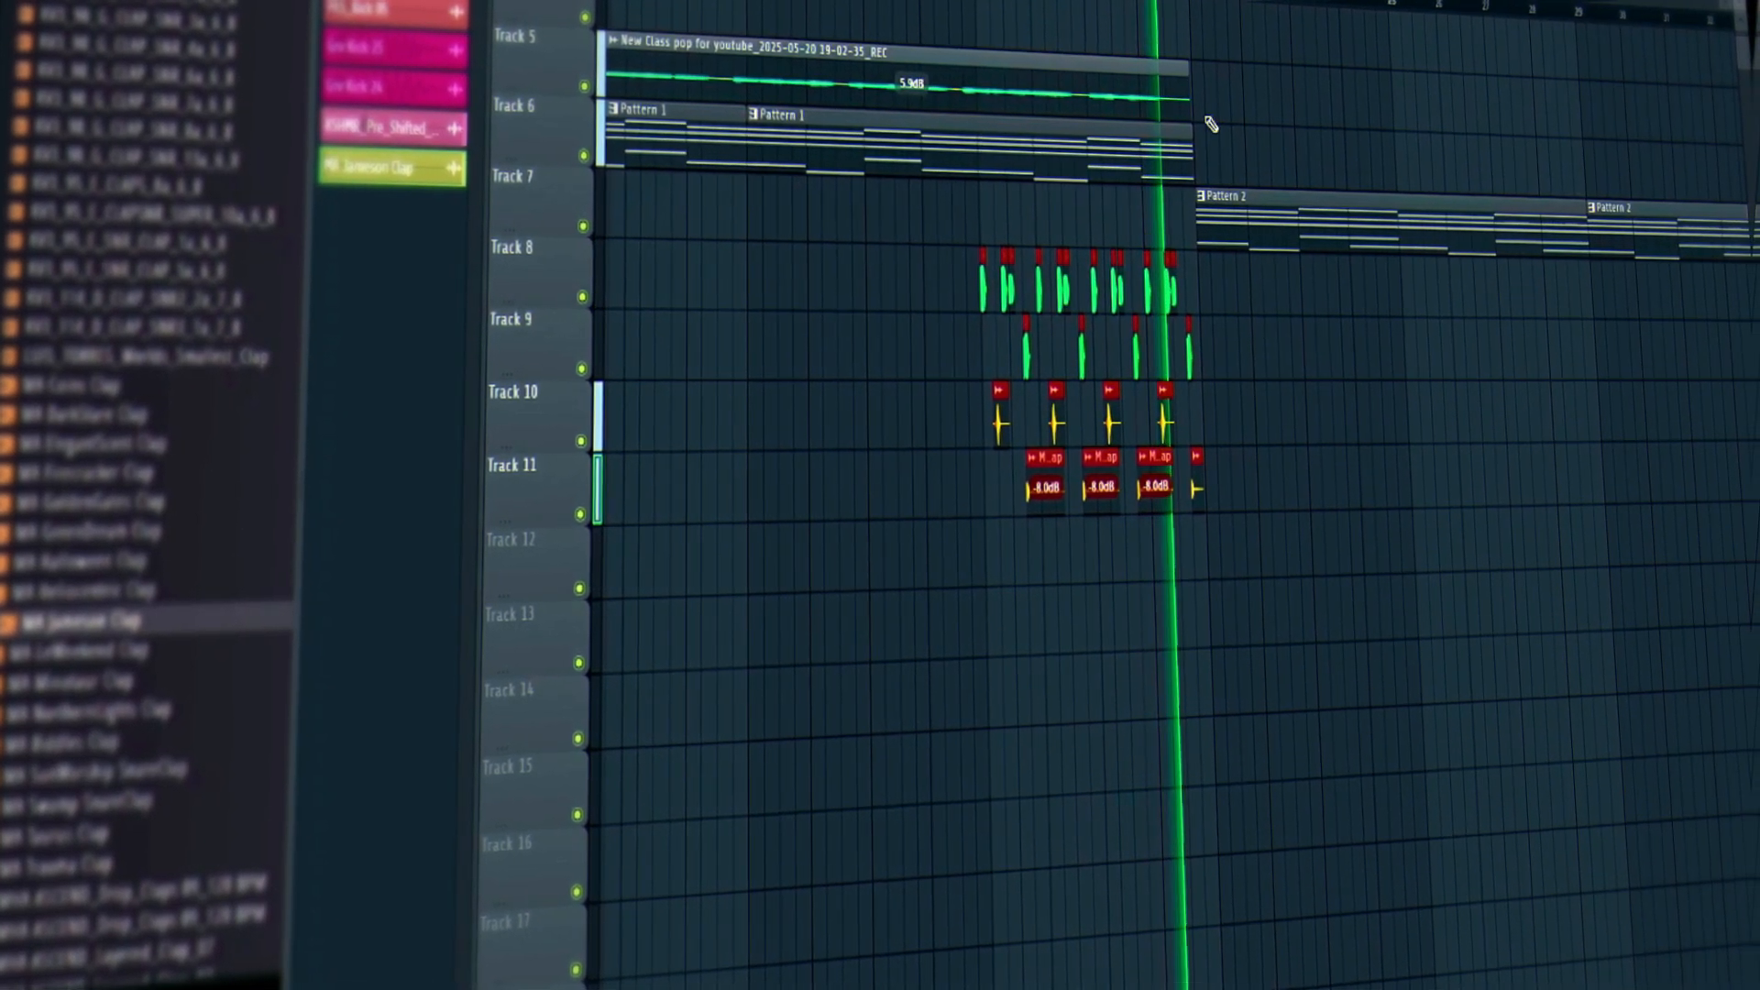
scroll(1112, 3, "up", 3)
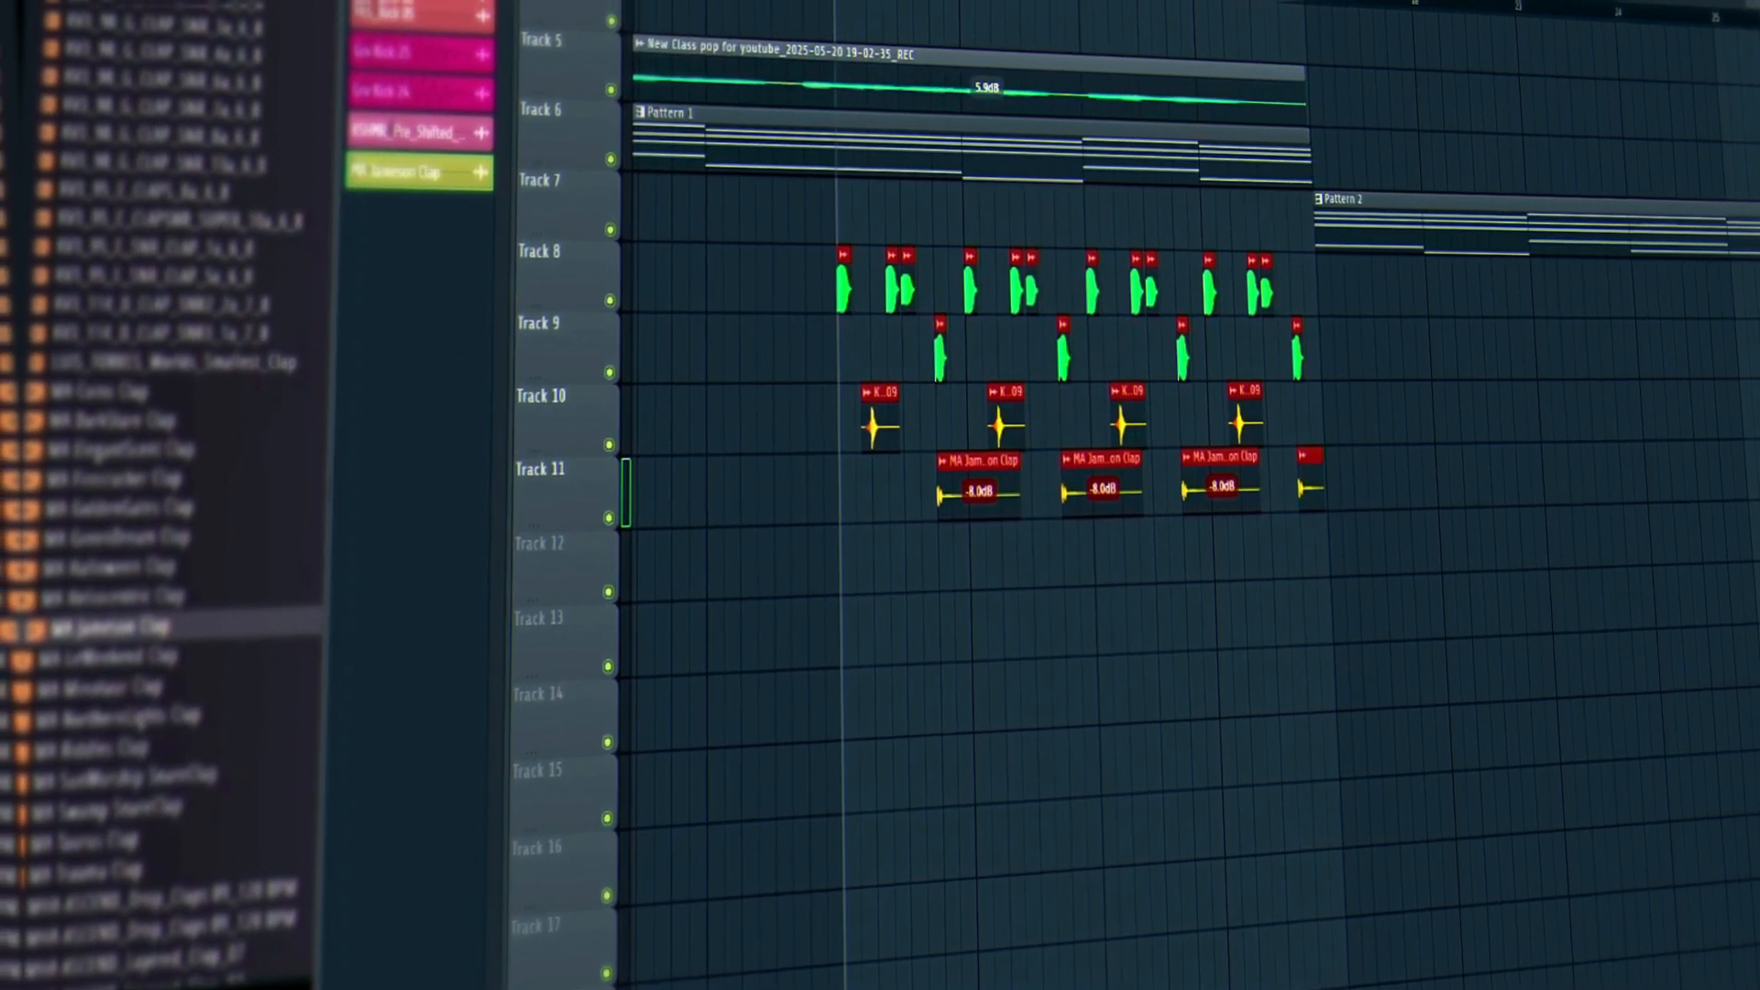
scroll(235, 806, "down", 6)
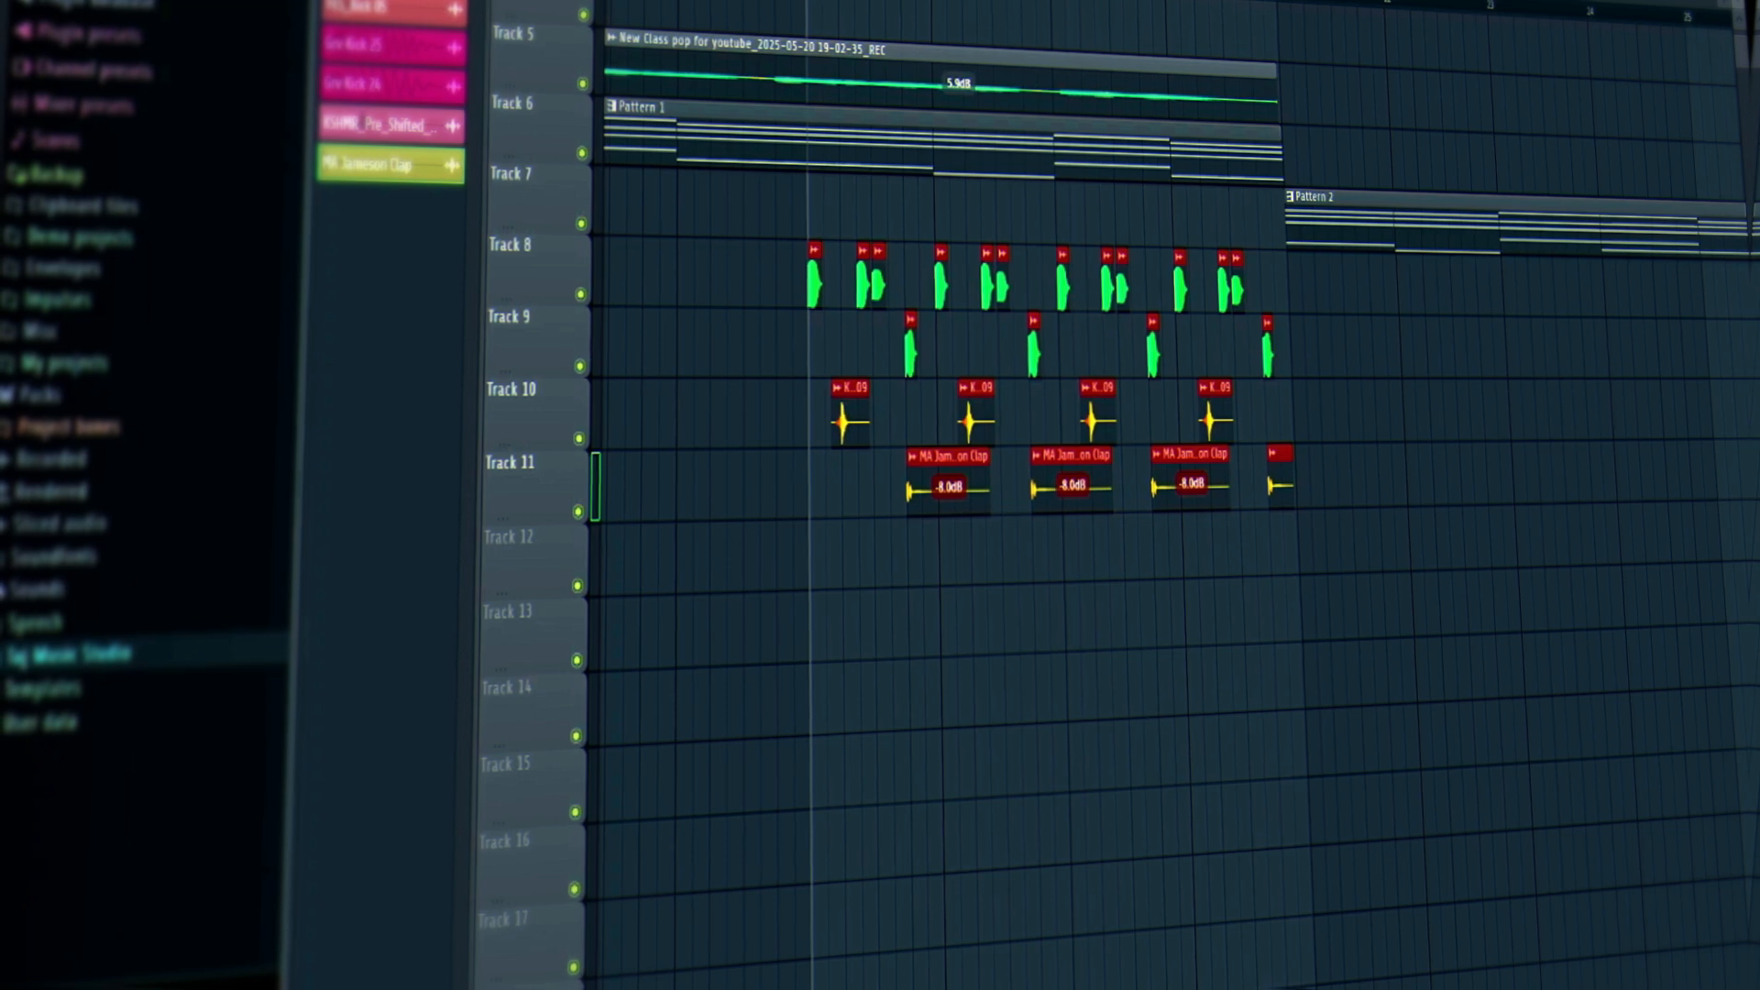
In the Sq Music Studio folder, preview the Africa tambourine and place Finger Tambourine on Track 12.
left_click(72, 654)
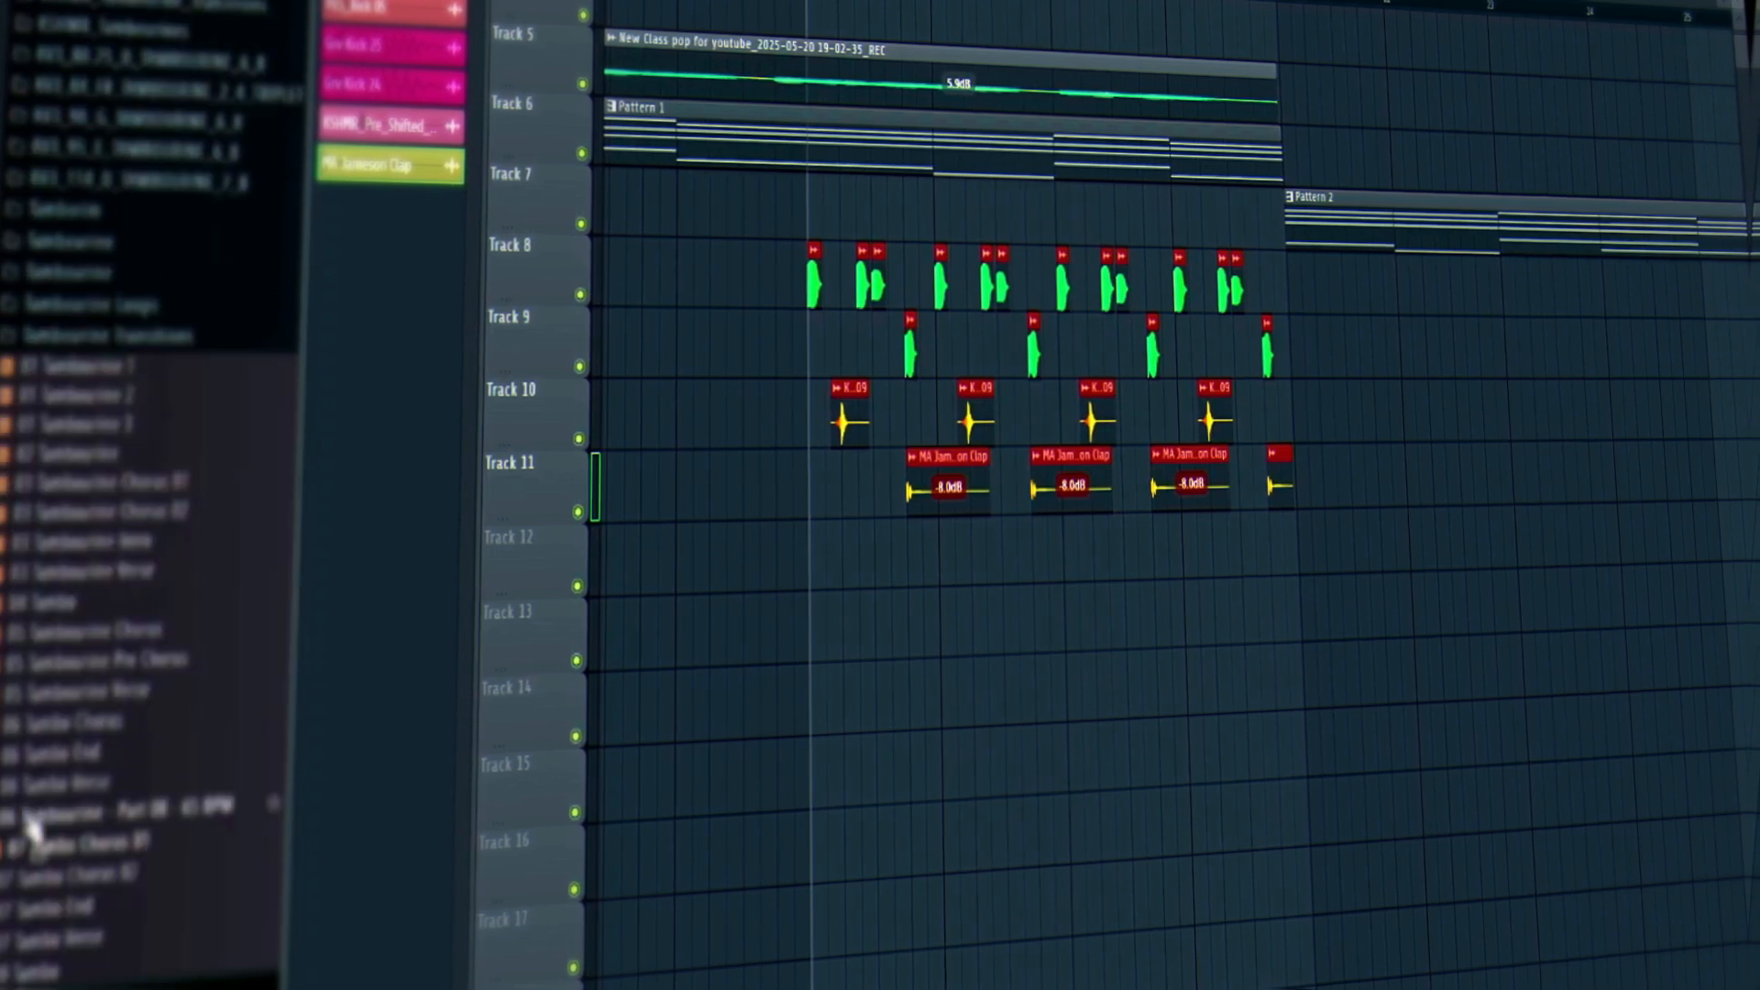
scroll(114, 651, "down", 15)
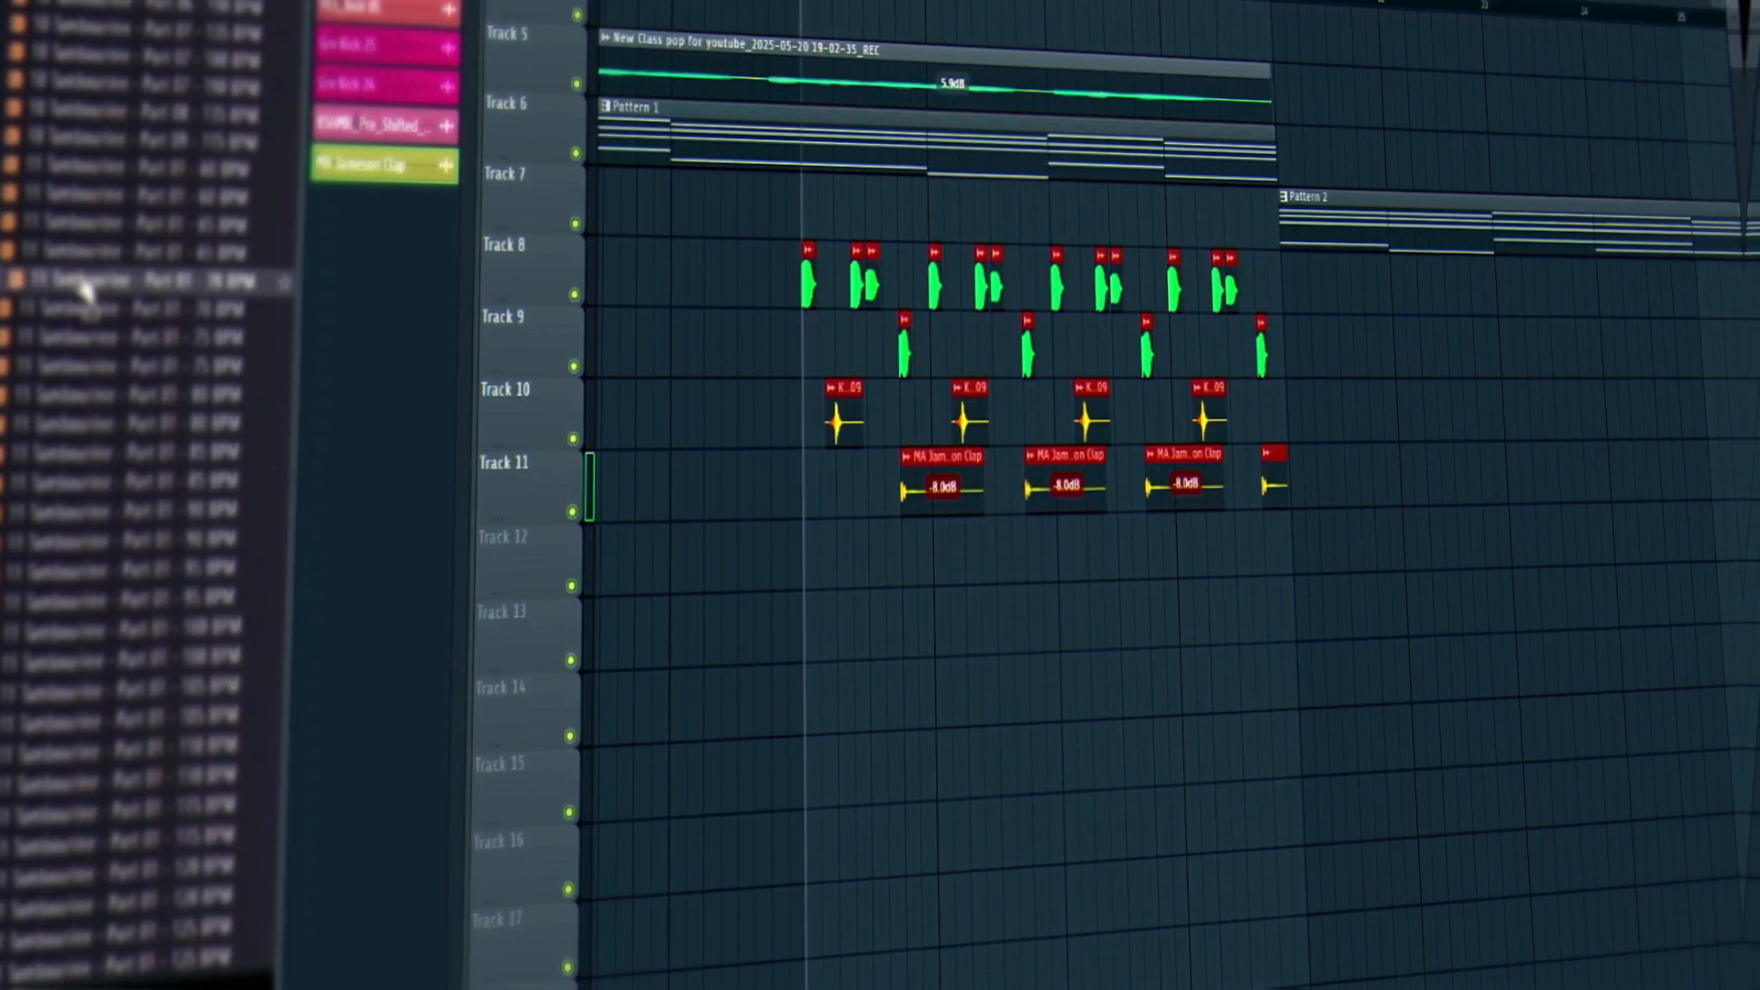
scroll(83, 550, "down", 15)
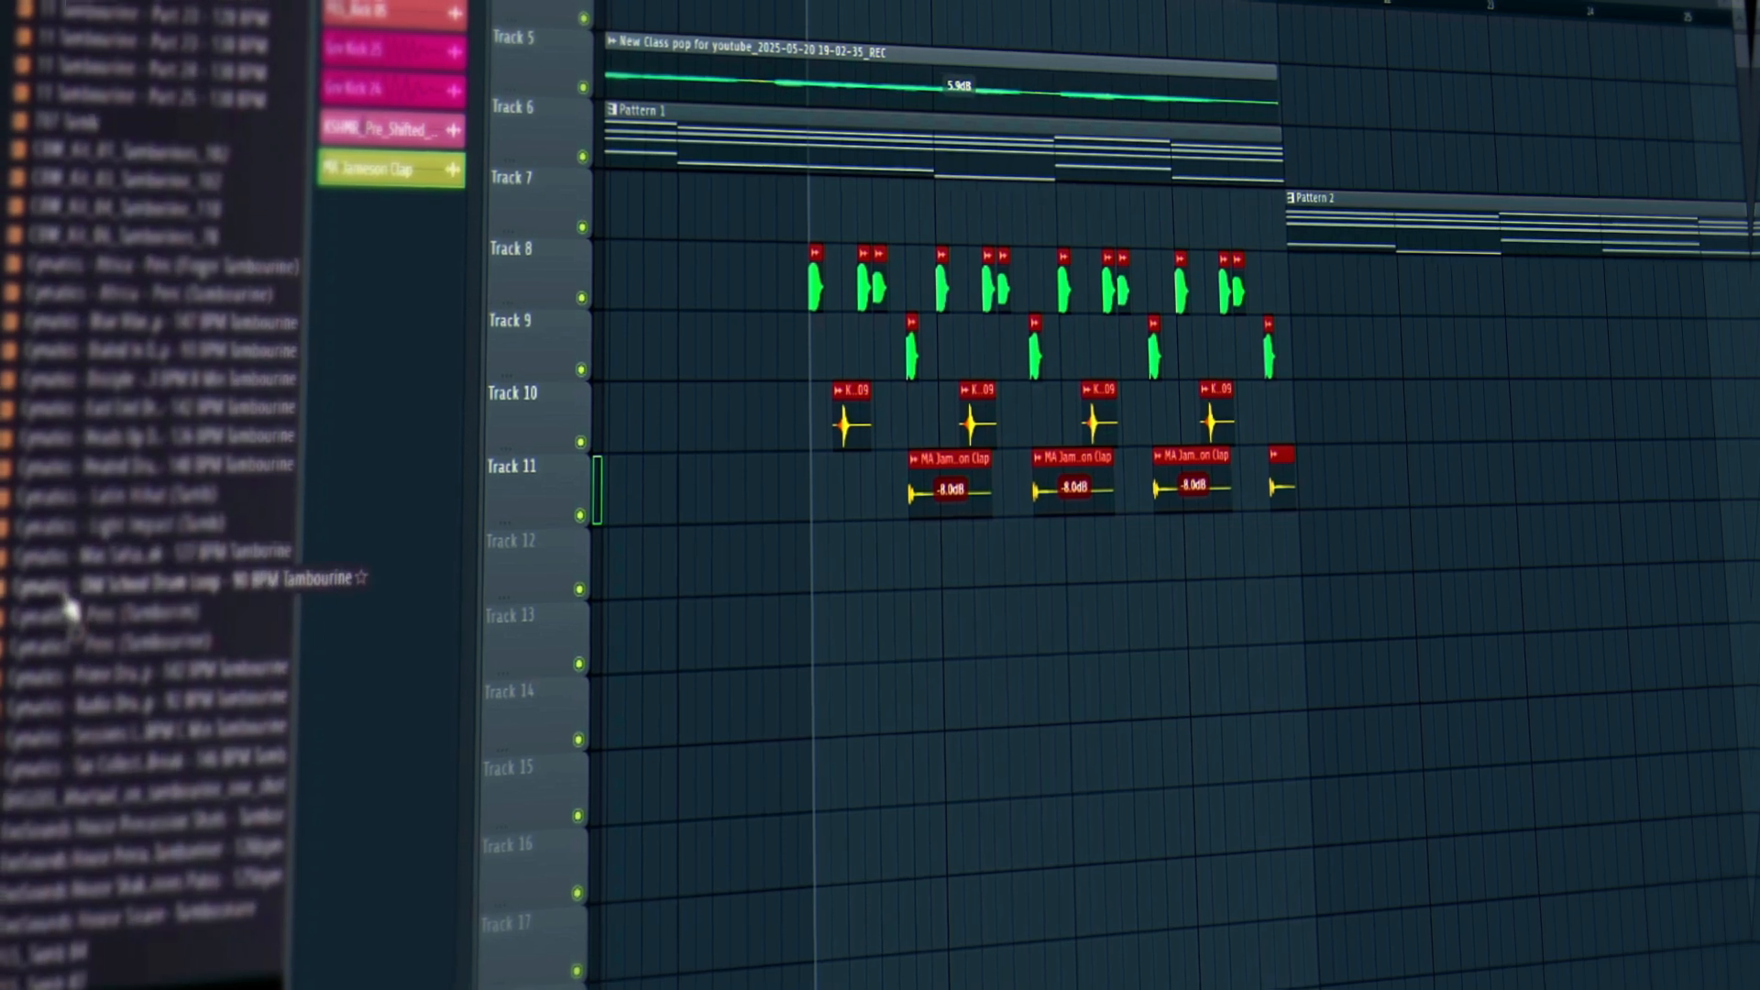
left_click(96, 293)
scroll(128, 412, "up", 8)
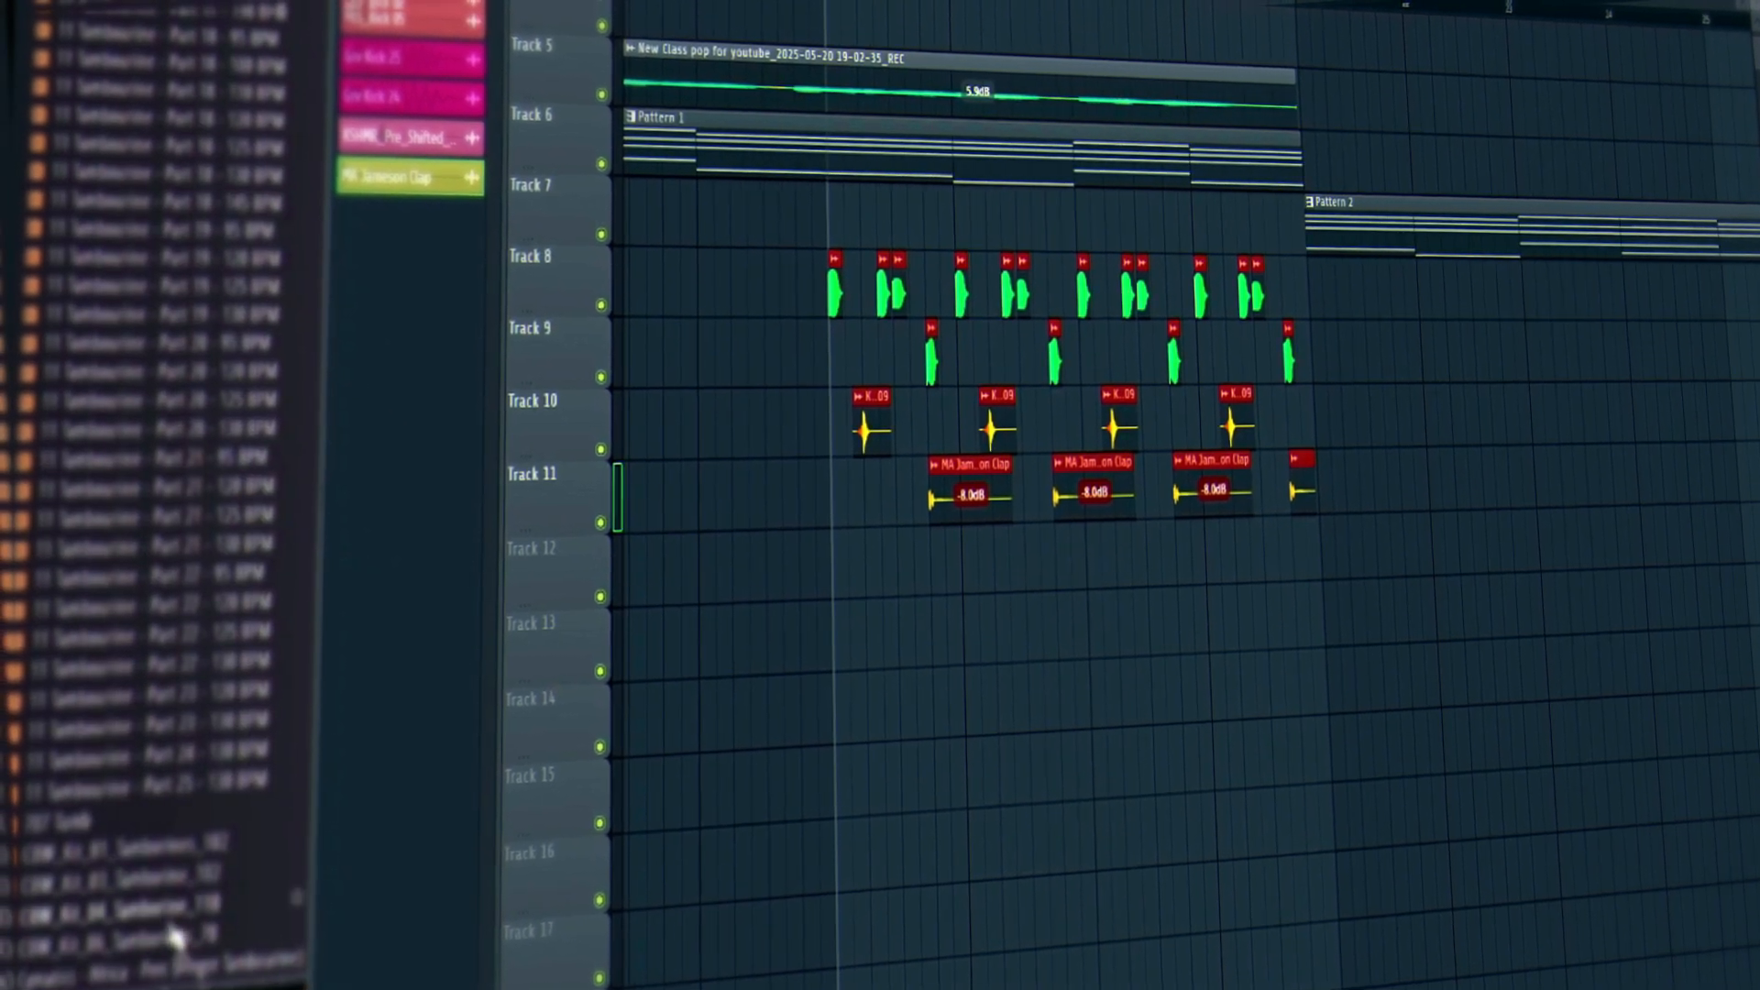
scroll(165, 880, "down", 6)
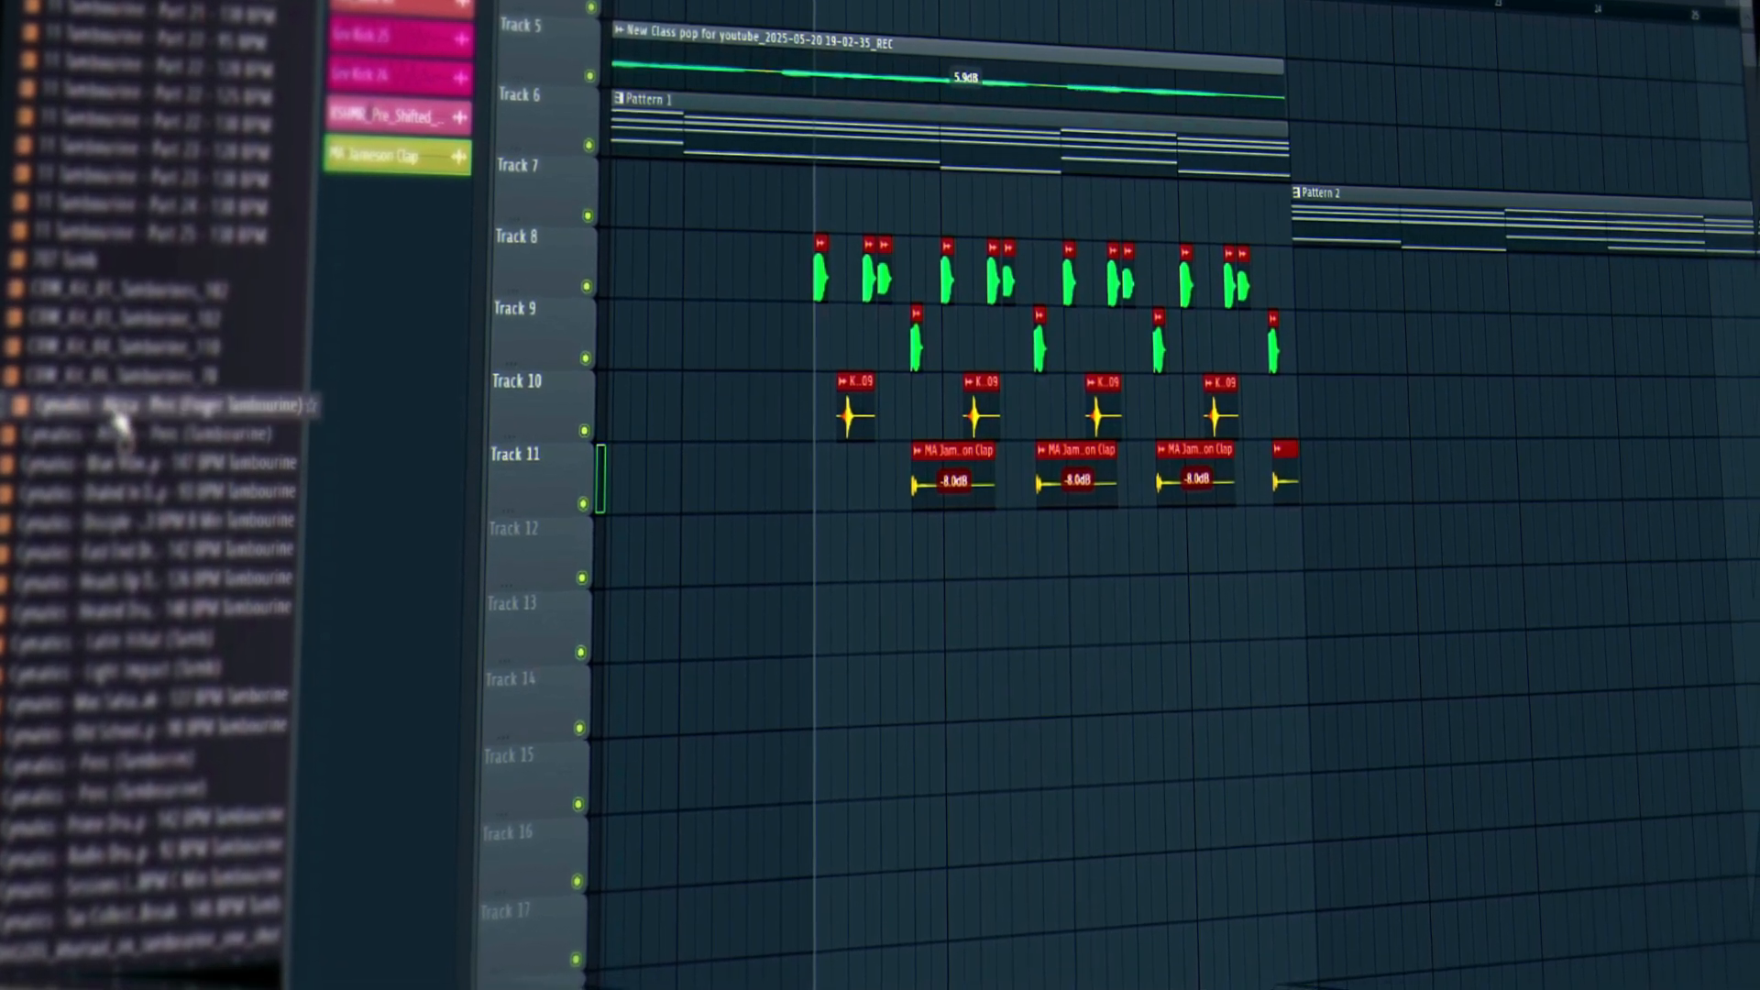
left_click_drag(133, 422, 852, 587)
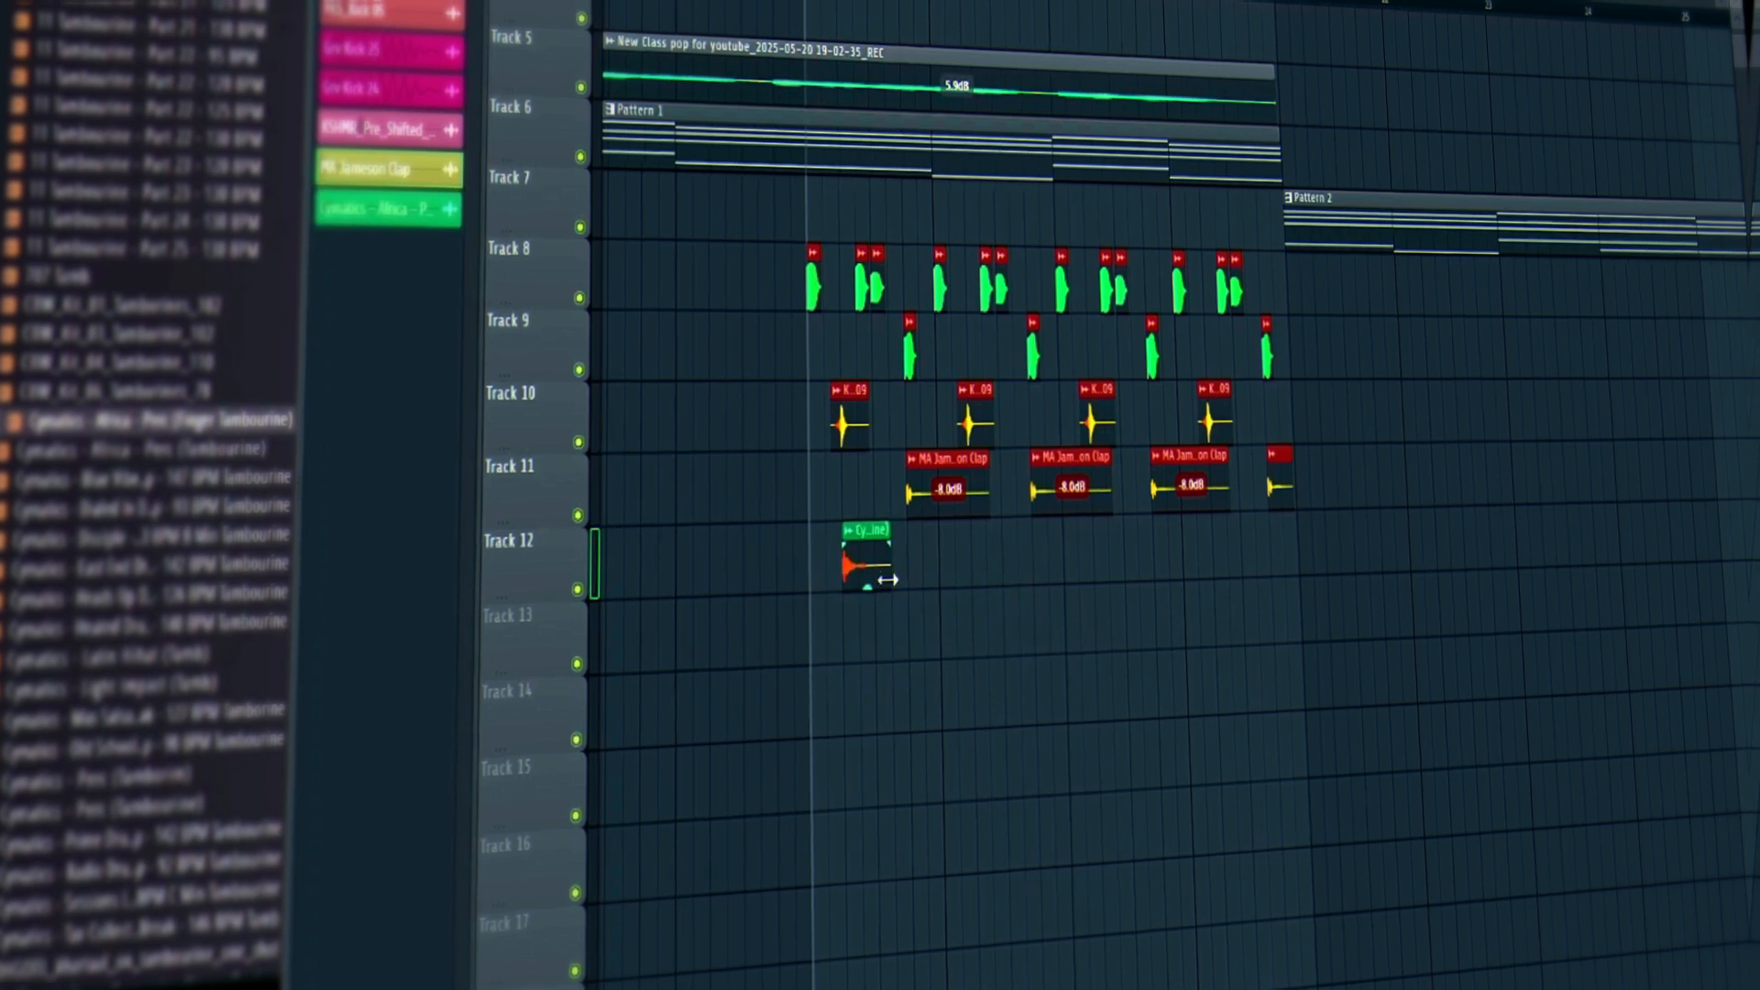
Paint seven more Finger Tambourine clips along Track 12 and add the Africa tambourine perc on Track 13.
left_click(917, 564)
key("space")
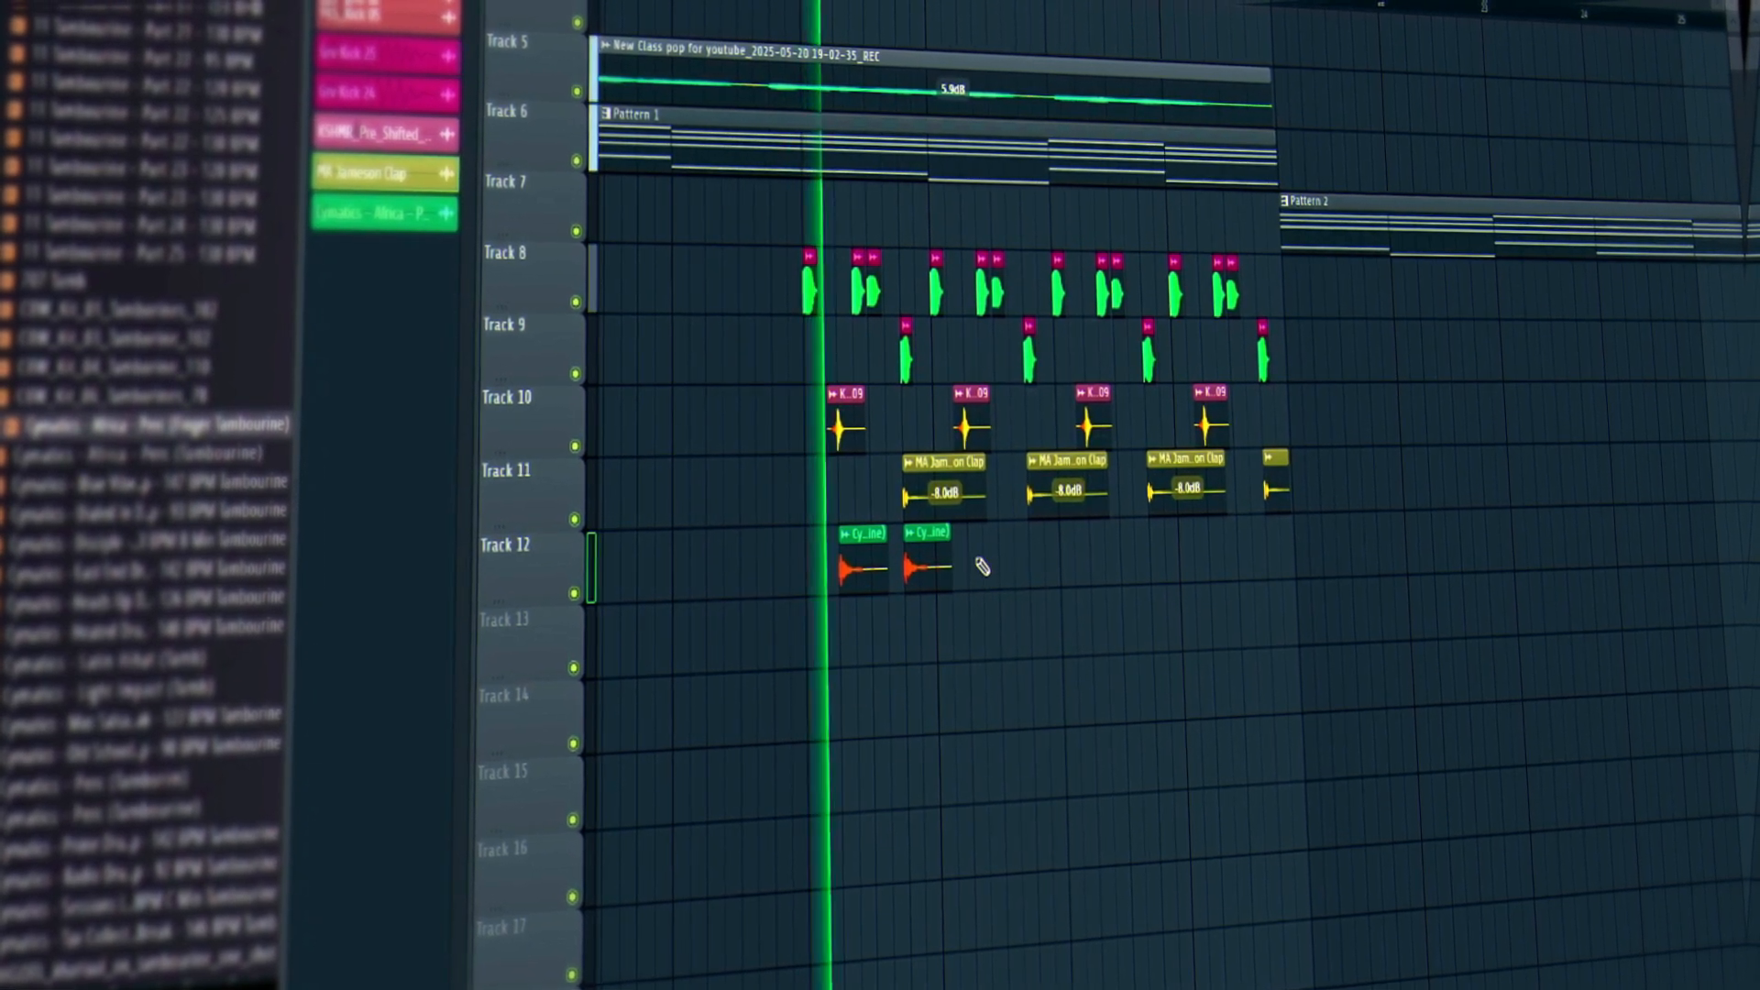
left_click(980, 566)
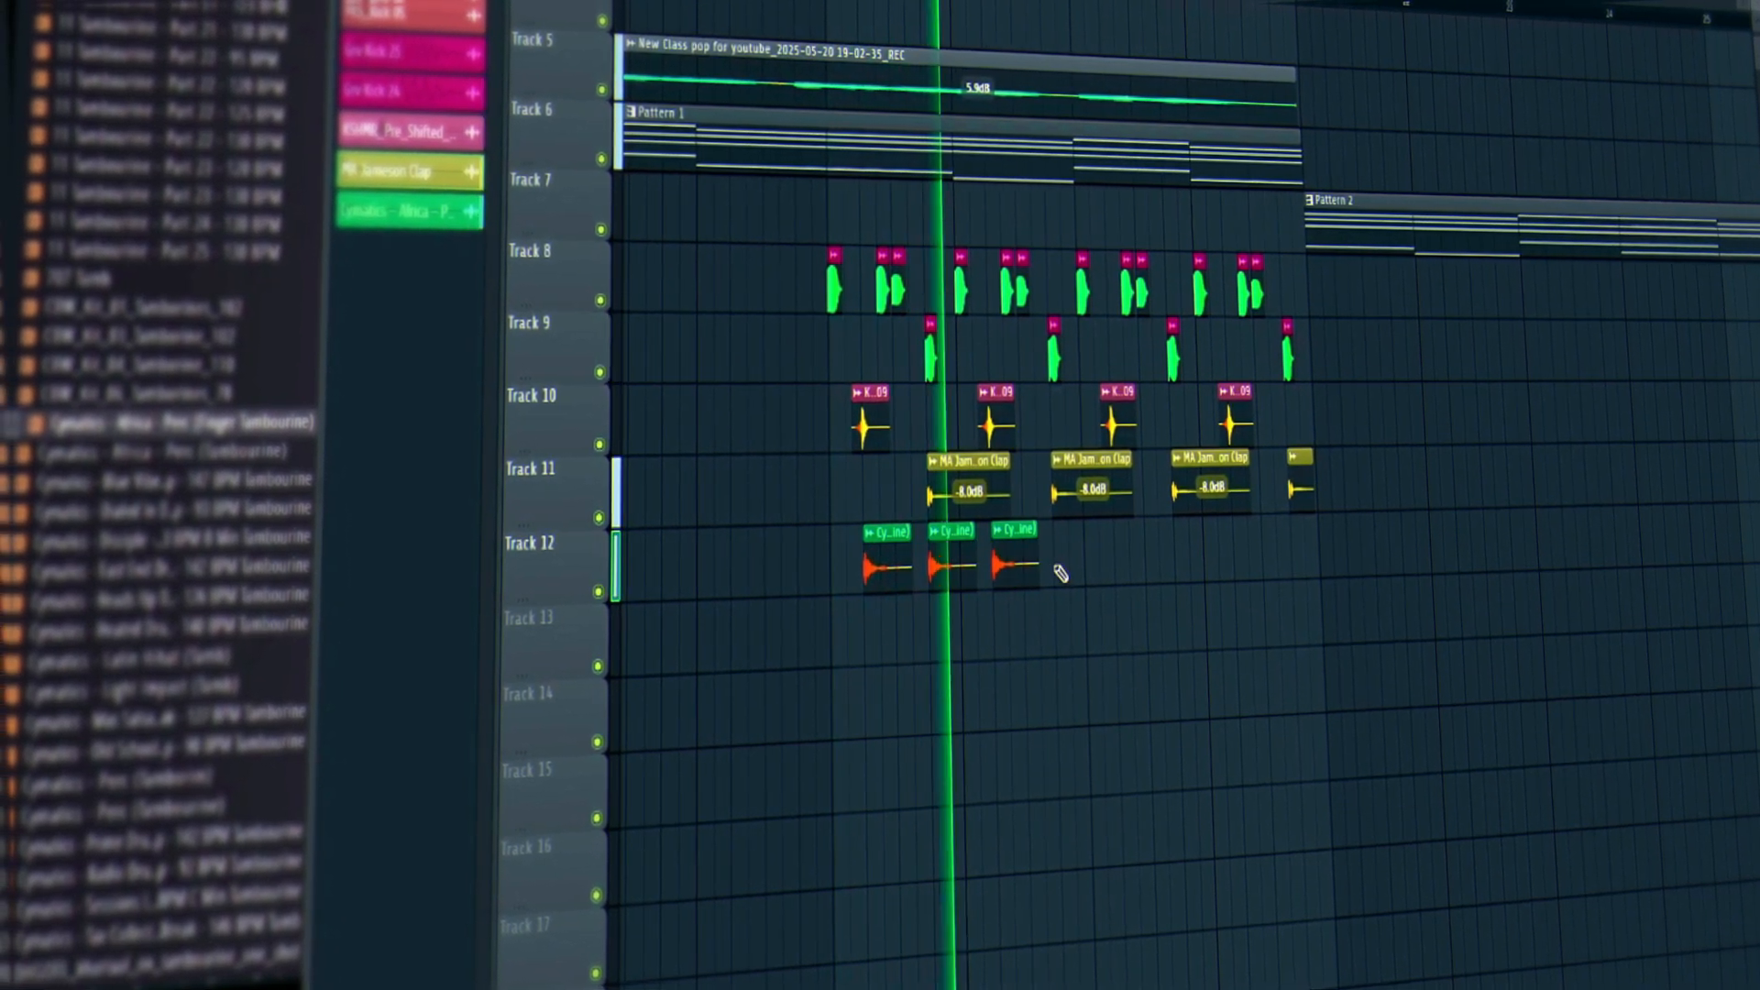
left_click(1047, 564)
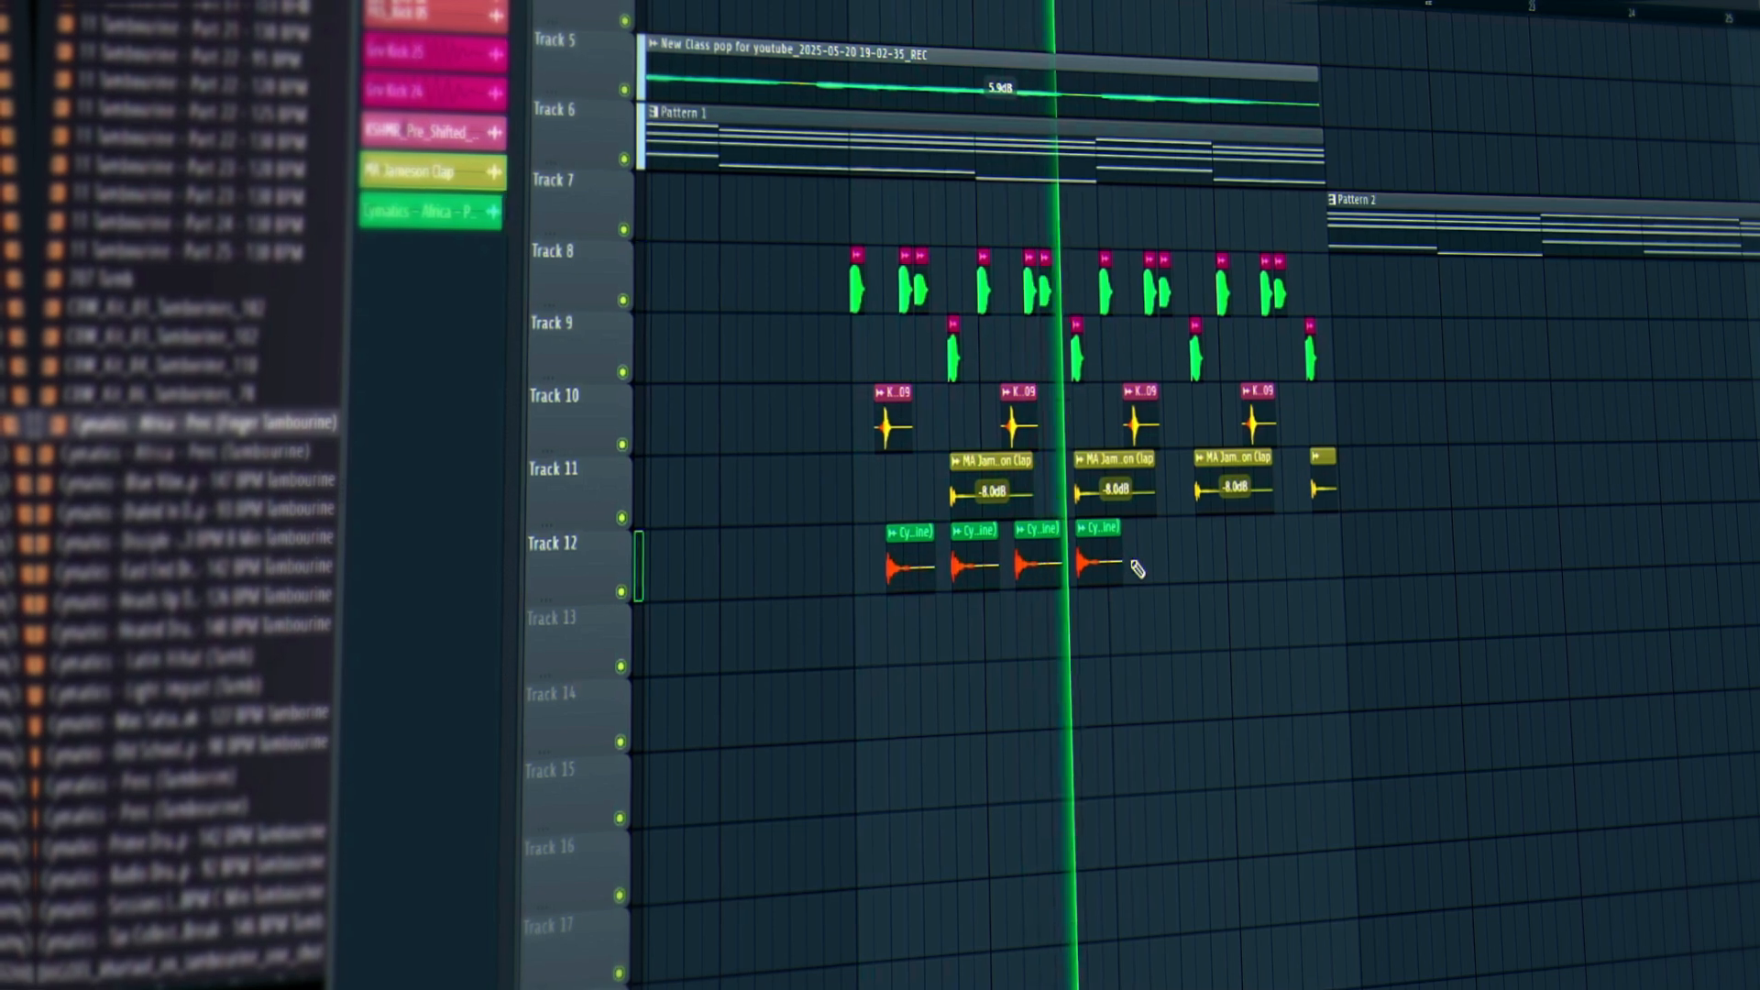
left_click(1137, 565)
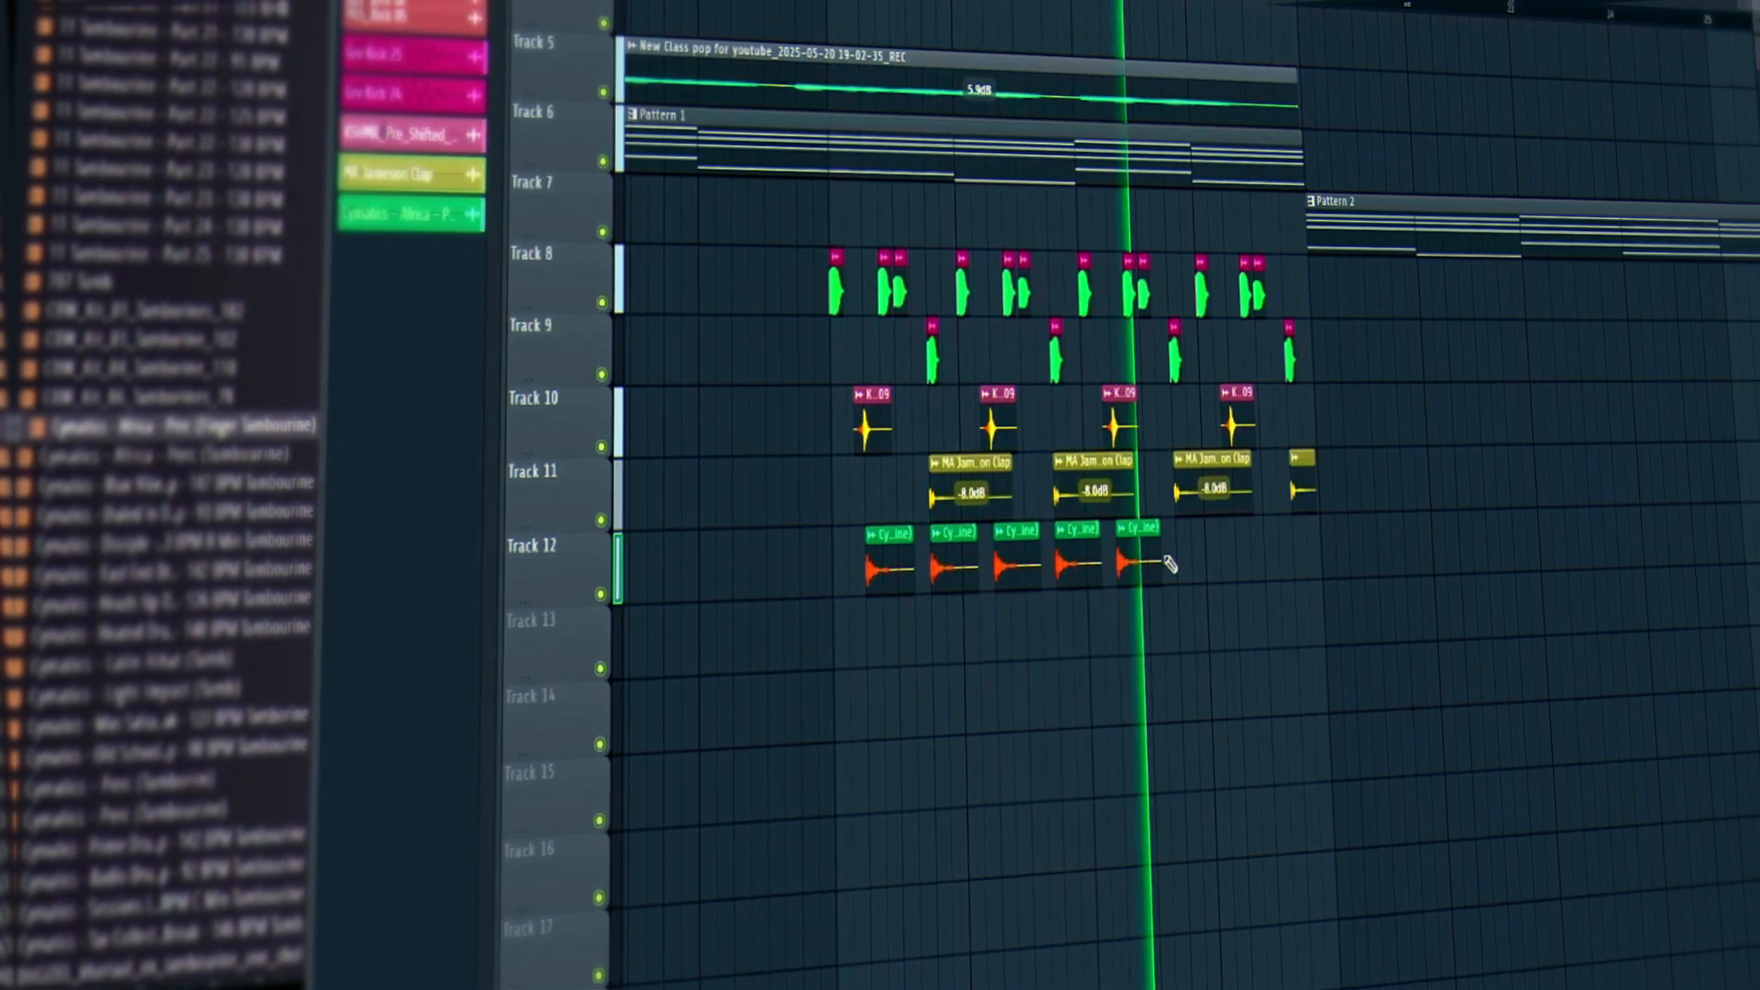
key("space")
left_click(1191, 550)
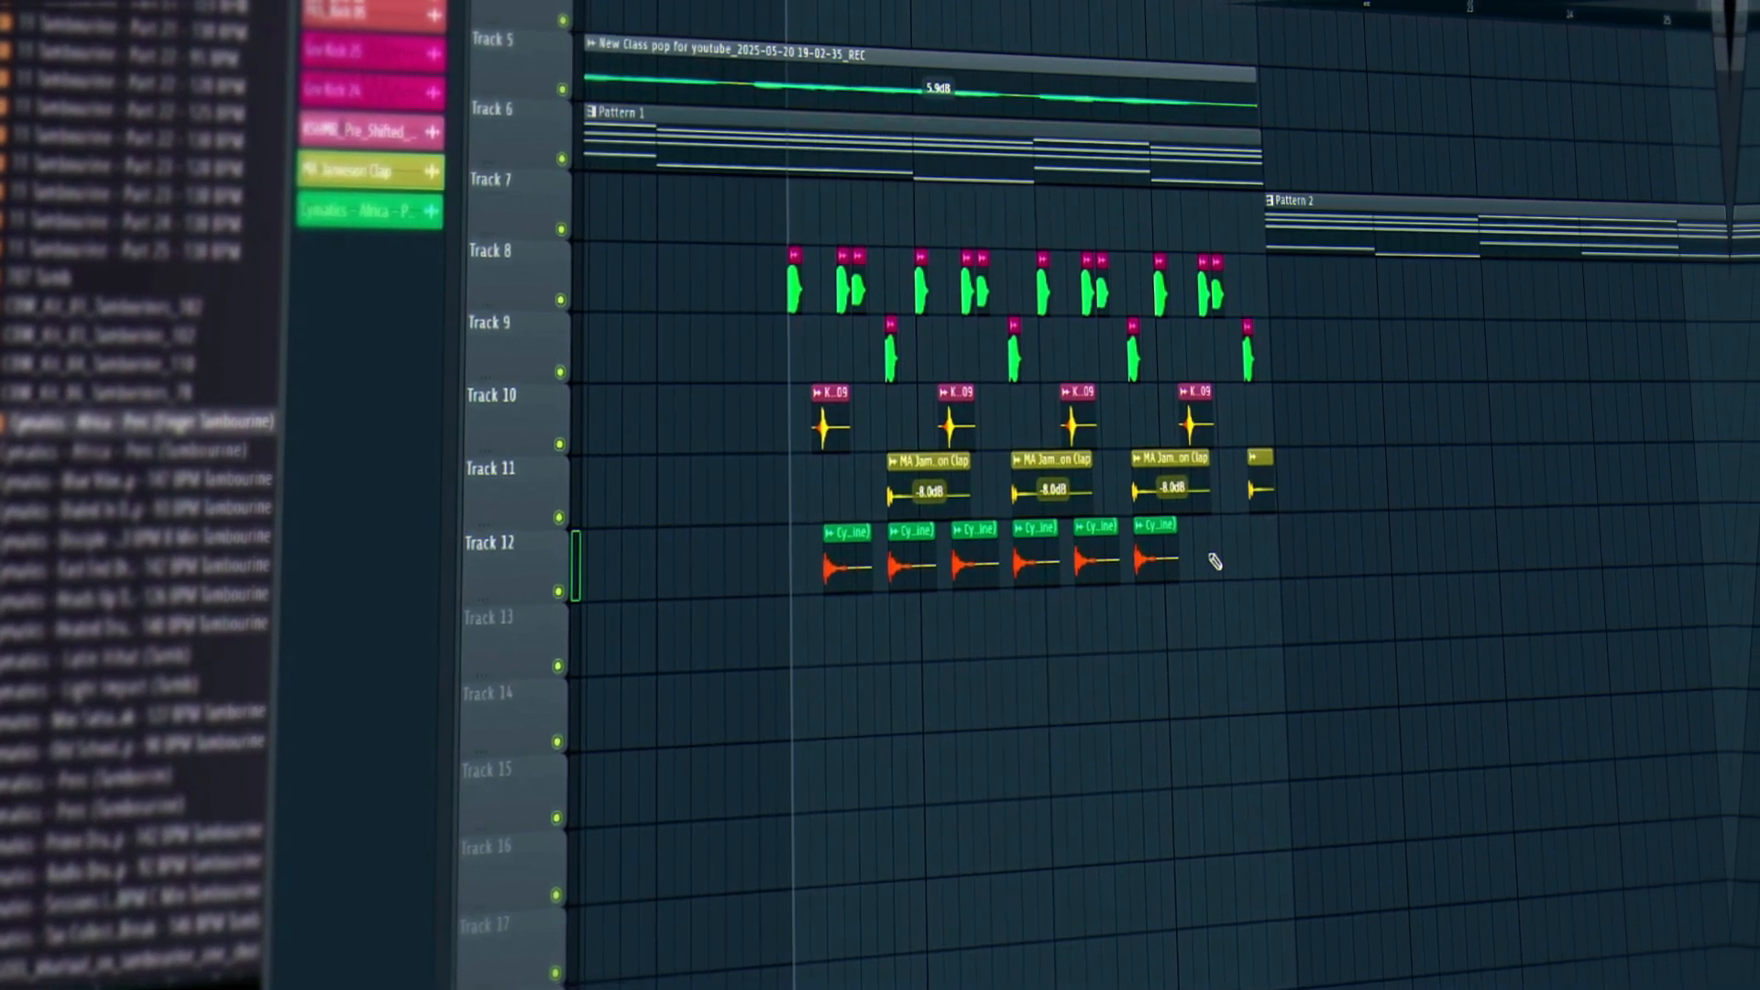
left_click(1220, 550)
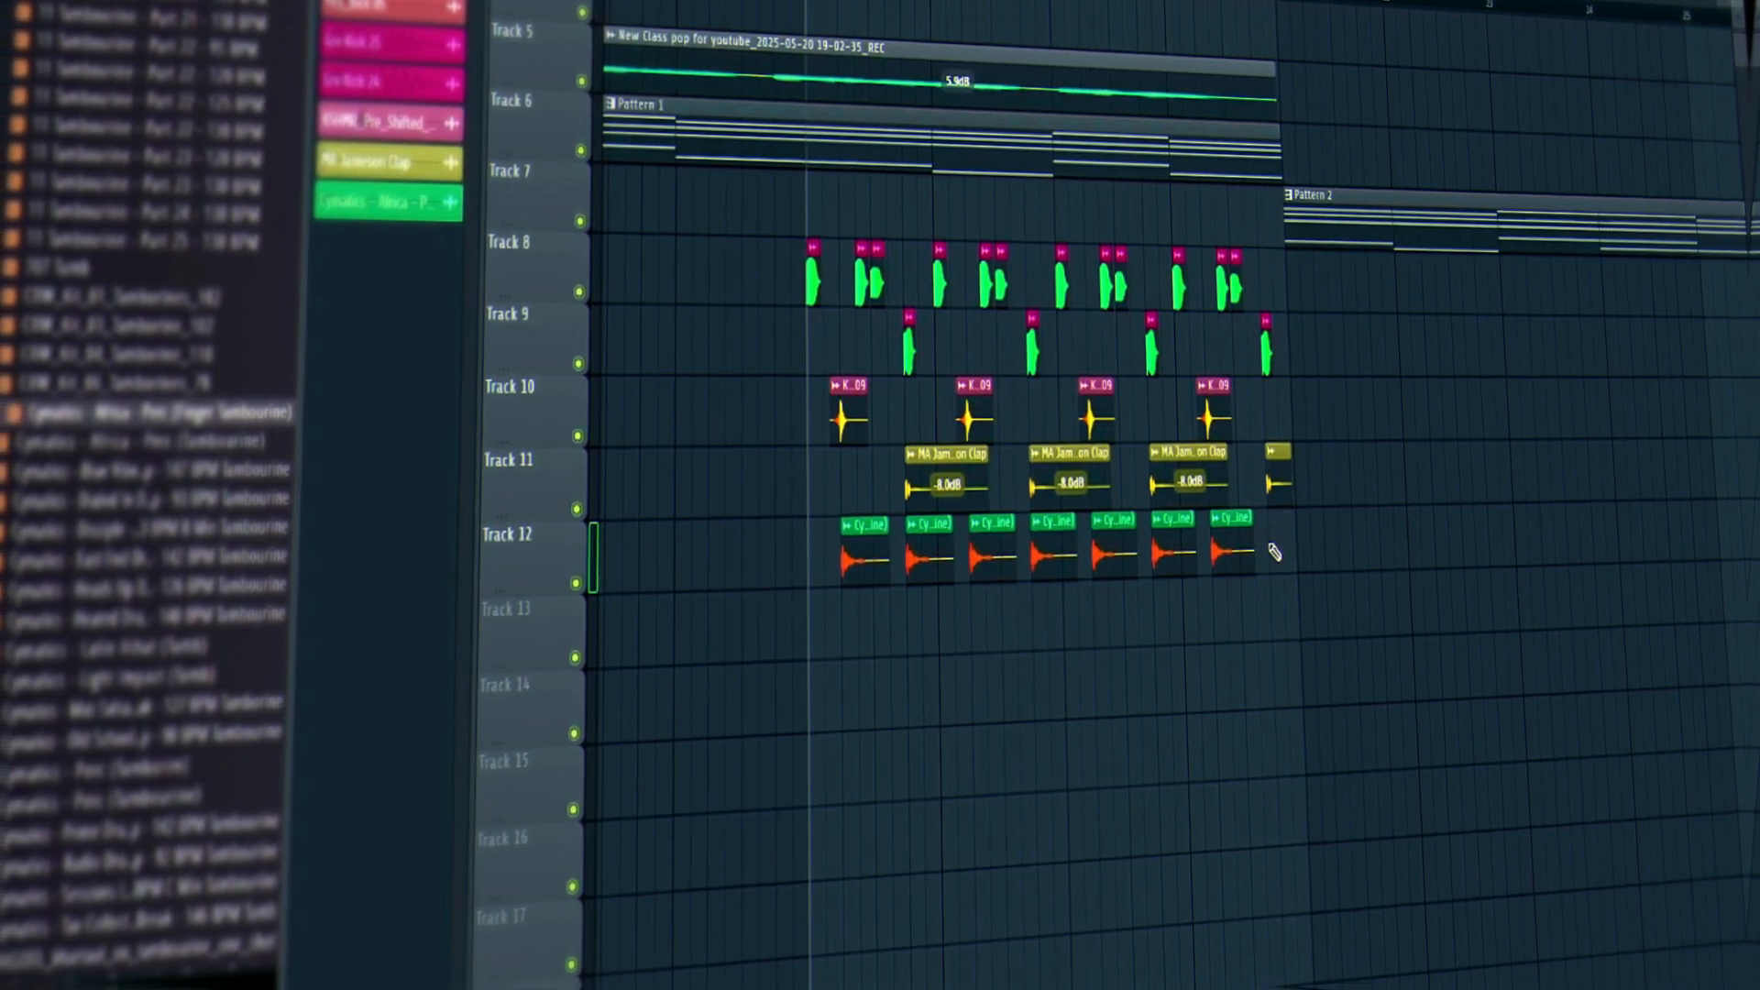
left_click(1269, 551)
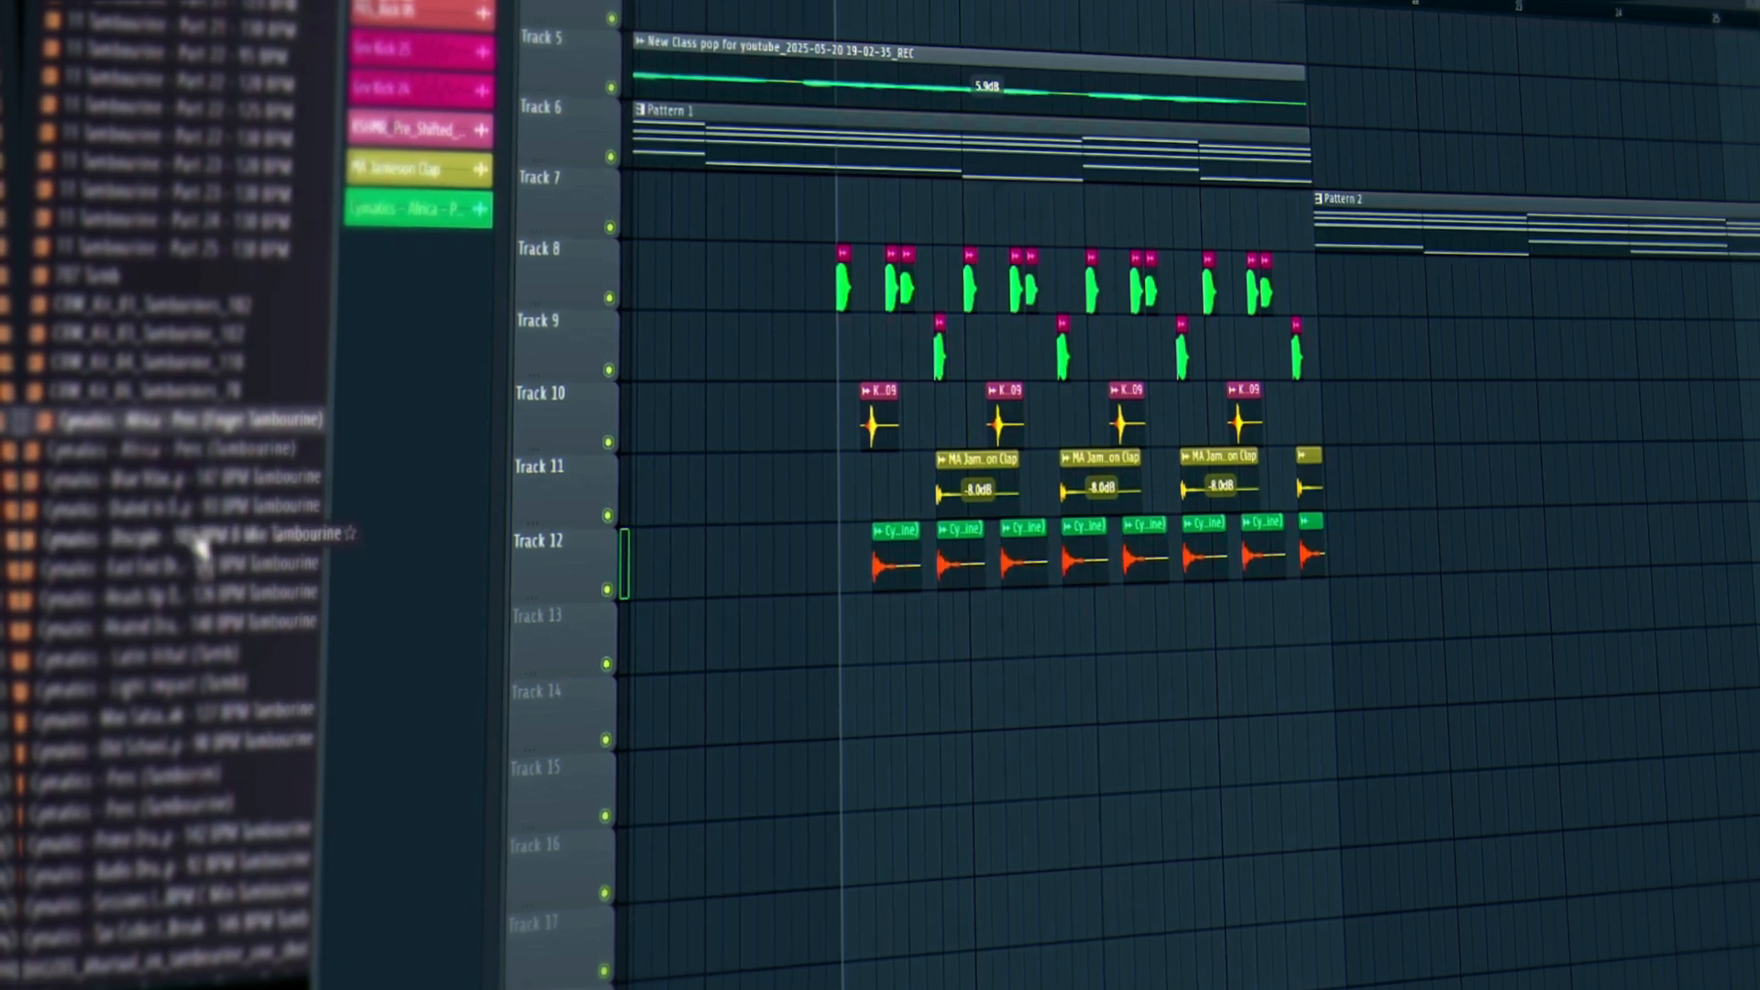
mouse_move(225, 449)
left_mouse_down()
mouse_move(668, 669)
mouse_move(837, 691)
mouse_move(852, 642)
mouse_move(1386, 618)
mouse_move(1301, 617)
left_mouse_up()
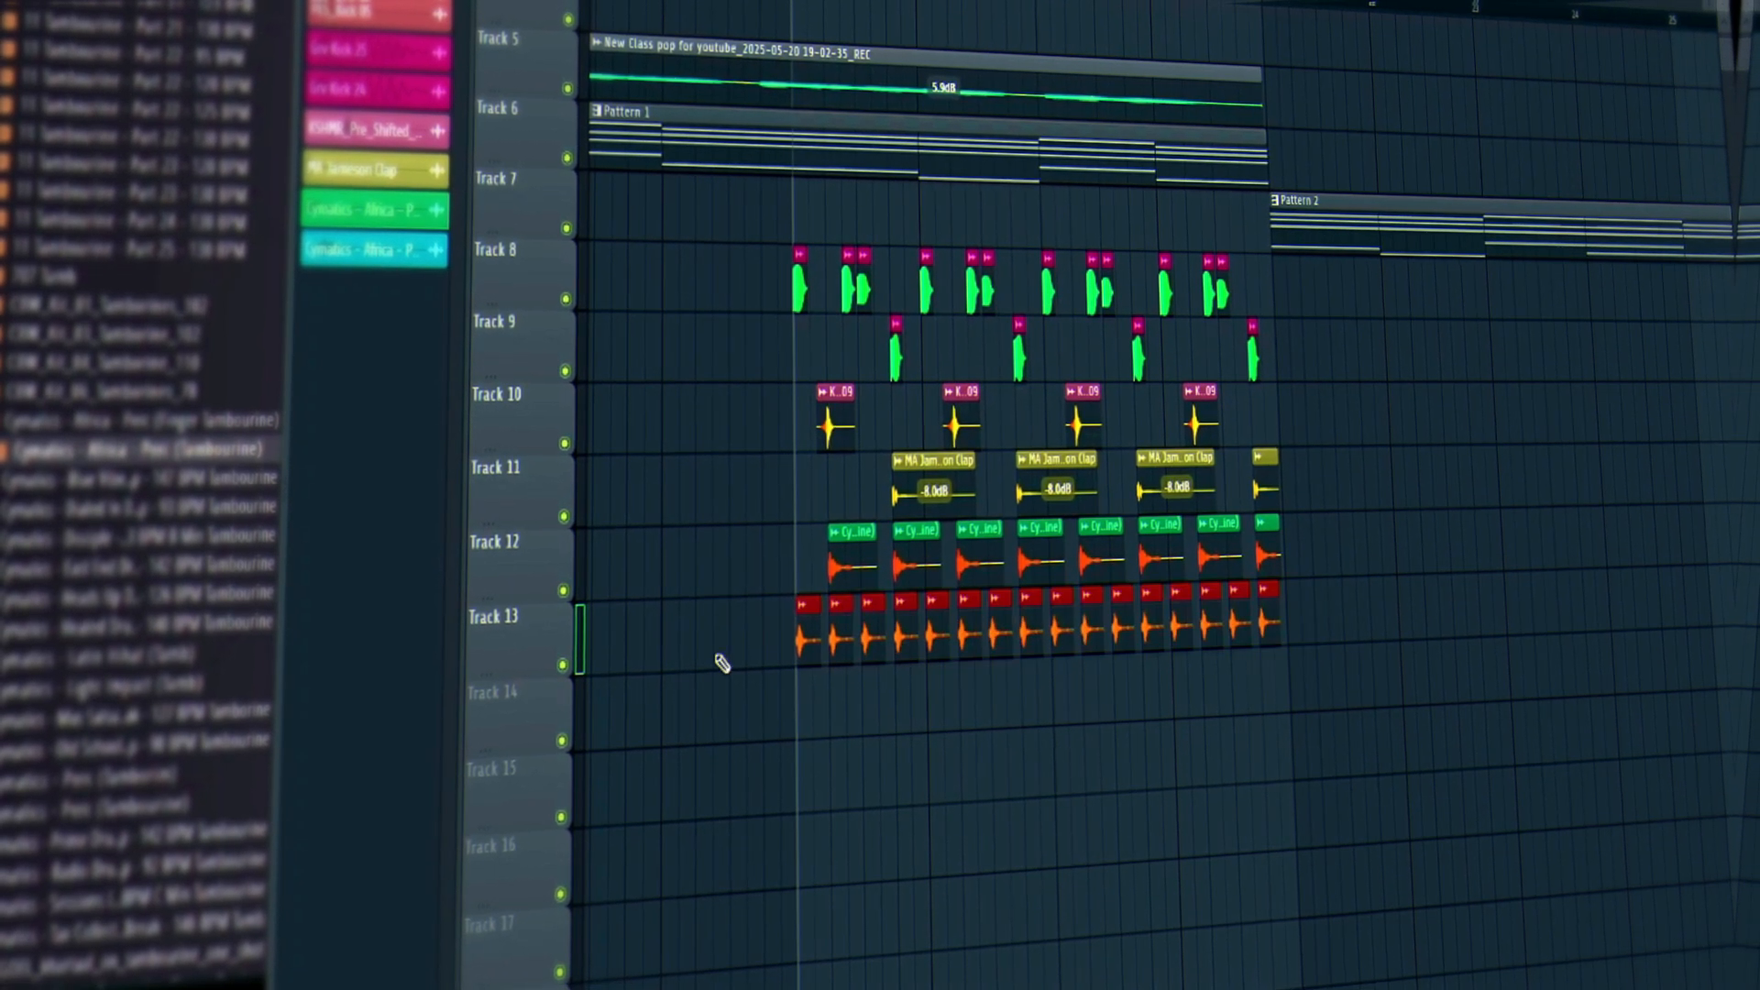
Check the Africa tambourine clip settings, then set Track 12 clips to 2.2 dB and Track 10 clips to -5.8 dB.
key("space")
double_click(834, 644)
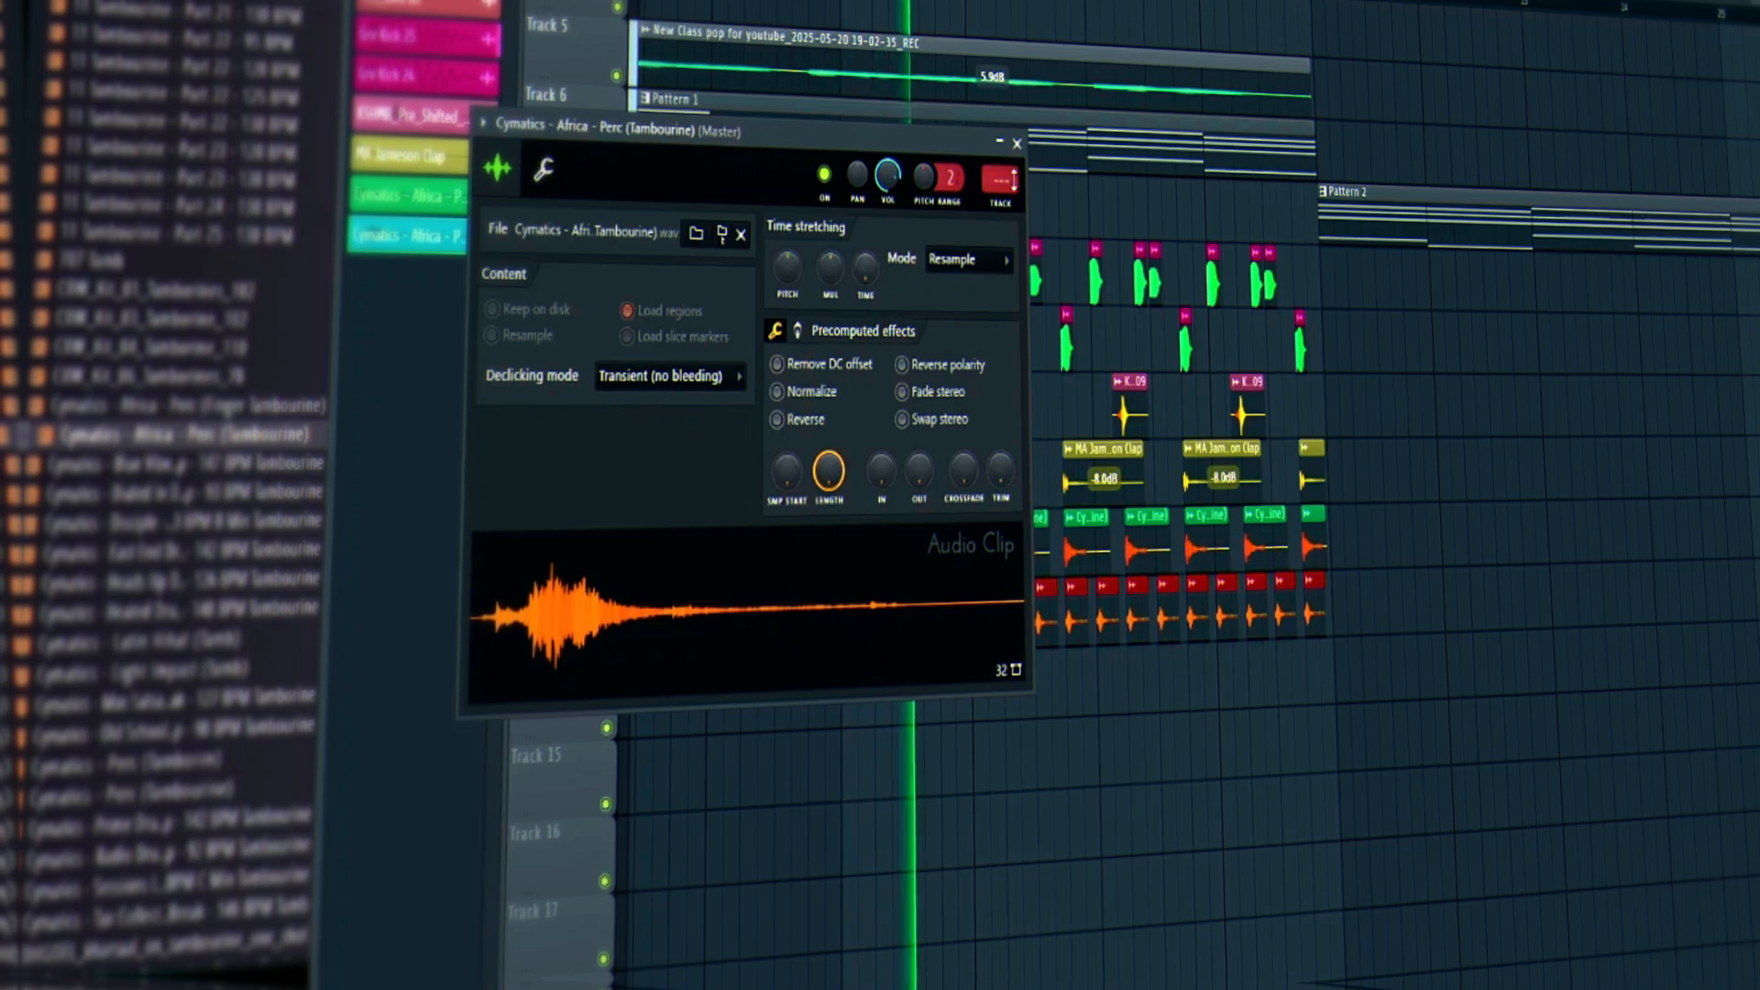
left_click(1017, 144)
left_click_drag(1347, 546, 873, 596)
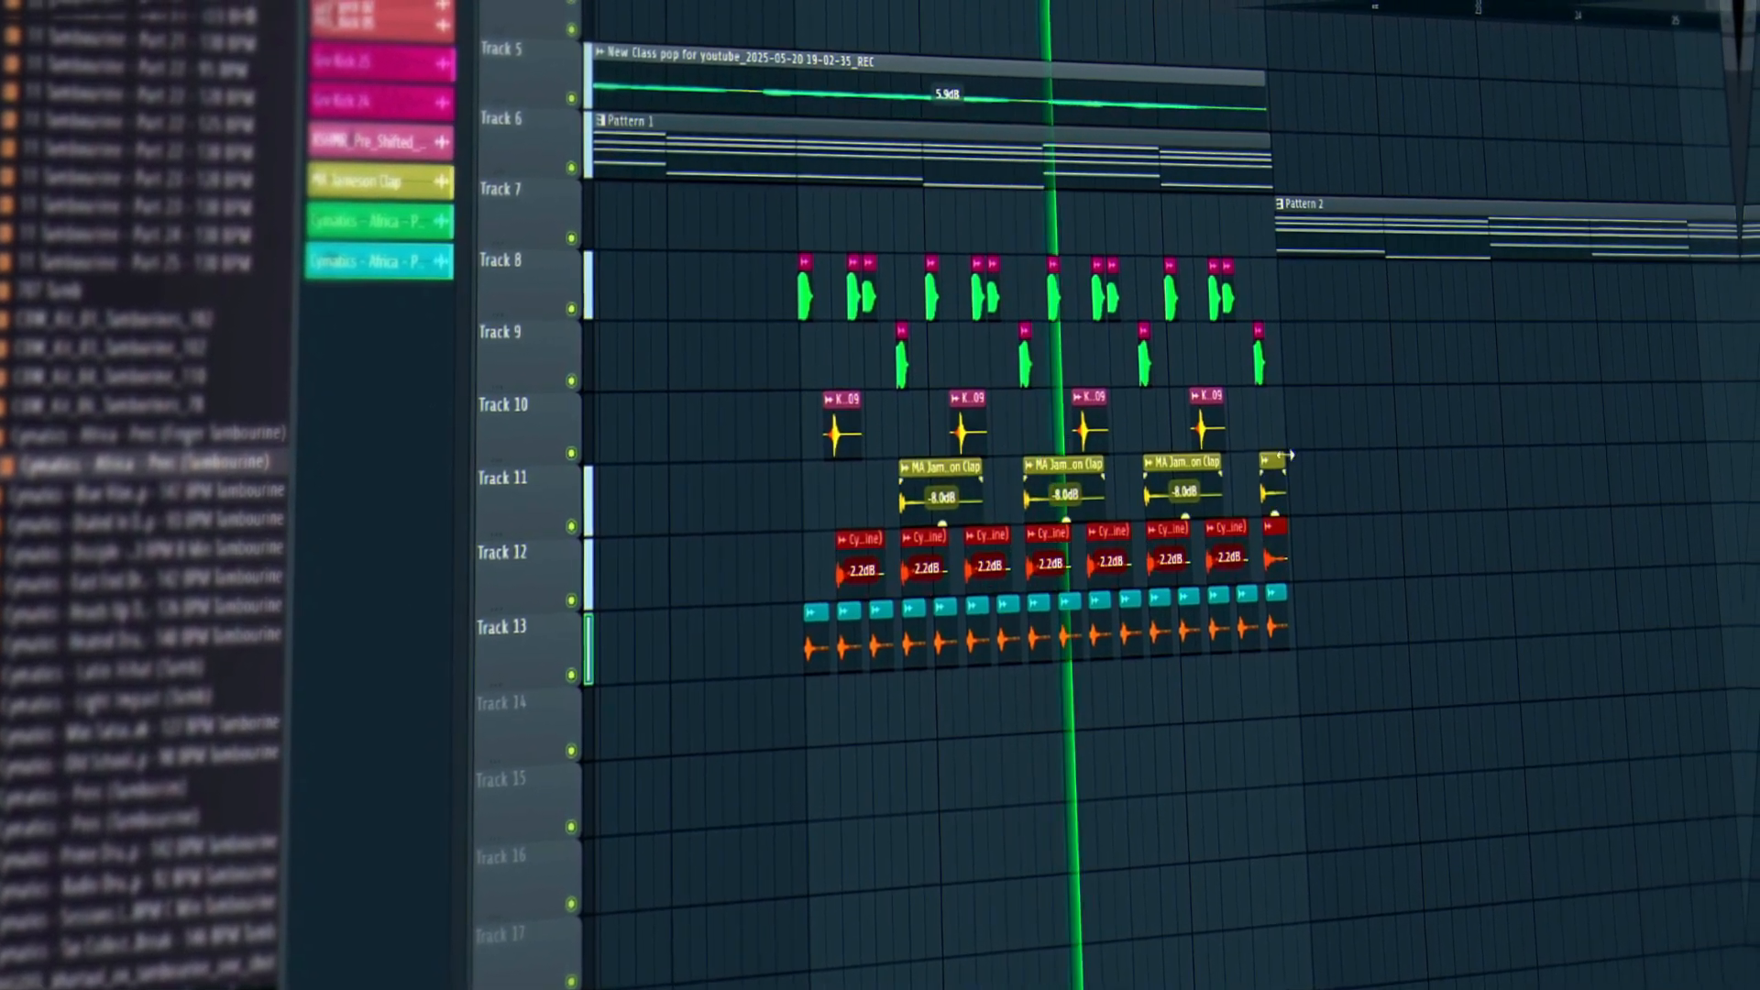
left_click_drag(1288, 455, 868, 447)
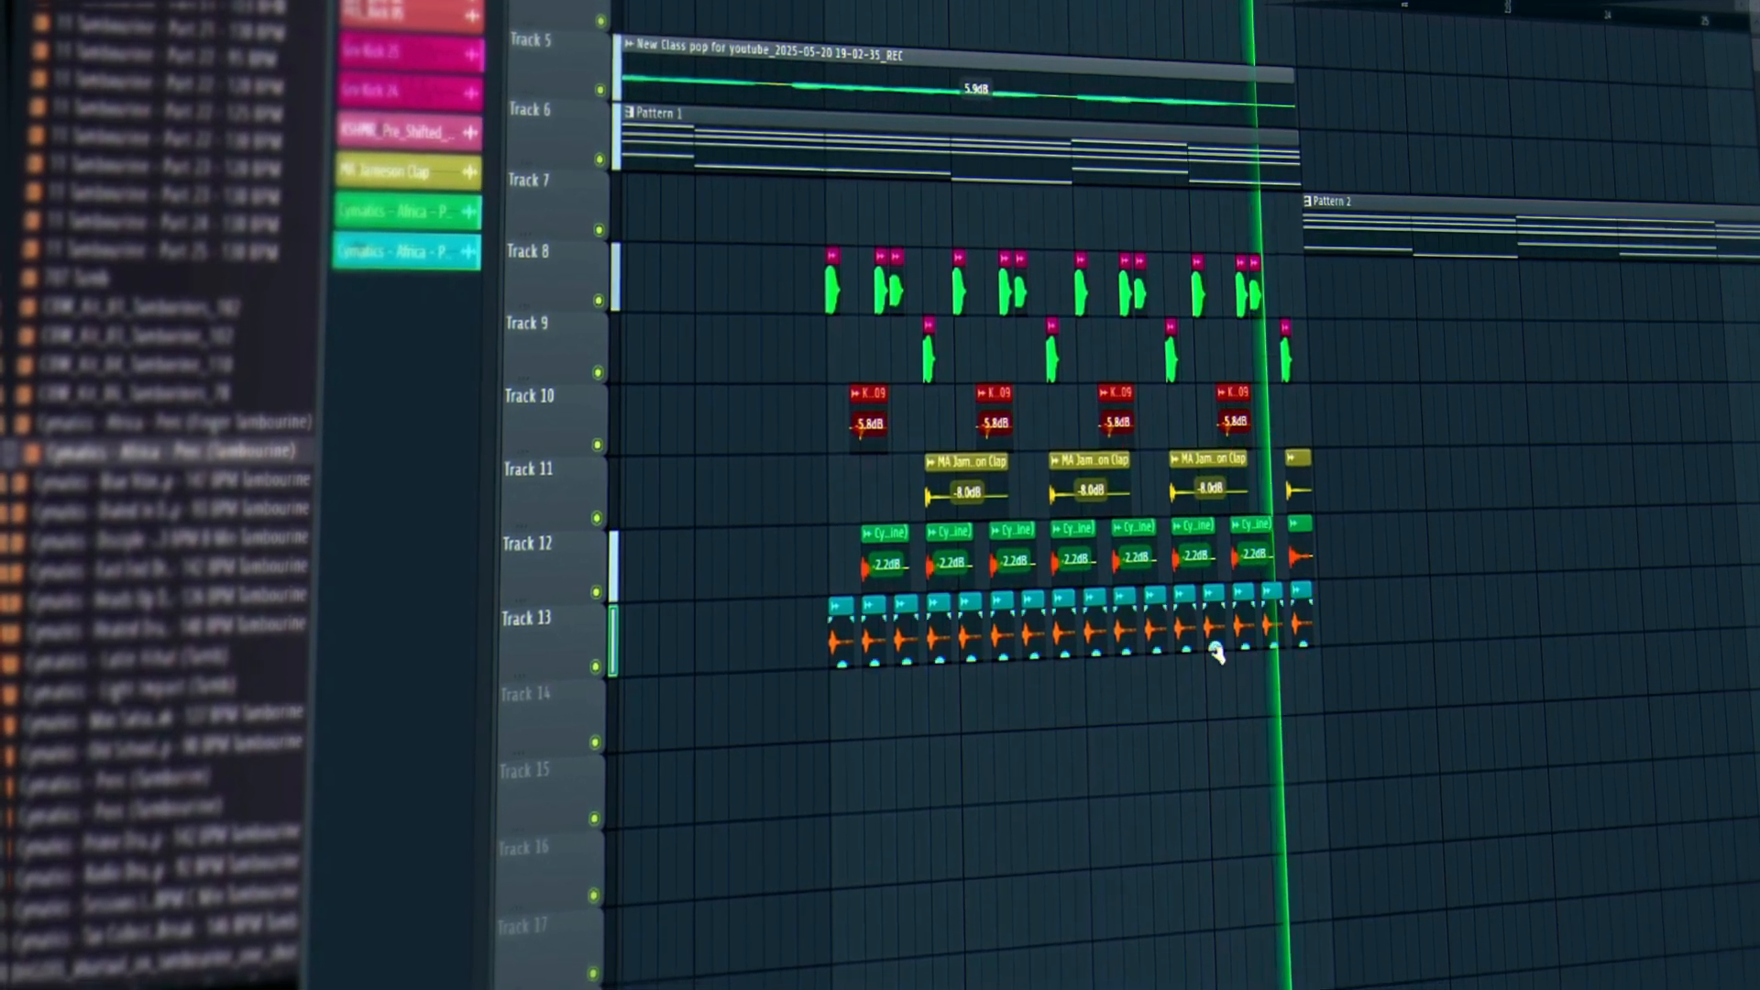
key("space")
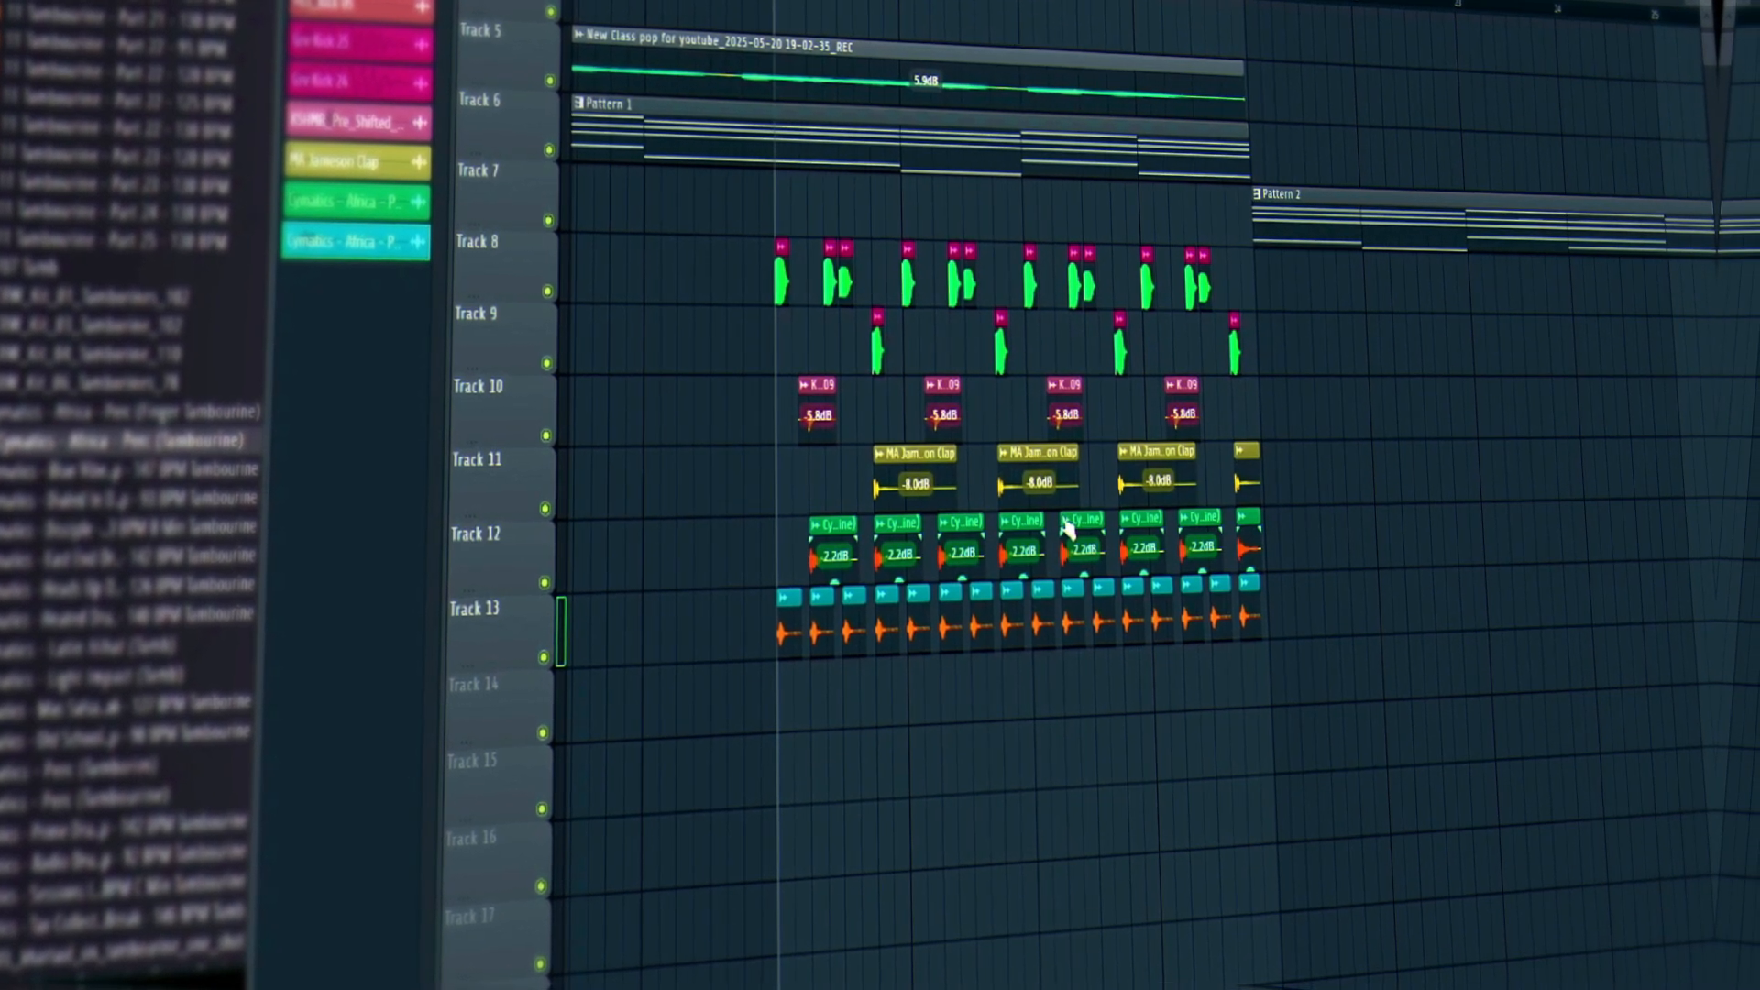
Marquee-select the Track 11 clap clips to shorten them into short hits.
left_click_drag(1214, 490, 932, 488)
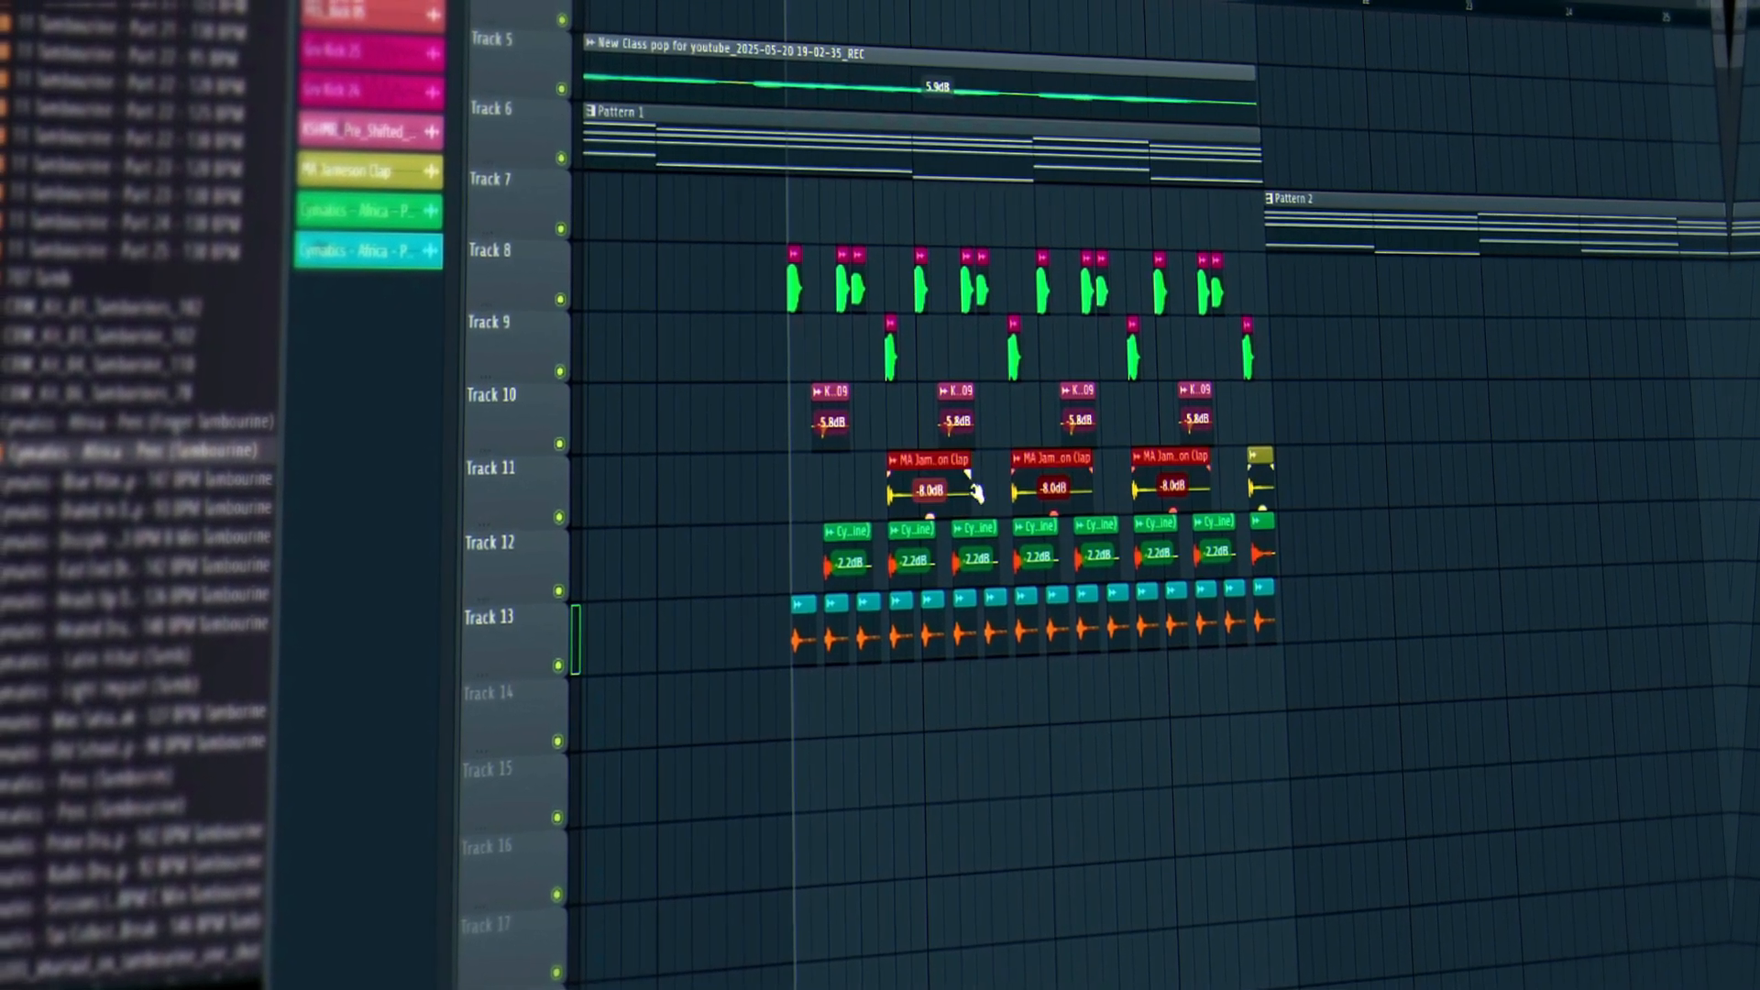
key("super")
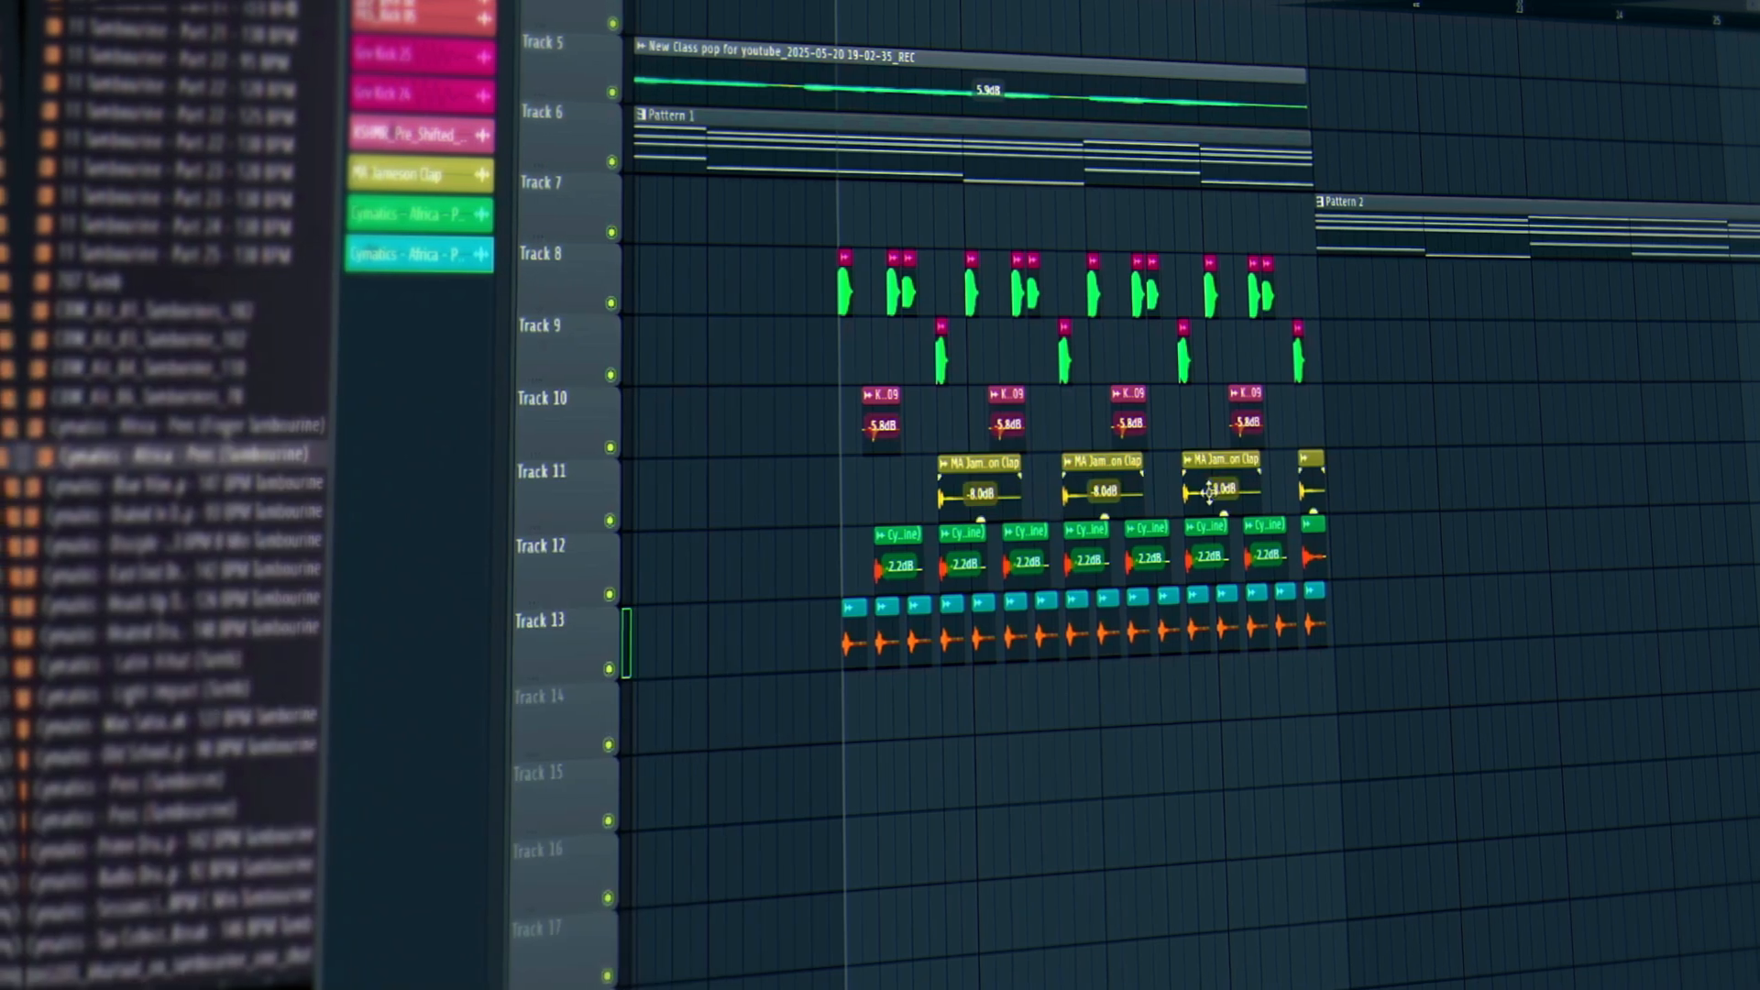
left_click_drag(1291, 486, 1009, 527)
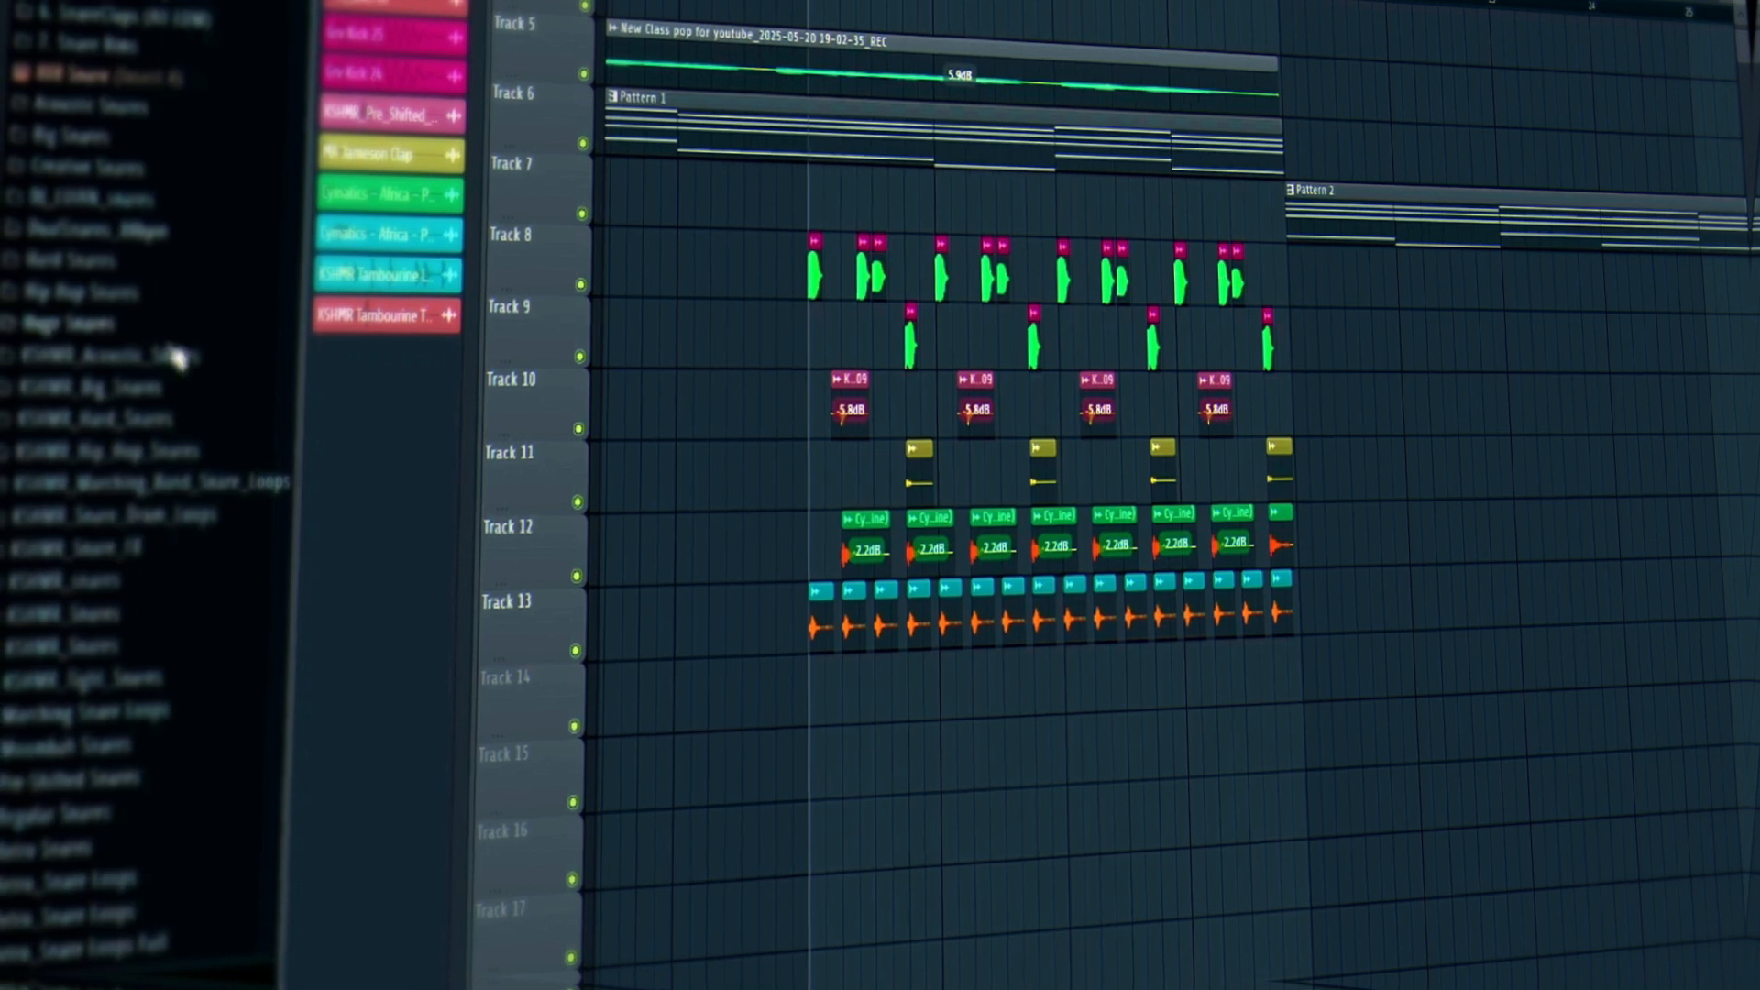
Preview two snare samples from the library.
scroll(194, 394, "down", 20)
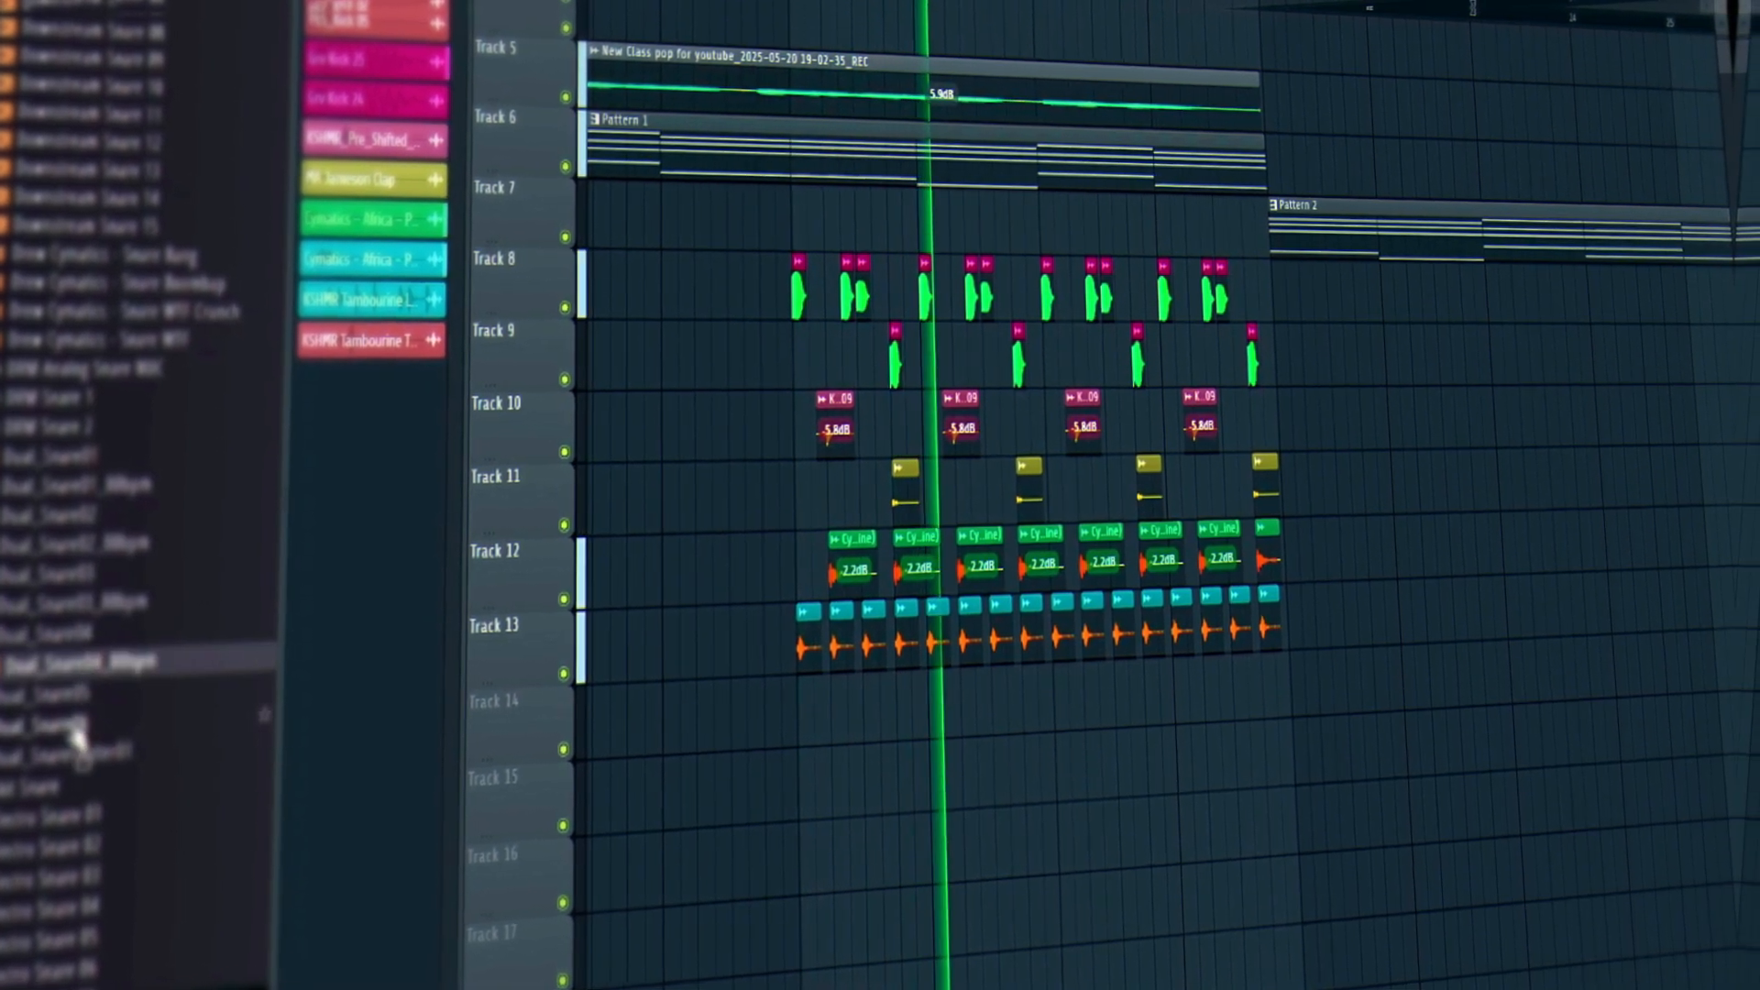
scroll(76, 731, "down", 10)
left_click(74, 698)
scroll(70, 724, "down", 1)
left_click(21, 818)
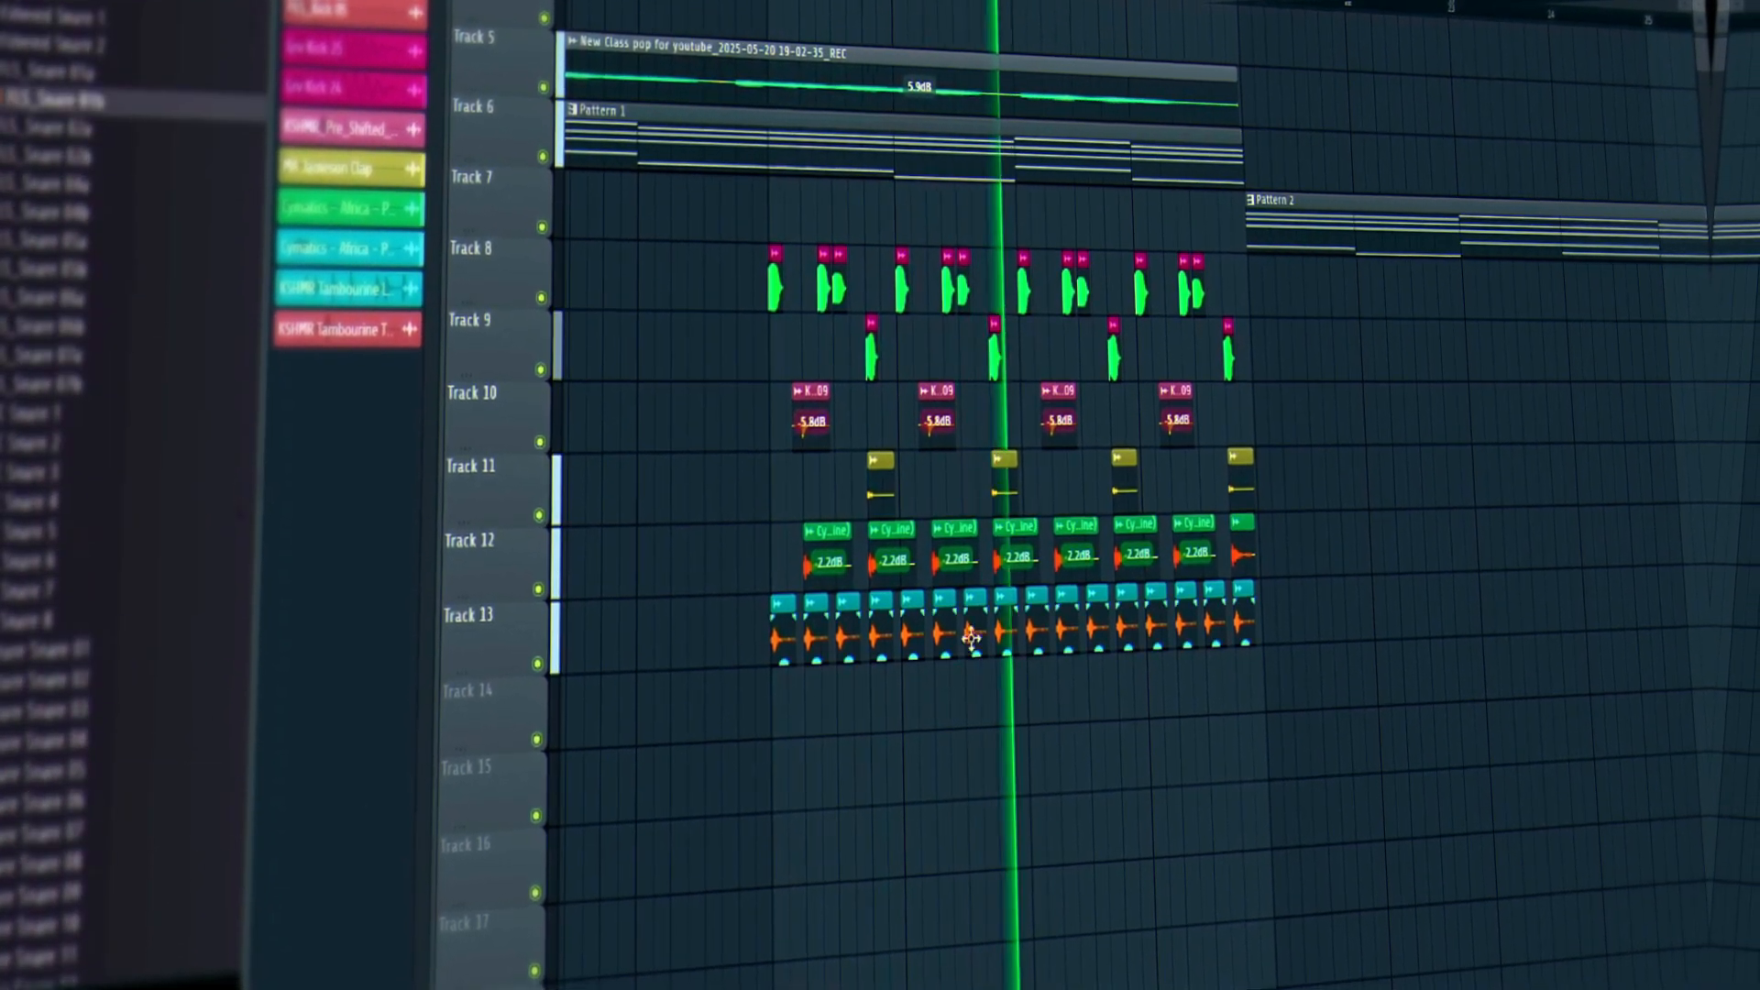
Select all tambourine clips on Tracks 12 and 13 and set their gain to 9.5dB.
left_click_drag(1307, 561, 747, 650)
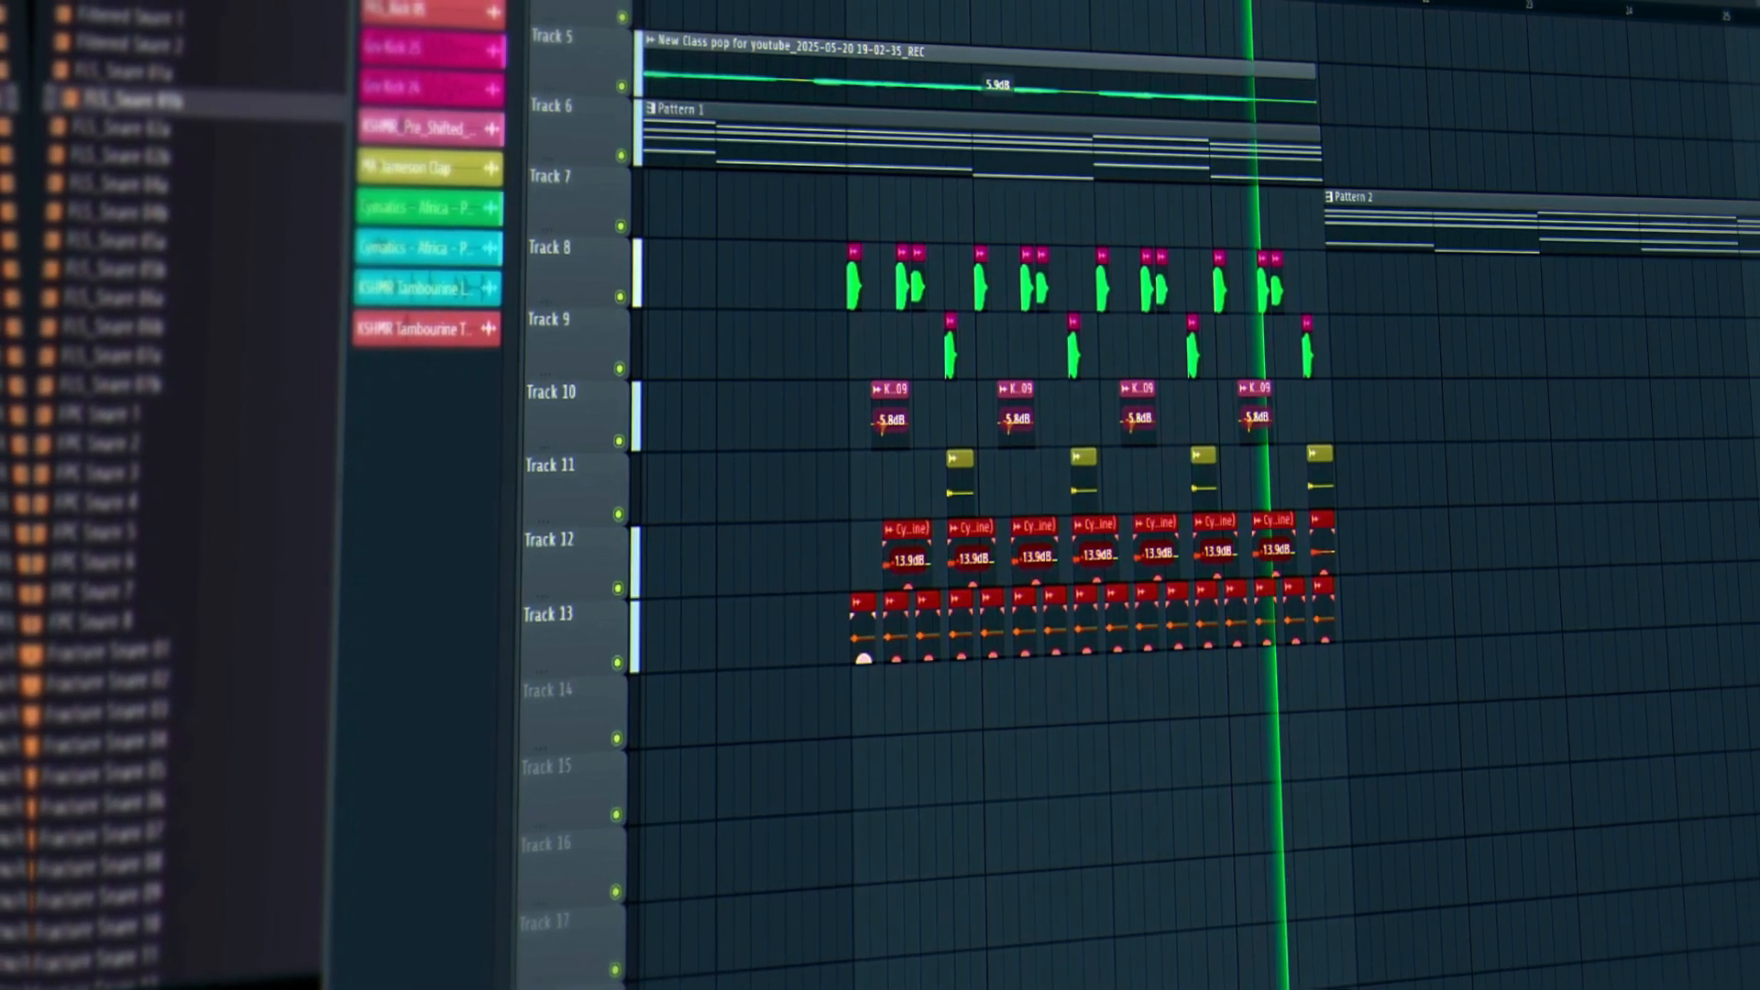
left_click_drag(863, 658, 864, 656)
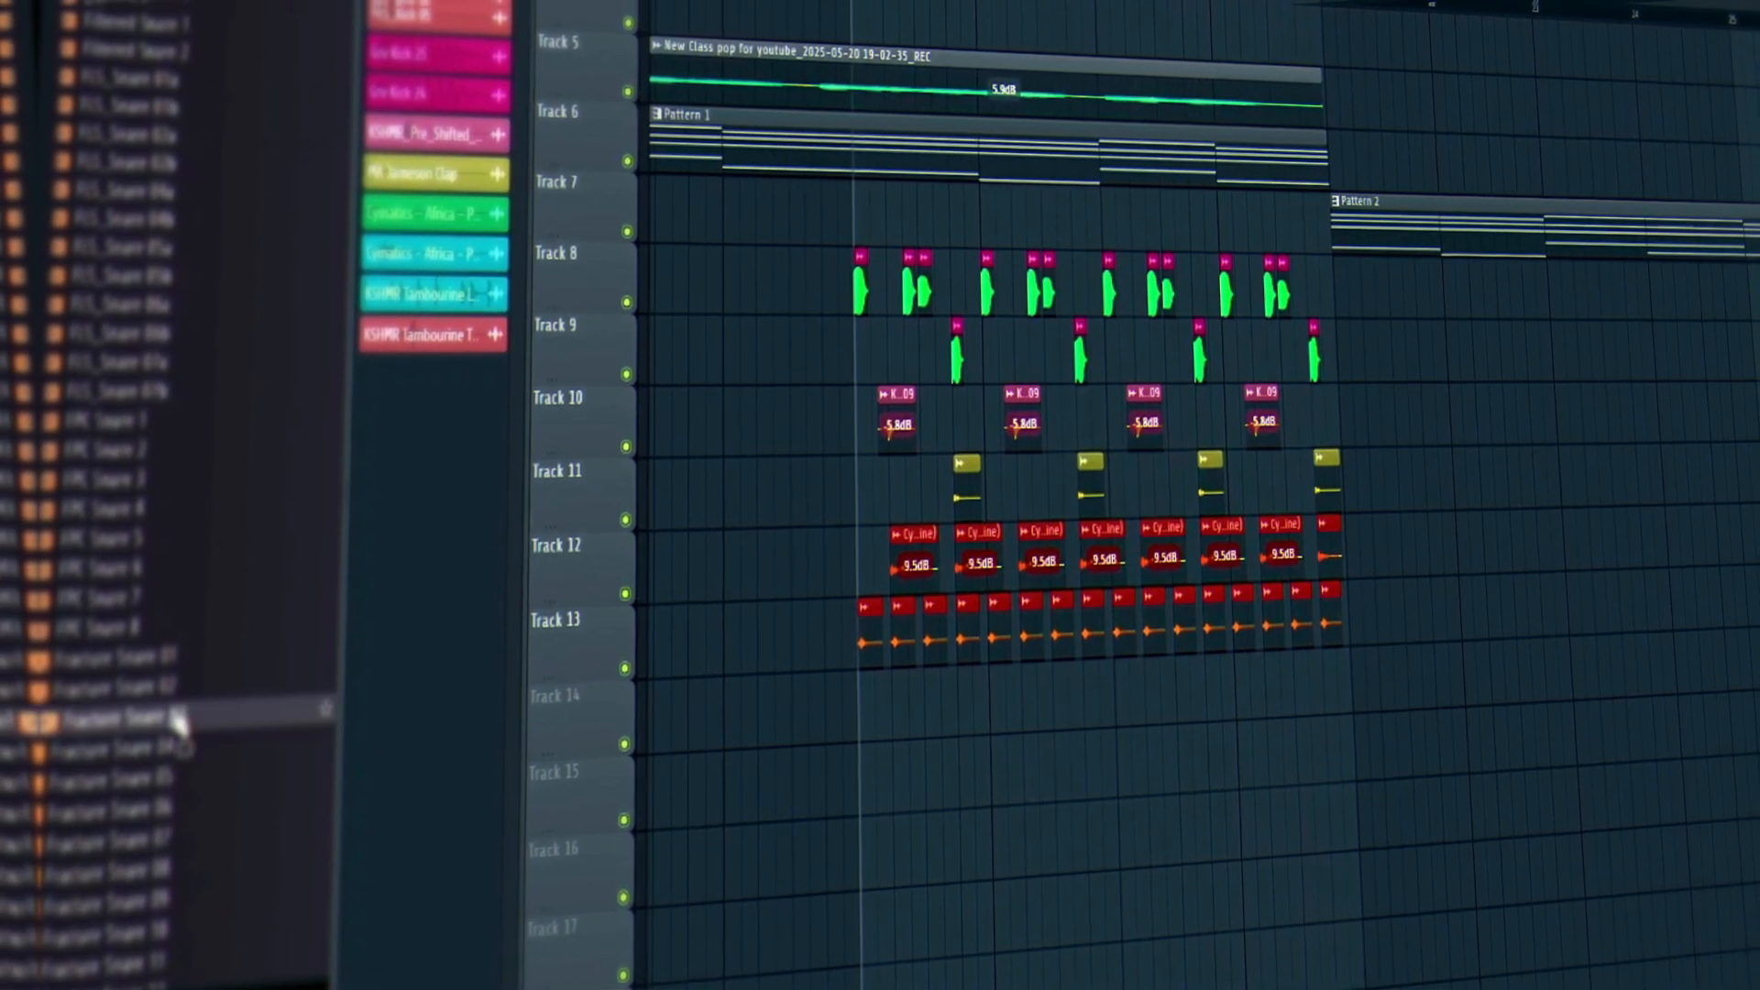
scroll(106, 393, "down", 10)
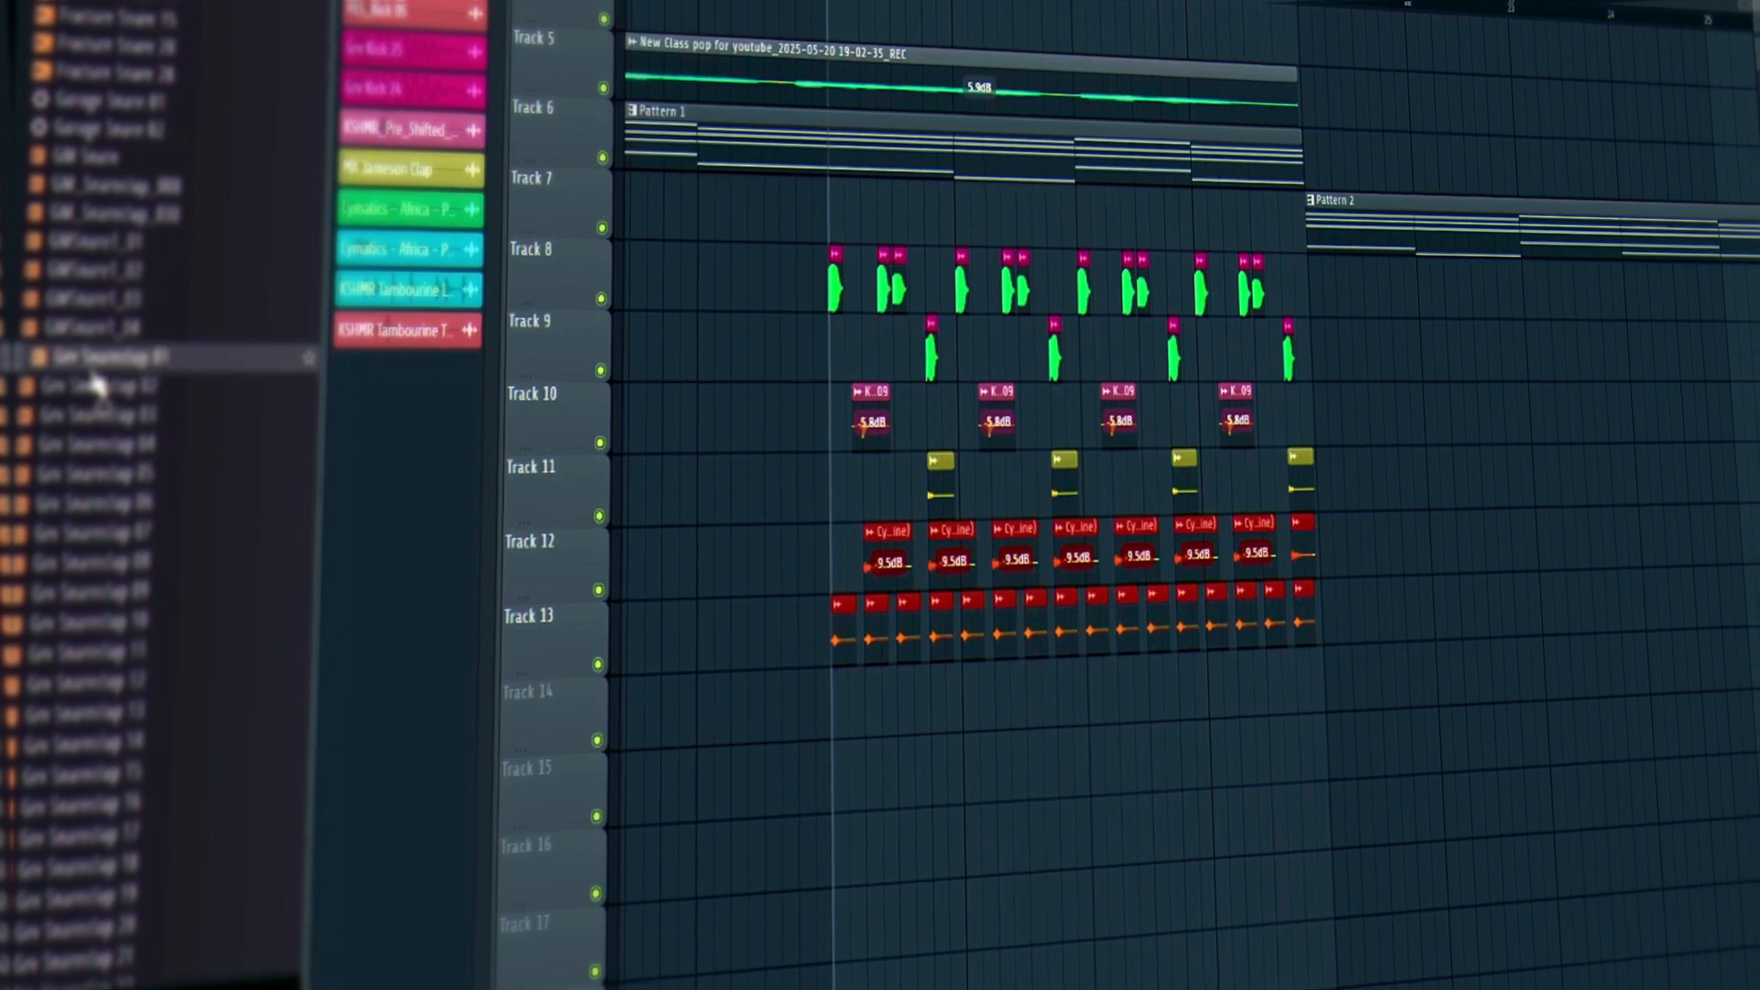
Preview a snareclap sample and several Collider snare samples.
left_click(119, 420)
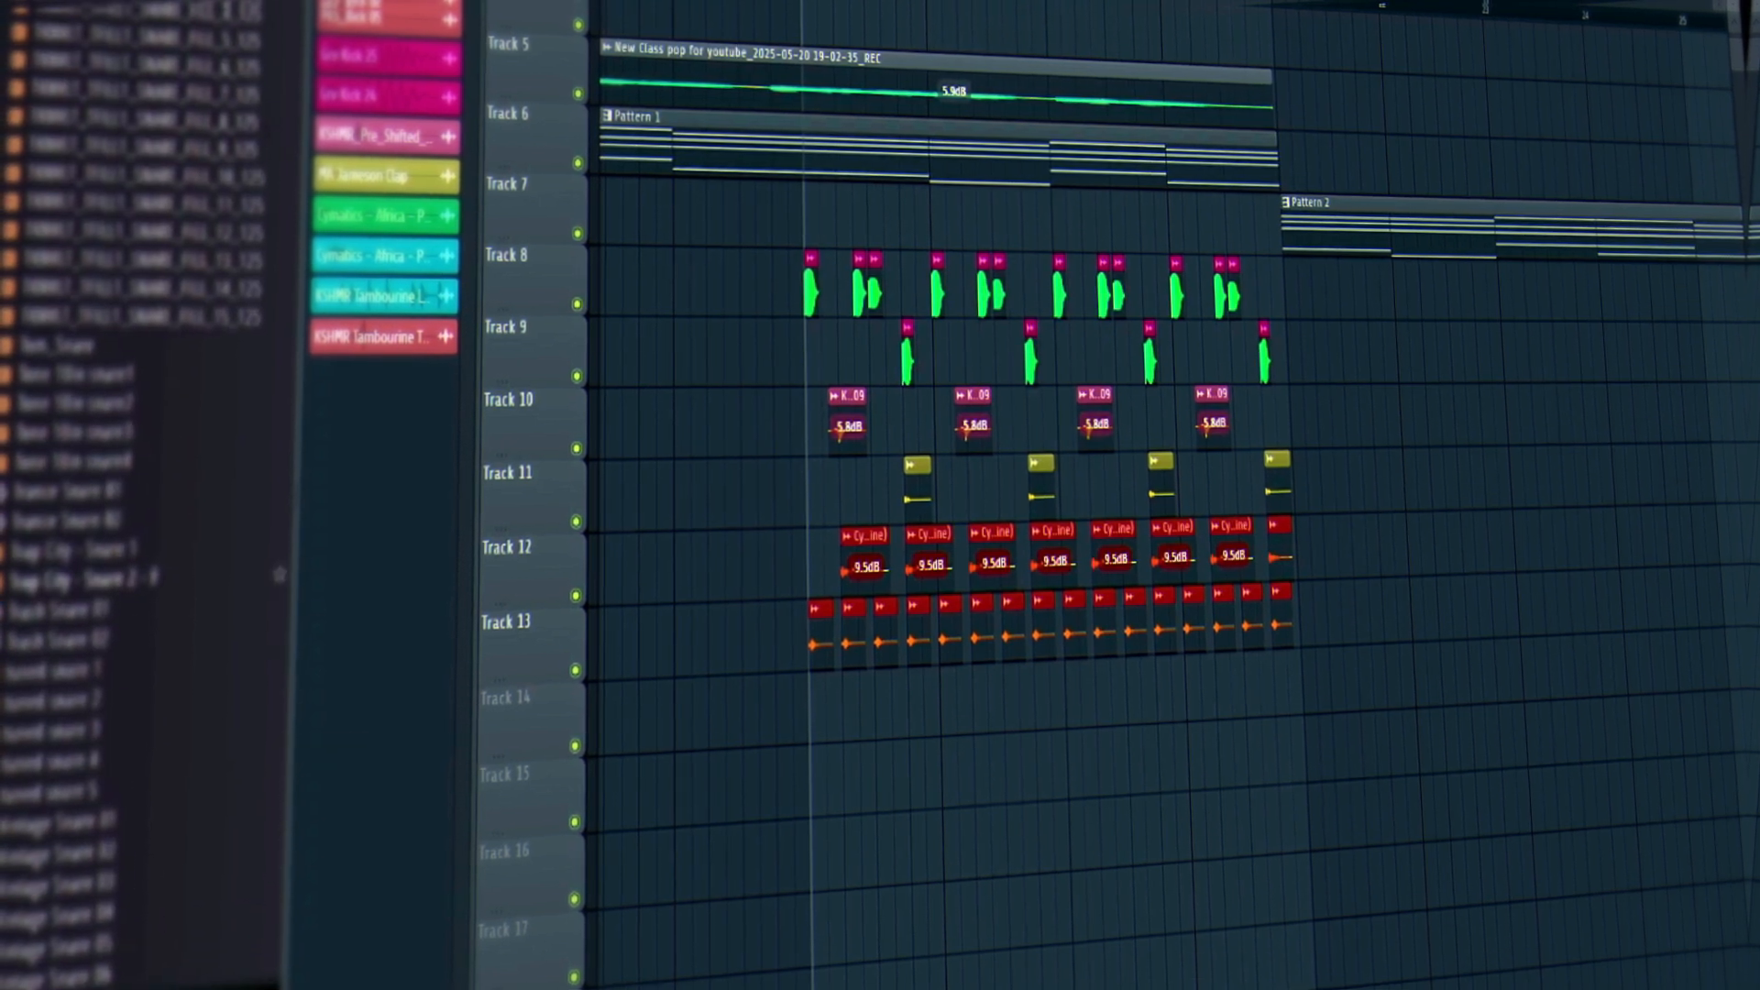
scroll(55, 449, "down", 10)
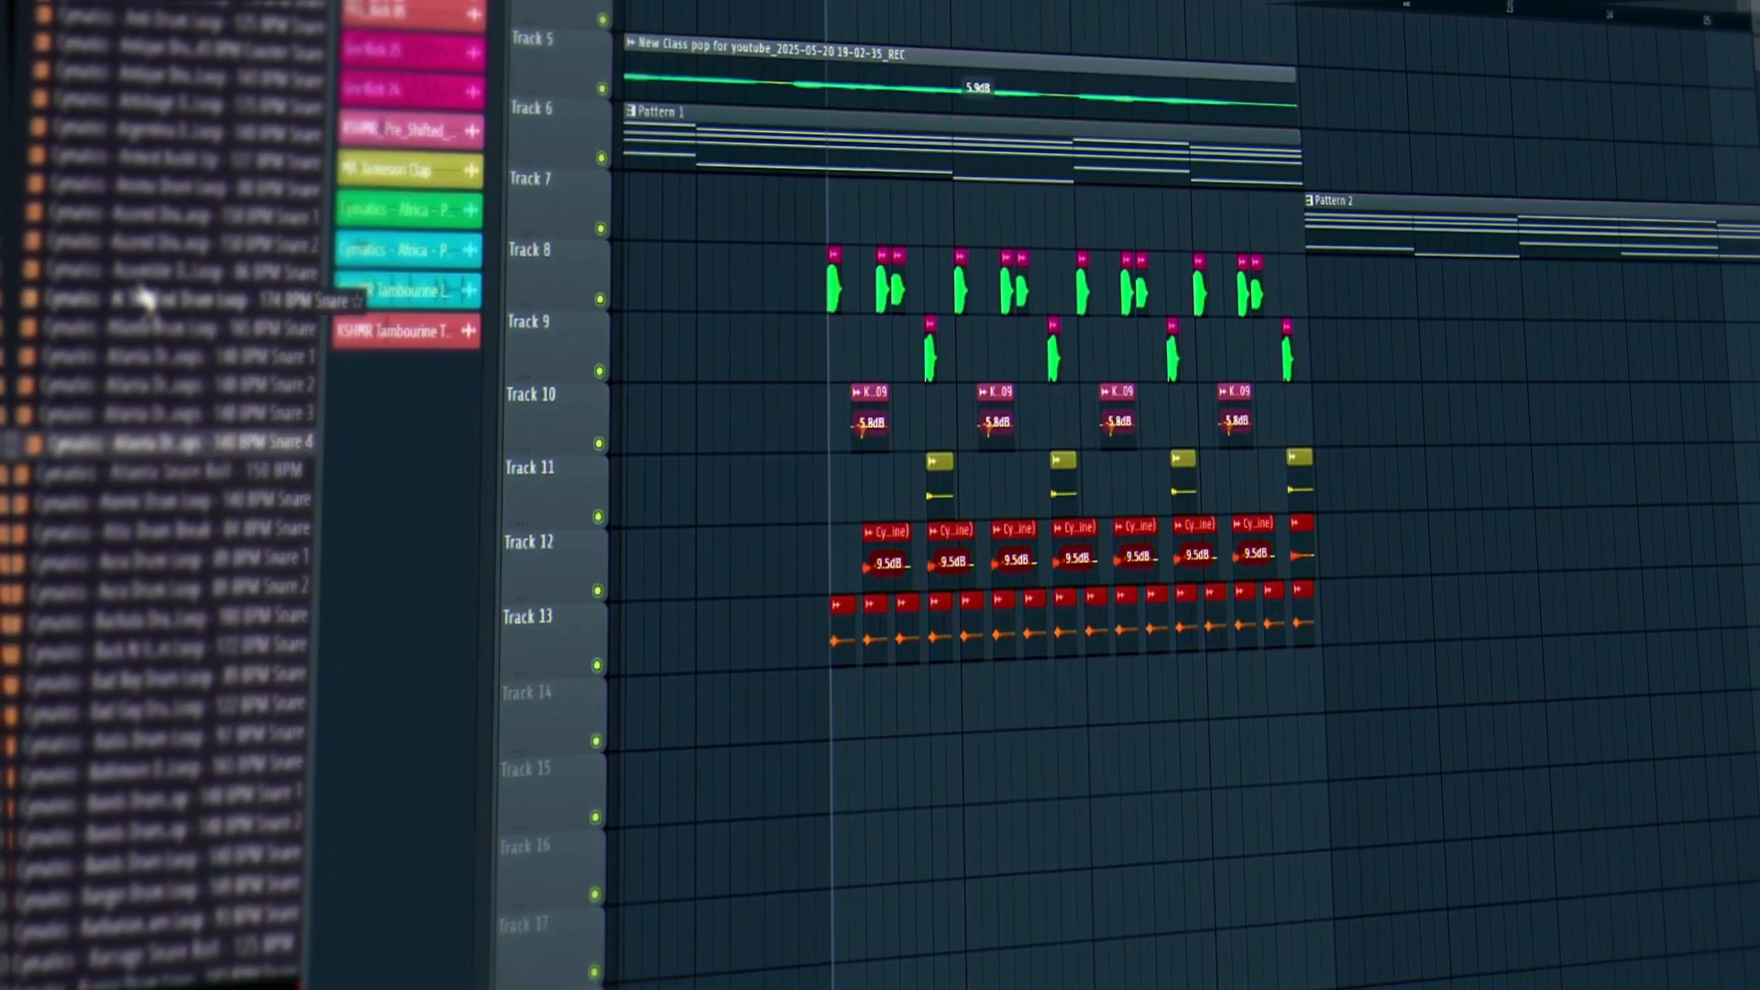
scroll(154, 270, "up", 11)
scroll(175, 263, "up", 10)
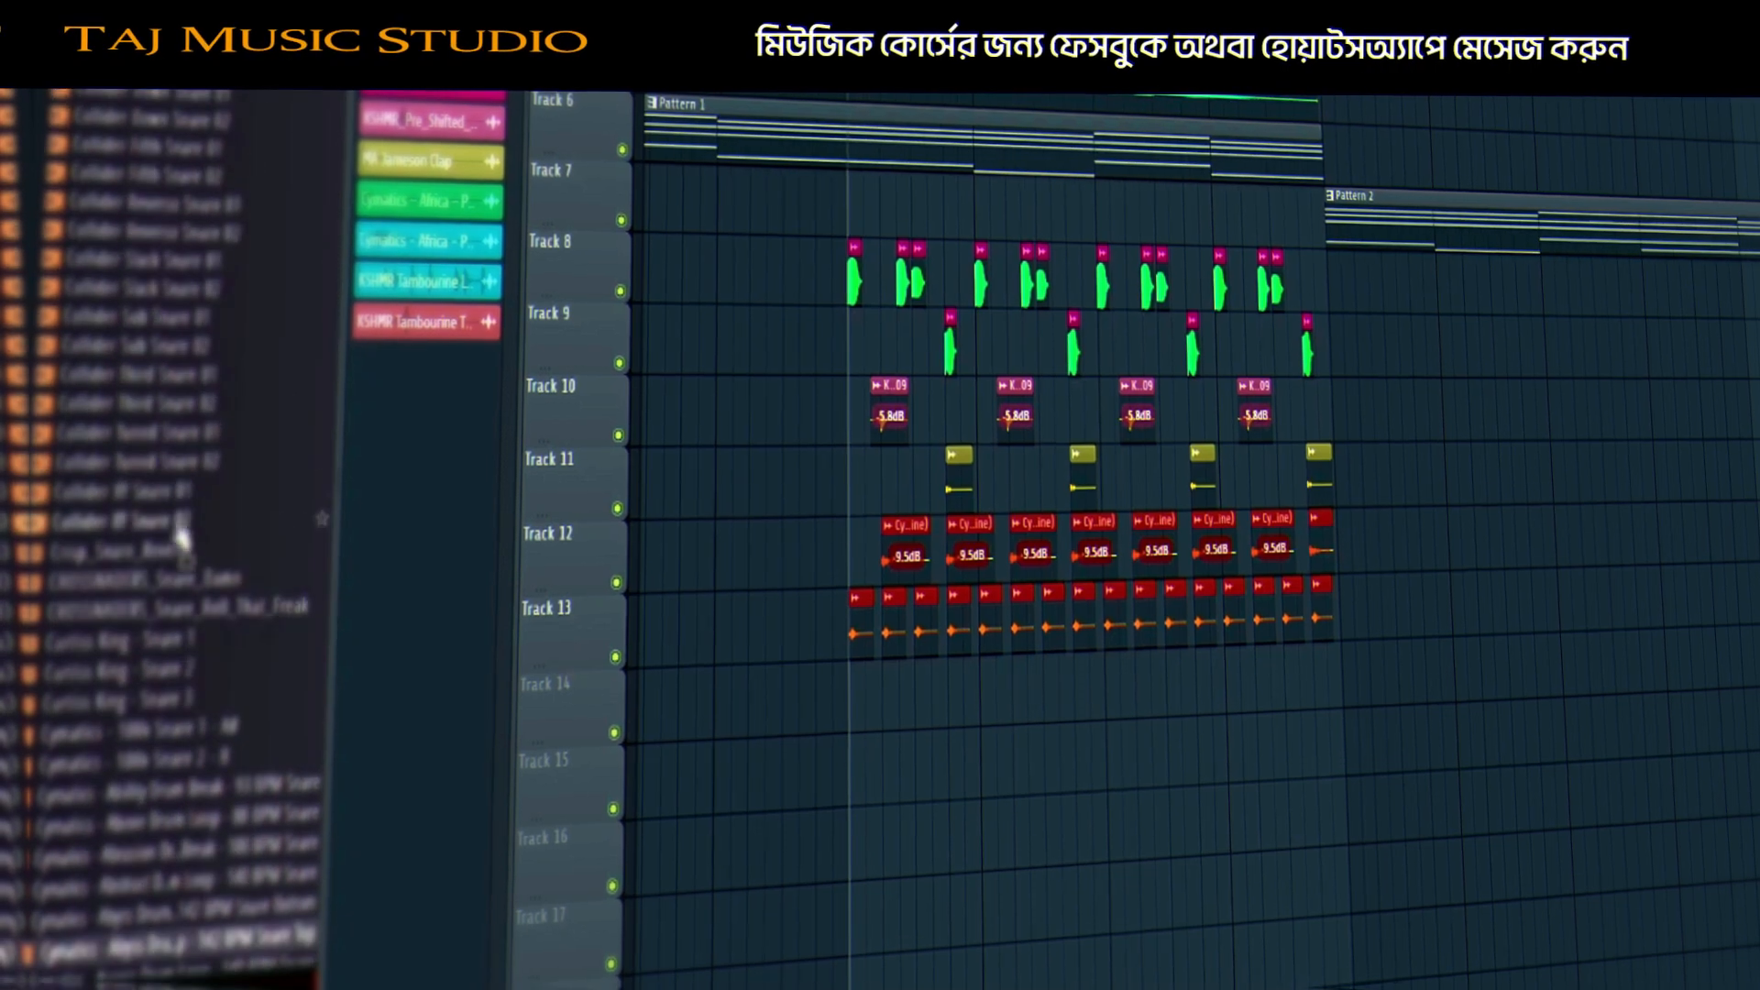
left_click(131, 178)
left_click(124, 150)
left_click(129, 44)
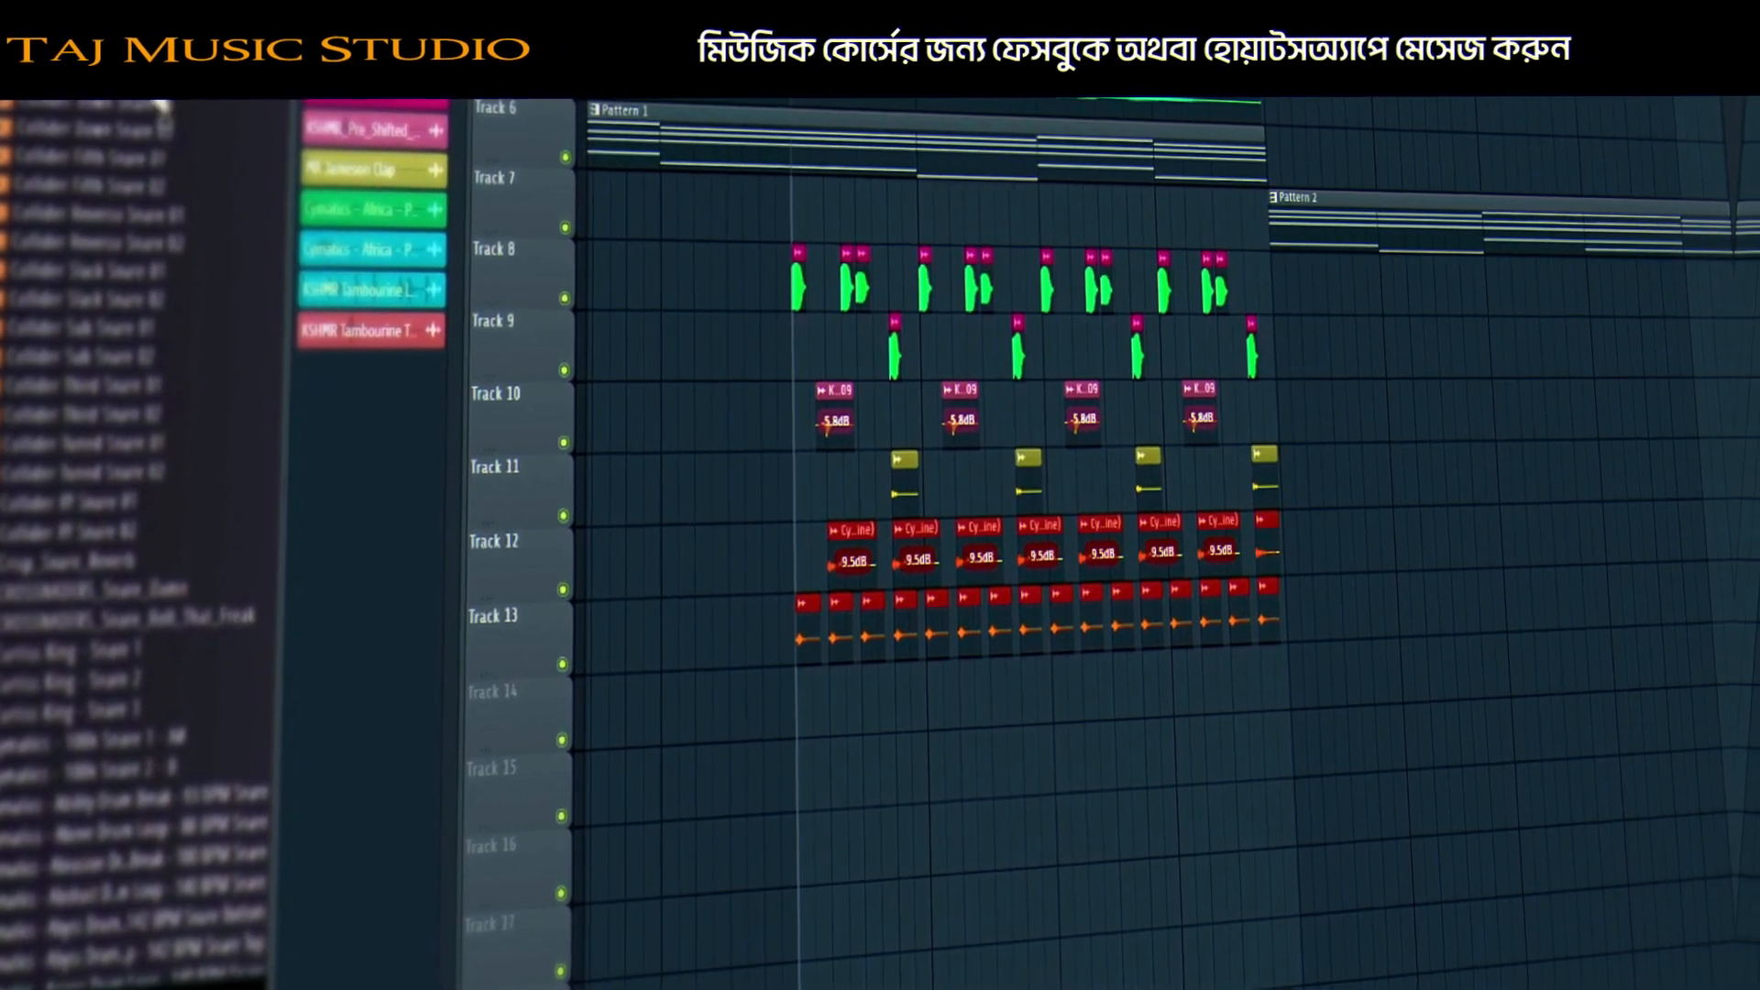
Preview Collider Boom Snare 01 and a few more snare samples.
scroll(165, 445, "up", 6)
left_click(103, 506)
left_click(86, 337)
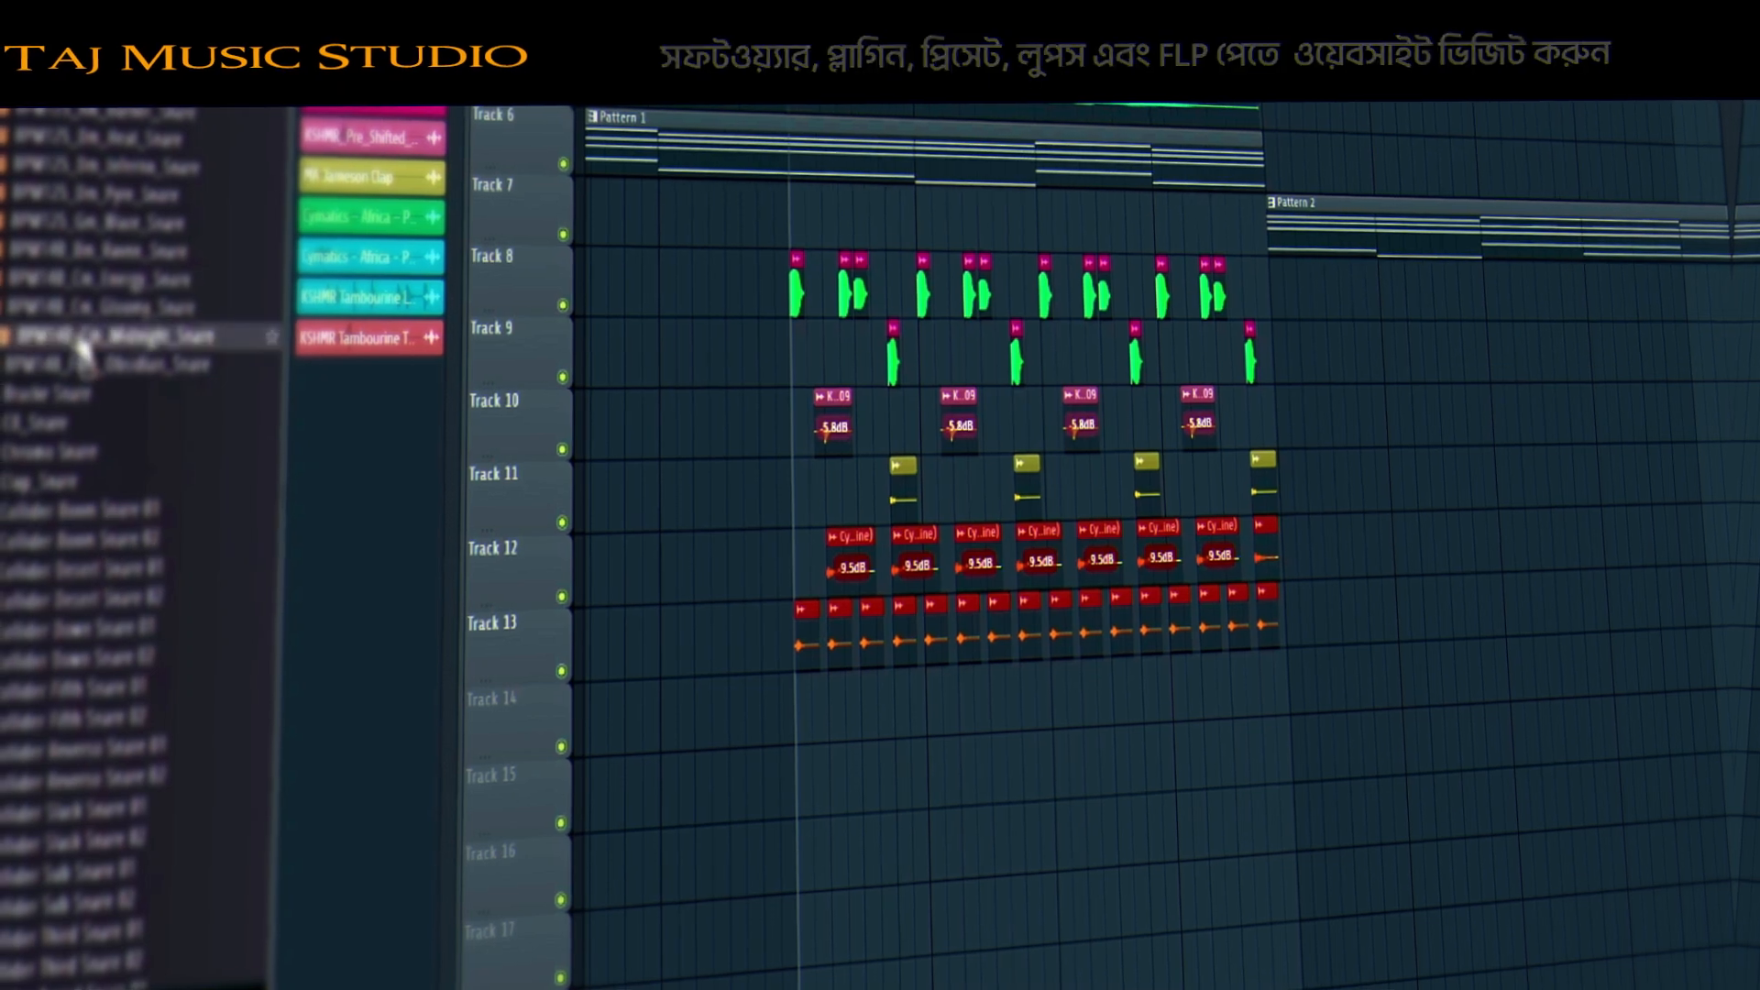
scroll(97, 366, "up", 6)
left_click(120, 721)
left_click(110, 777)
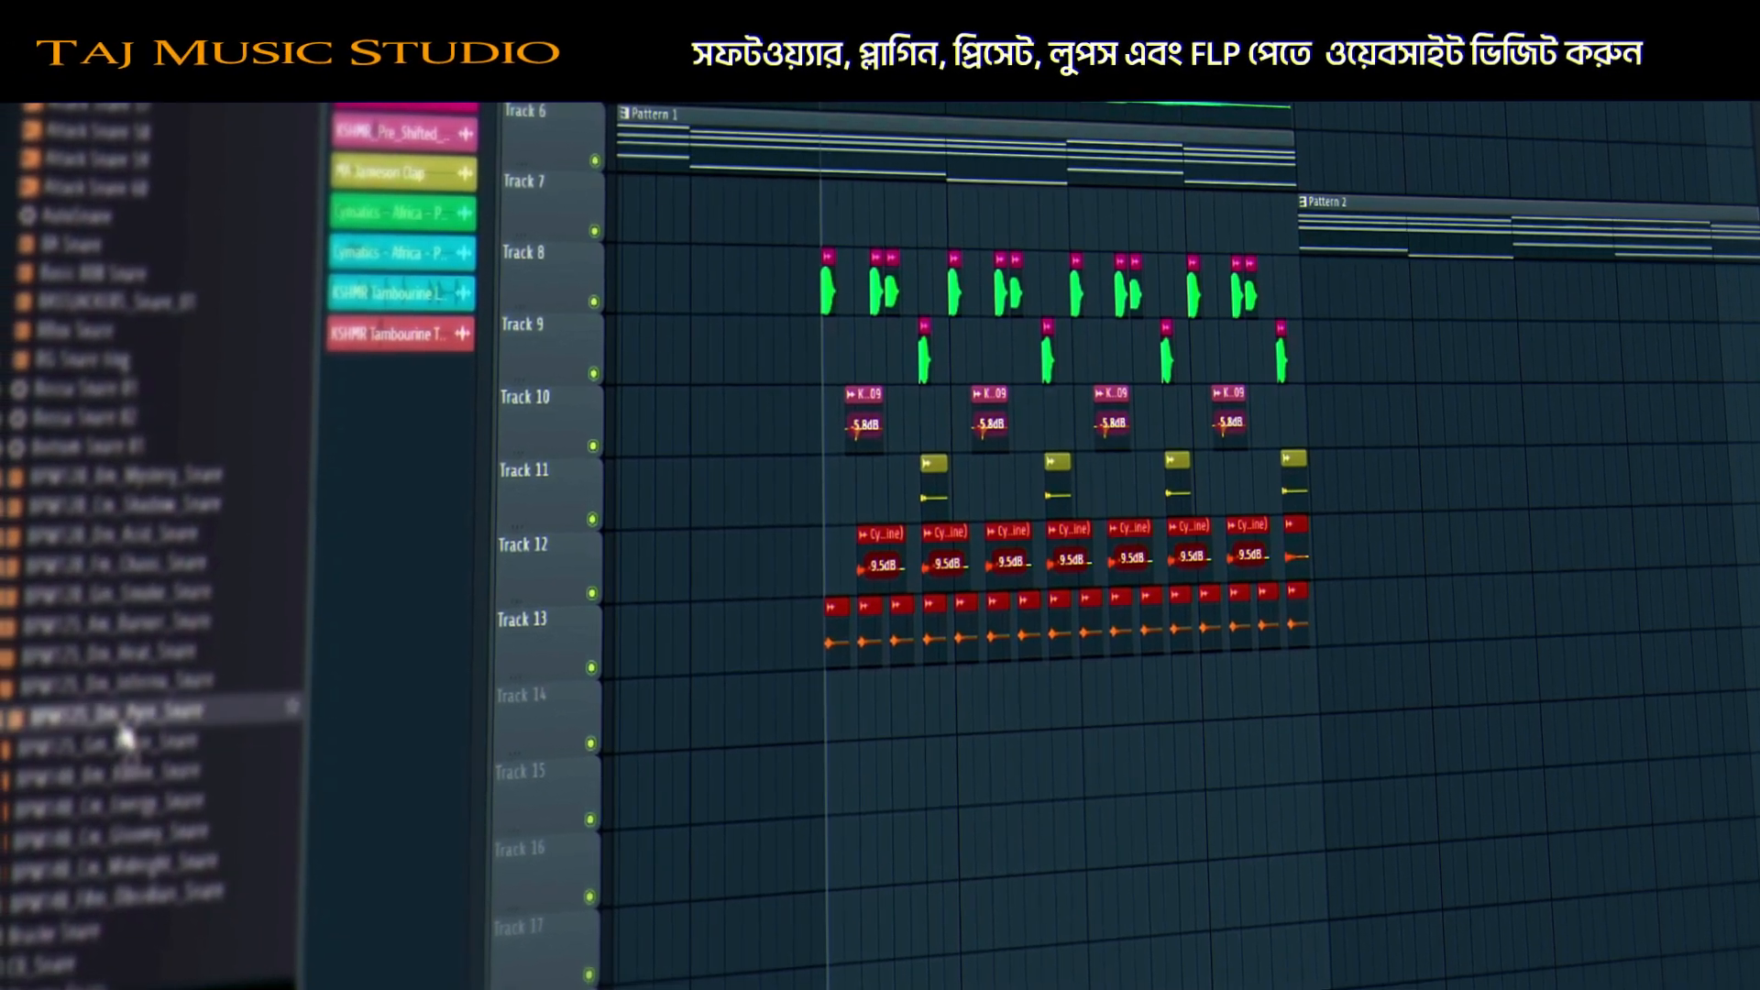
Drop BPM125_Dm_Pyre_Snare onto Track 14 and shift it slightly later.
left_click_drag(128, 717, 855, 719)
key("space")
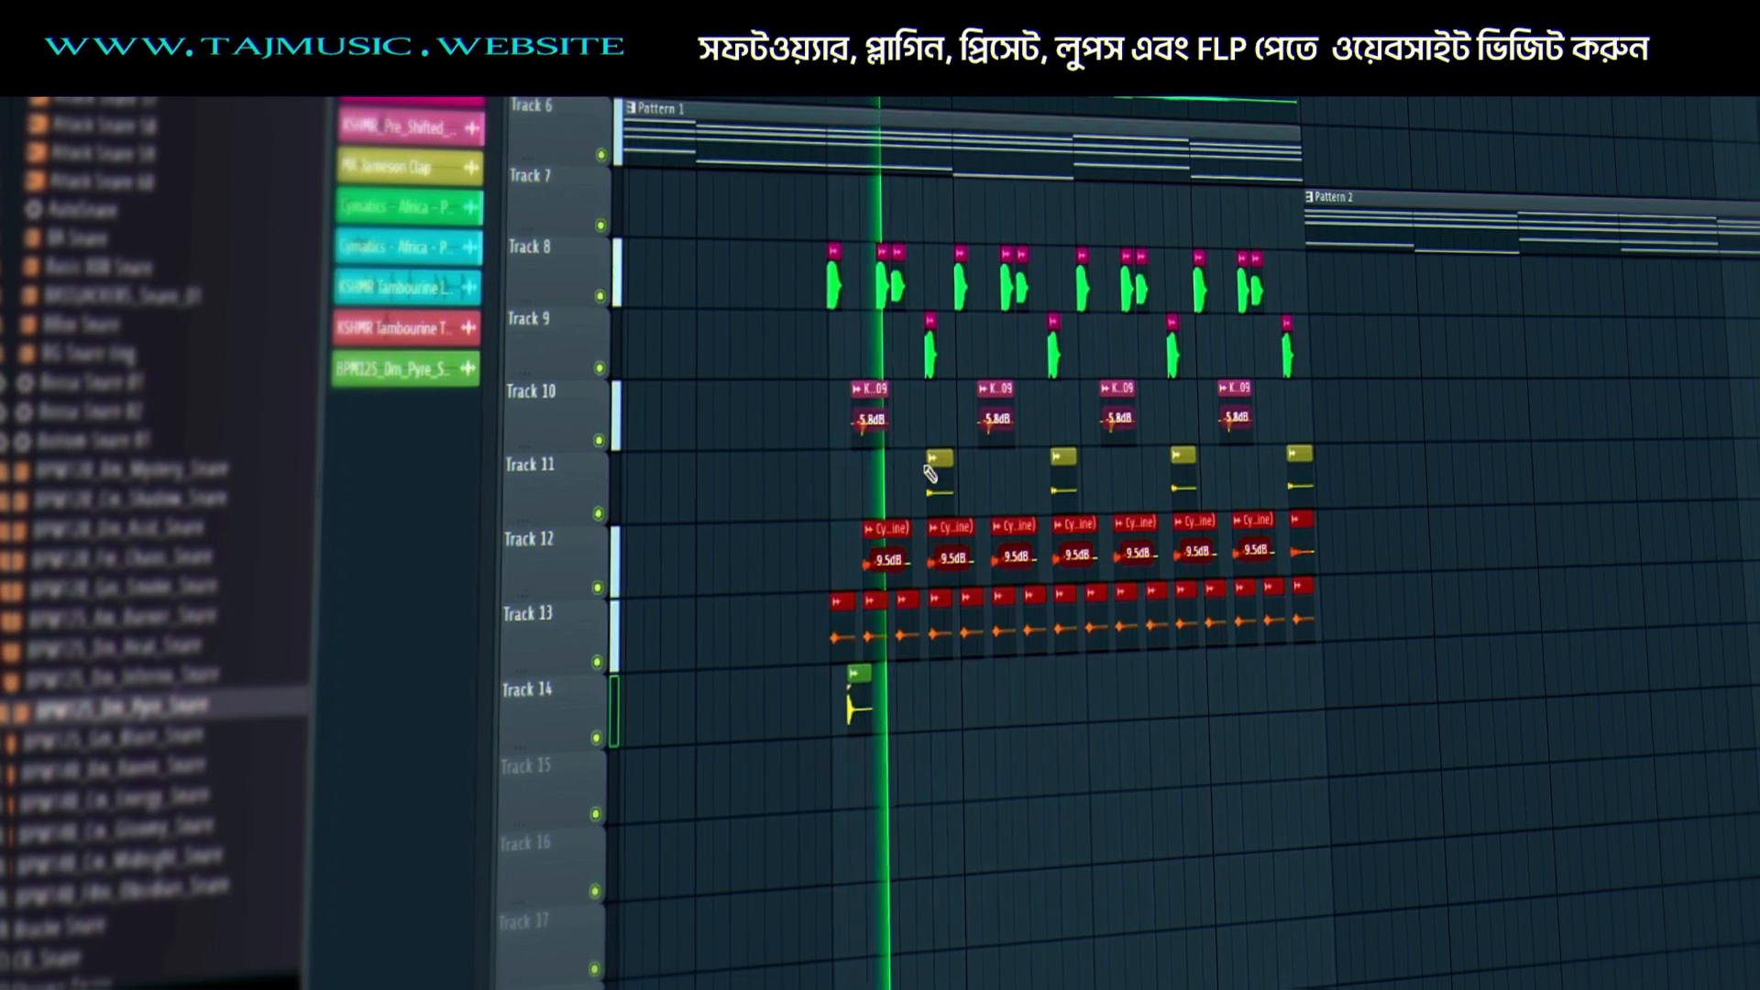
key("space")
left_click_drag(857, 731, 900, 716)
key("space")
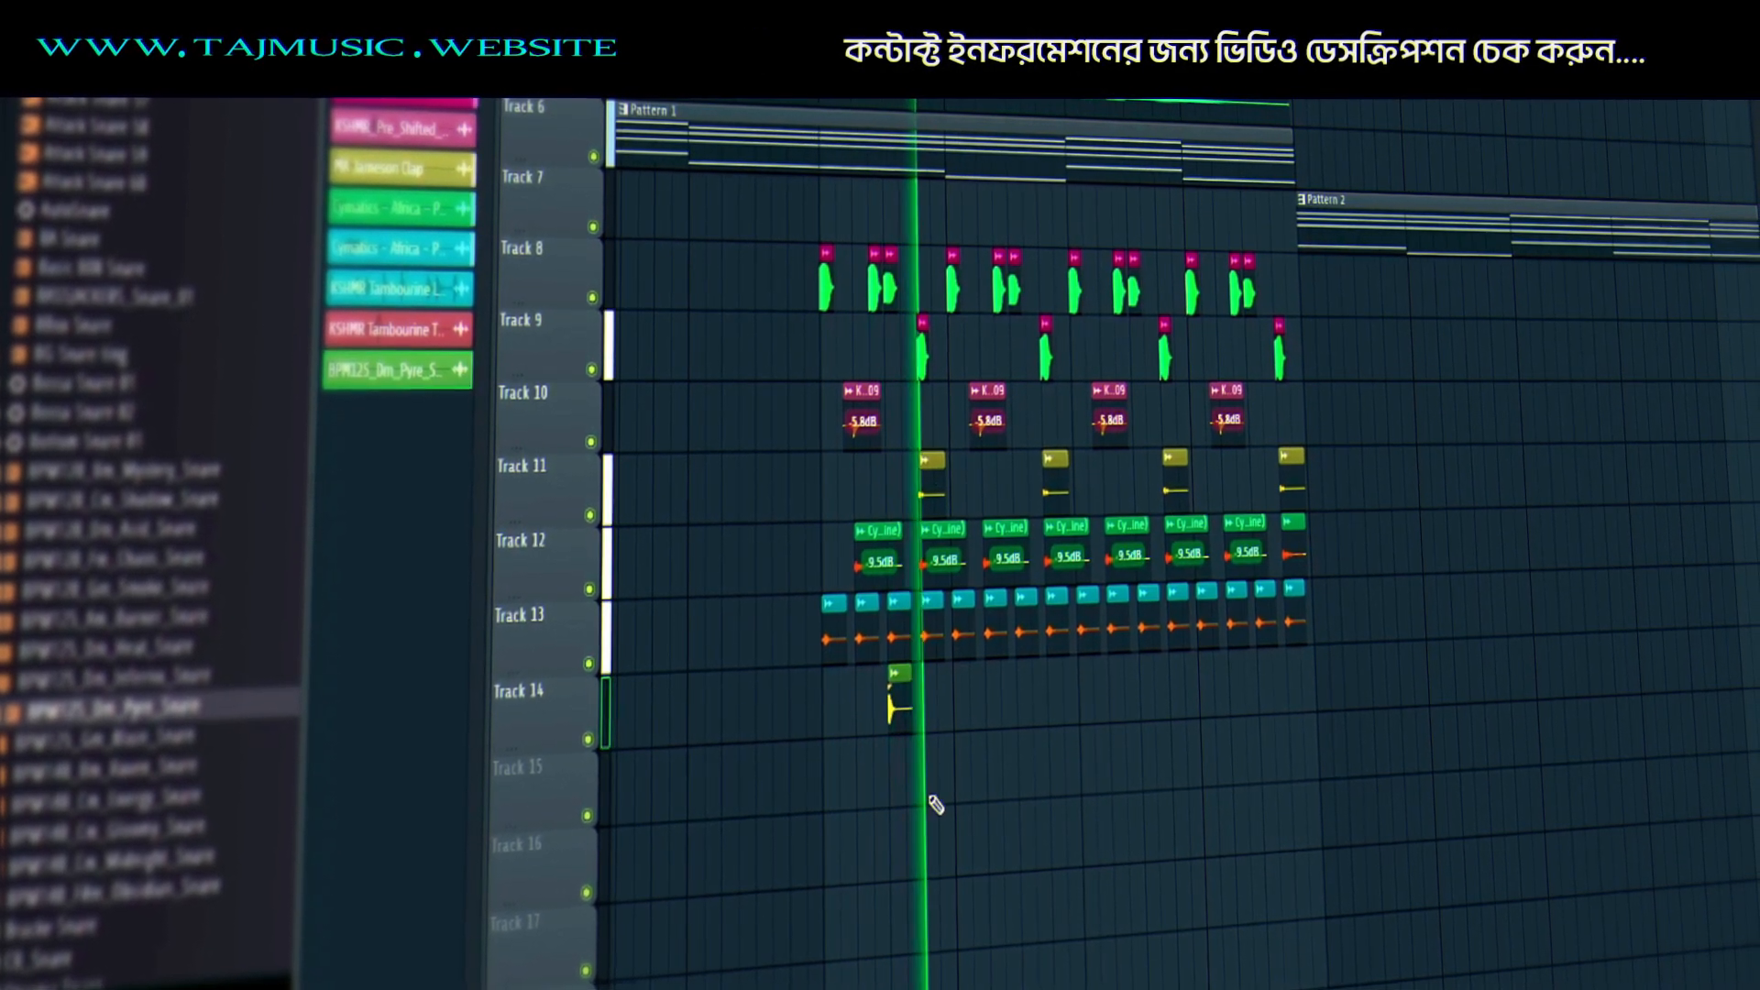
Paint three more Pyre snare hits along Track 14 and mute the Track 11 clap.
left_click(1013, 694)
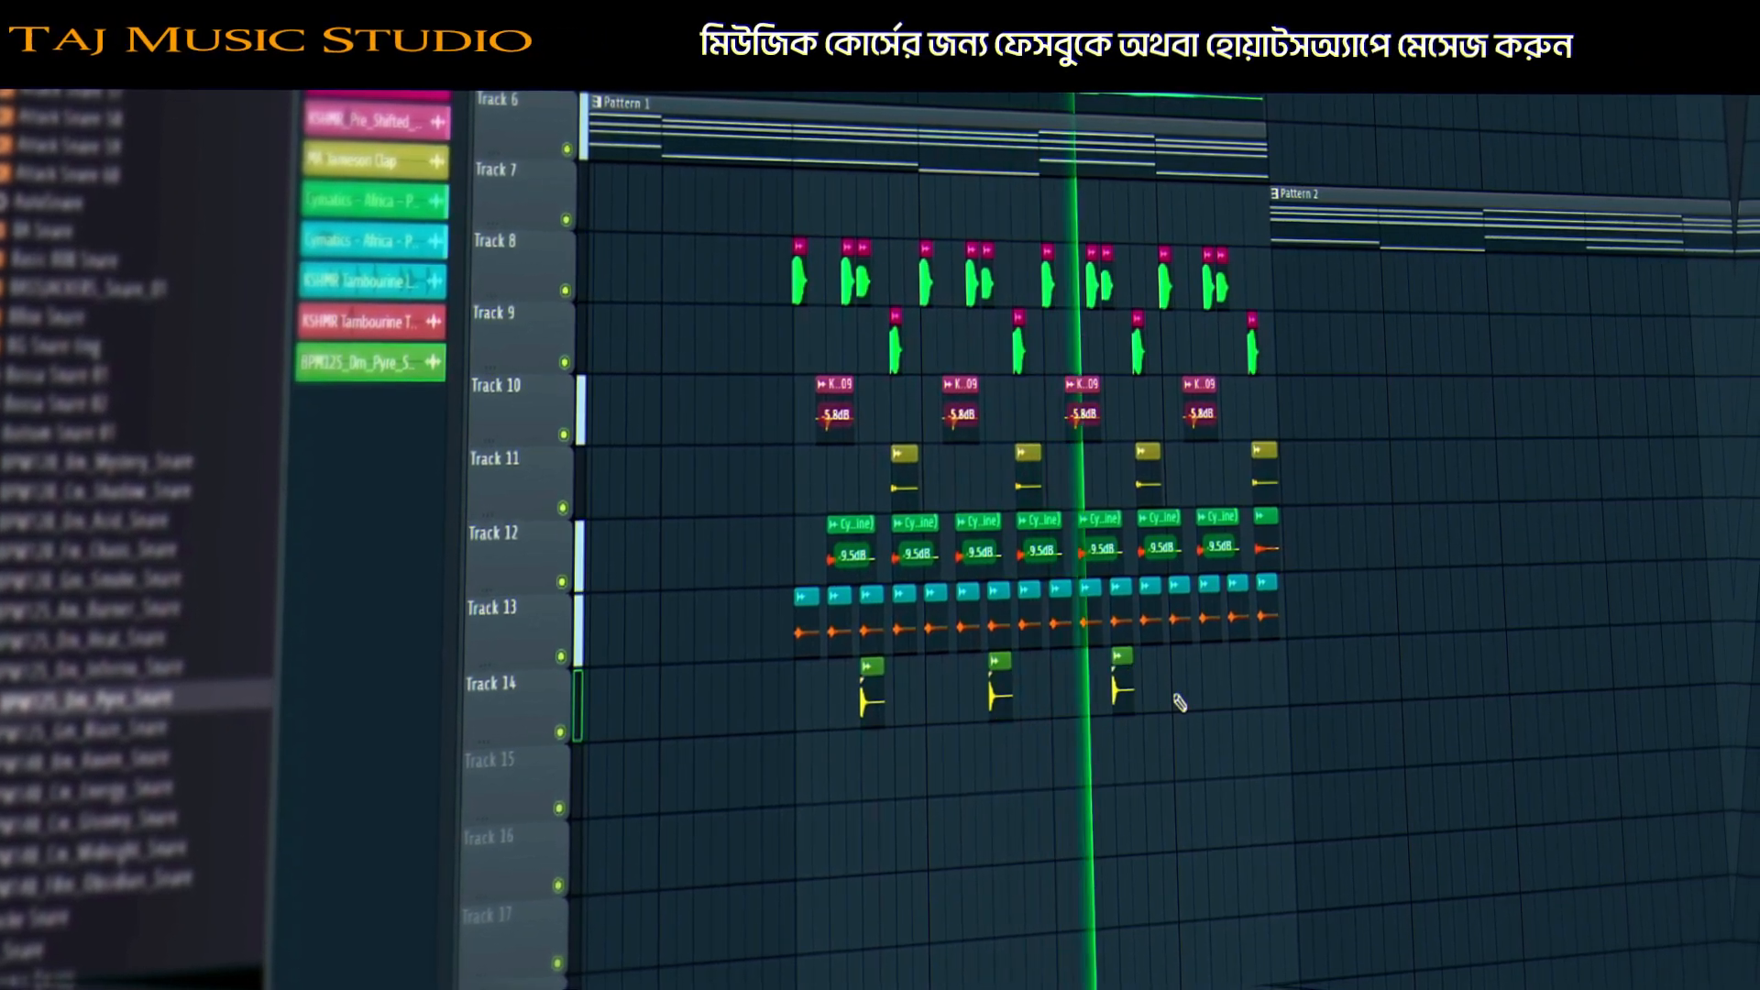
left_click(1123, 699)
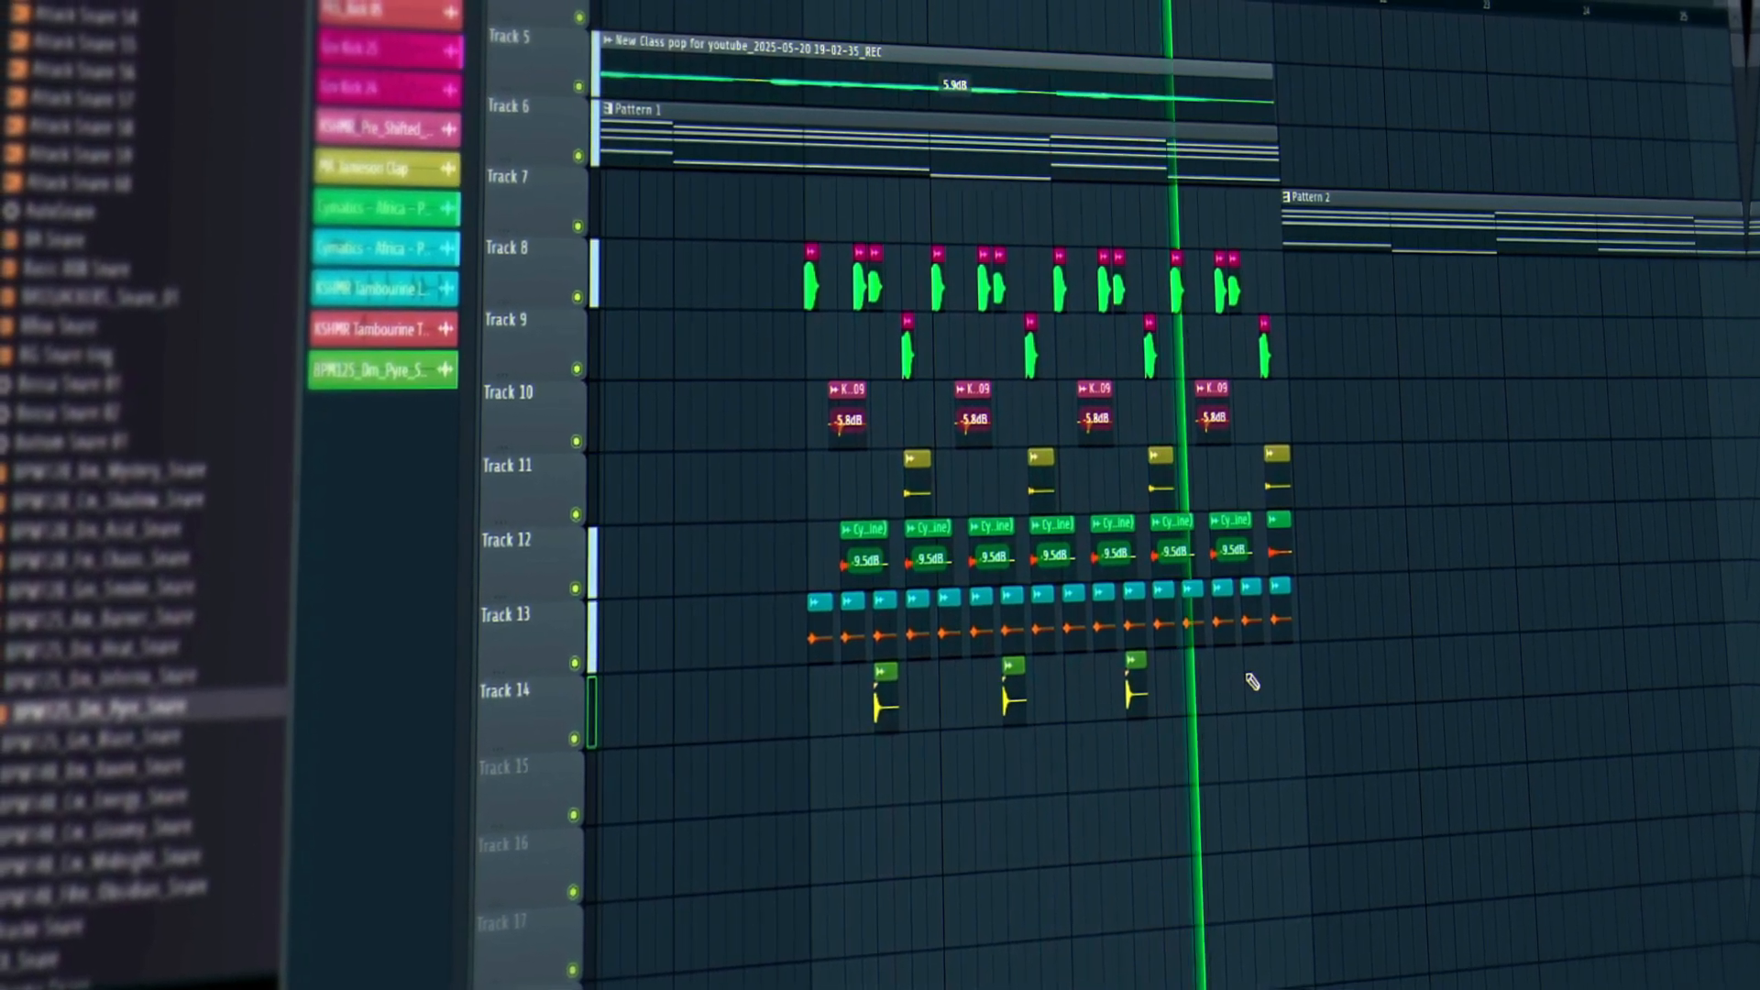
left_click(1245, 695)
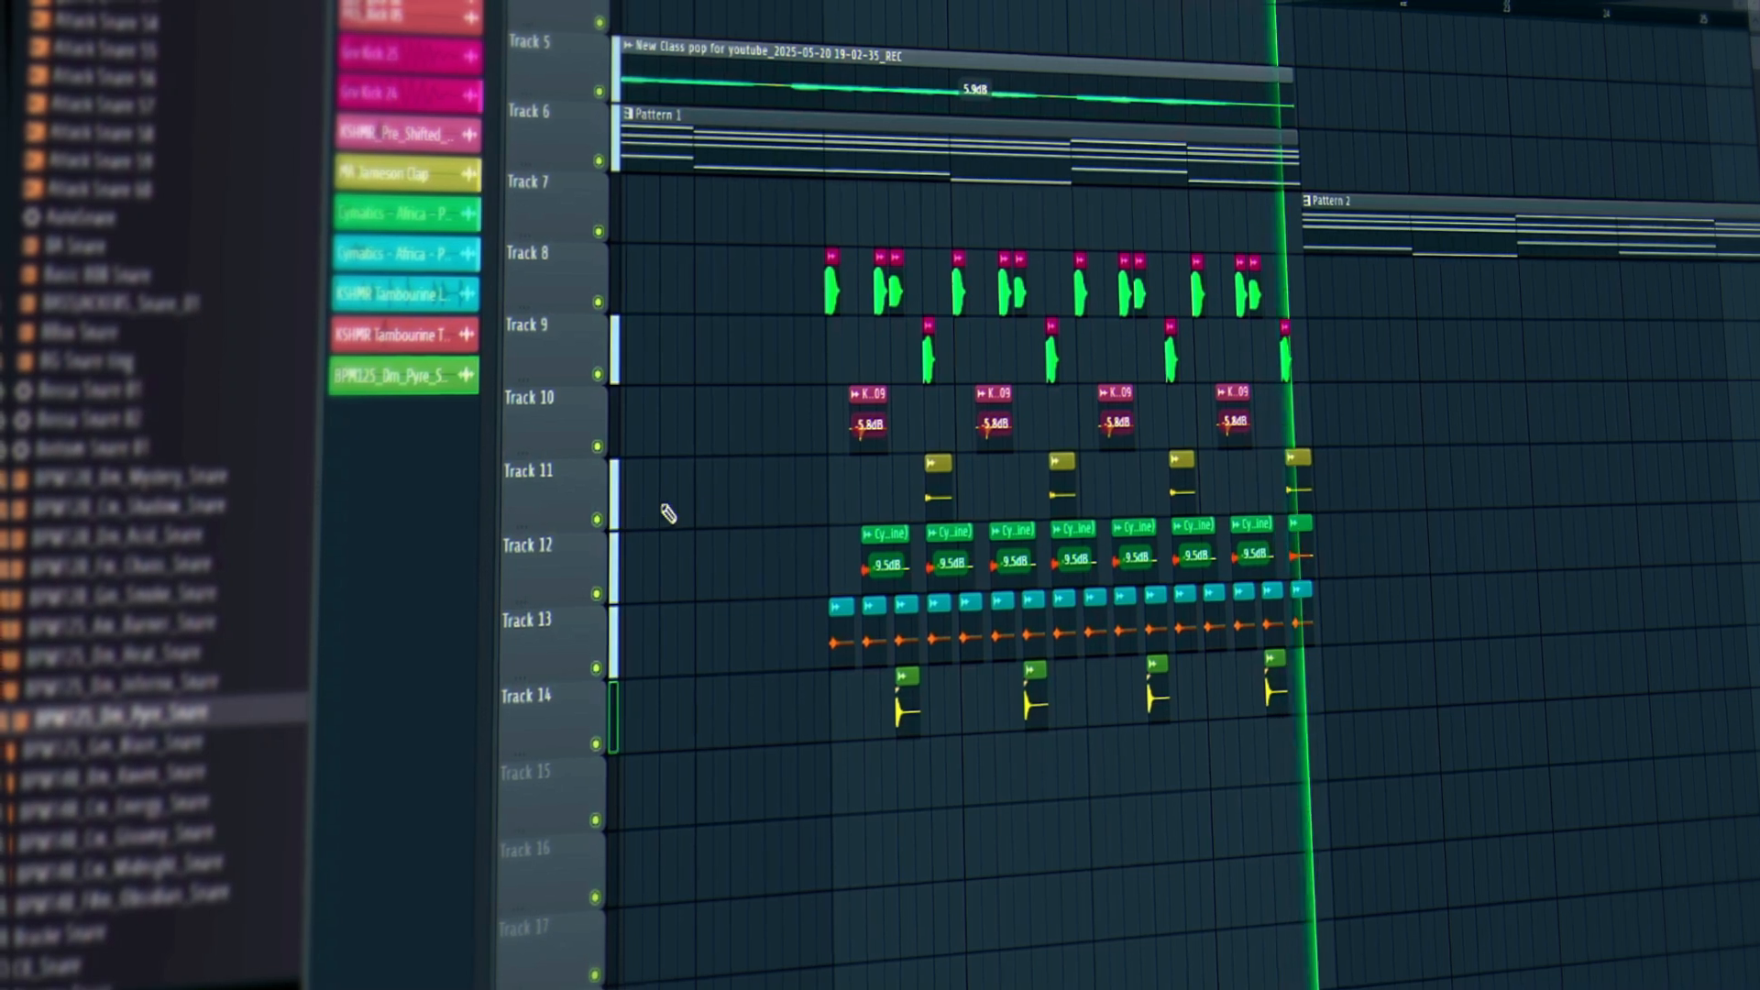
left_click(588, 518)
key("space")
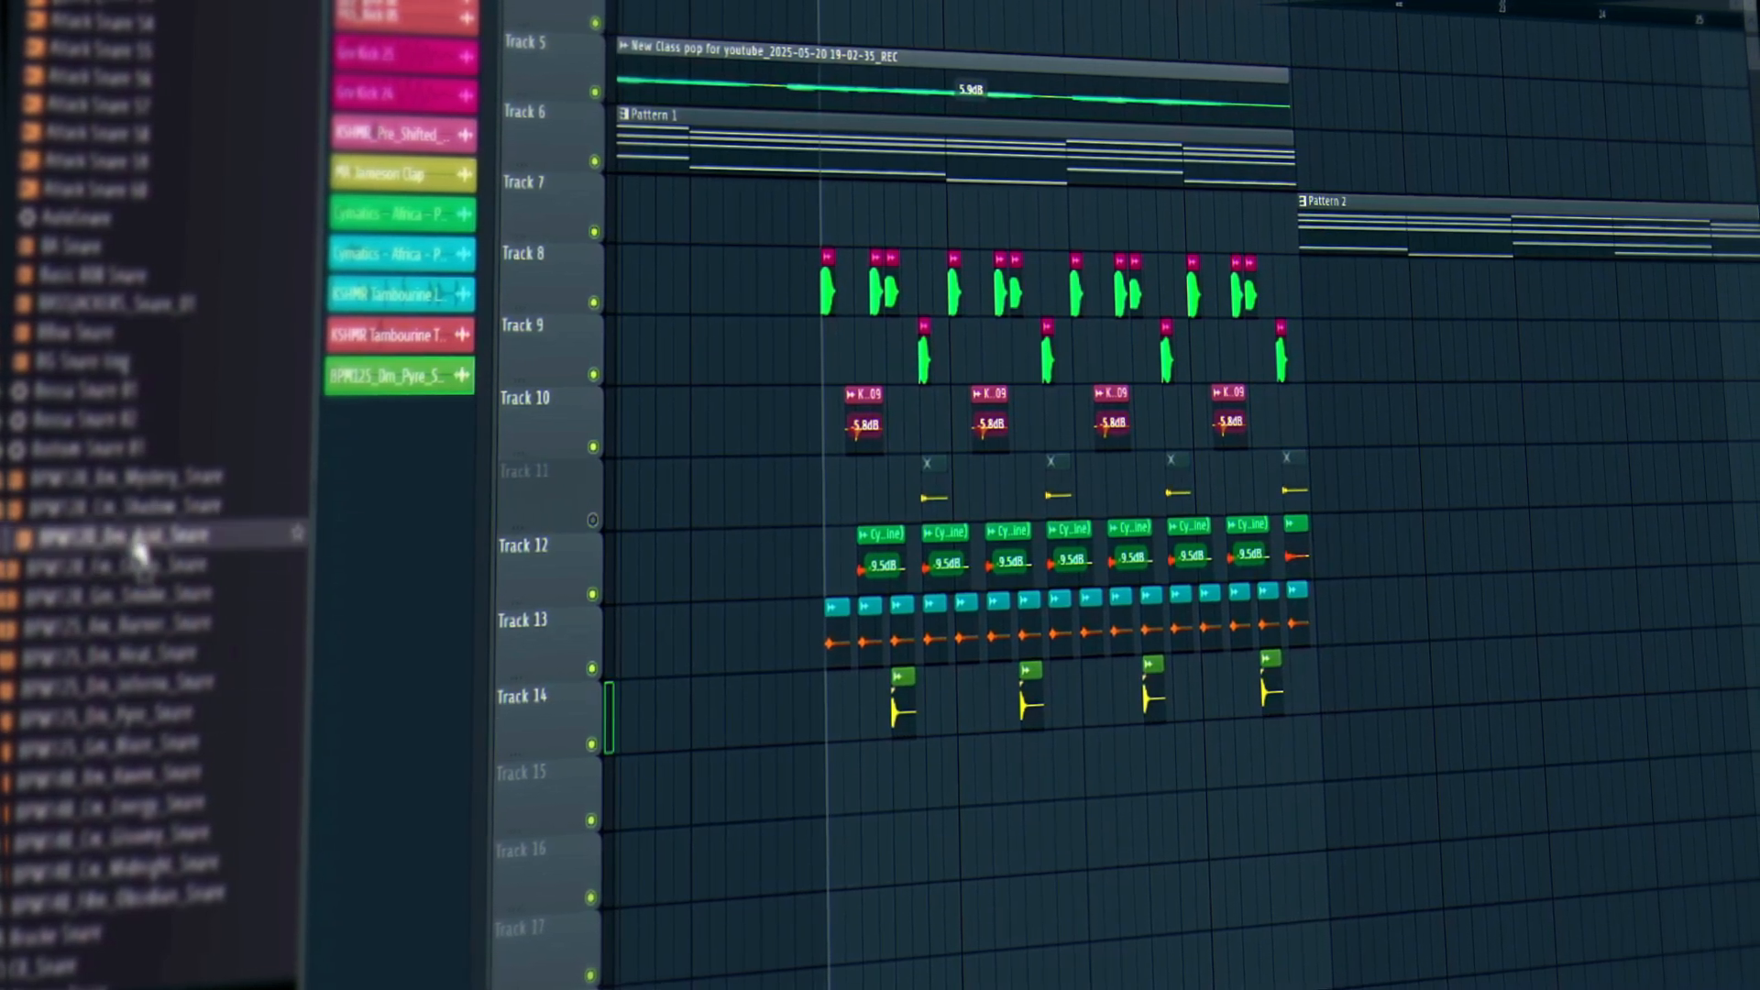
Swap the Track 11 clap sample for BPM120_Dm_Acid_Snare, unmute Track 11 and select its clips.
double_click(930, 496)
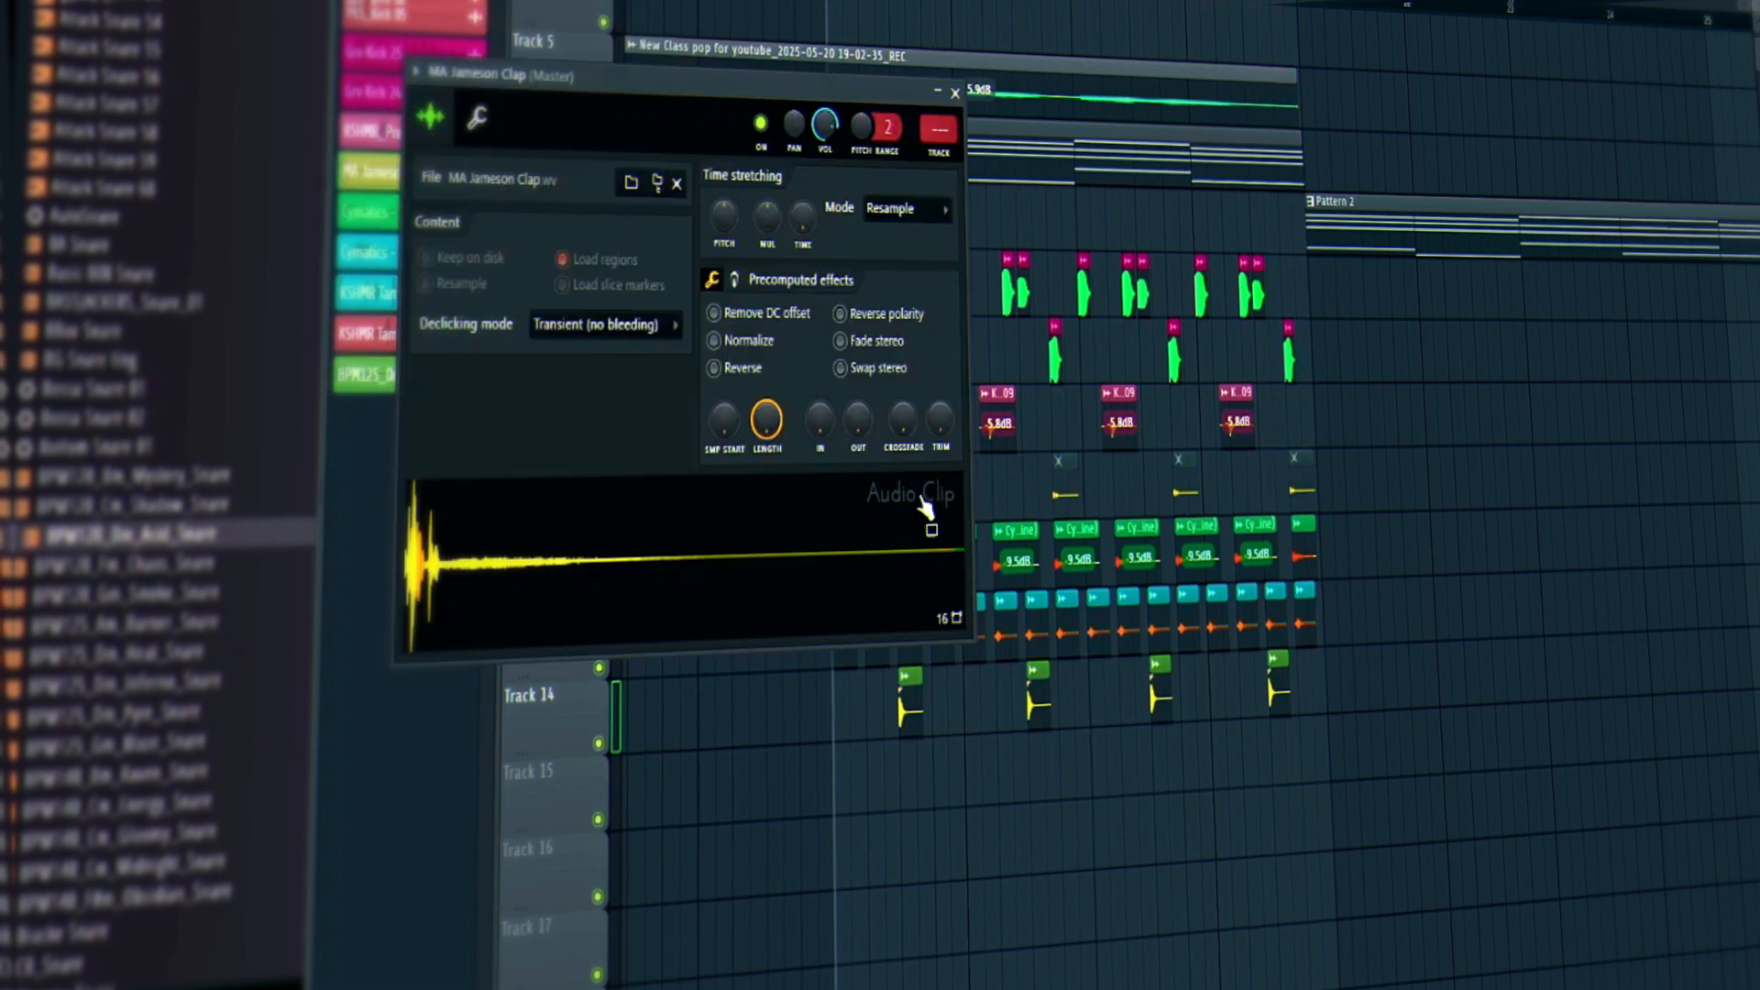
left_click_drag(196, 535, 532, 570)
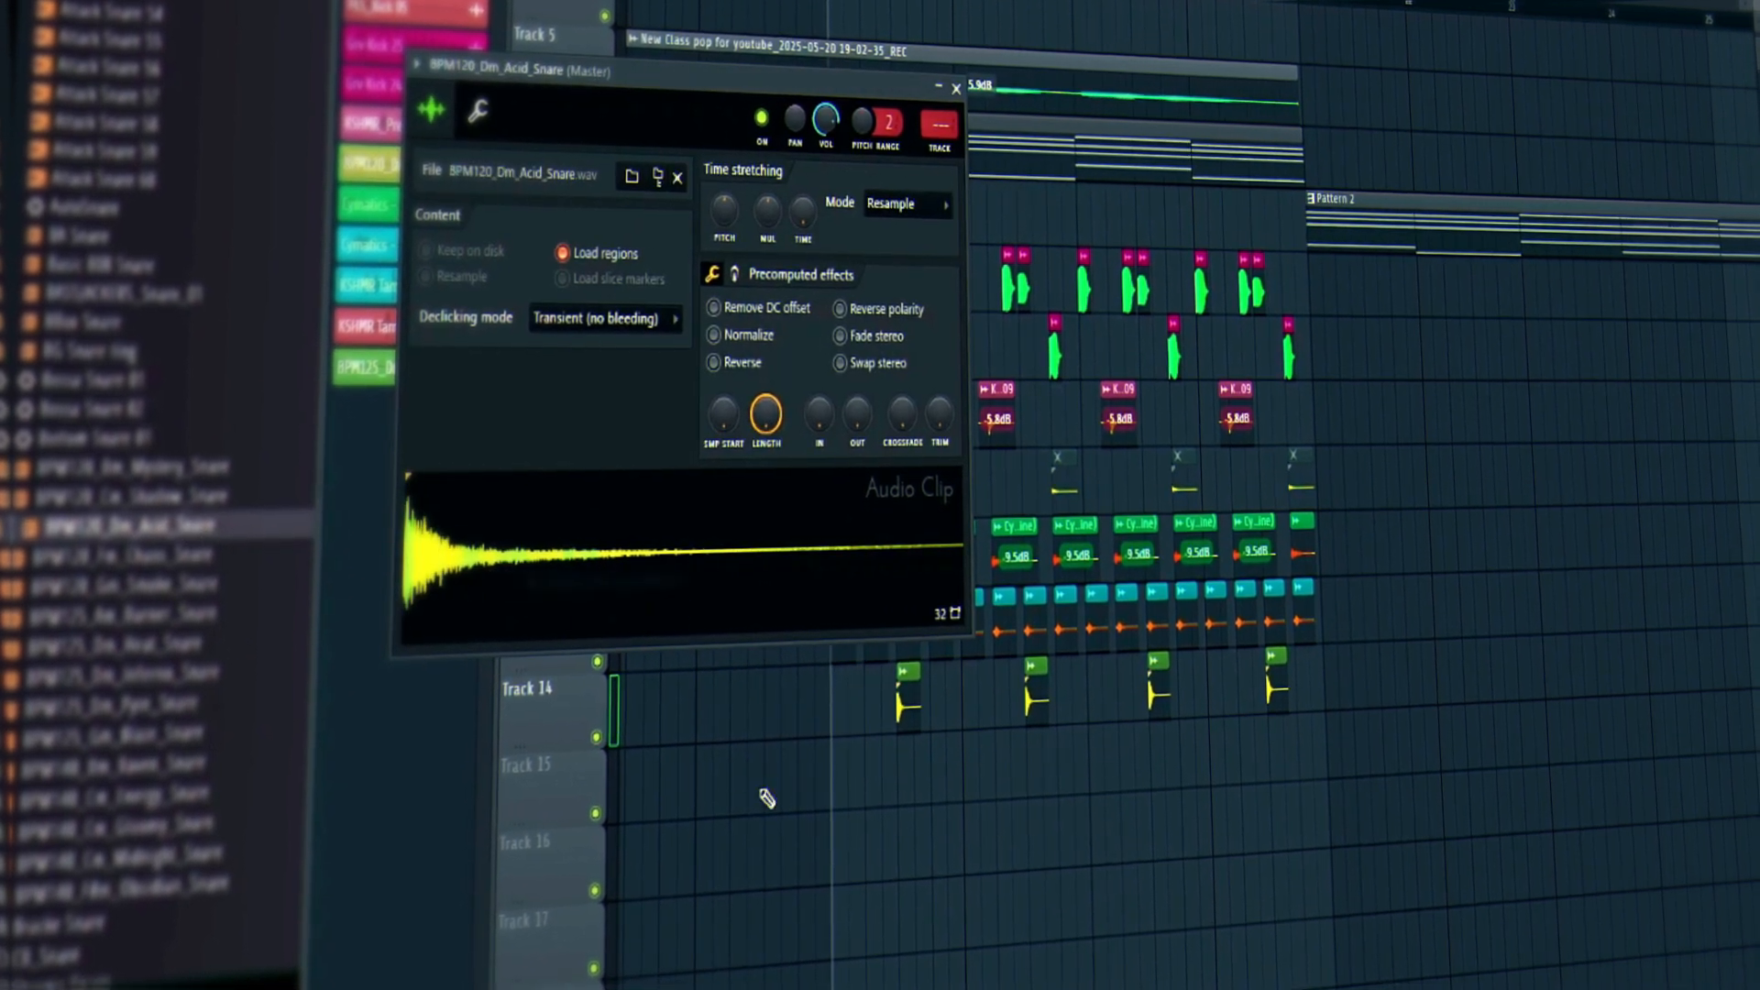
key("space")
left_click(956, 89)
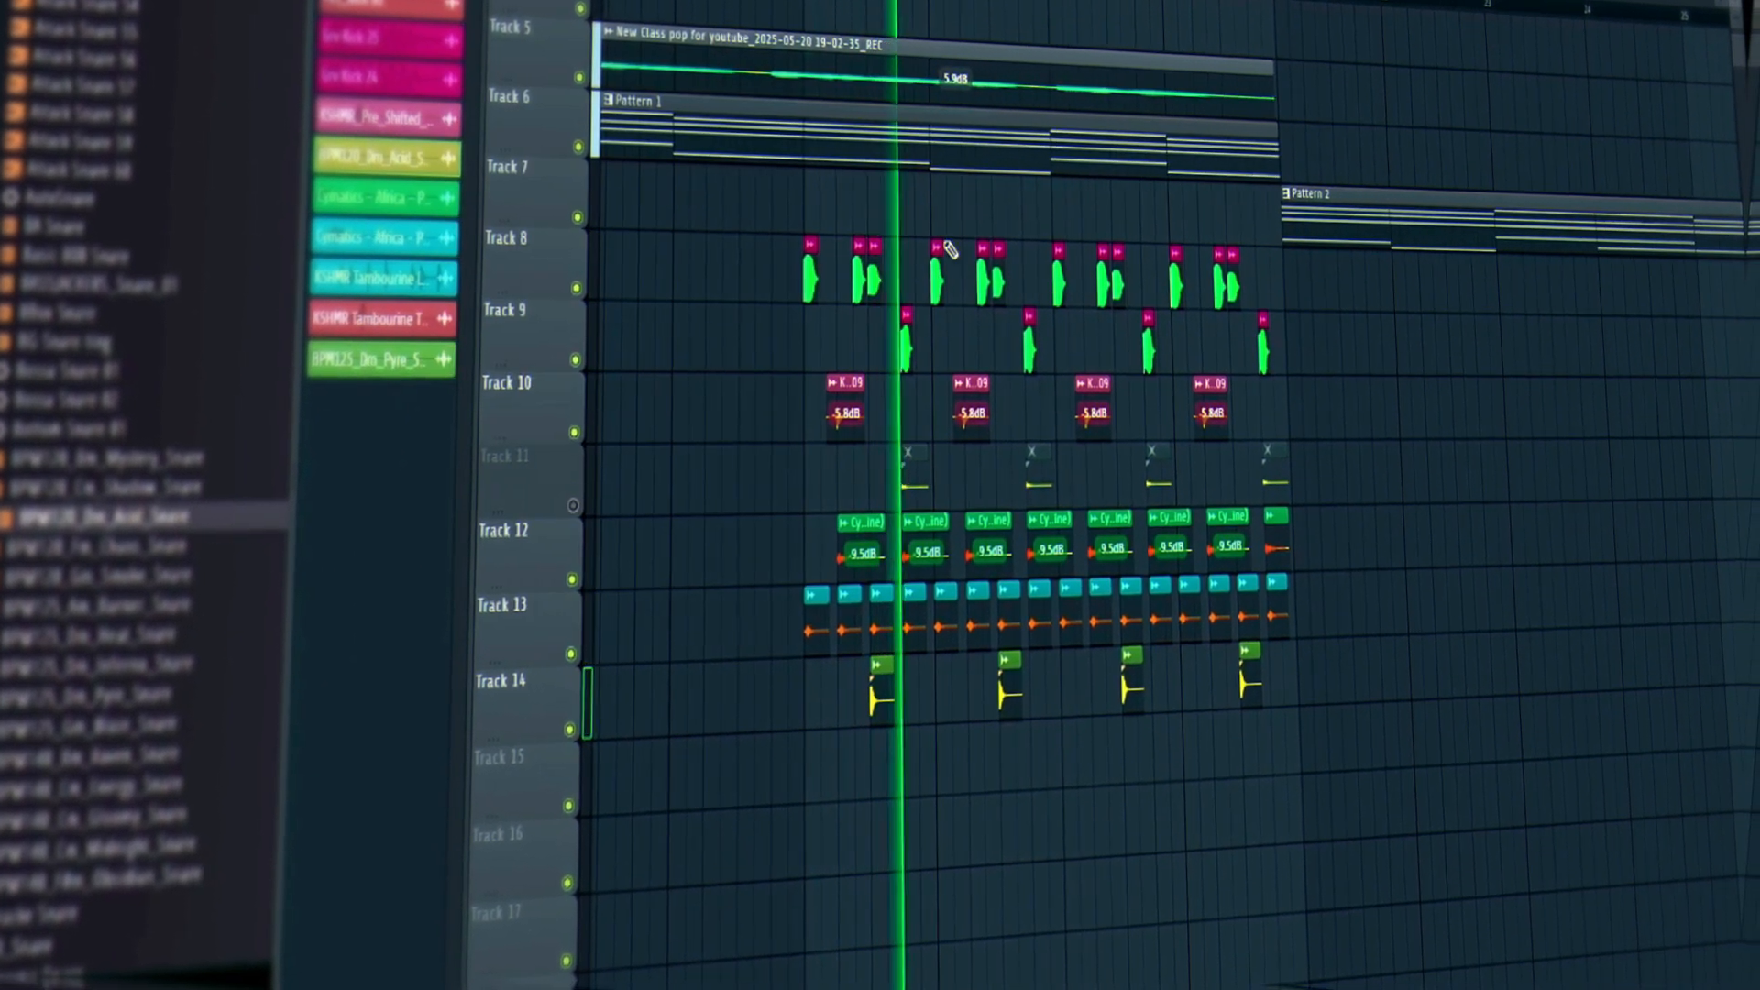
left_click(574, 505)
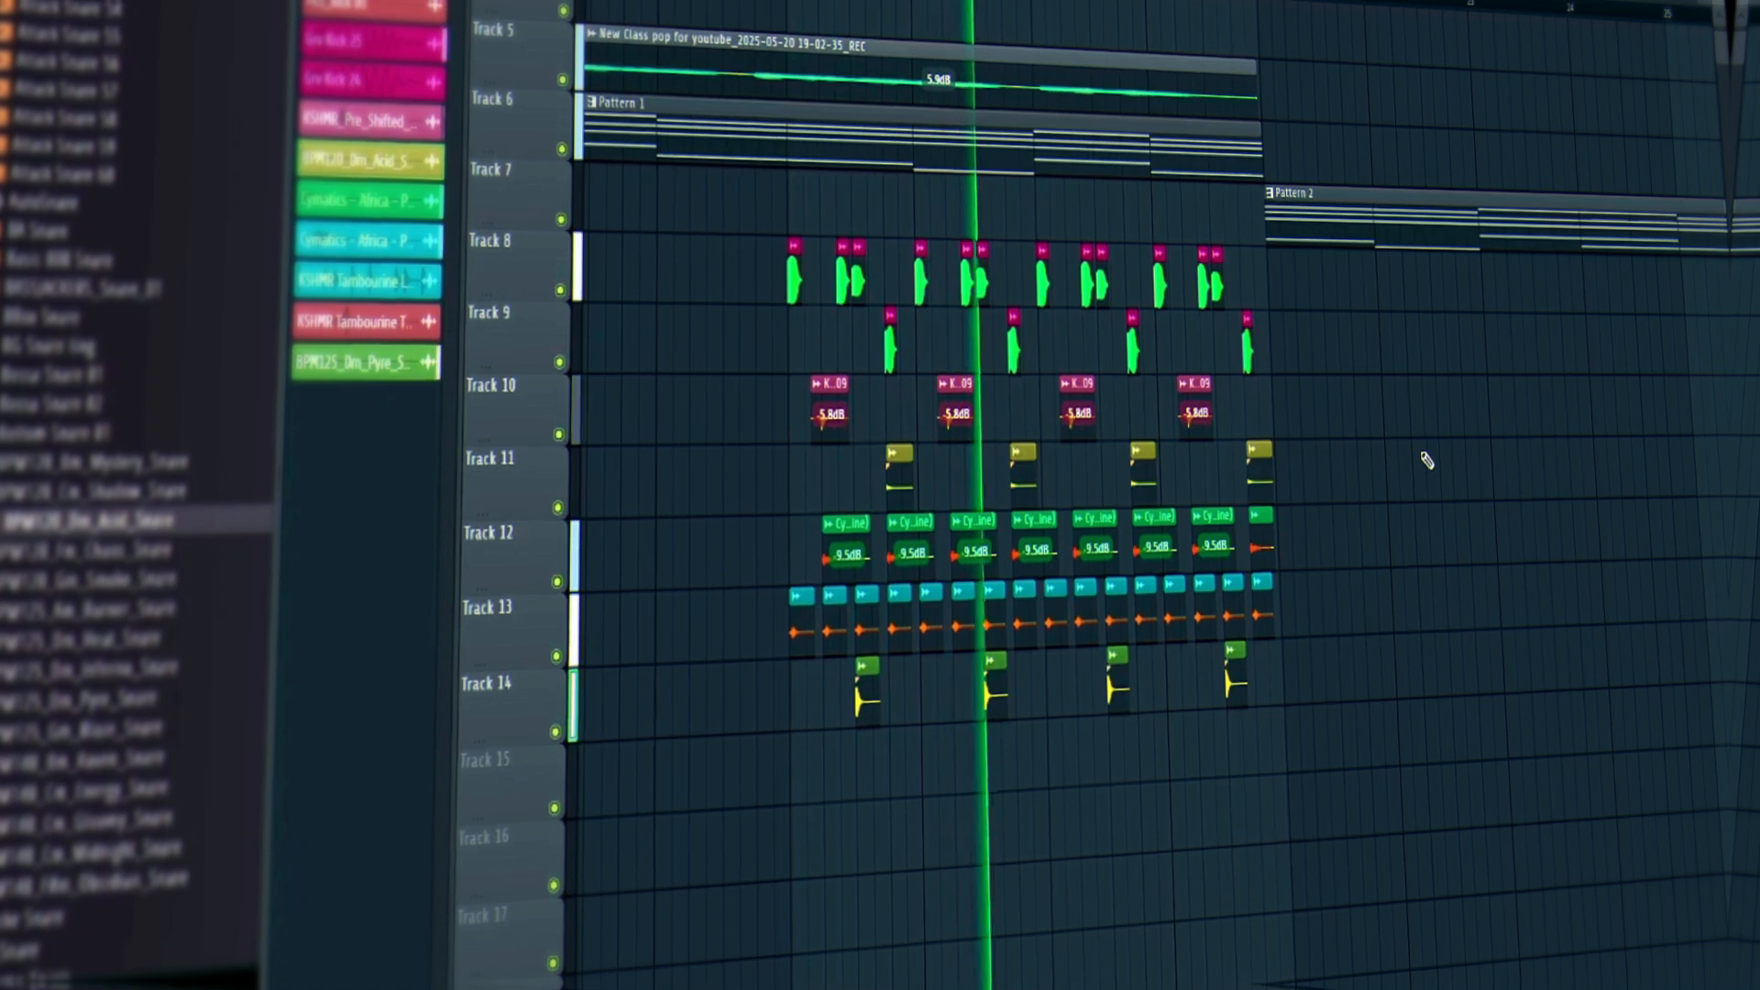
left_click_drag(1298, 479, 902, 497)
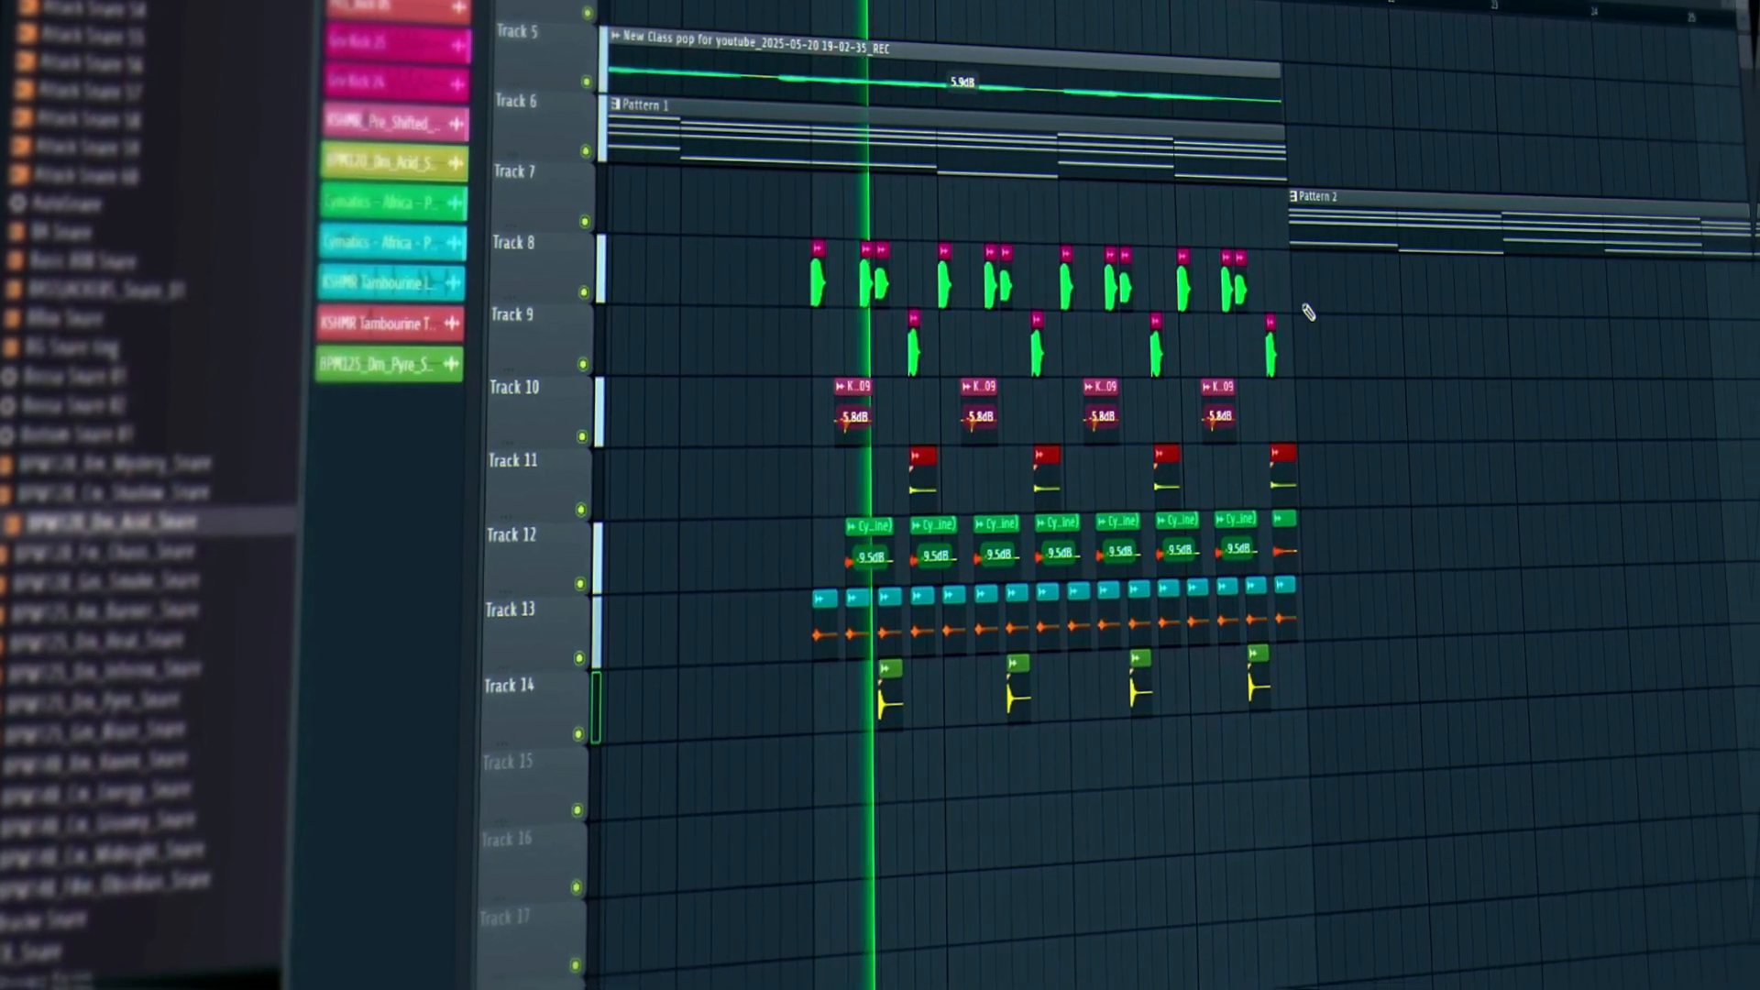
Inspect the Grv Kick 25 clip's settings, then play from the beginning.
double_click(806, 280)
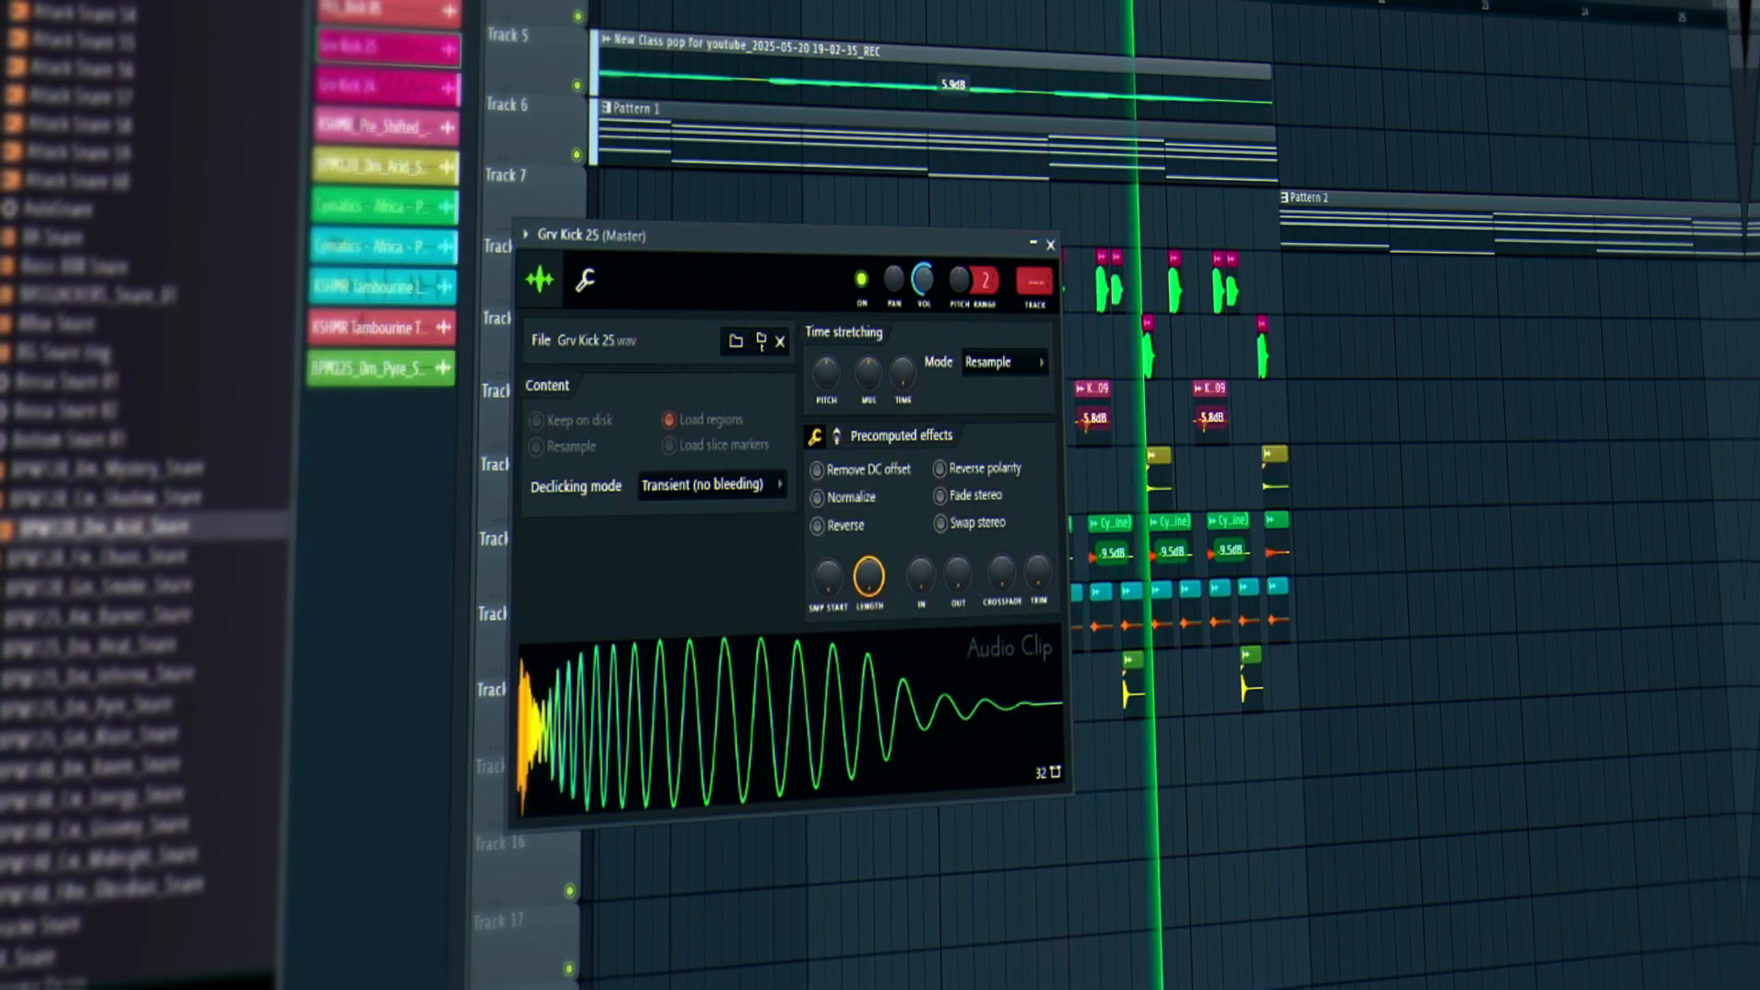
left_click(1051, 245)
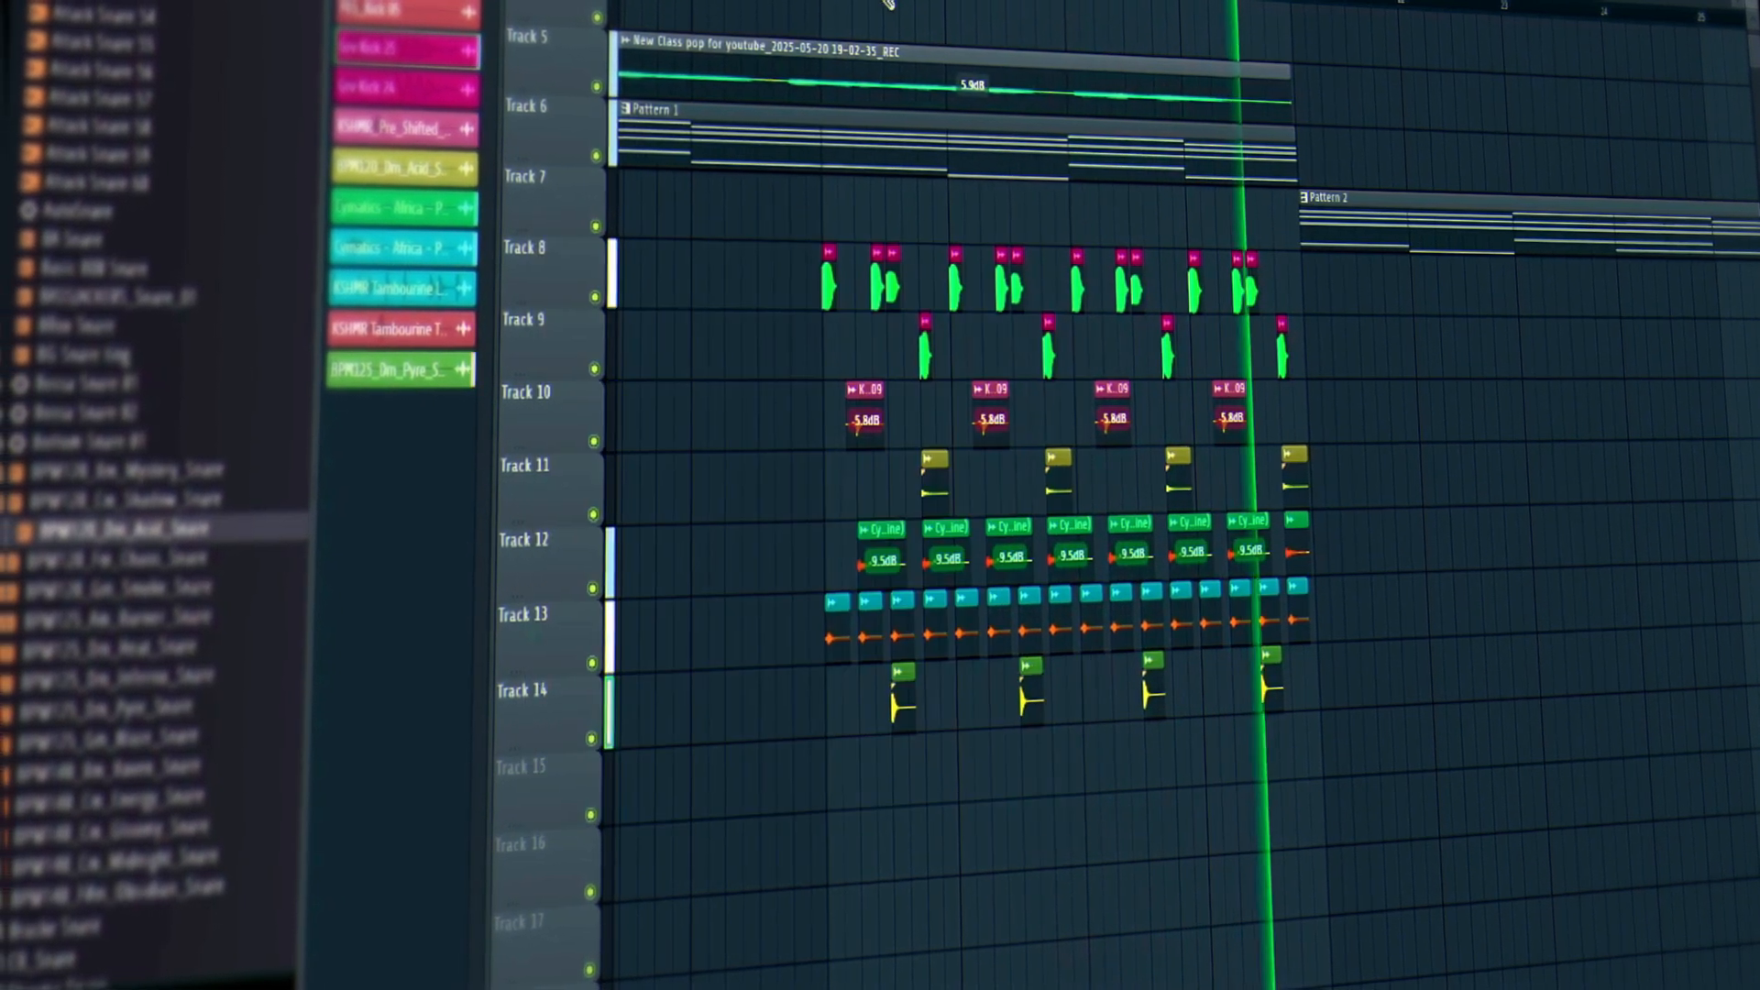
scroll(887, 4, "down", 3)
scroll(887, 4, "up", 1)
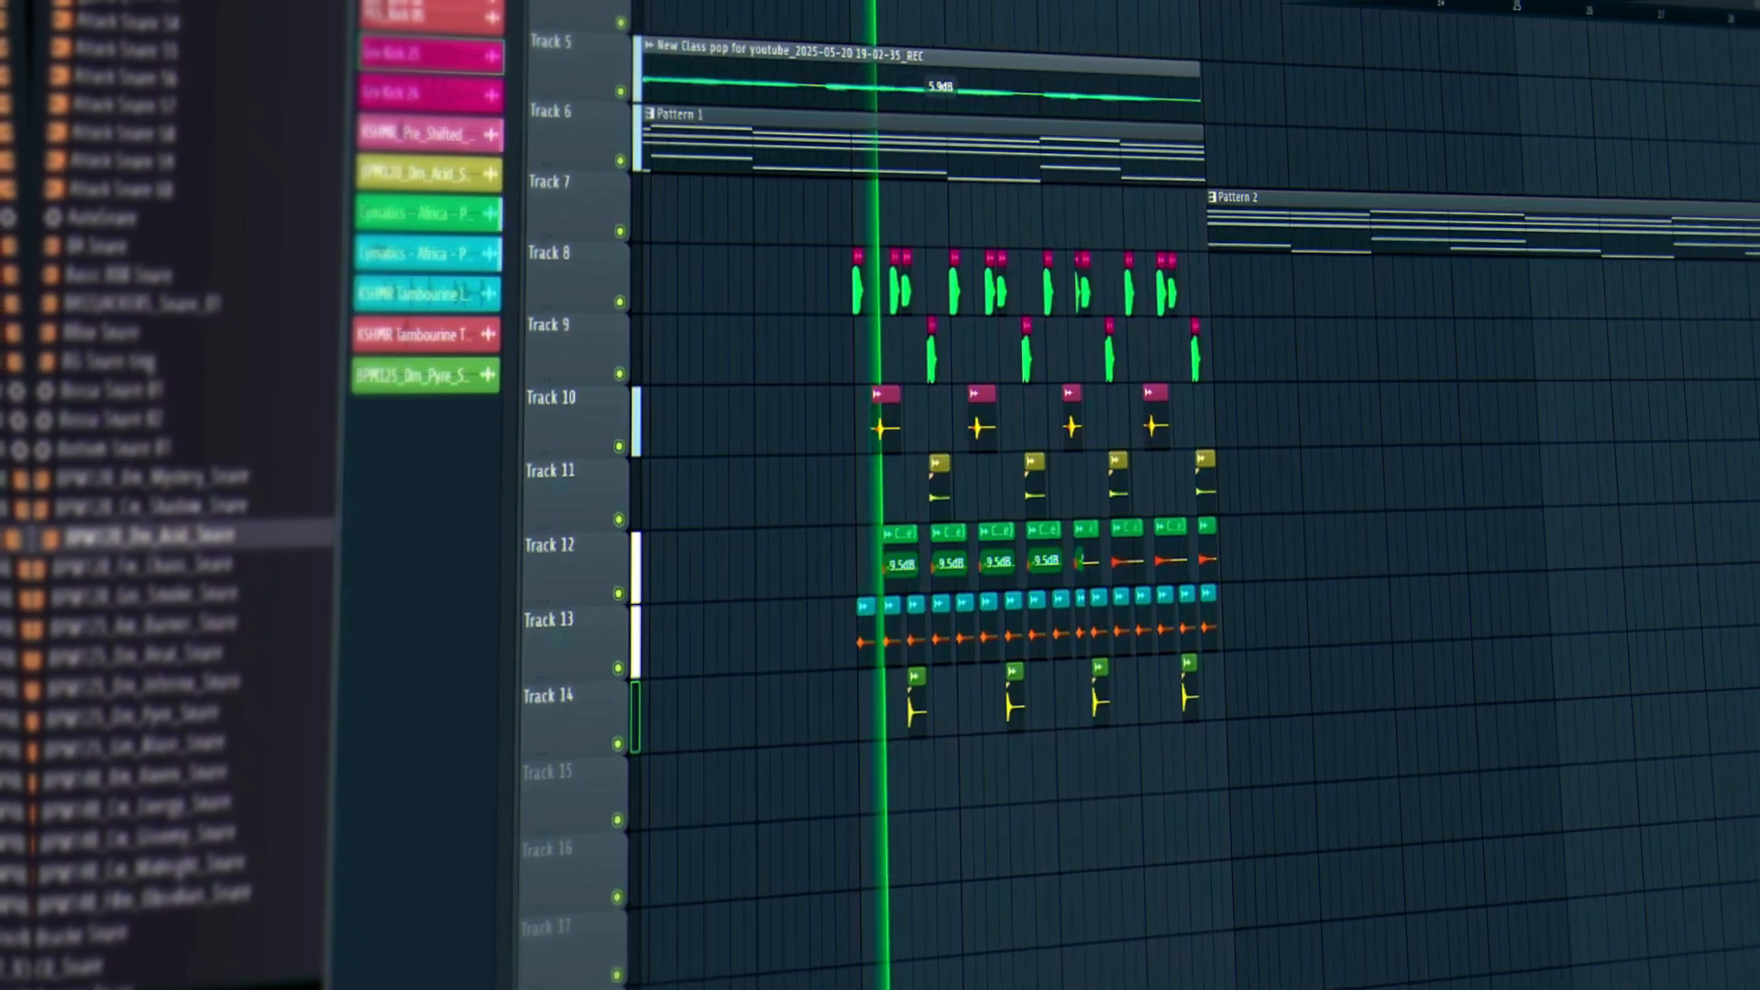
scroll(888, 3, "up", 4)
key("space")
key("space")
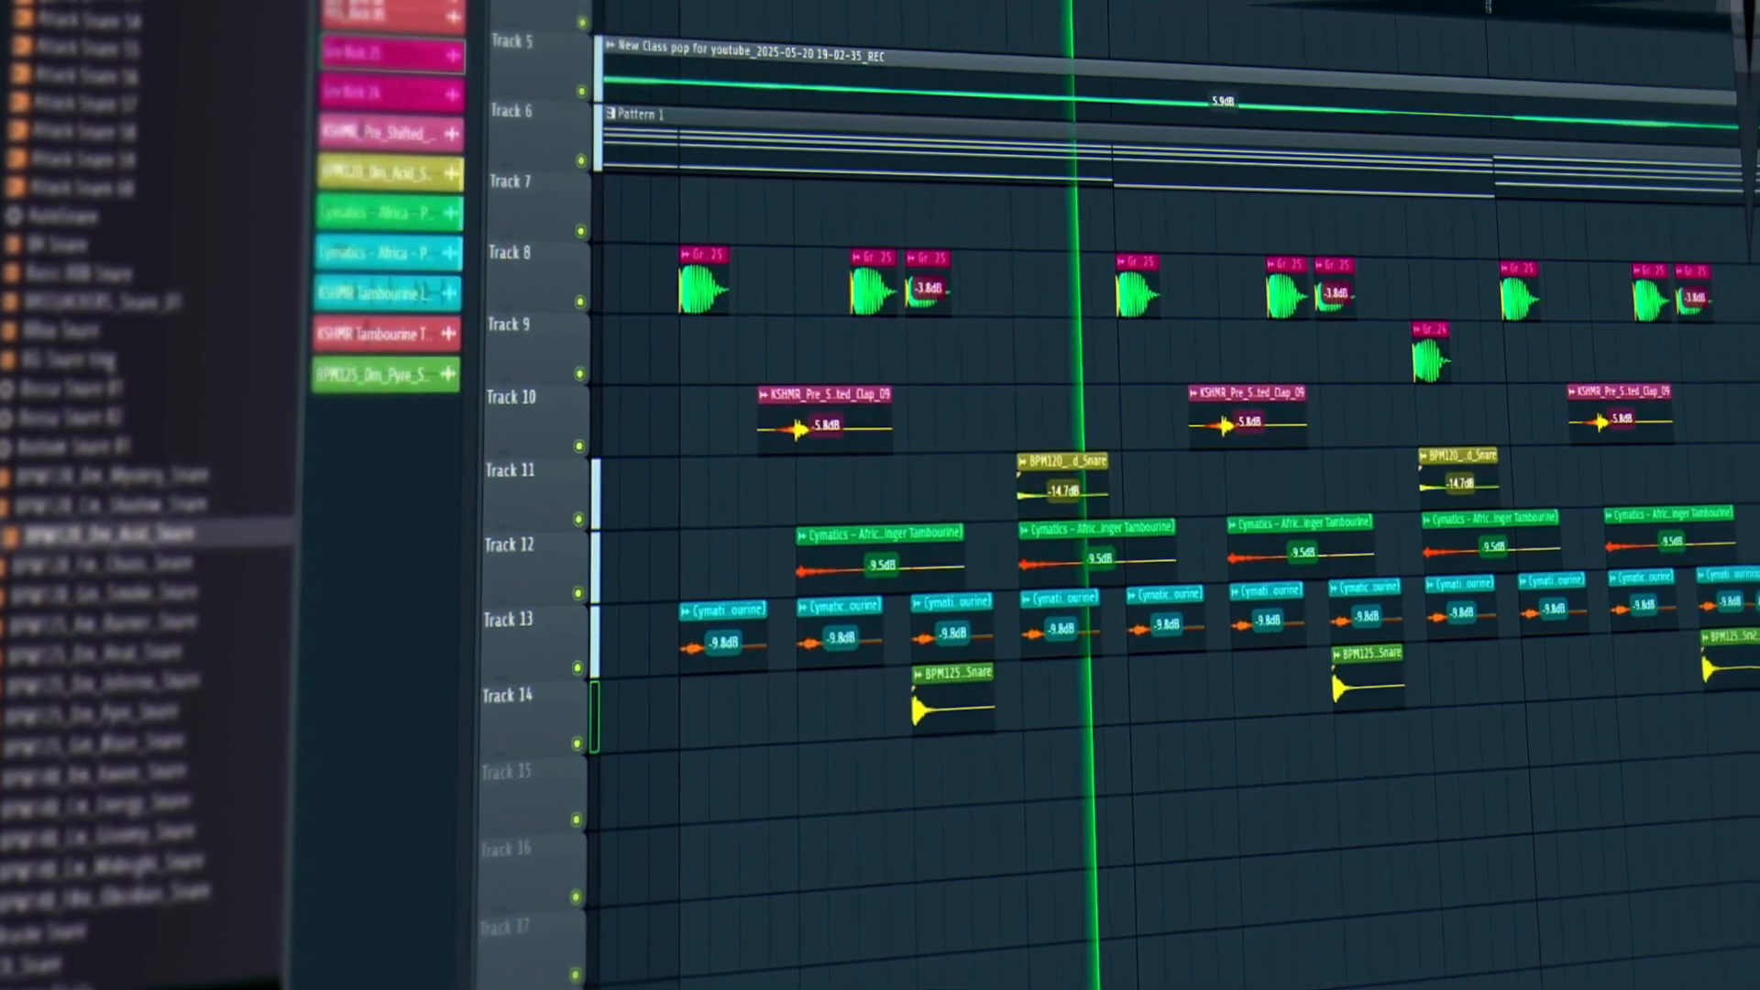
Delete the Gr 24 clip from Track 9 and paint another kick clip on Track 8.
right_click(1425, 362)
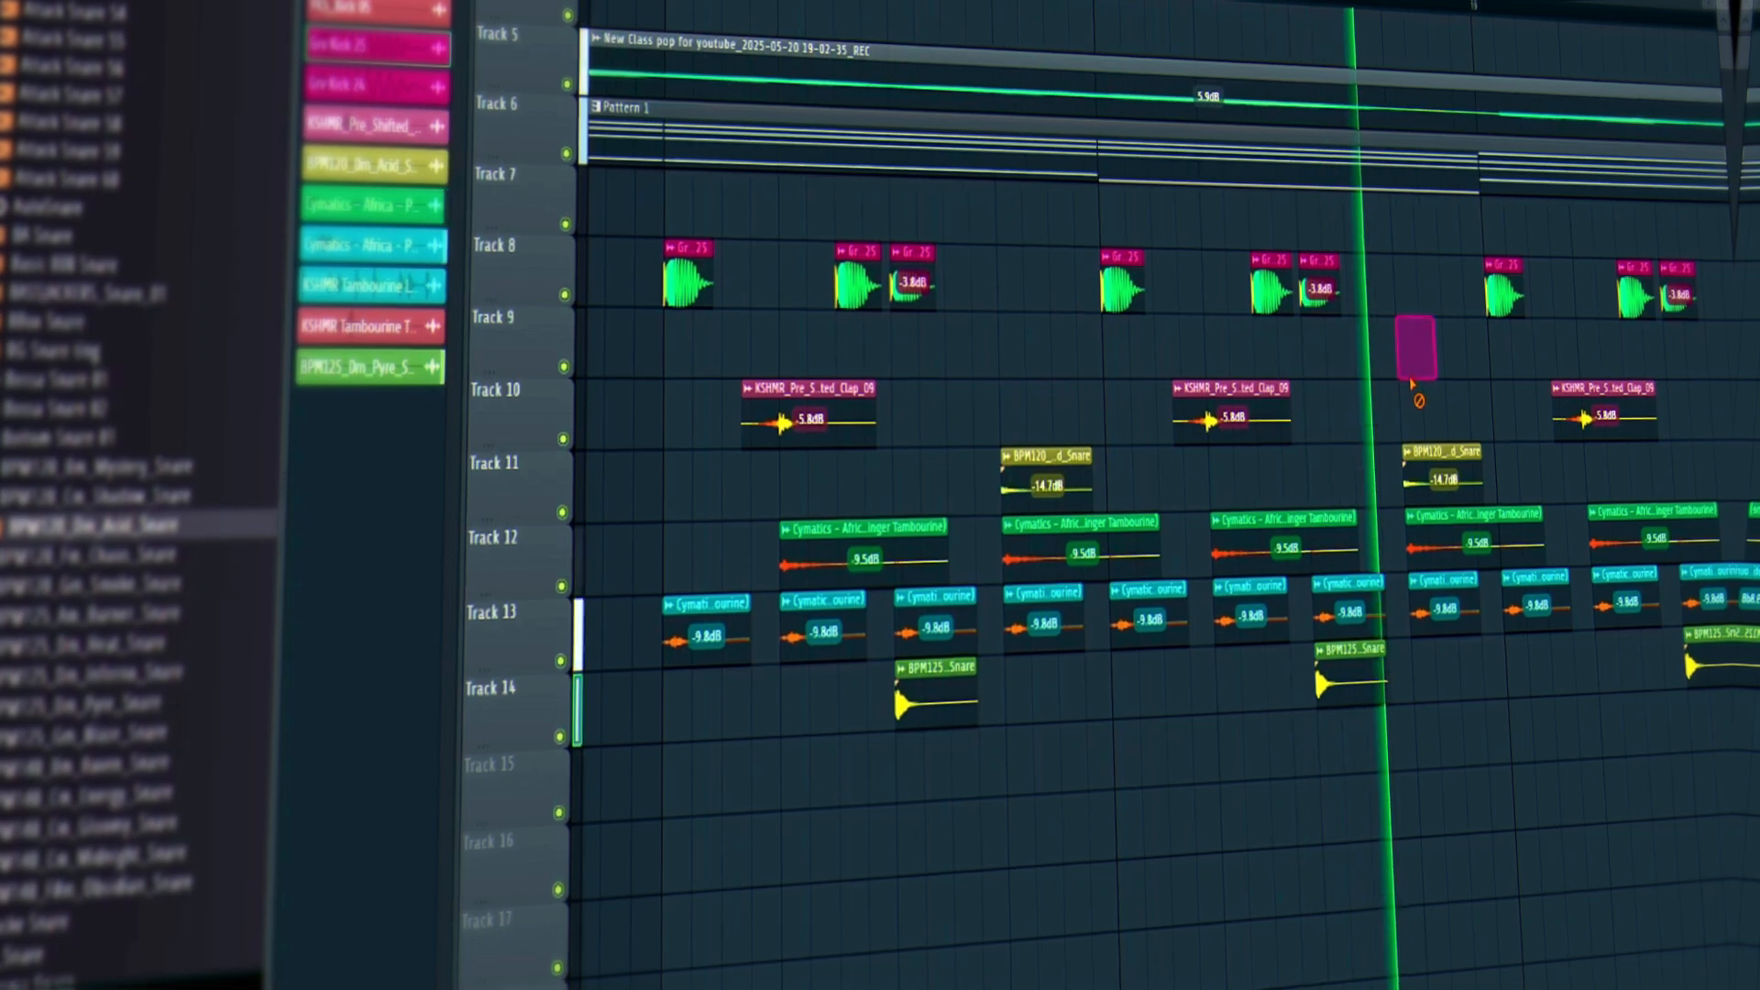
key("space")
scroll(1153, 6, "down", 3)
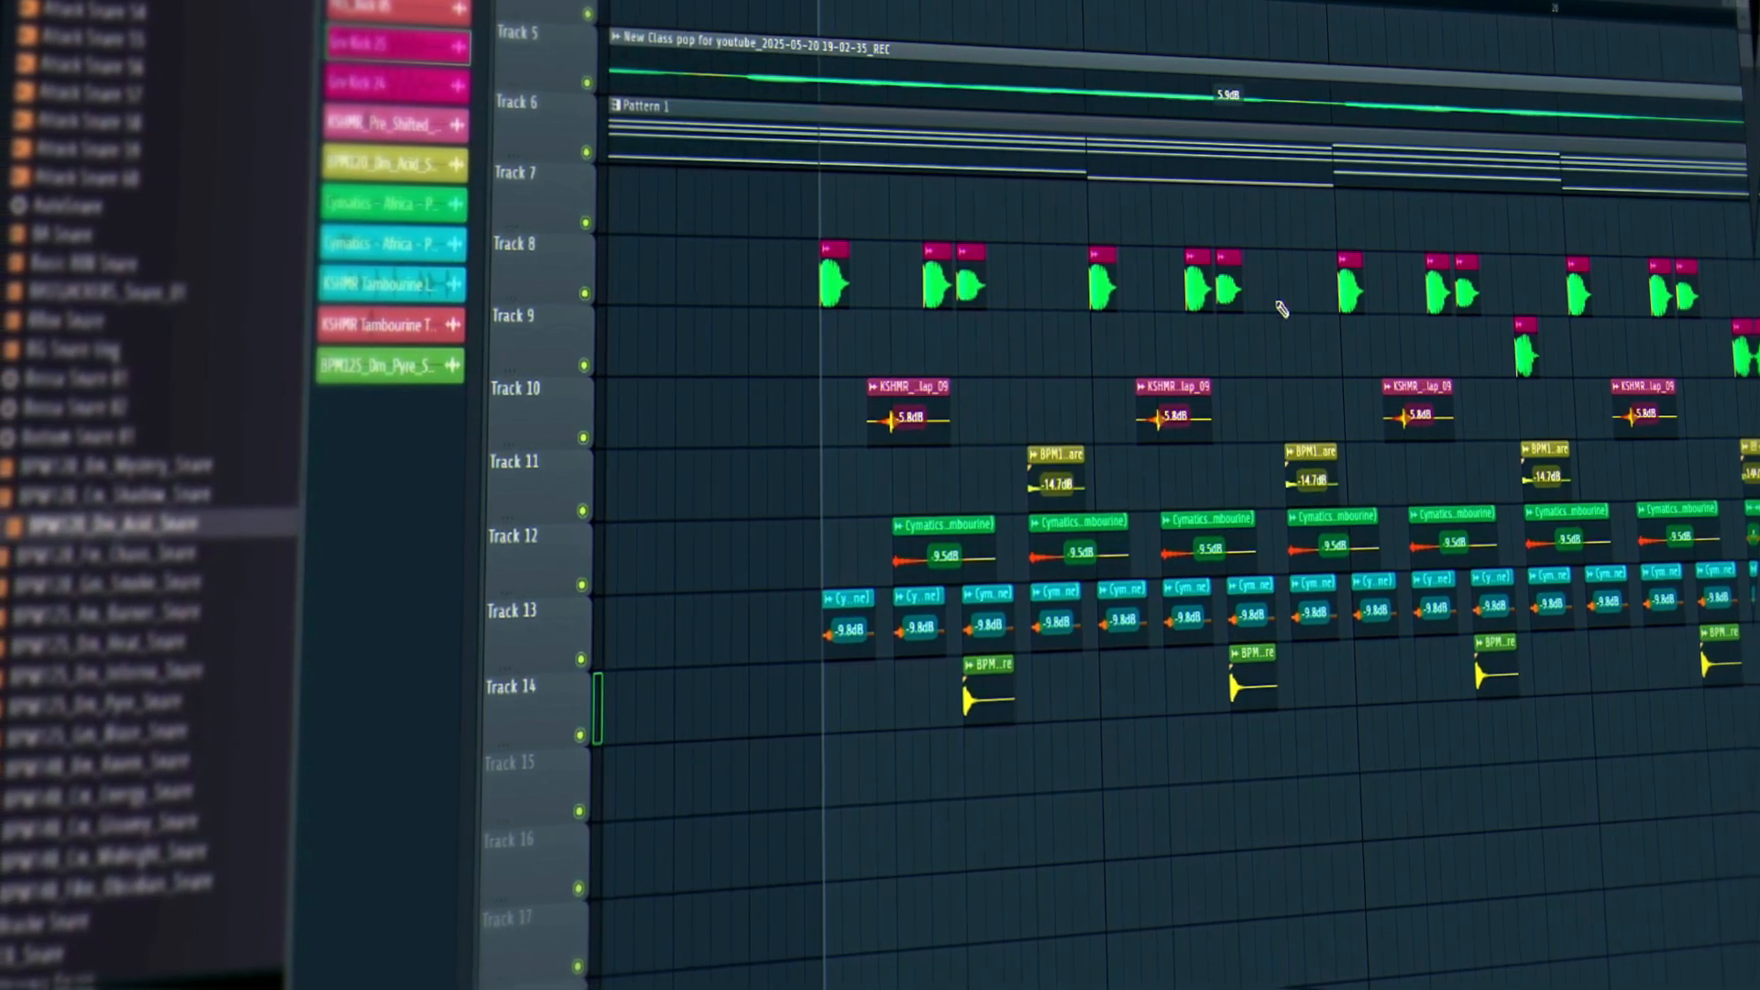
left_click(1325, 294)
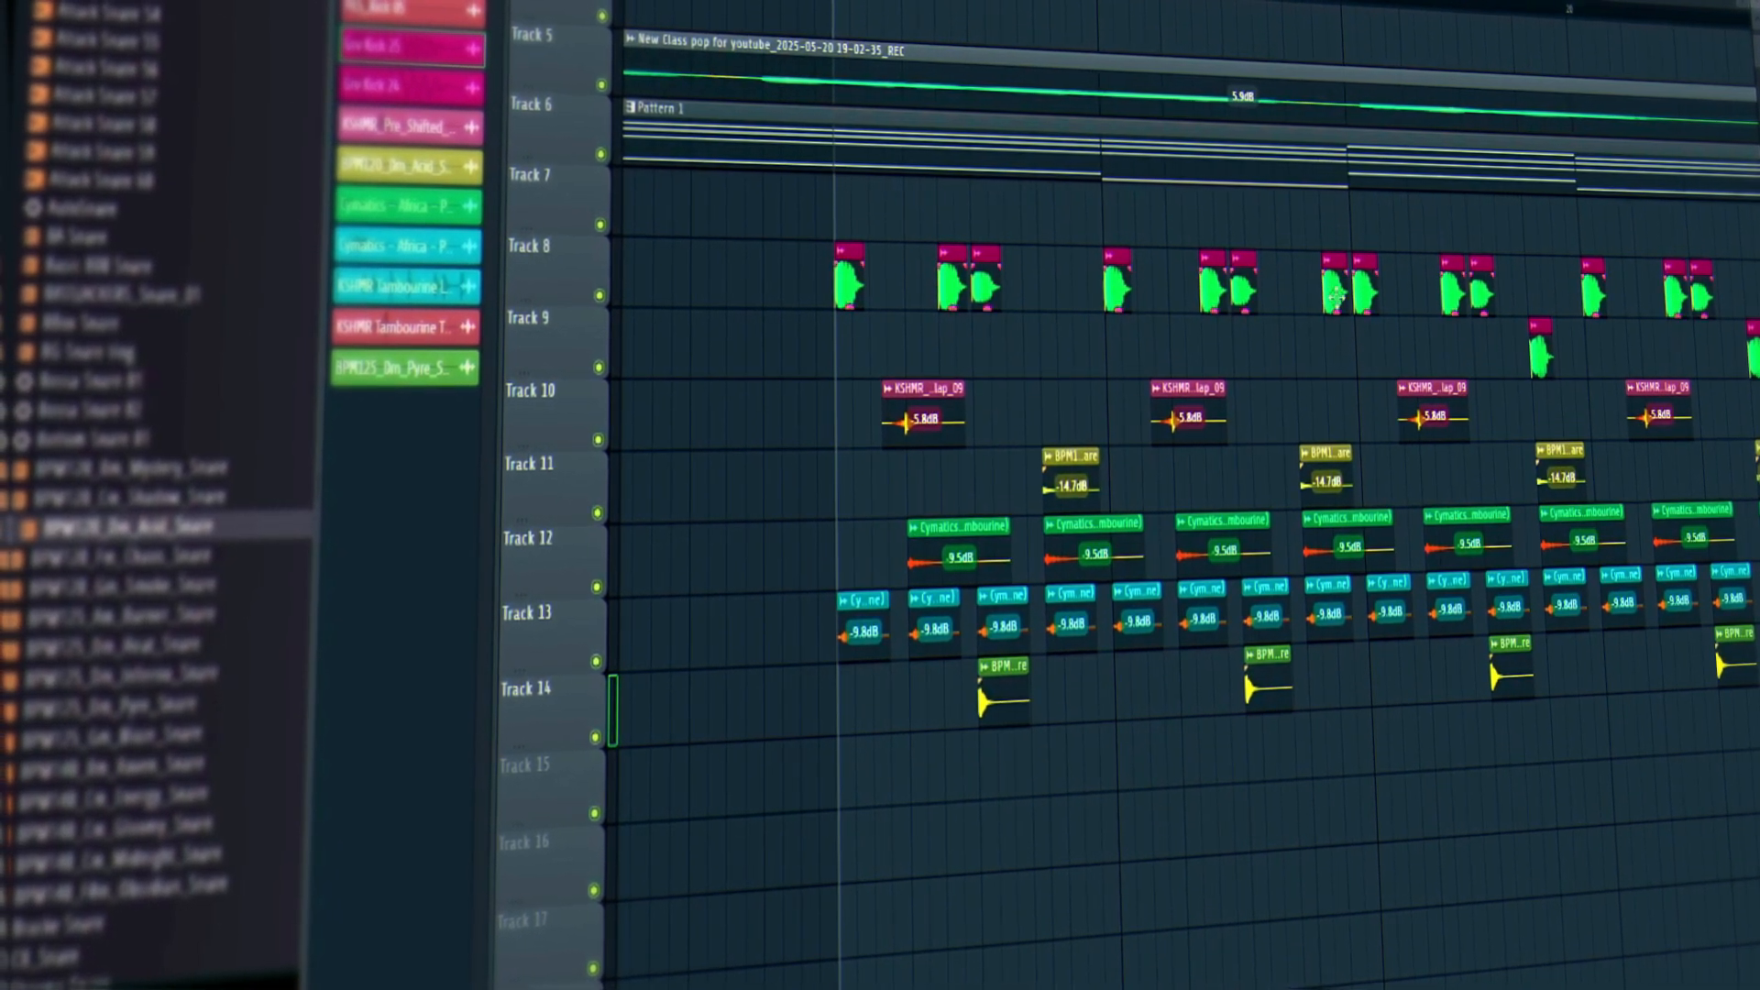
key("space")
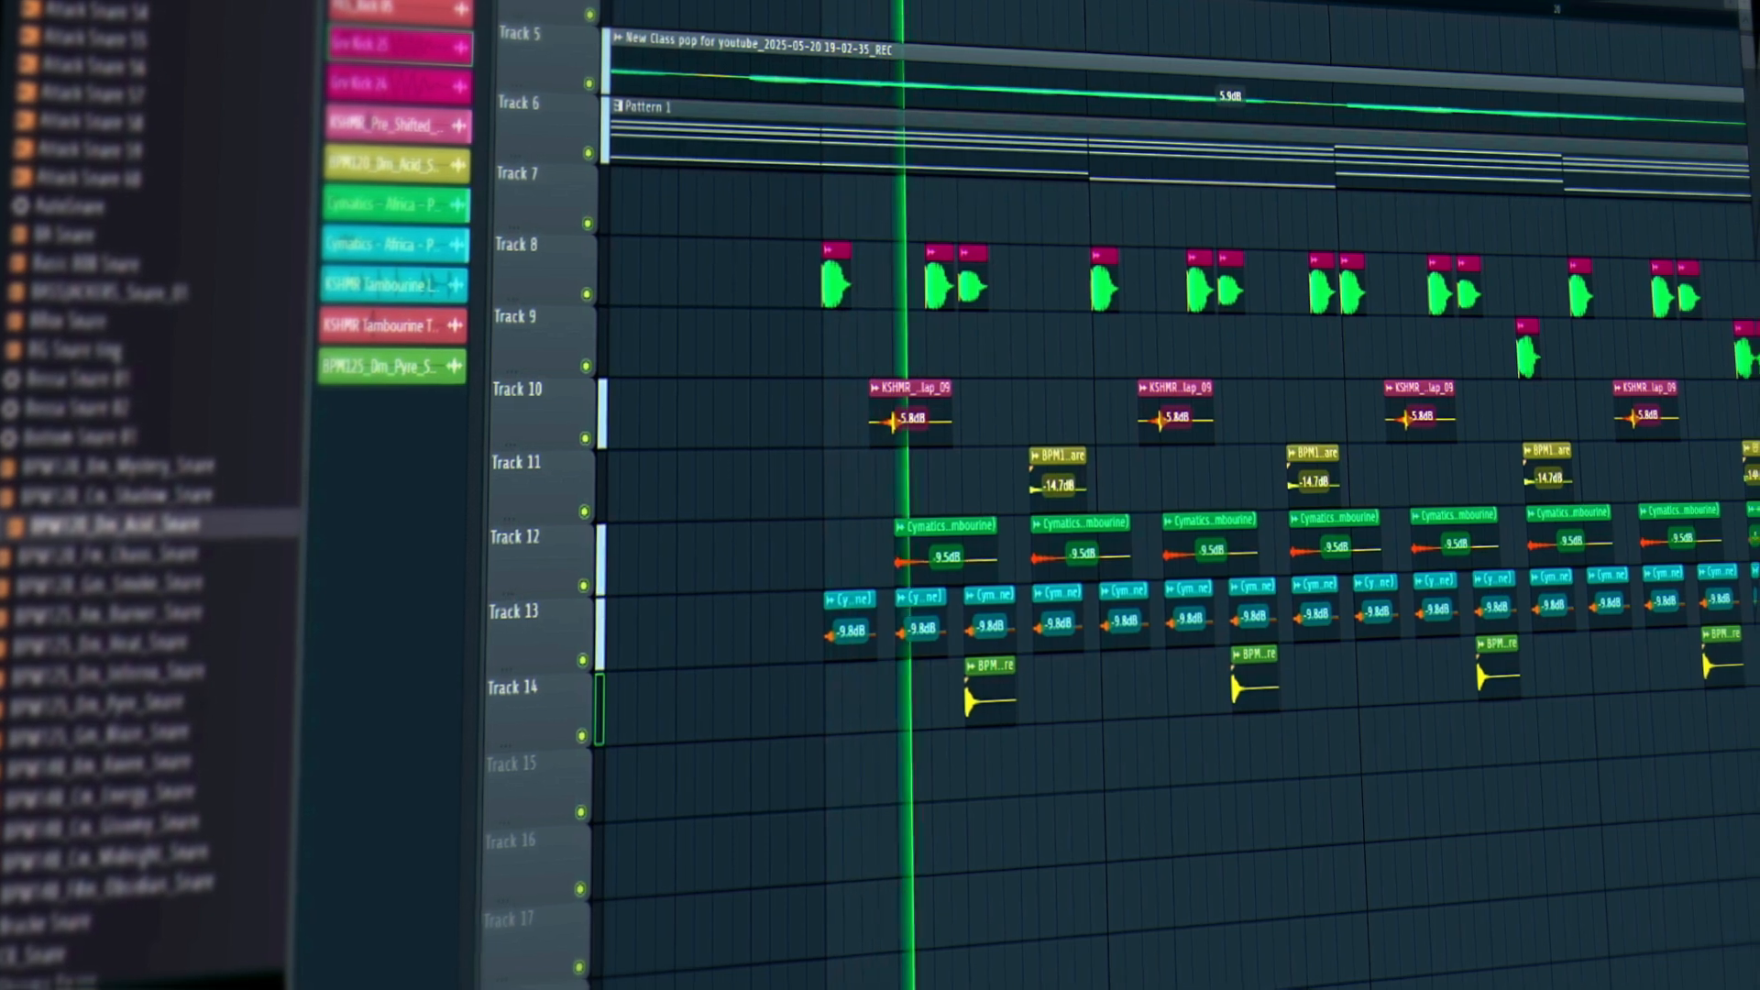
scroll(1172, 3, "right", 2)
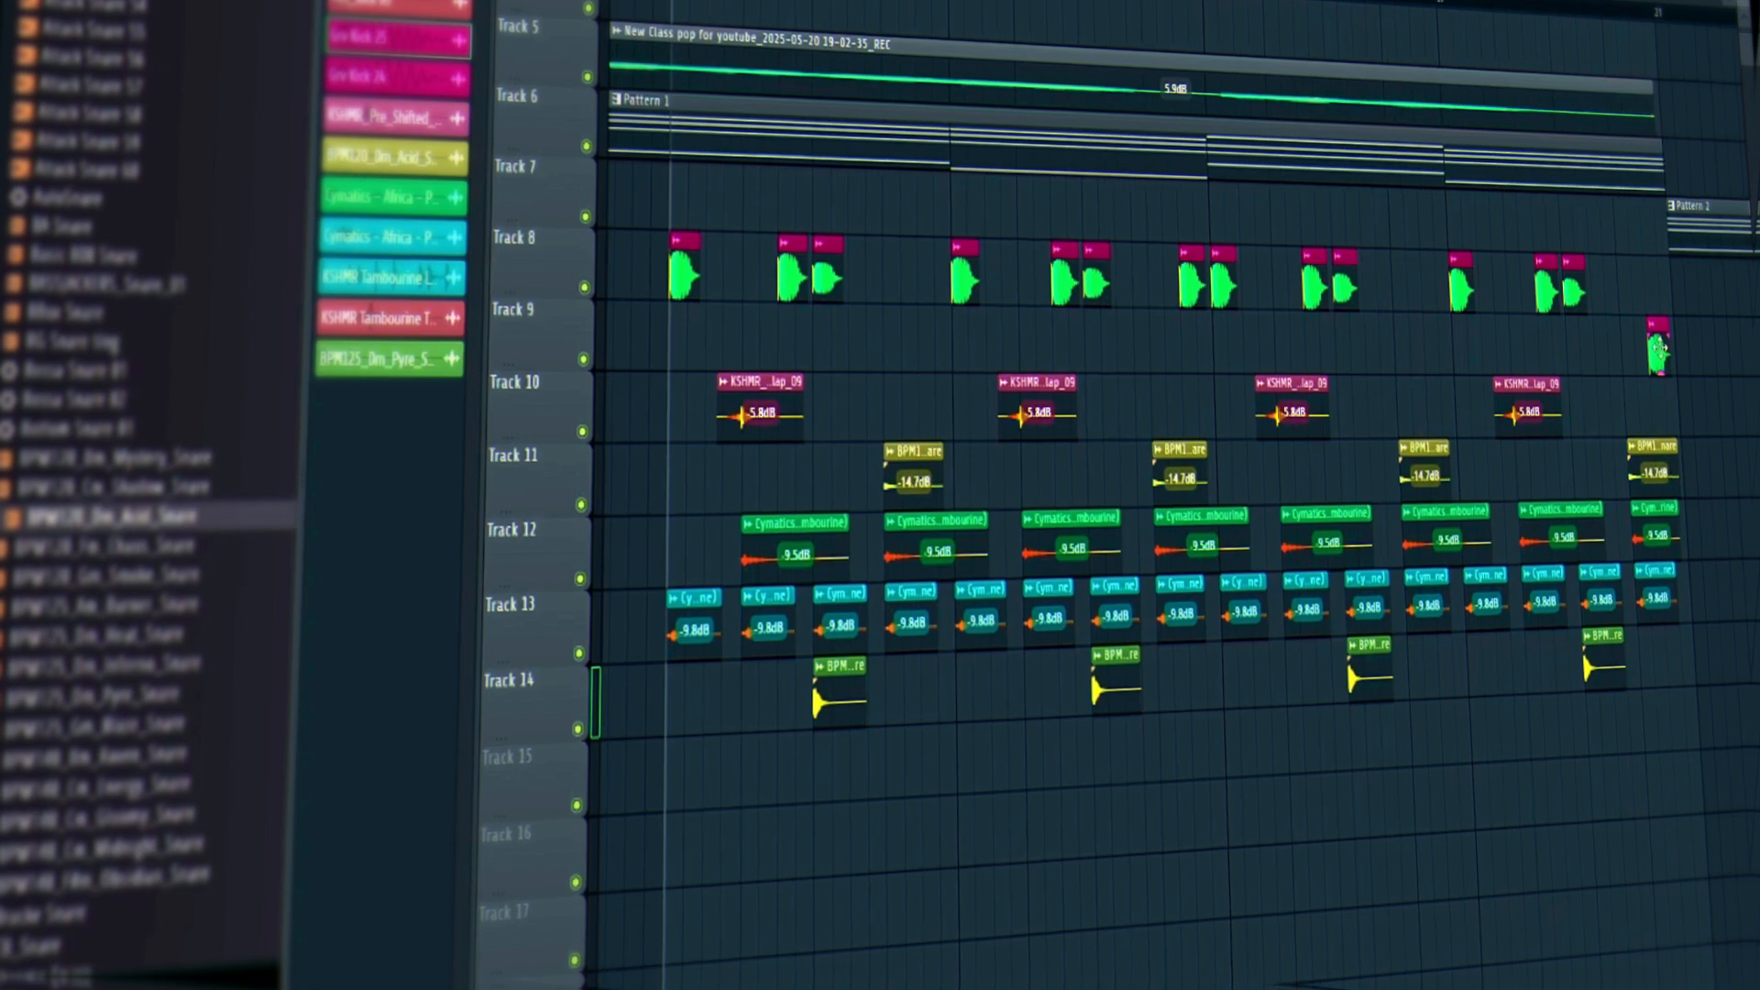
Move the lone kick clip up into line with the other kick clips.
left_click_drag(1648, 364, 1647, 293)
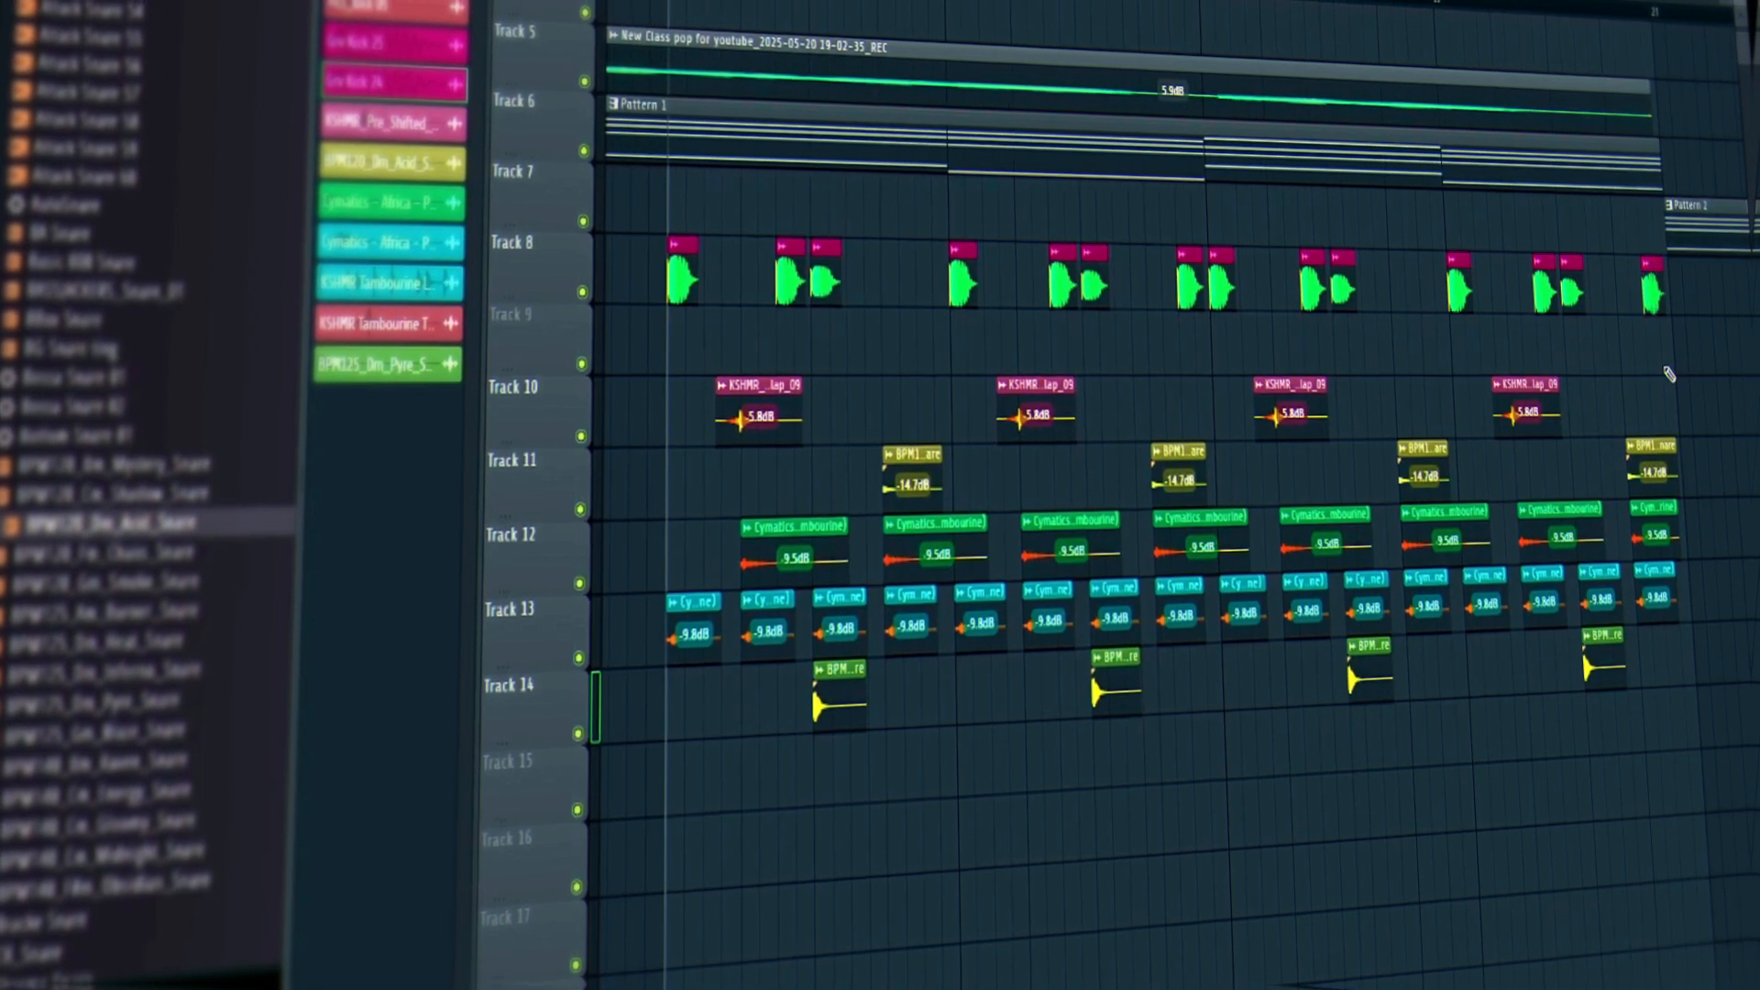
key("space")
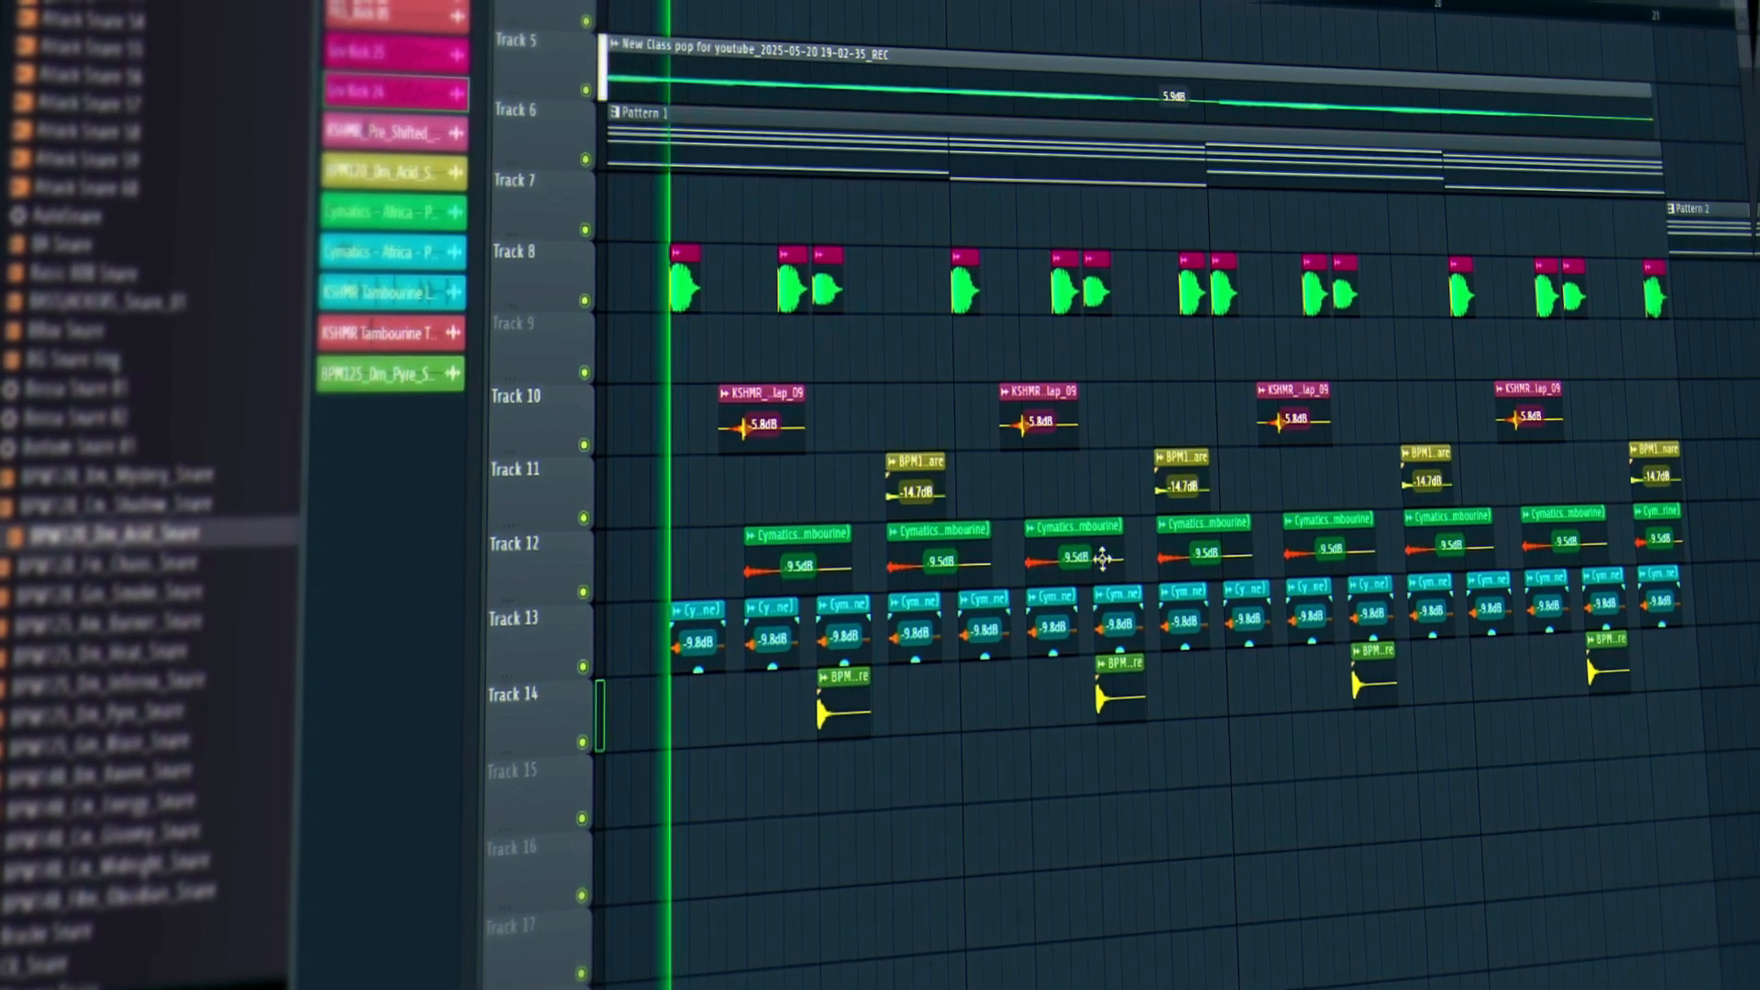
scroll(1103, 558, "down", 1)
scroll(1103, 558, "down", 2)
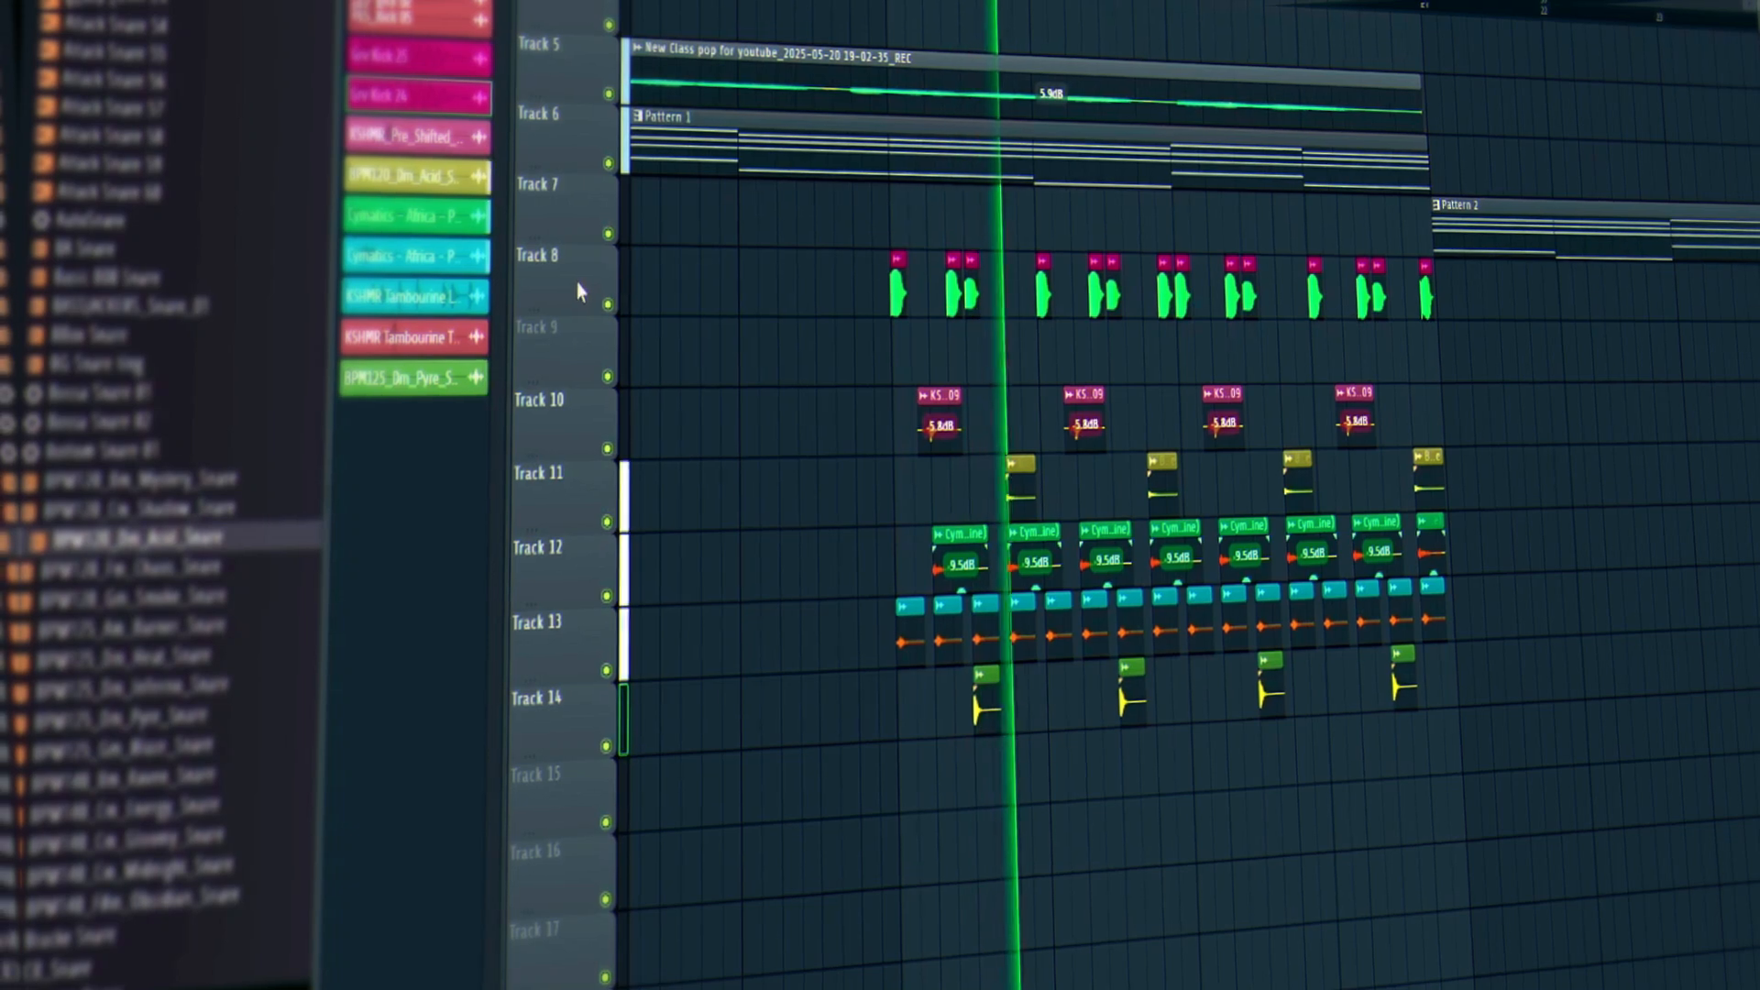
scroll(578, 287, "down", 1)
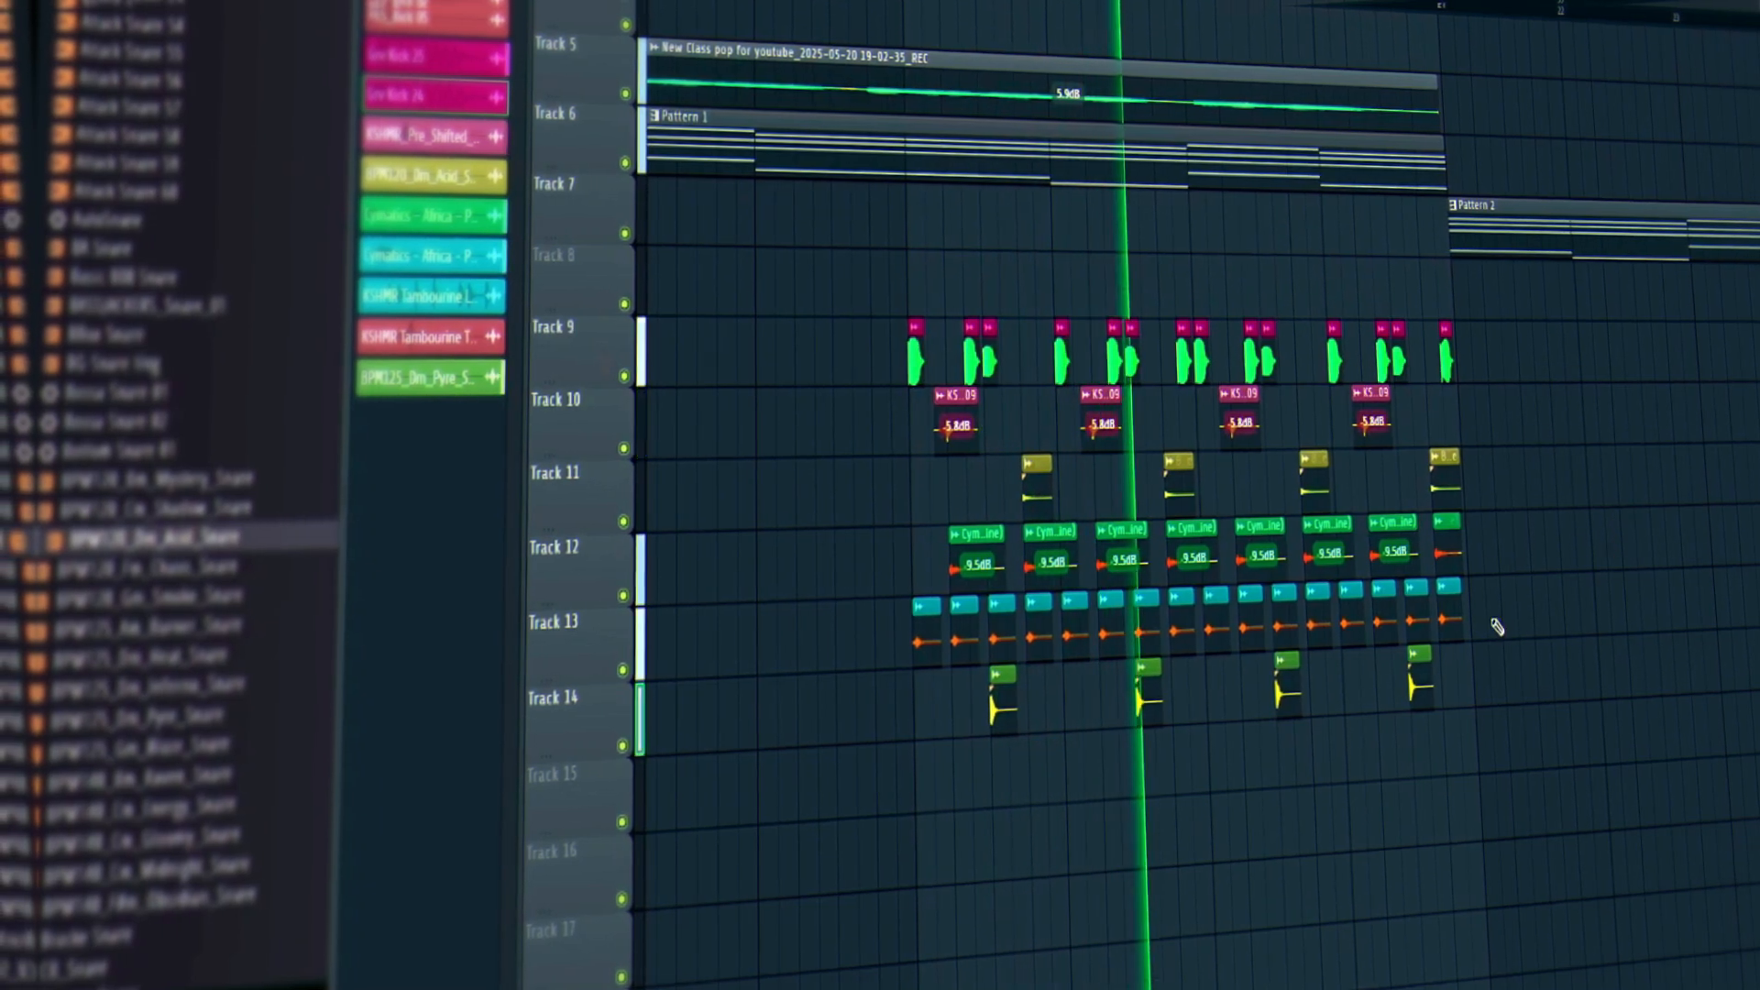
scroll(1119, 295, "down", 2)
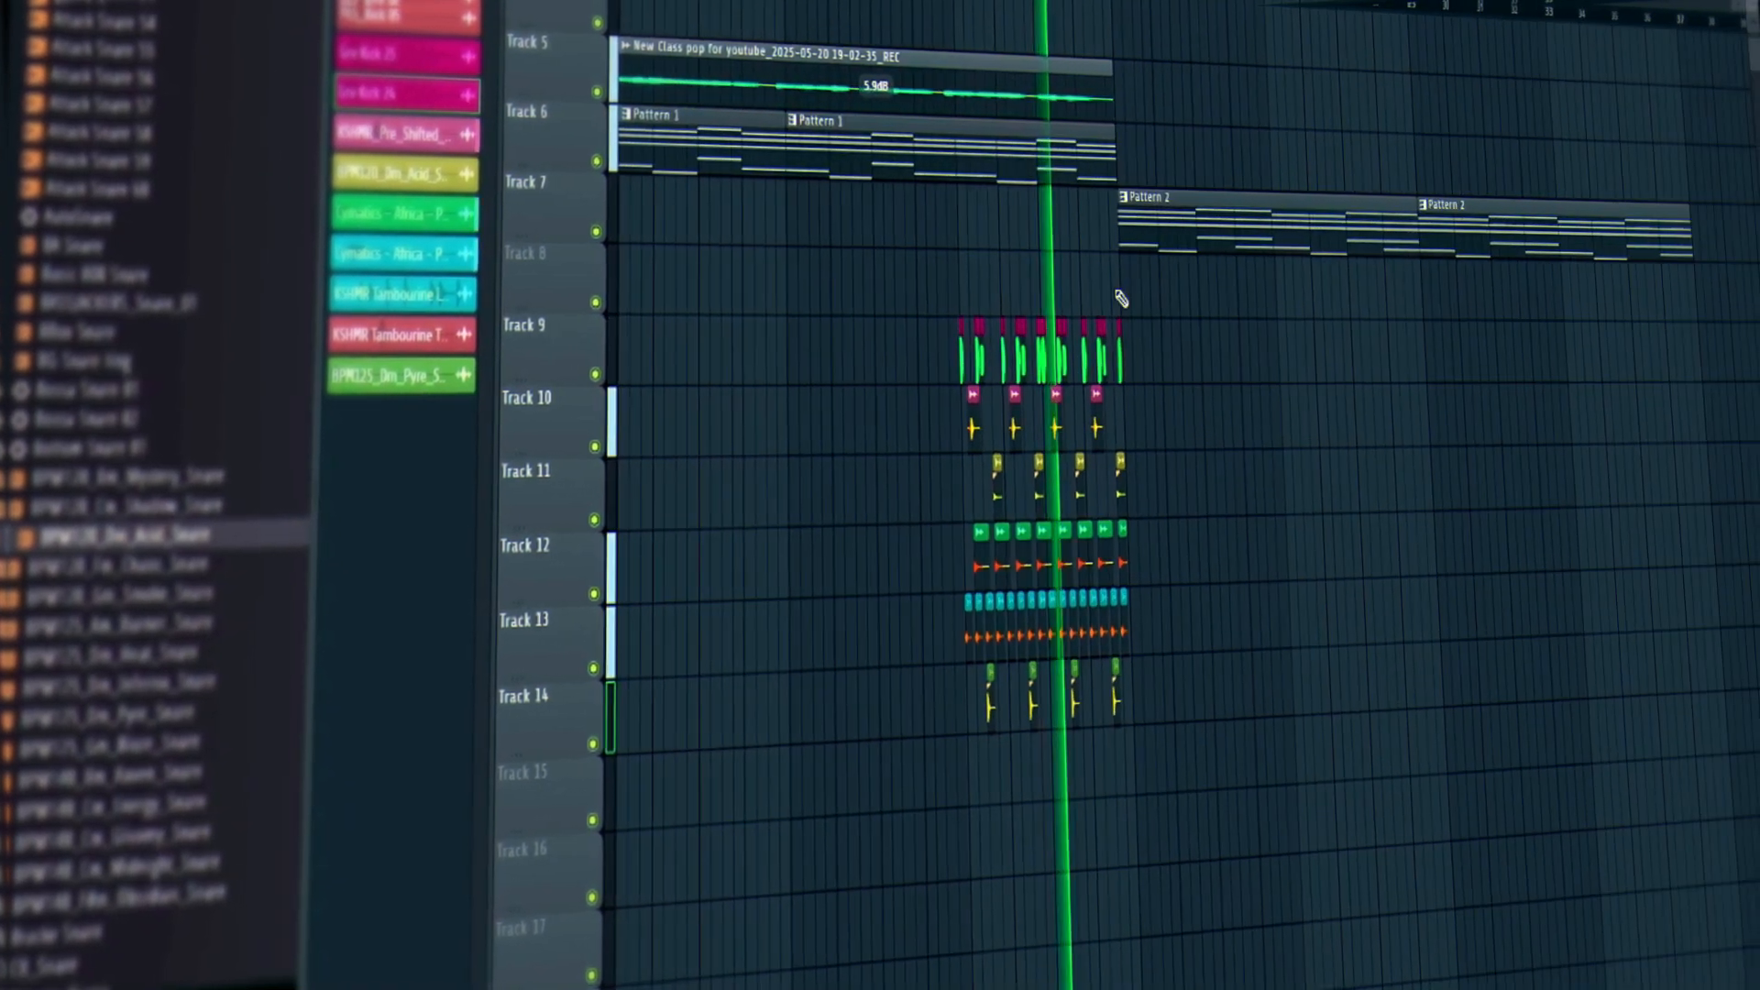
Select all percussion clips and duplicate them to the start of the playlist.
left_click_drag(1151, 321, 792, 875)
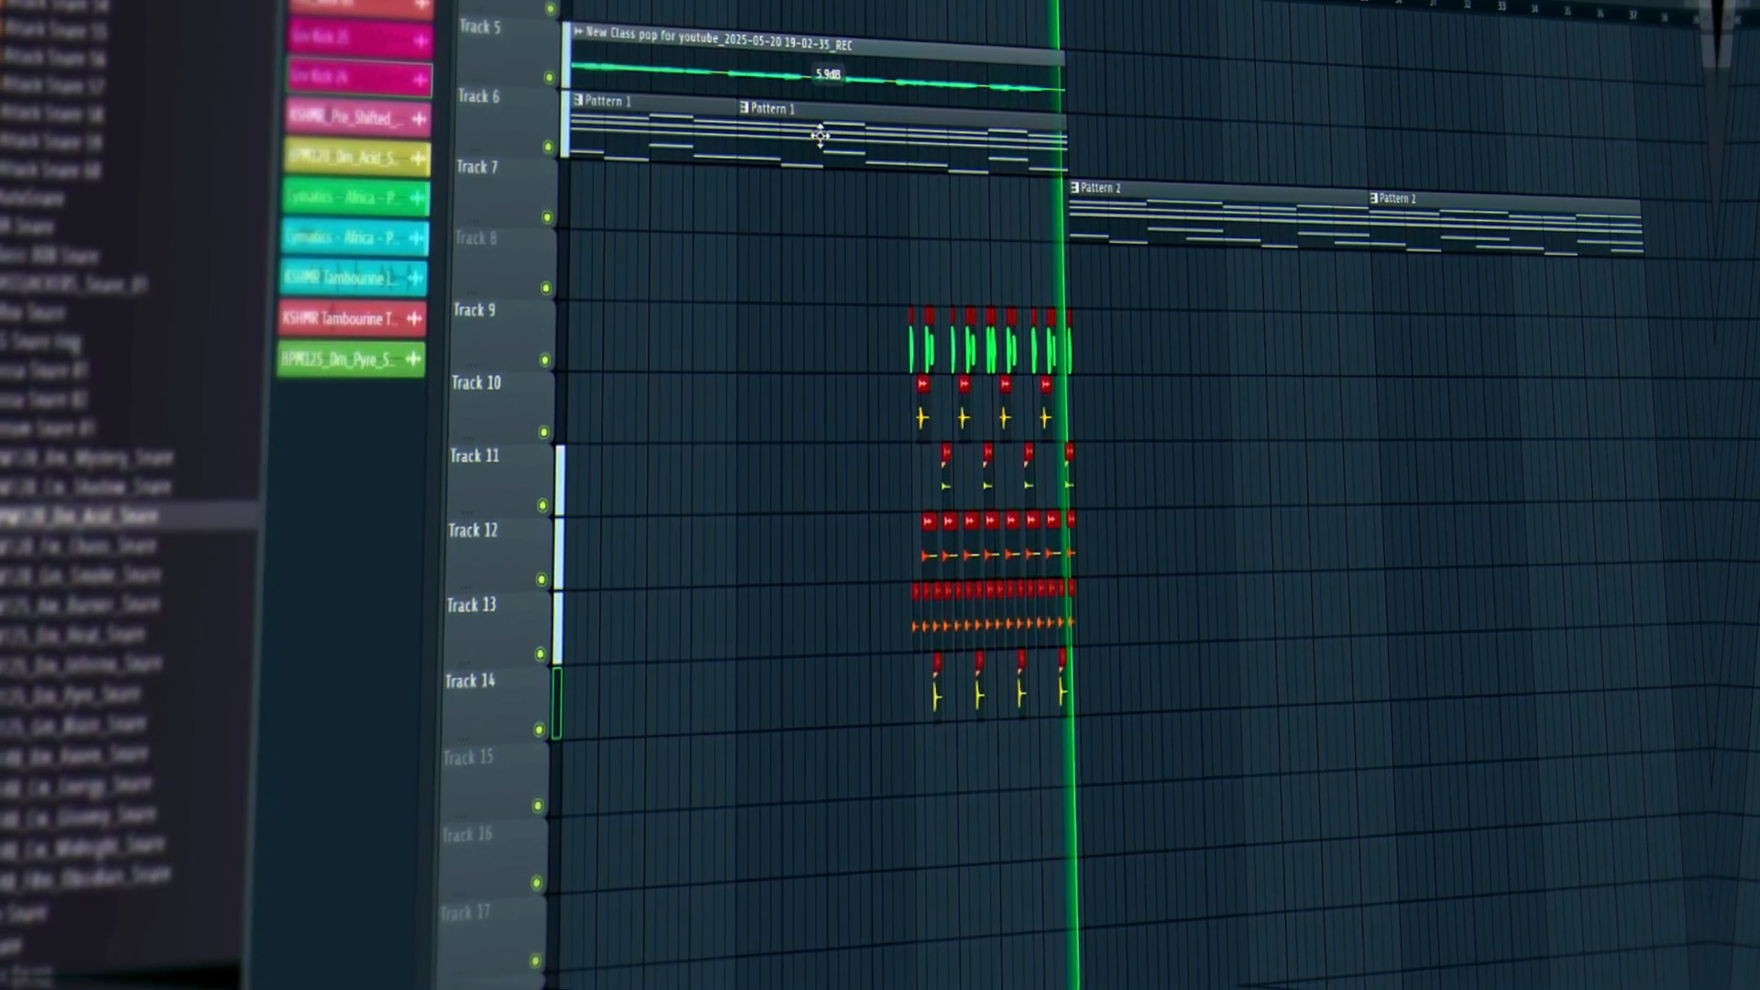
scroll(1137, 495, "up", 2)
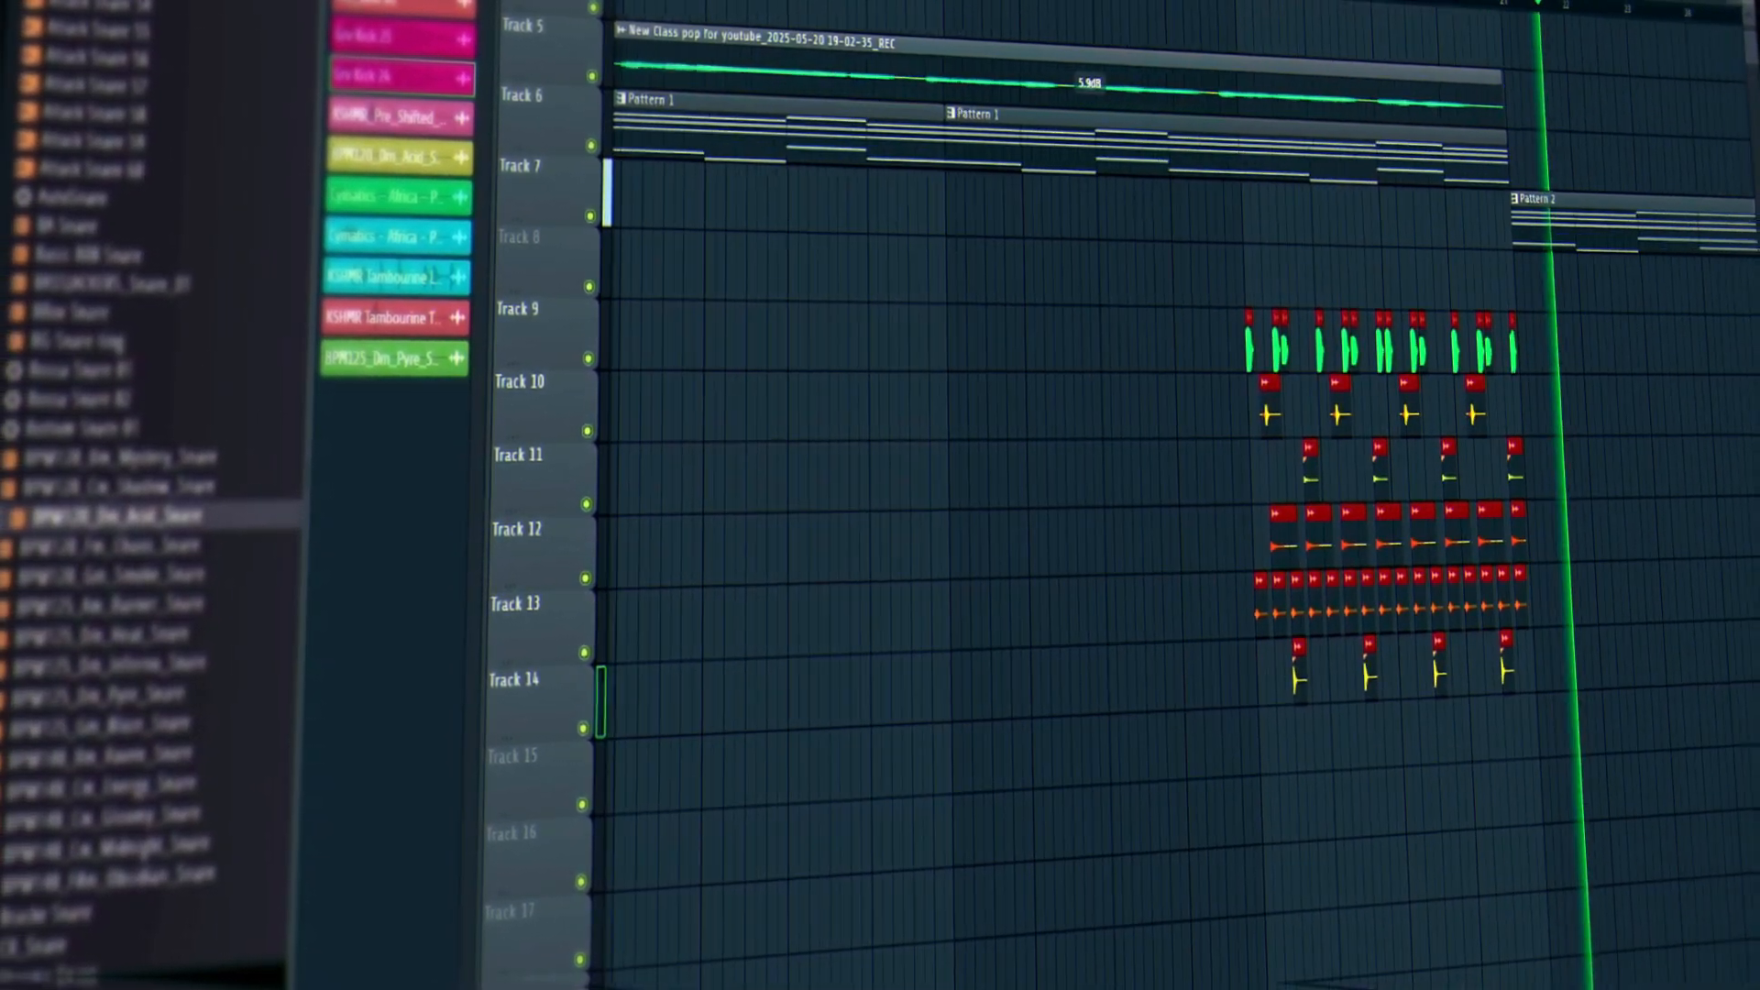
key("space")
left_click_drag(1303, 541, 694, 472)
key("space")
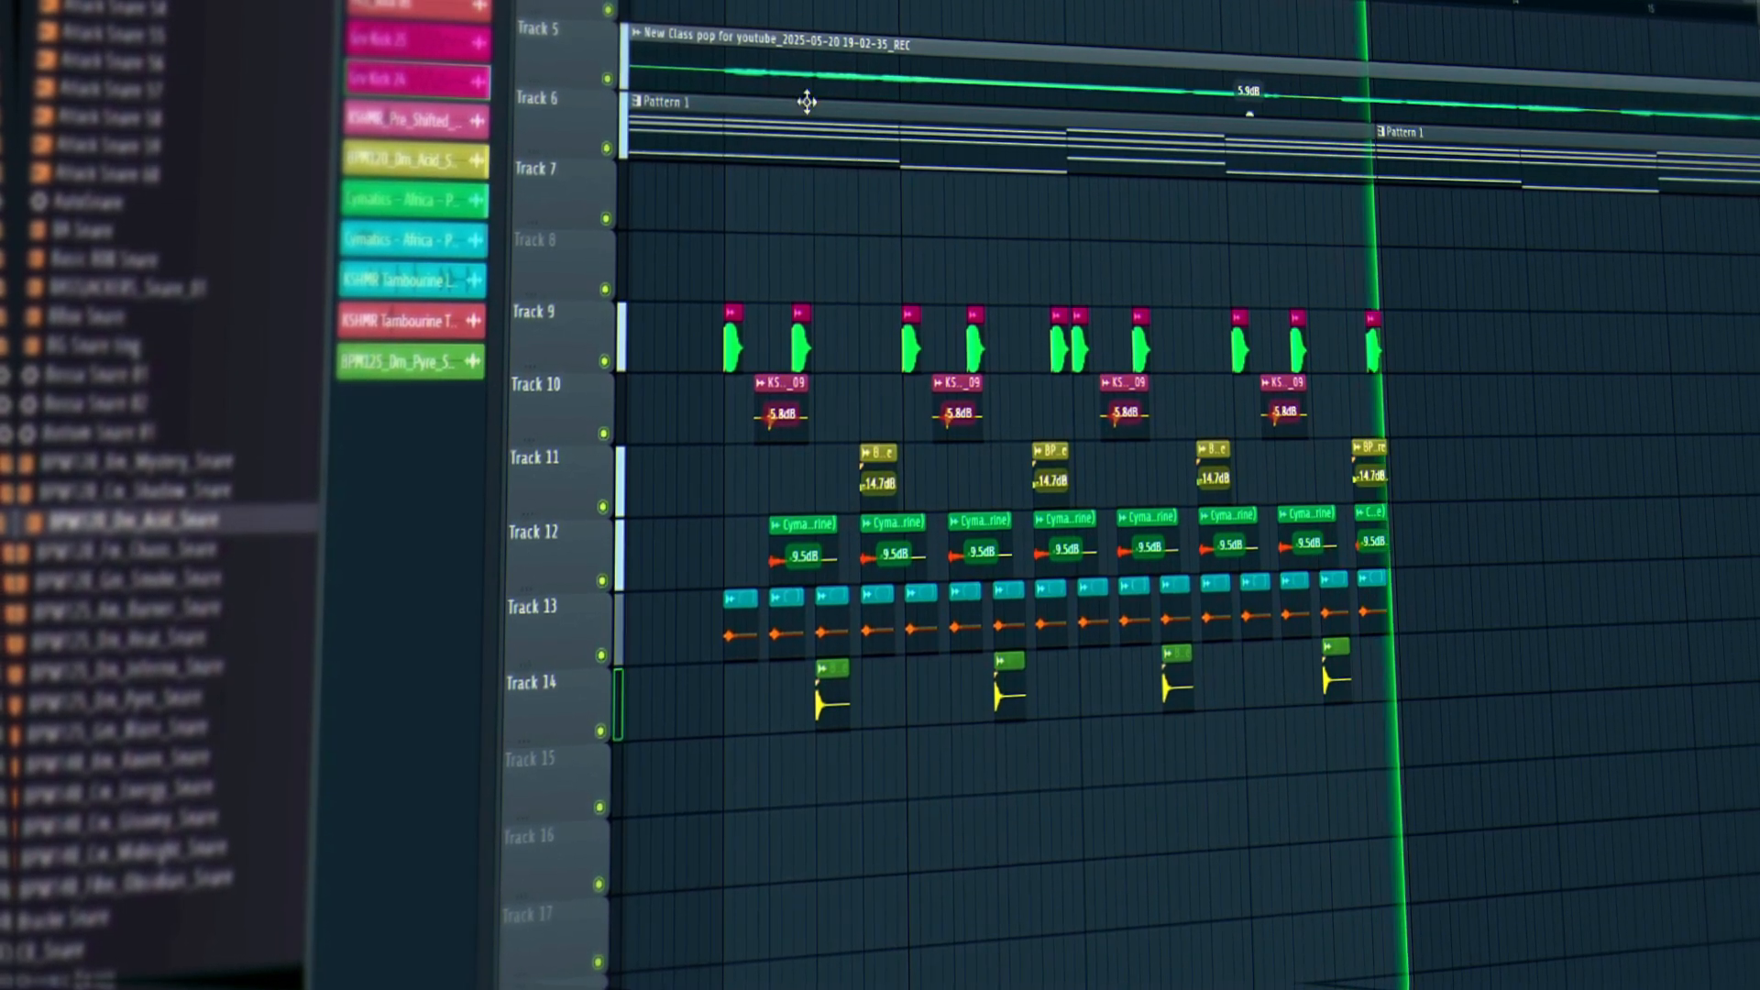
Search the browser for 'shaker' and preview several shaker and drum loops.
left_click(147, 679)
key("space")
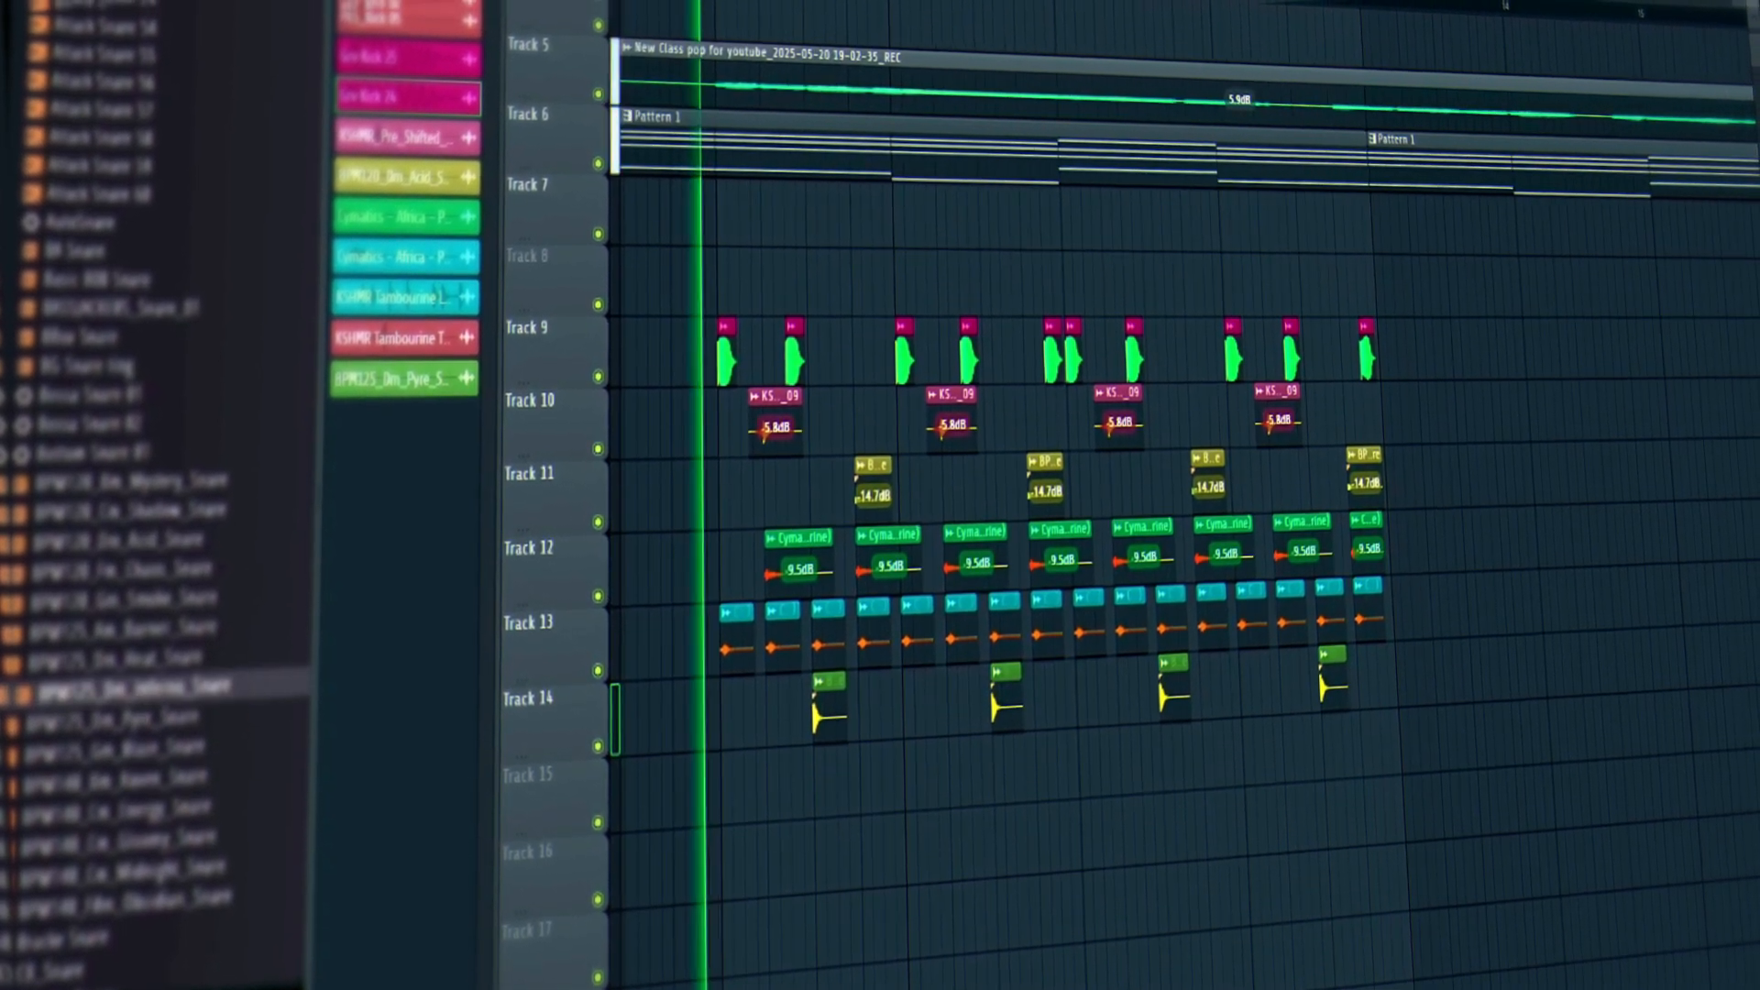
key("space")
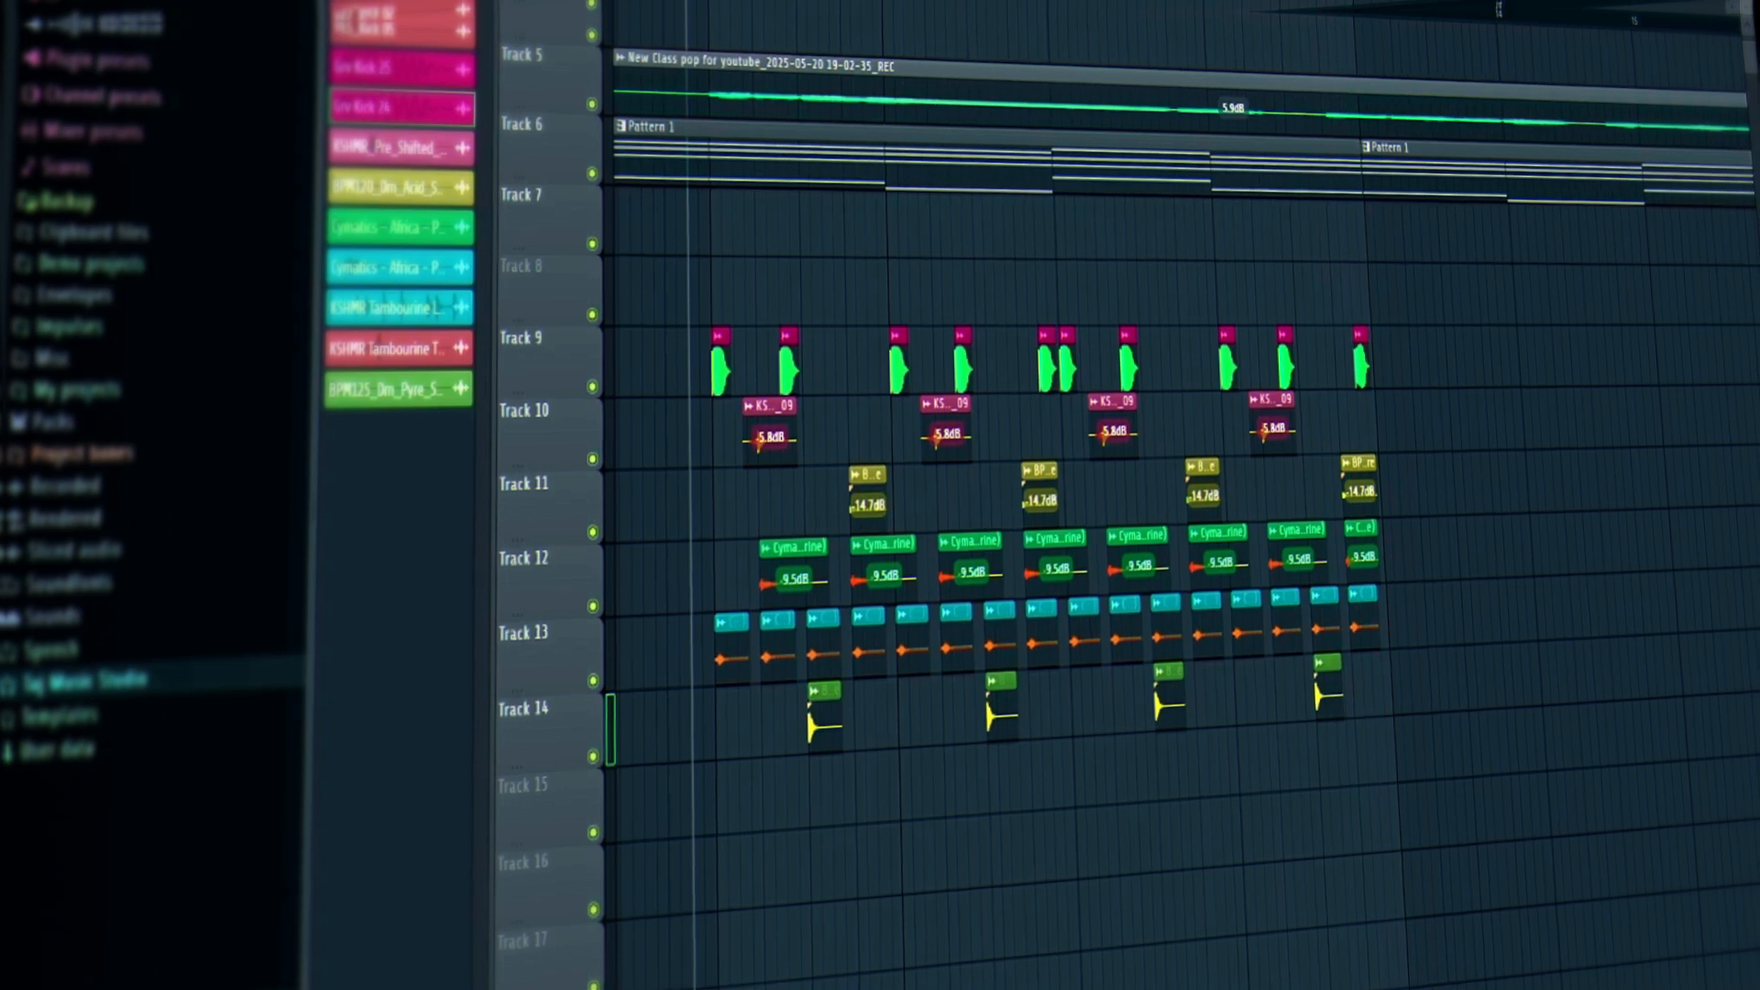
type("shaker")
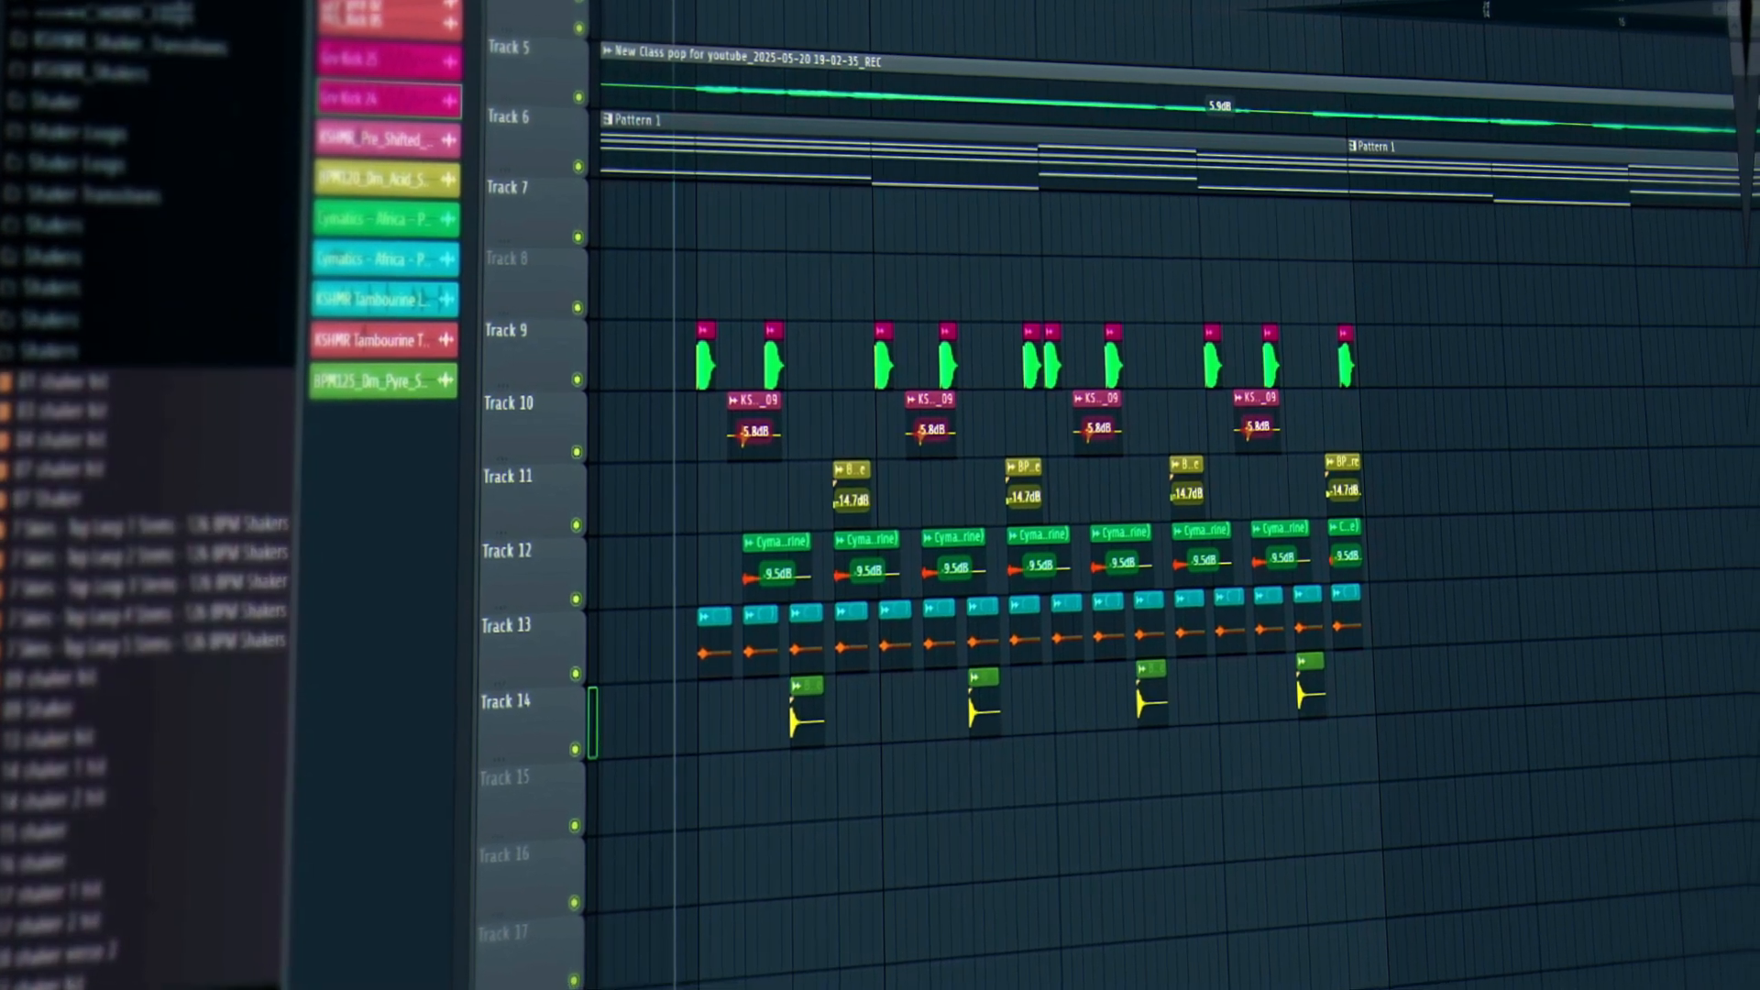
scroll(196, 668, "down", 8)
left_click(101, 460)
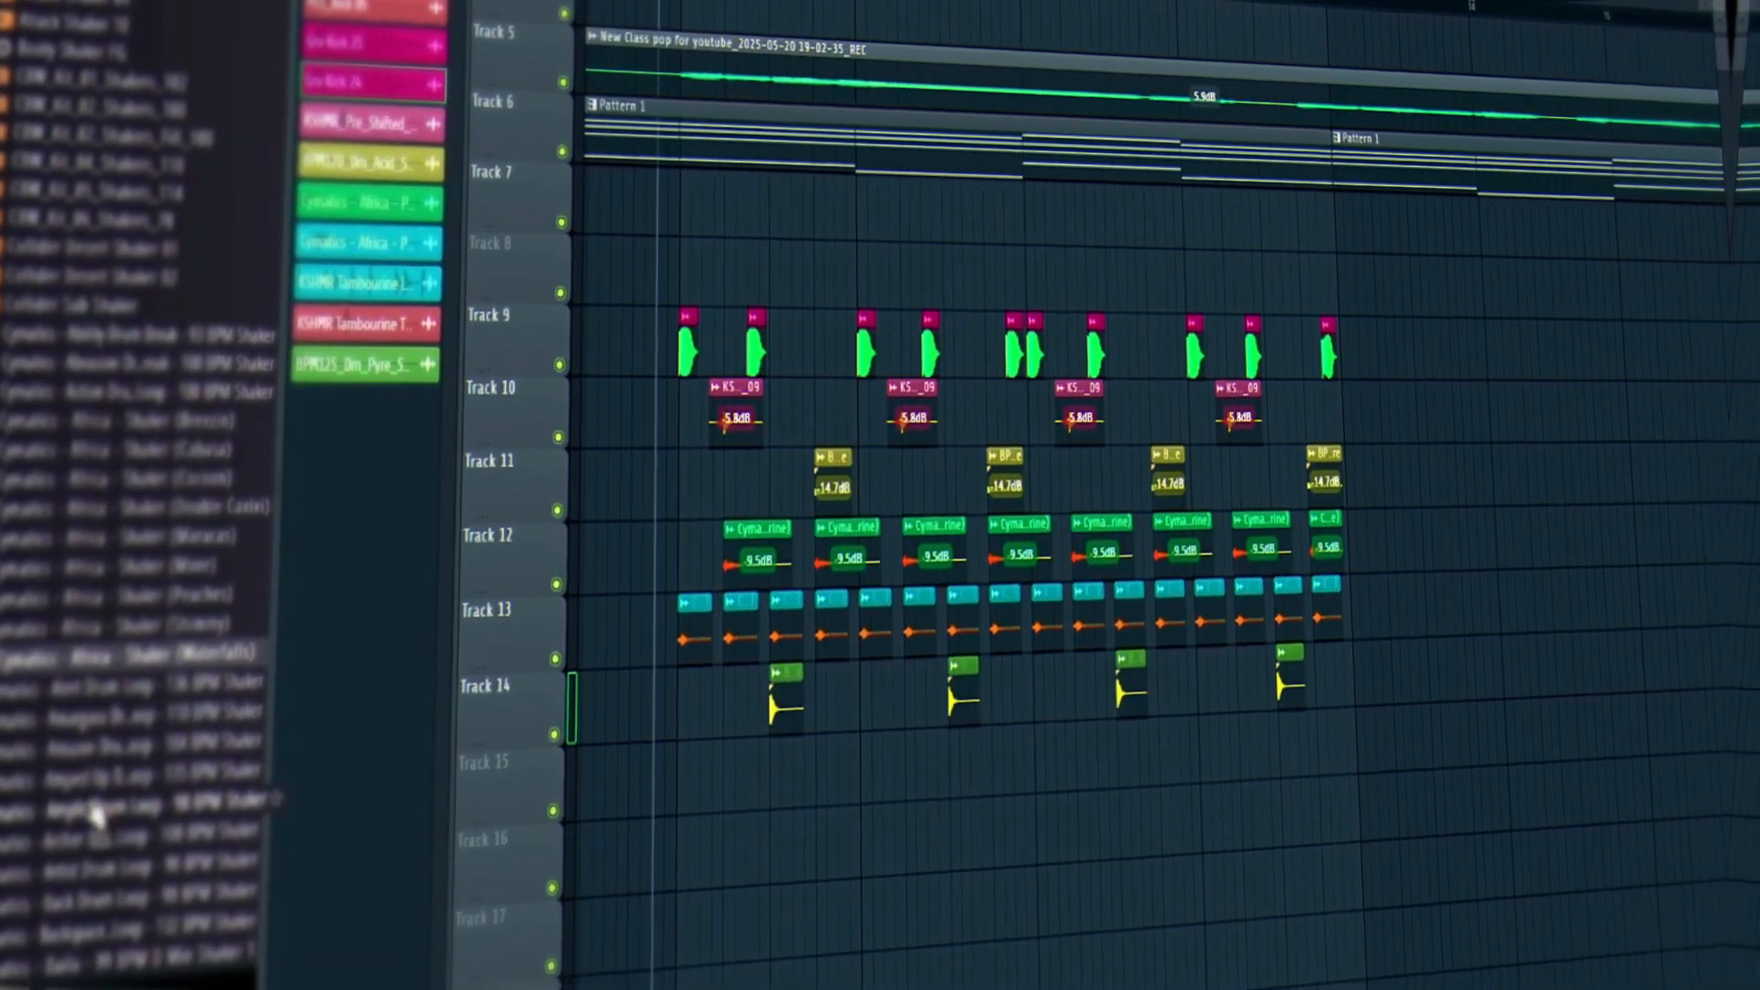
left_click(111, 878)
left_click(90, 777)
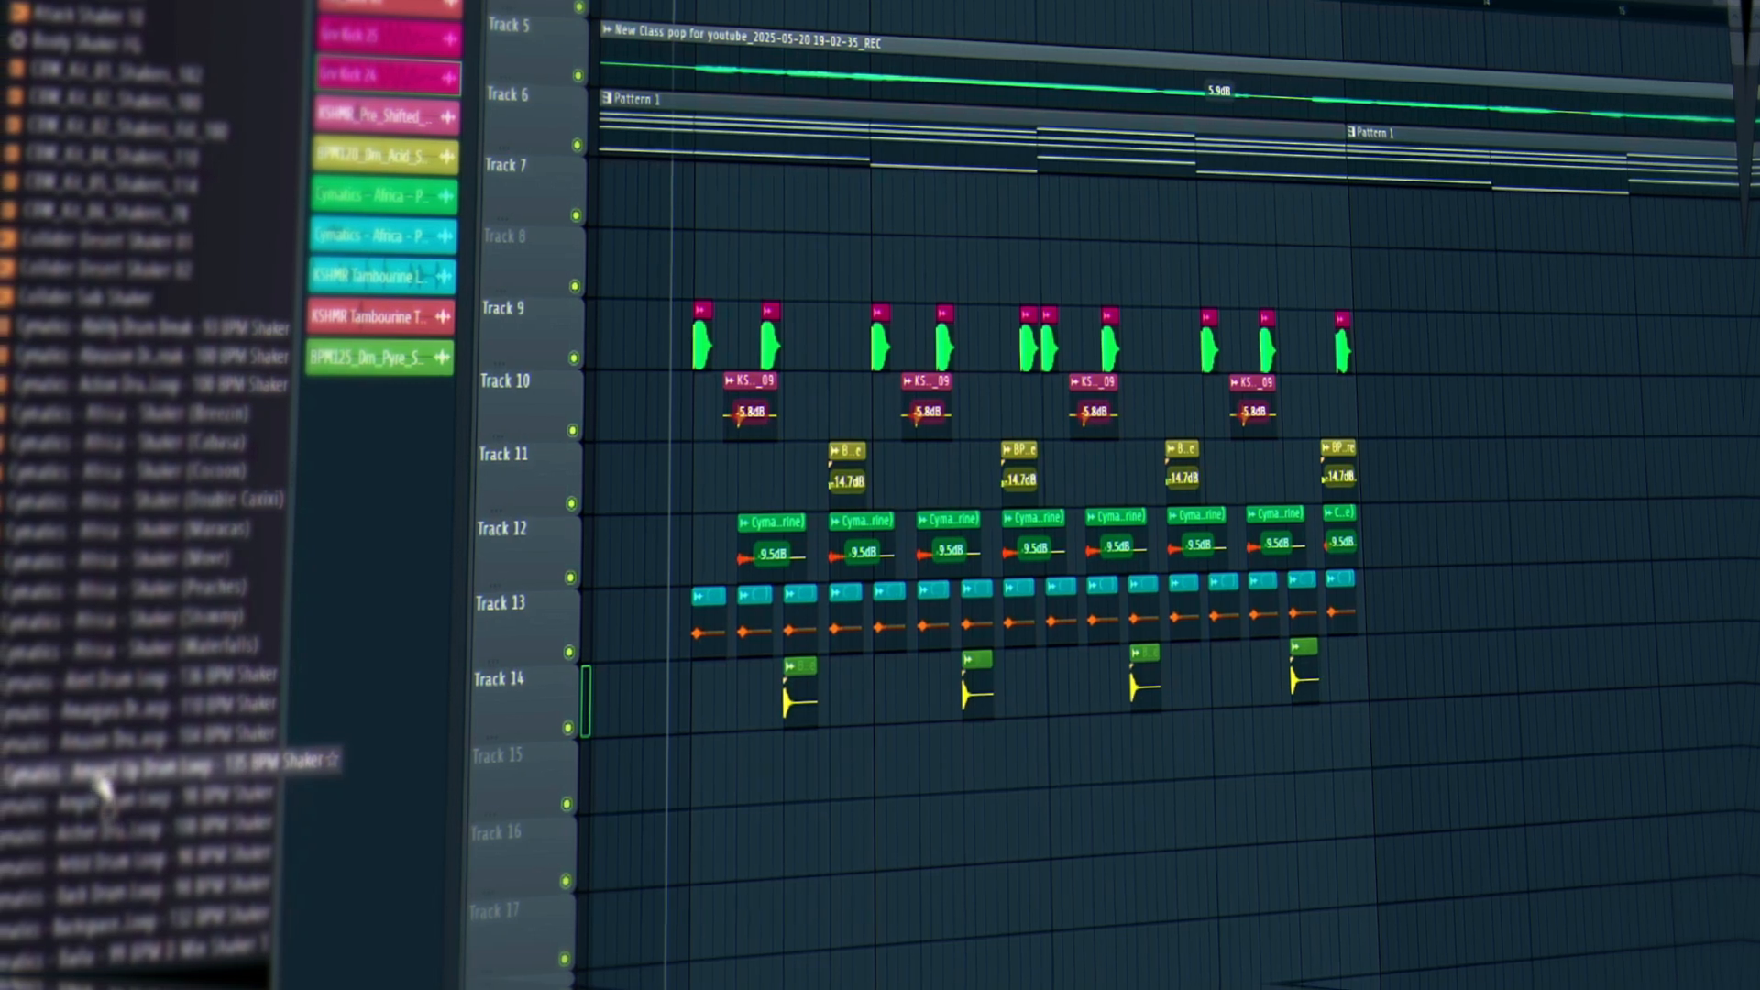
left_click(91, 746)
left_click(126, 804)
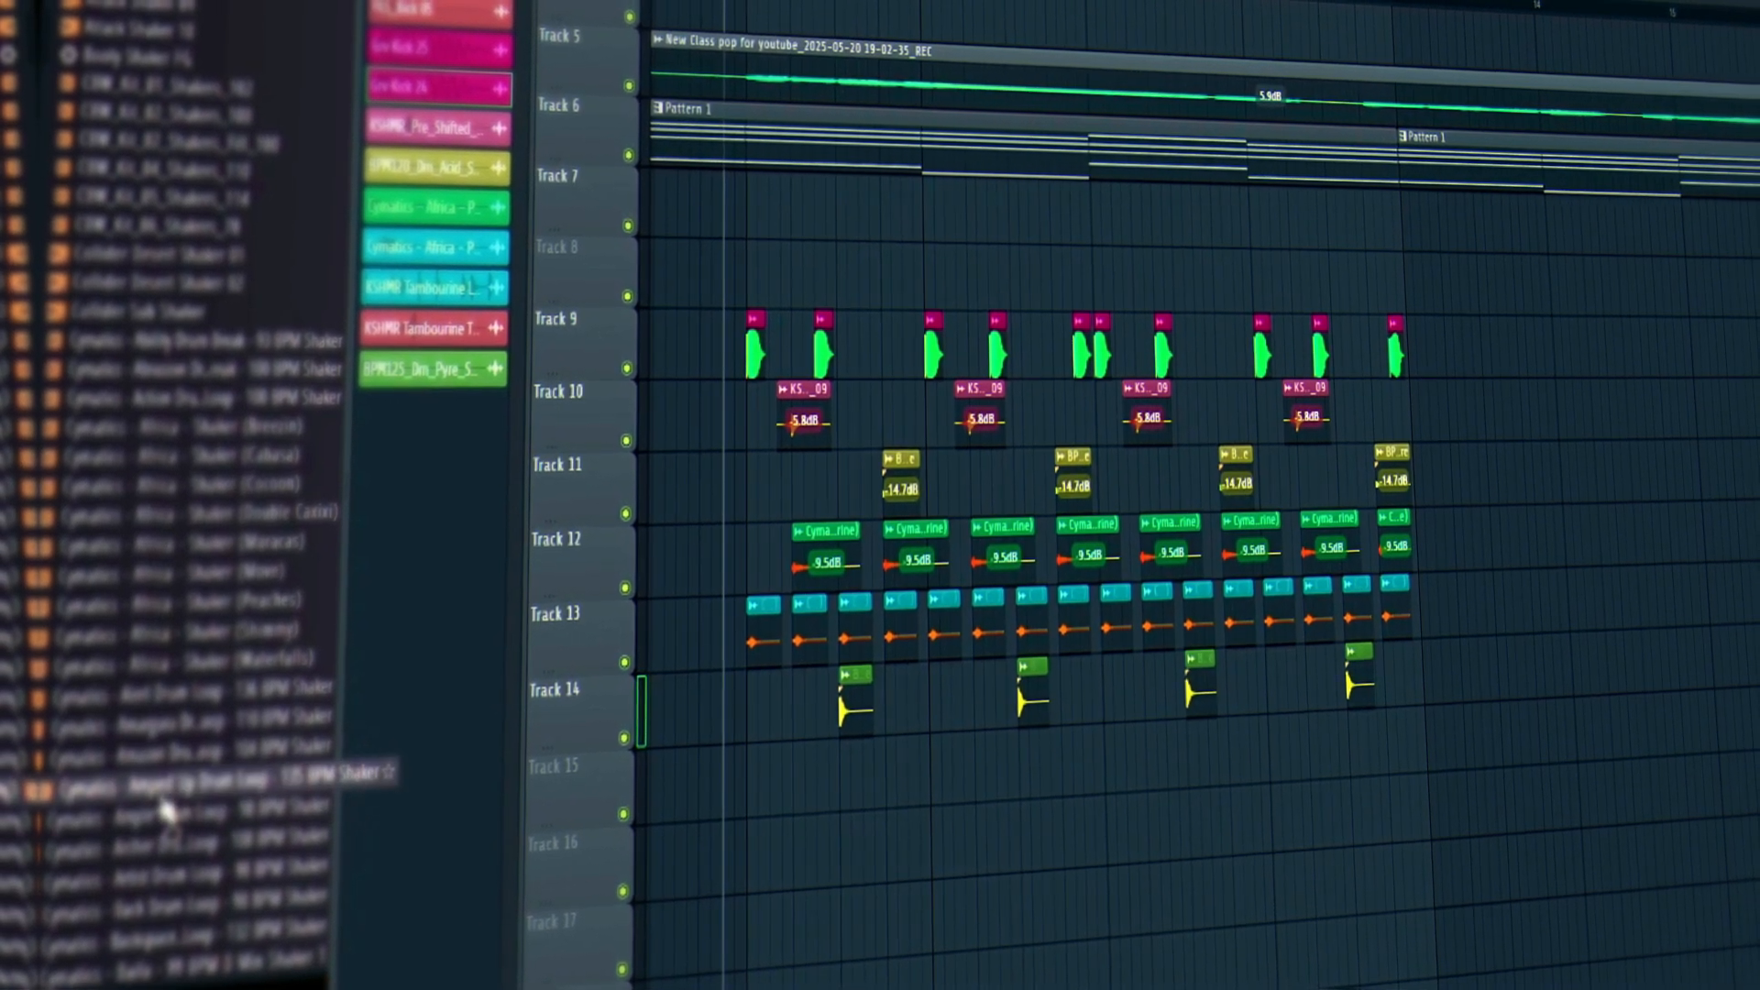
left_click(165, 834)
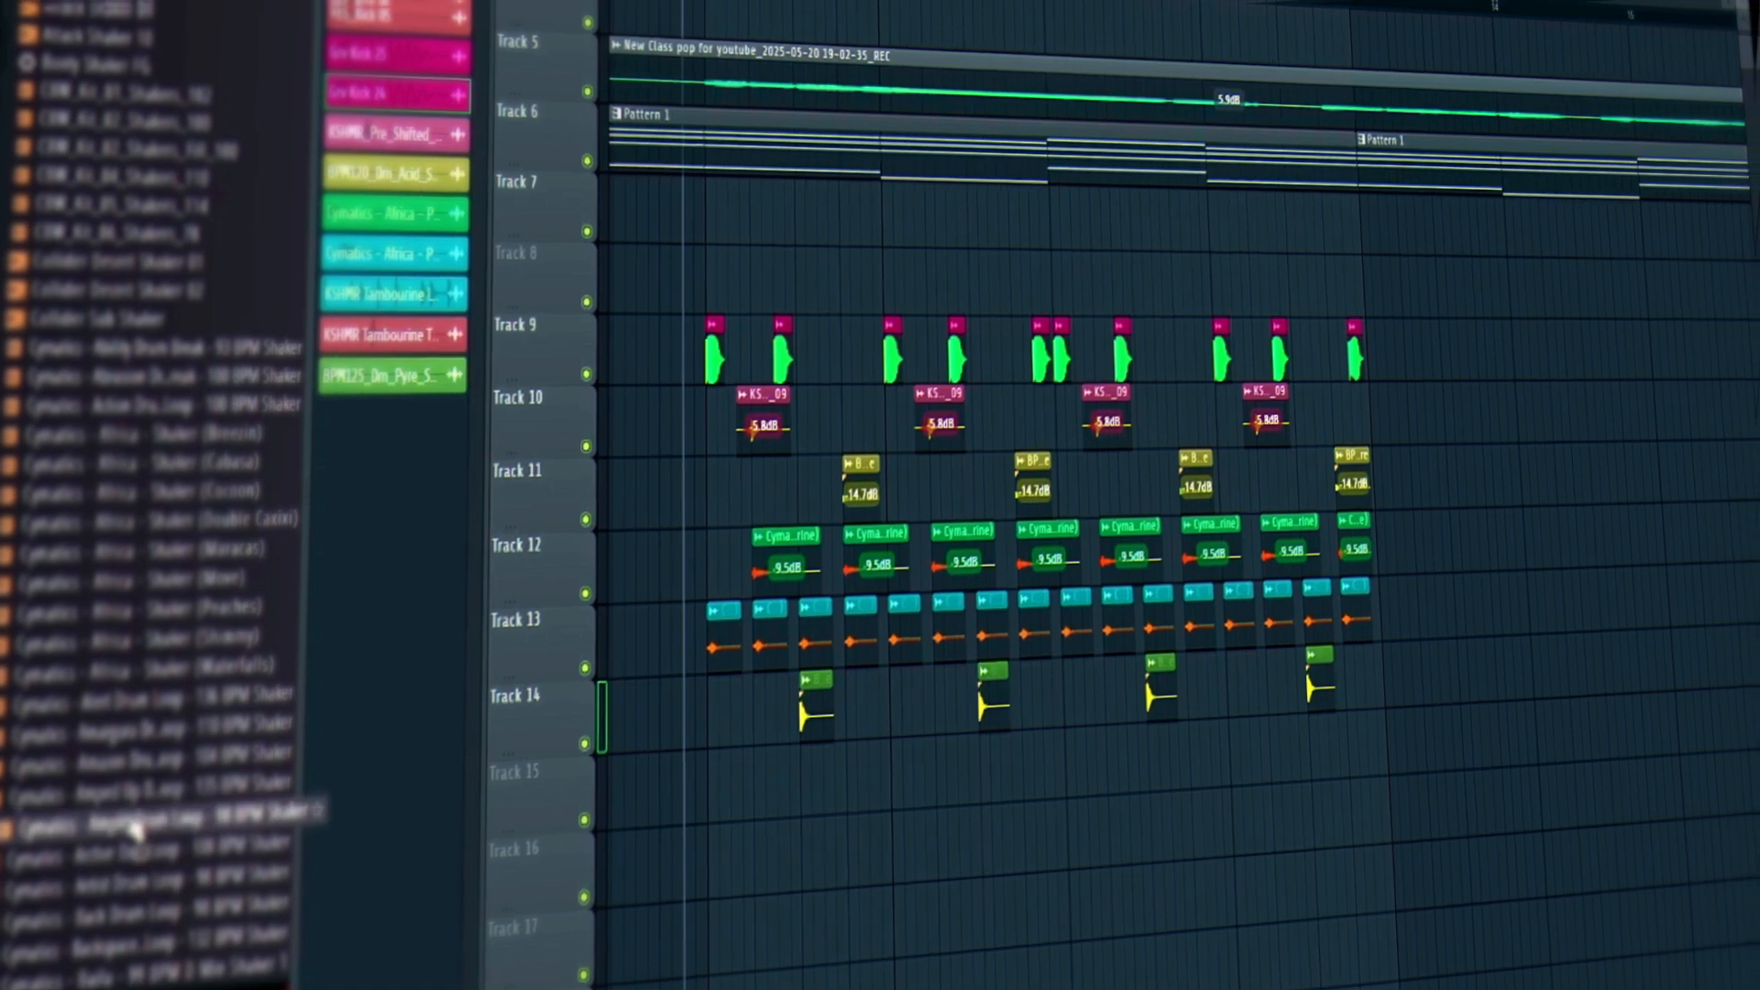
Place the Ample Drum Loop 98 BPM Shaker on Track 15 and stretch it to 3 bars.
left_click_drag(141, 833, 681, 796)
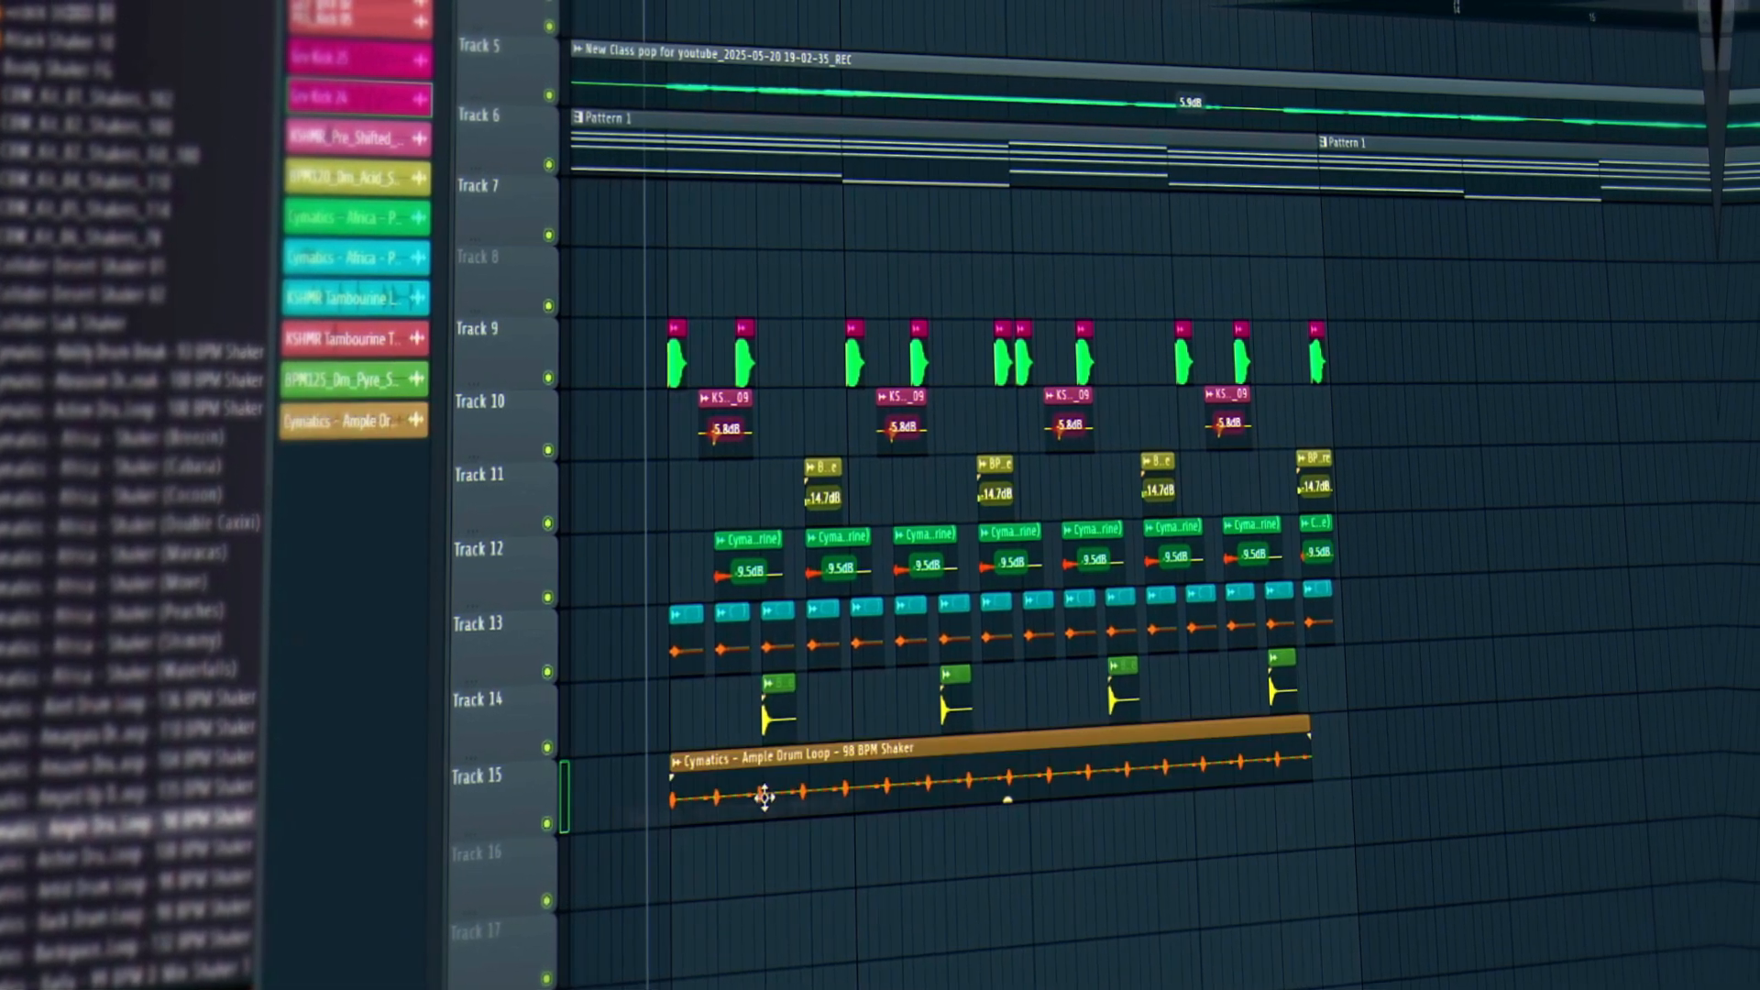
double_click(767, 795)
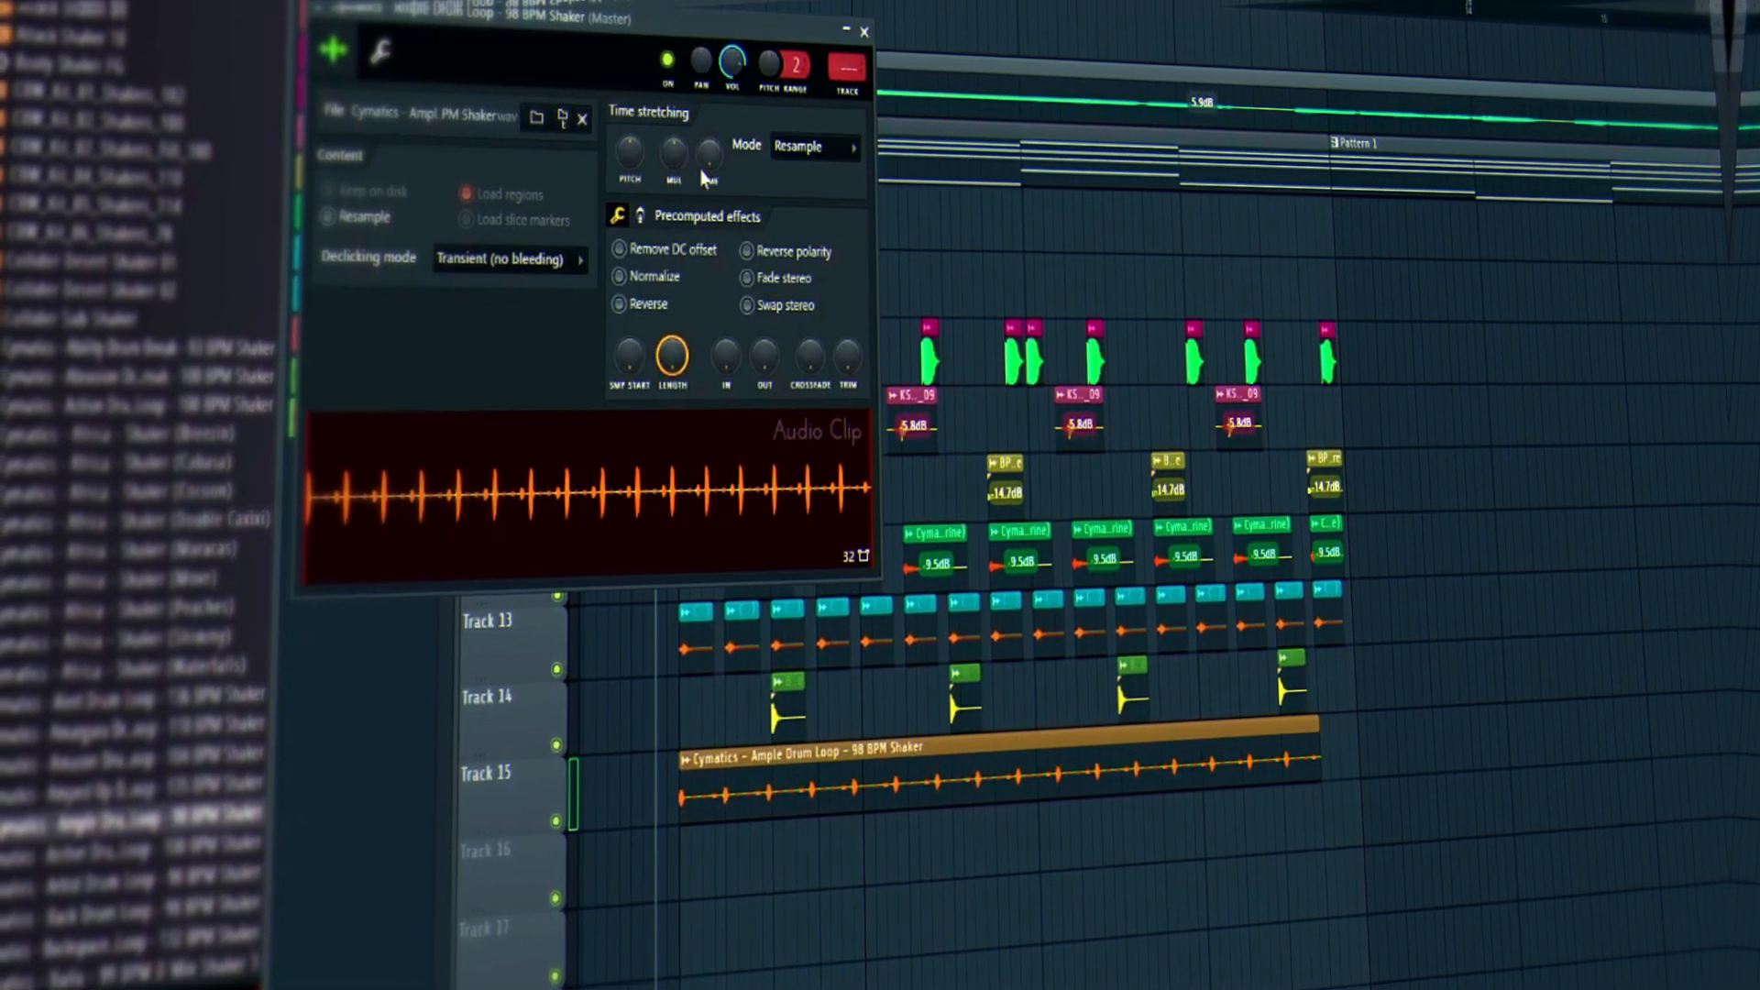
right_click(698, 156)
left_click(762, 336)
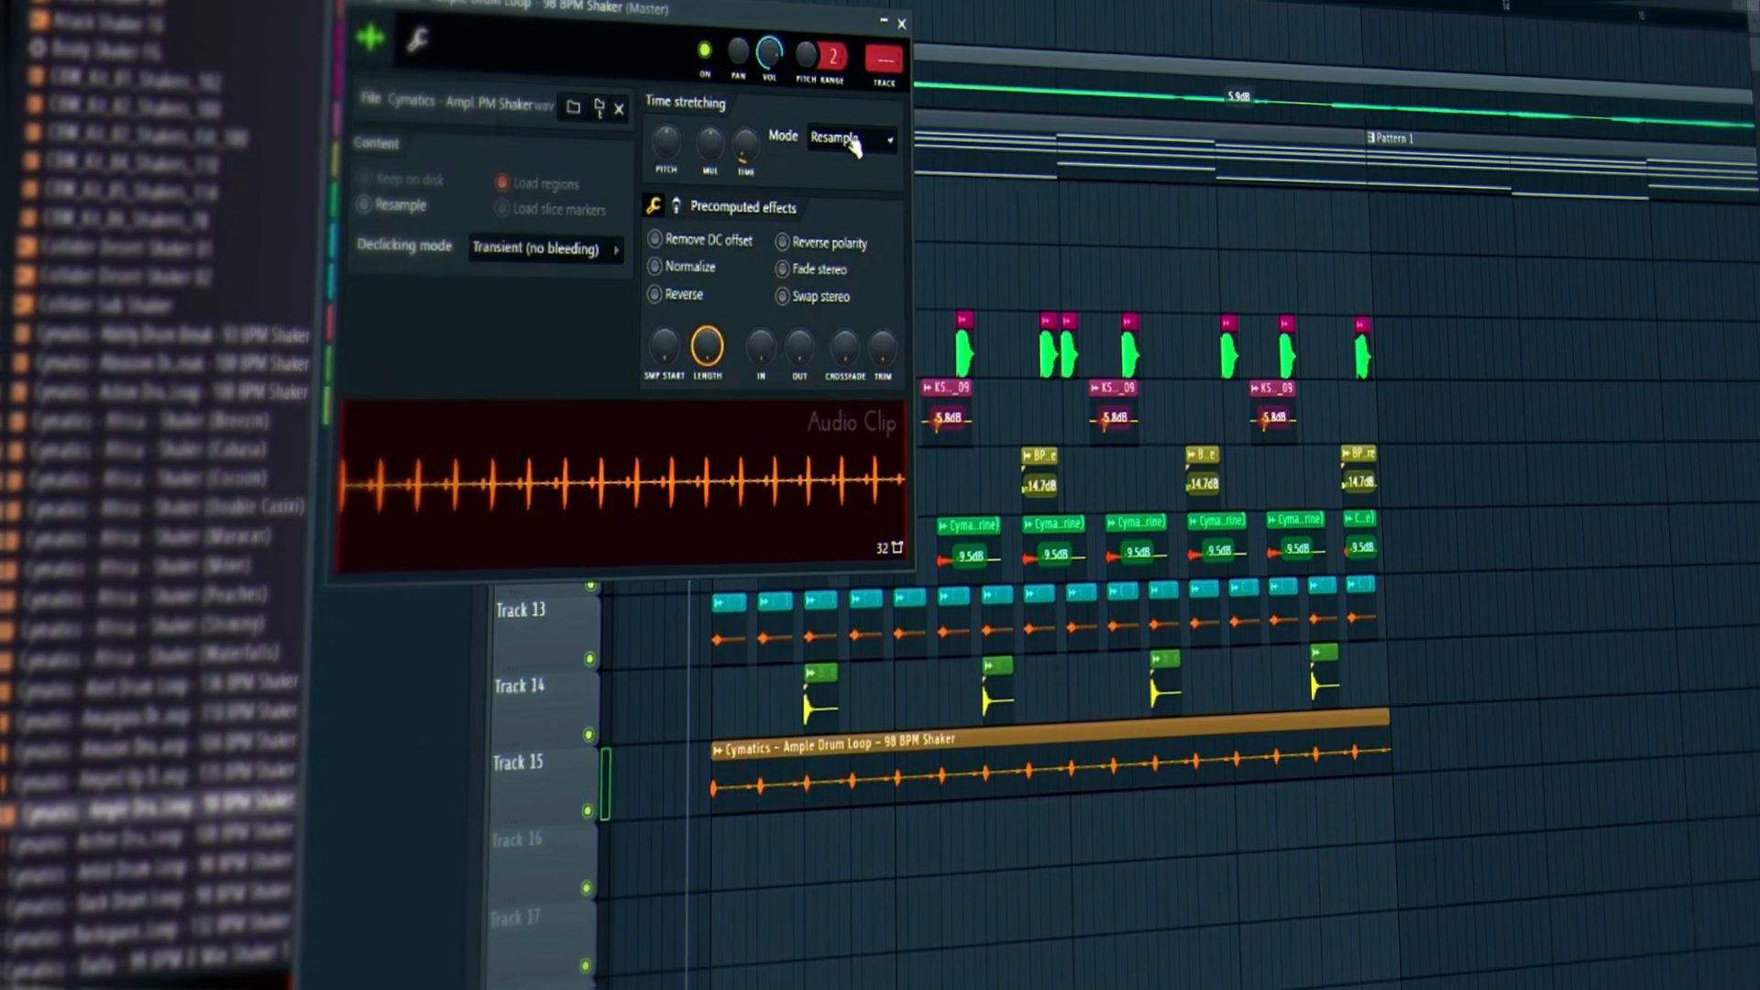
Set the shaker's stretching mode to Stretch Pro and reset its pitch to default.
left_click(825, 142)
left_click(876, 225)
right_click(680, 138)
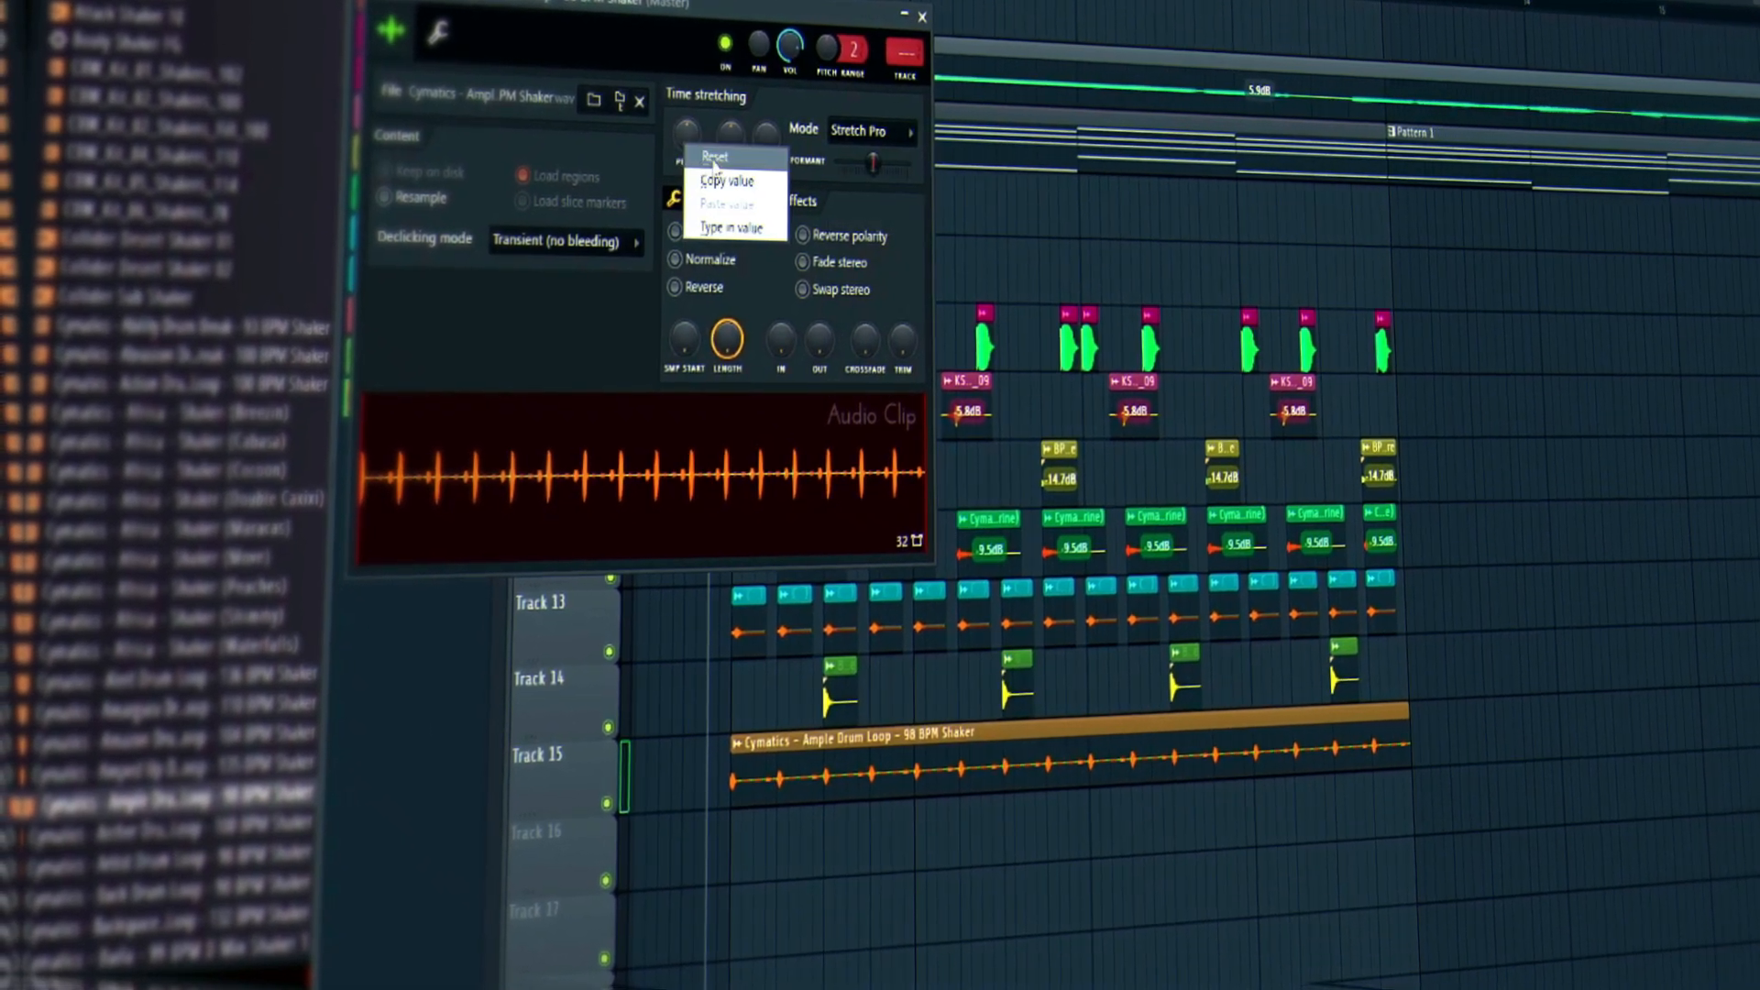
left_click(709, 159)
left_click(915, 19)
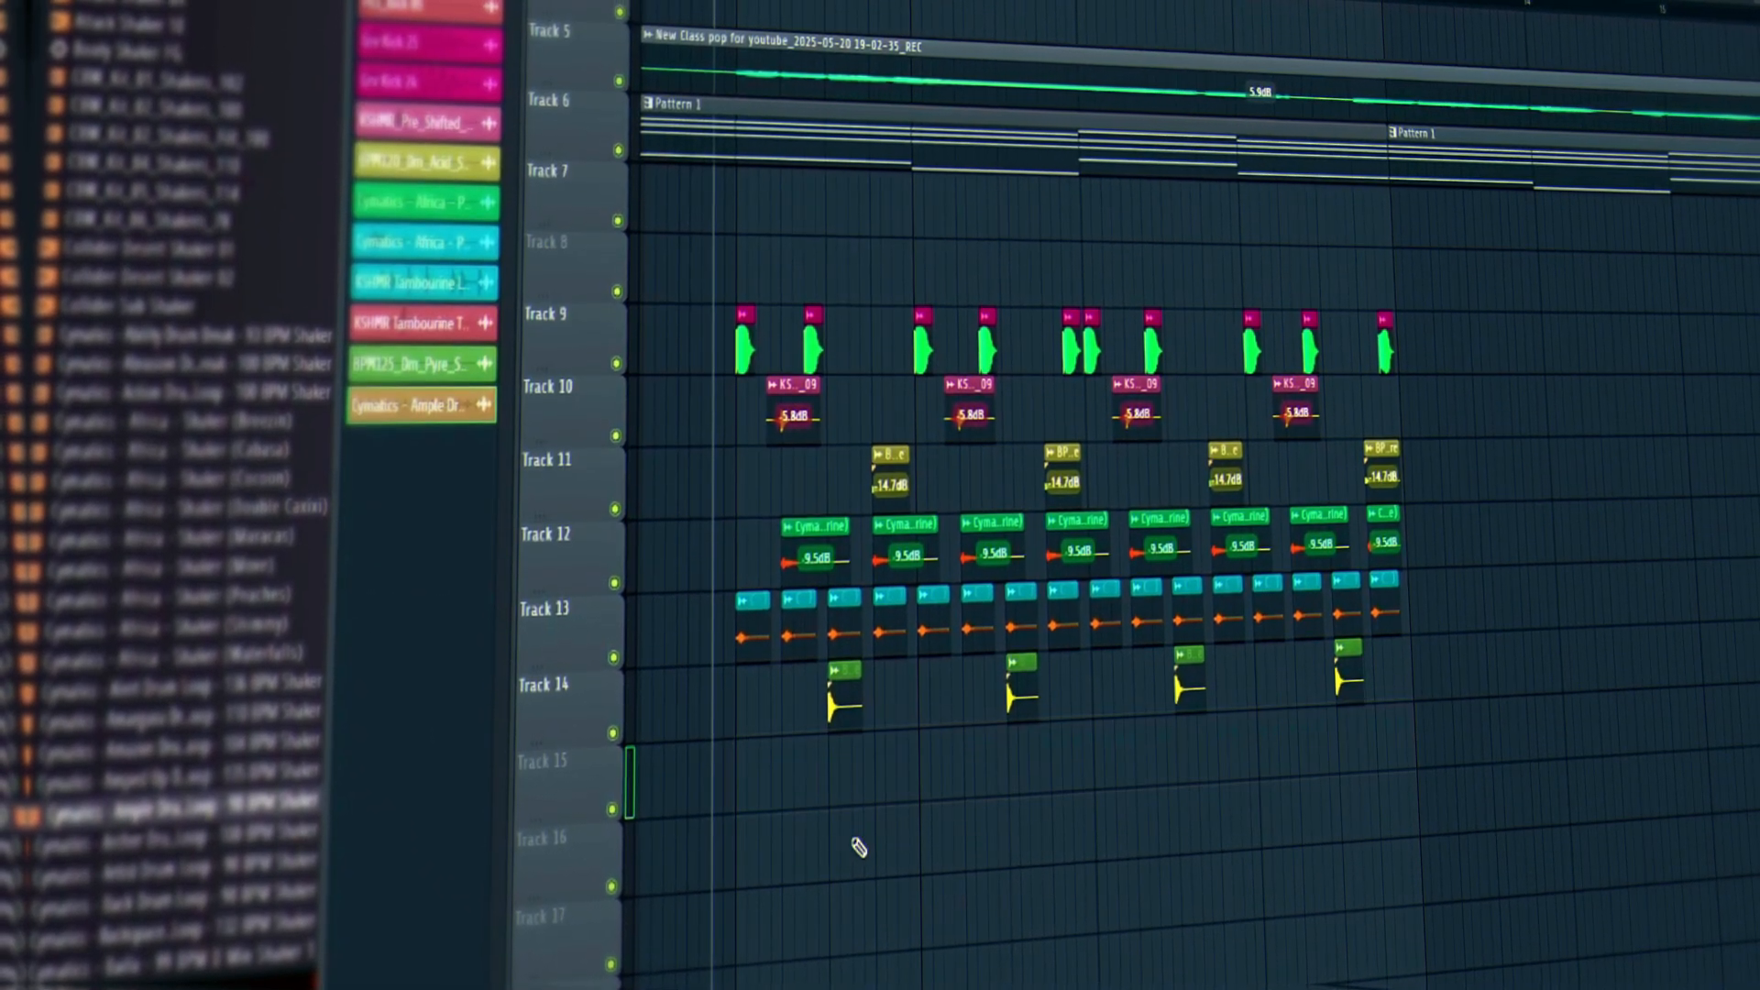
Play the arrangement and lower the Ample Drum Loop clip's gain to -3.1dB.
key("space")
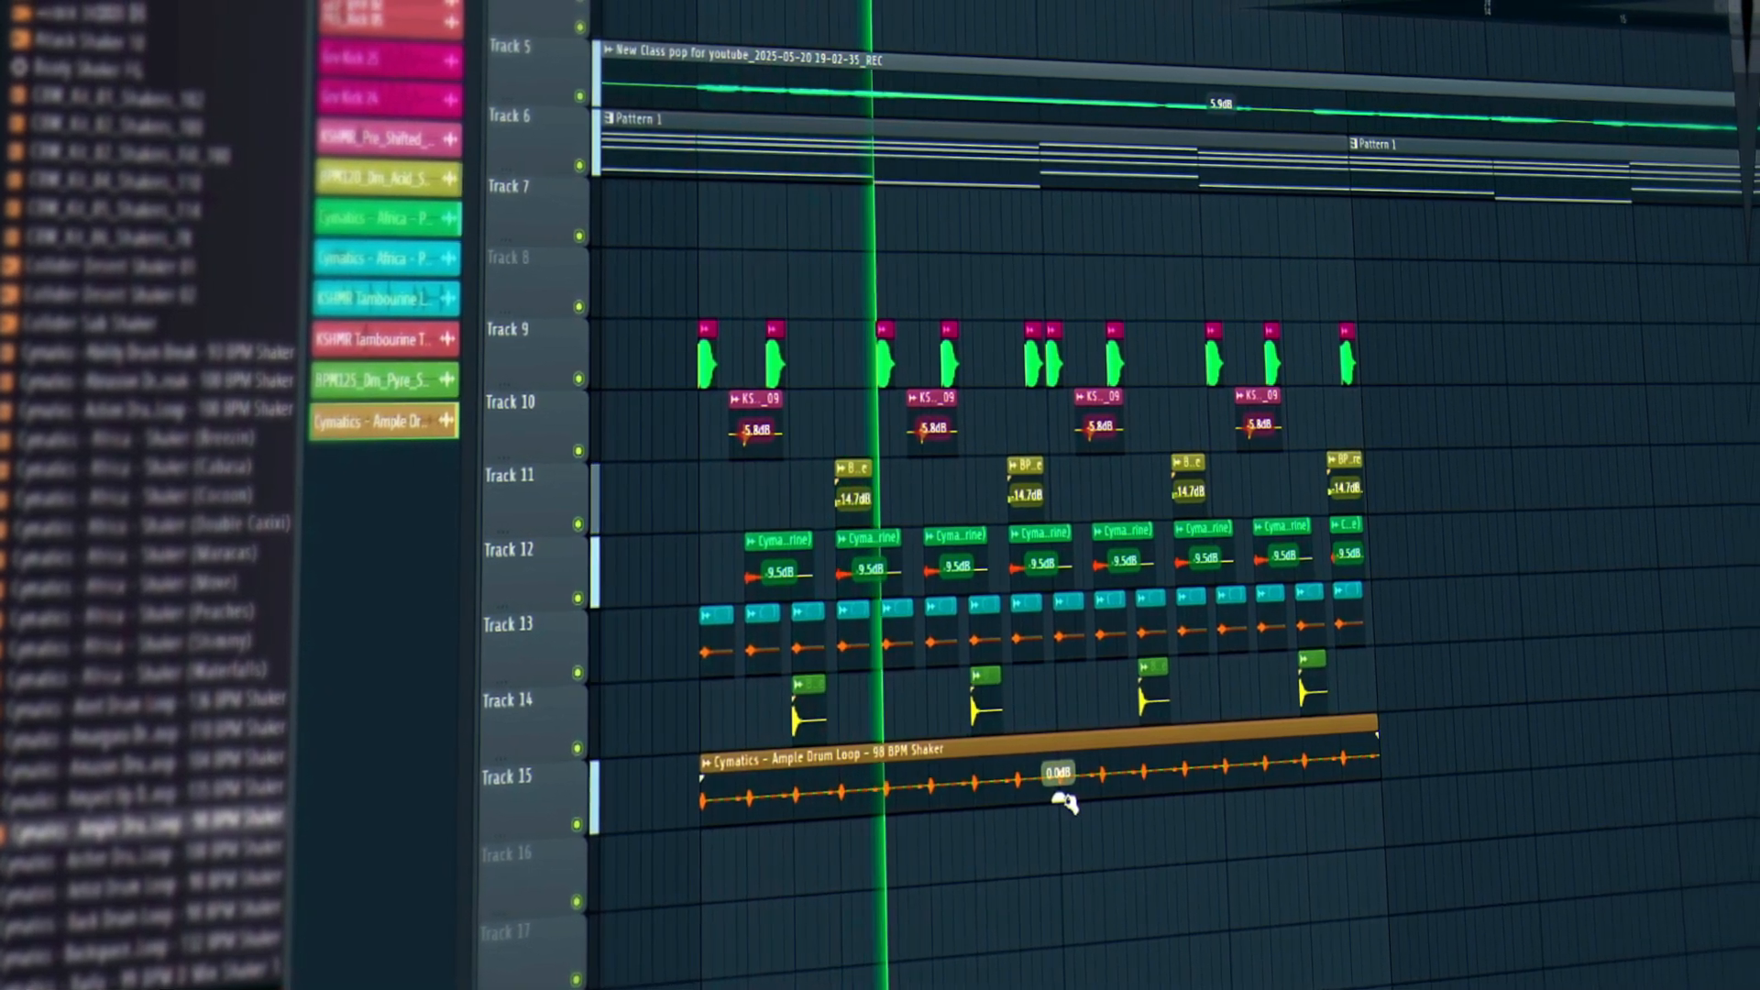
left_click_drag(1079, 798, 1079, 818)
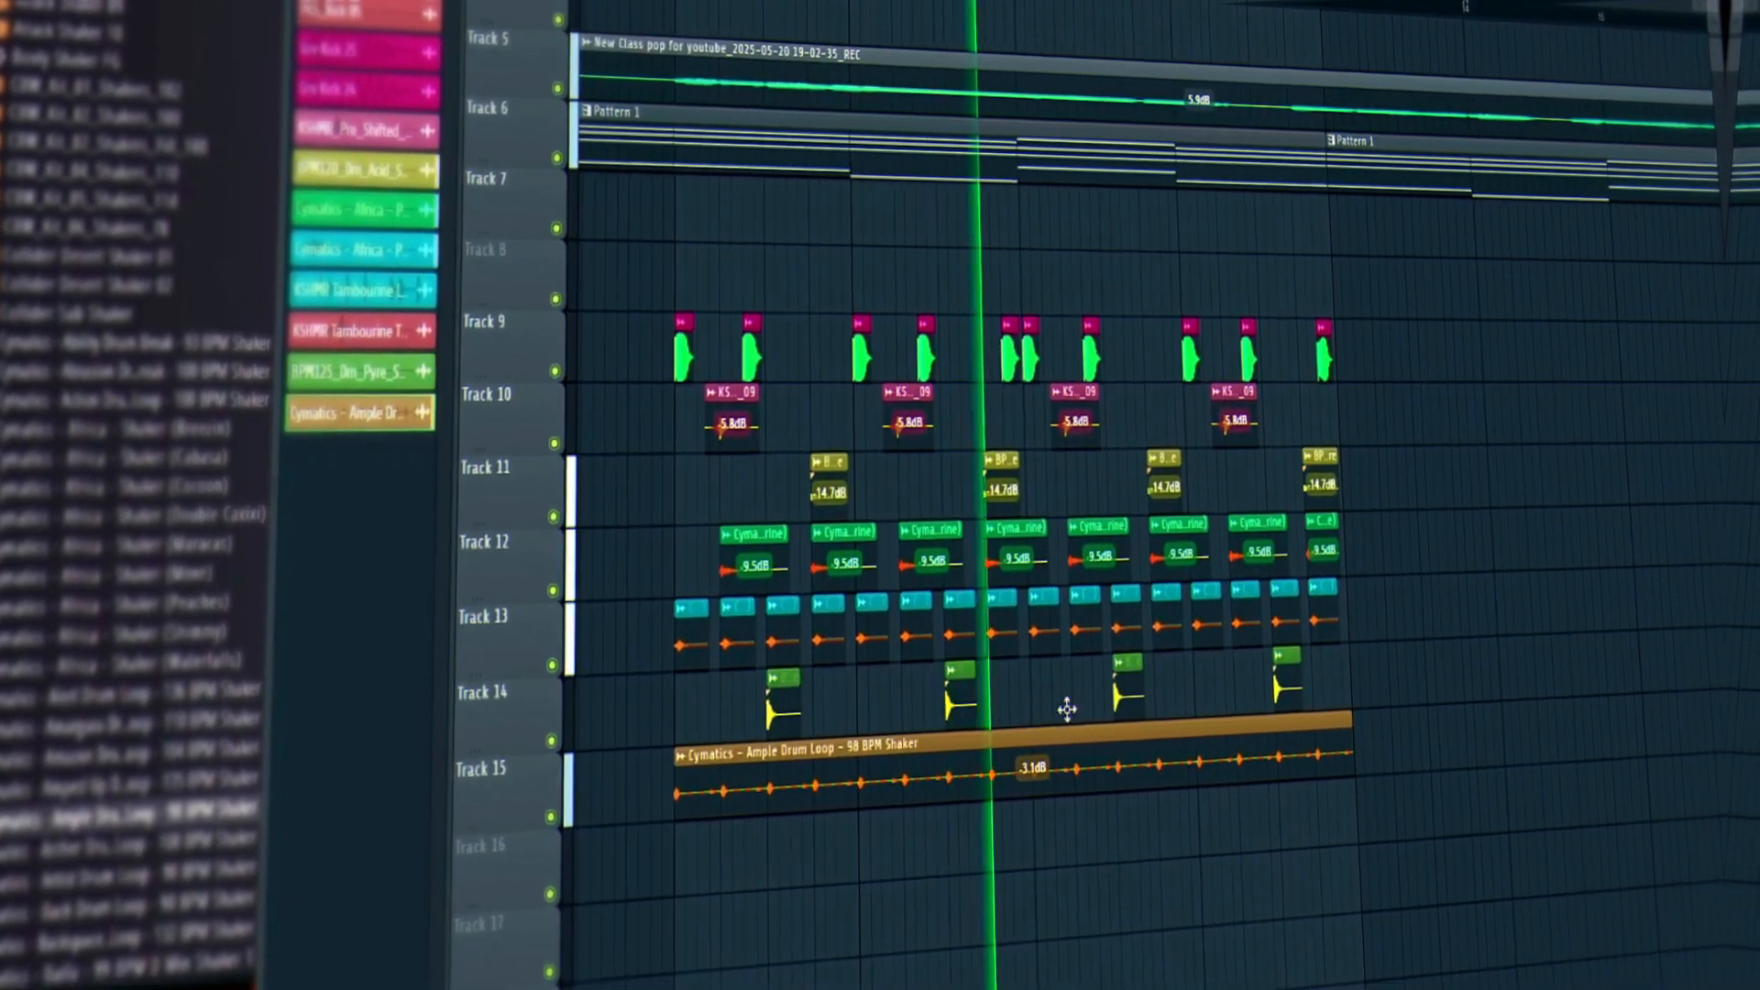
scroll(986, 642, "down", 2)
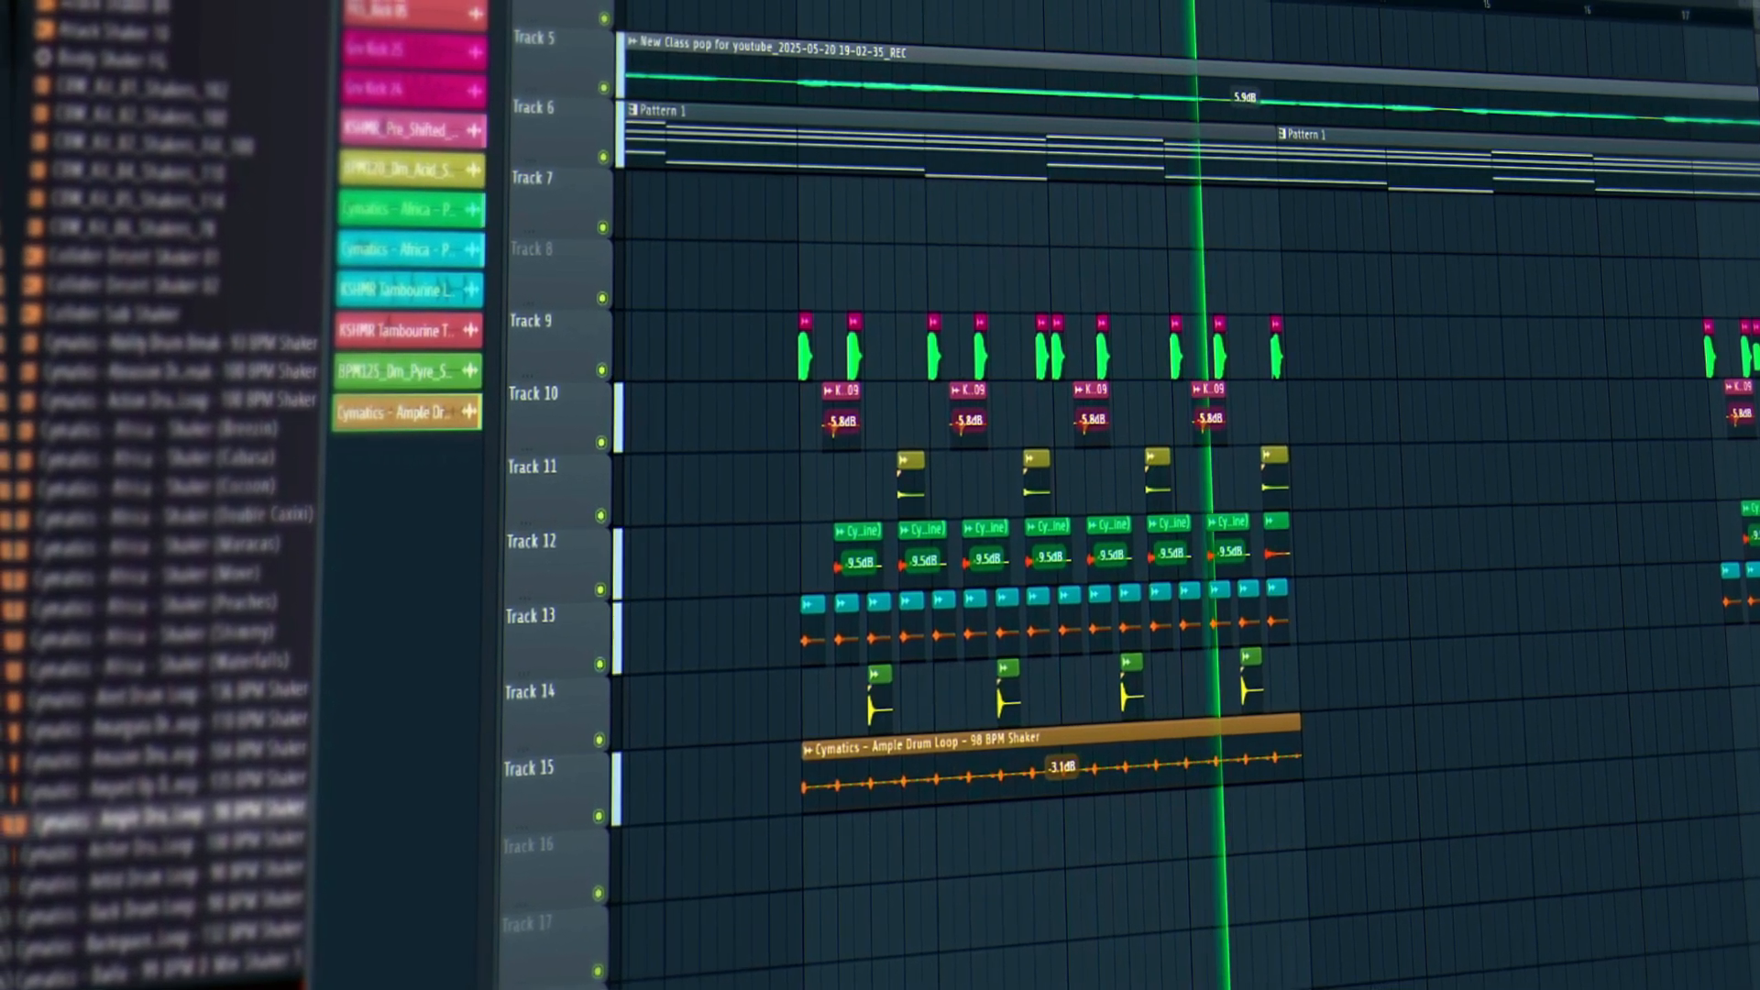
key("space")
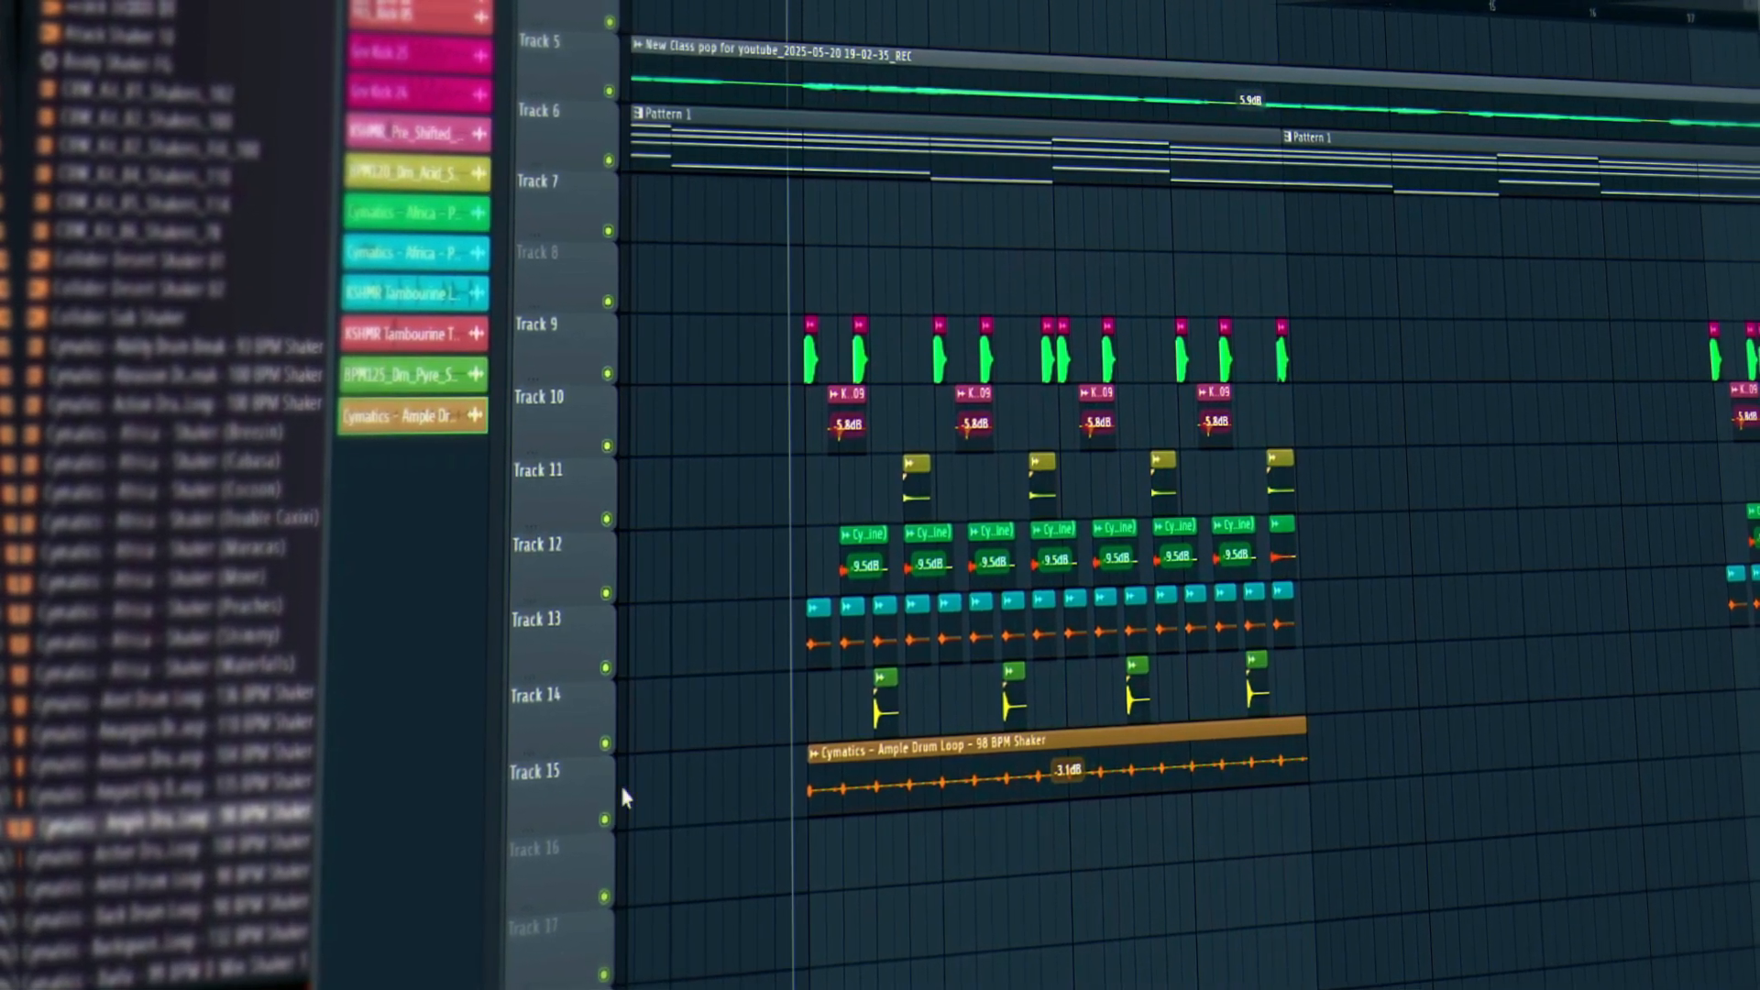
Preview another shaker loop and delete the Ample Drum Loop clip from Track 15.
left_click(204, 850)
scroll(165, 660, "down", 4)
key("space")
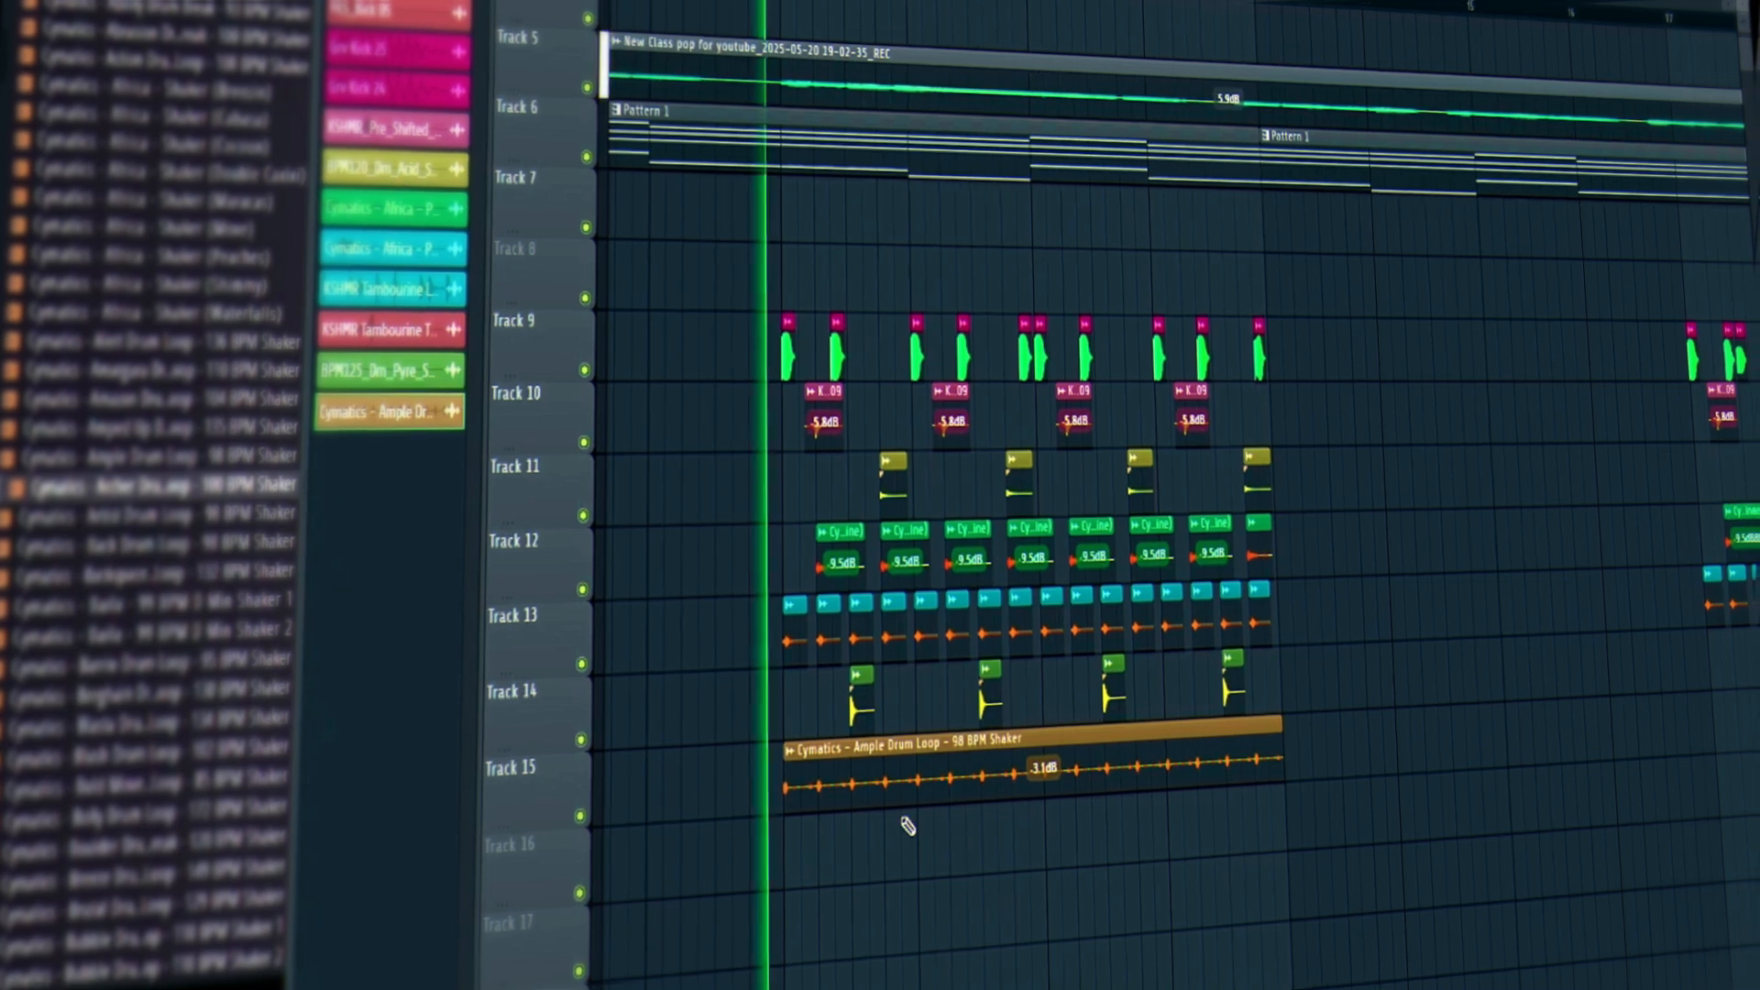
right_click(893, 781)
key("space")
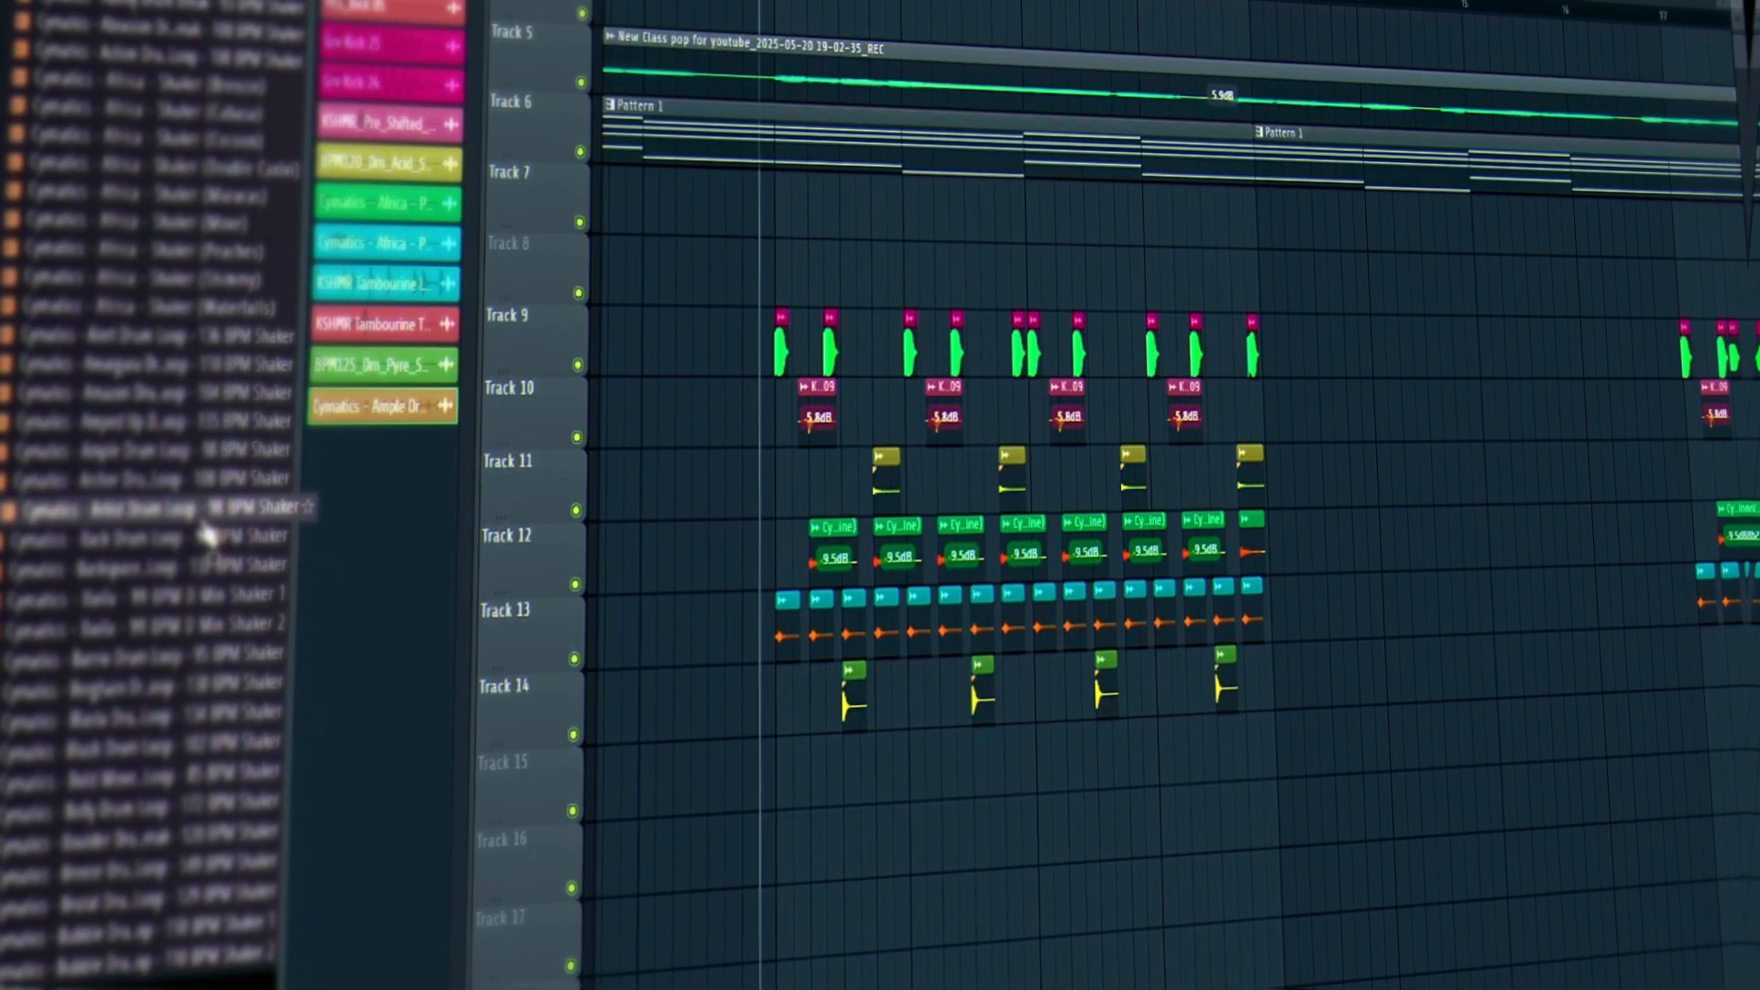
left_click(172, 654)
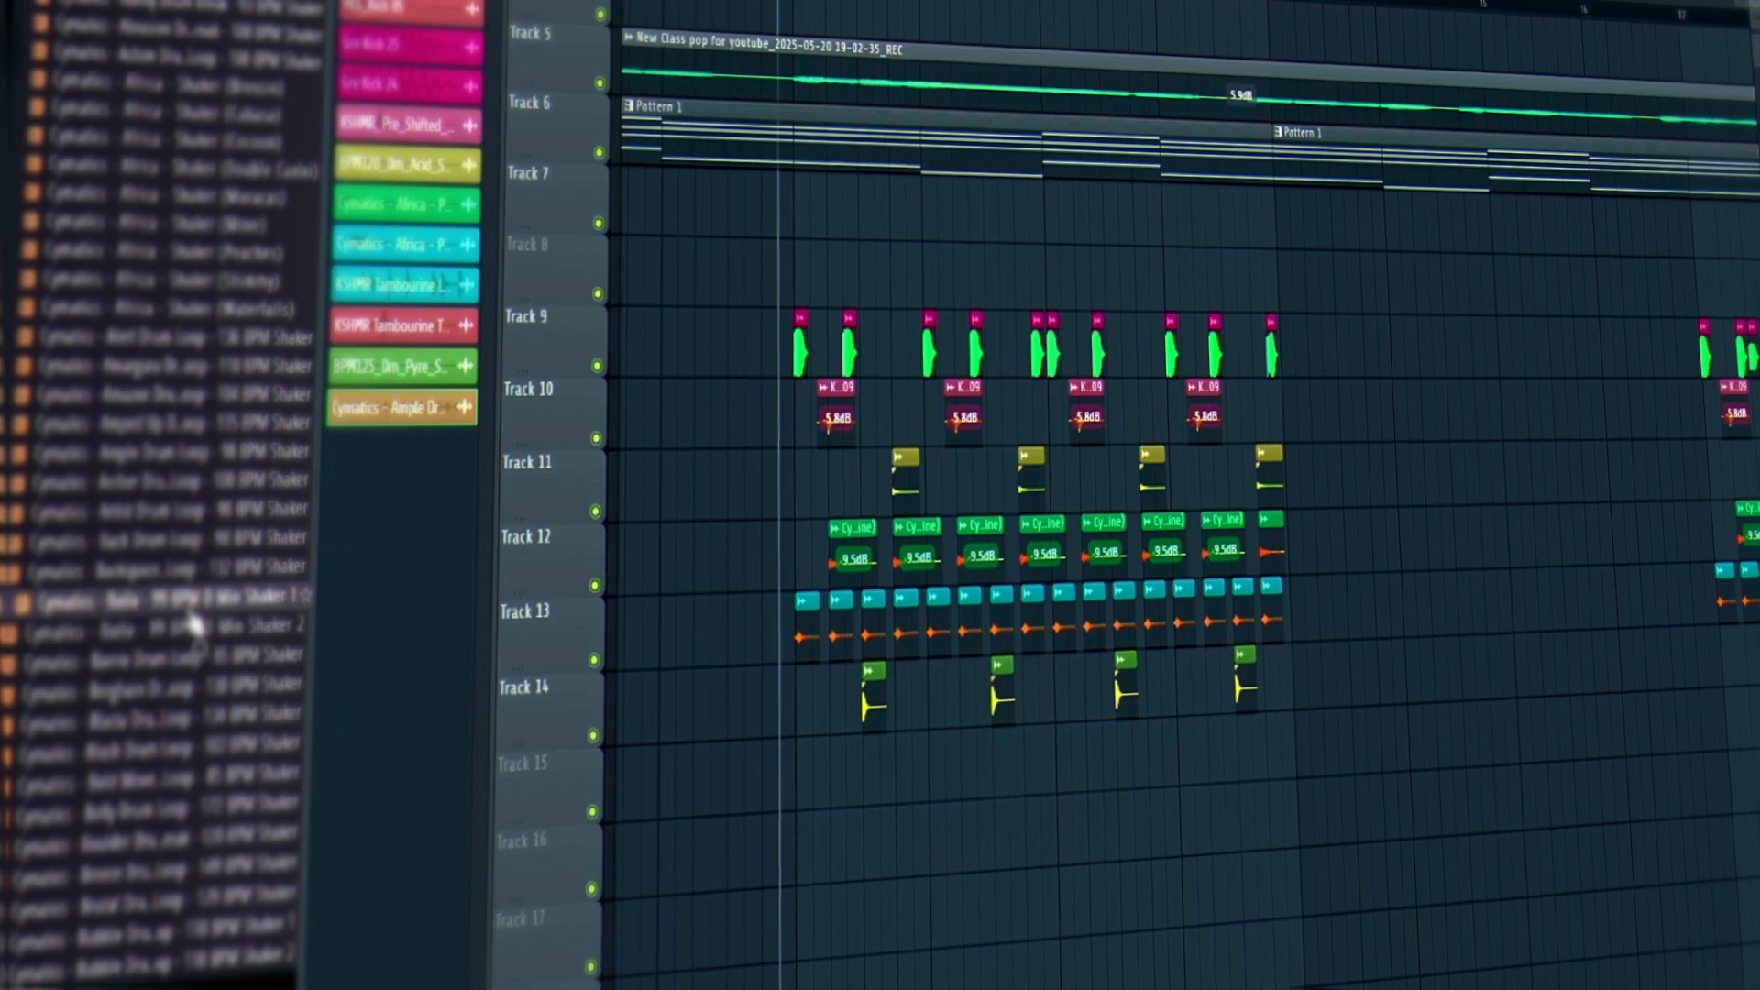
left_click(195, 626)
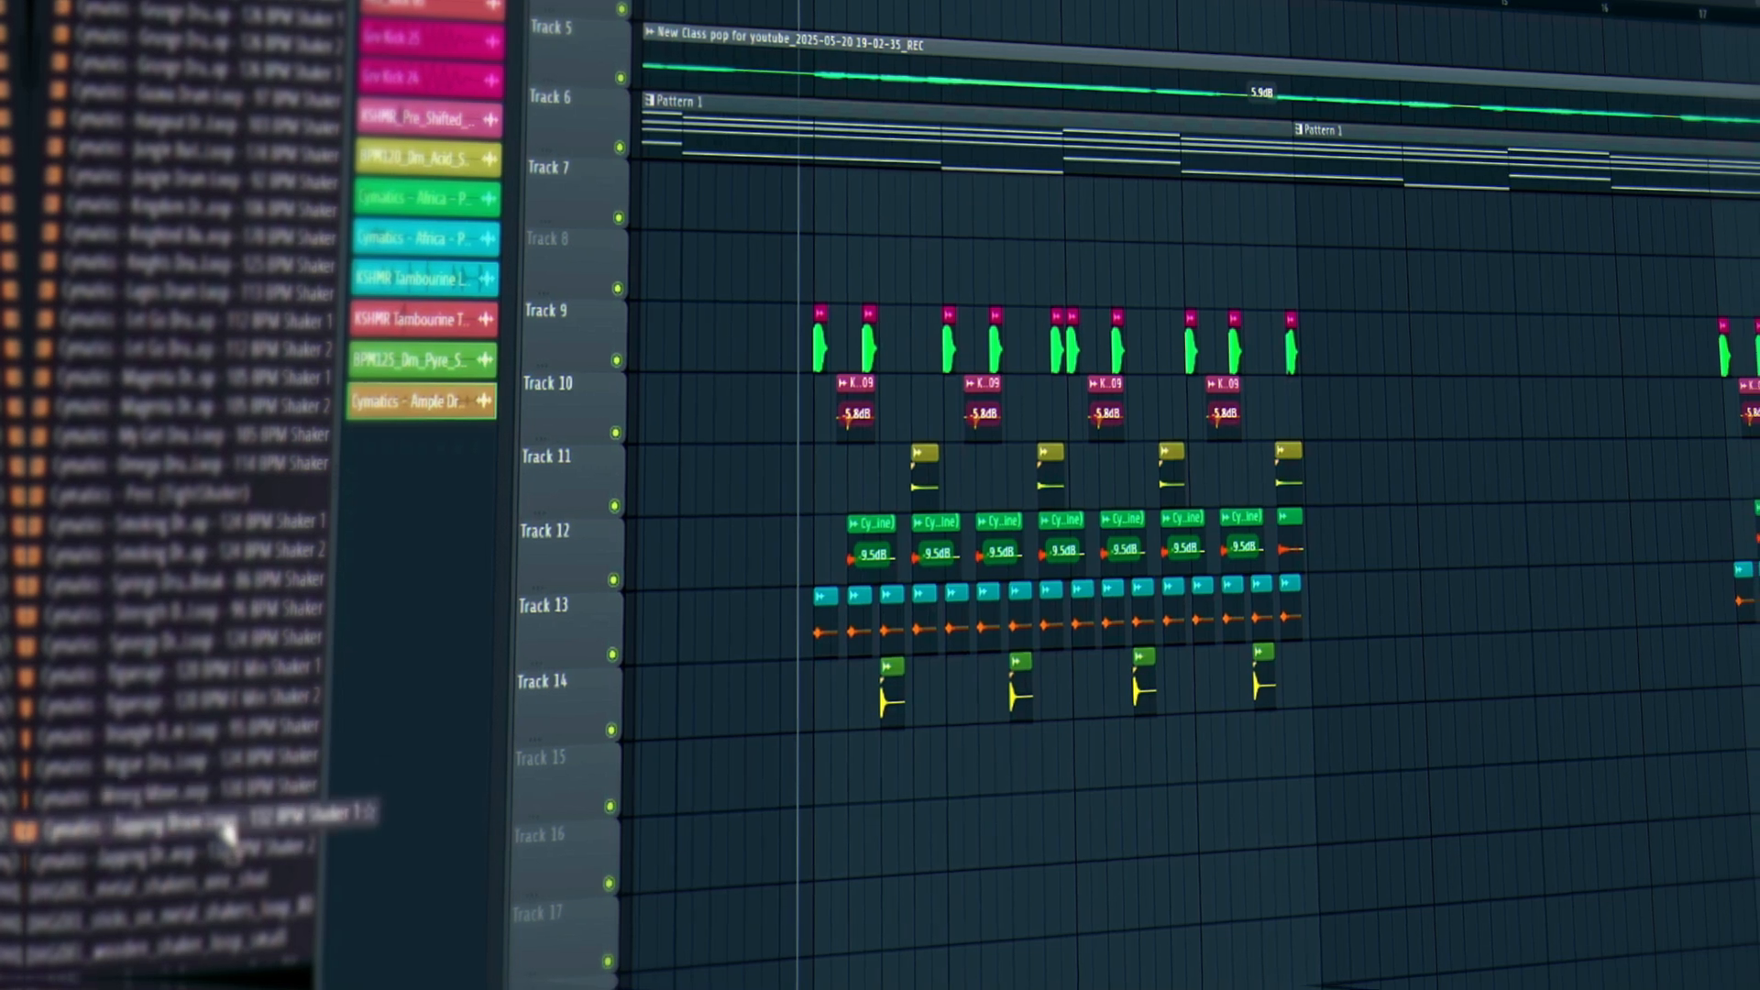
scroll(197, 853, "down", 6)
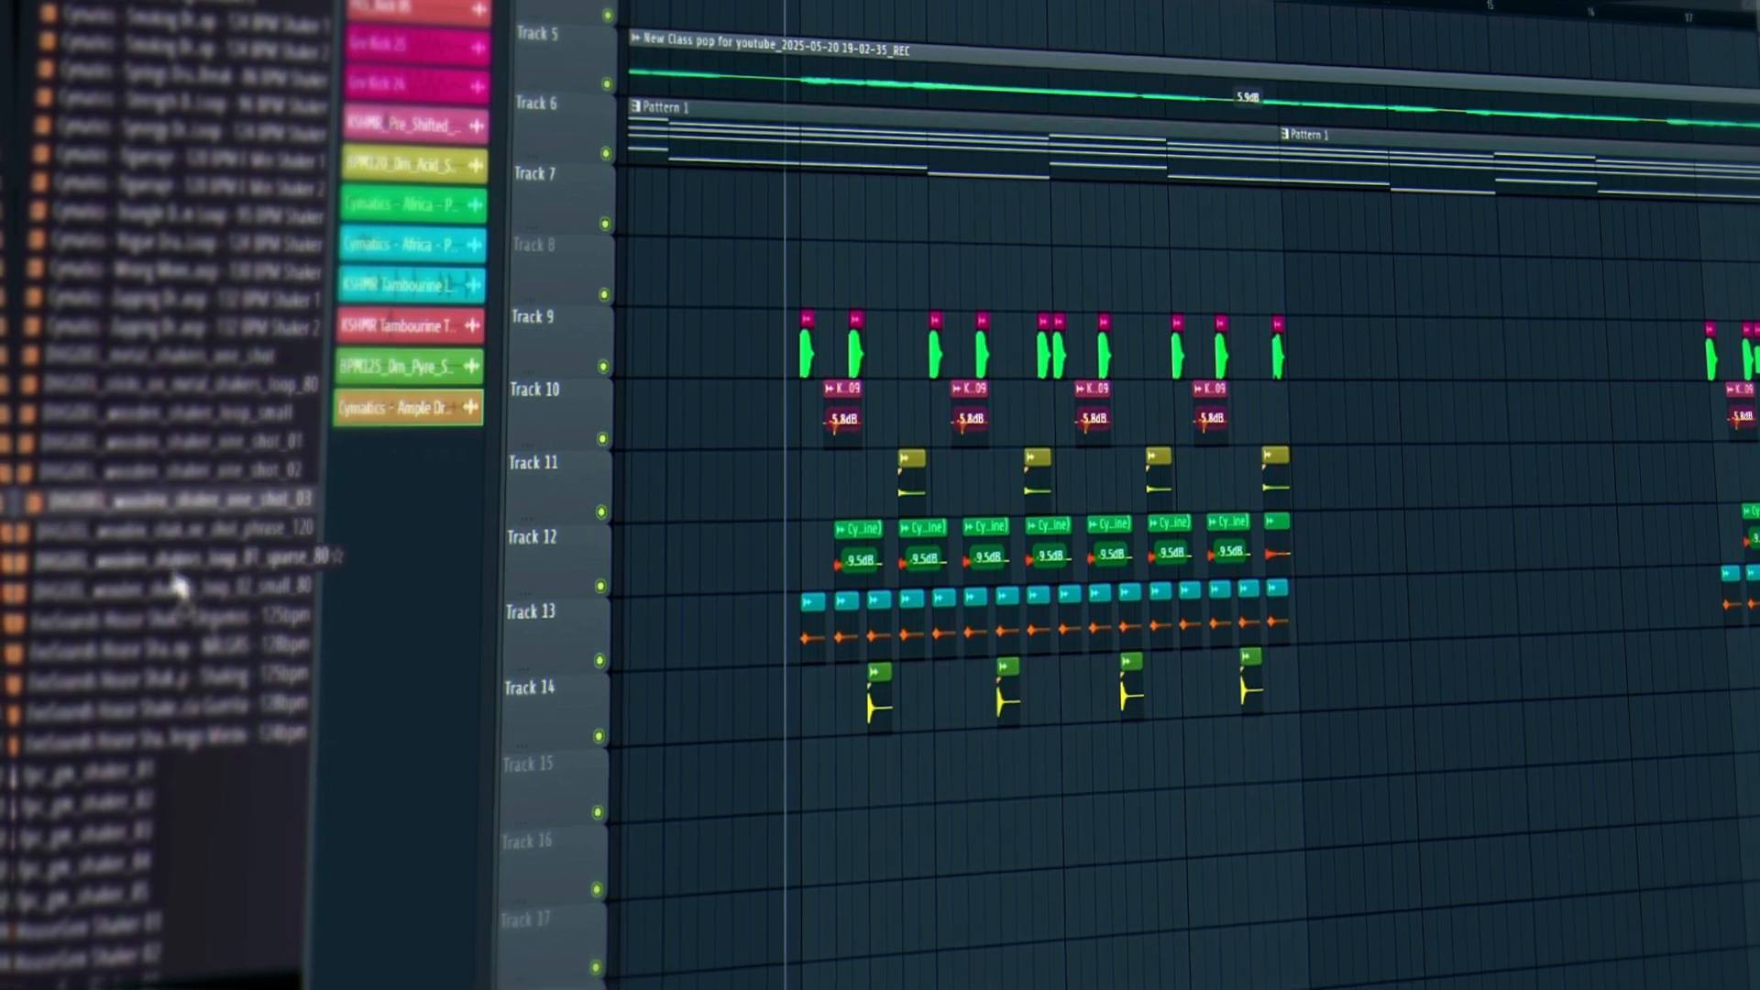
scroll(155, 458, "down", 10)
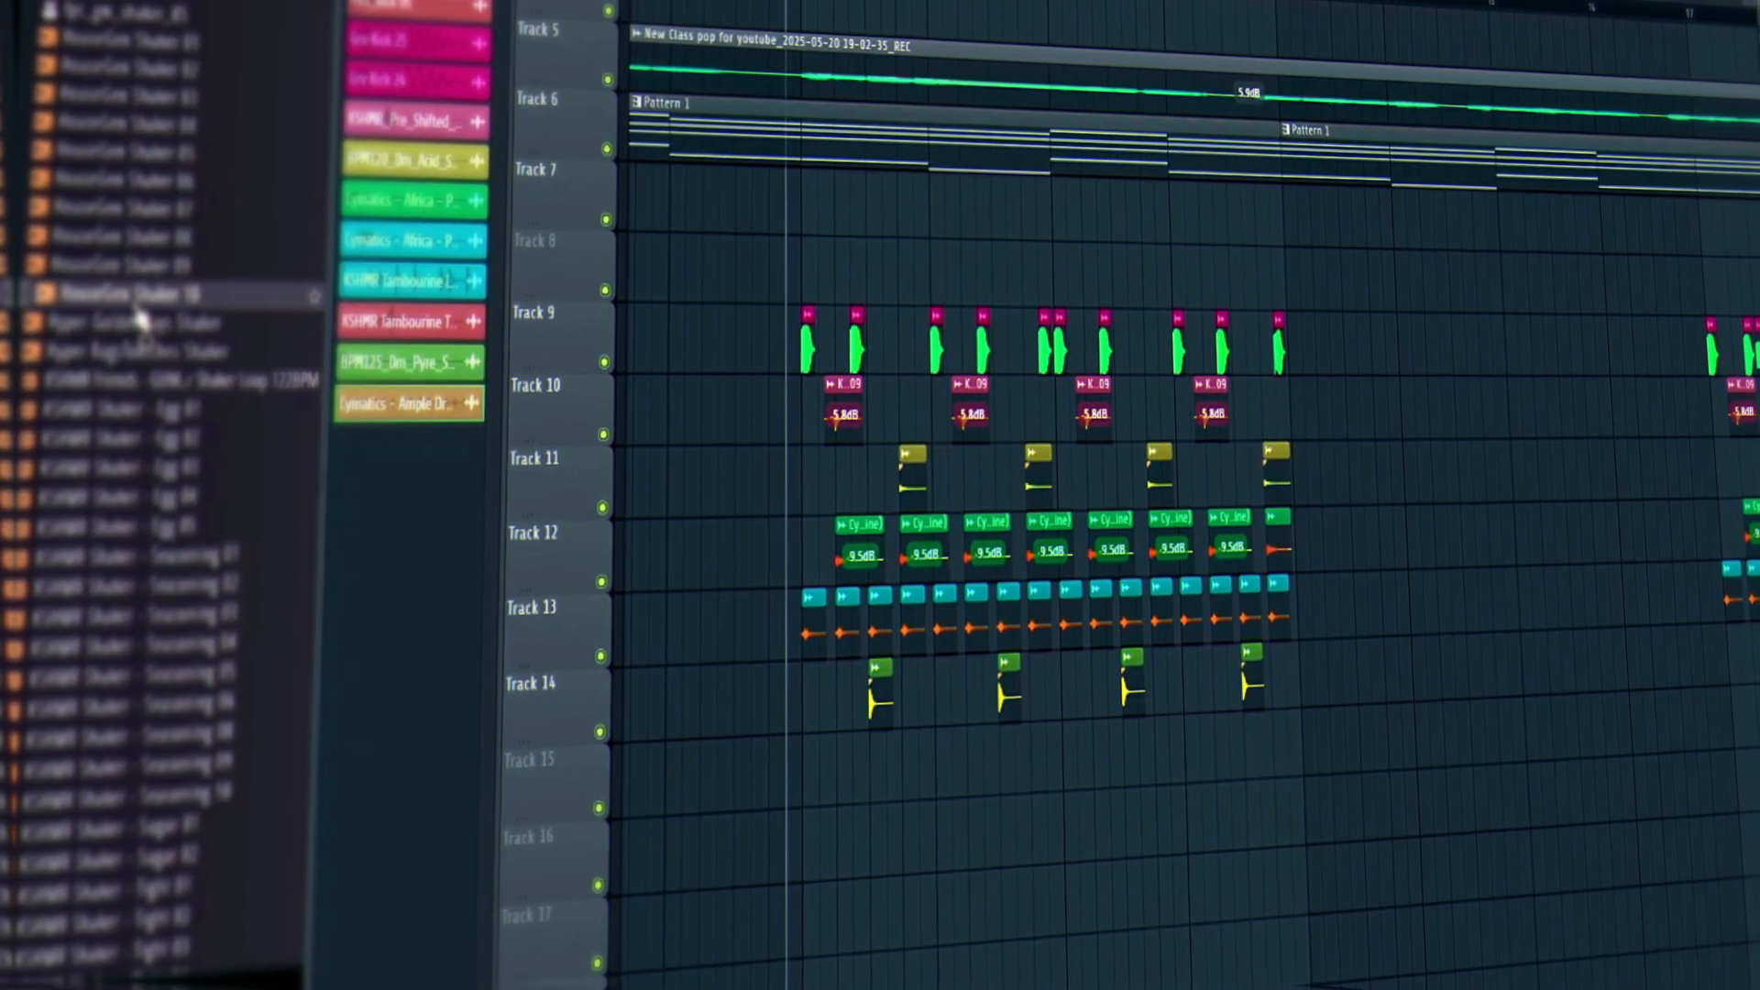
scroll(79, 697, "down", 10)
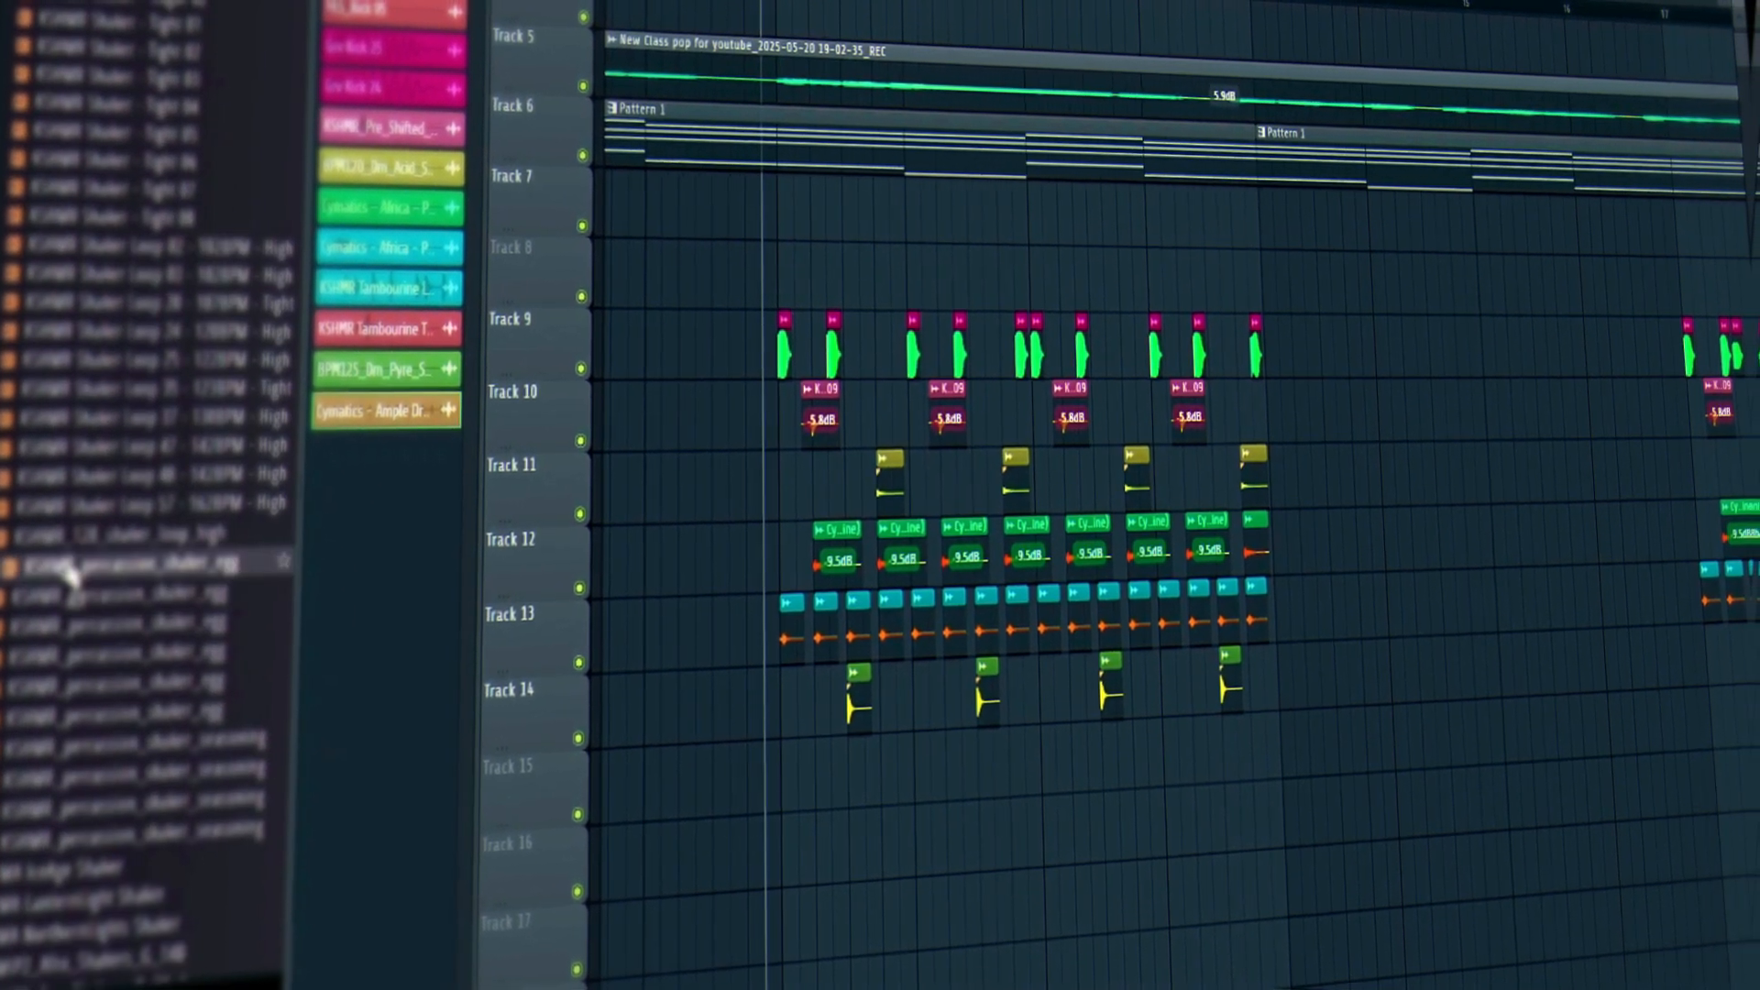
scroll(111, 454, "down", 7)
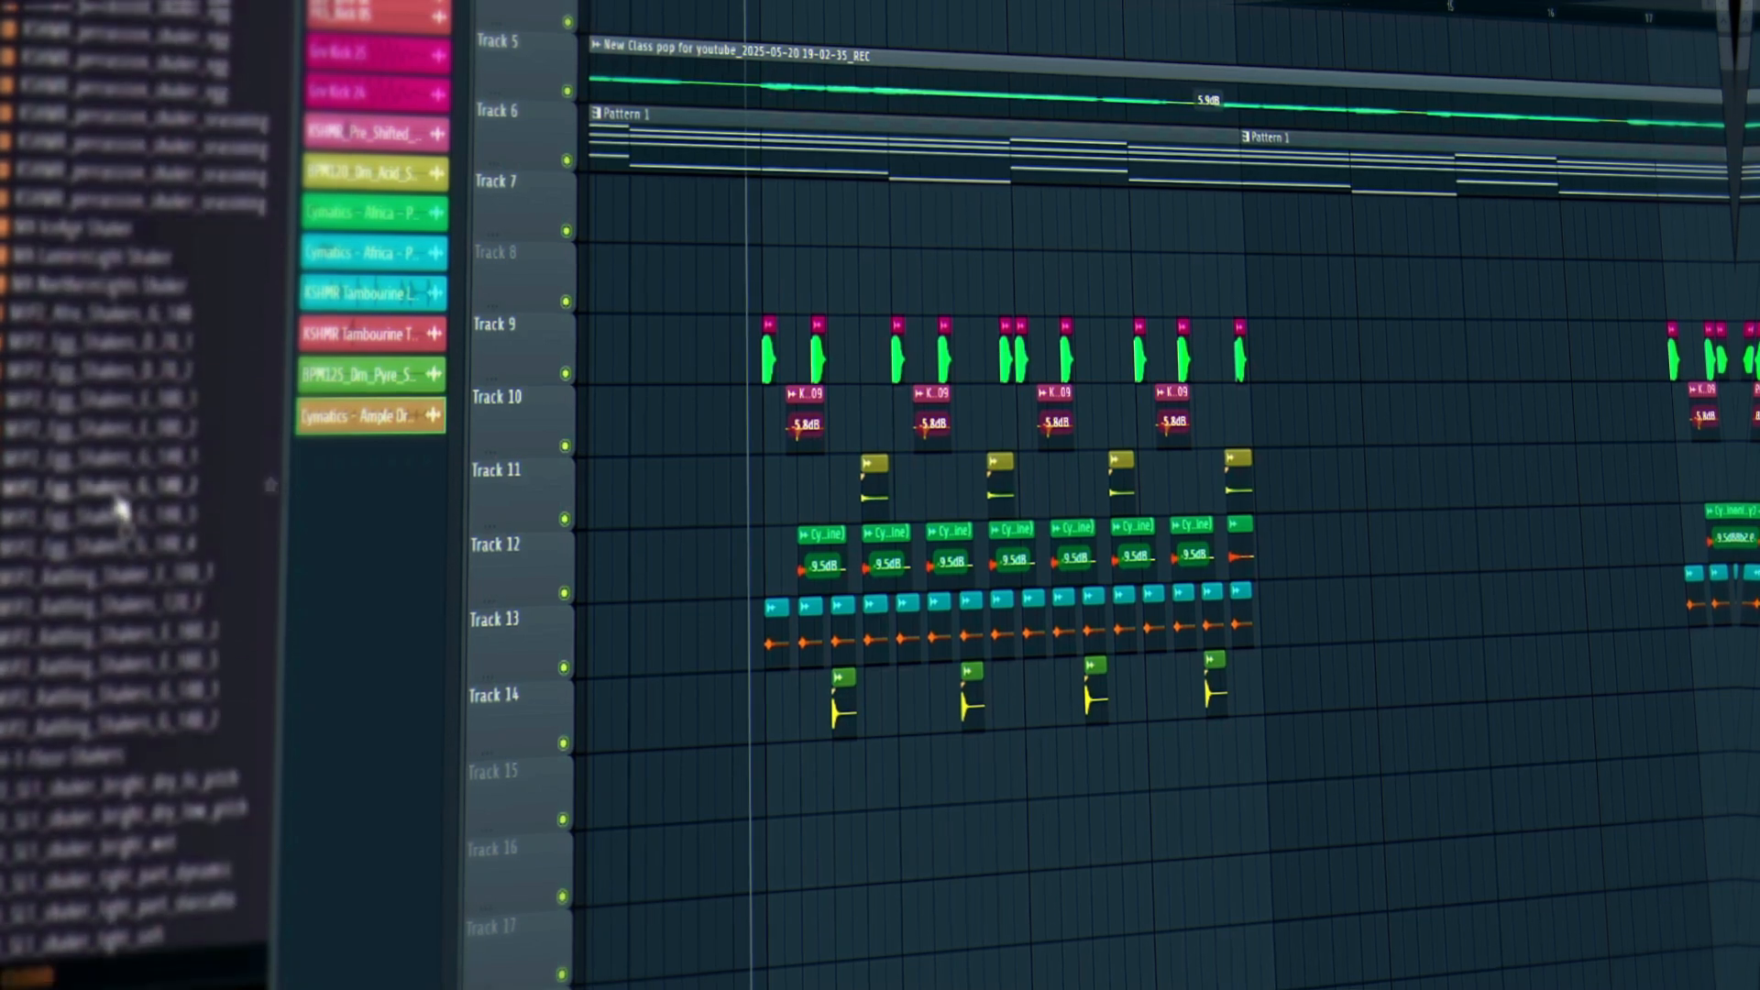
scroll(133, 544, "up", 7)
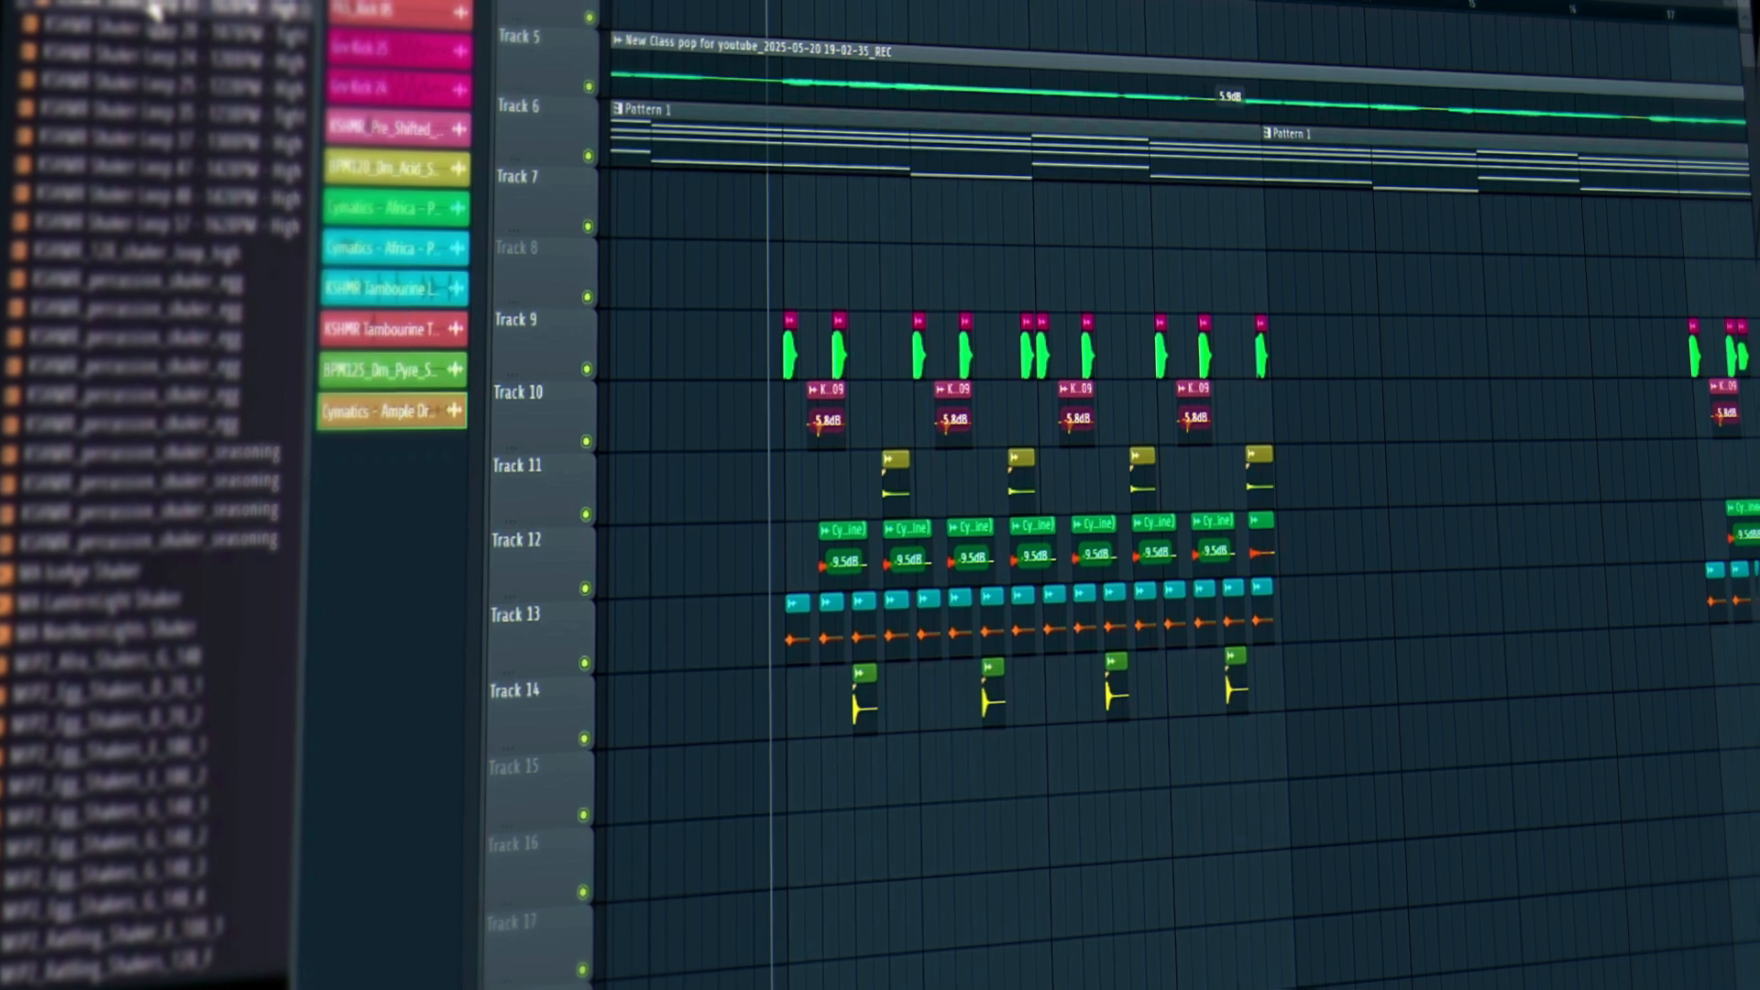
Place KSHMR Shaker Loop 03 on Track 15, stretched to 4 bars, Generic declicking, Auto mode.
left_click_drag(151, 8, 796, 797)
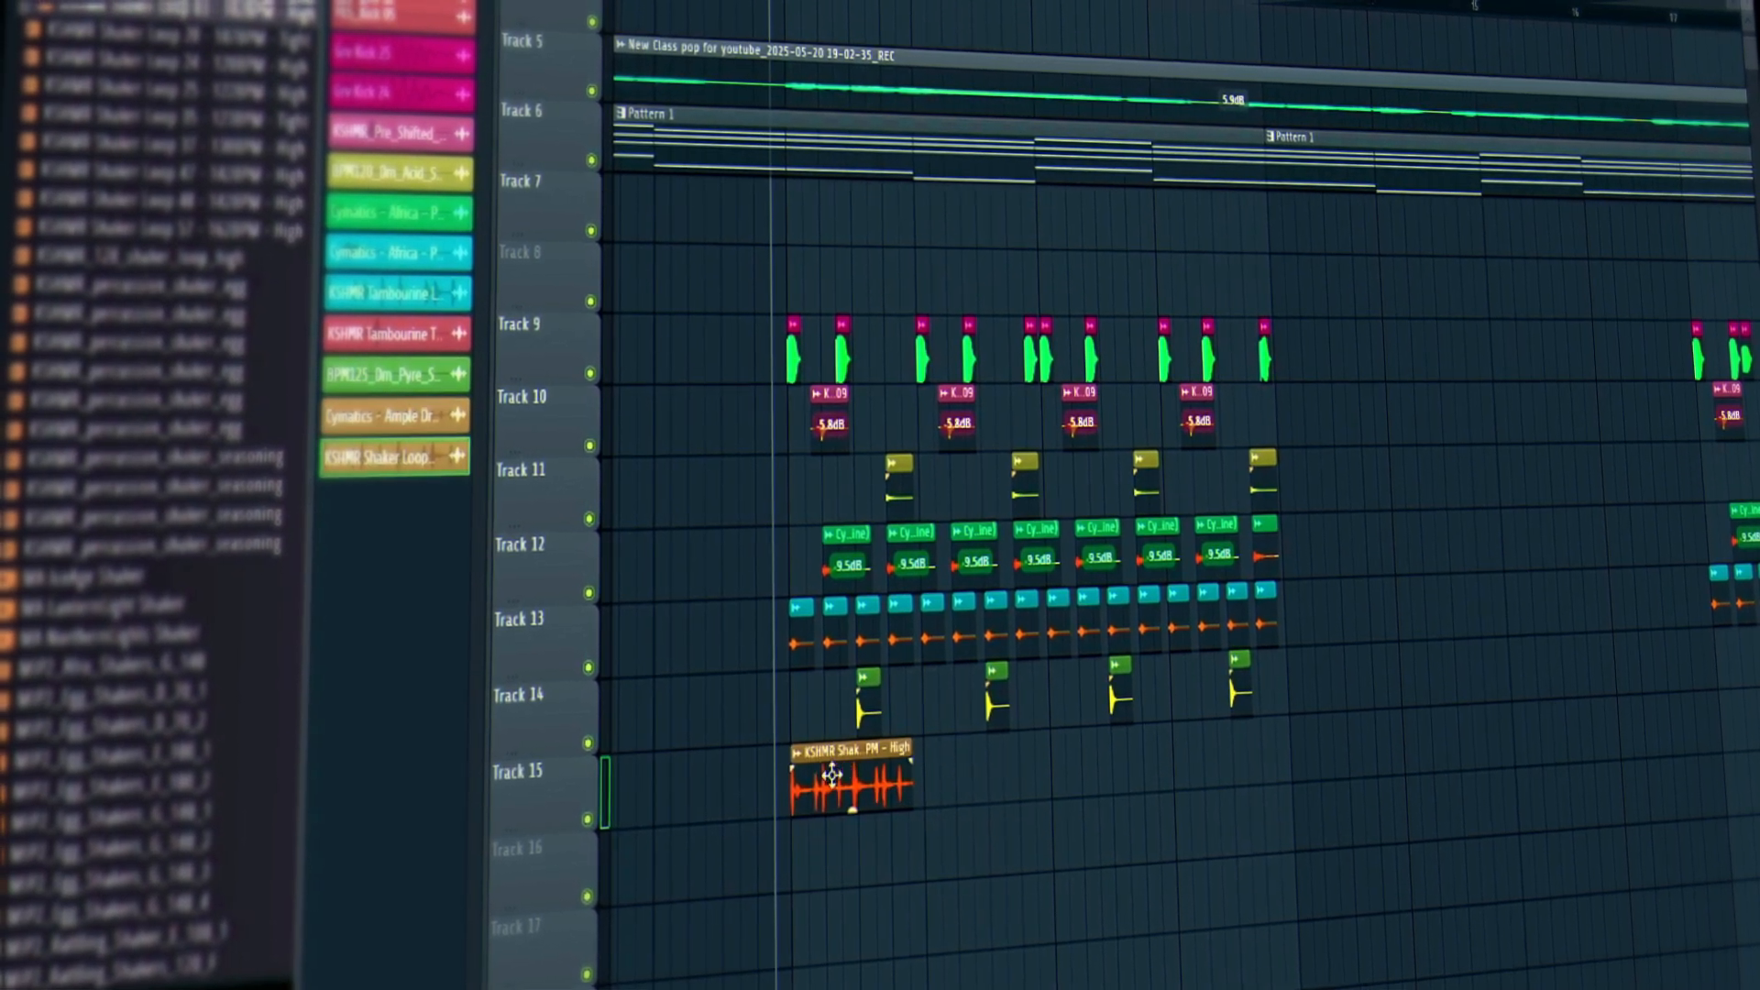
double_click(836, 779)
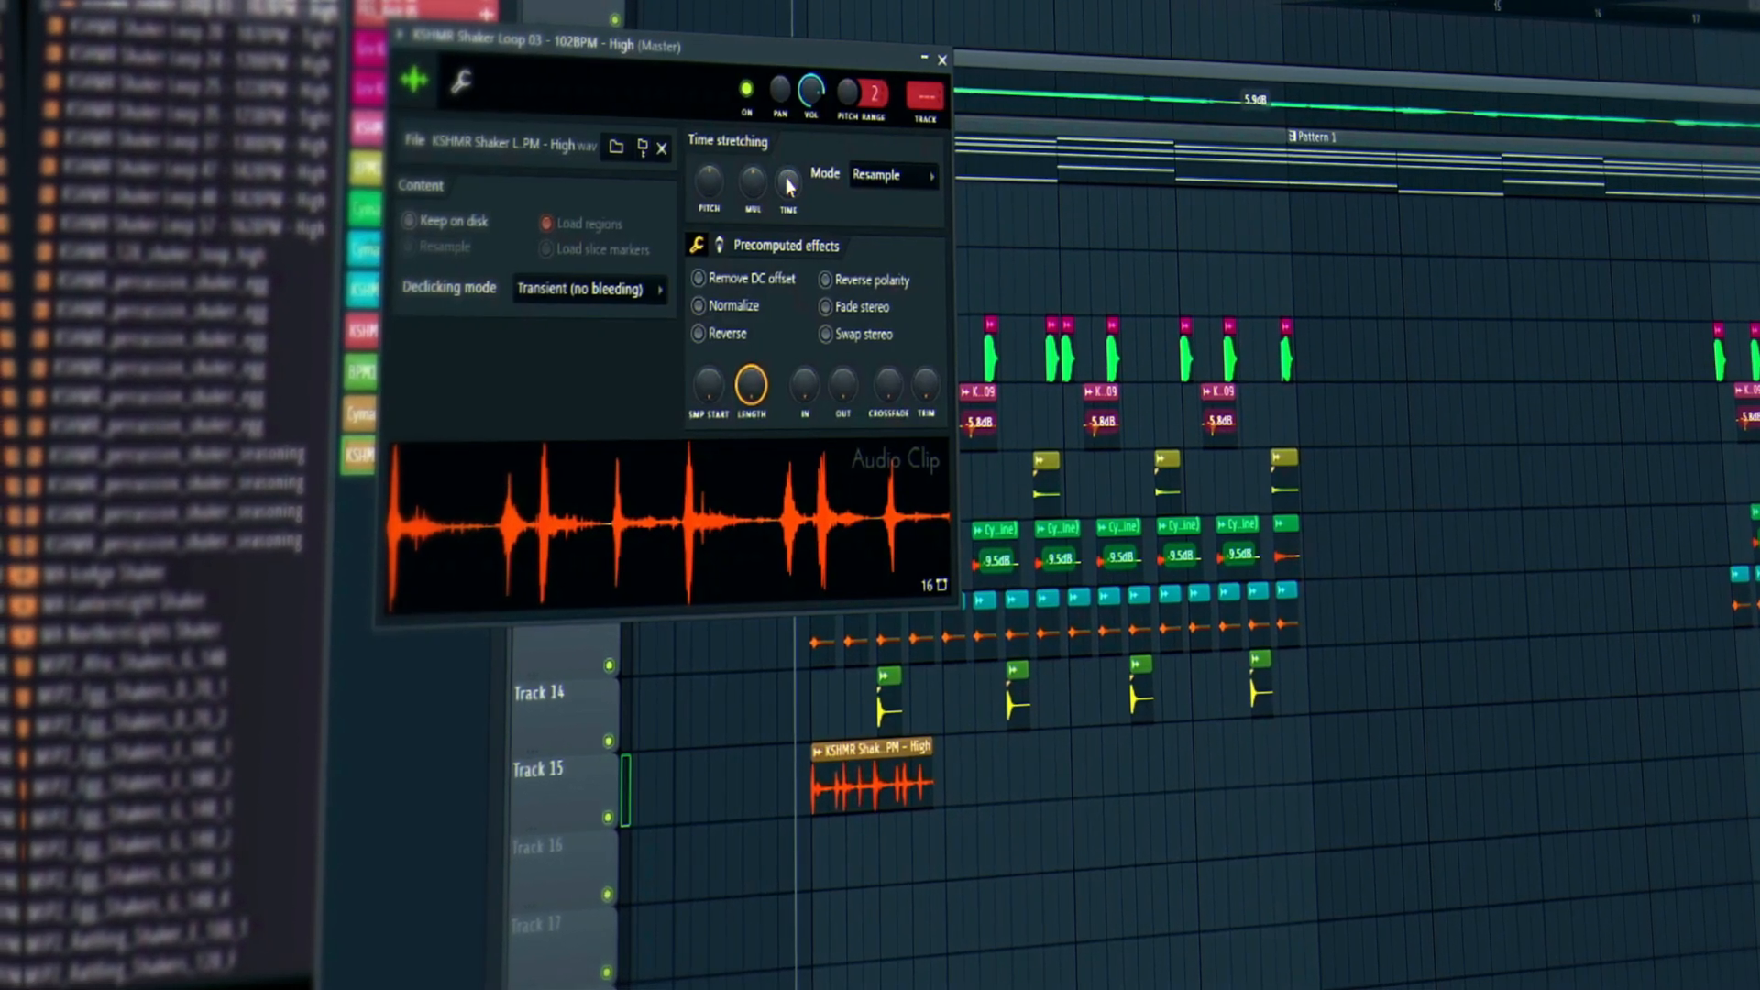
right_click(790, 182)
left_click(826, 386)
left_click(591, 288)
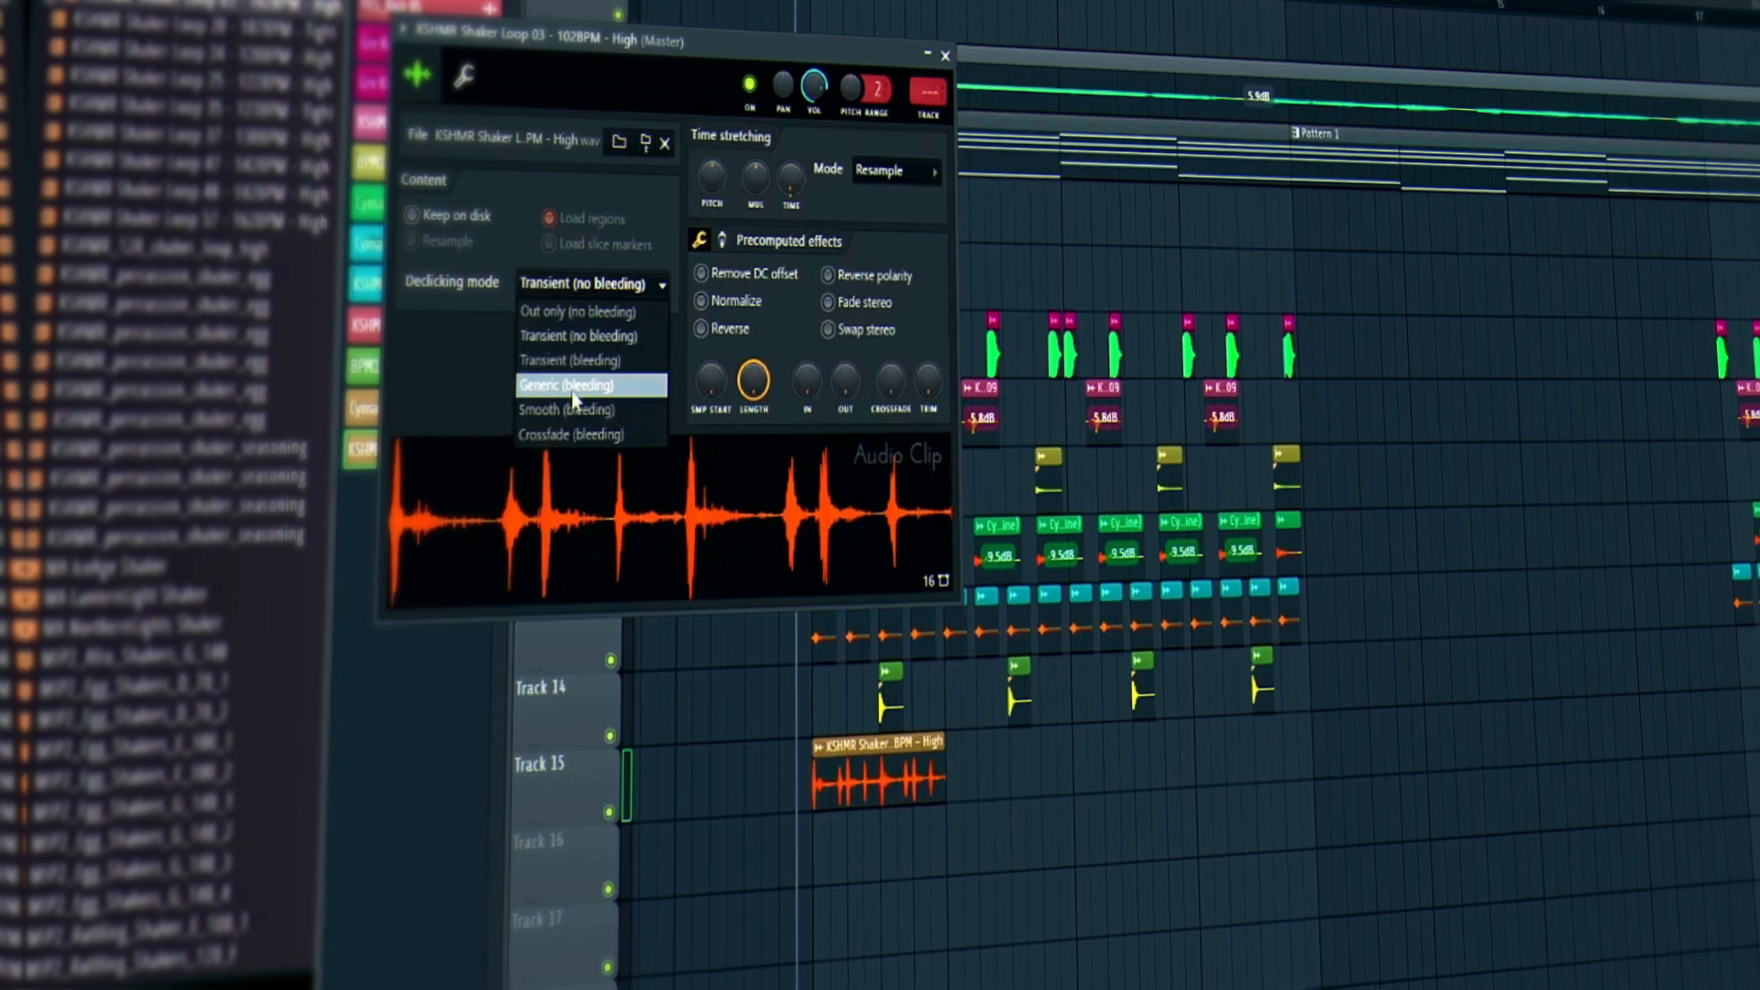
left_click(626, 394)
left_click(857, 171)
left_click(738, 173)
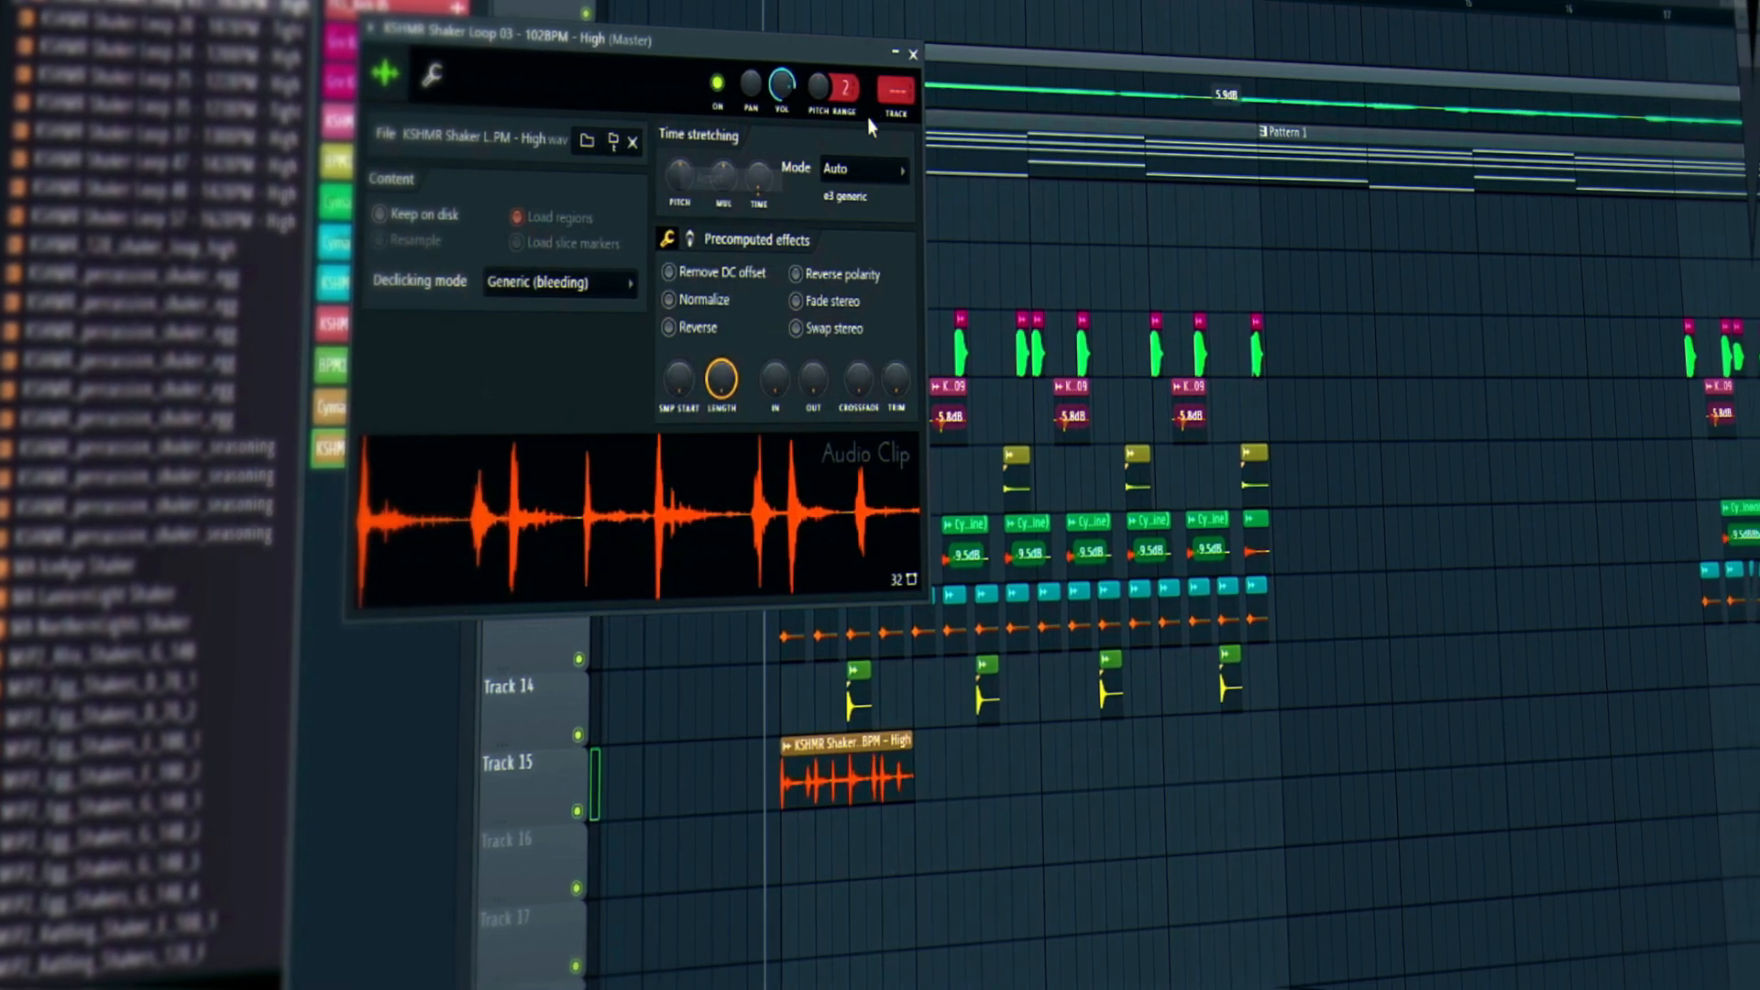
left_click(904, 55)
Lower the shaker clip to -7.7dB and remove extra copies, leaving one clip selected.
key("space")
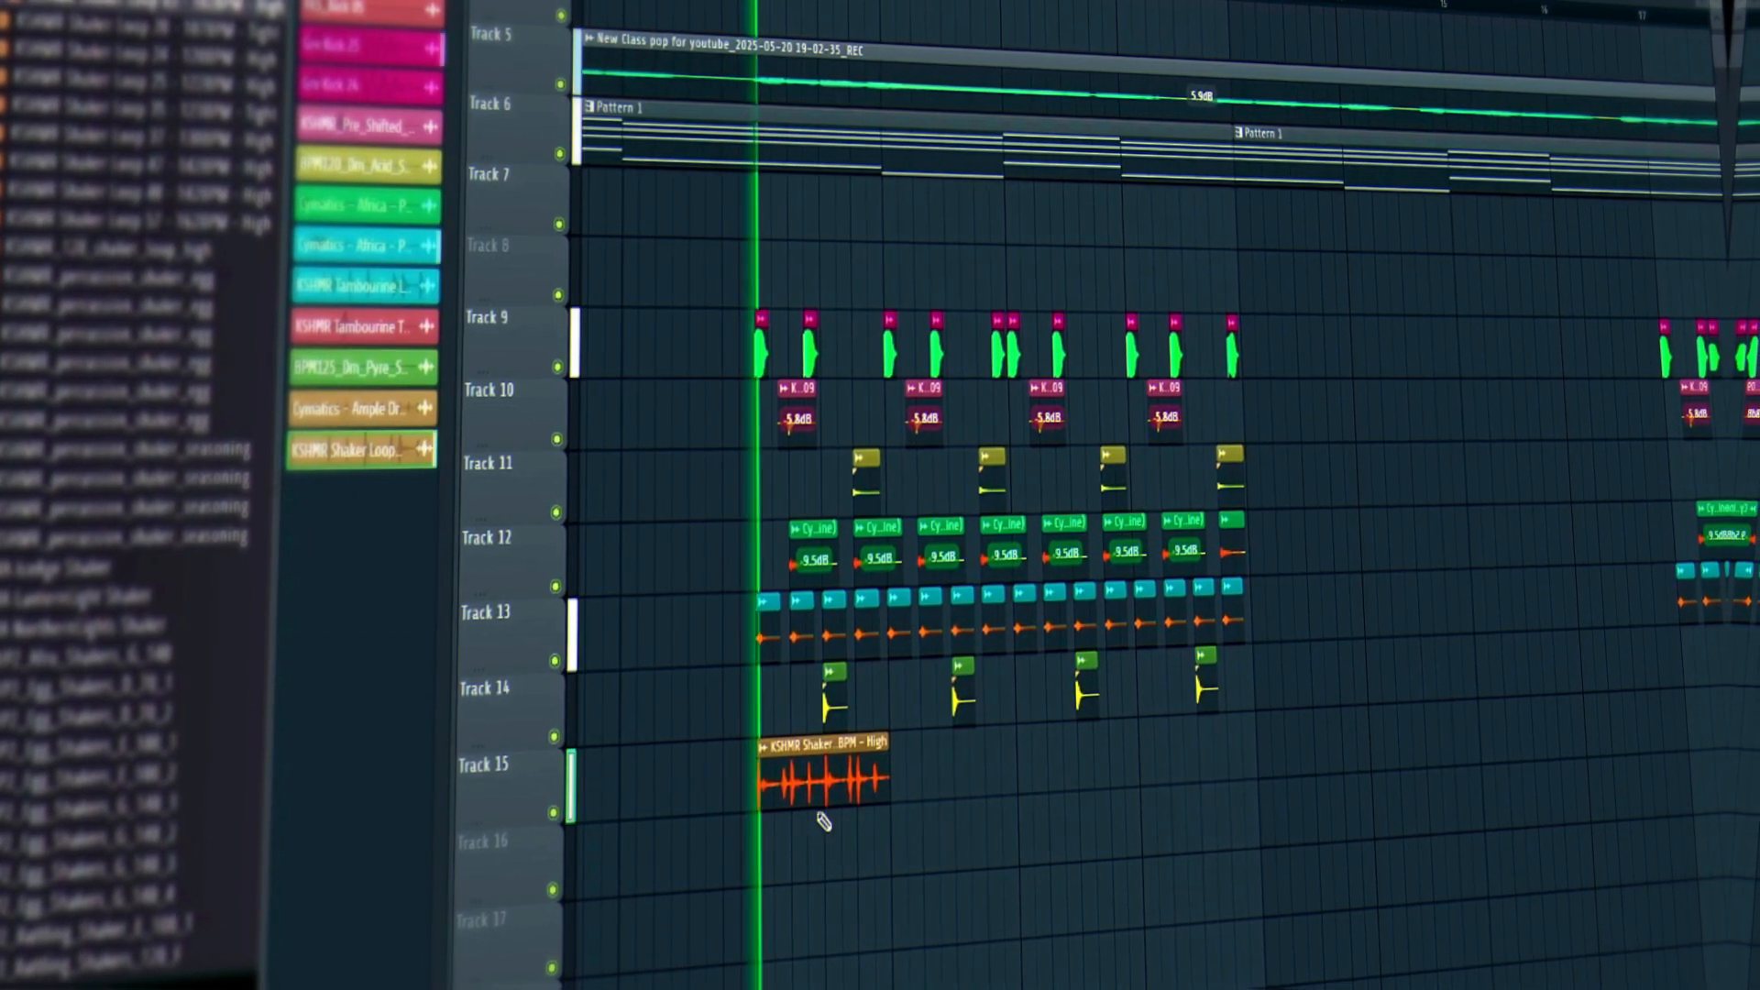
mouse_move(825, 804)
left_mouse_down()
mouse_move(825, 818)
mouse_move(838, 796)
left_mouse_up()
left_click(917, 786)
key("space")
right_click(982, 770)
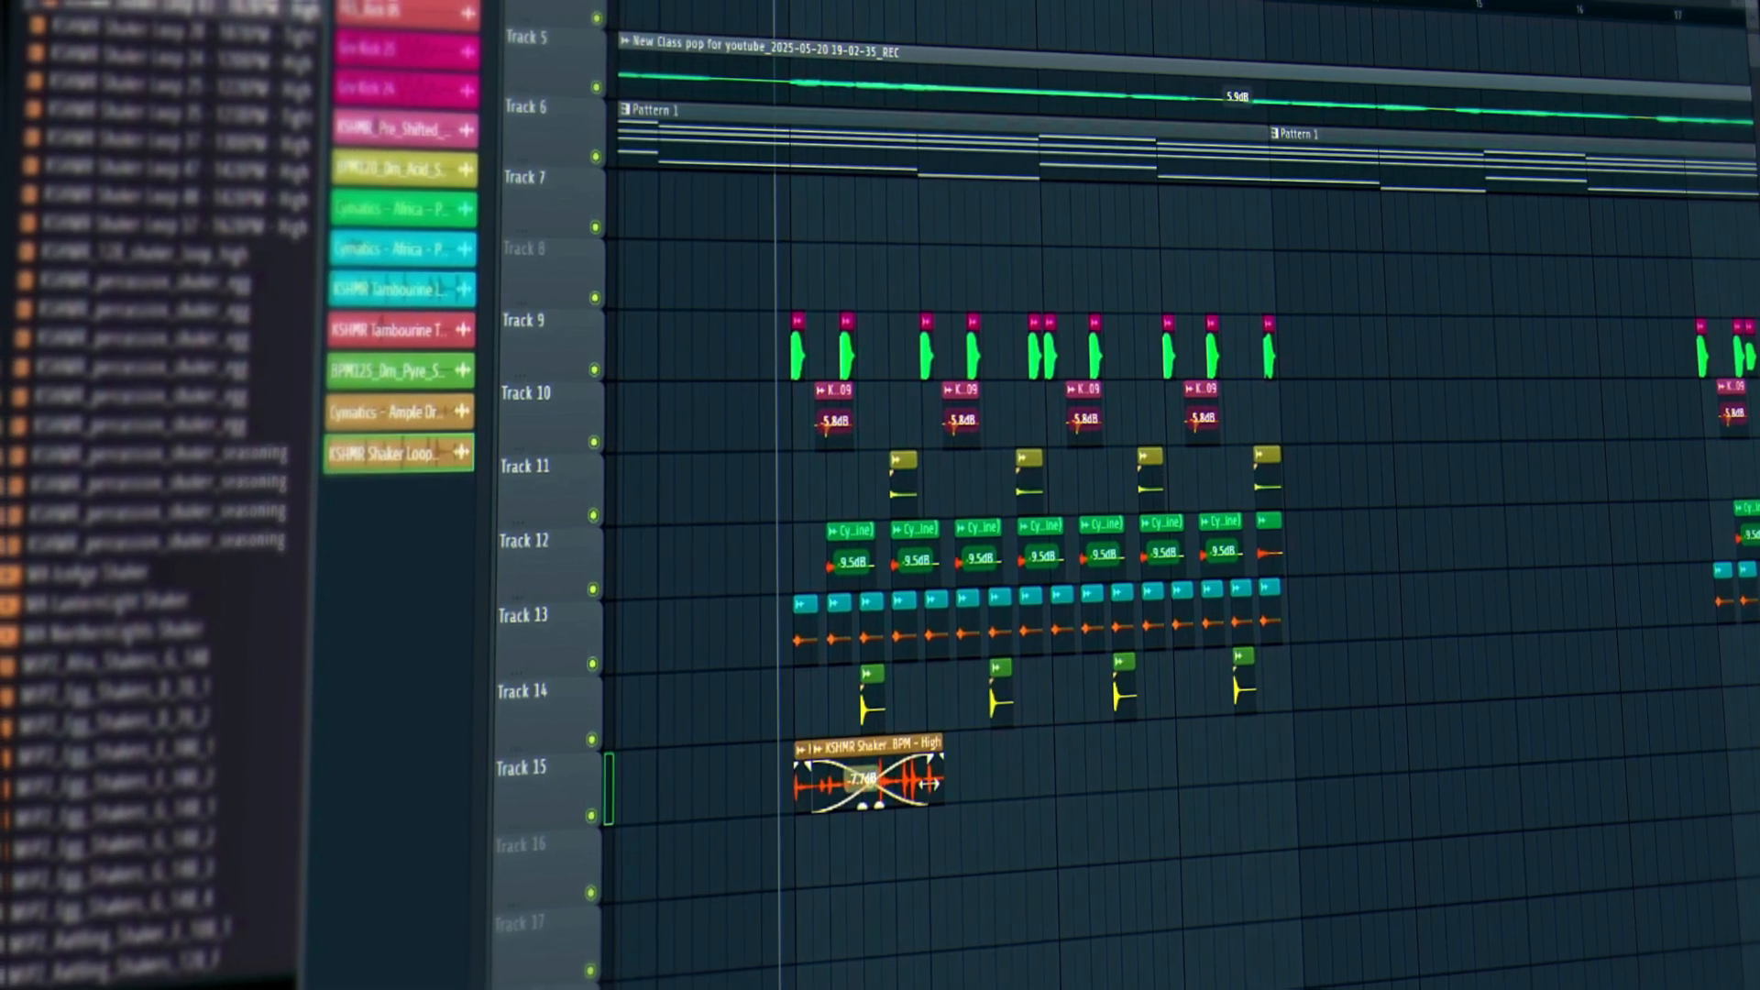
right_click(943, 787)
left_click_drag(973, 787, 859, 832)
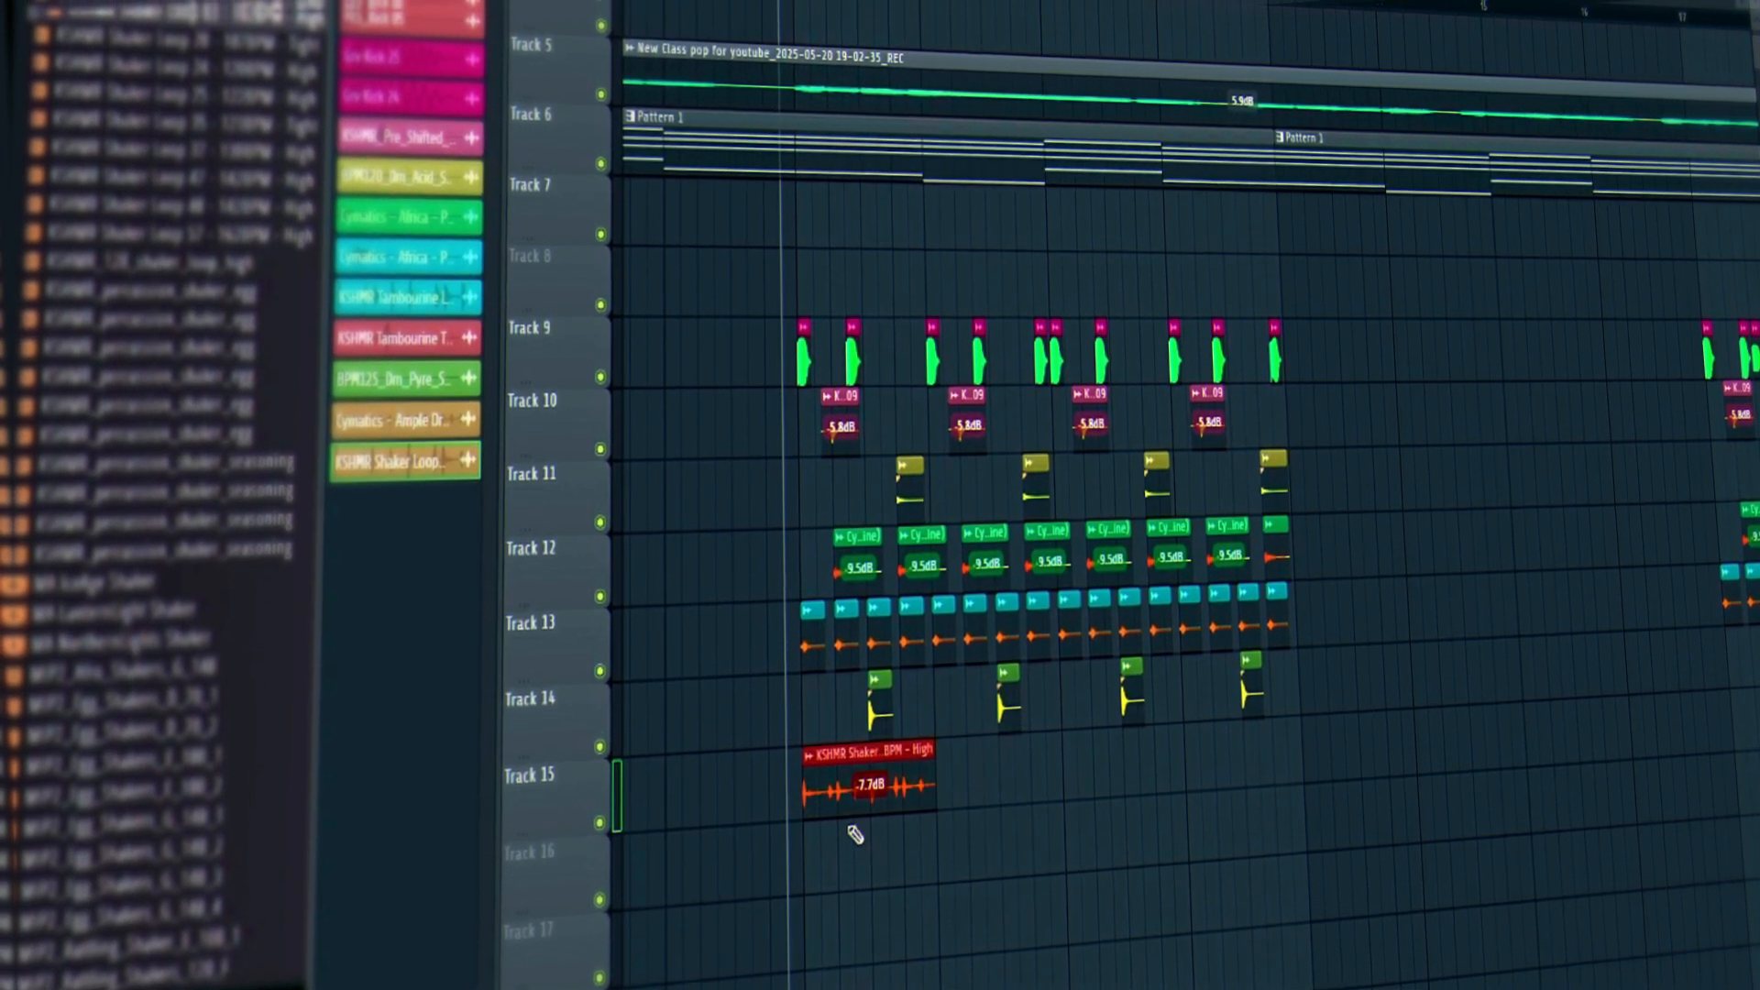
Repeat the shaker clip with Ctrl+B to make four copies, all lowered to -11.4dB.
key("ctrl+b")
key("ctrl+b")
key("ctrl+b")
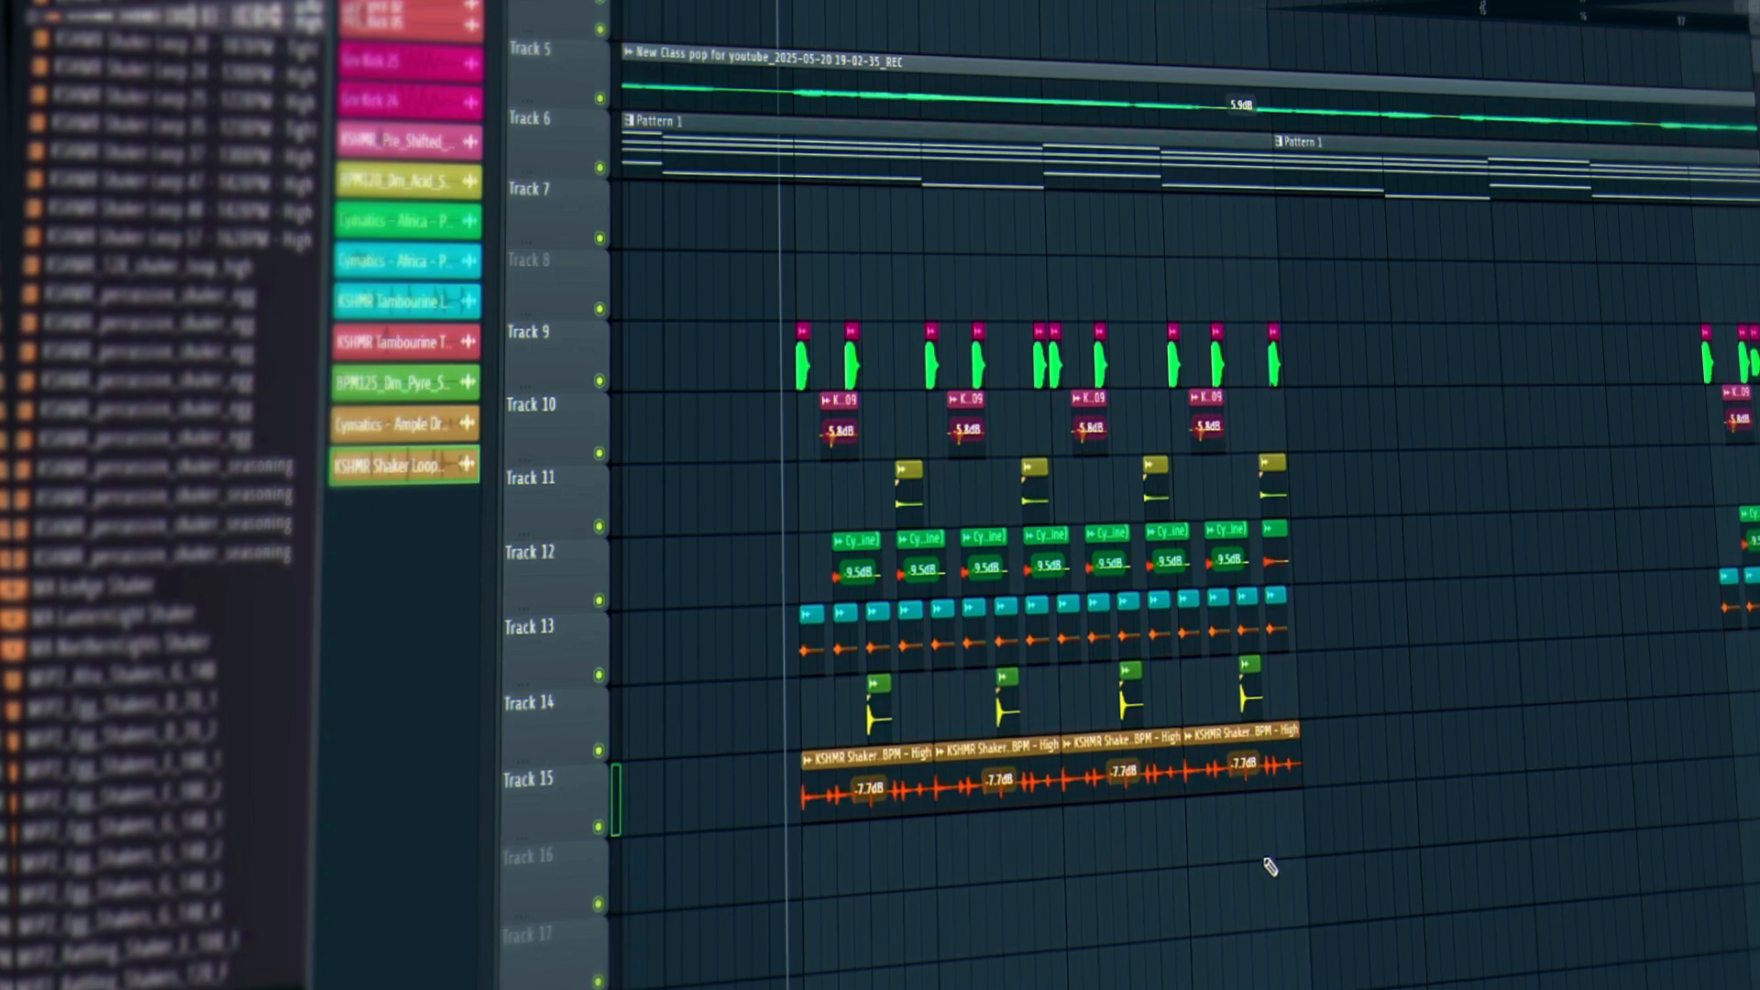
left_click_drag(1357, 777, 863, 823)
left_click(884, 881, "ctrl")
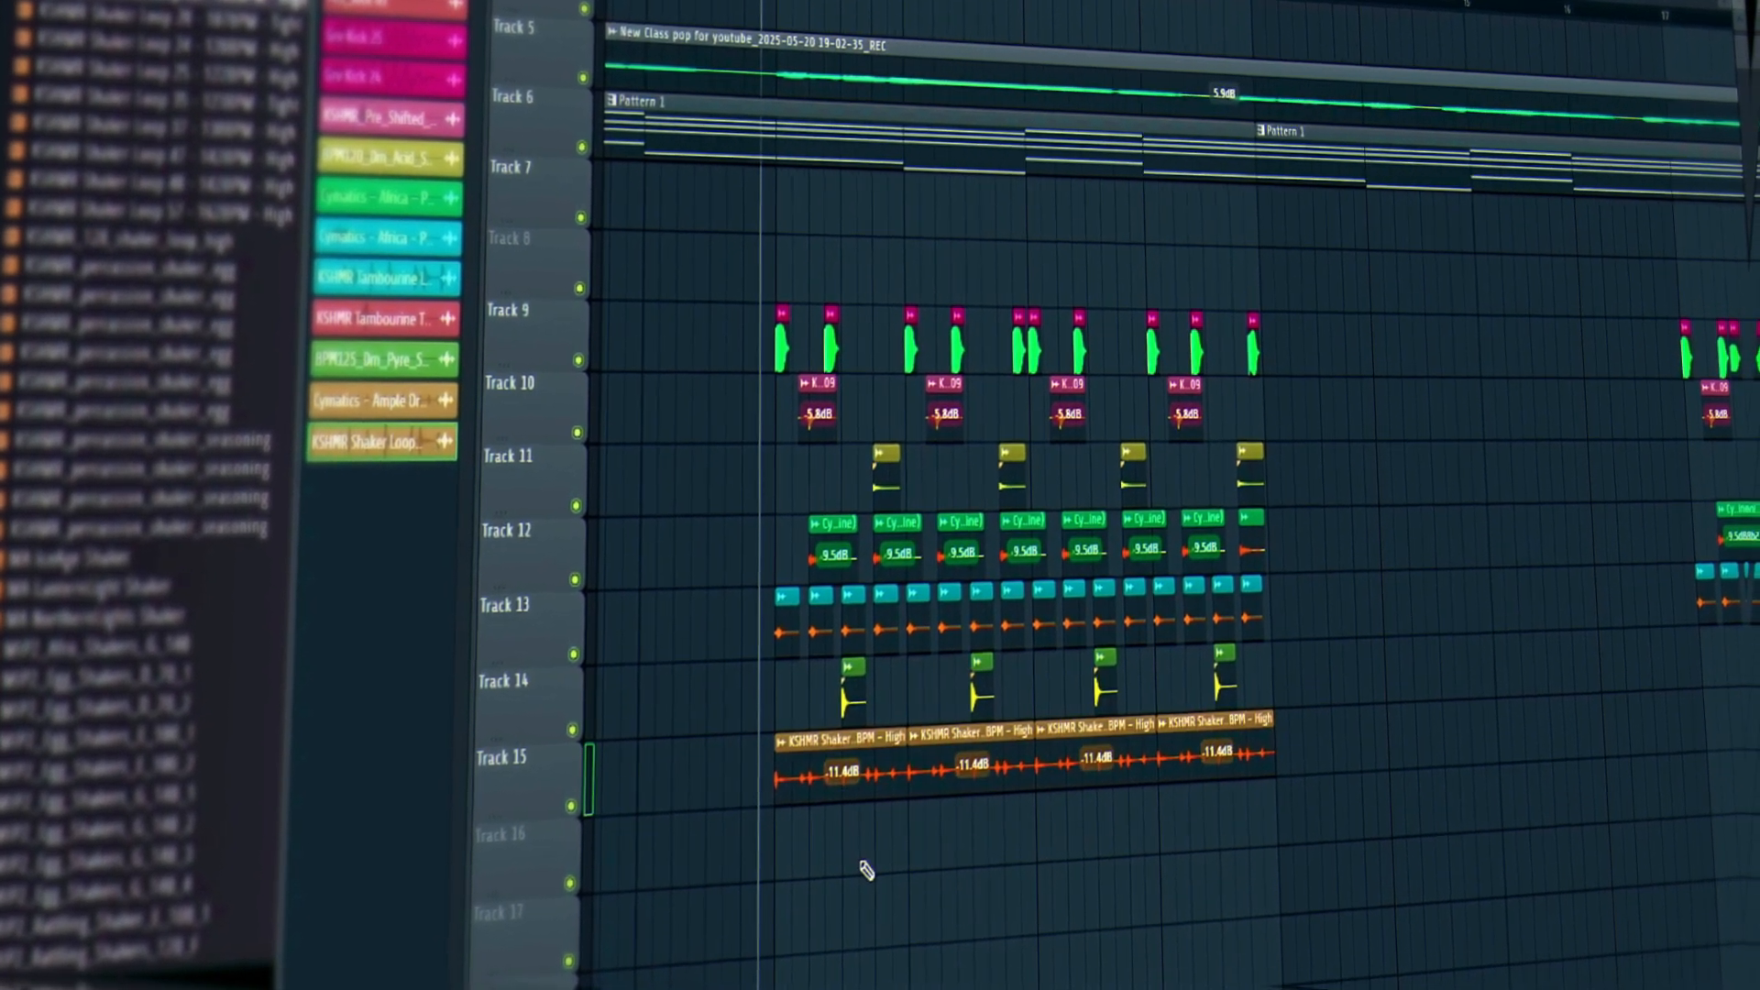
key("space")
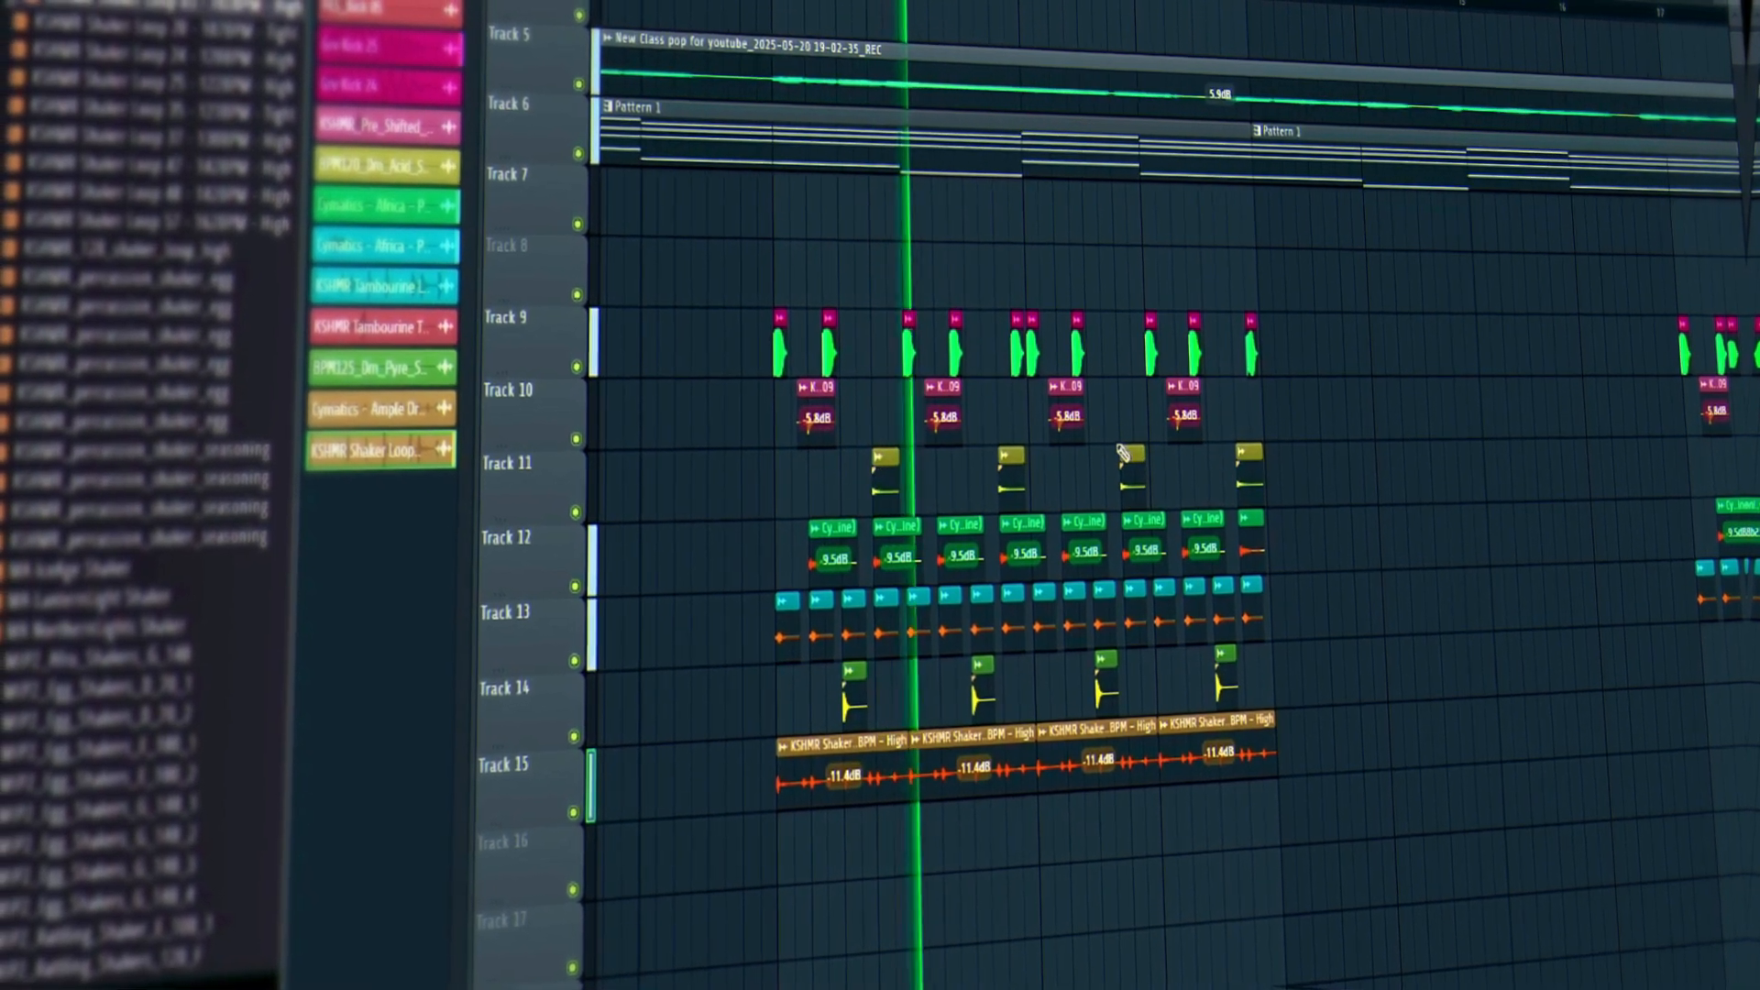
key("space")
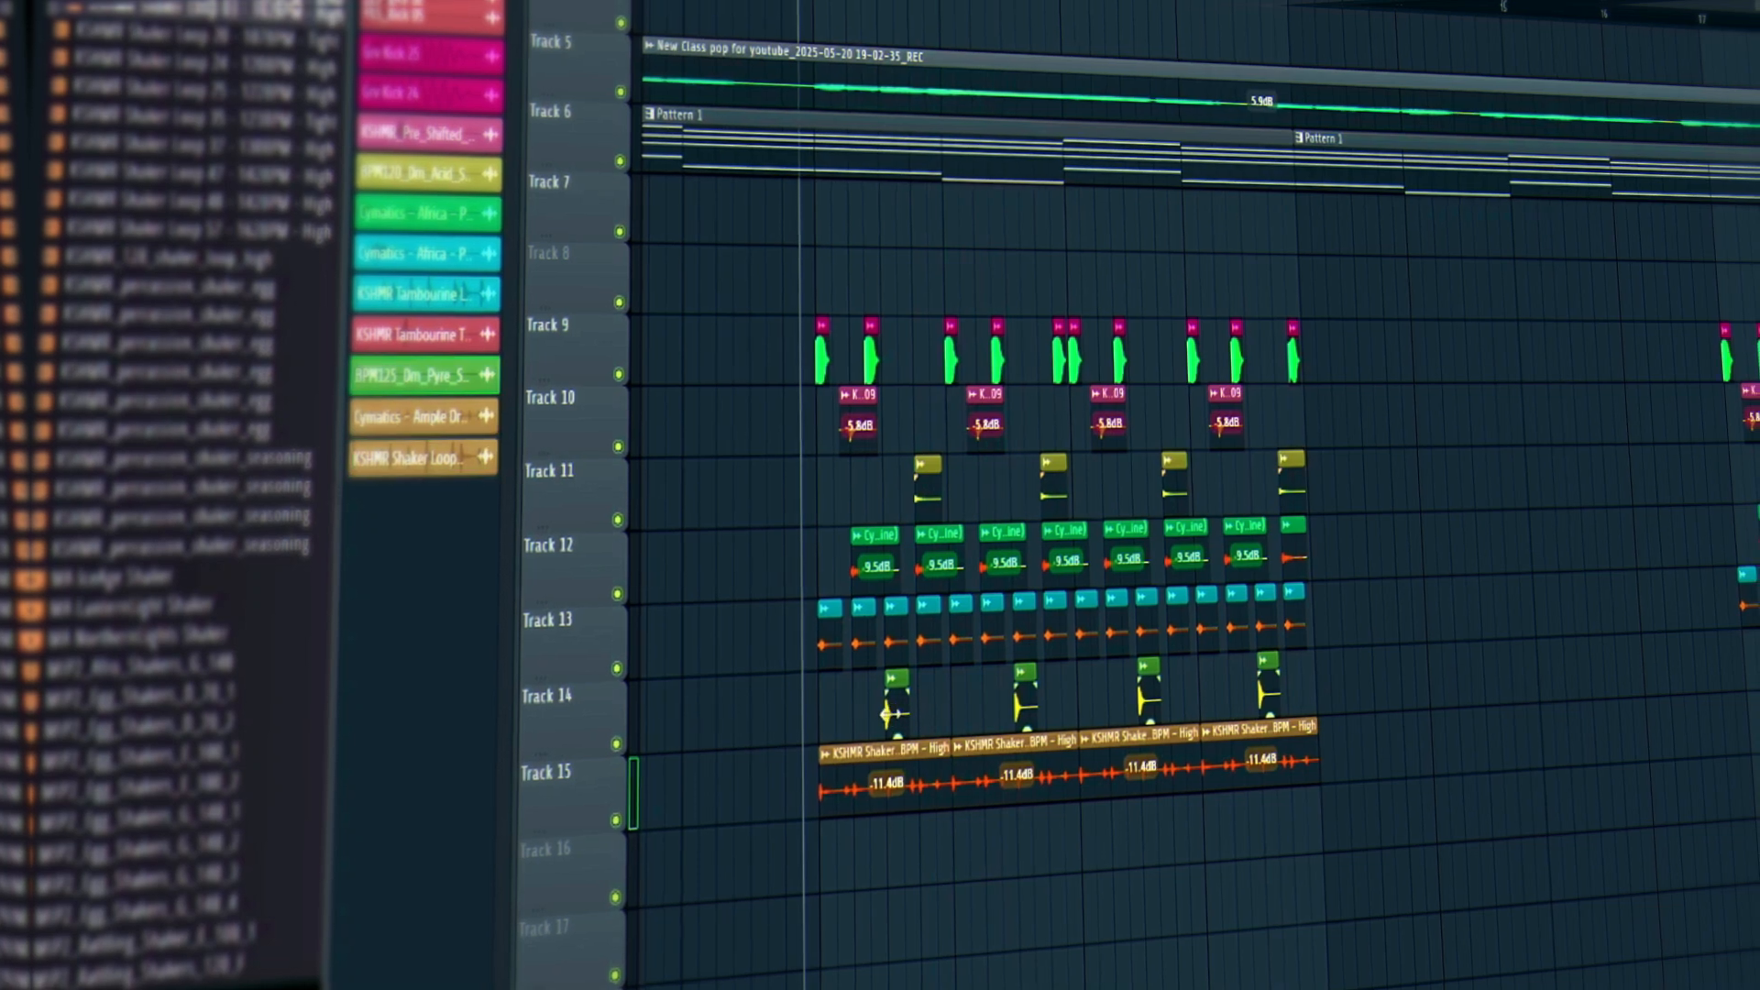
double_click(904, 721)
left_click(1073, 245)
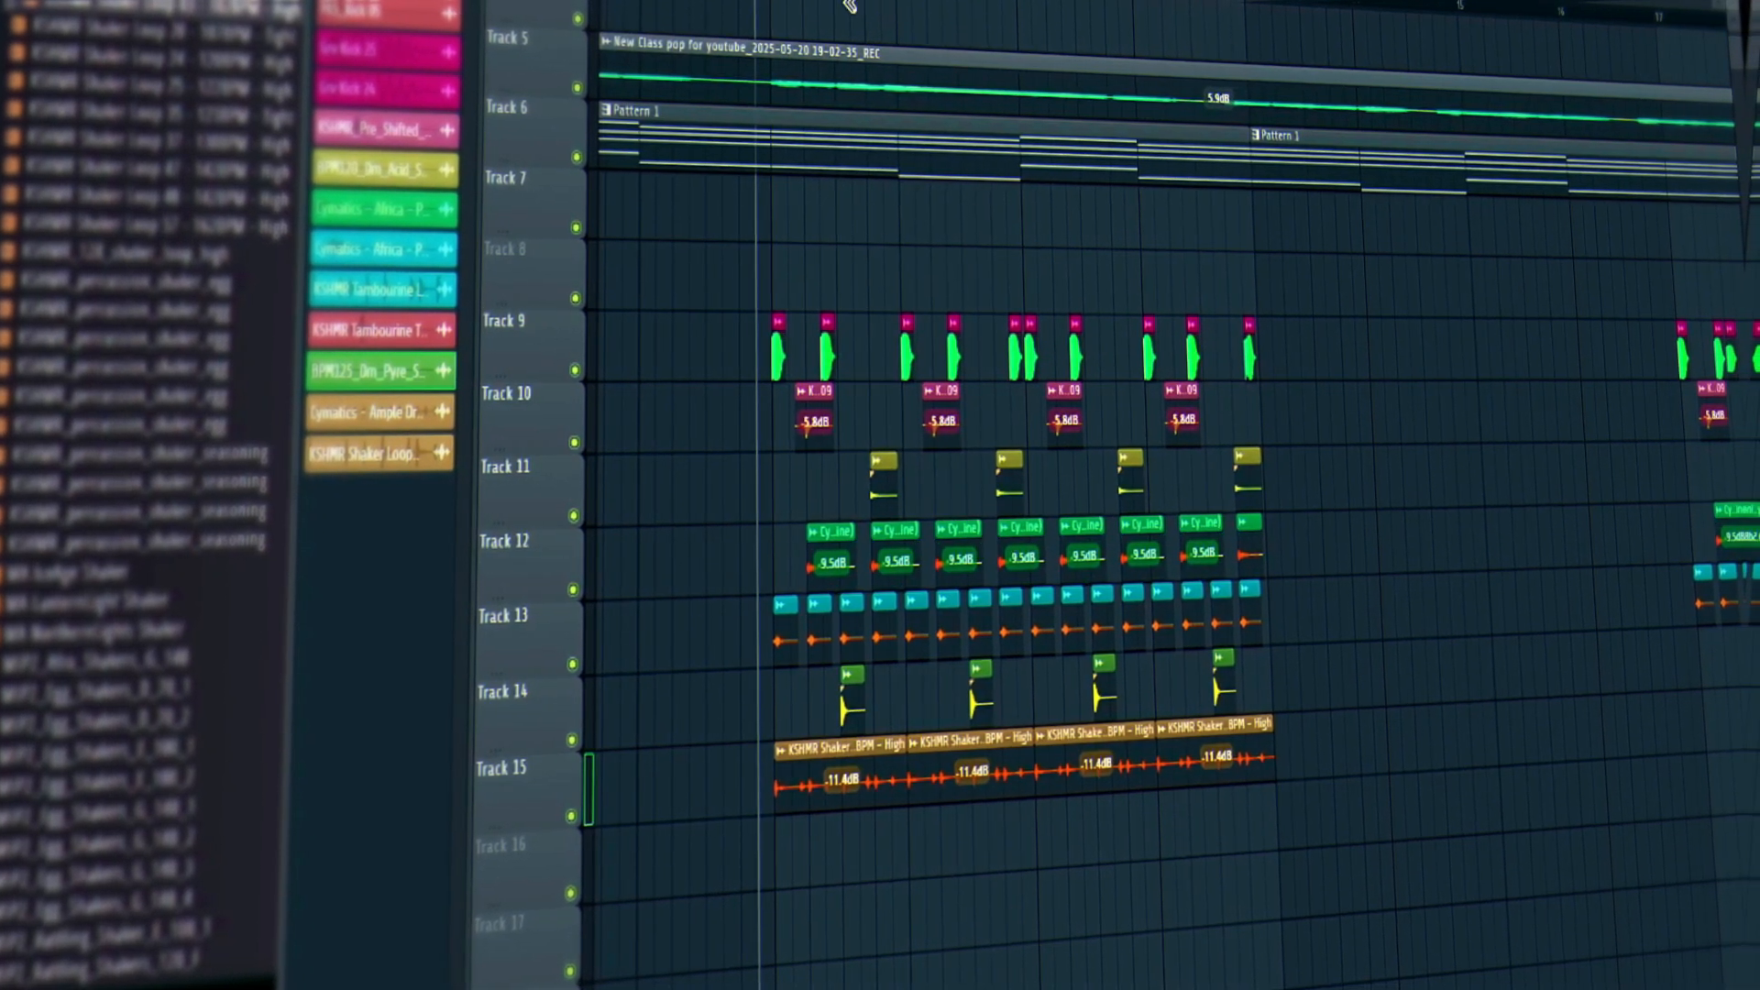
scroll(814, 11, "up", 5)
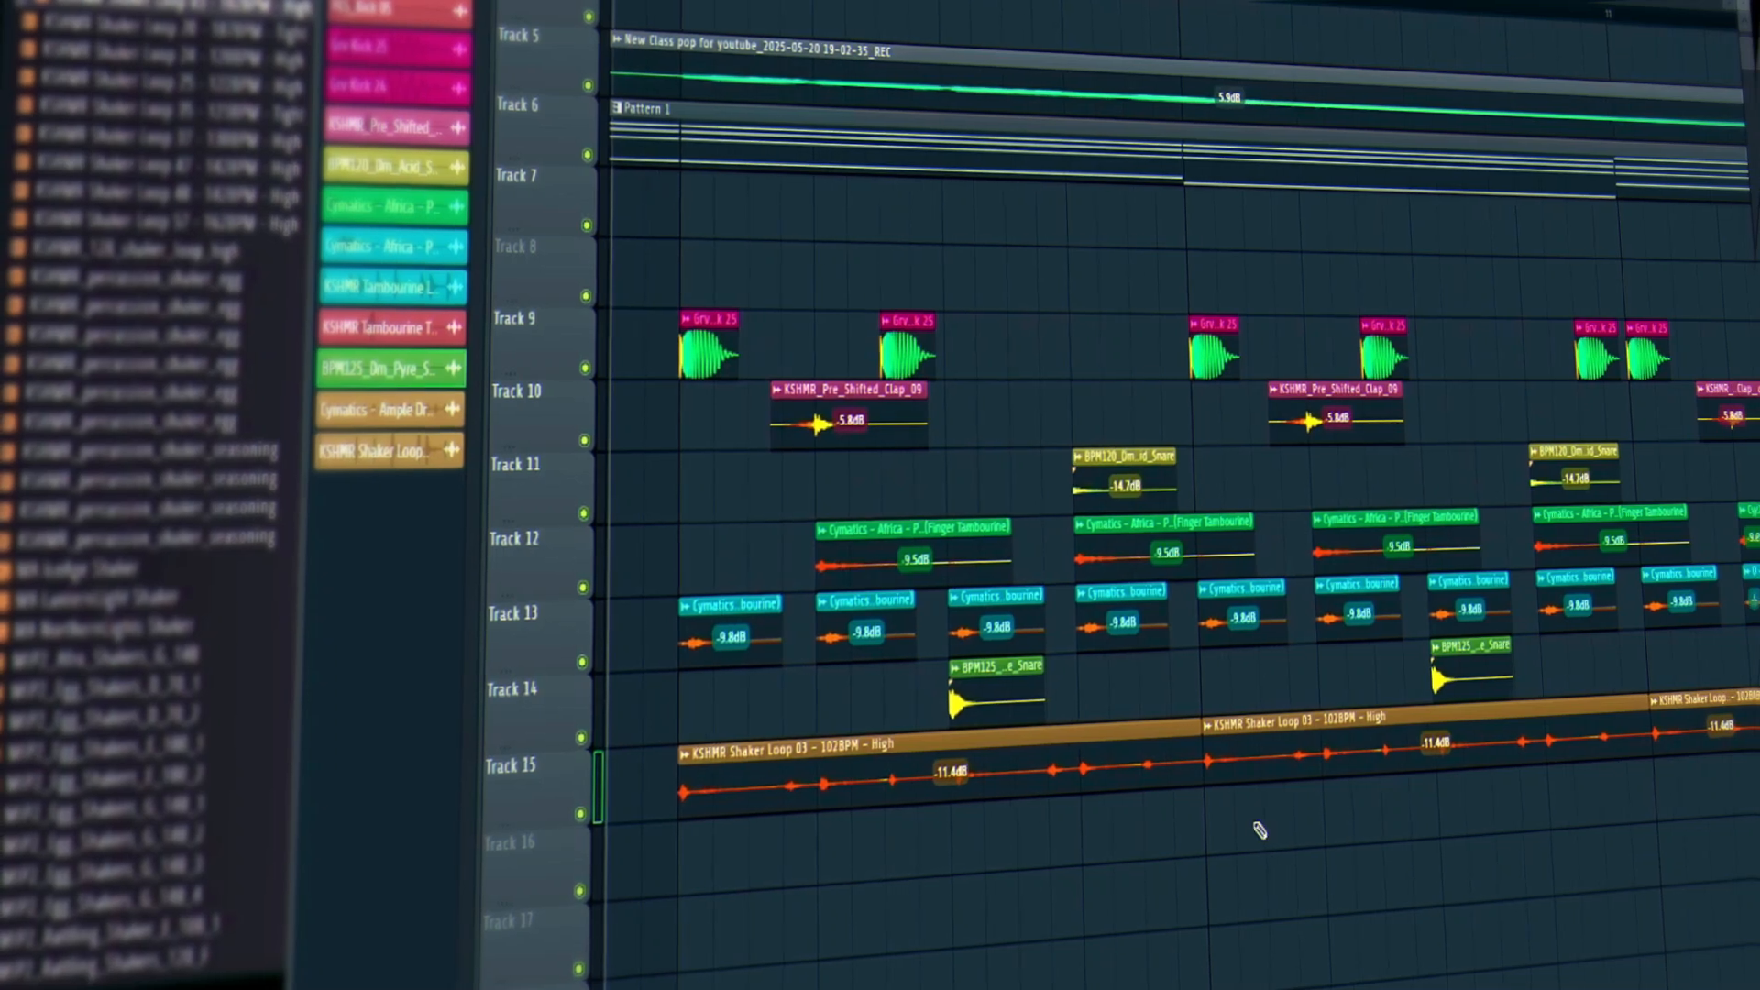
left_click(120, 785)
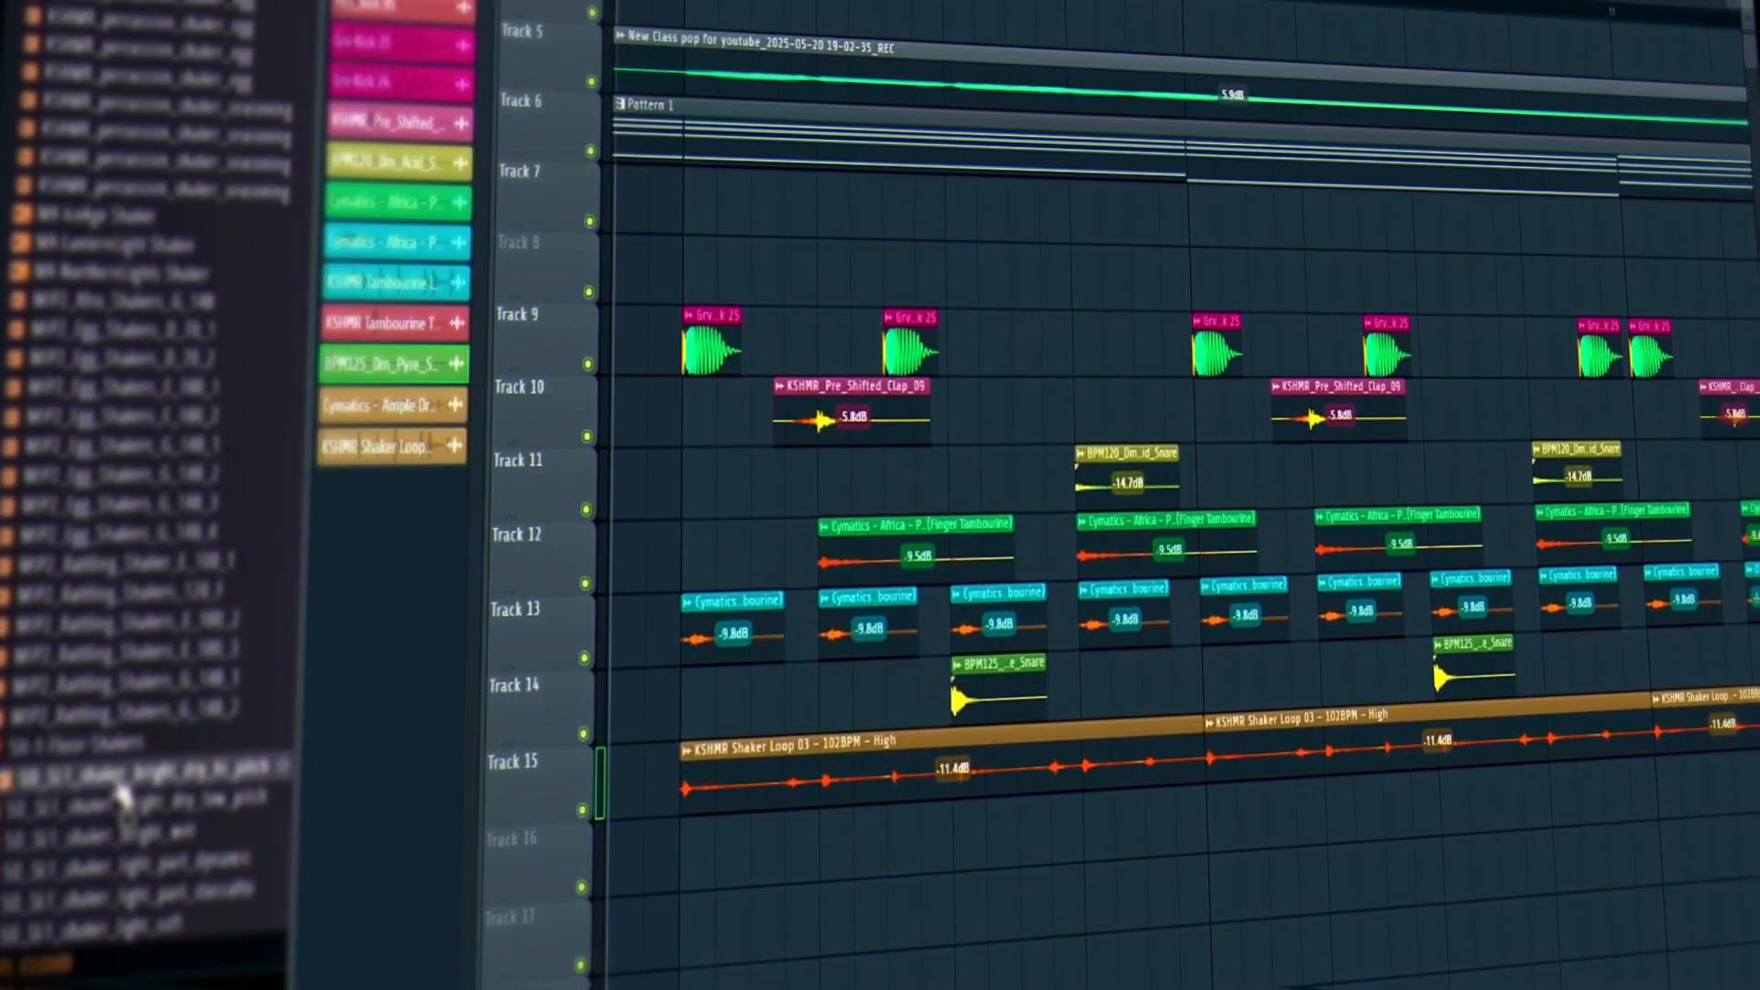
left_click(97, 807)
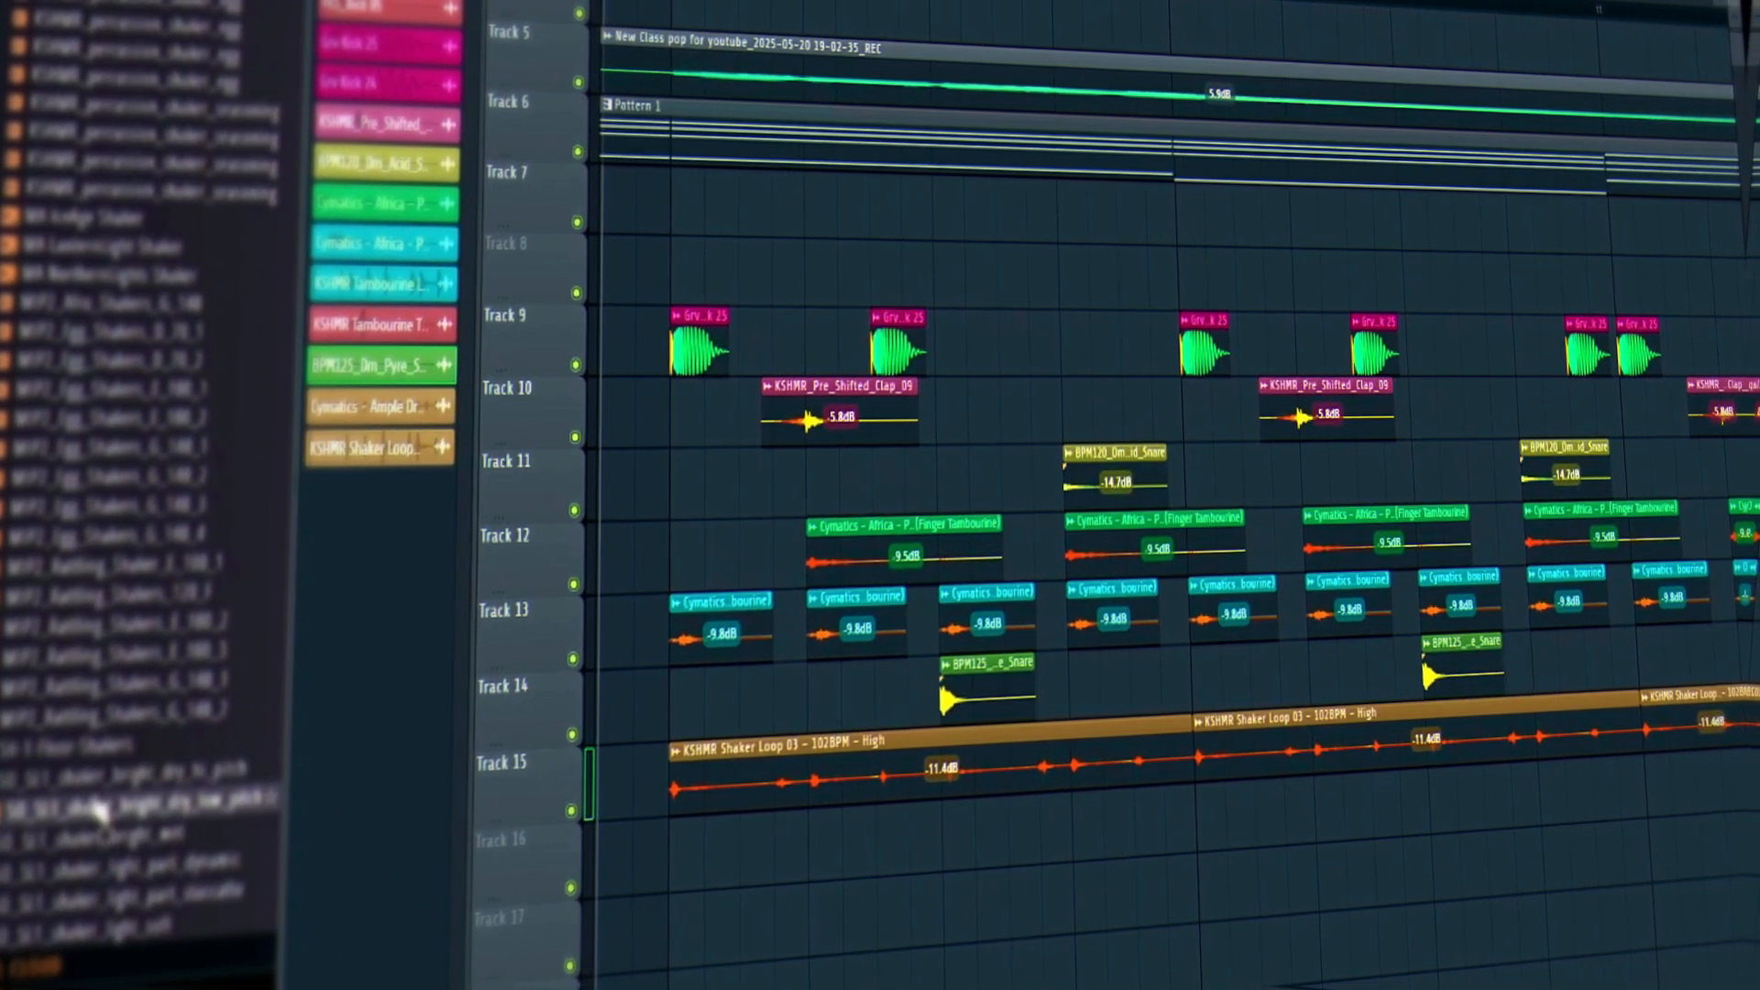
left_click(96, 776)
left_click(92, 694)
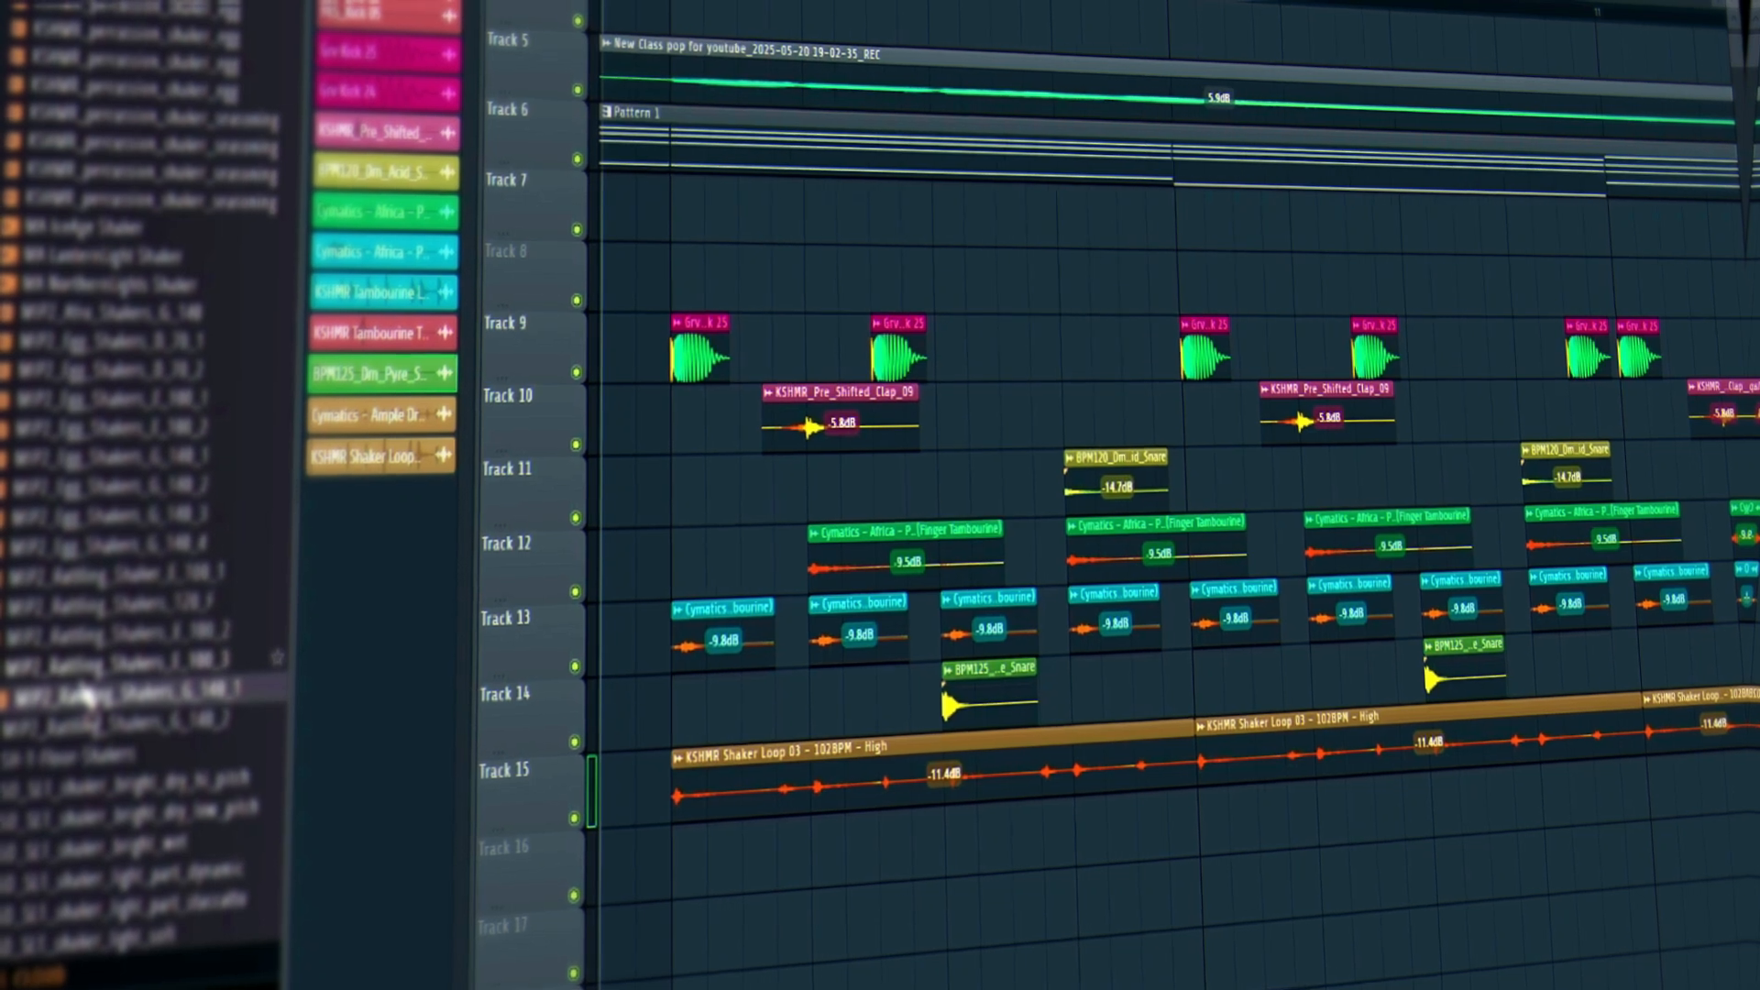
left_click(84, 666)
left_click(97, 724)
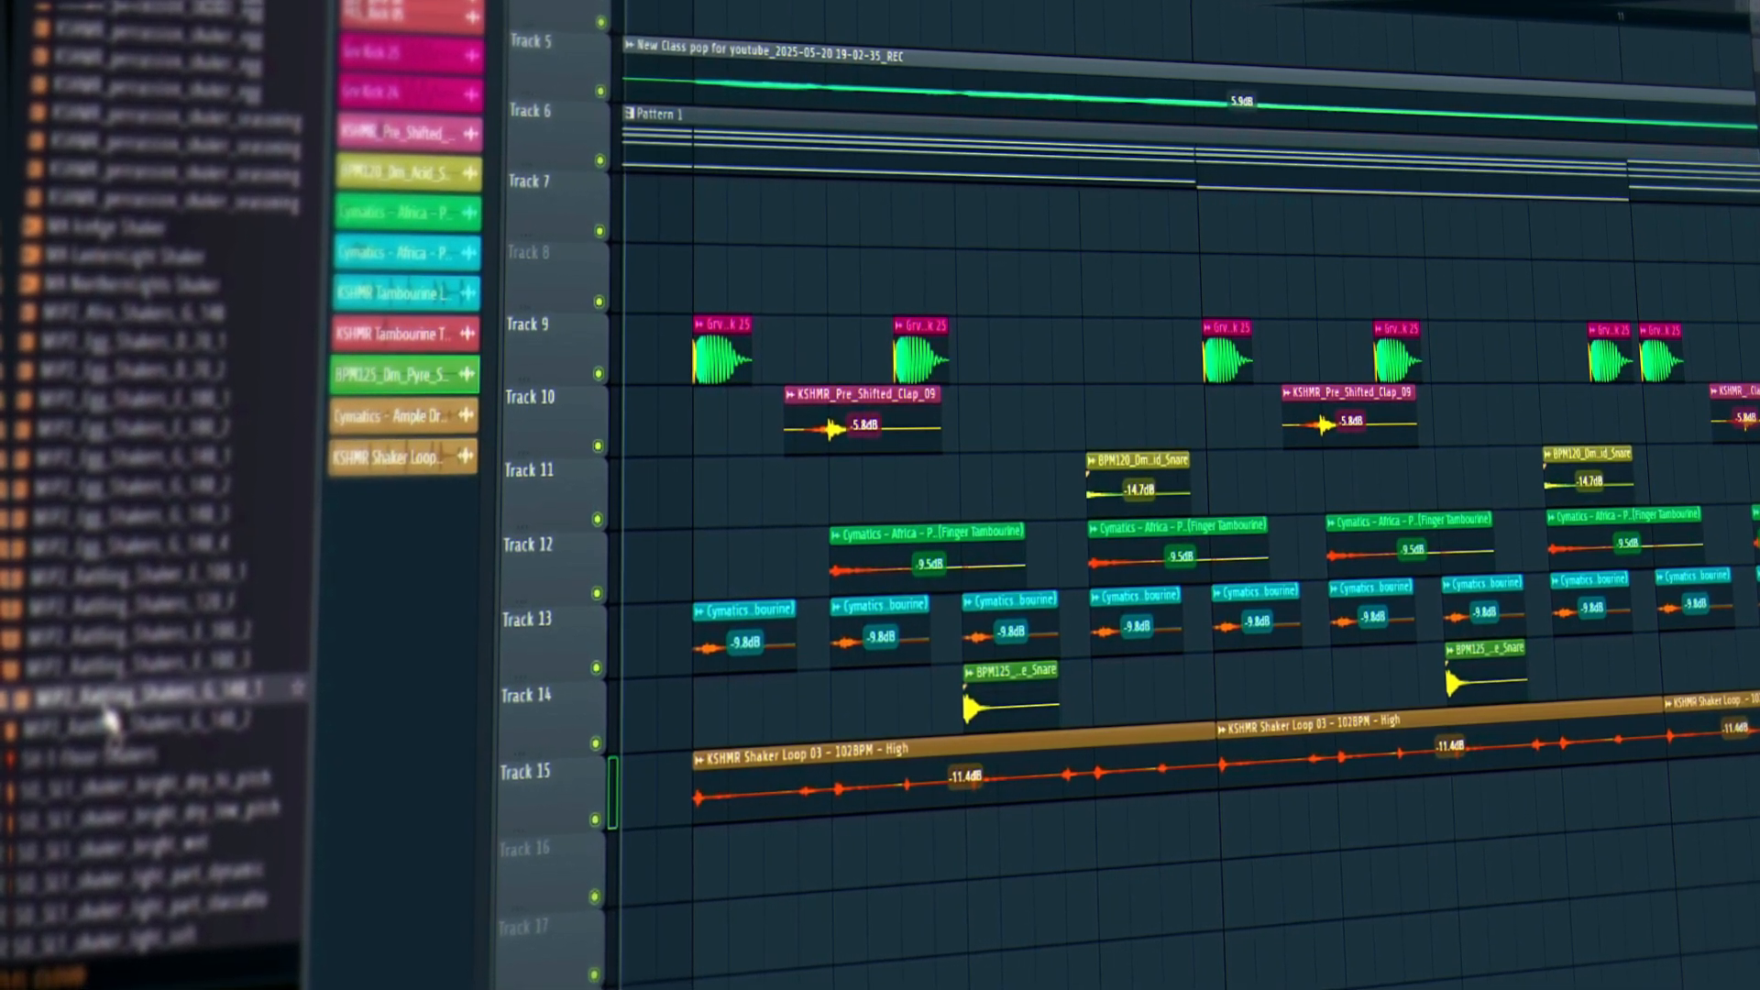
Place two MIP2_Rattling_Shakers_G_140_1 clips on Track 16 at -12.9dB.
left_click_drag(106, 717, 693, 852)
scroll(874, 853, "down", 4)
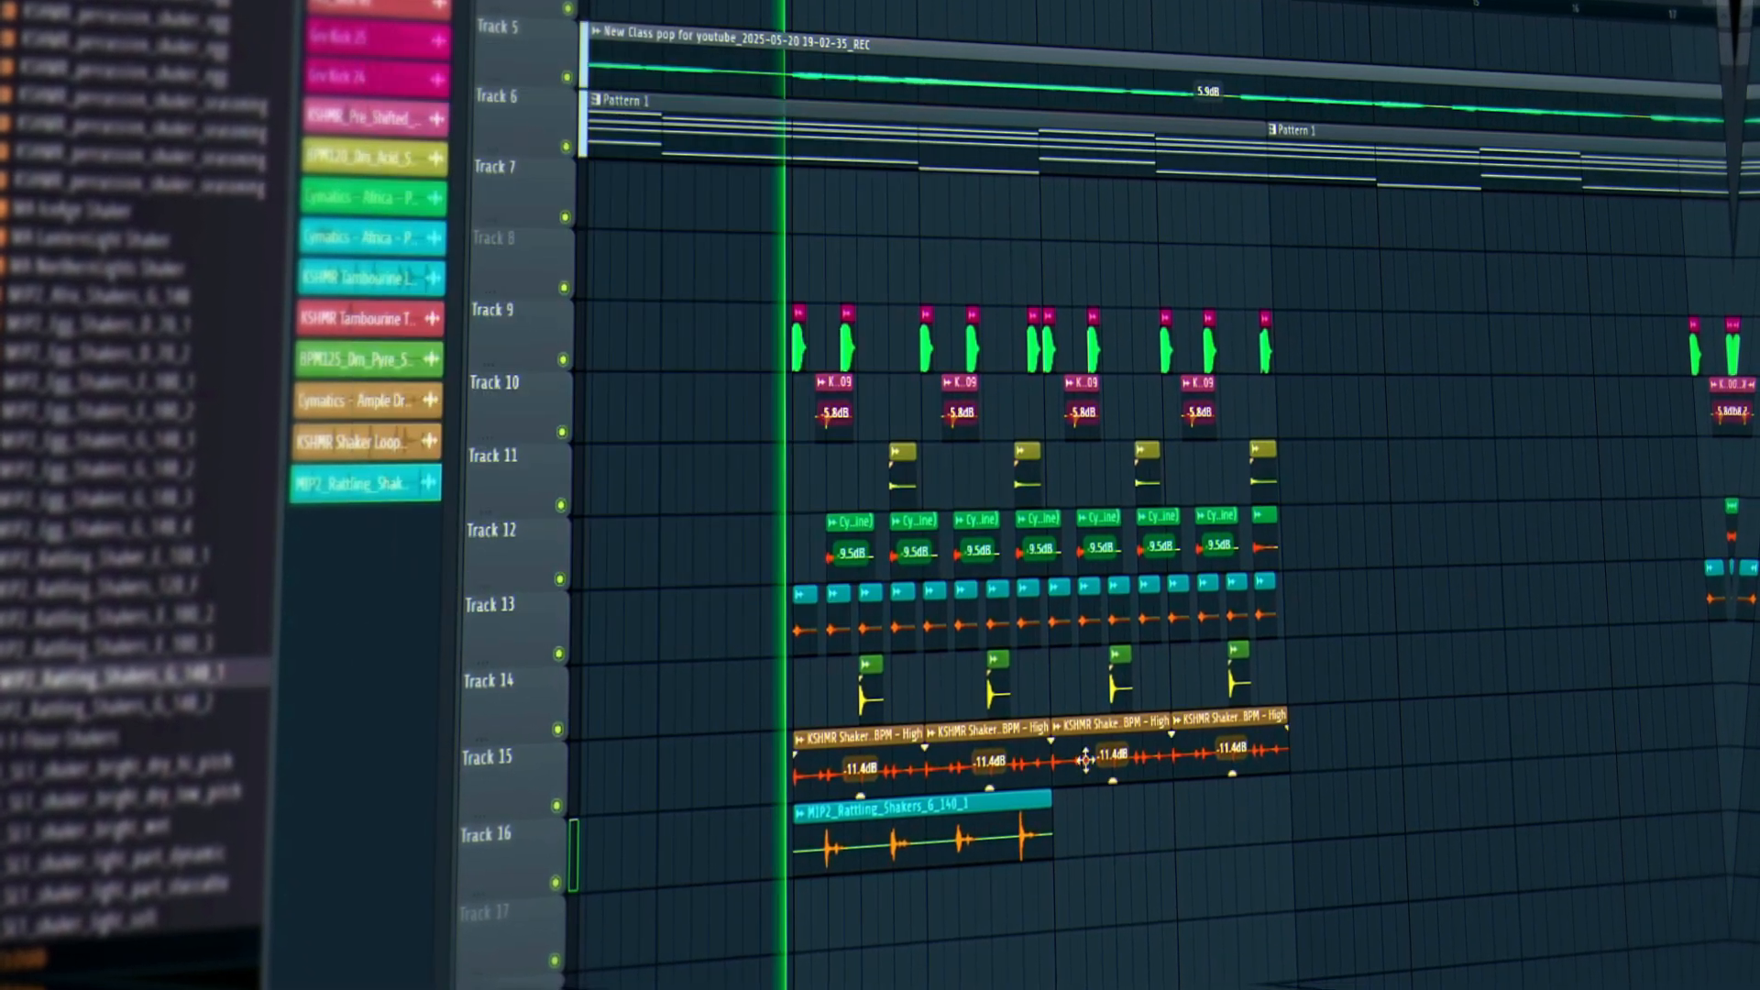
left_click_drag(1098, 842, 1080, 840)
left_click_drag(1344, 832, 1336, 829)
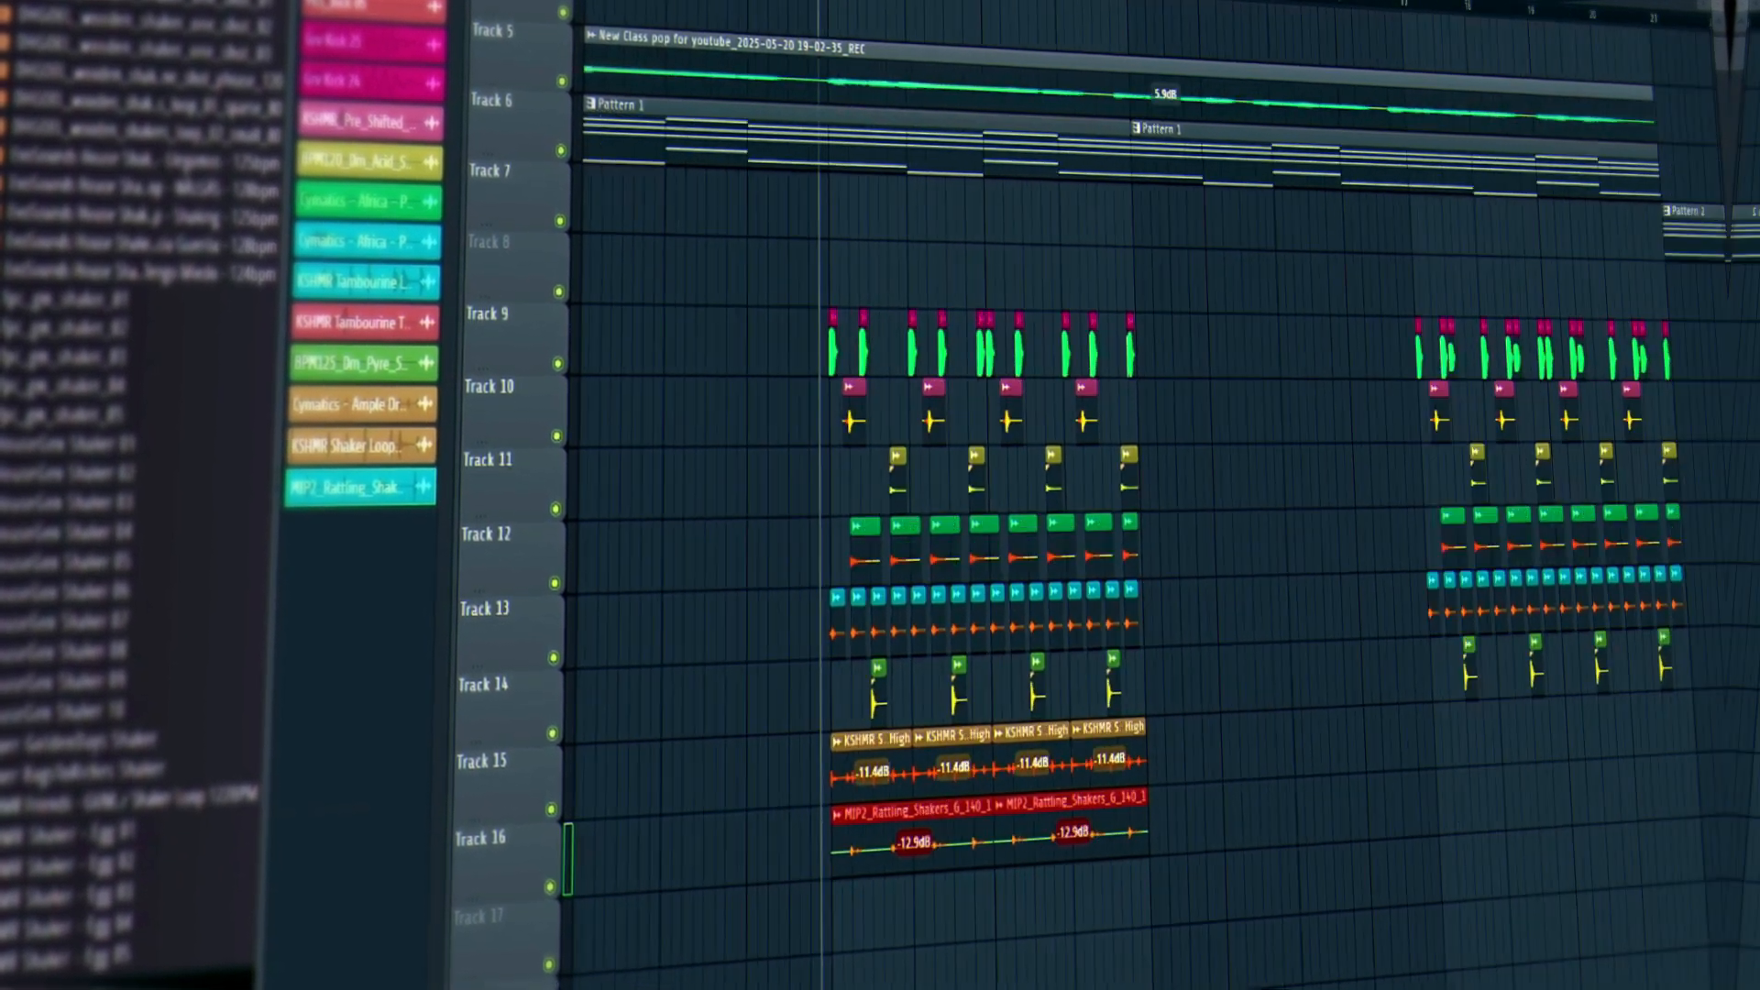
Delete the later percussion copy and preview a tabla sample in the browser.
key("Delete")
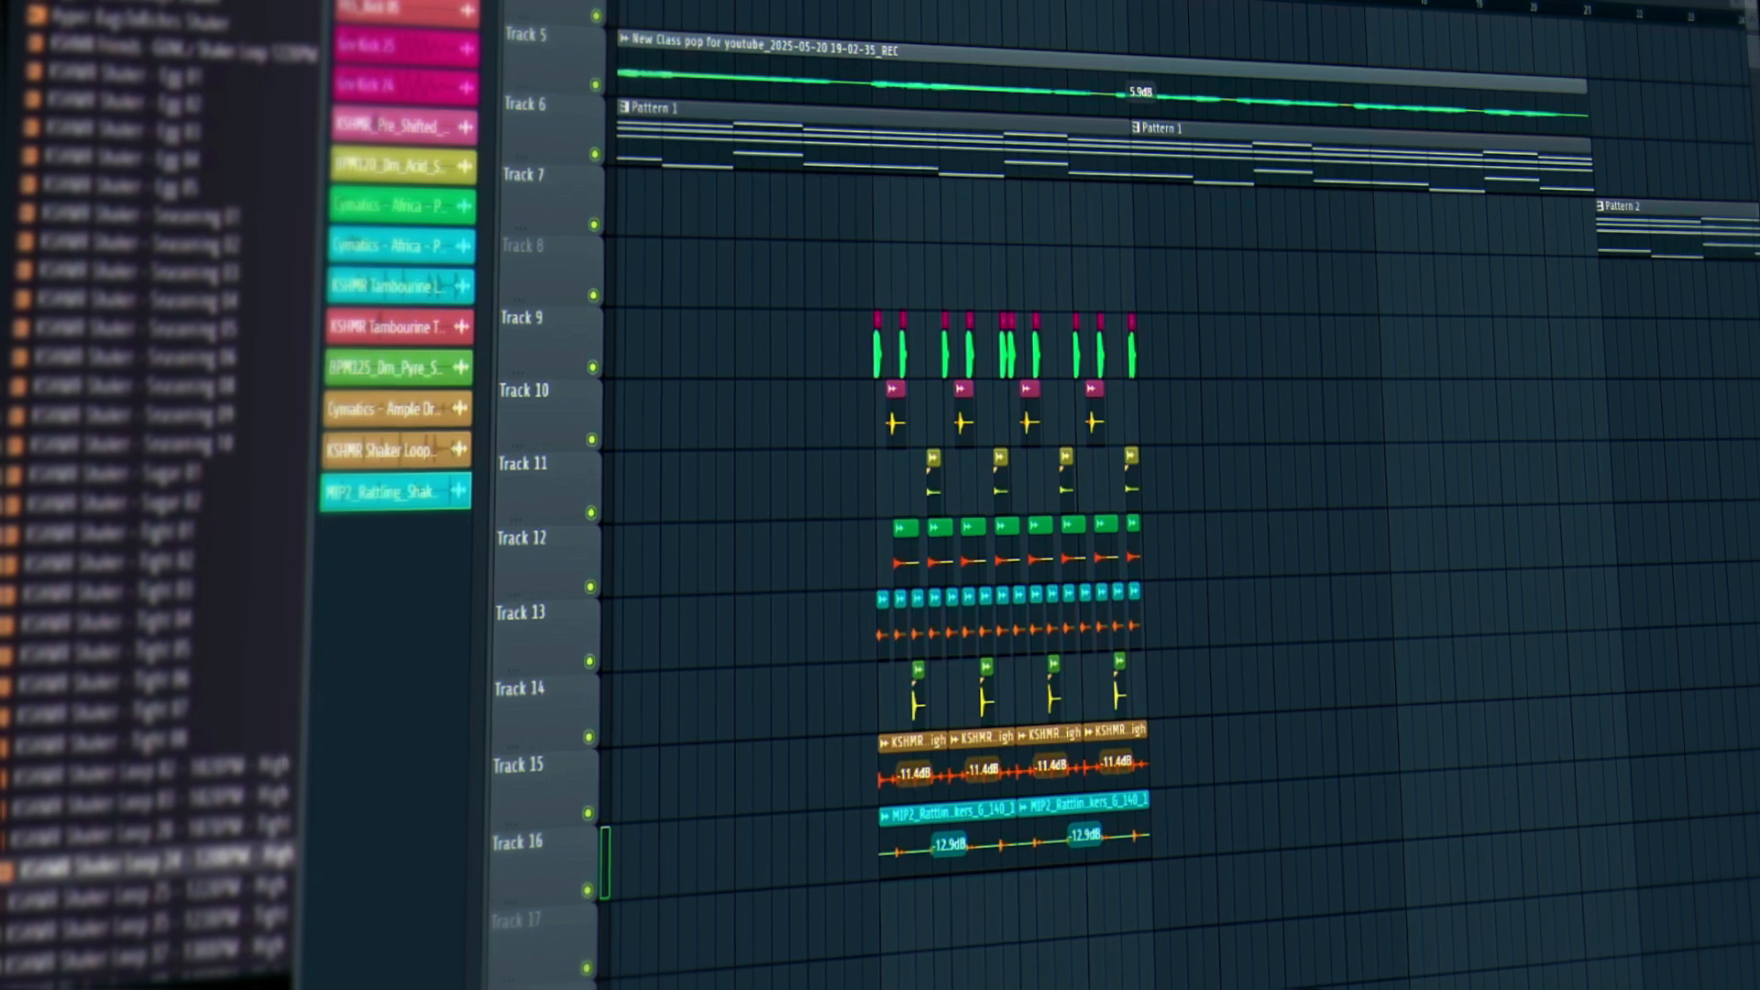
scroll(291, 477, "down", 12)
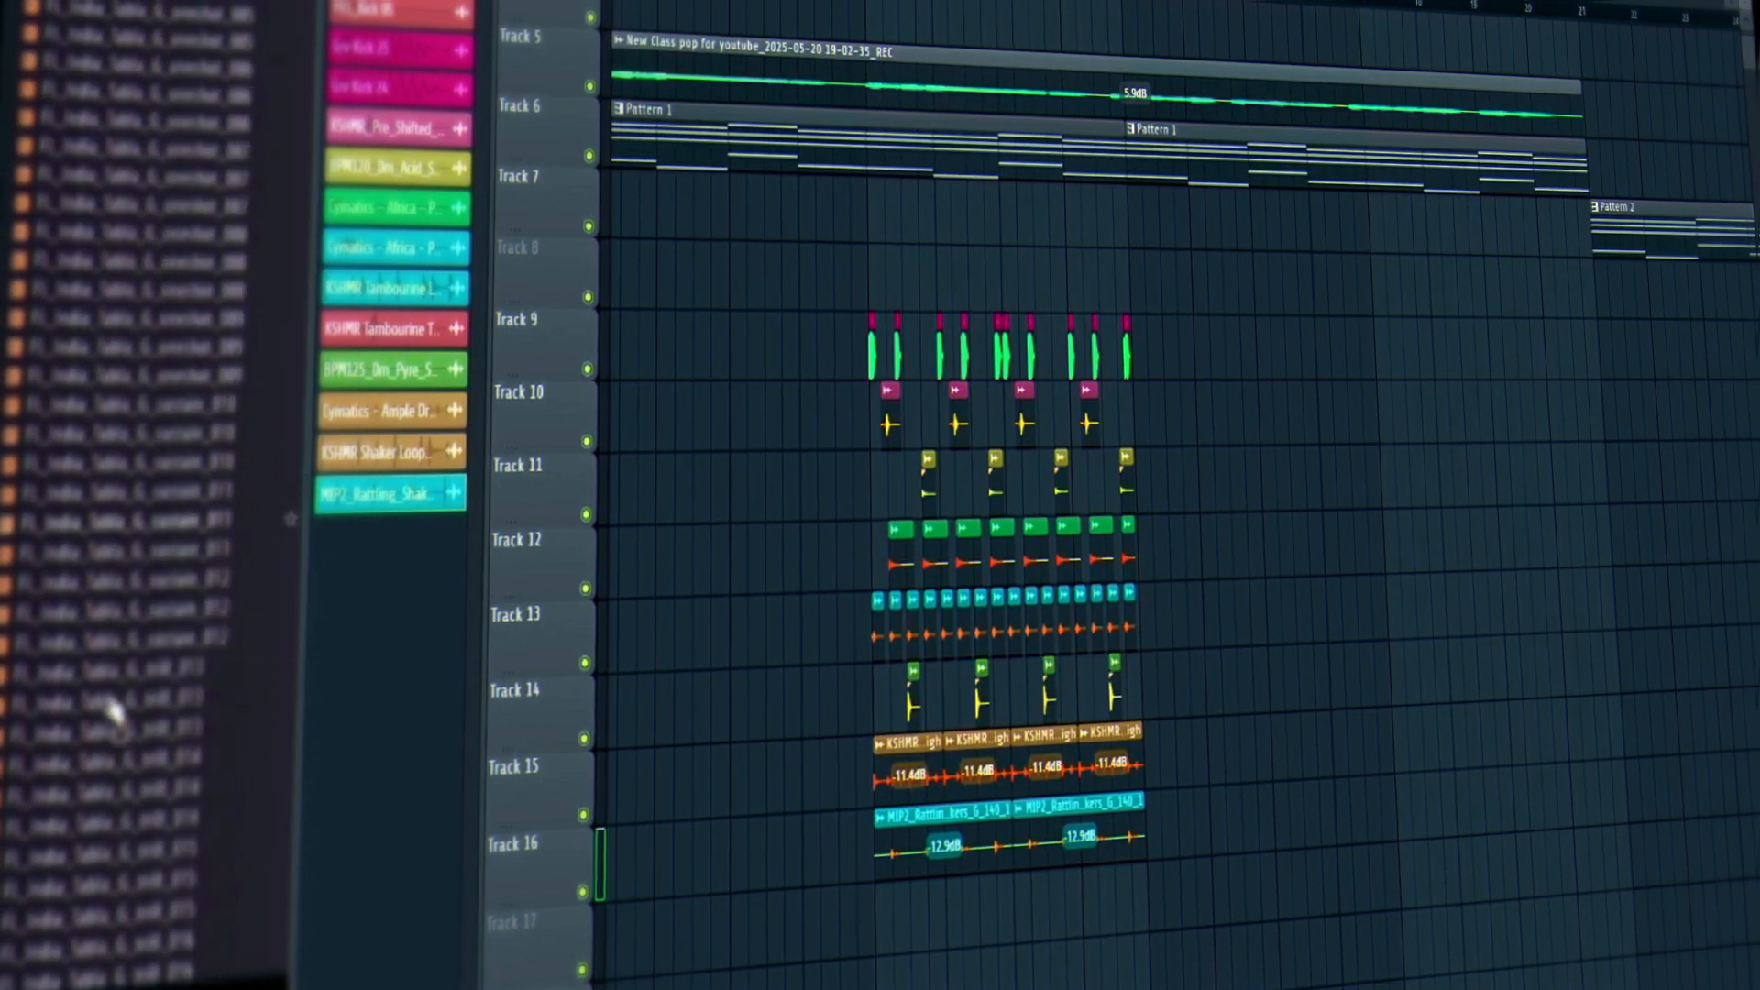
left_click(143, 504)
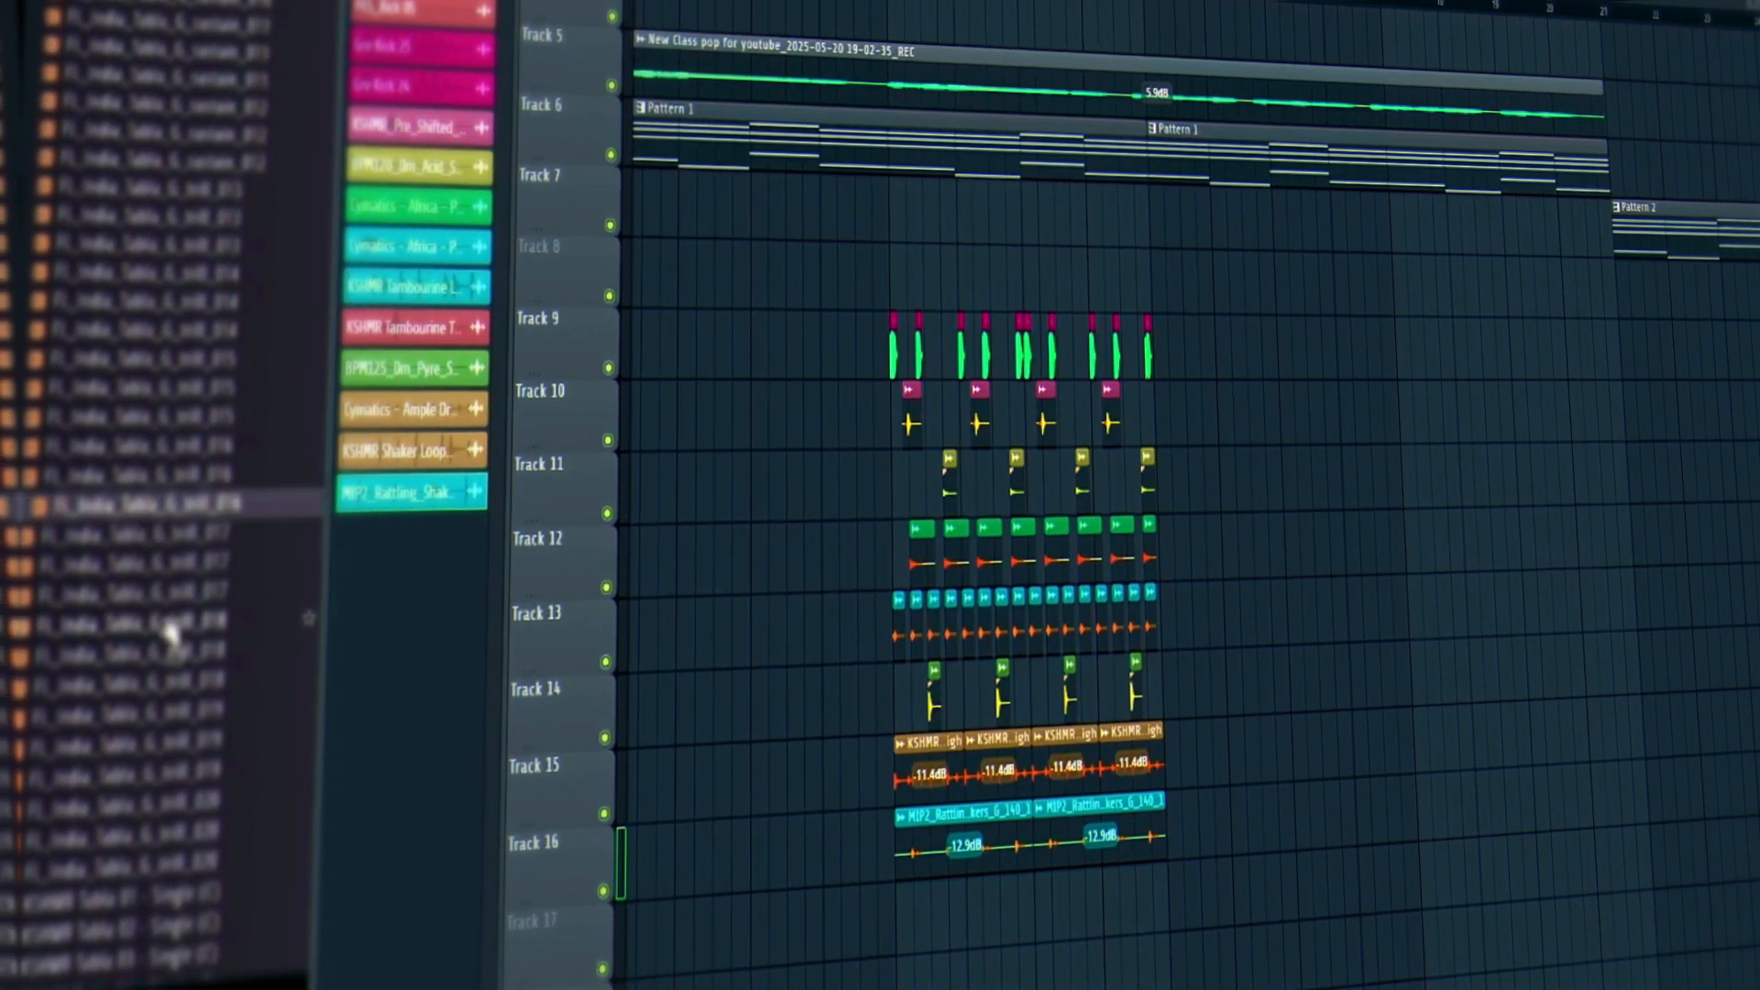
scroll(165, 646, "down", 10)
scroll(191, 849, "down", 6)
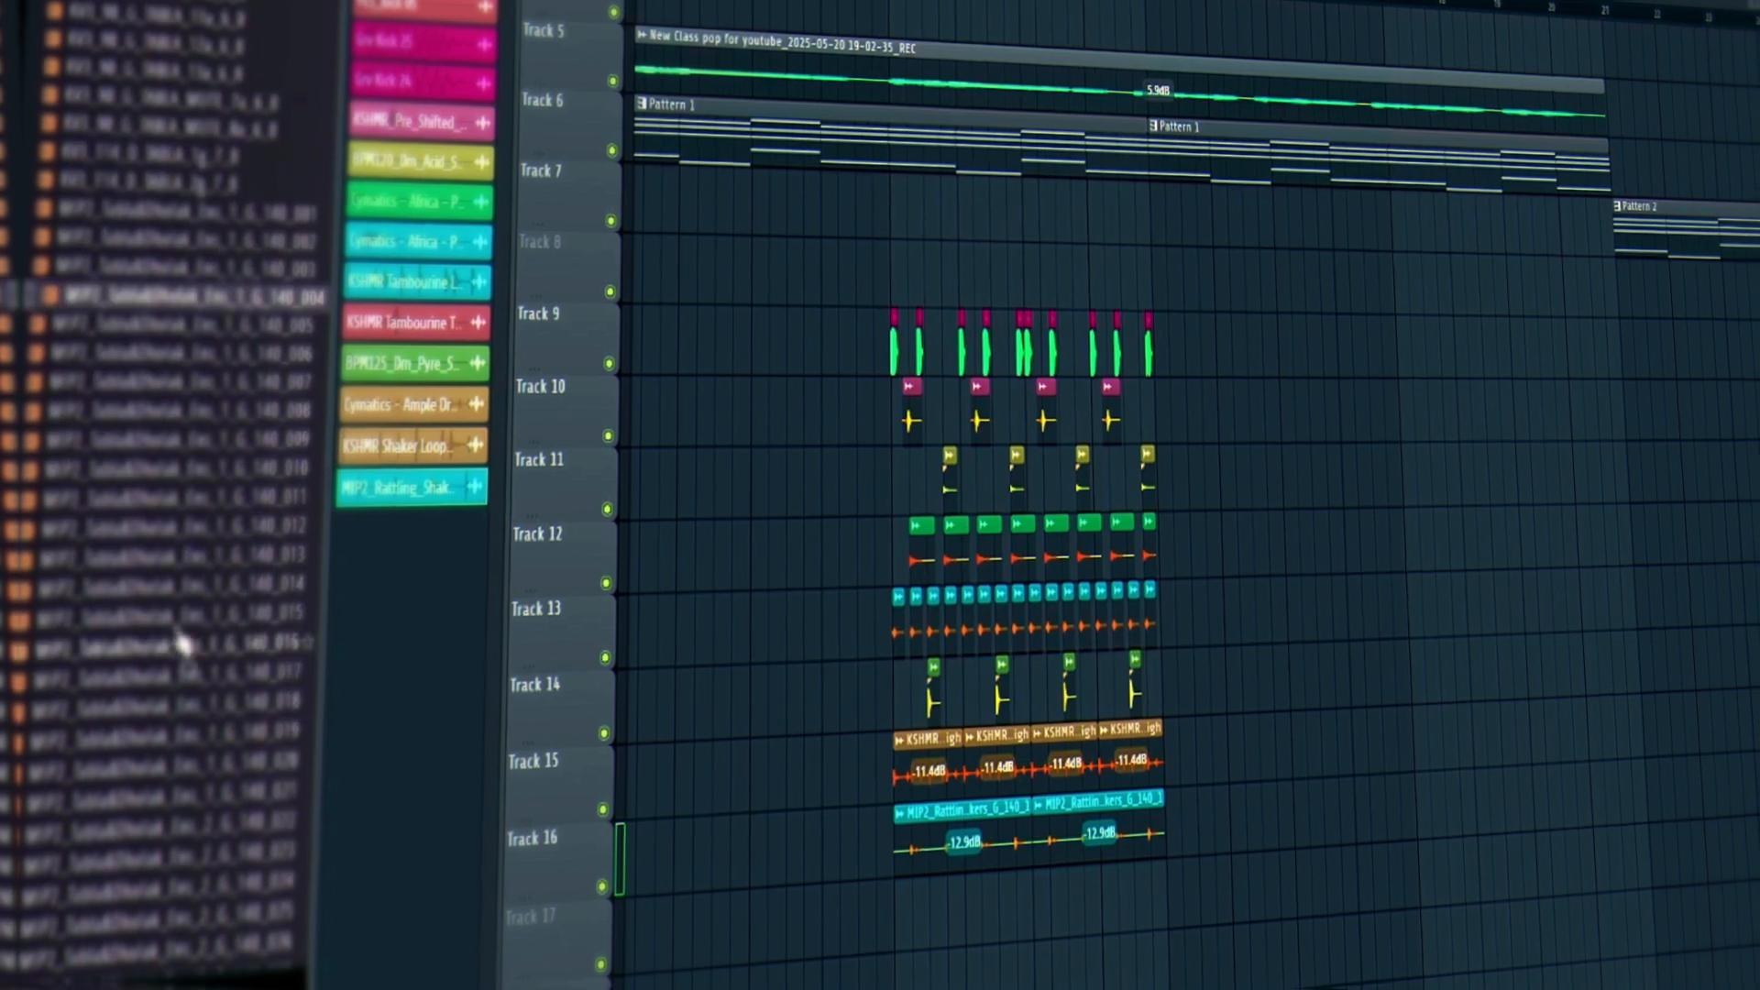
Preview MIP2 tabla and dholak samples 004, 003 and 002.
left_click(179, 621)
left_click(184, 390)
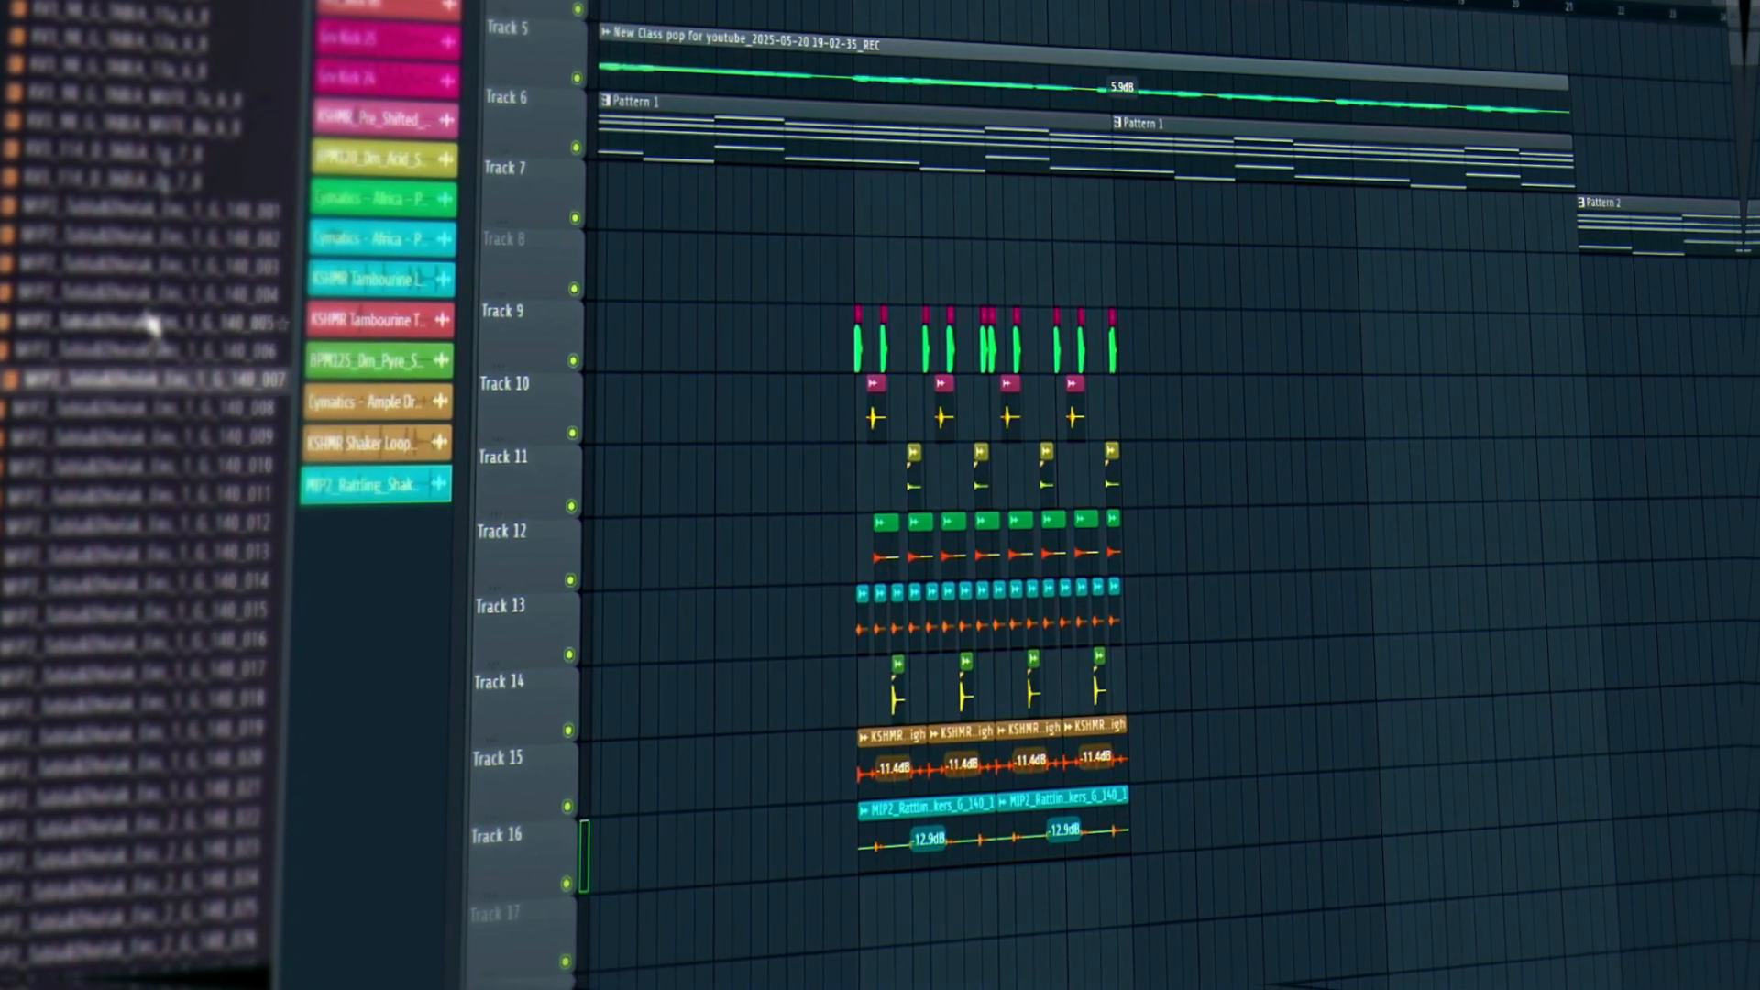
left_click(162, 305)
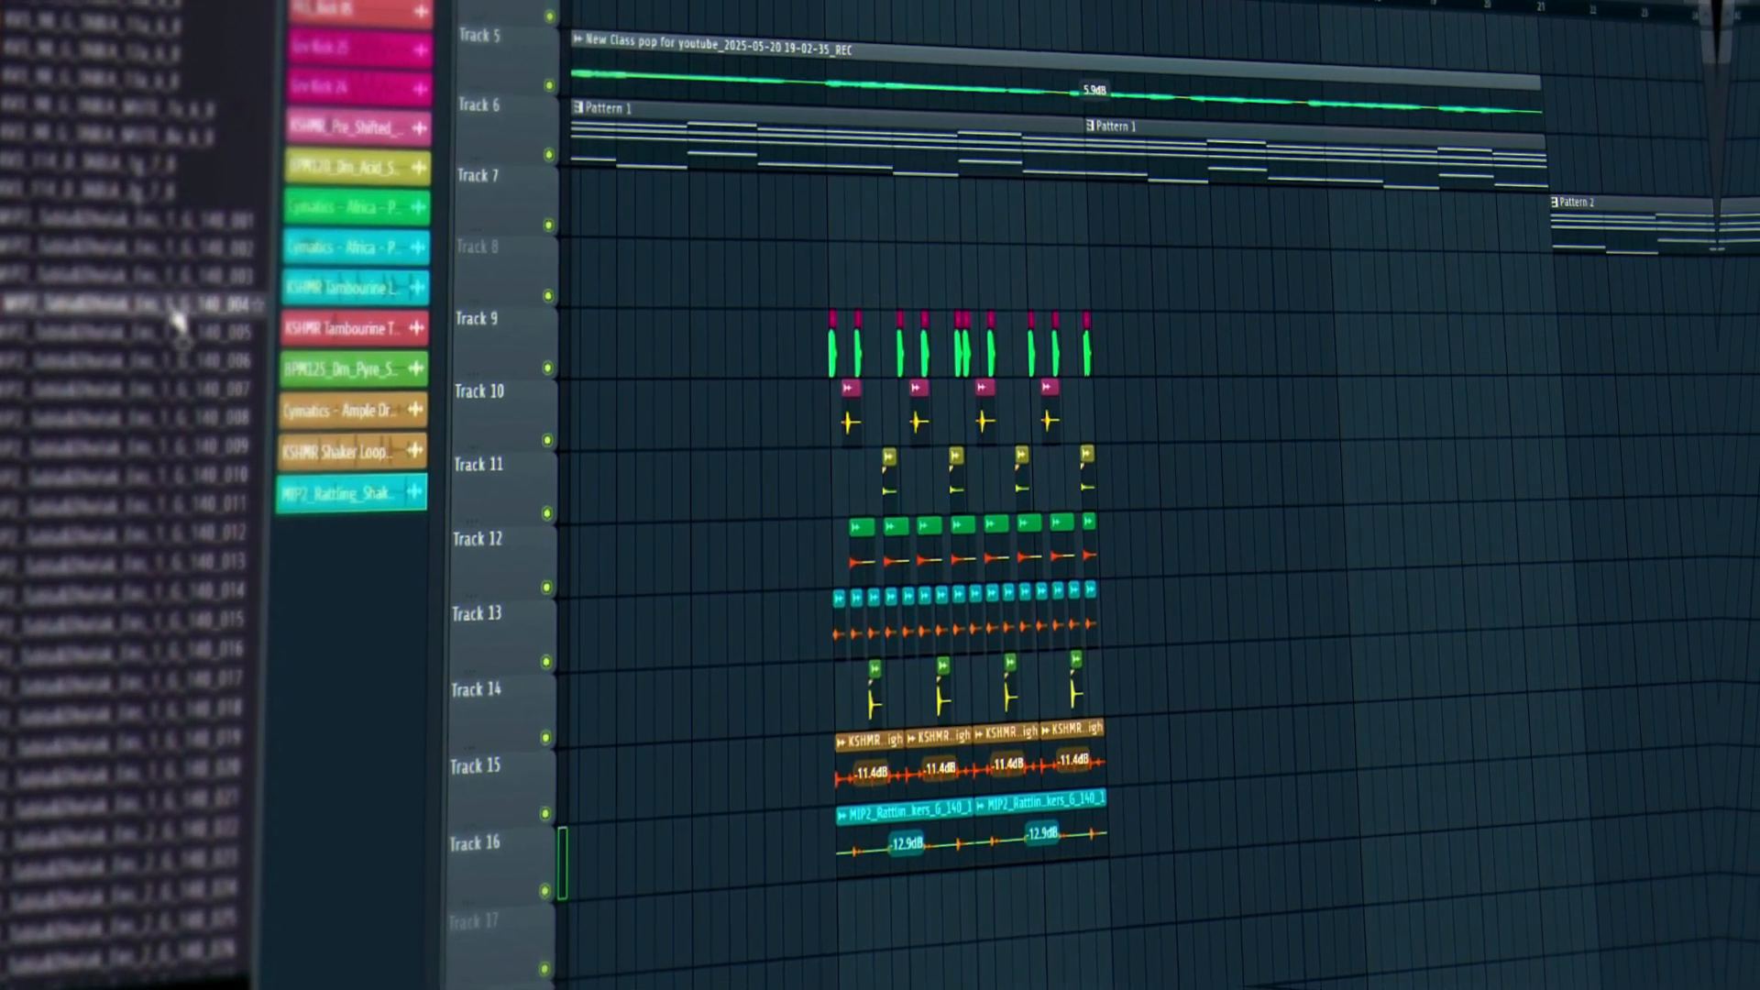
left_click(174, 278)
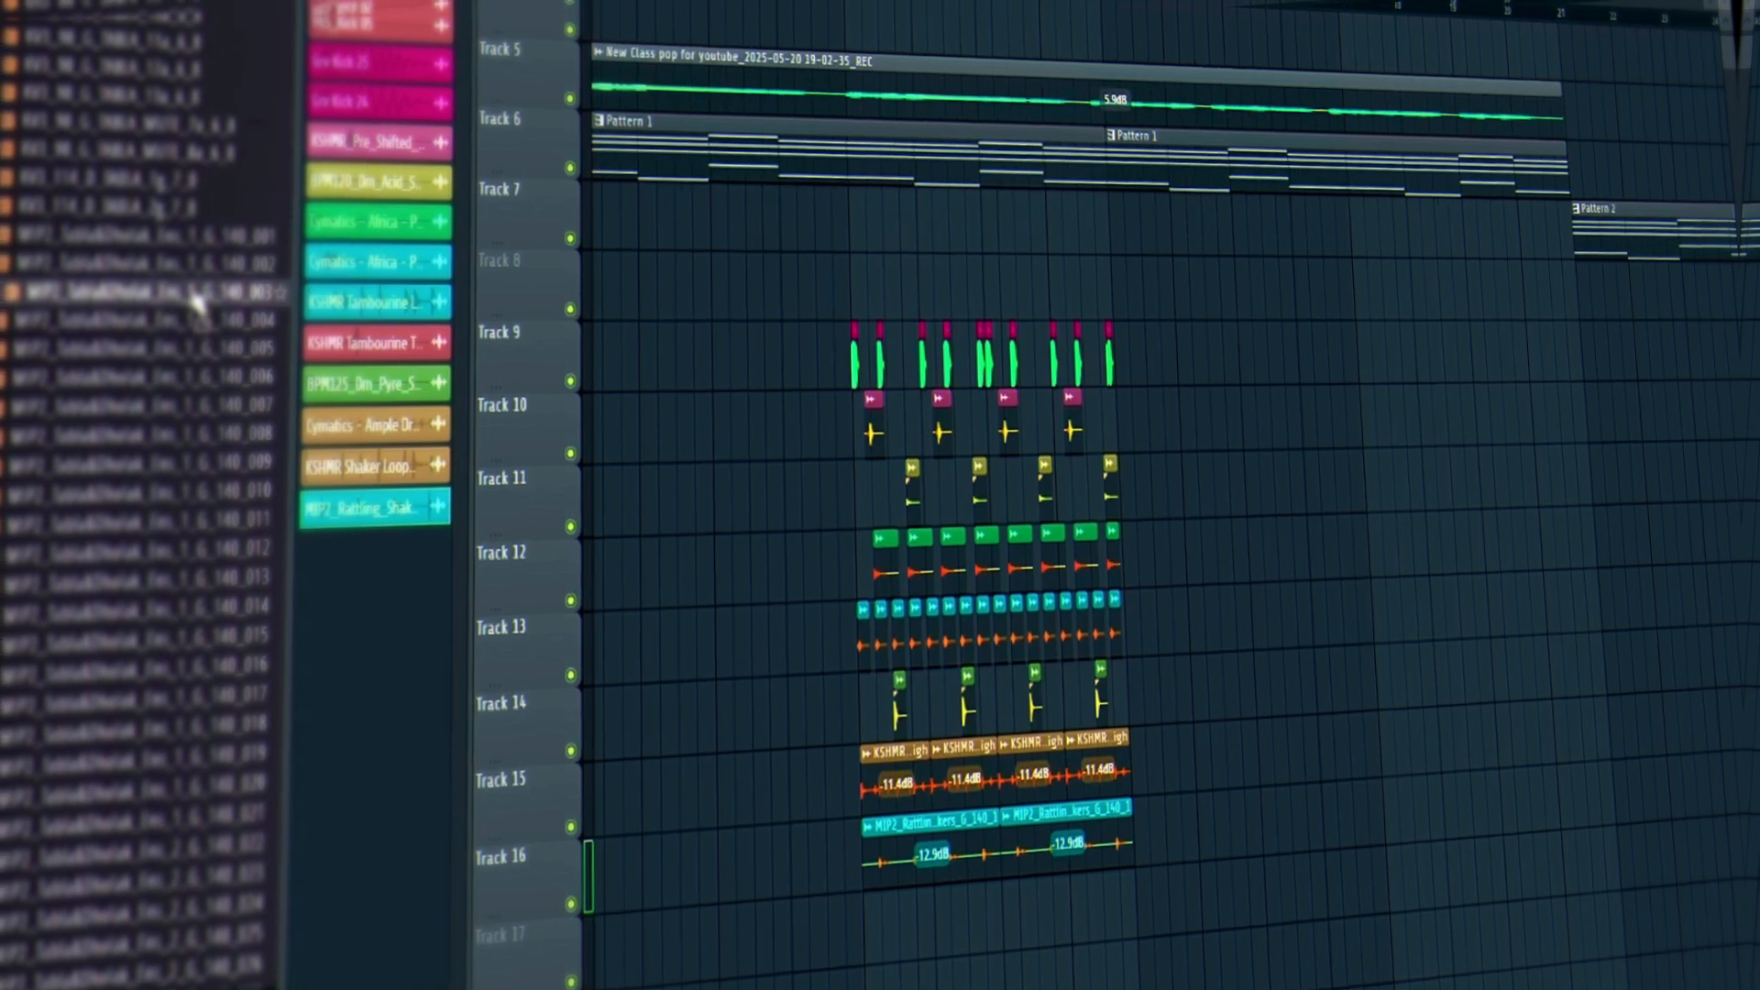
left_click(170, 263)
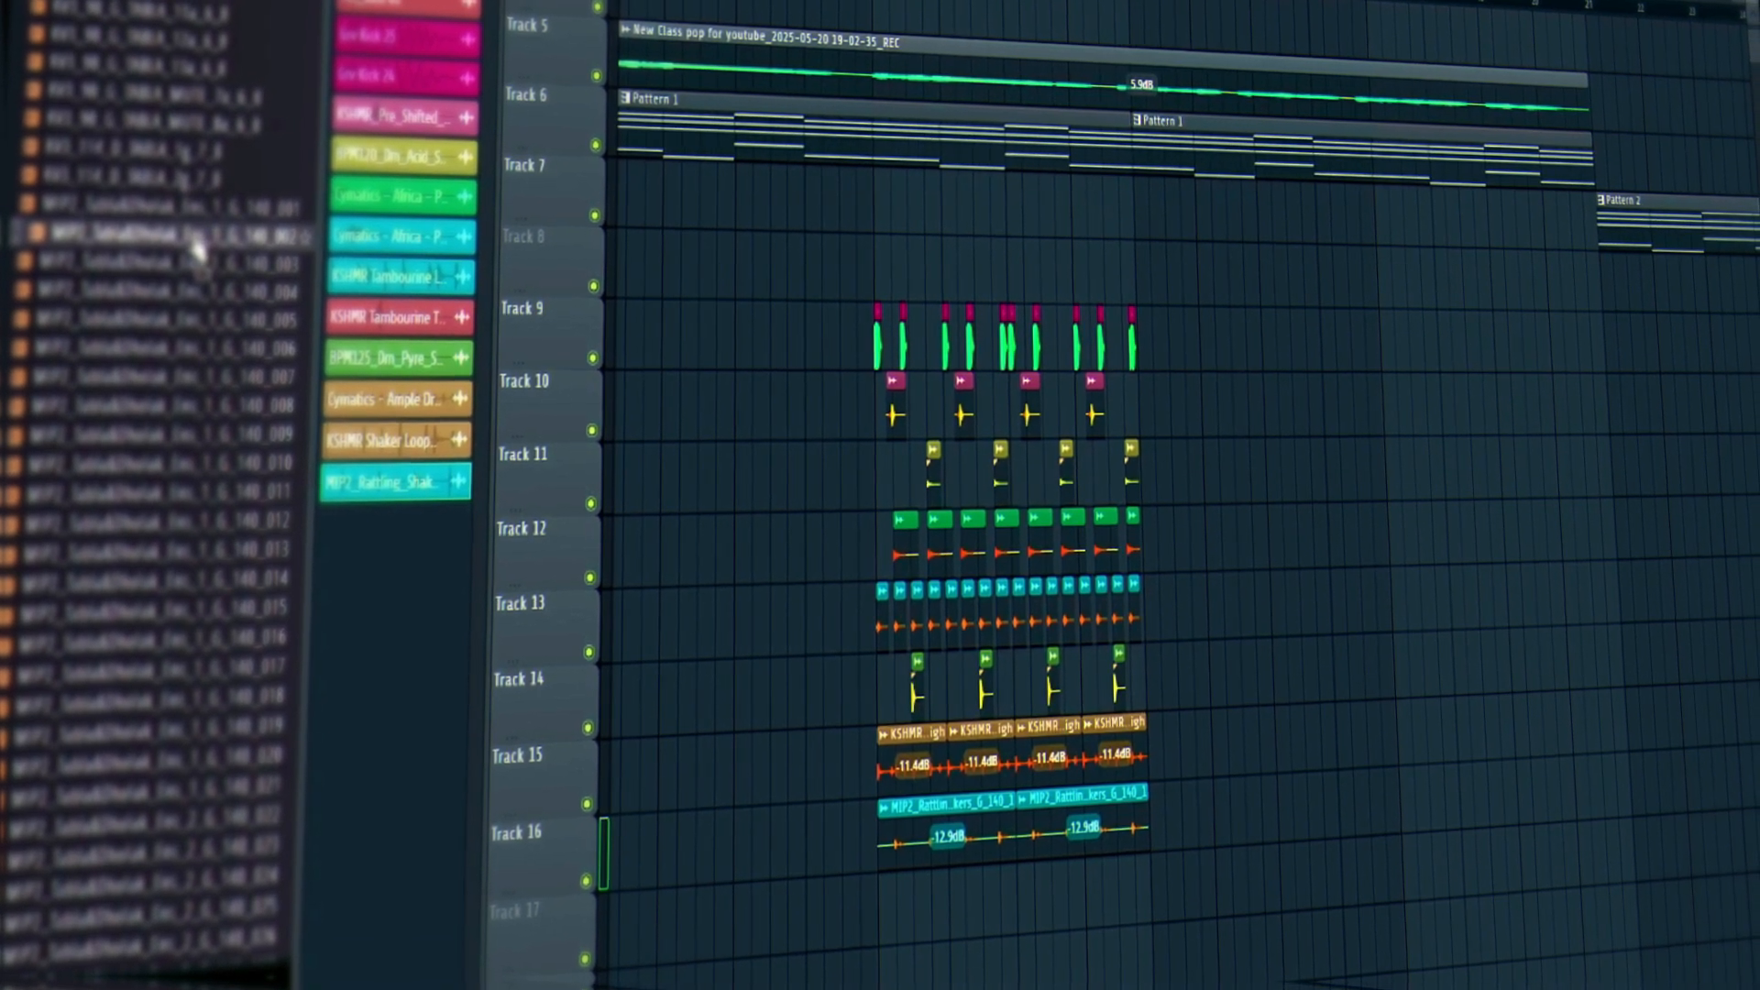
Place the tabla and dholak 002 sample on Track 17 and stretch it to 2 bars.
left_click_drag(196, 244, 953, 928)
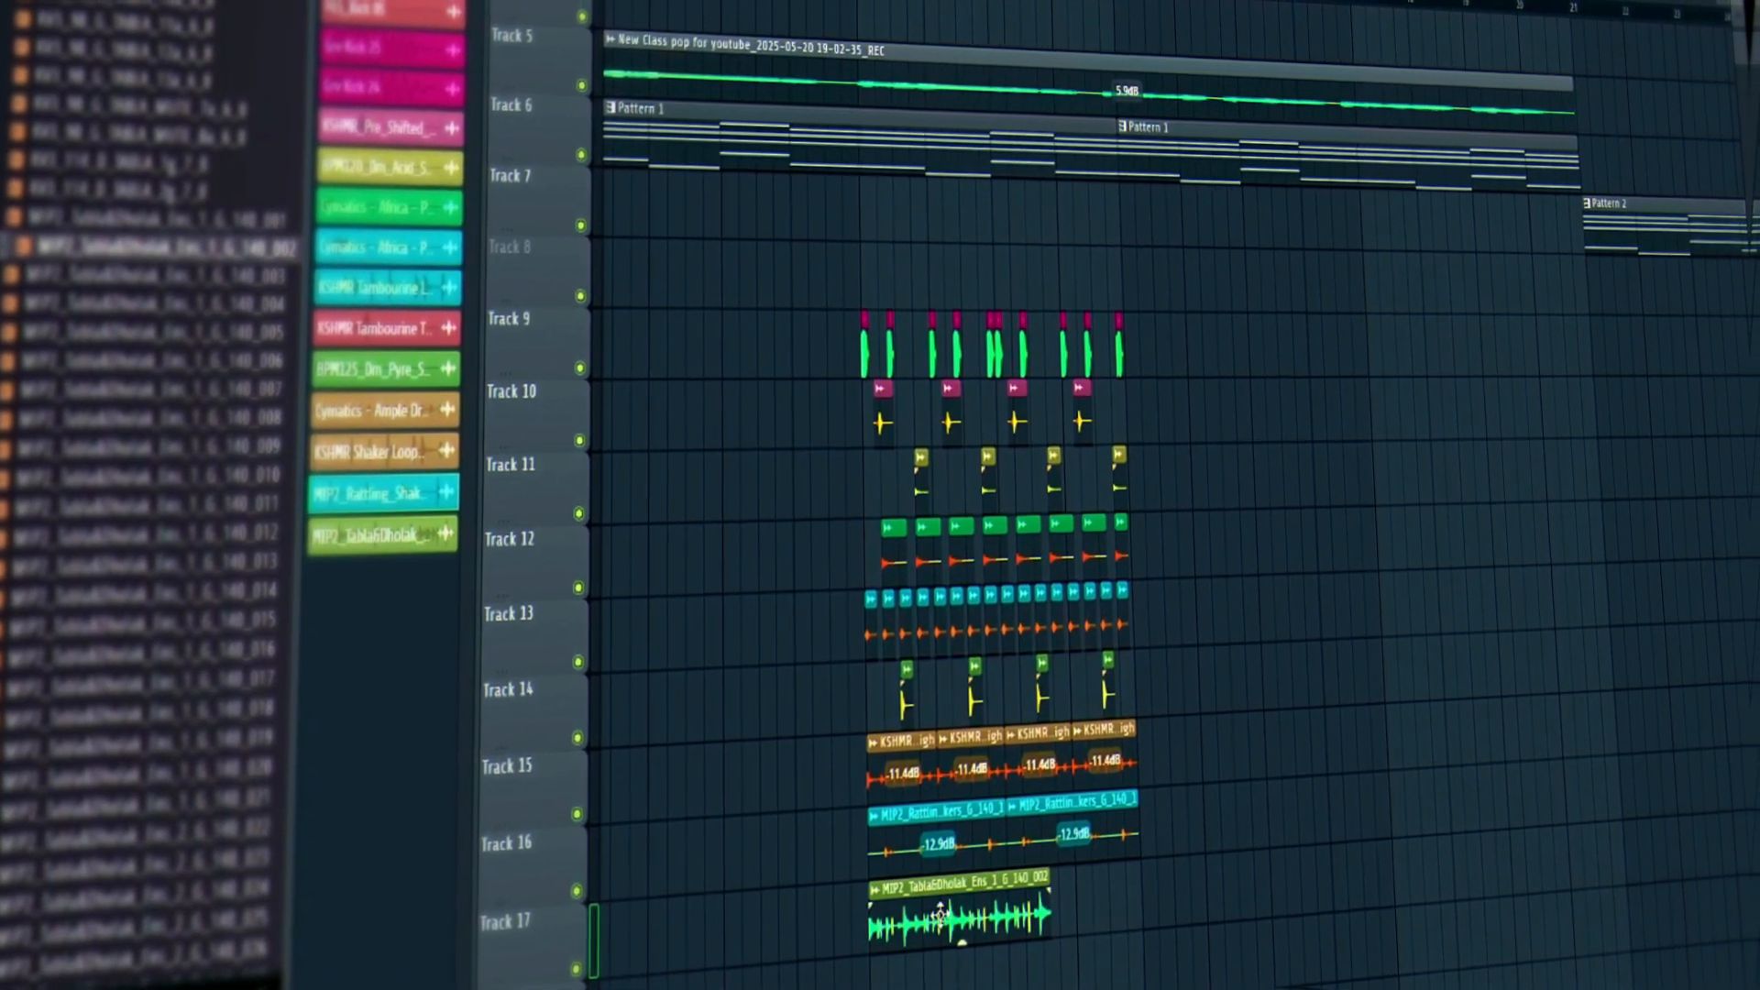
double_click(954, 924)
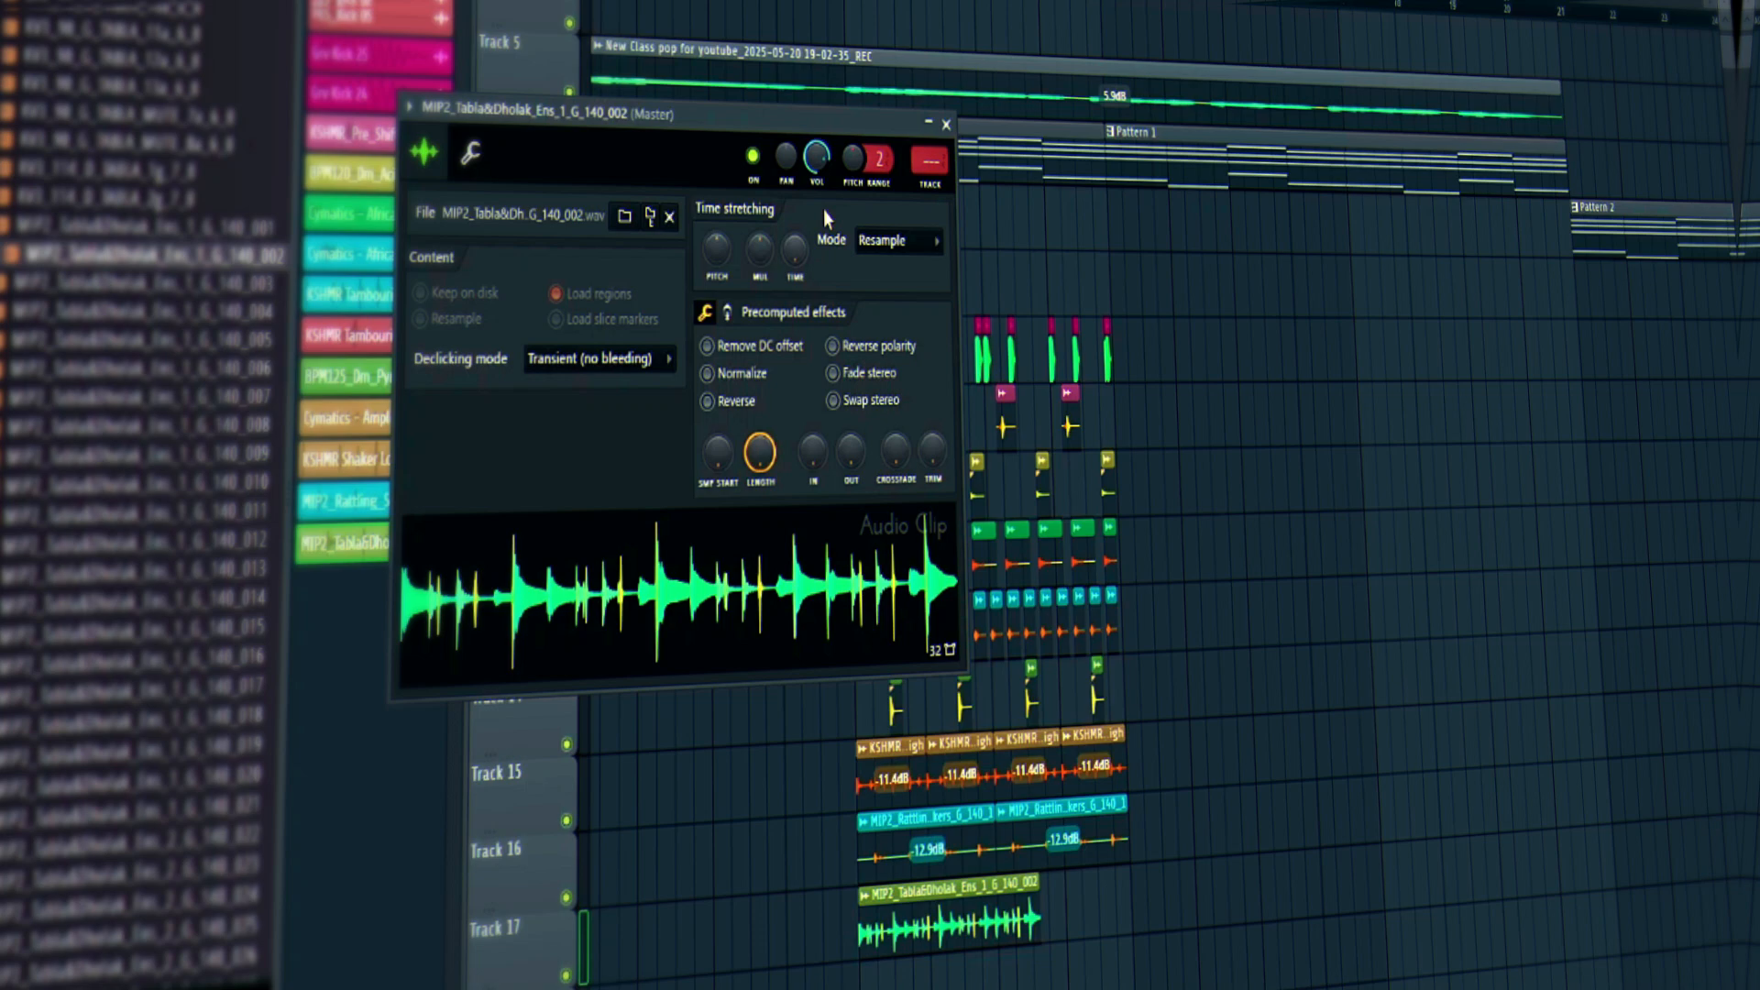
right_click(796, 261)
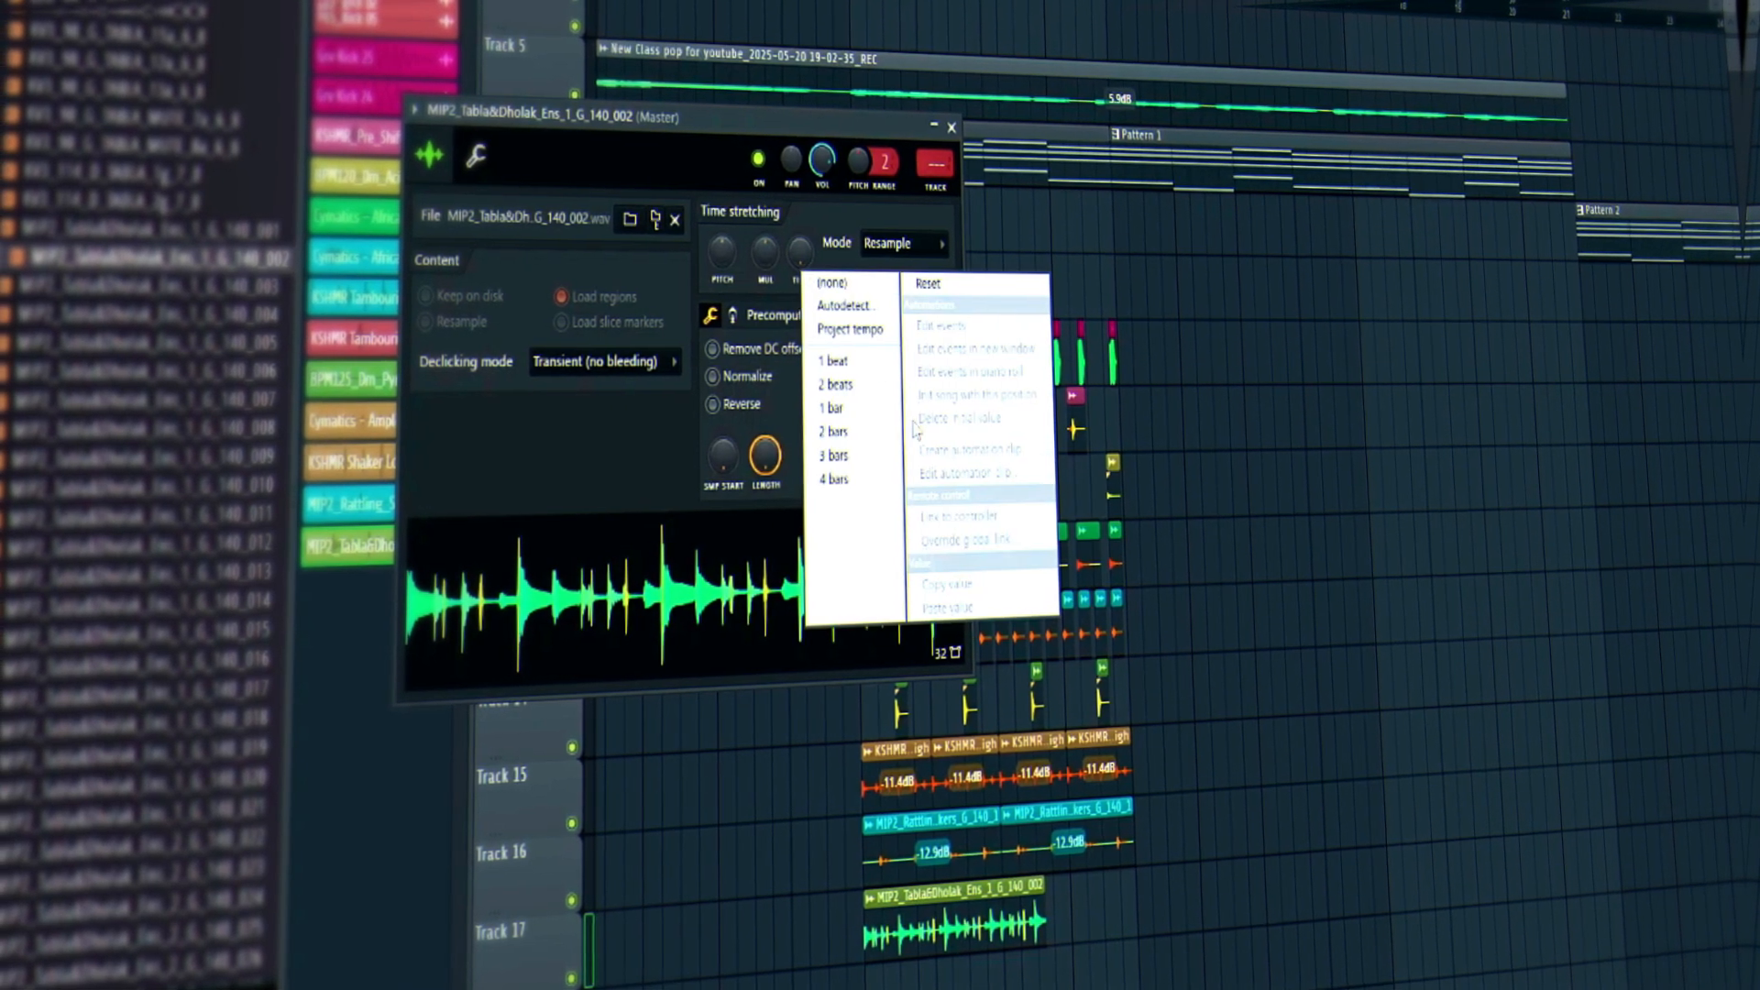
left_click(863, 431)
Set the clip's declicking to Generic (bleeding), audition it, and add a second copy after it.
left_click(609, 362)
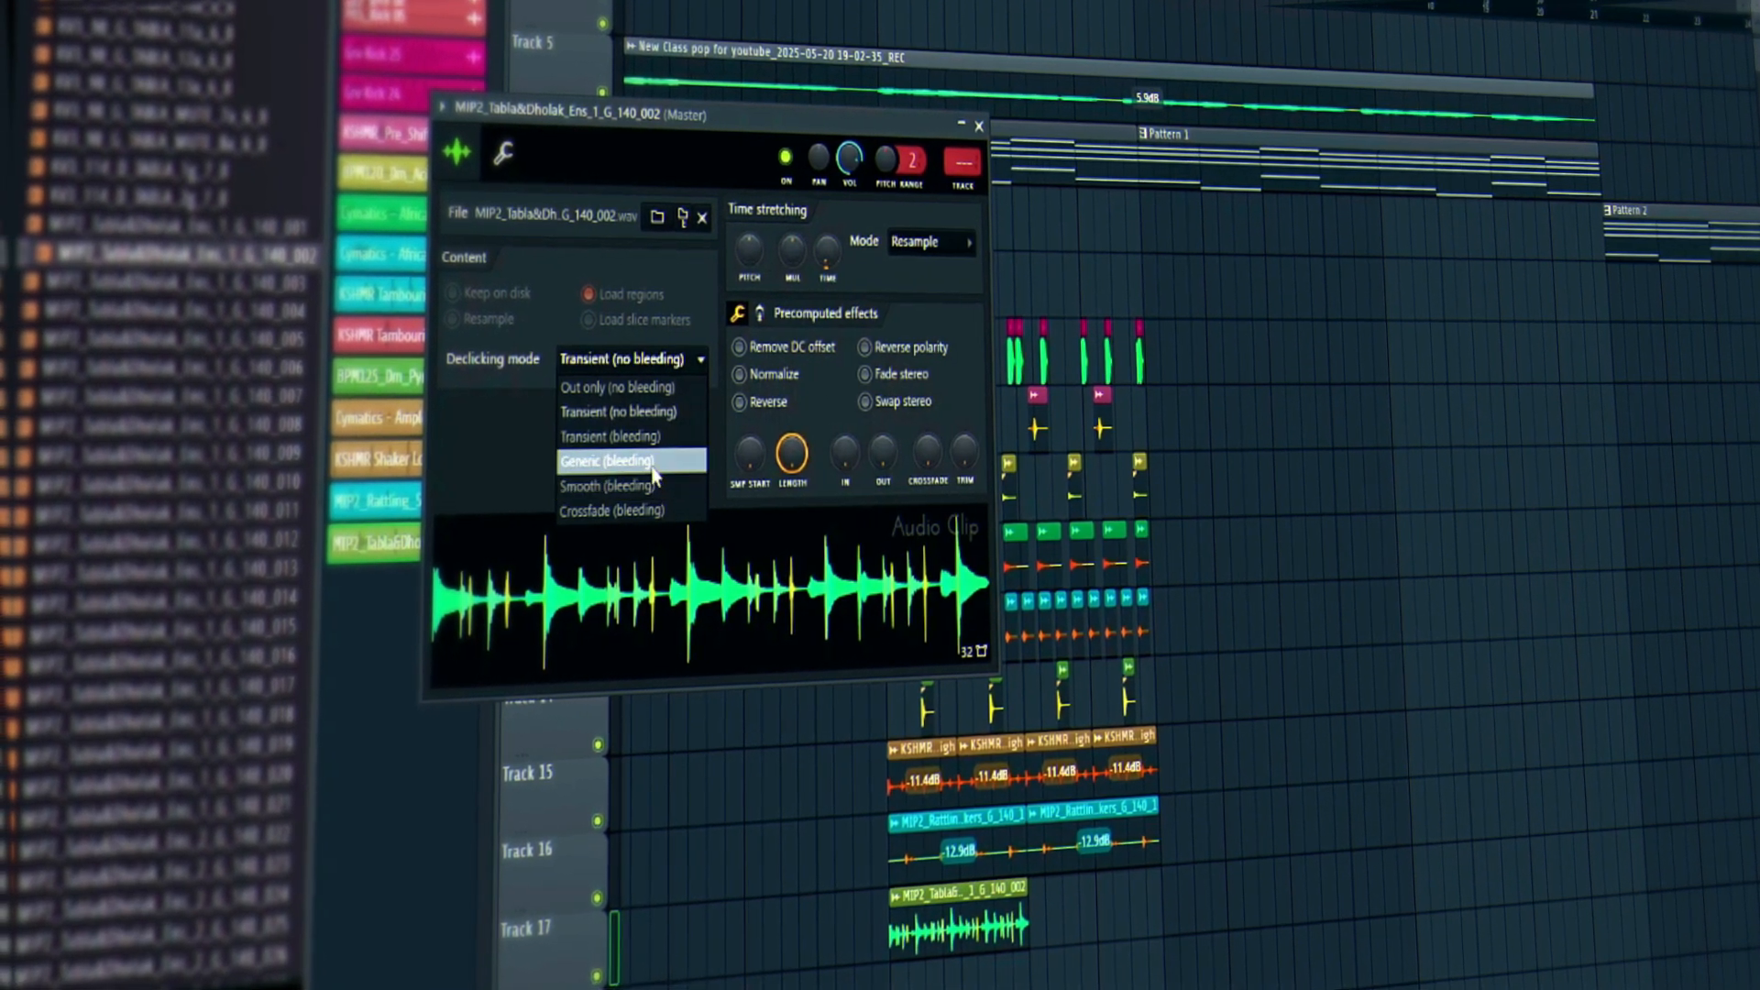
left_click(601, 462)
right_click(750, 255)
left_click(796, 260)
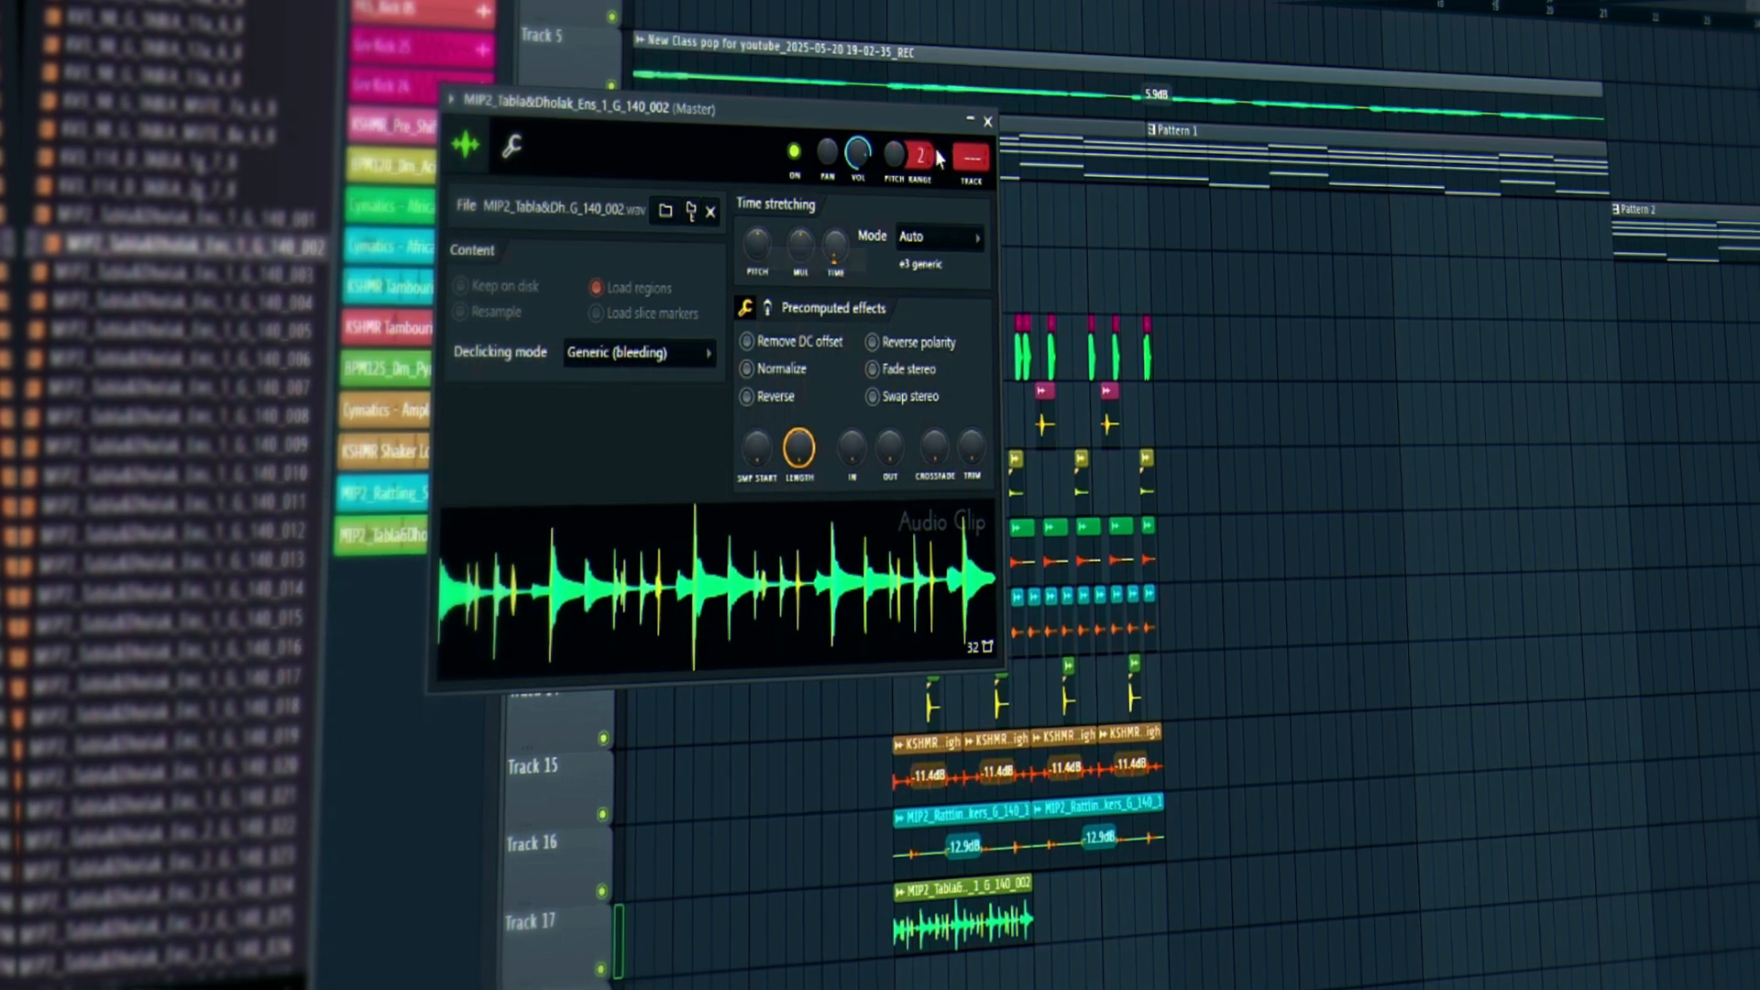
left_click(988, 122)
key("space")
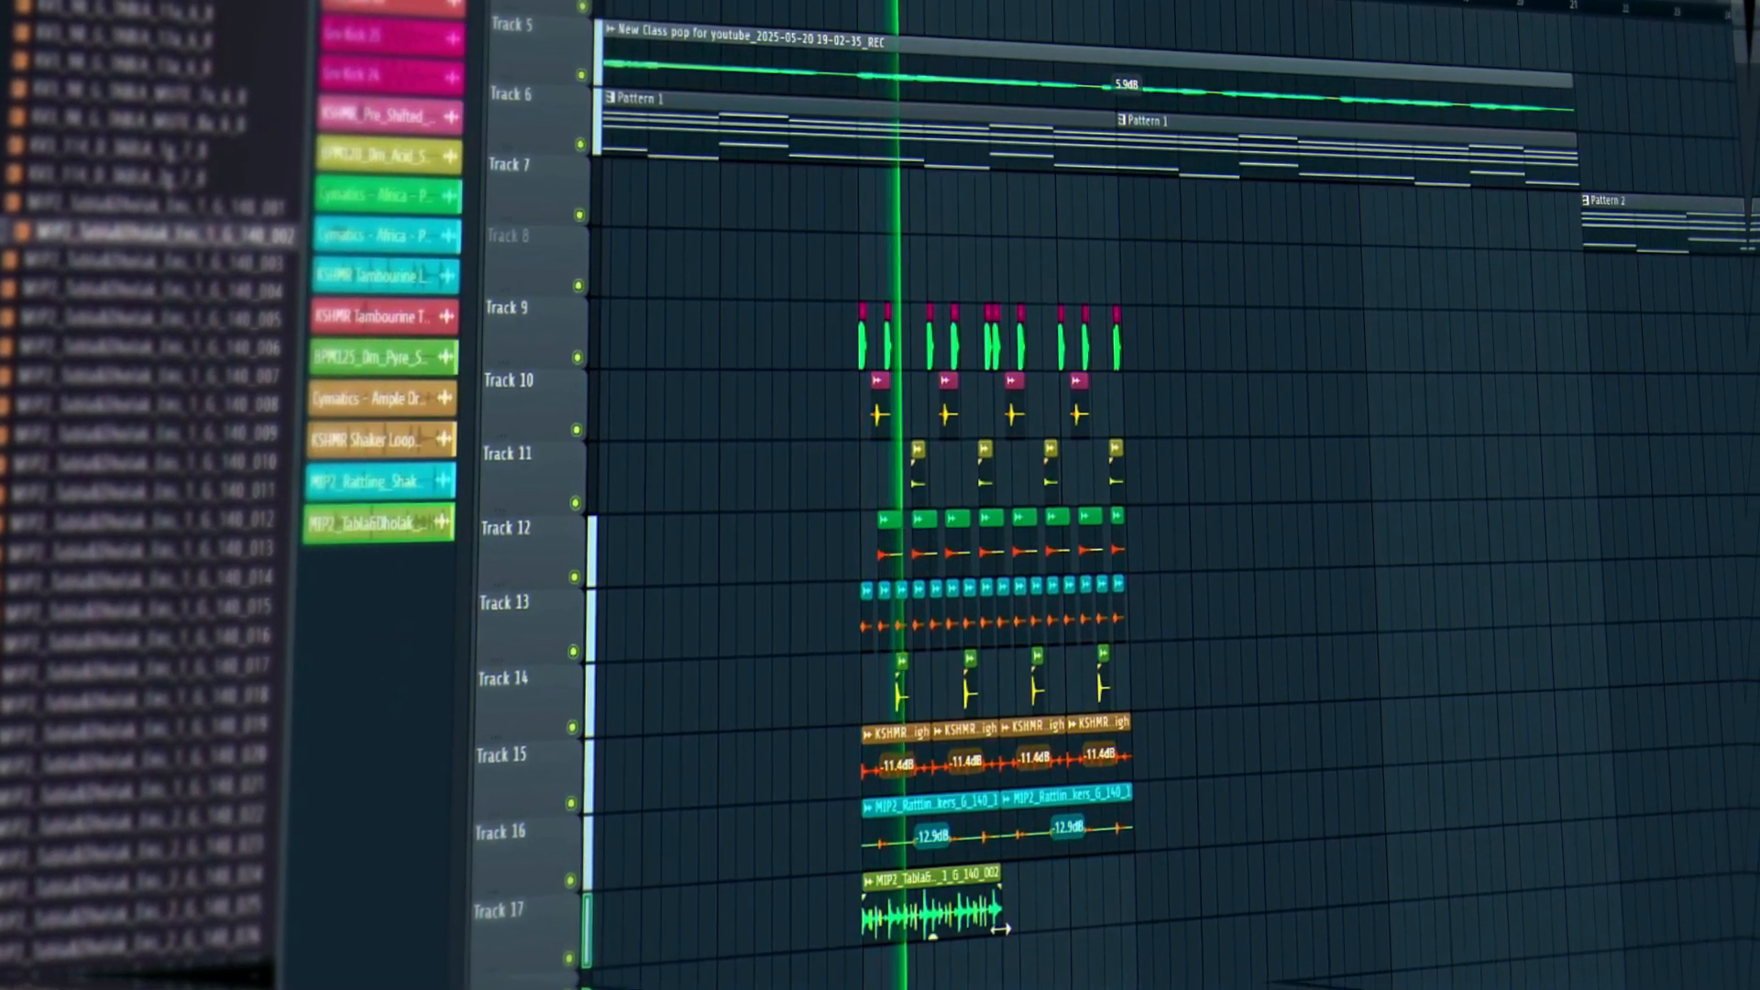
left_click(1040, 929)
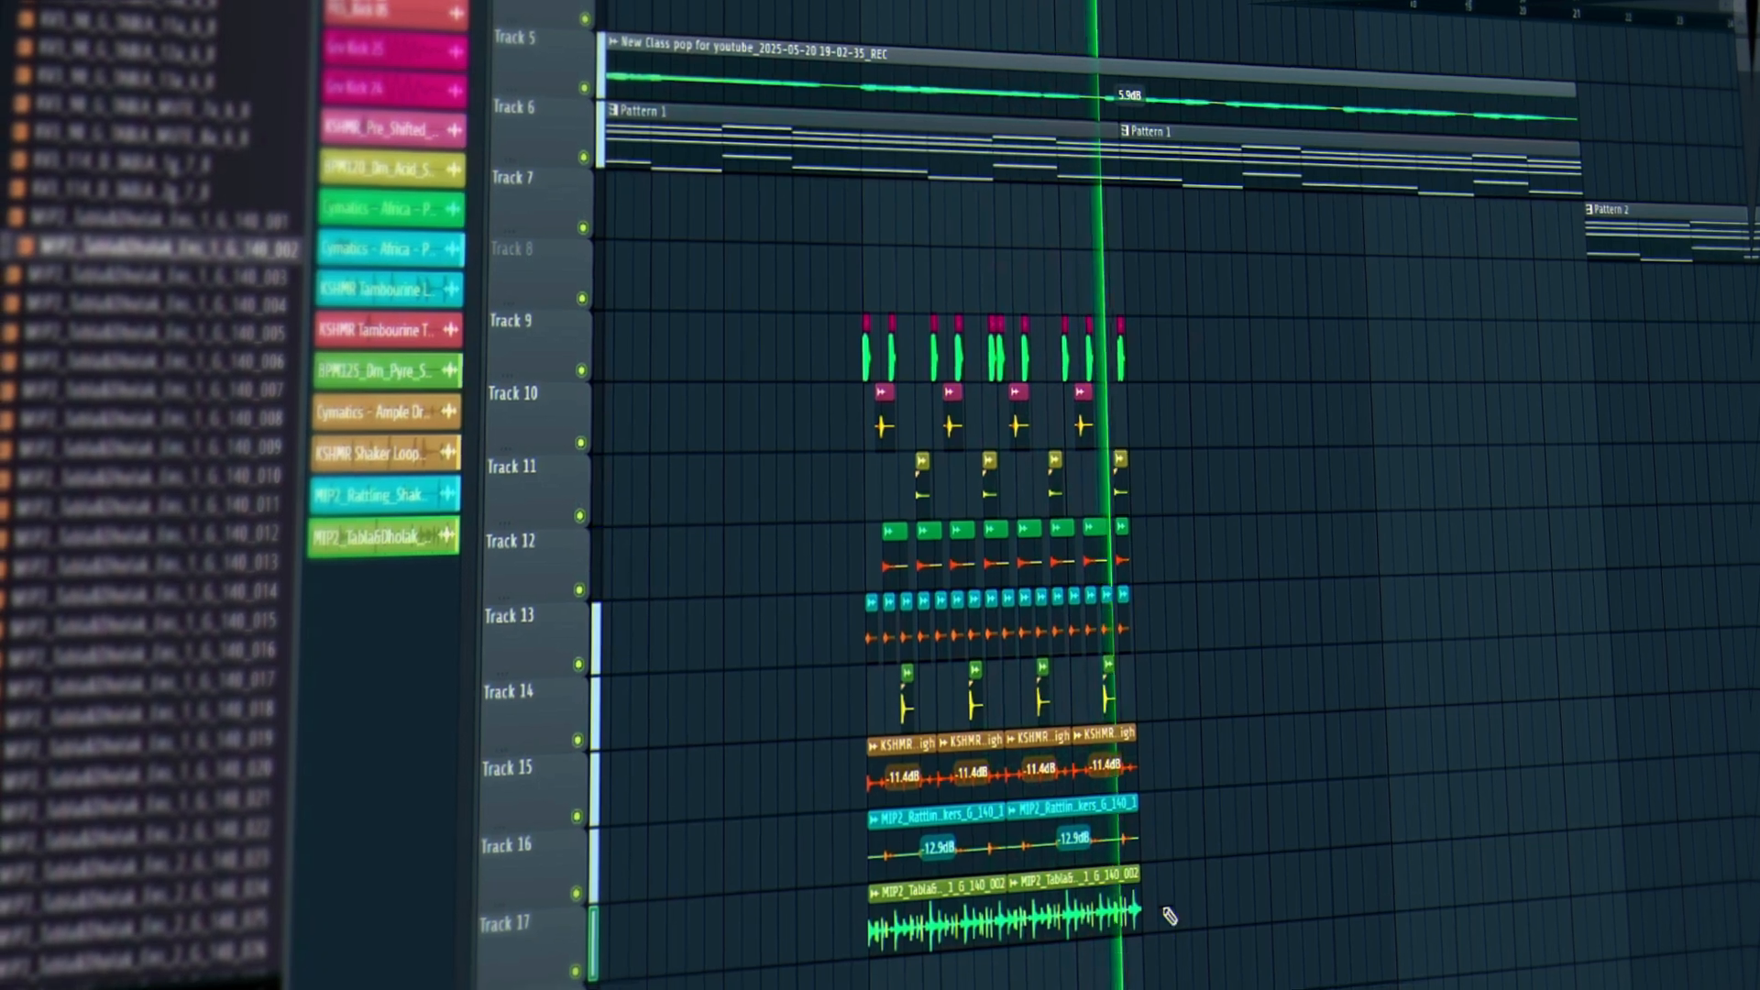
Delete the second tabla copy and try stretching the Track 17 clip to 4 bars.
key("space")
right_click(1050, 935)
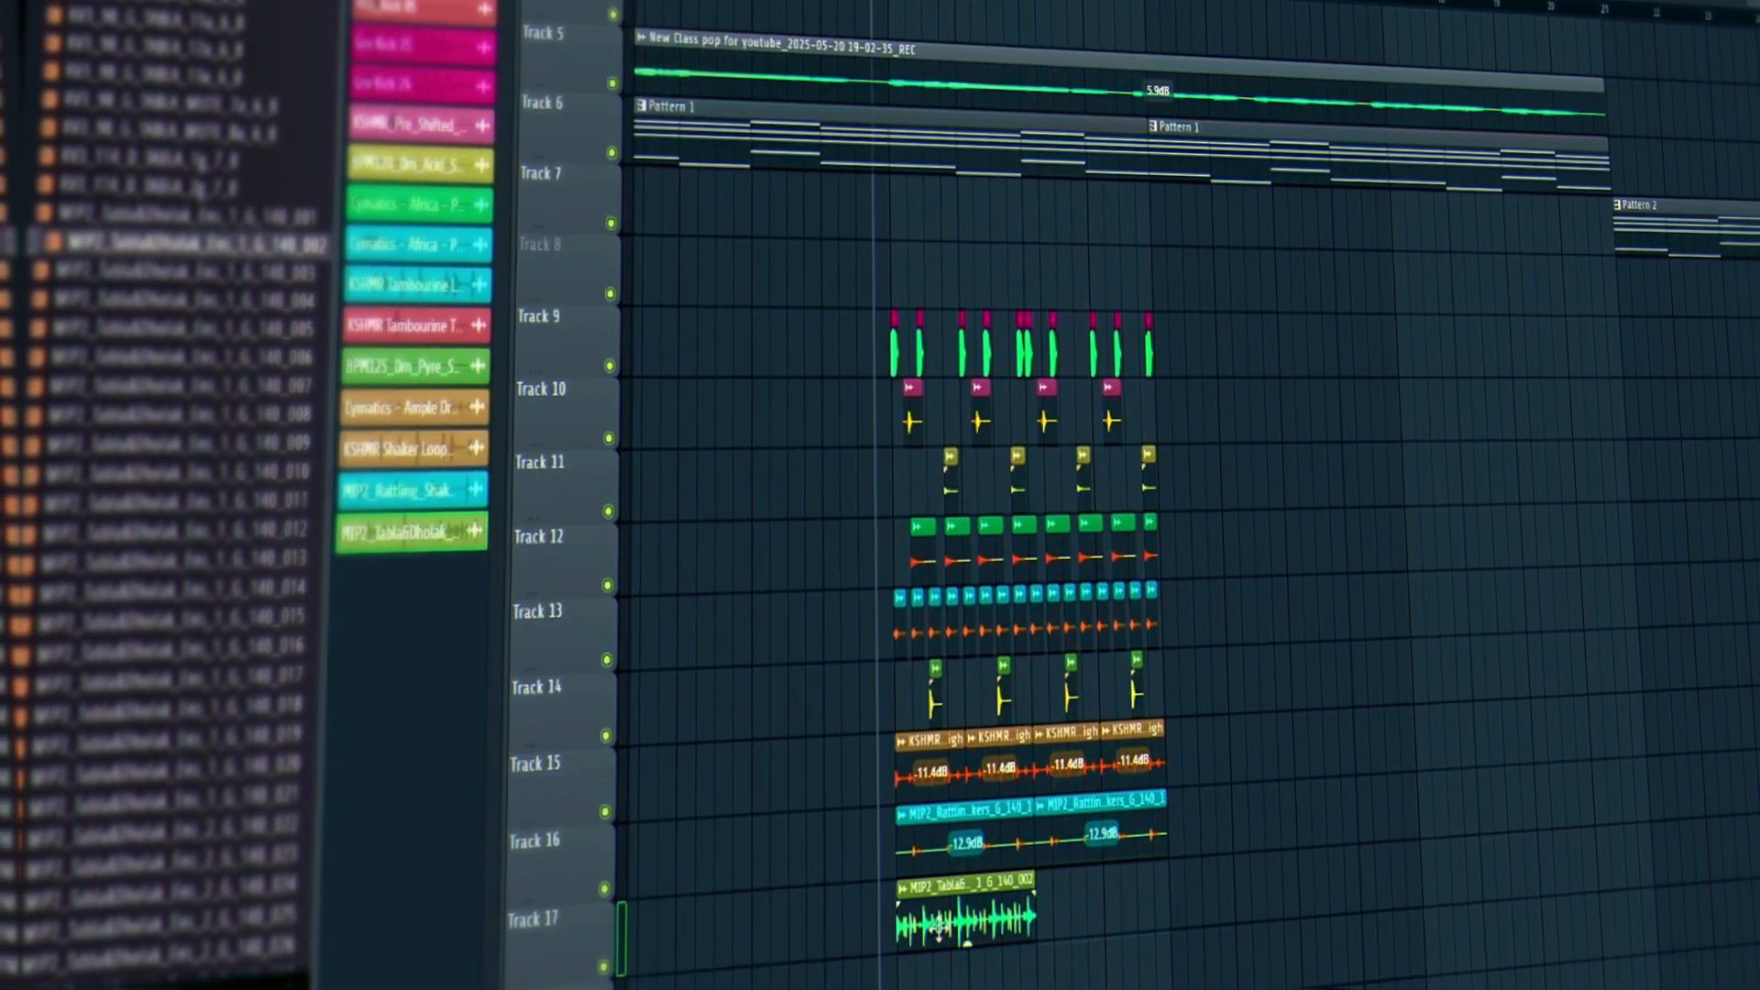
double_click(952, 925)
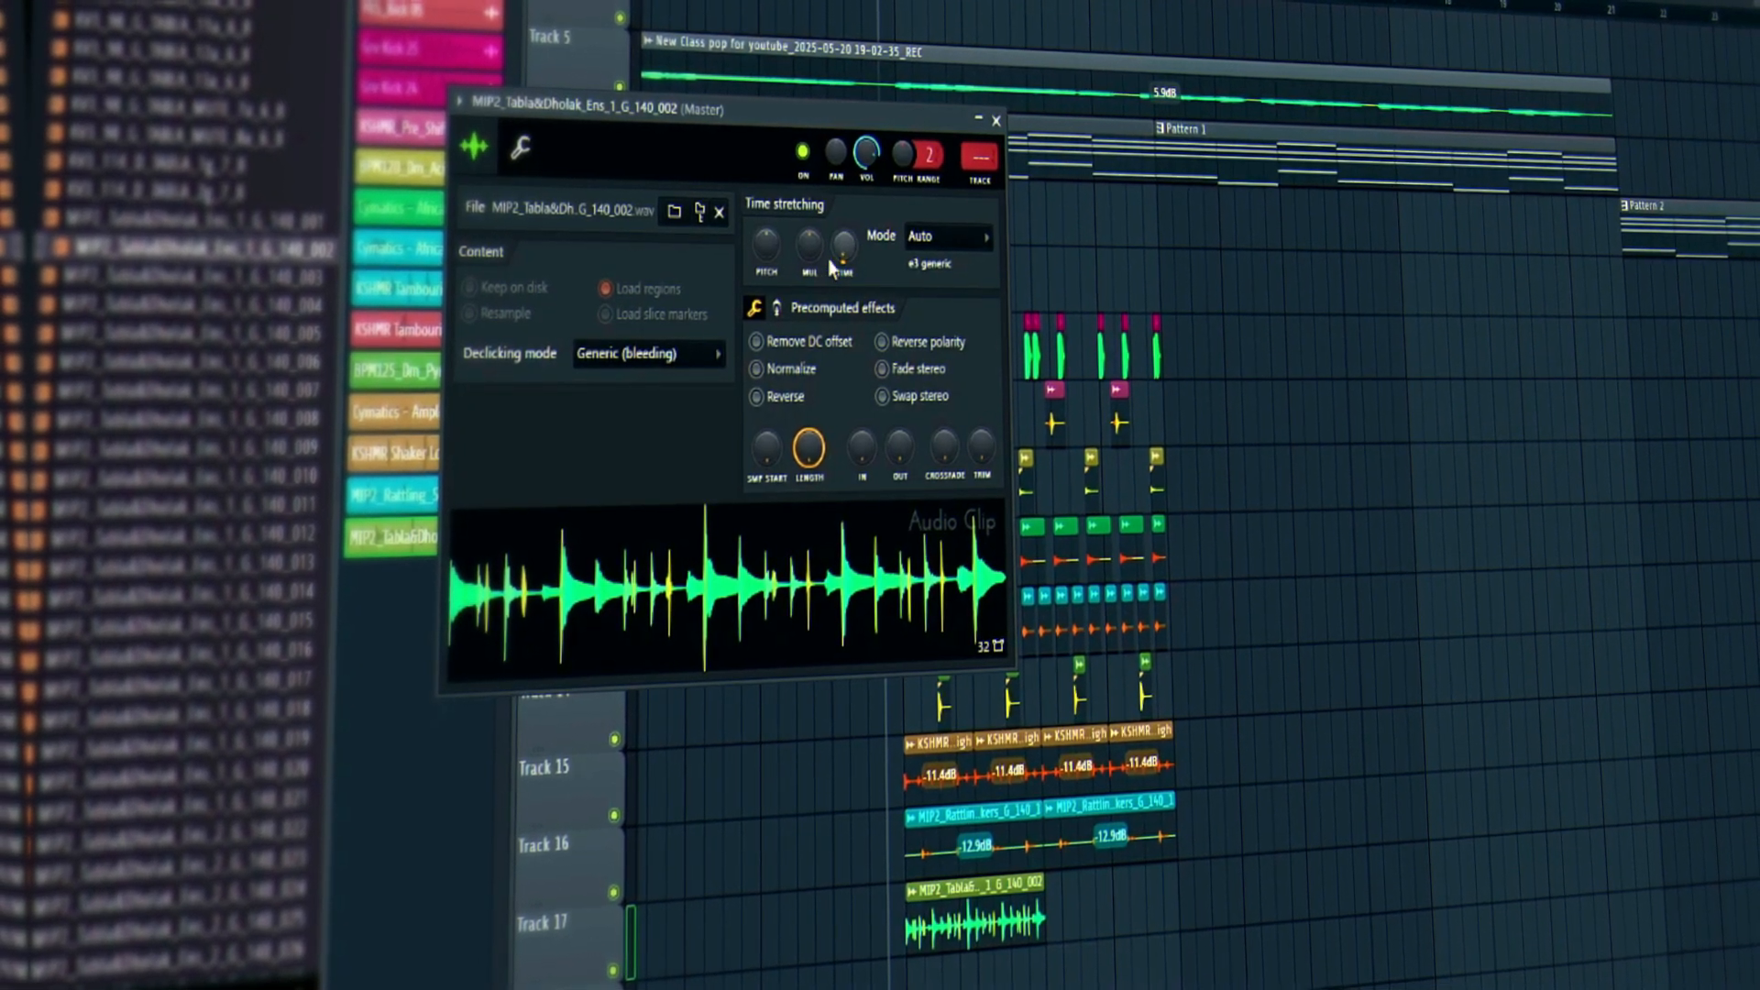
right_click(805, 249)
left_click(808, 233)
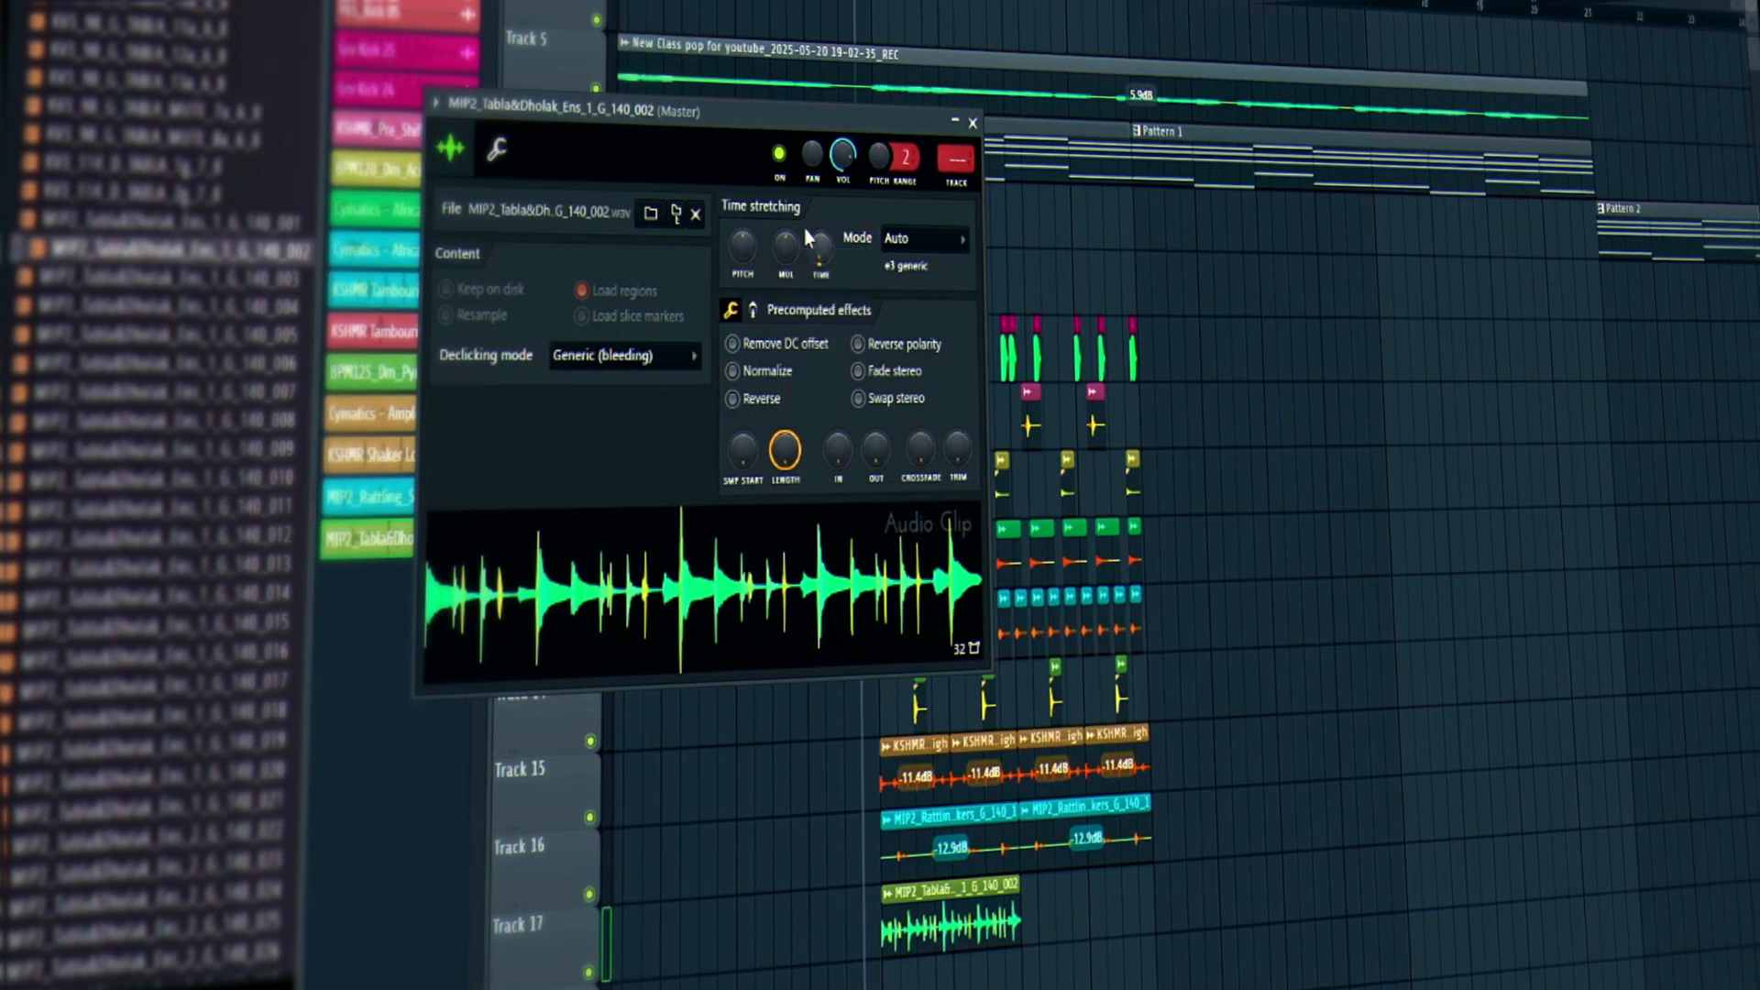
right_click(822, 237)
left_click(834, 441)
key("space")
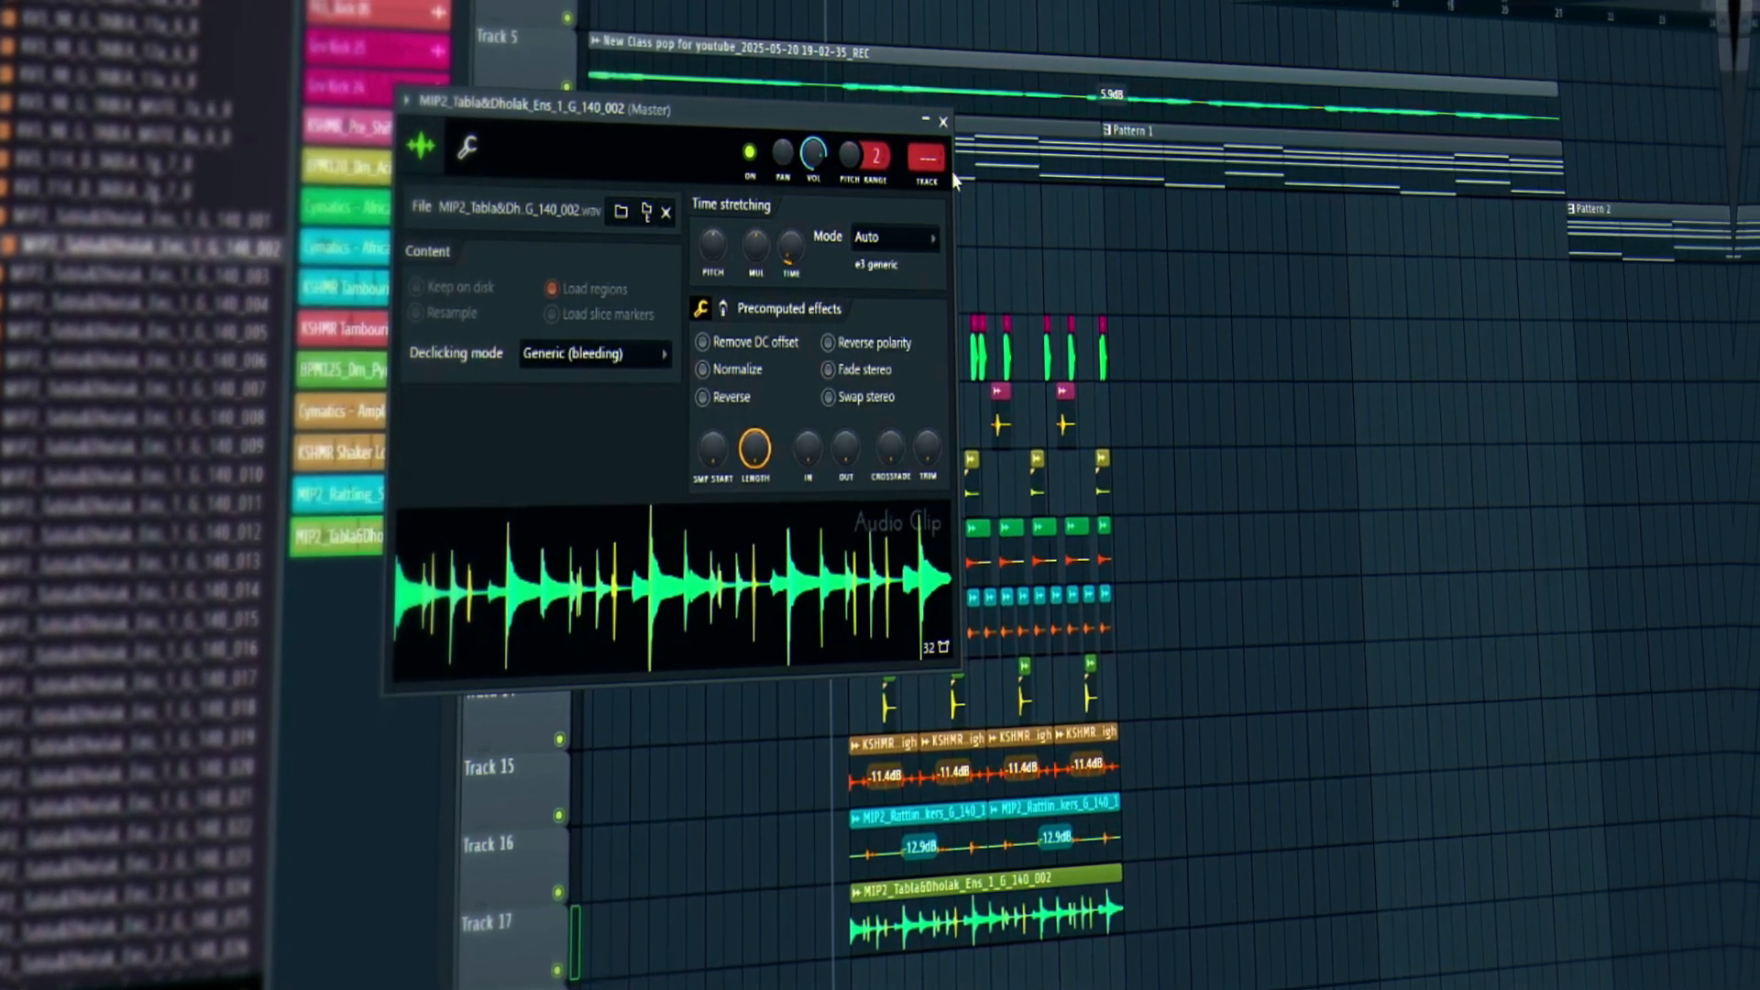
left_click(940, 120)
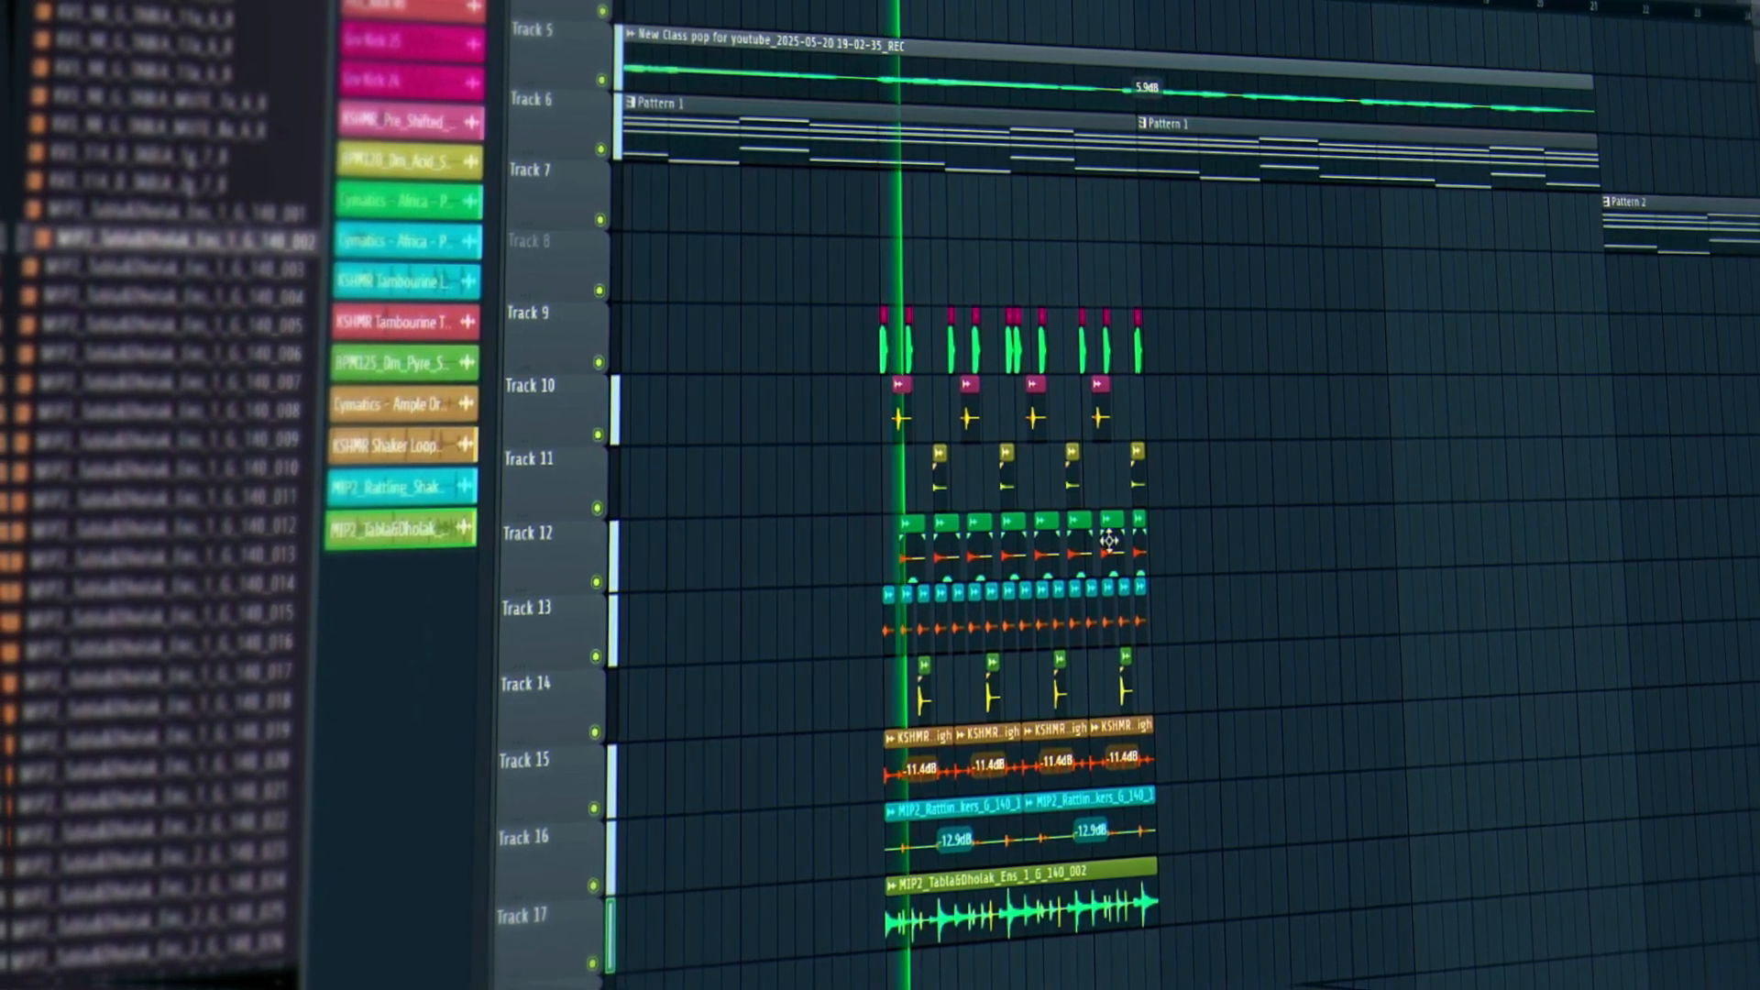
Solo Track 17, set the tabla clip back to 2 bars and reset its pitch.
right_click(600, 965)
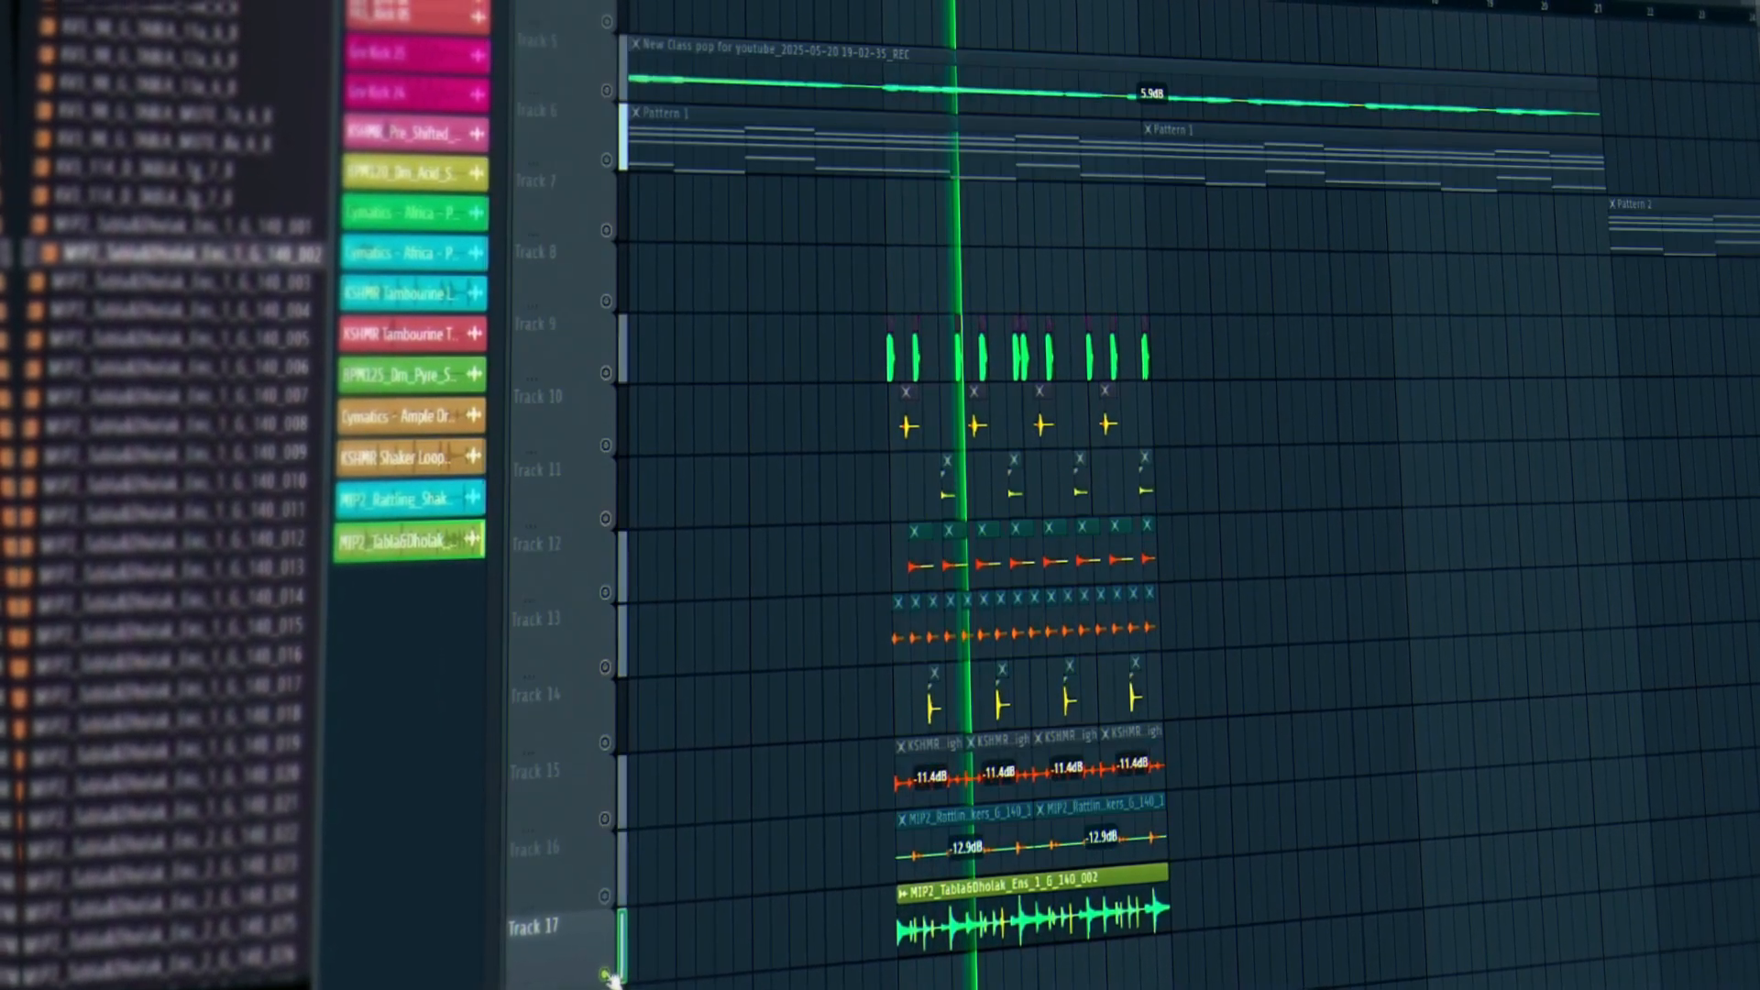
key("space")
double_click(1001, 921)
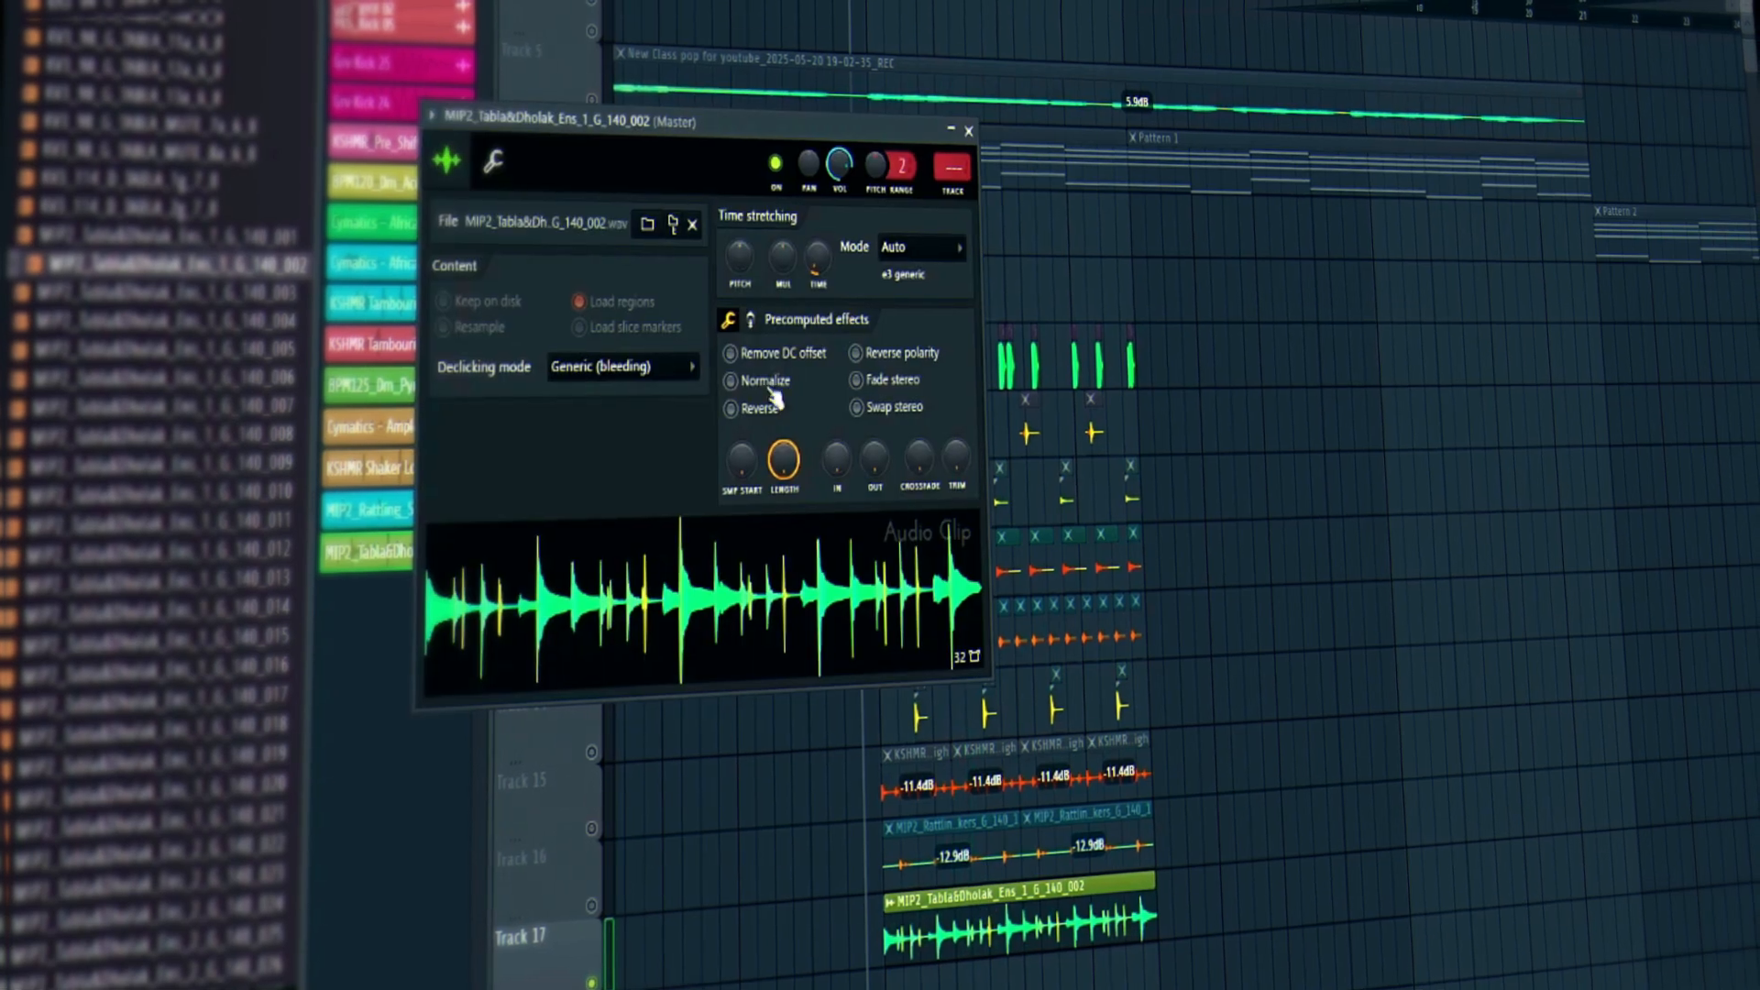
right_click(816, 258)
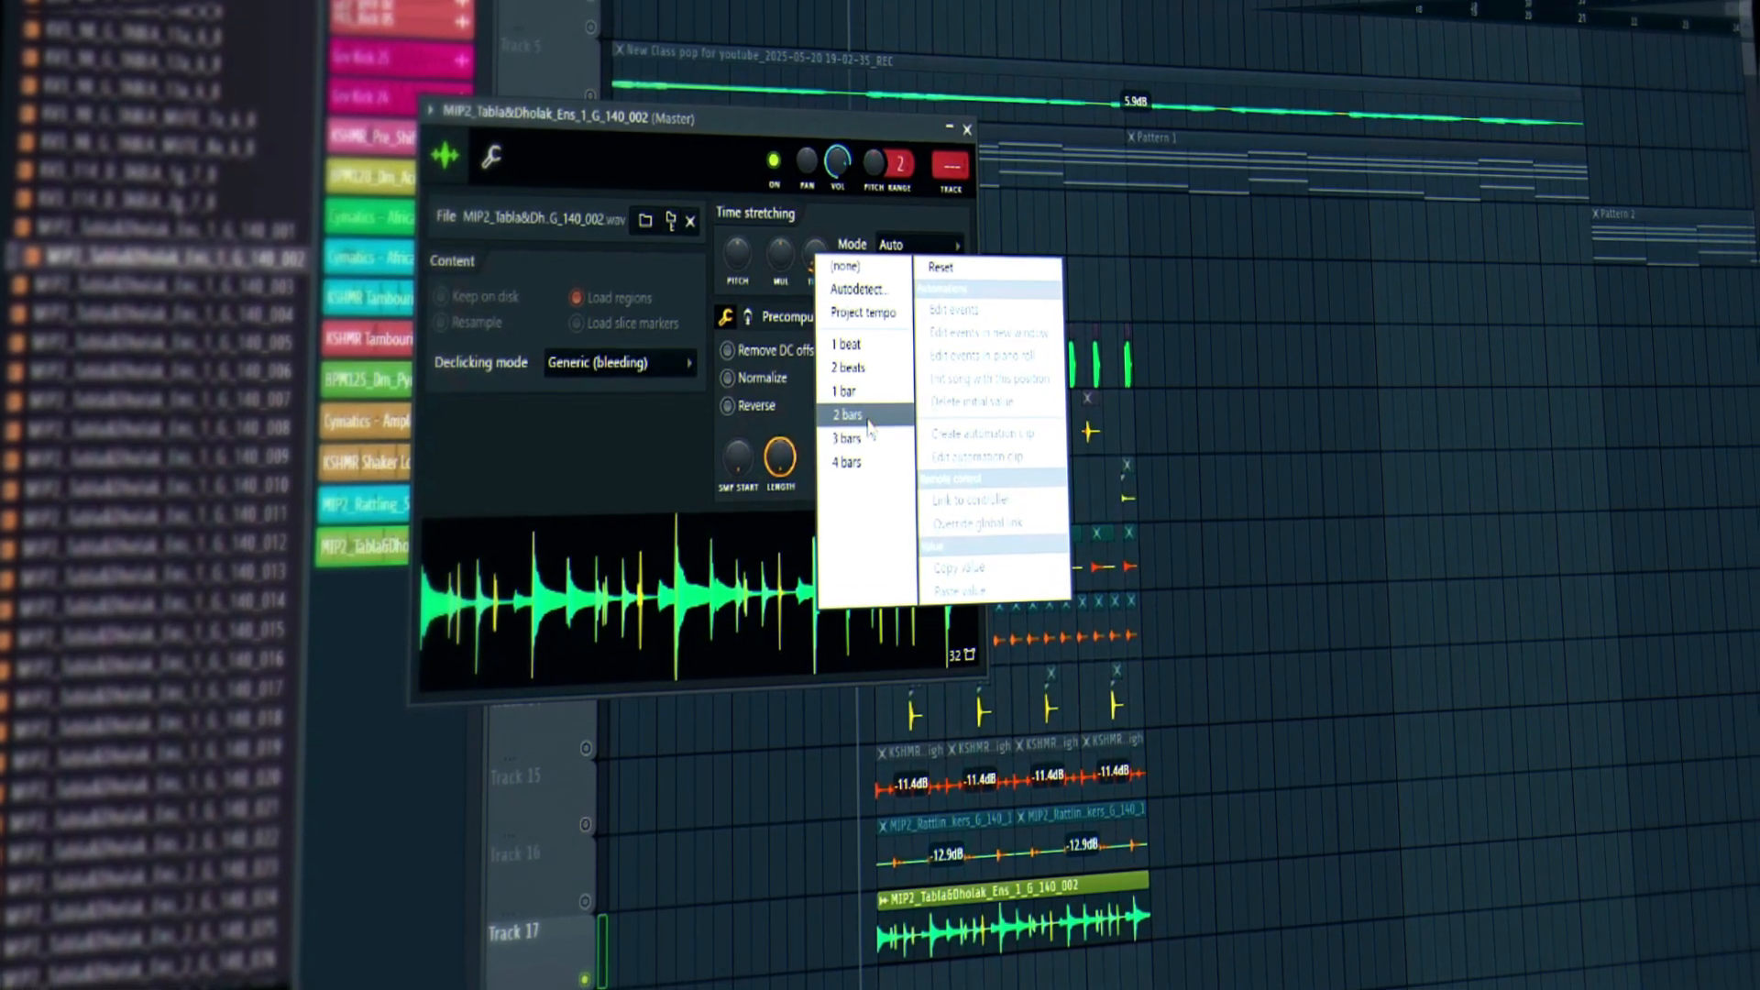
left_click(869, 418)
right_click(744, 254)
left_click(772, 269)
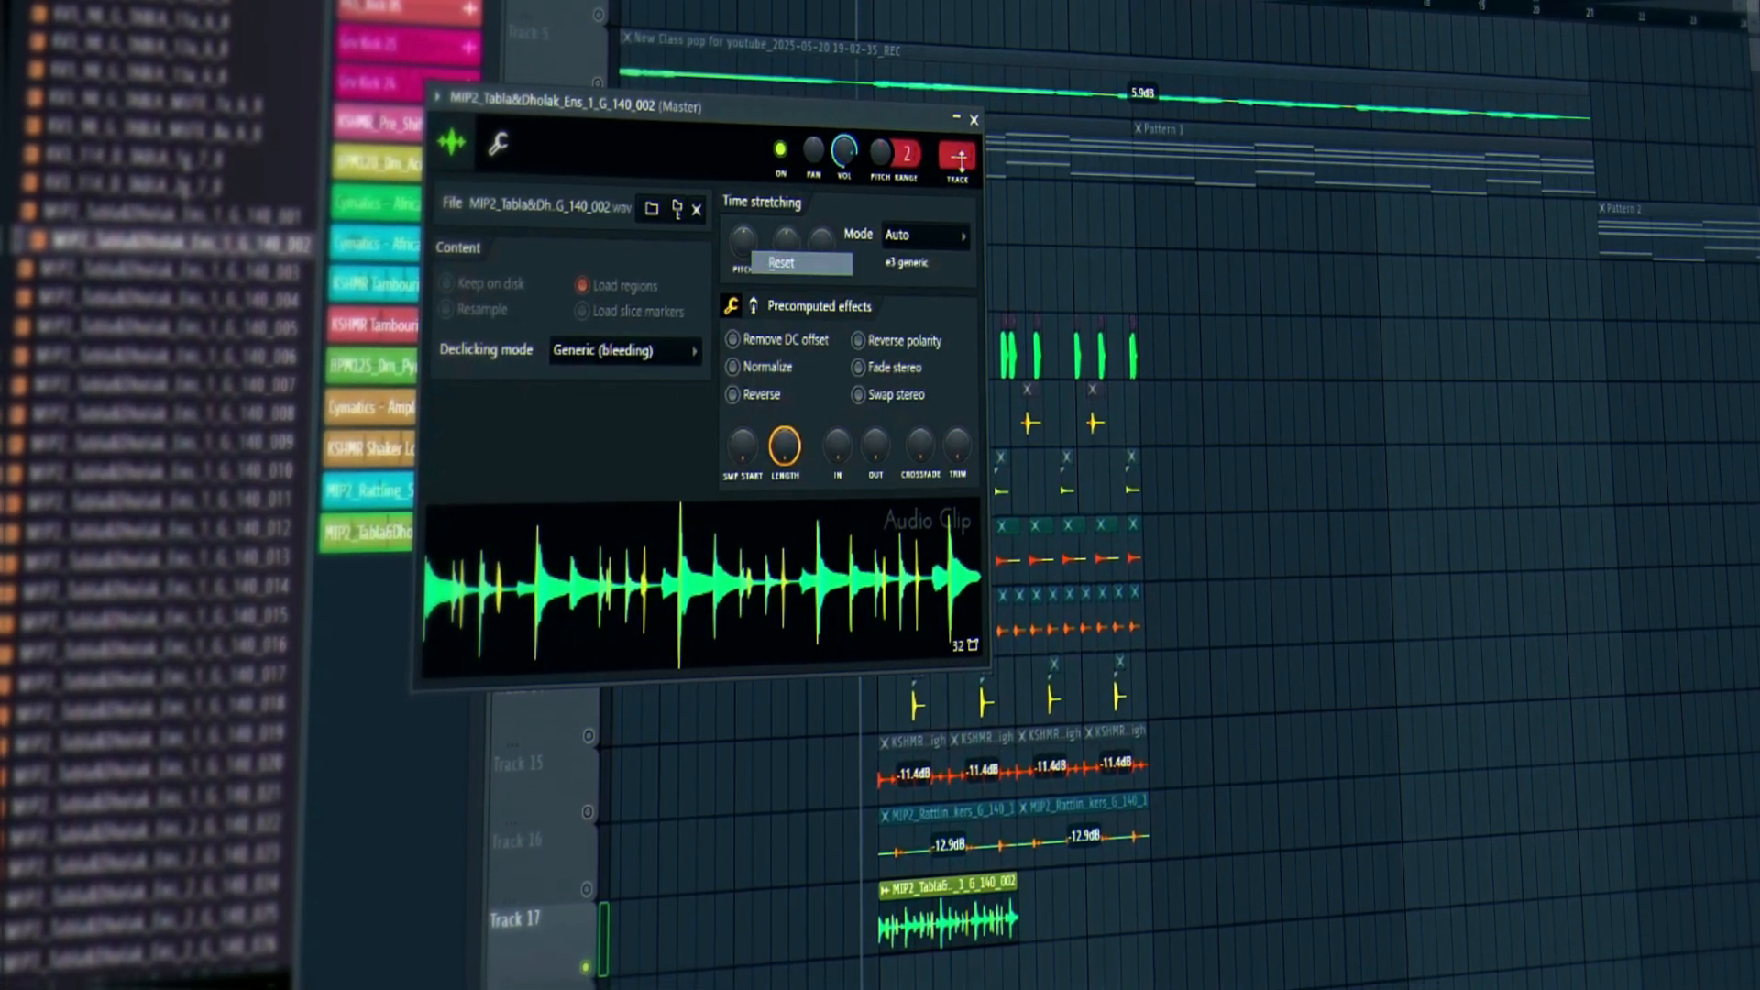
left_click(973, 118)
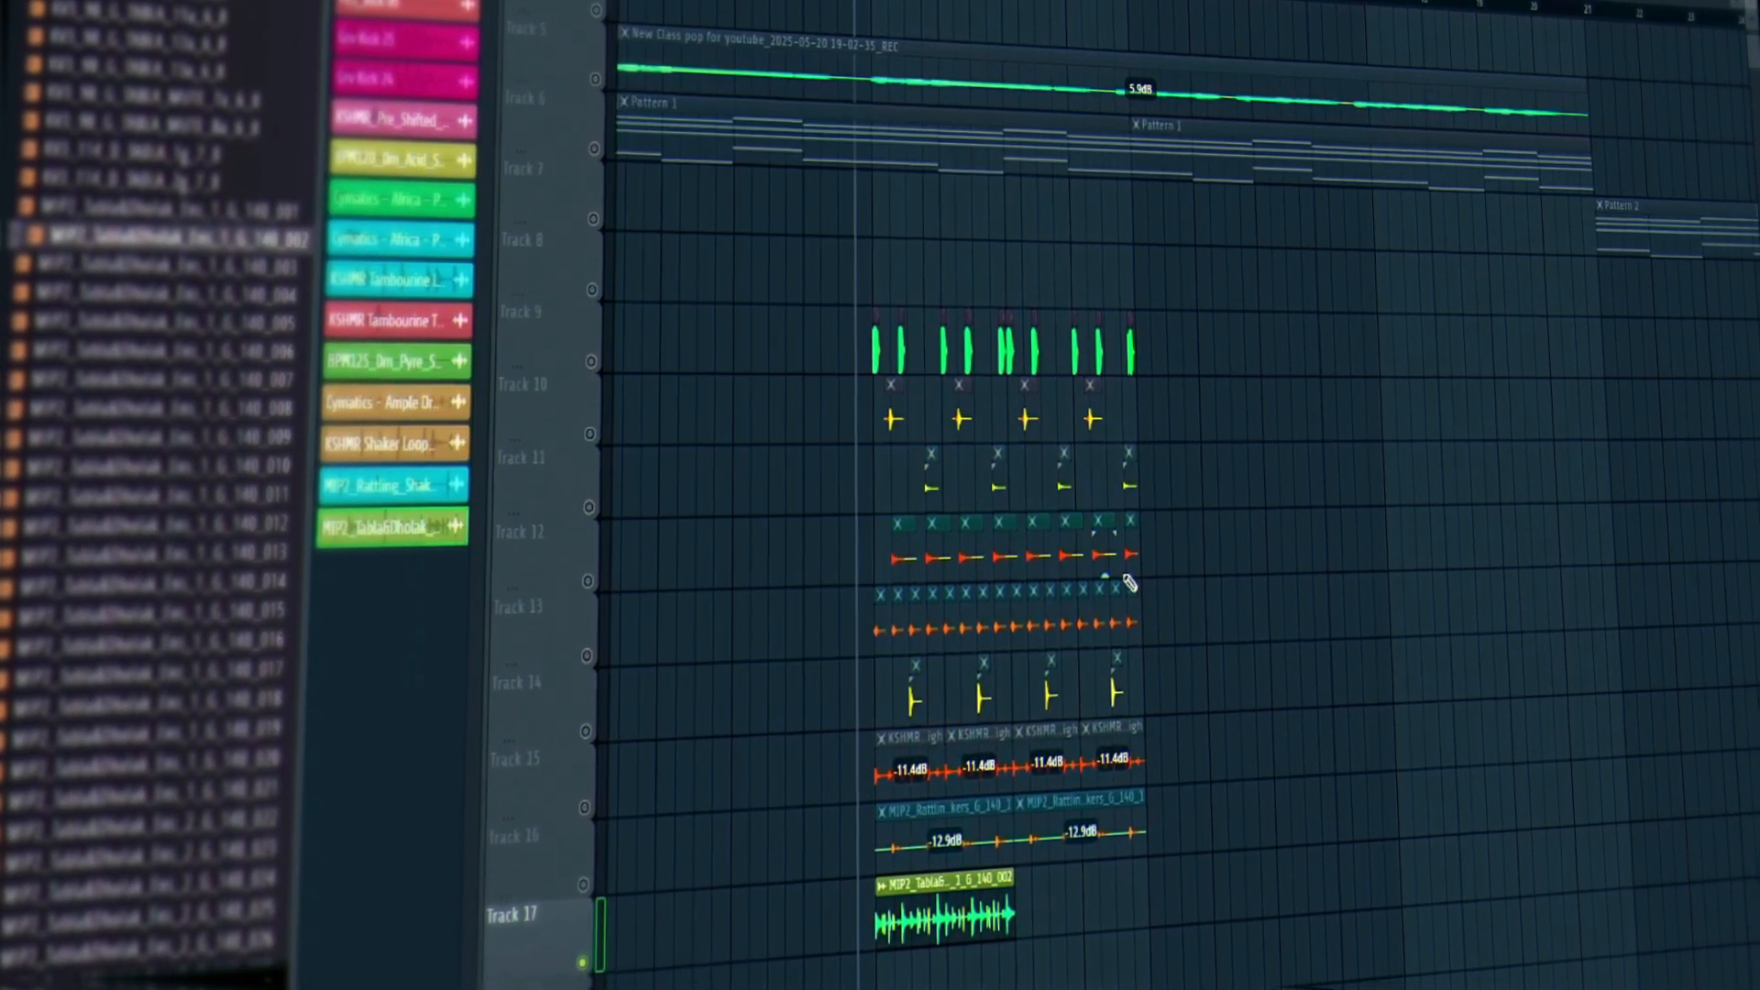
Unsolo Track 17, lower the tabla clip's gain to 3.2dB, and repeat it once after itself.
right_click(573, 962)
left_click_drag(935, 930, 943, 946)
key("space")
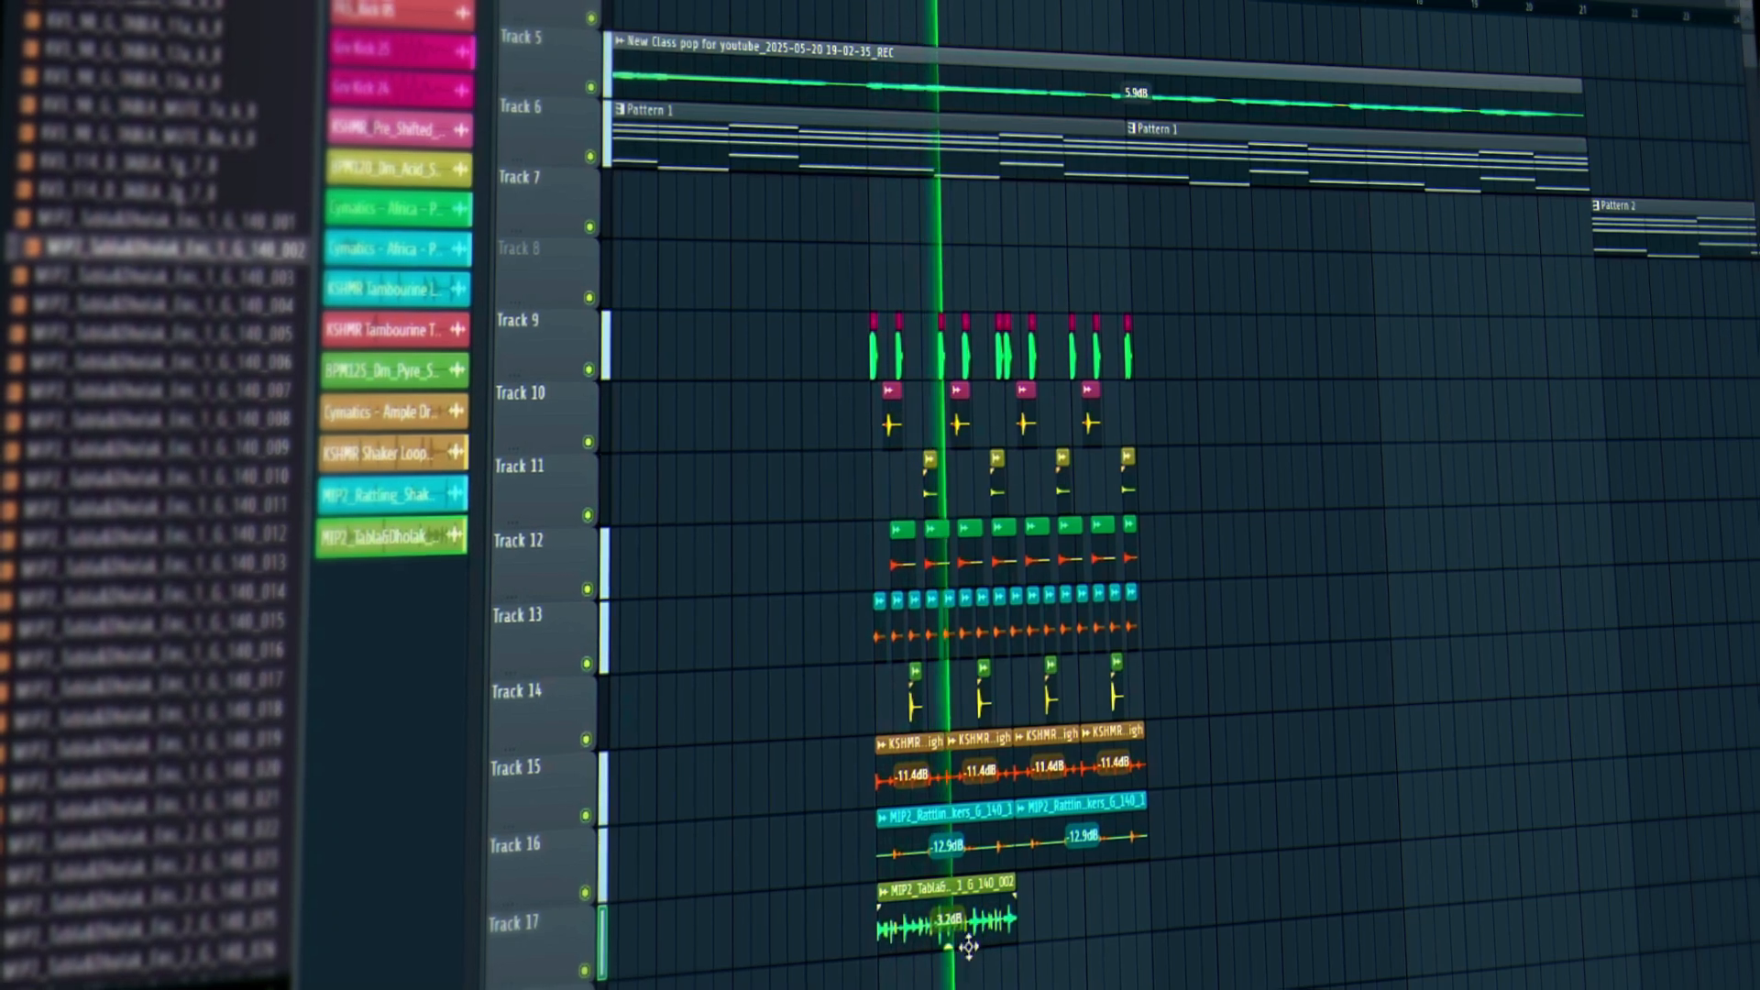
left_click(1036, 923)
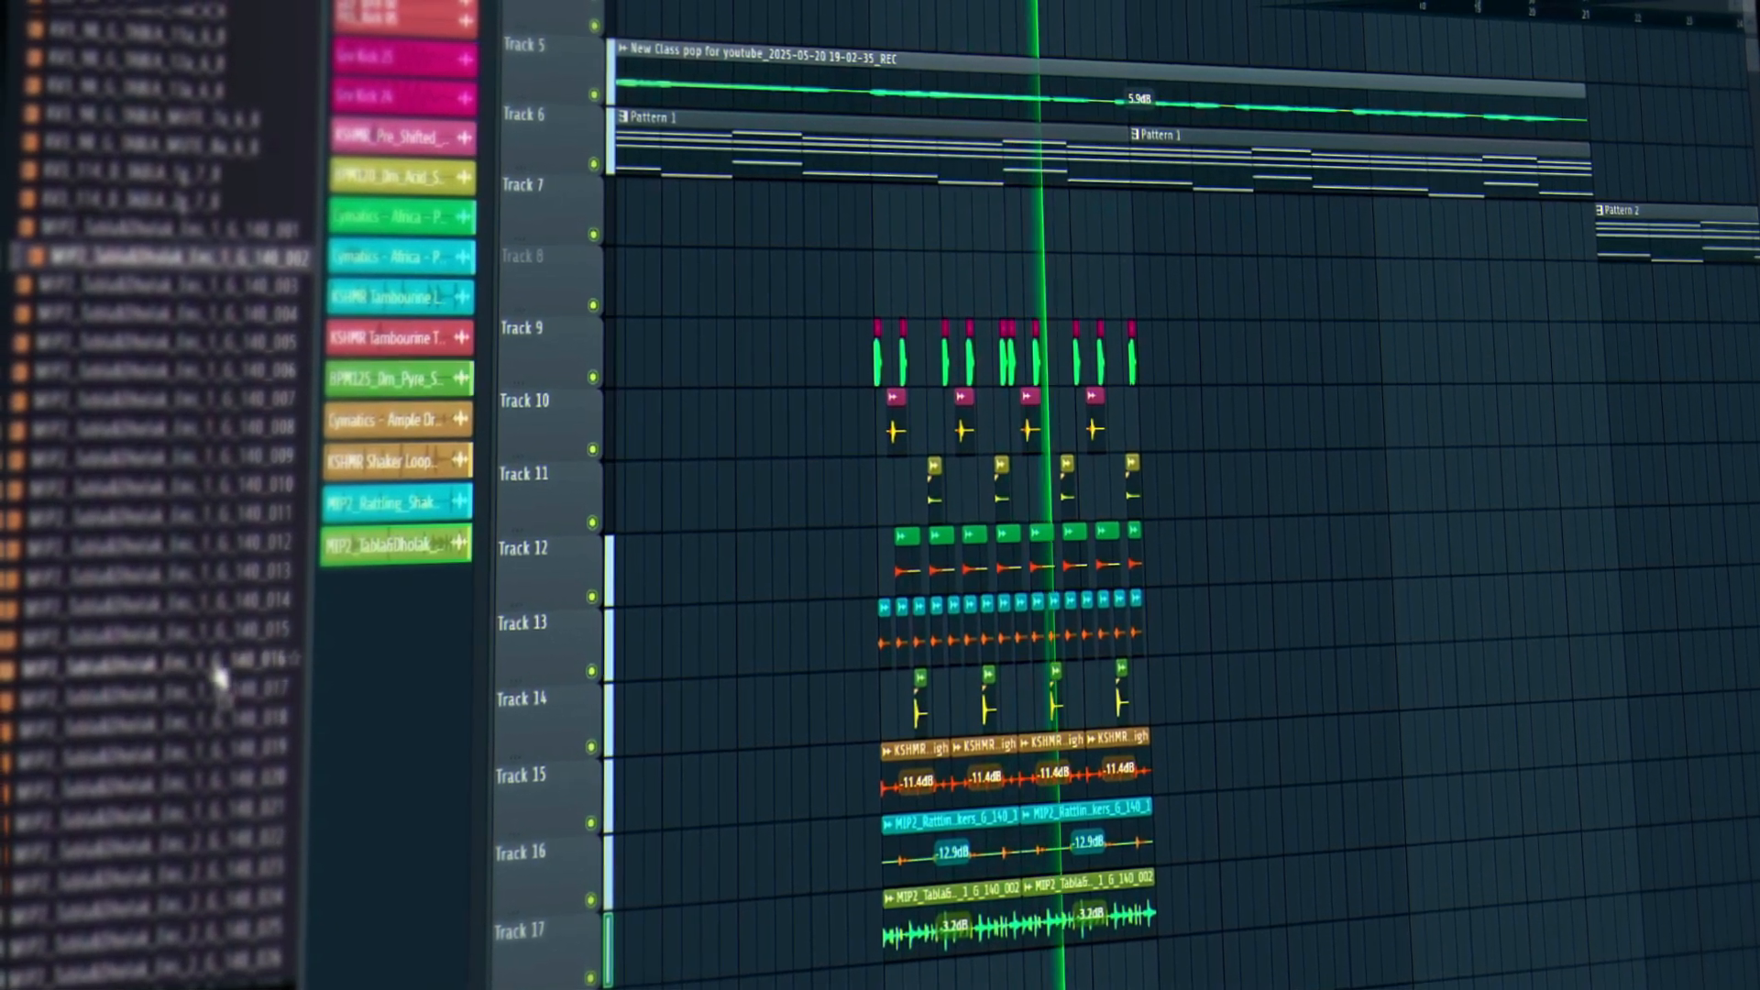
Place the Tabla&Dholak _131 loop on Track 18, briefly deleting and then restoring Track 17's clips.
key("space")
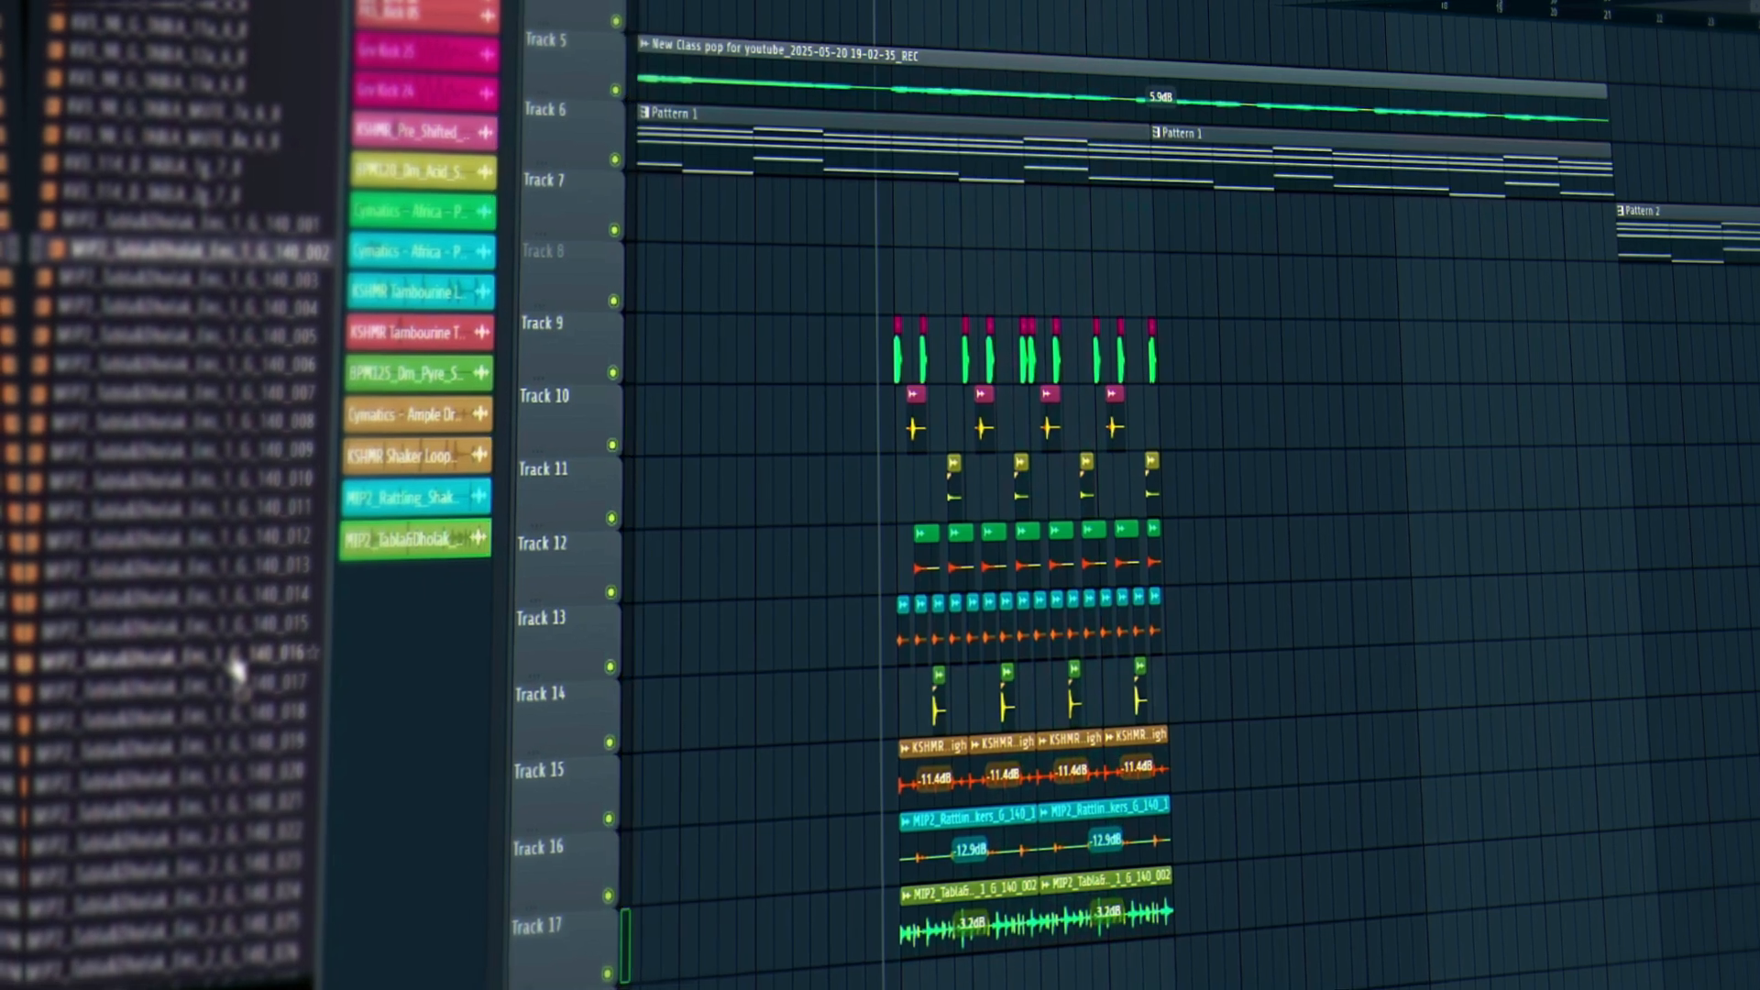
scroll(237, 659, "down", 5)
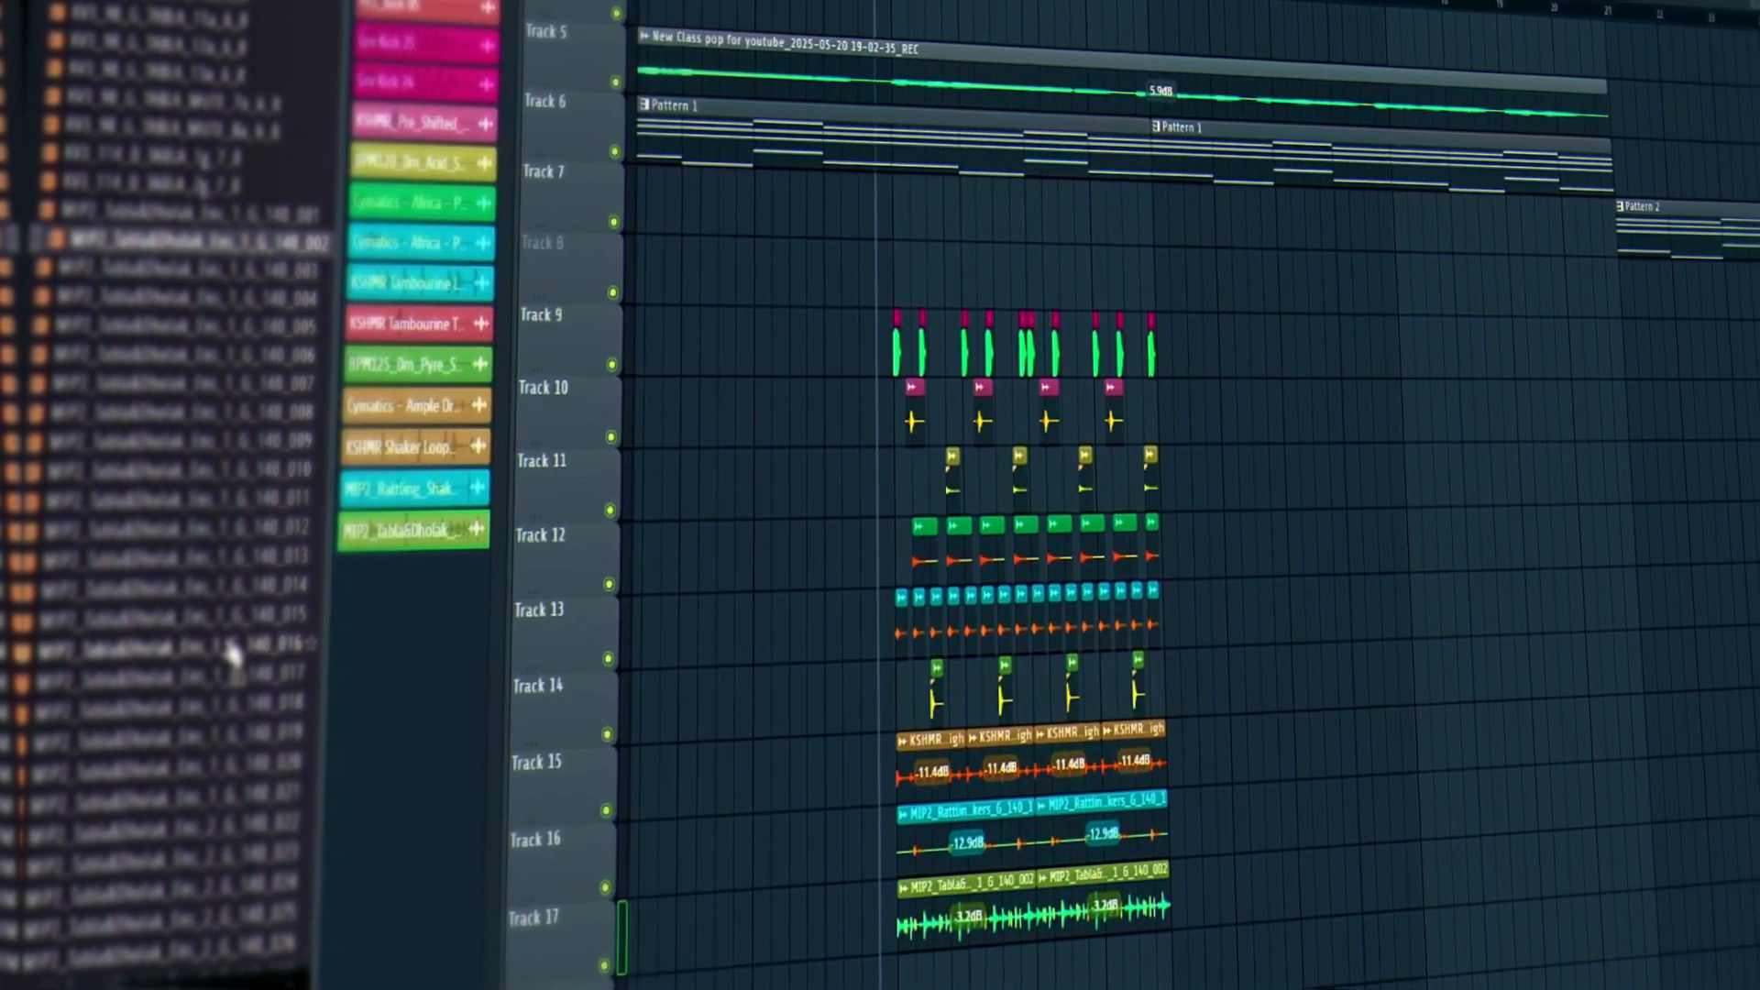
scroll(147, 578, "down", 3)
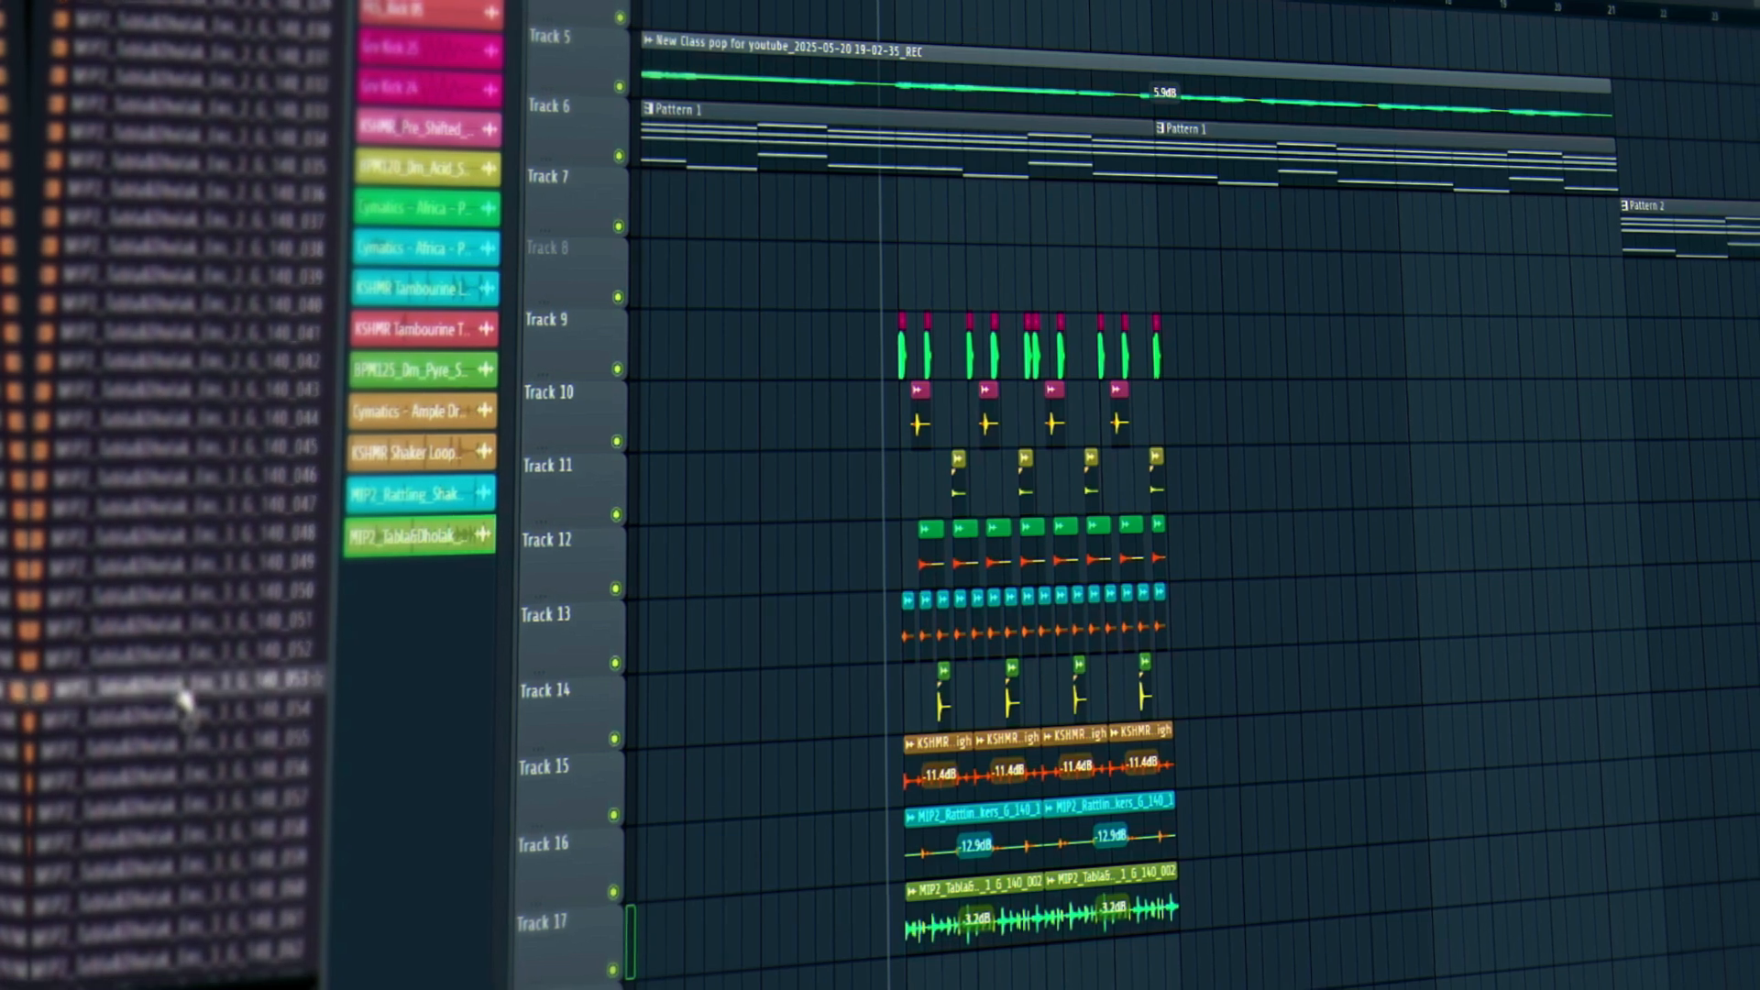
scroll(186, 704, "down", 20)
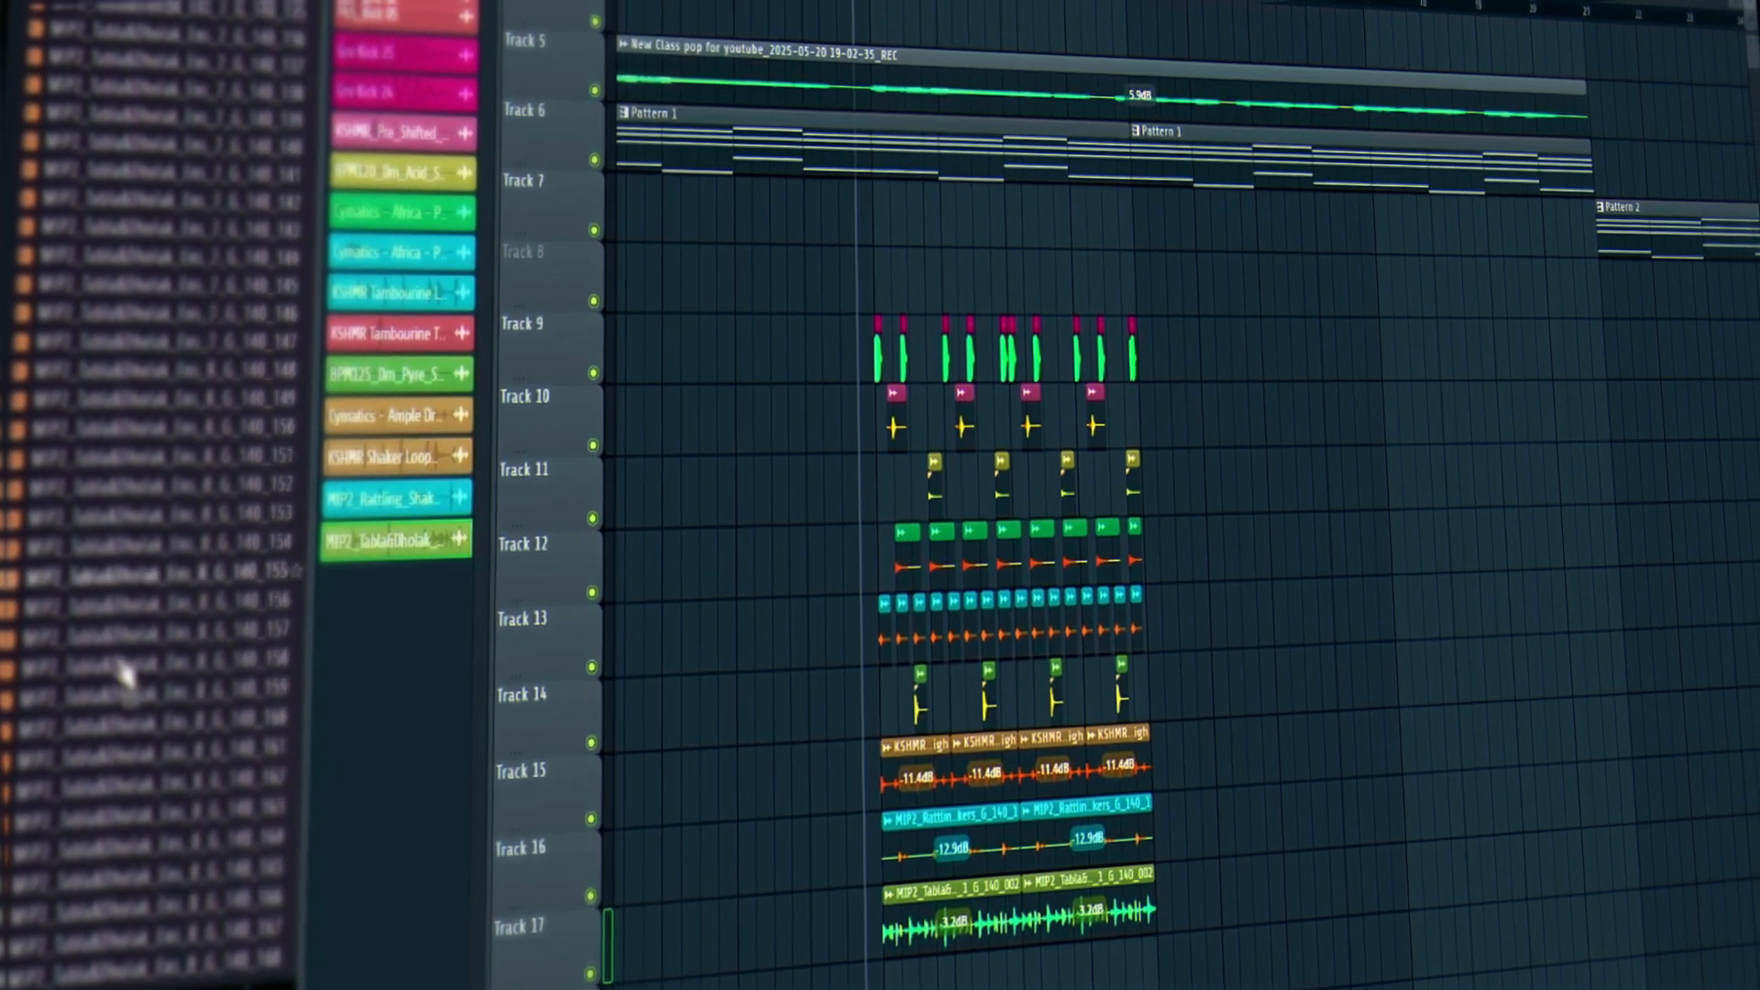
scroll(112, 670, "up", 1)
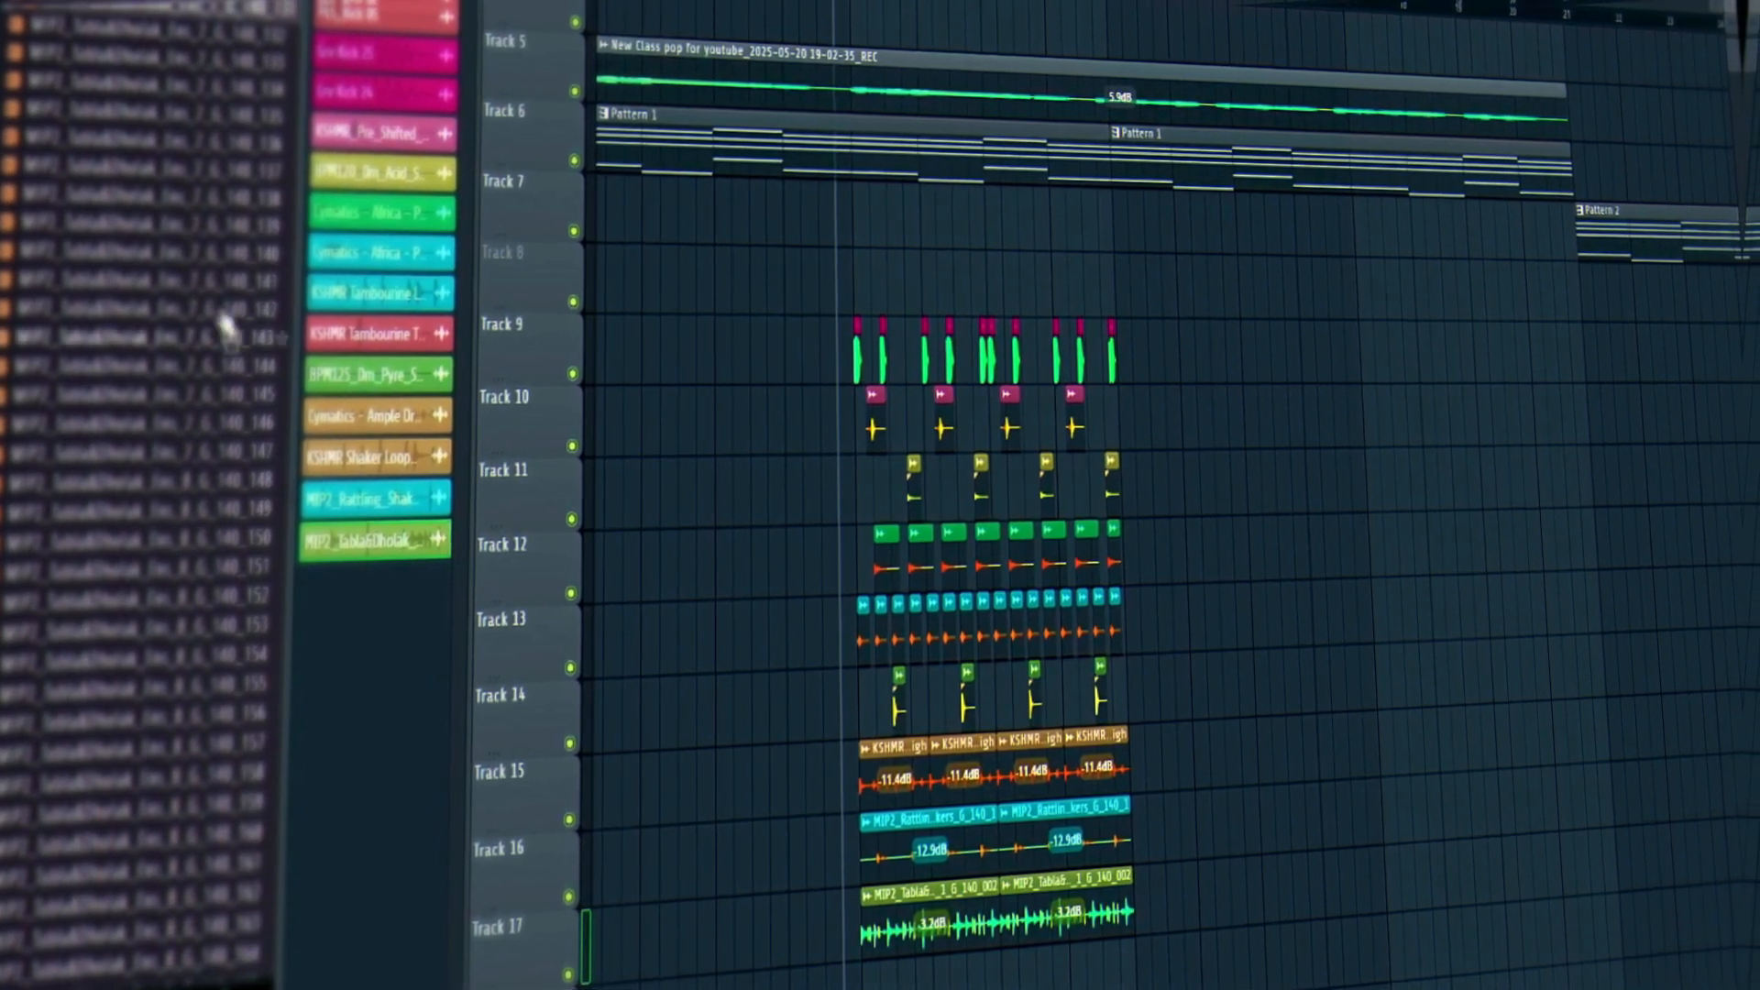
scroll(224, 316, "up", 2)
left_click(247, 137)
left_click(257, 169)
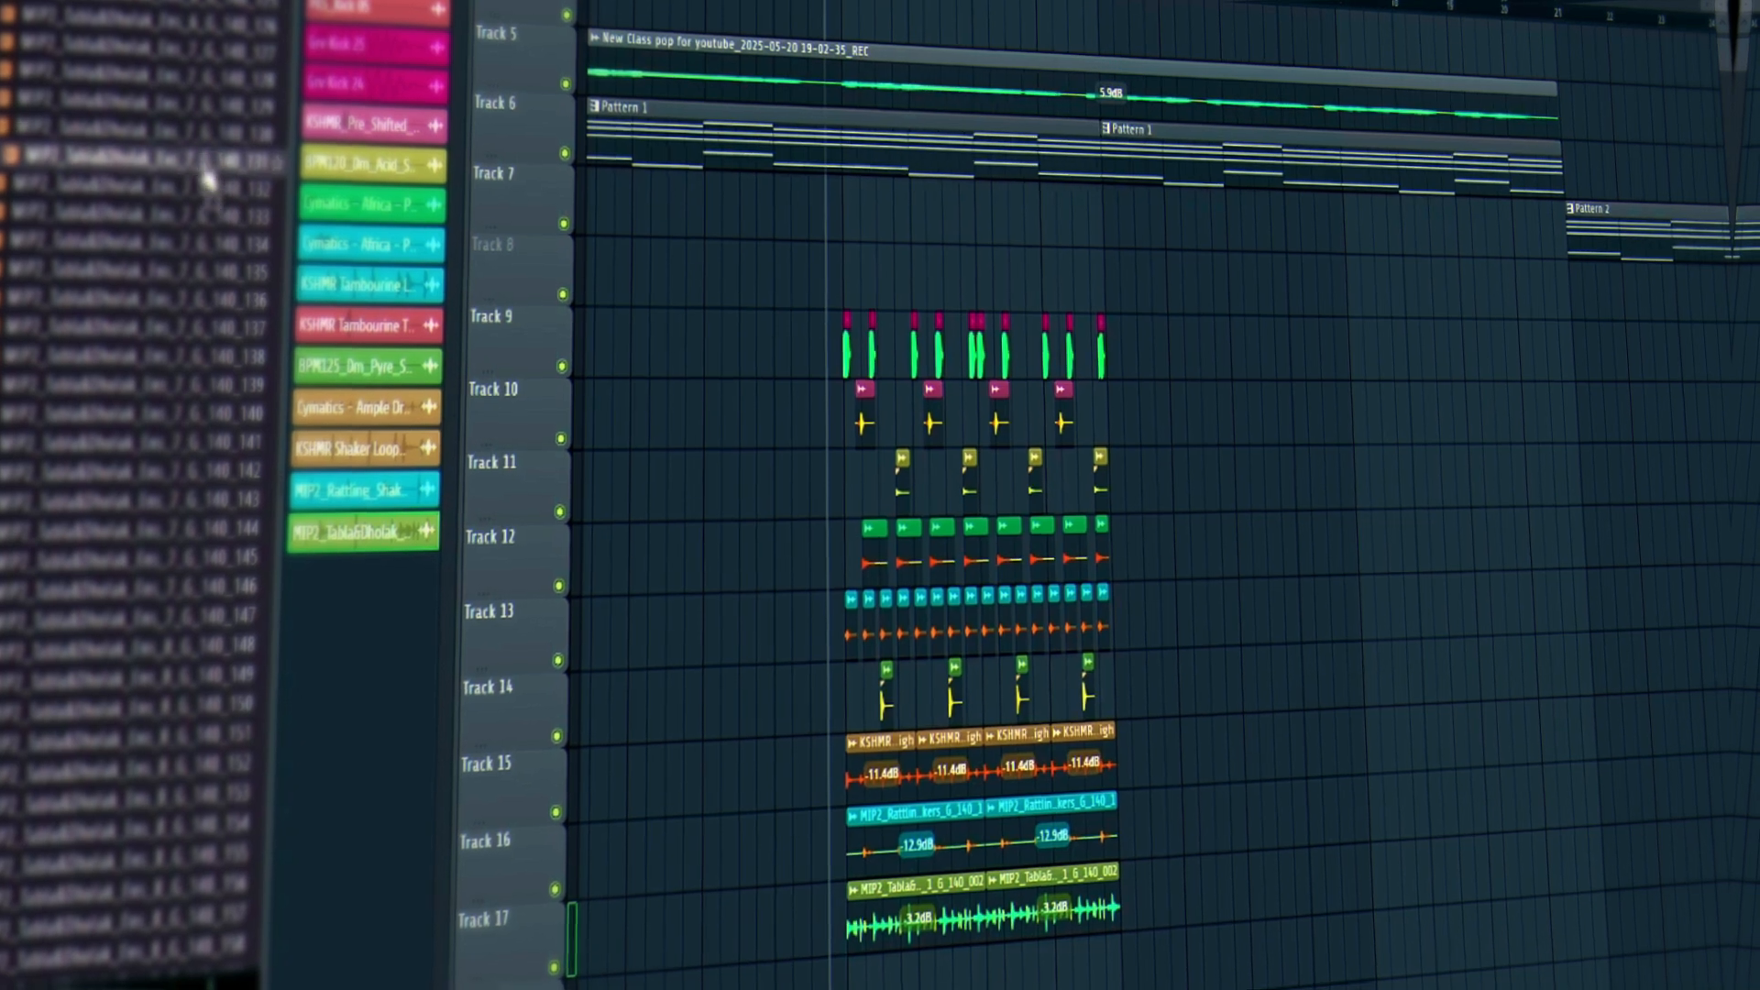
left_click_drag(200, 170, 852, 958)
right_click(1100, 880)
right_click(953, 891)
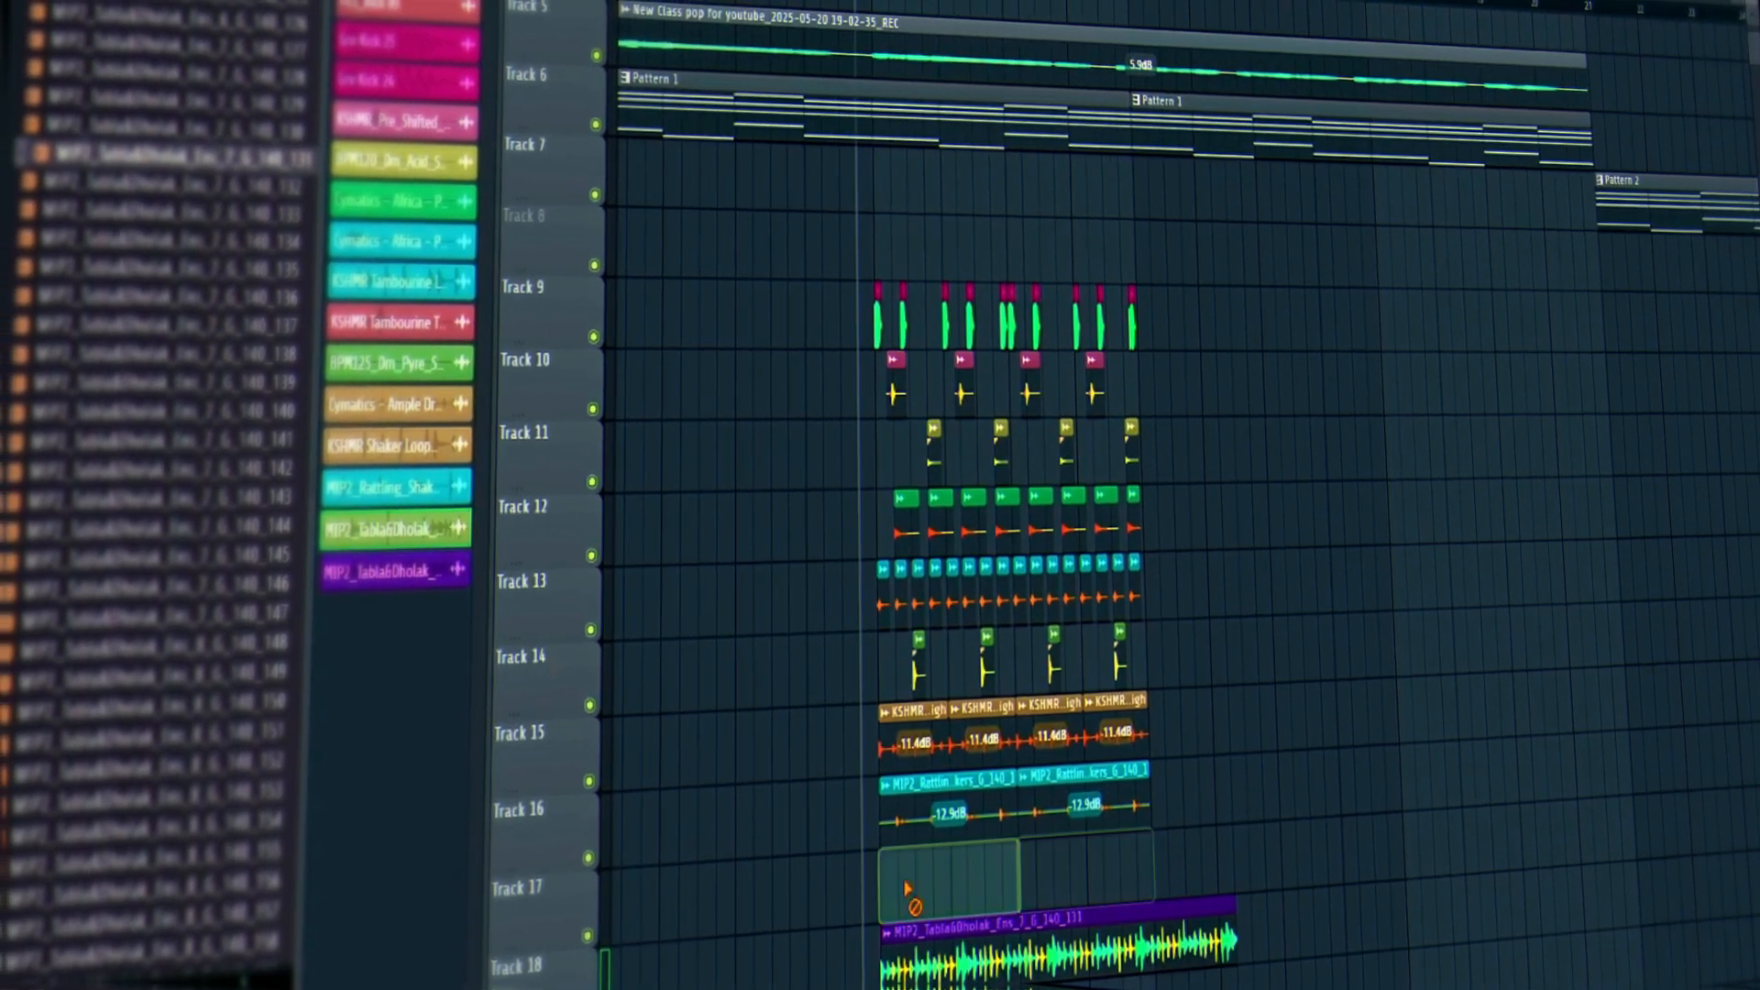
key("ctrl+z")
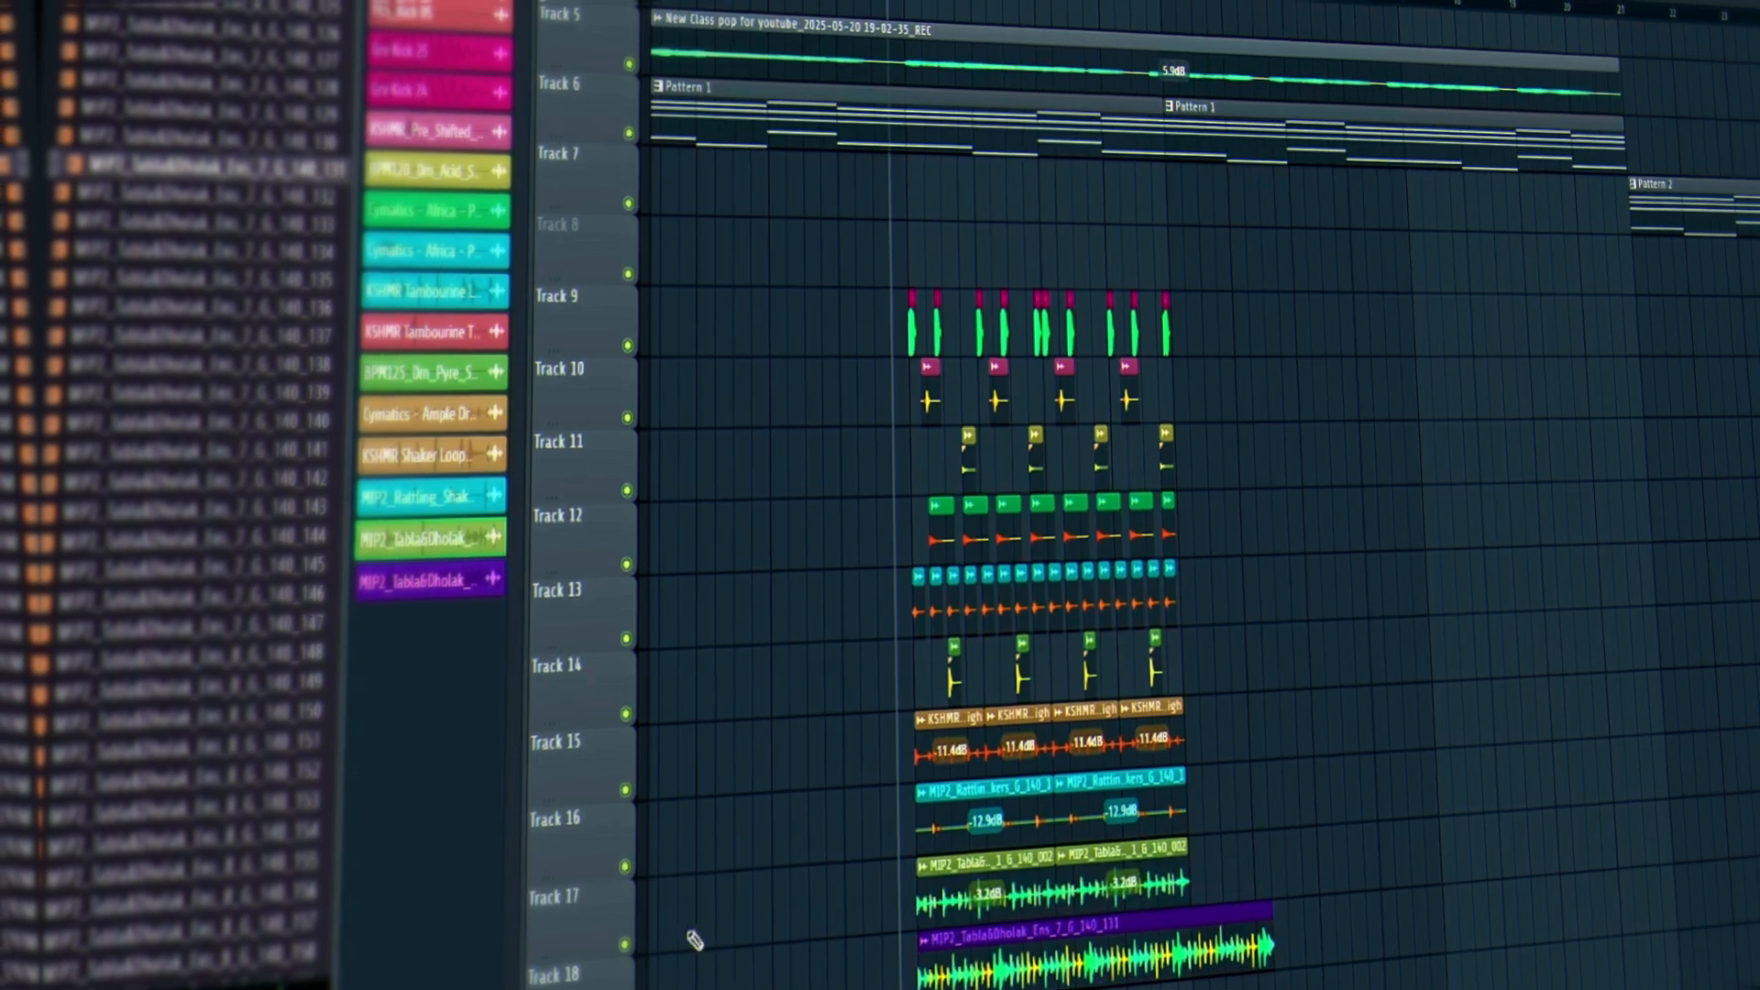
Stretch the new Track 18 Tabla&Dholak clip to 4 bars, reset its pitch, and play it back.
double_click(1011, 959)
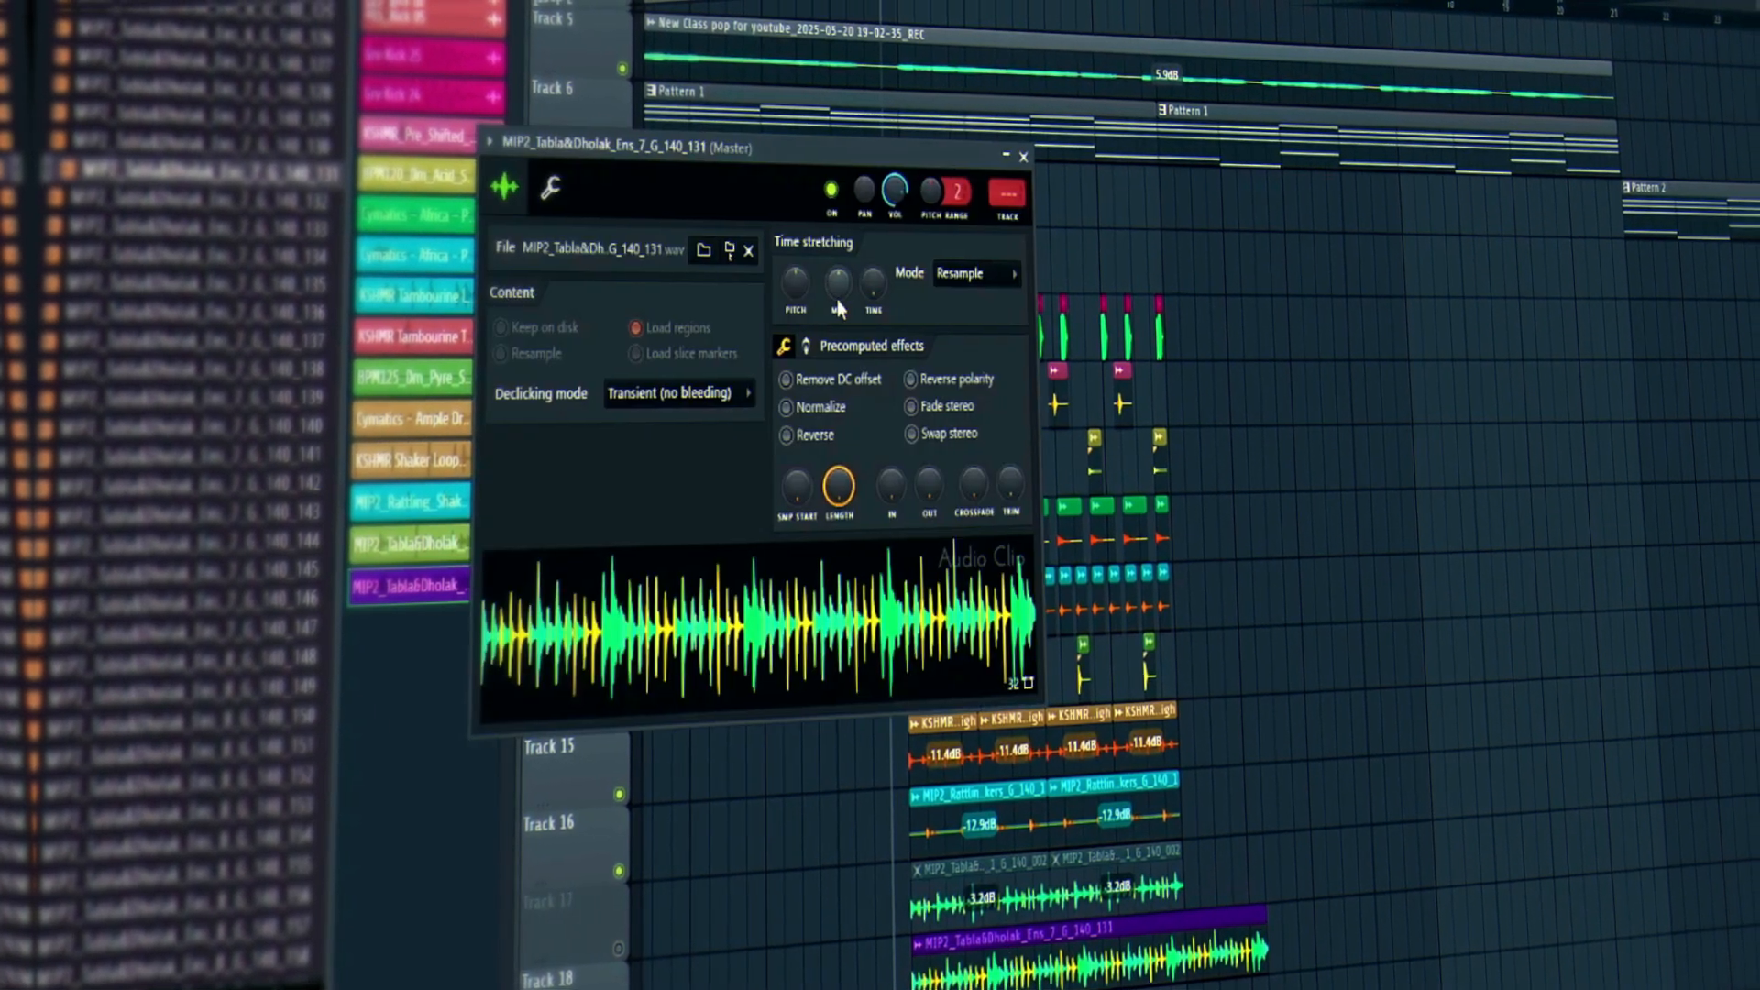
right_click(862, 295)
left_click(905, 509)
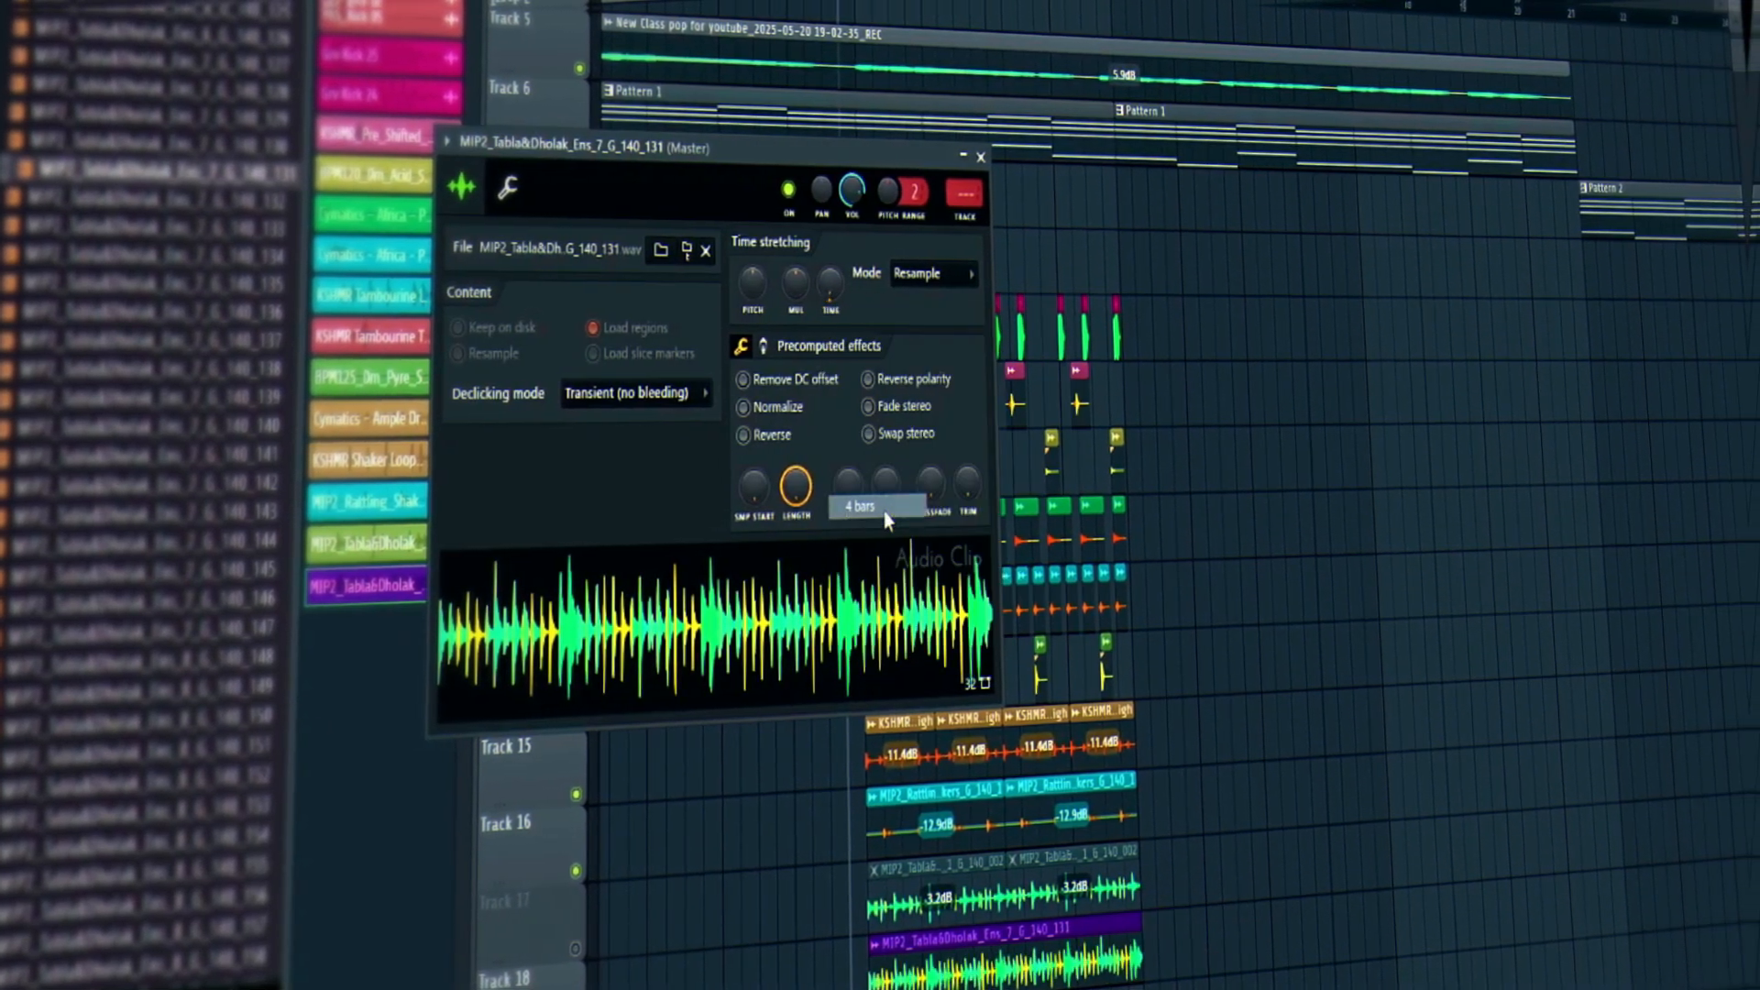
right_click(769, 291)
left_click(791, 304)
left_click(964, 157)
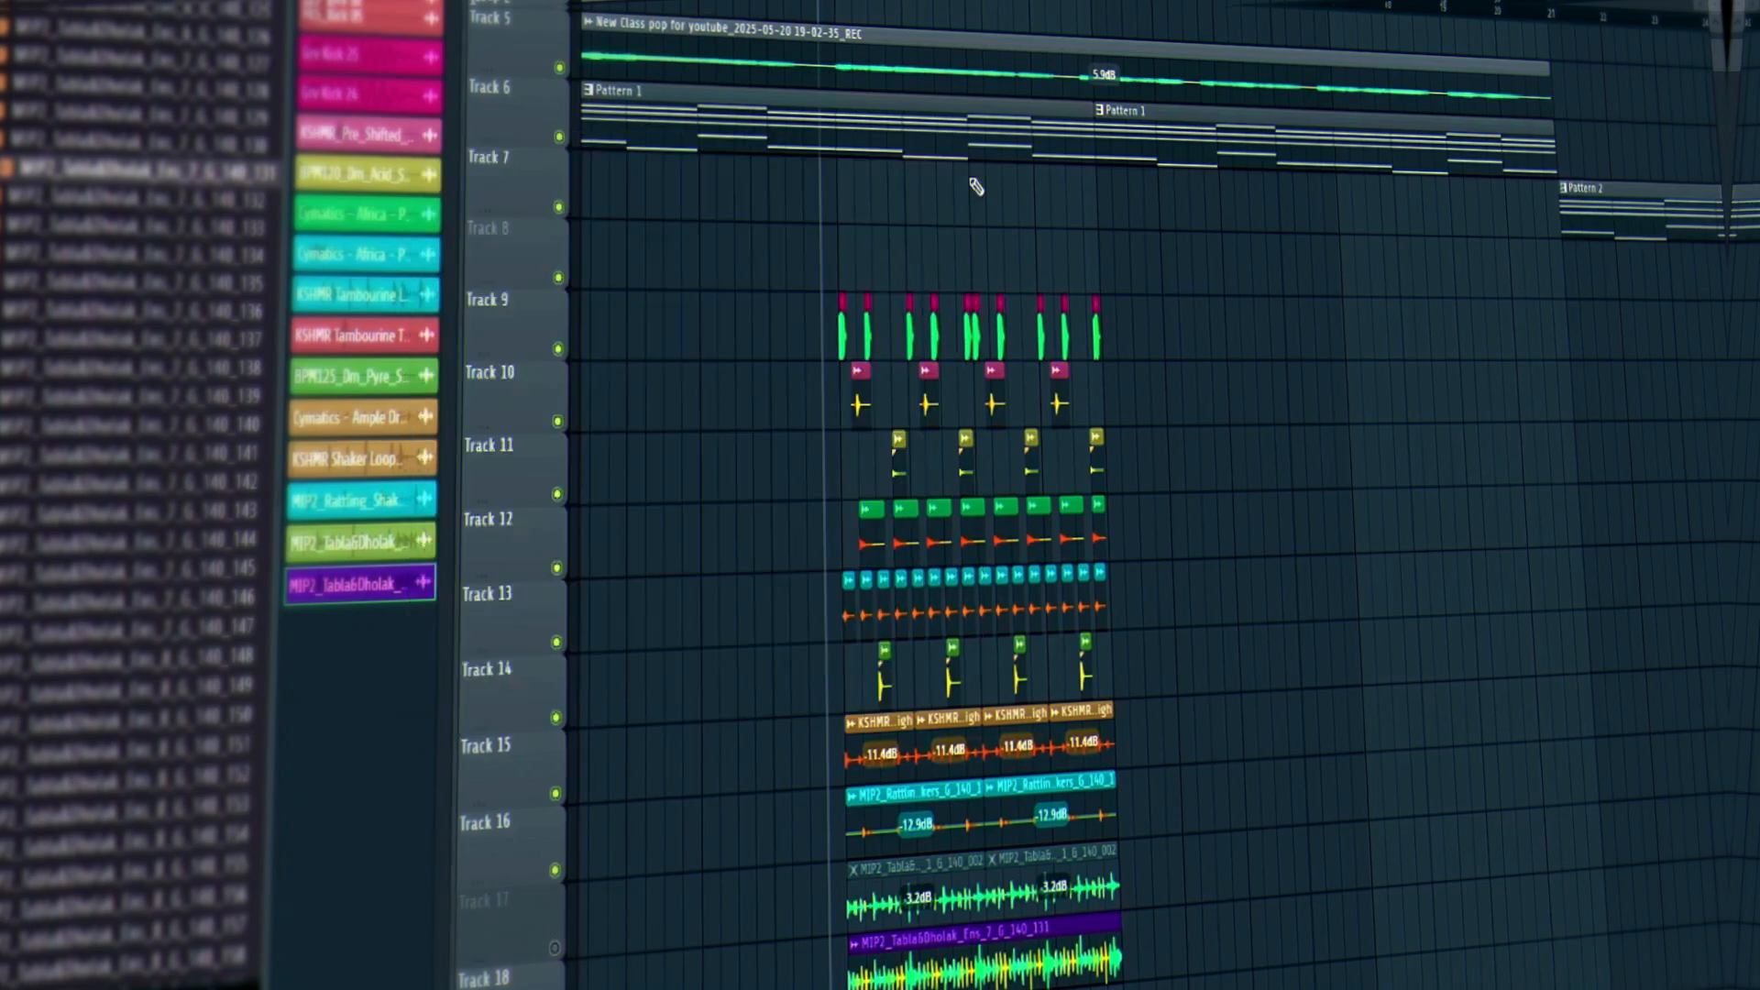
key("space")
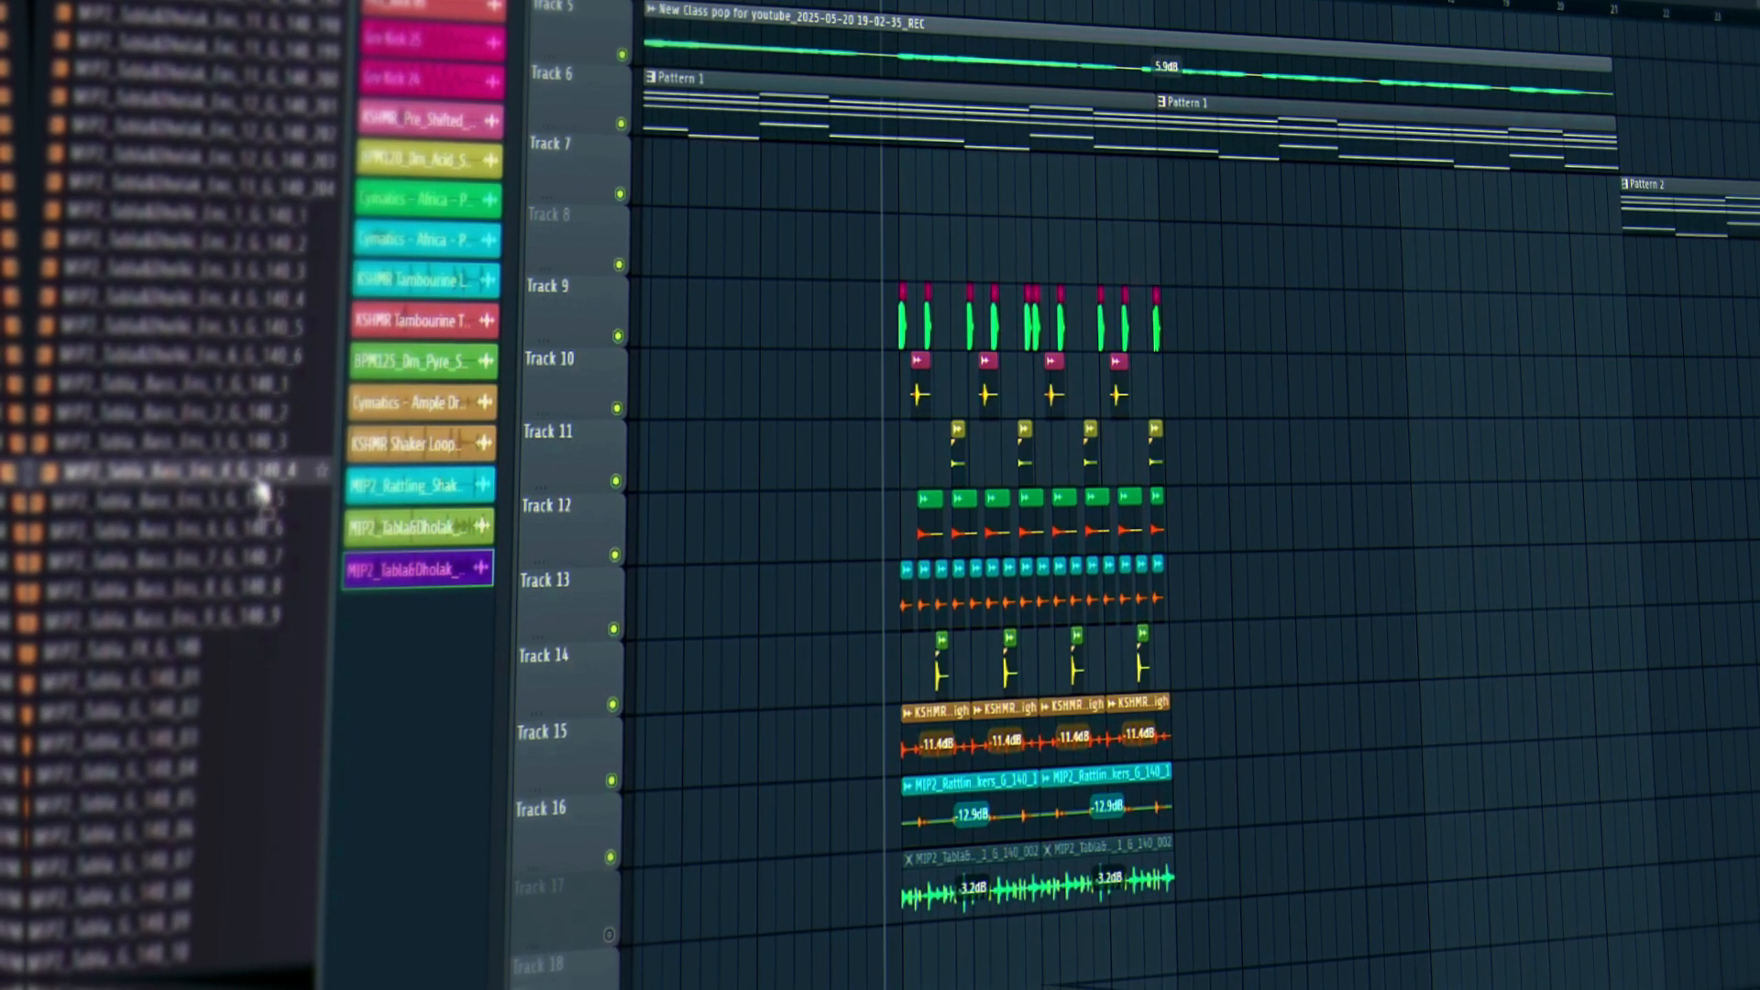
Put MIP2_Tabla_Bass_Ens_4_G_140_4 on Track 18, stretched to 4 bars with pitch reset.
left_click_drag(359, 506, 900, 853)
double_click(1042, 831)
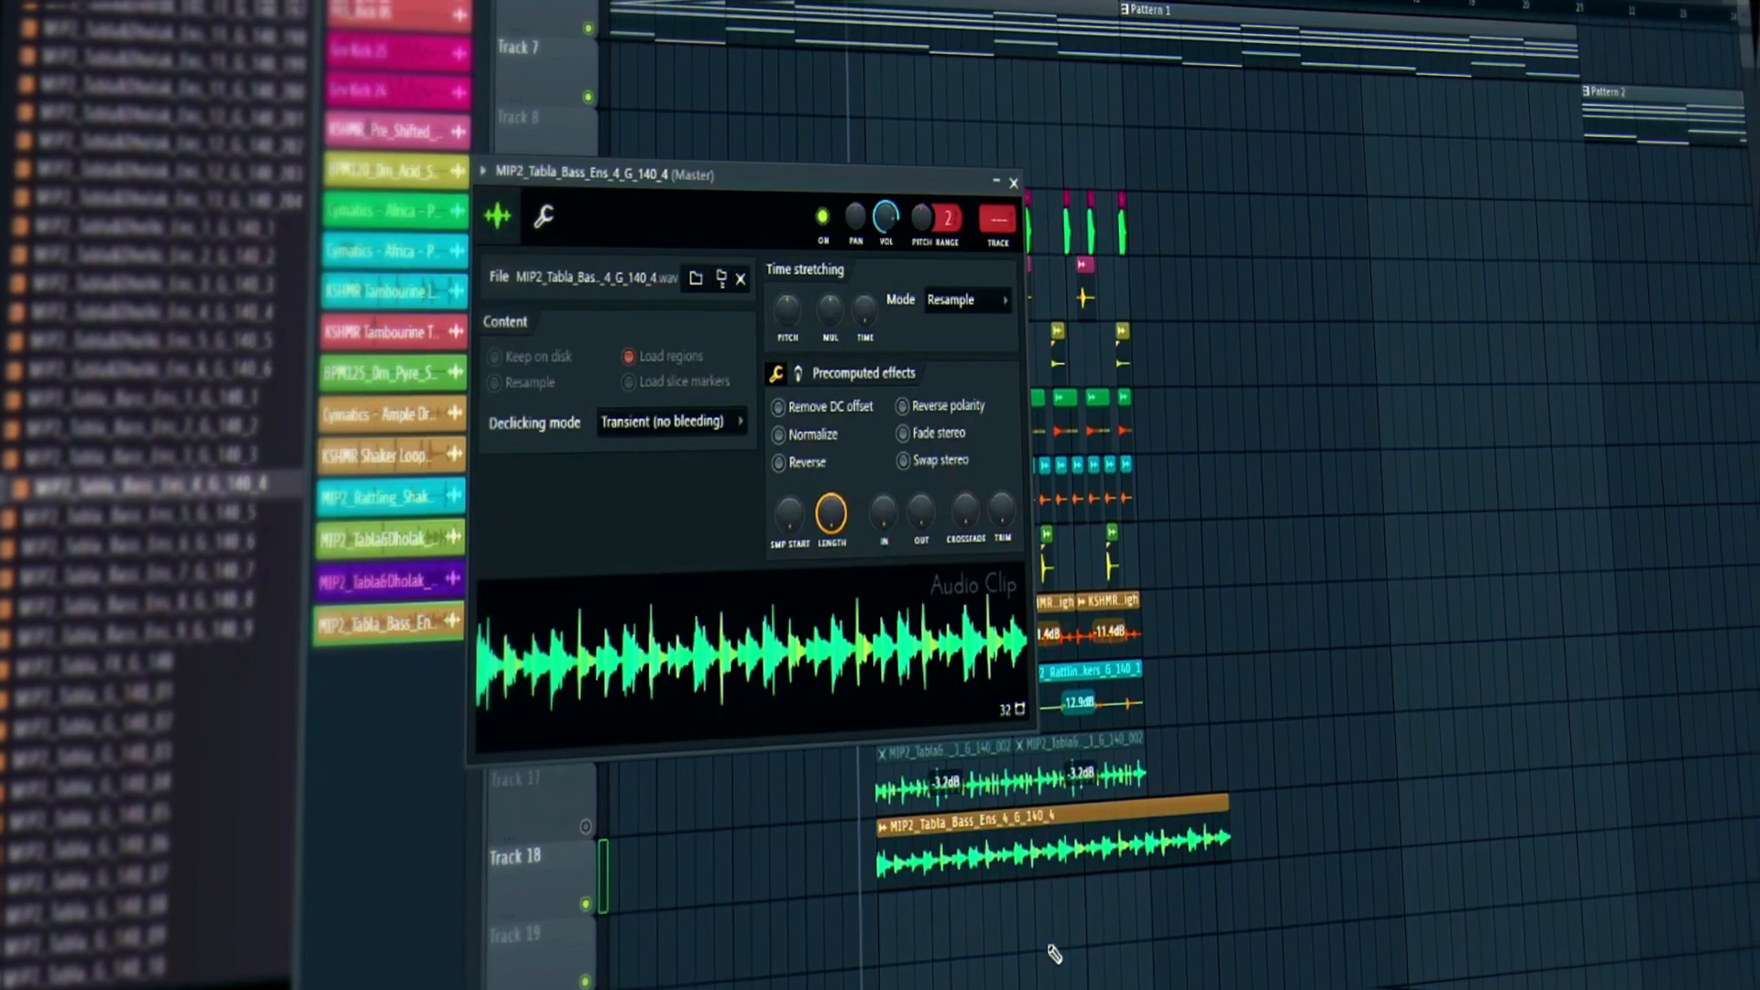
right_click(865, 312)
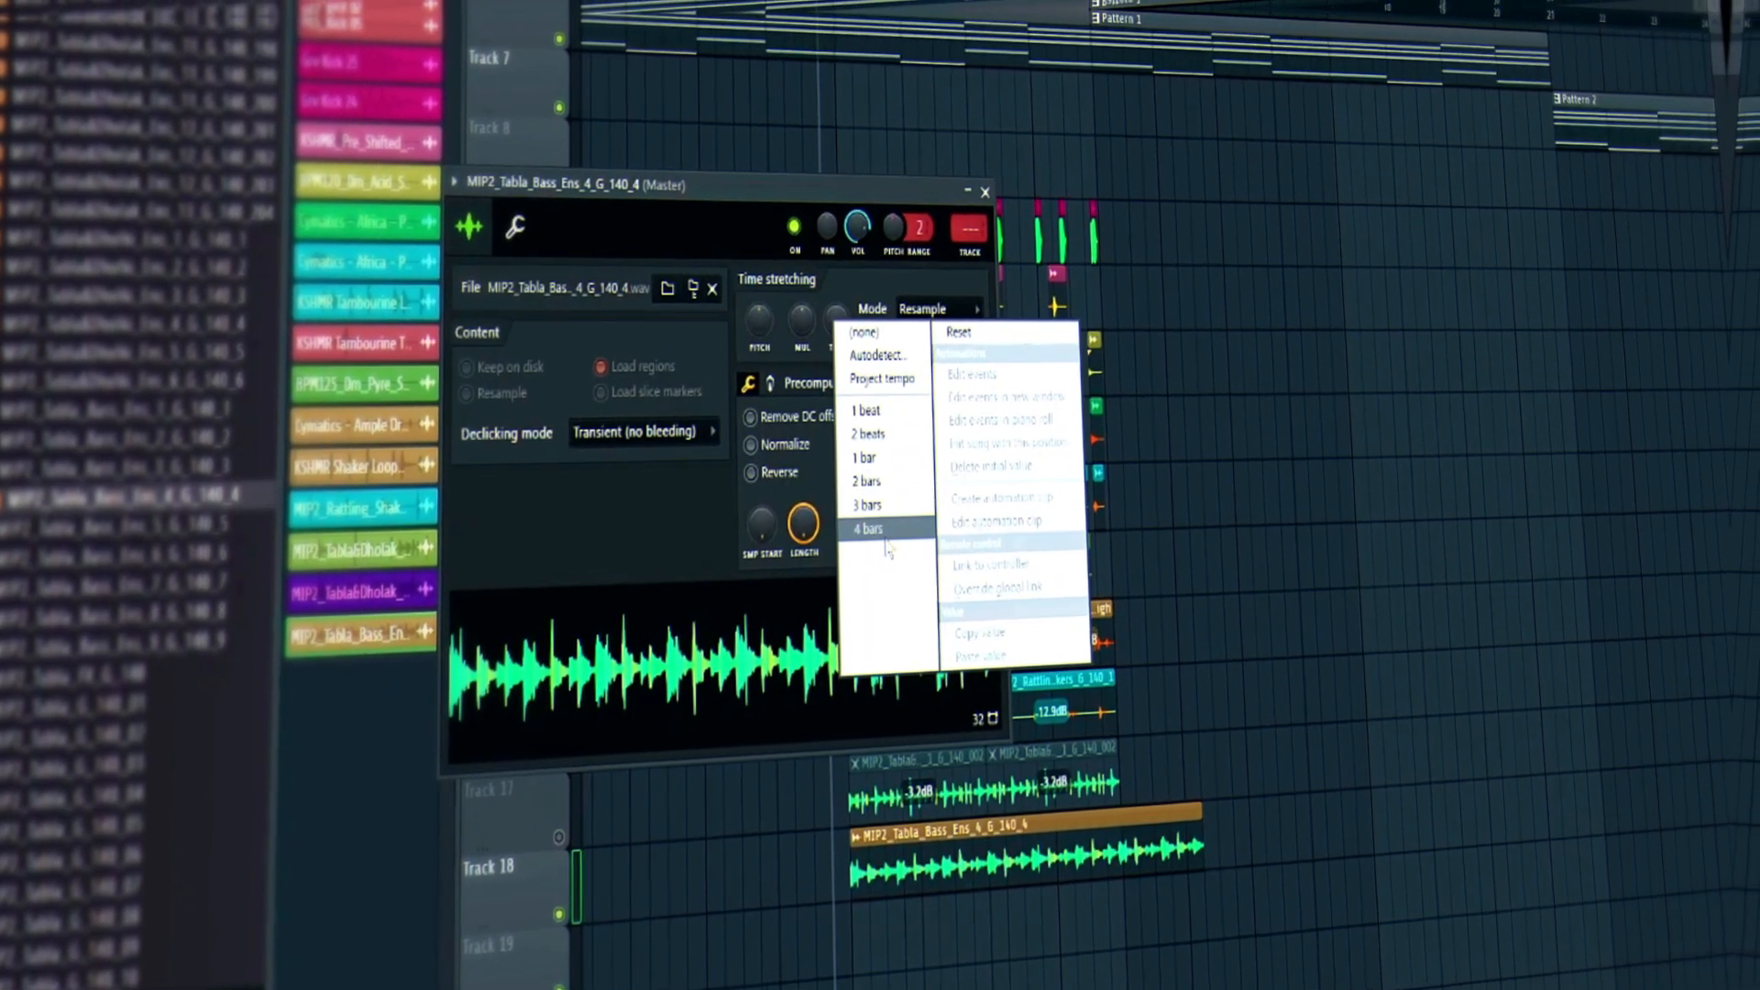
left_click(885, 540)
right_click(763, 321)
left_click(791, 336)
Set its declicking to Generic (bleeding), adjust the clip's gain, and unmute Track 17.
left_click(672, 434)
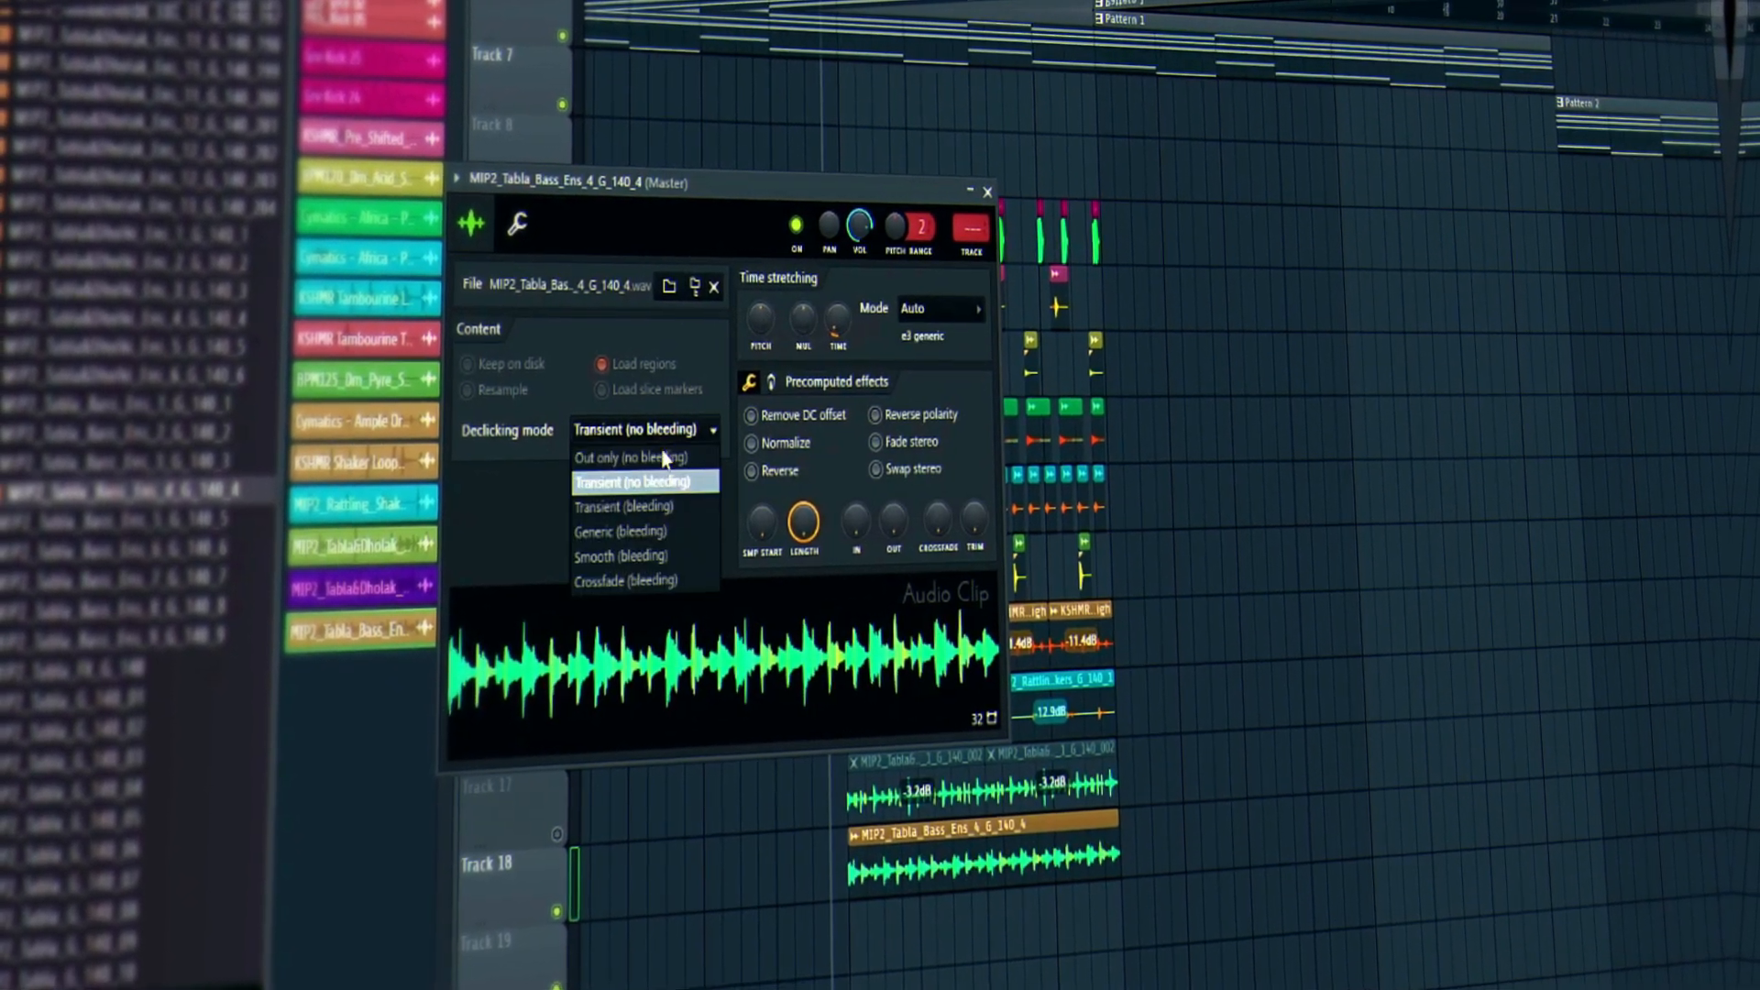
left_click(620, 532)
left_click(988, 191)
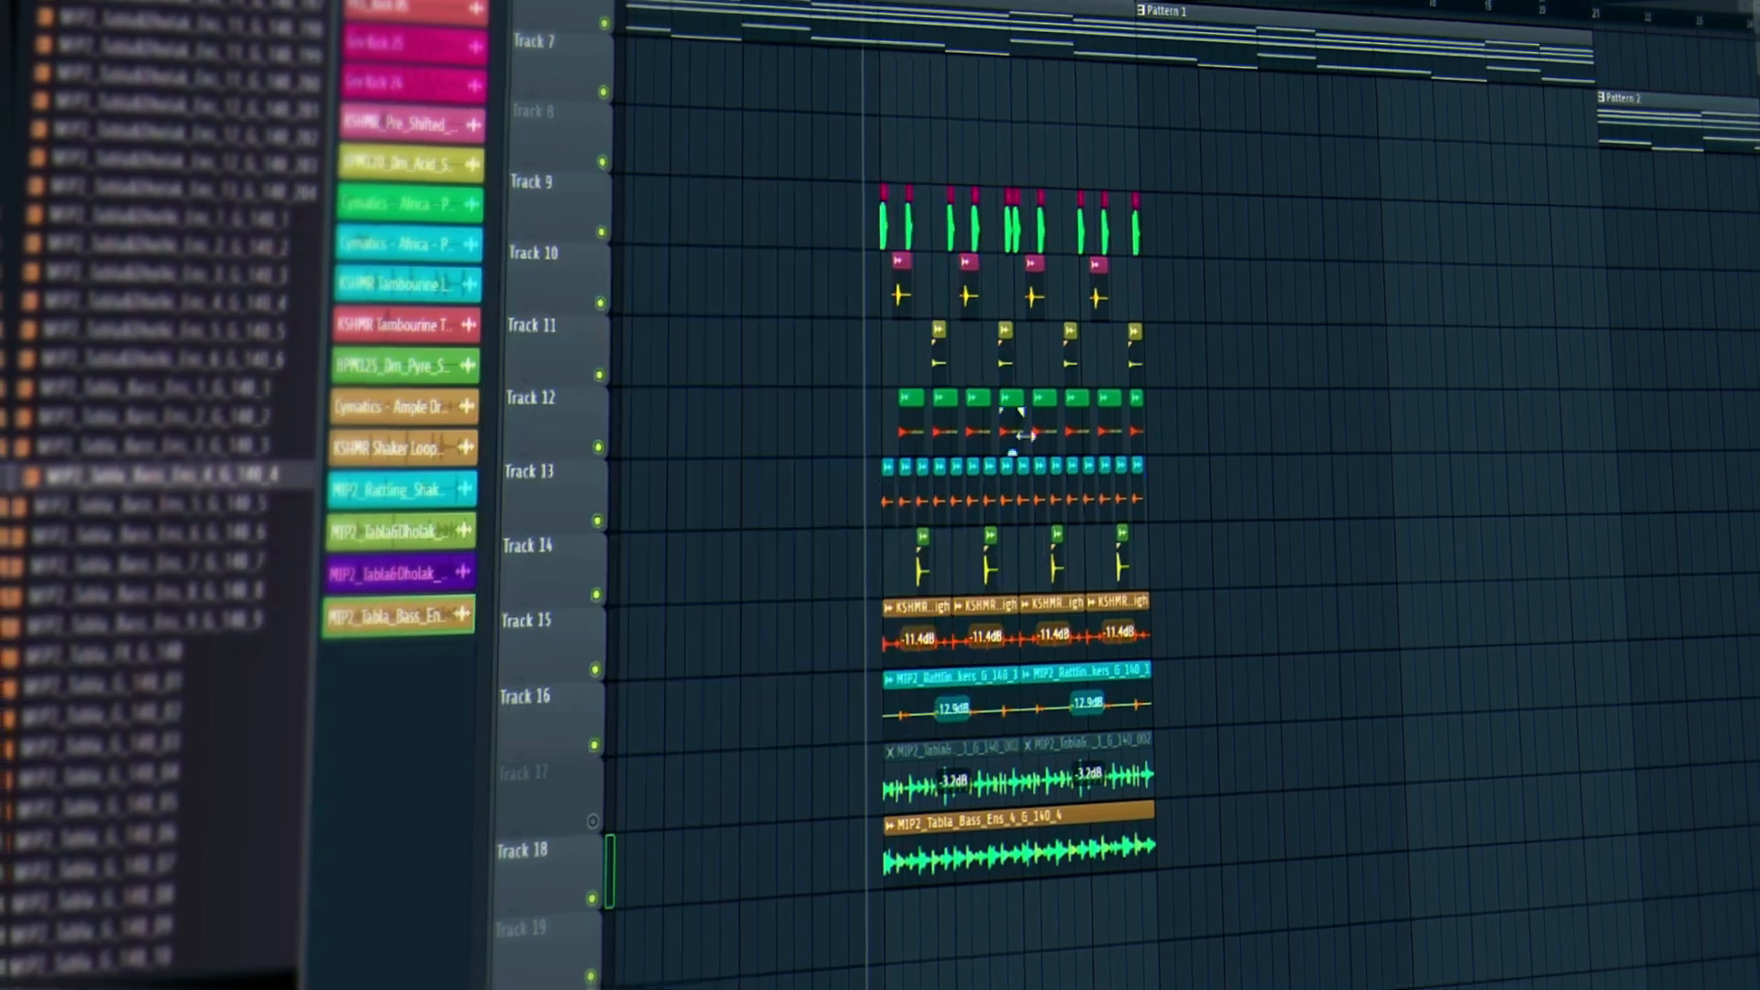
key("space")
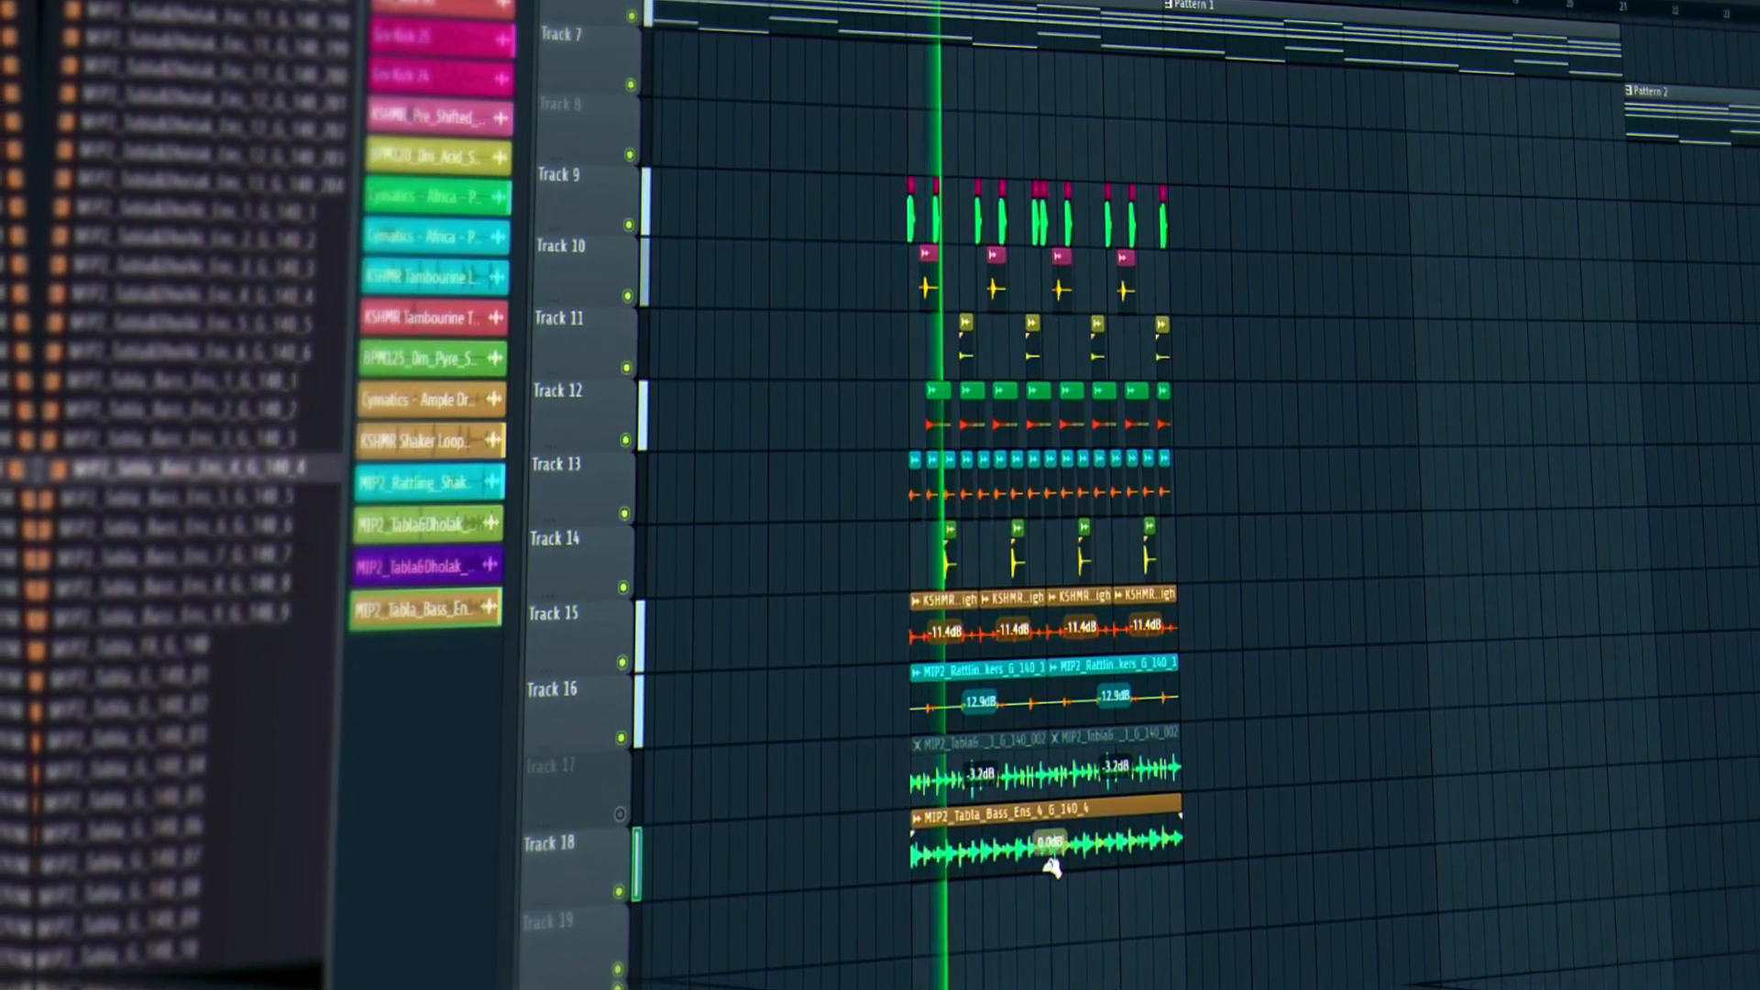
left_click_drag(1050, 867, 1044, 871)
left_click(619, 814)
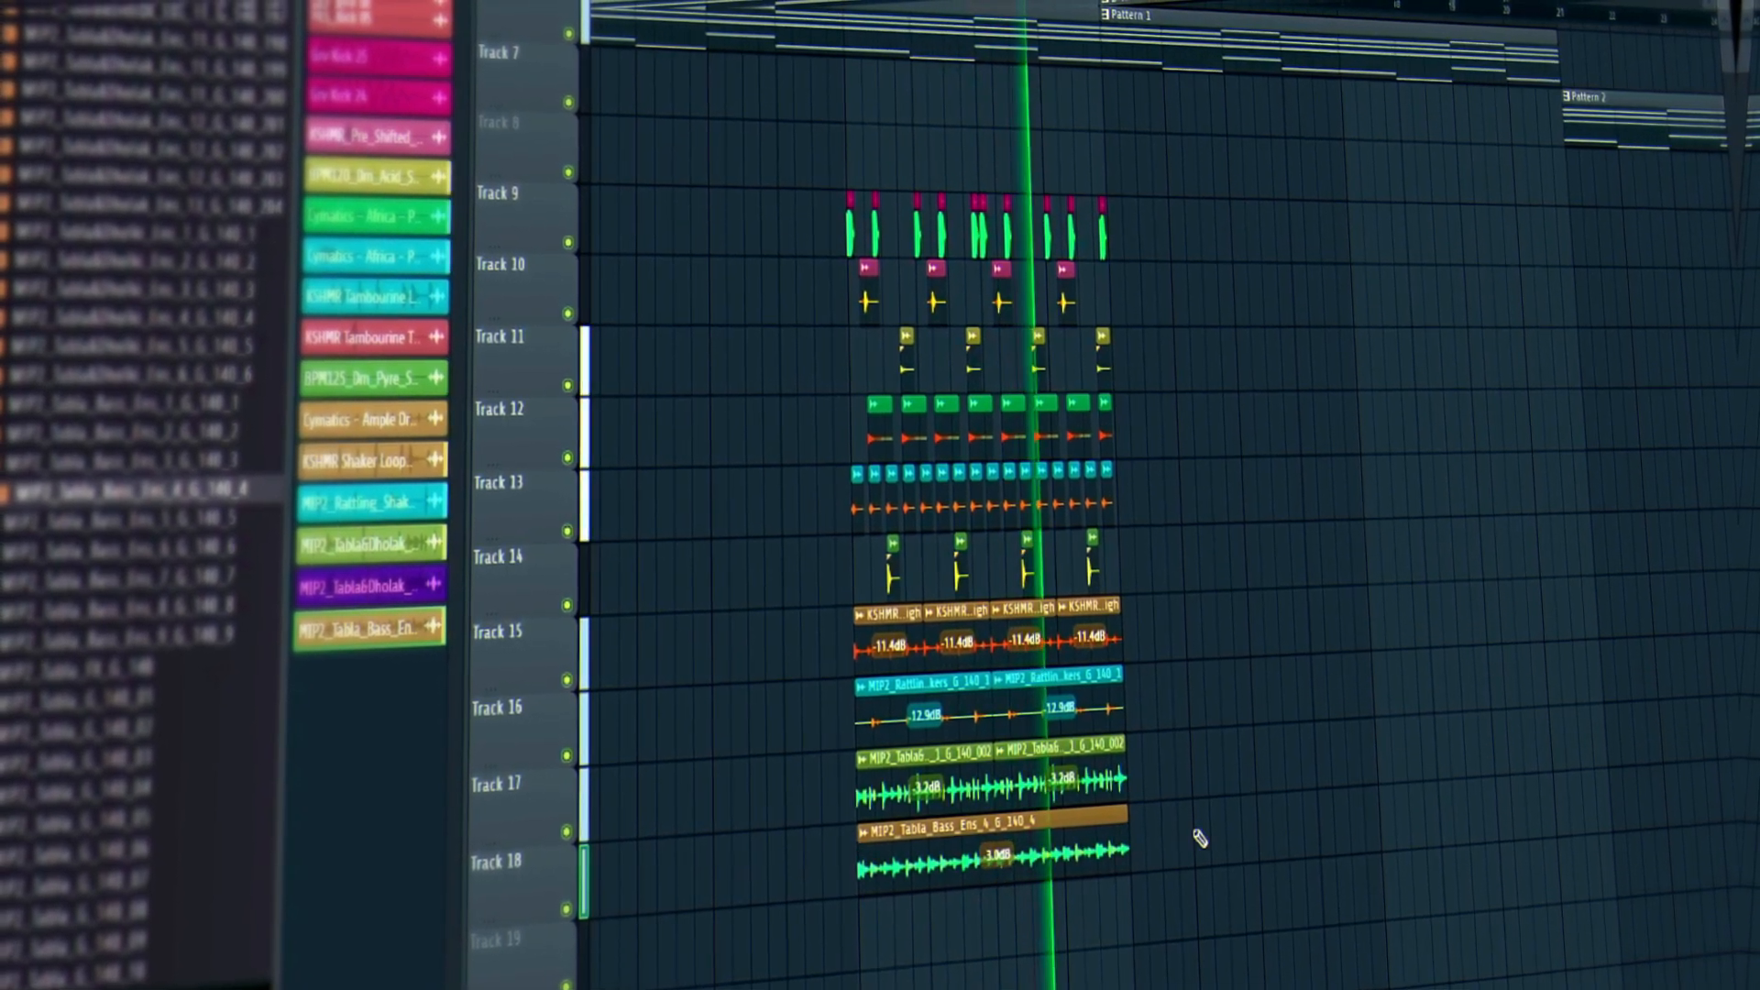
Stop playback and mark the opening bars on the ruler as the playback range.
scroll(1114, 11, "down", 2)
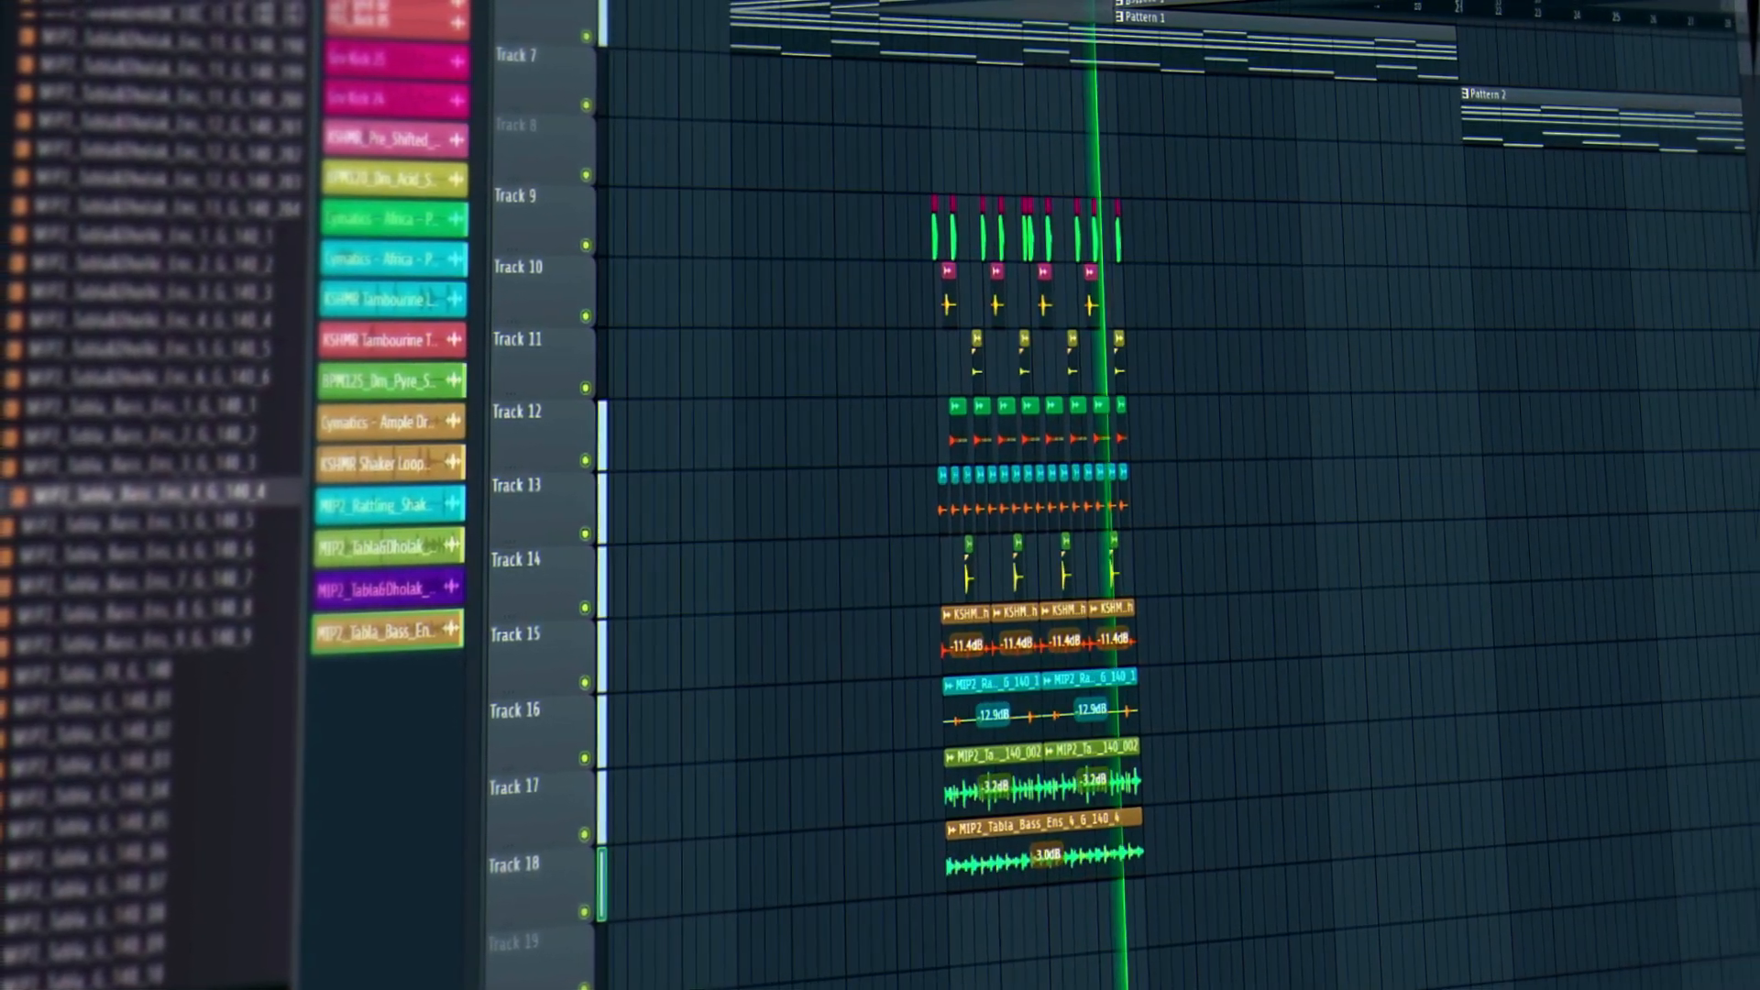
scroll(1112, 9, "up", 3)
key("space")
scroll(1113, 9, "up", 1)
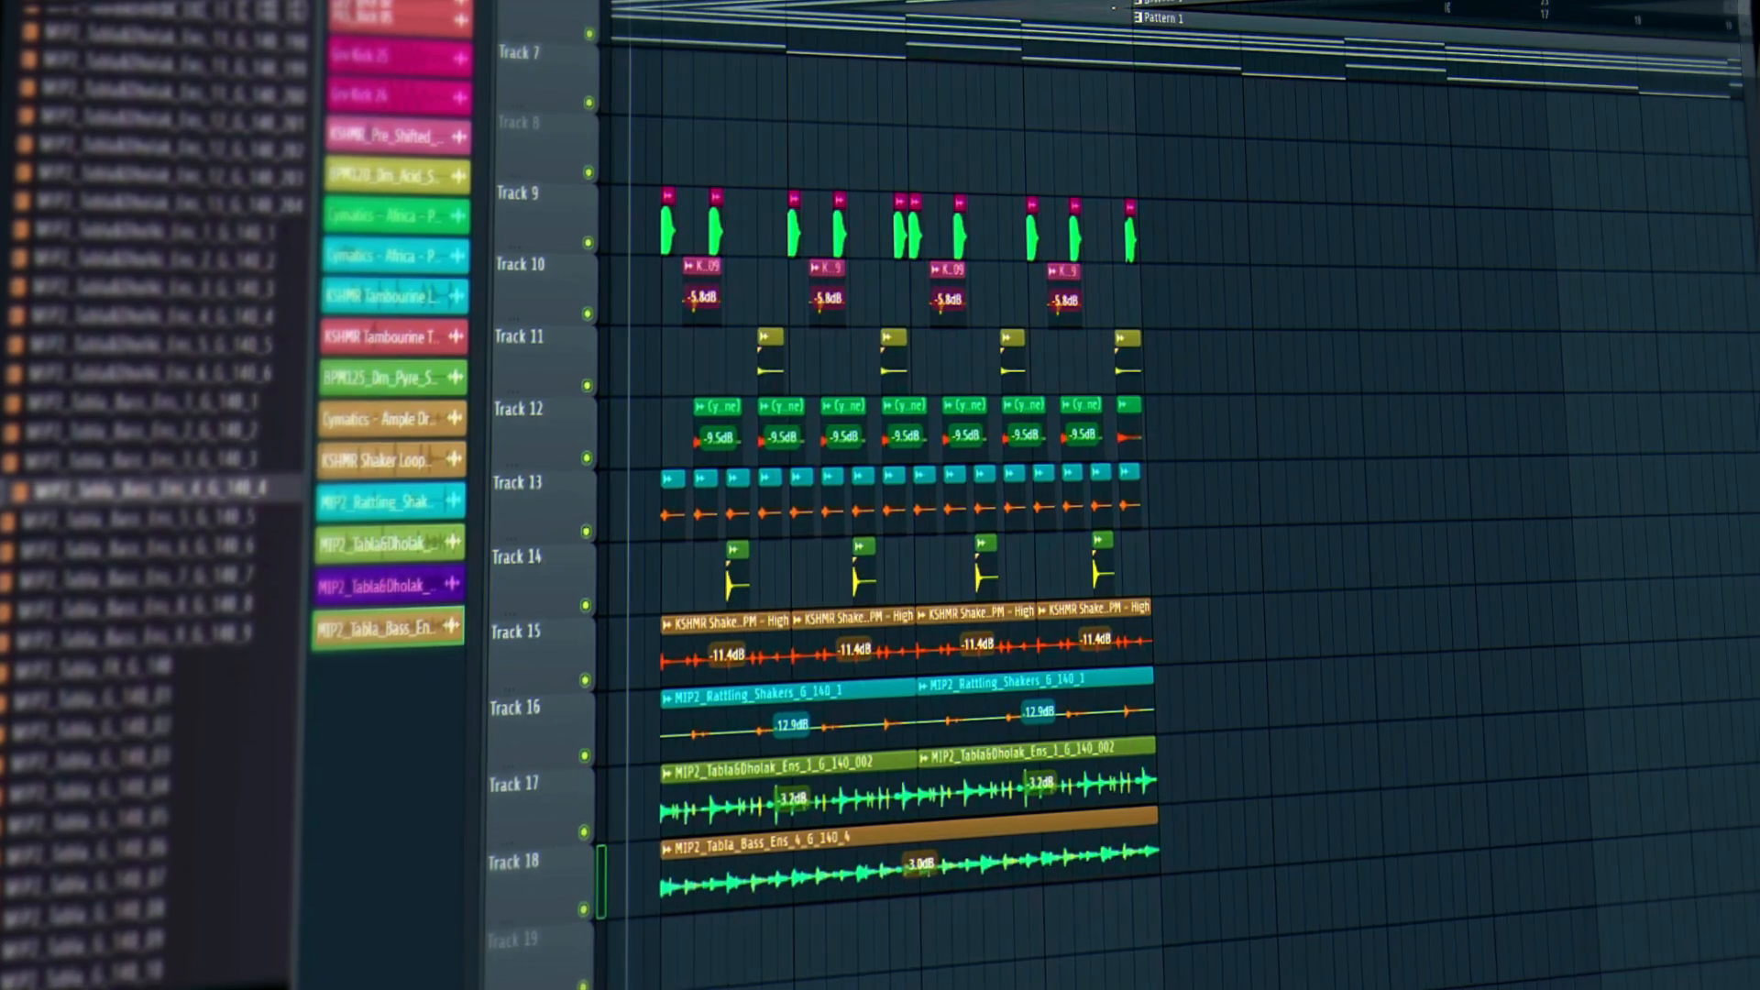
scroll(1112, 9, "down", 1)
scroll(1098, 11, "down", 3)
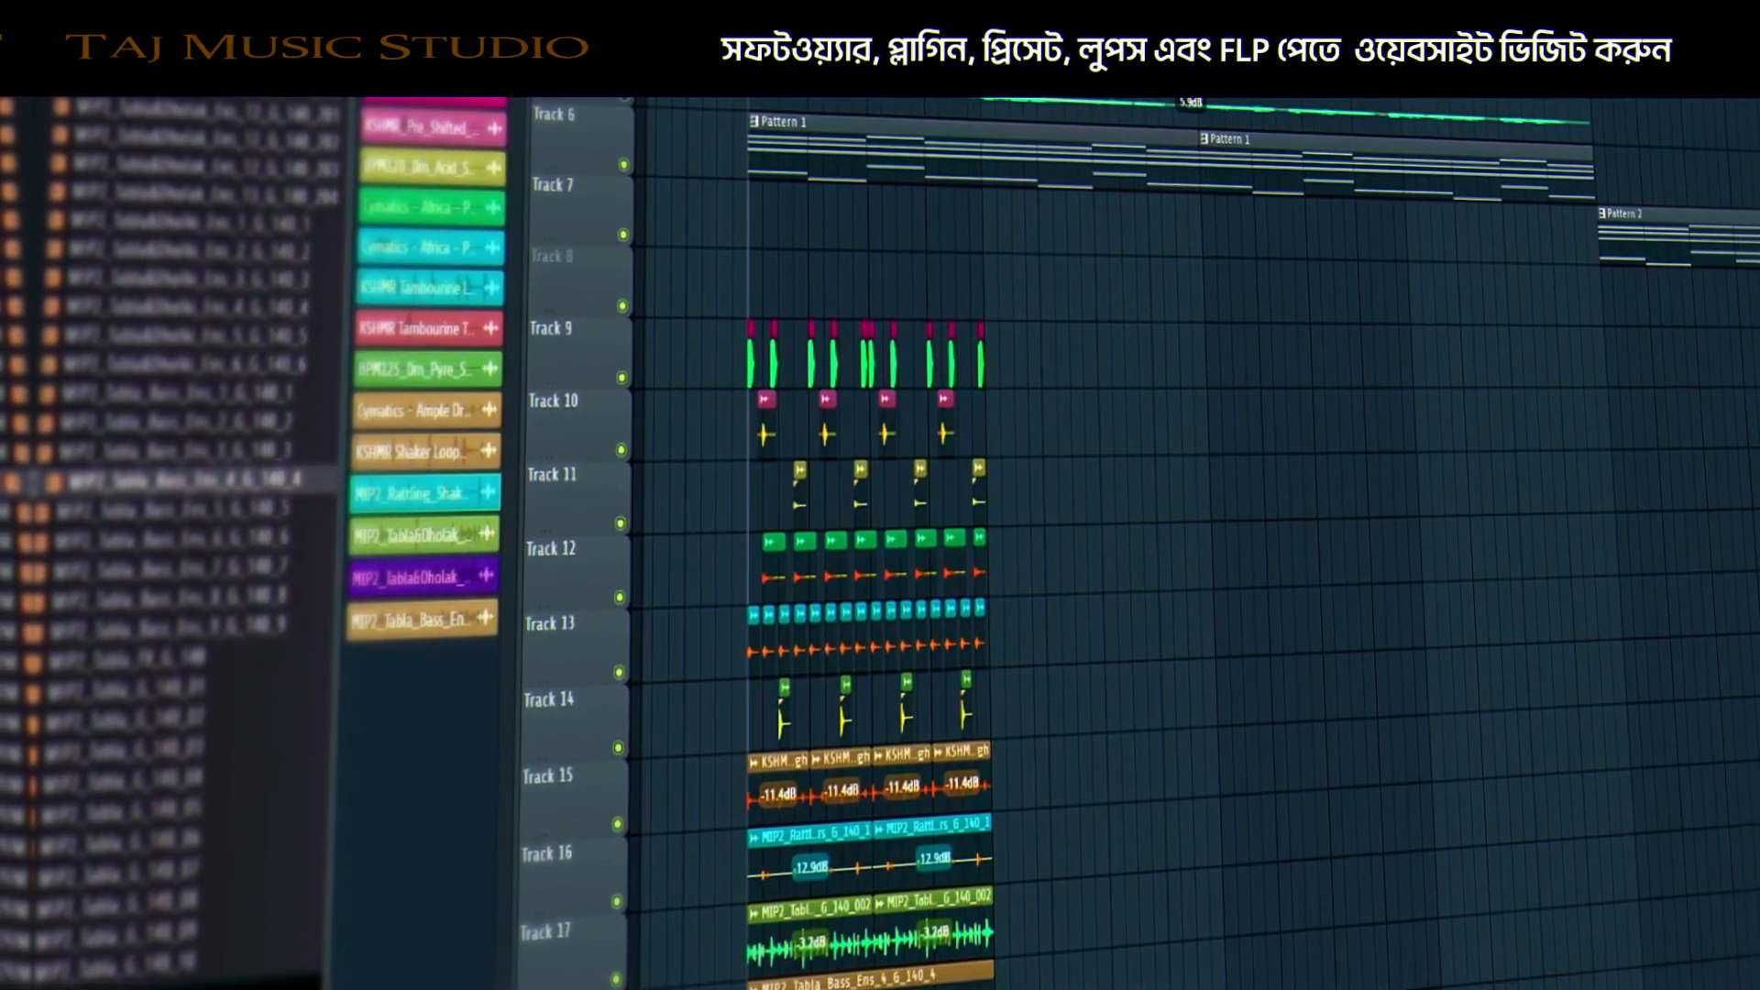
left_click_drag(748, 102, 955, 103)
Play the opening bars in a loop while scrolling through the percussion tracks.
key("space")
scroll(965, 799, "down", 2)
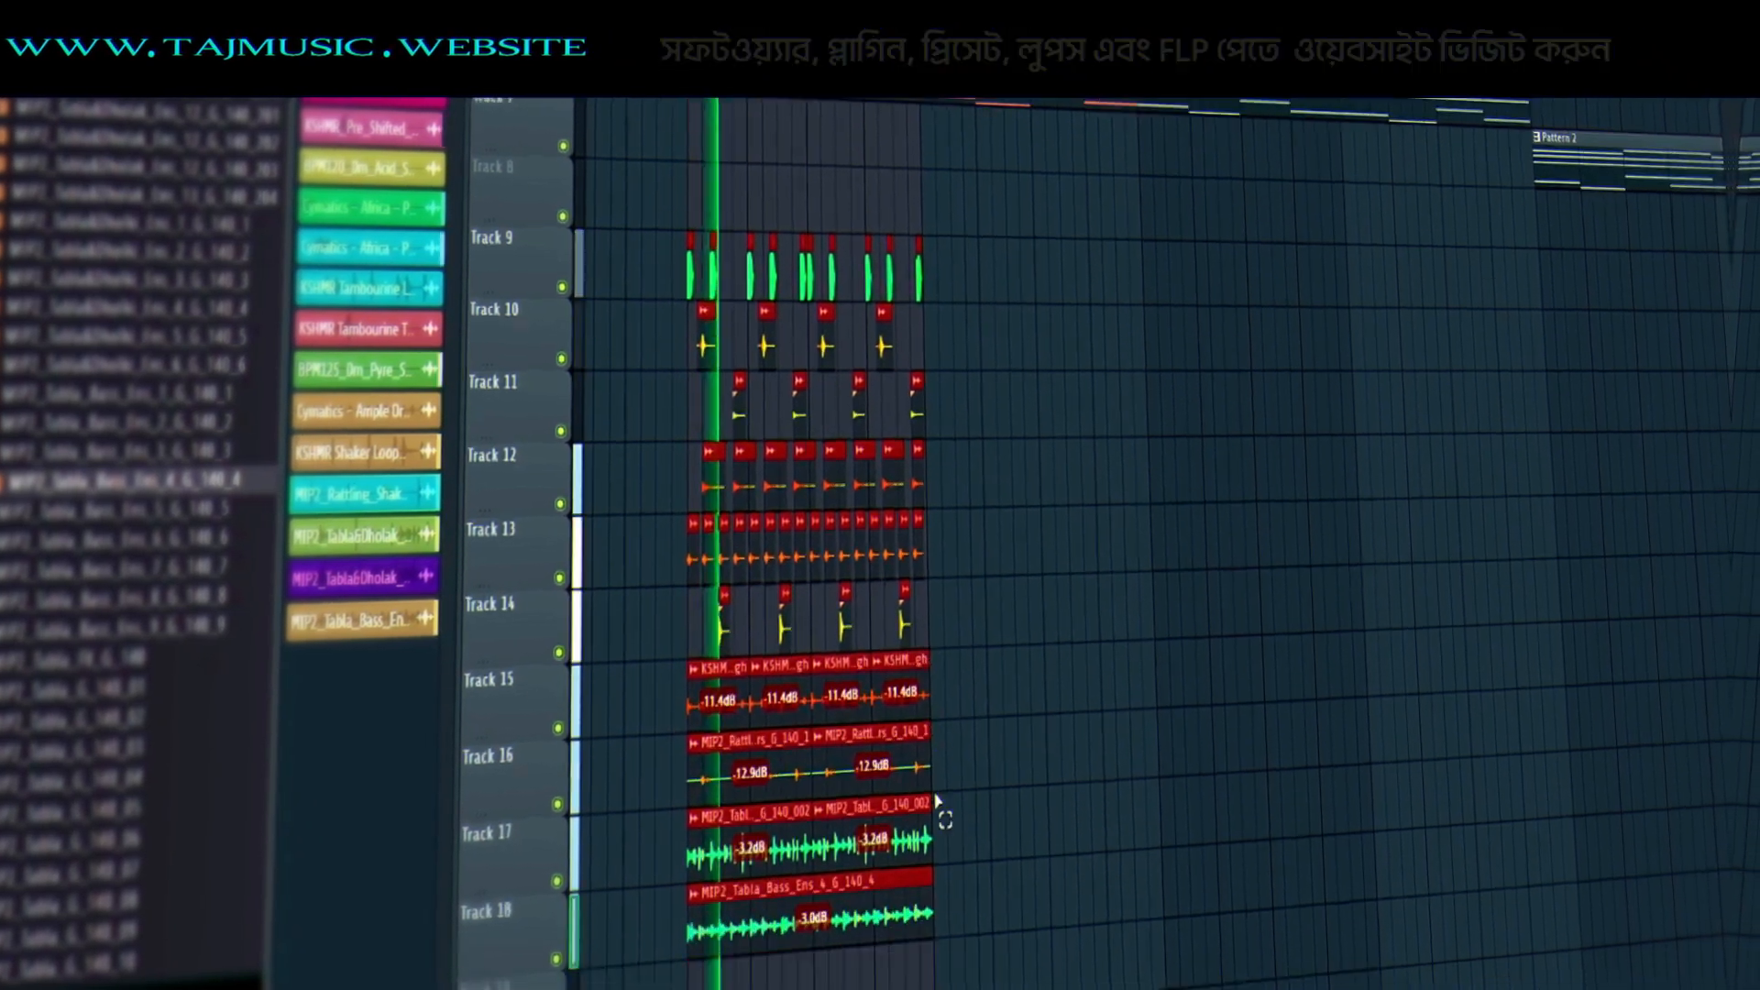
scroll(936, 802, "down", 4)
scroll(153, 500, "up", 20)
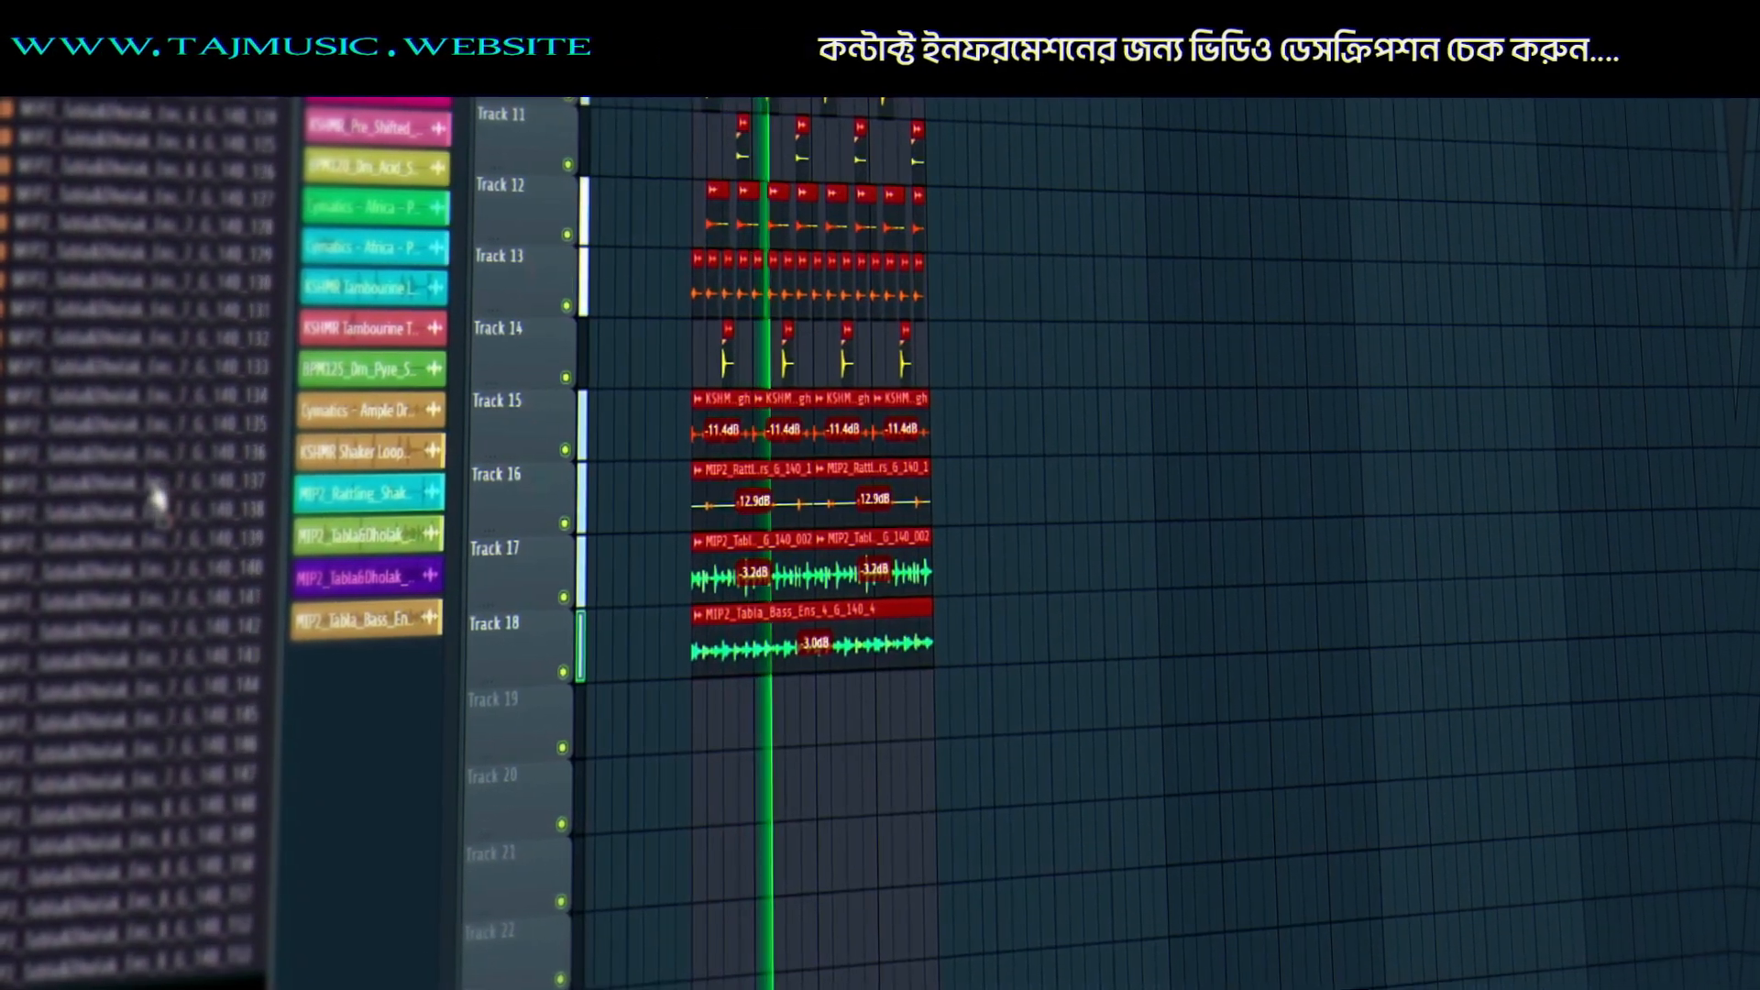
scroll(170, 496, "up", 12)
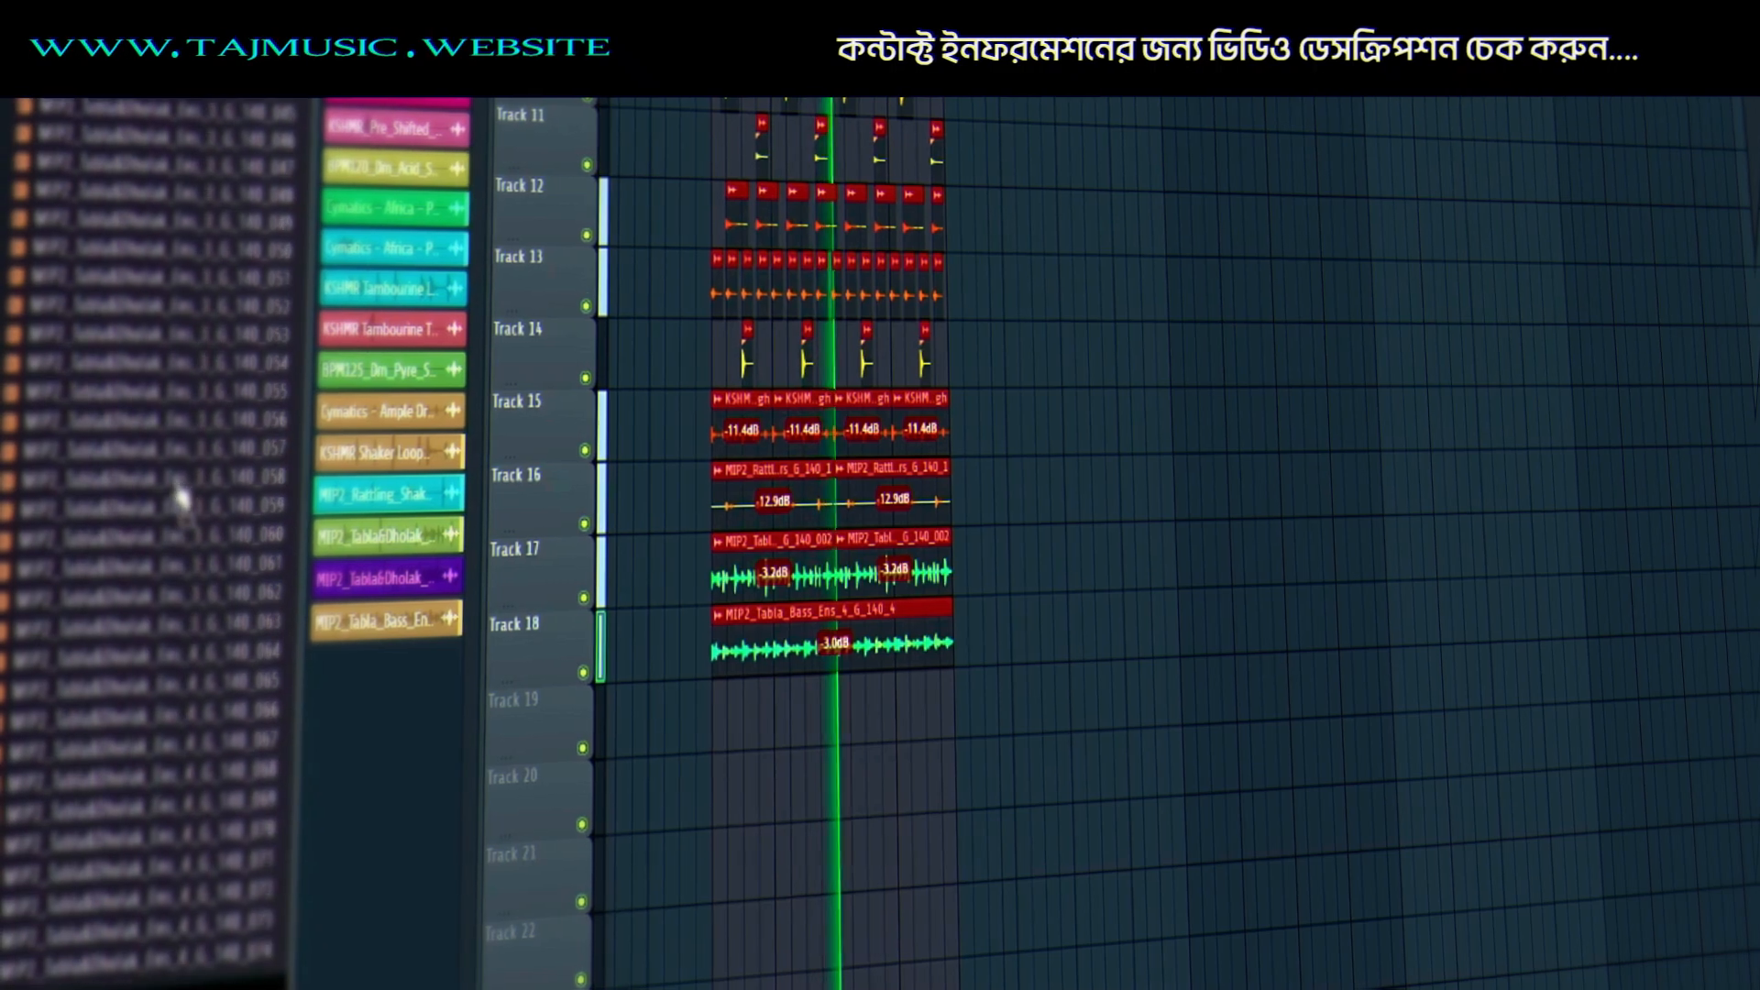
scroll(188, 500, "up", 3)
scroll(758, 421, "up", 4)
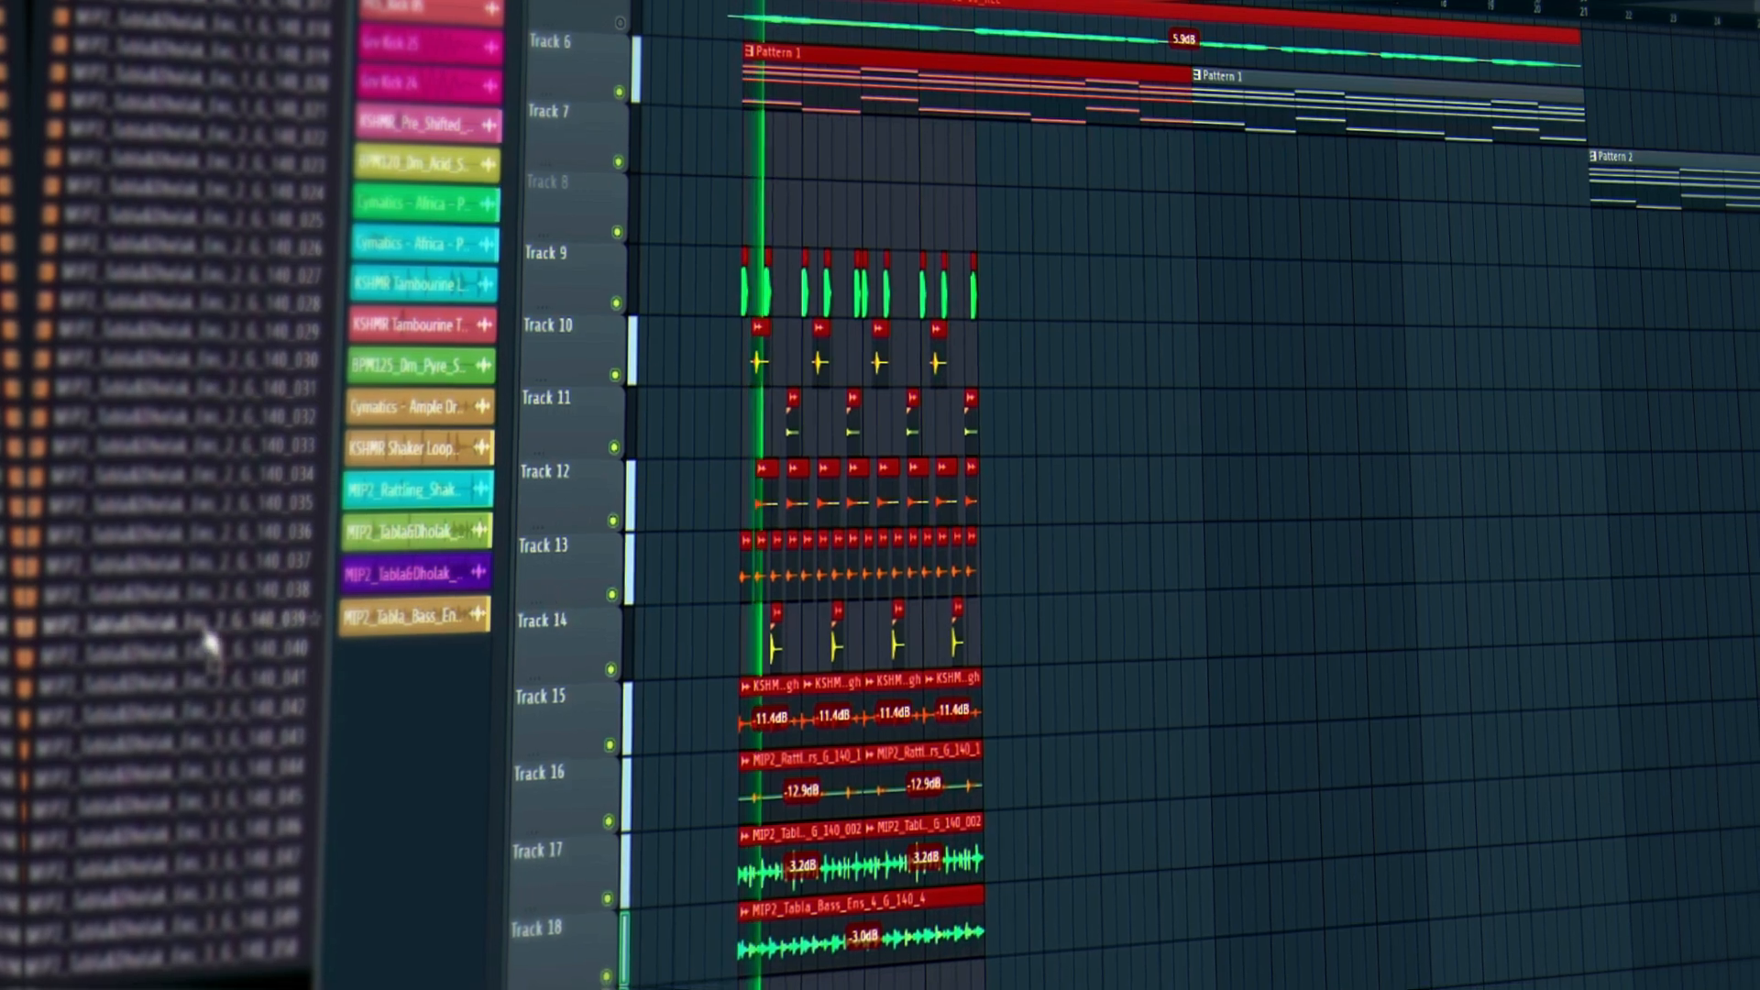
scroll(157, 621, "up", 12)
scroll(151, 608, "up", 2)
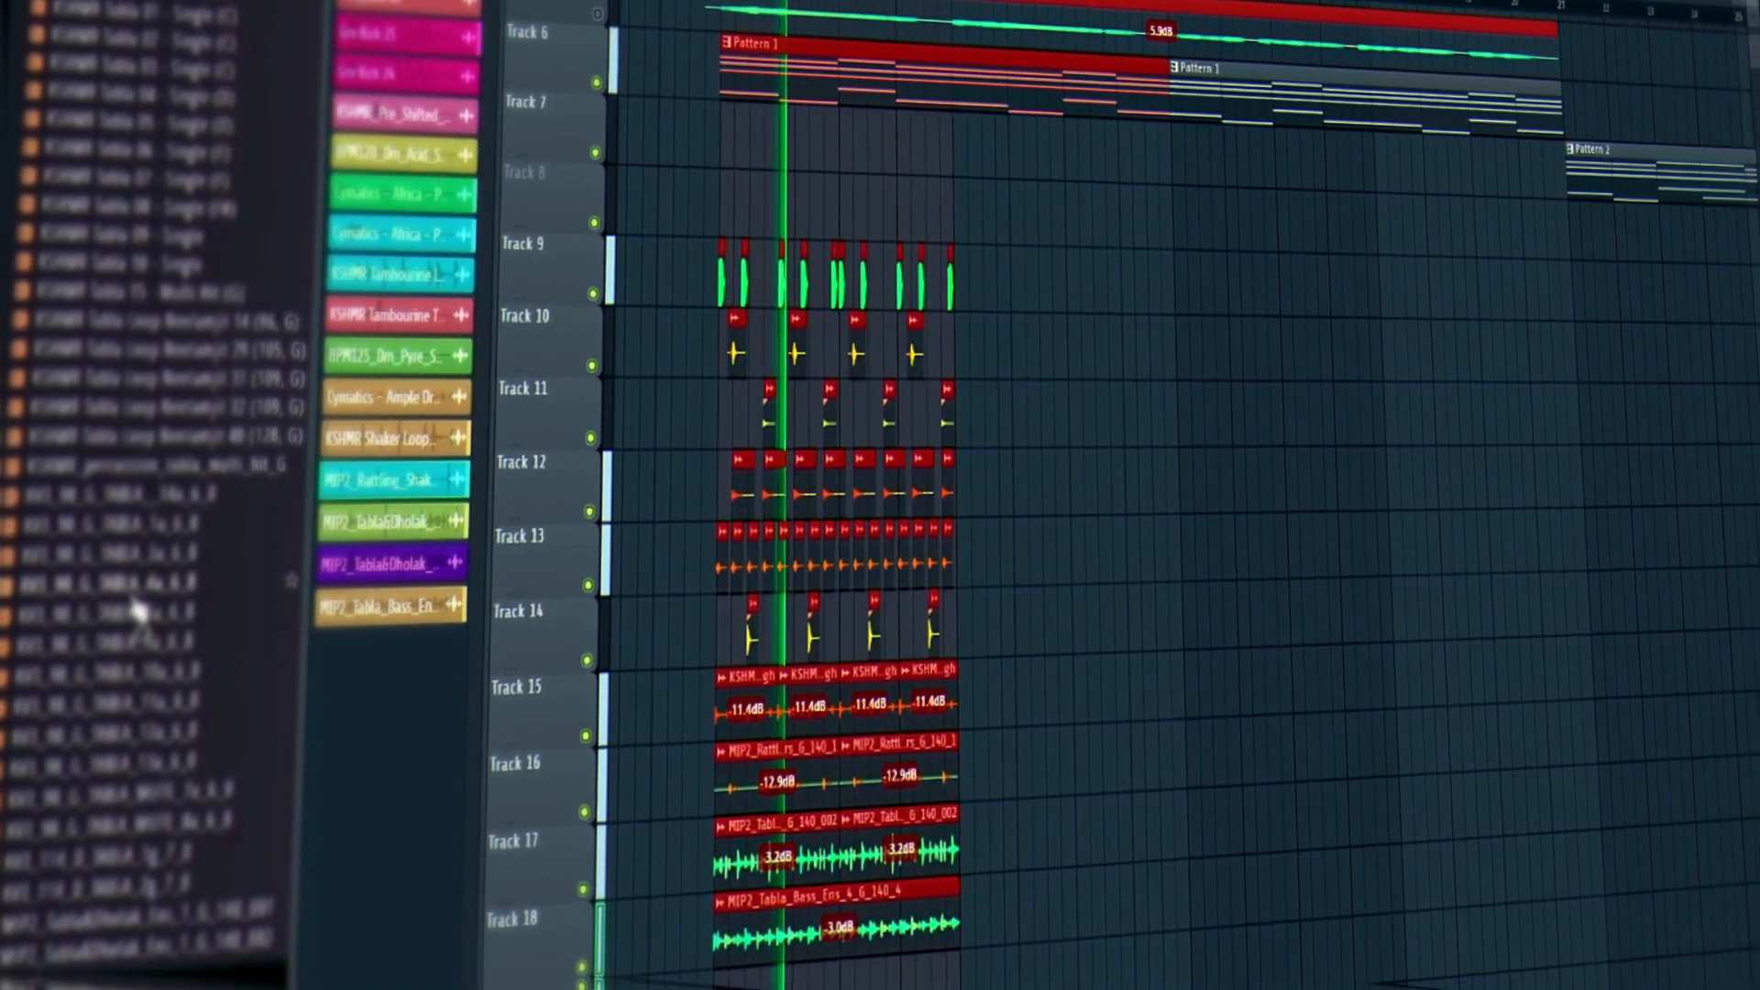
scroll(133, 715, "up", 8)
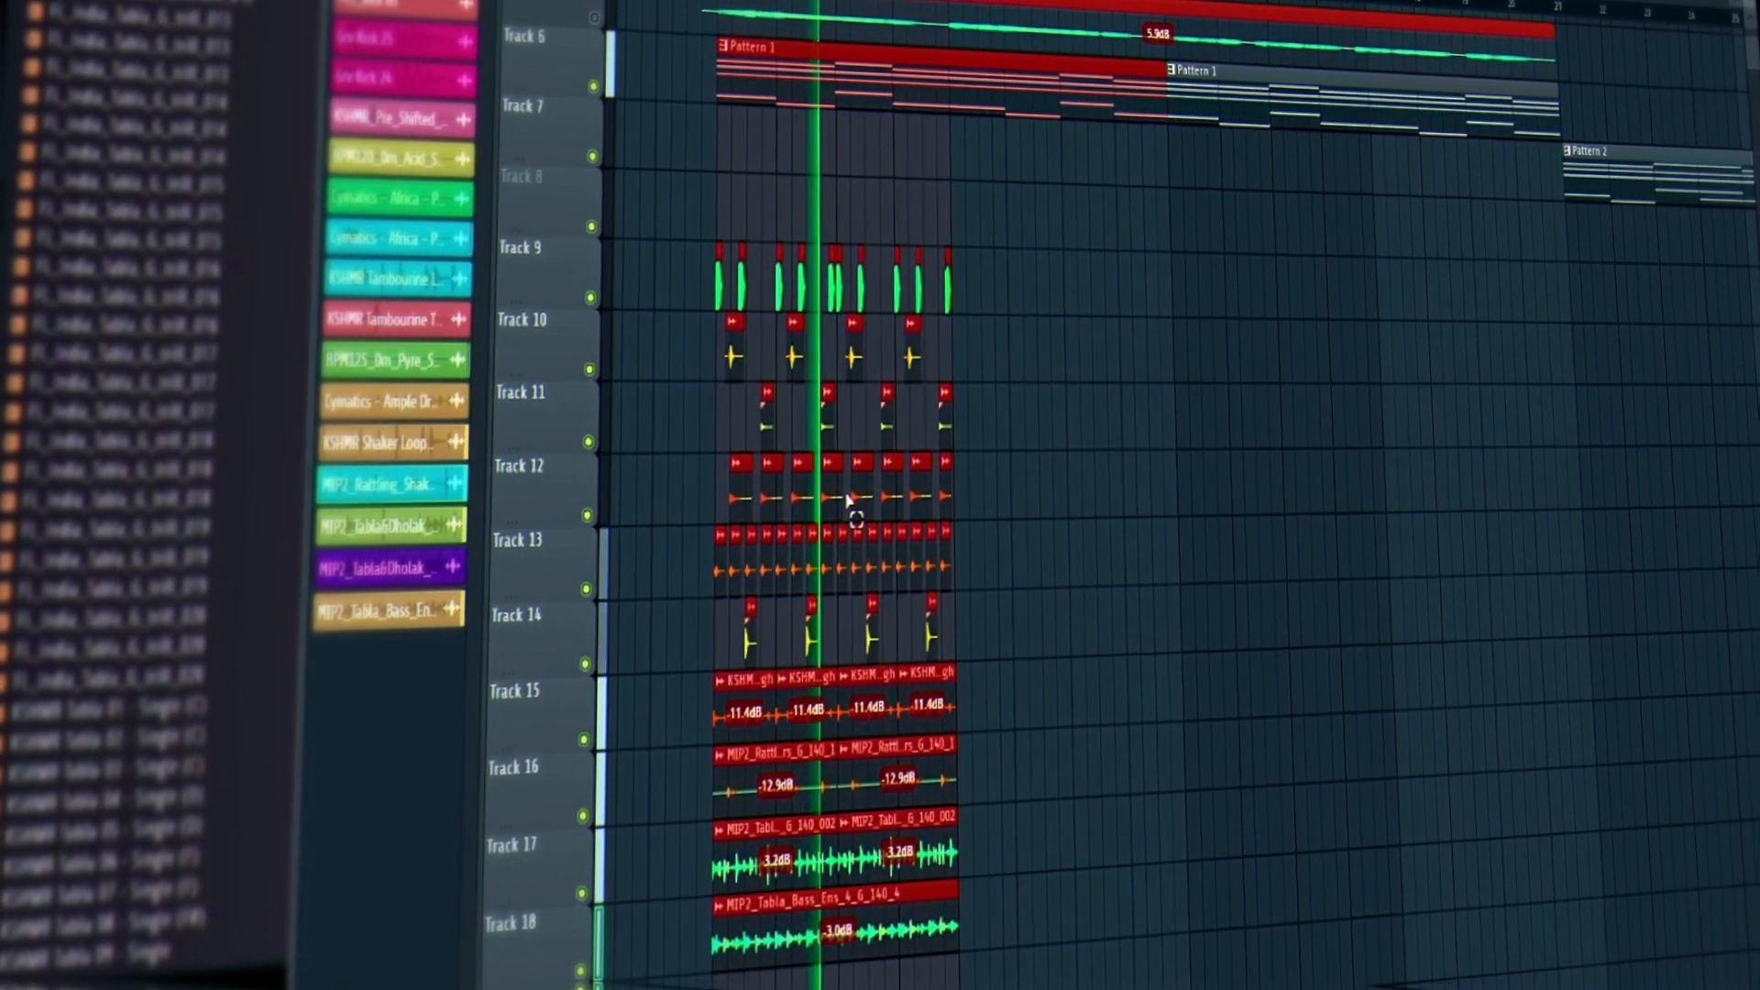
Select all clips on Tracks 9–18 and copy them right after the originals.
key("space")
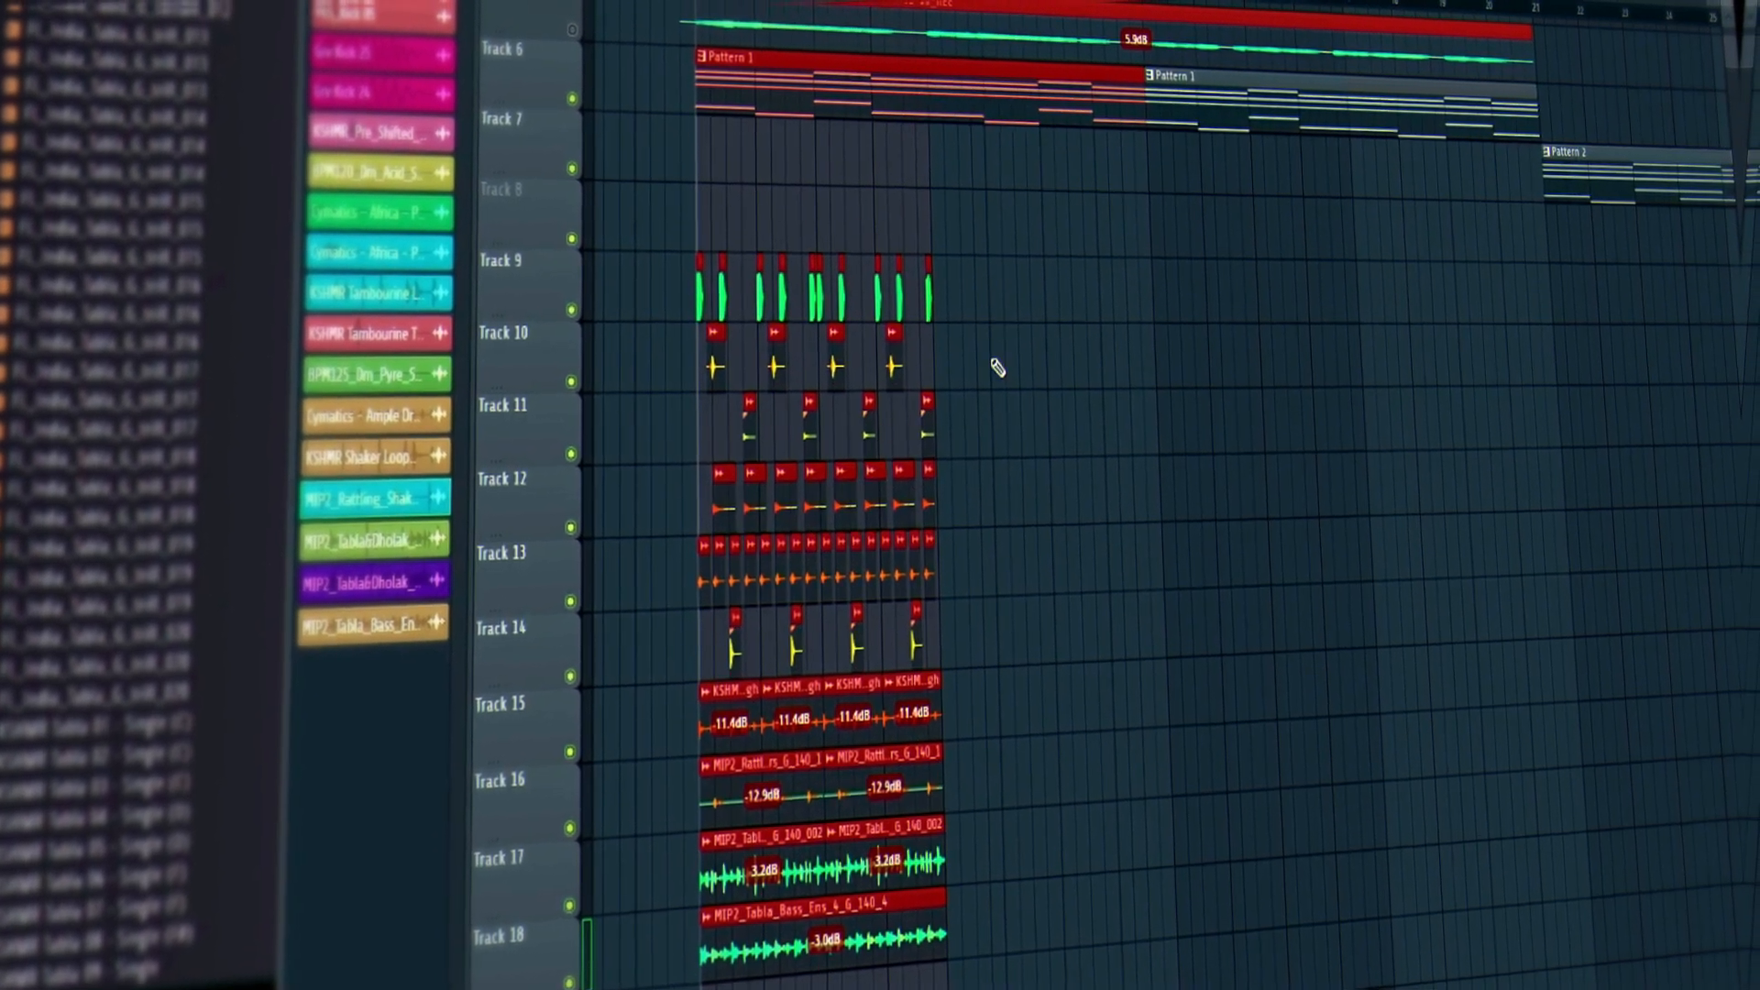
left_click_drag(1037, 988, 1037, 988)
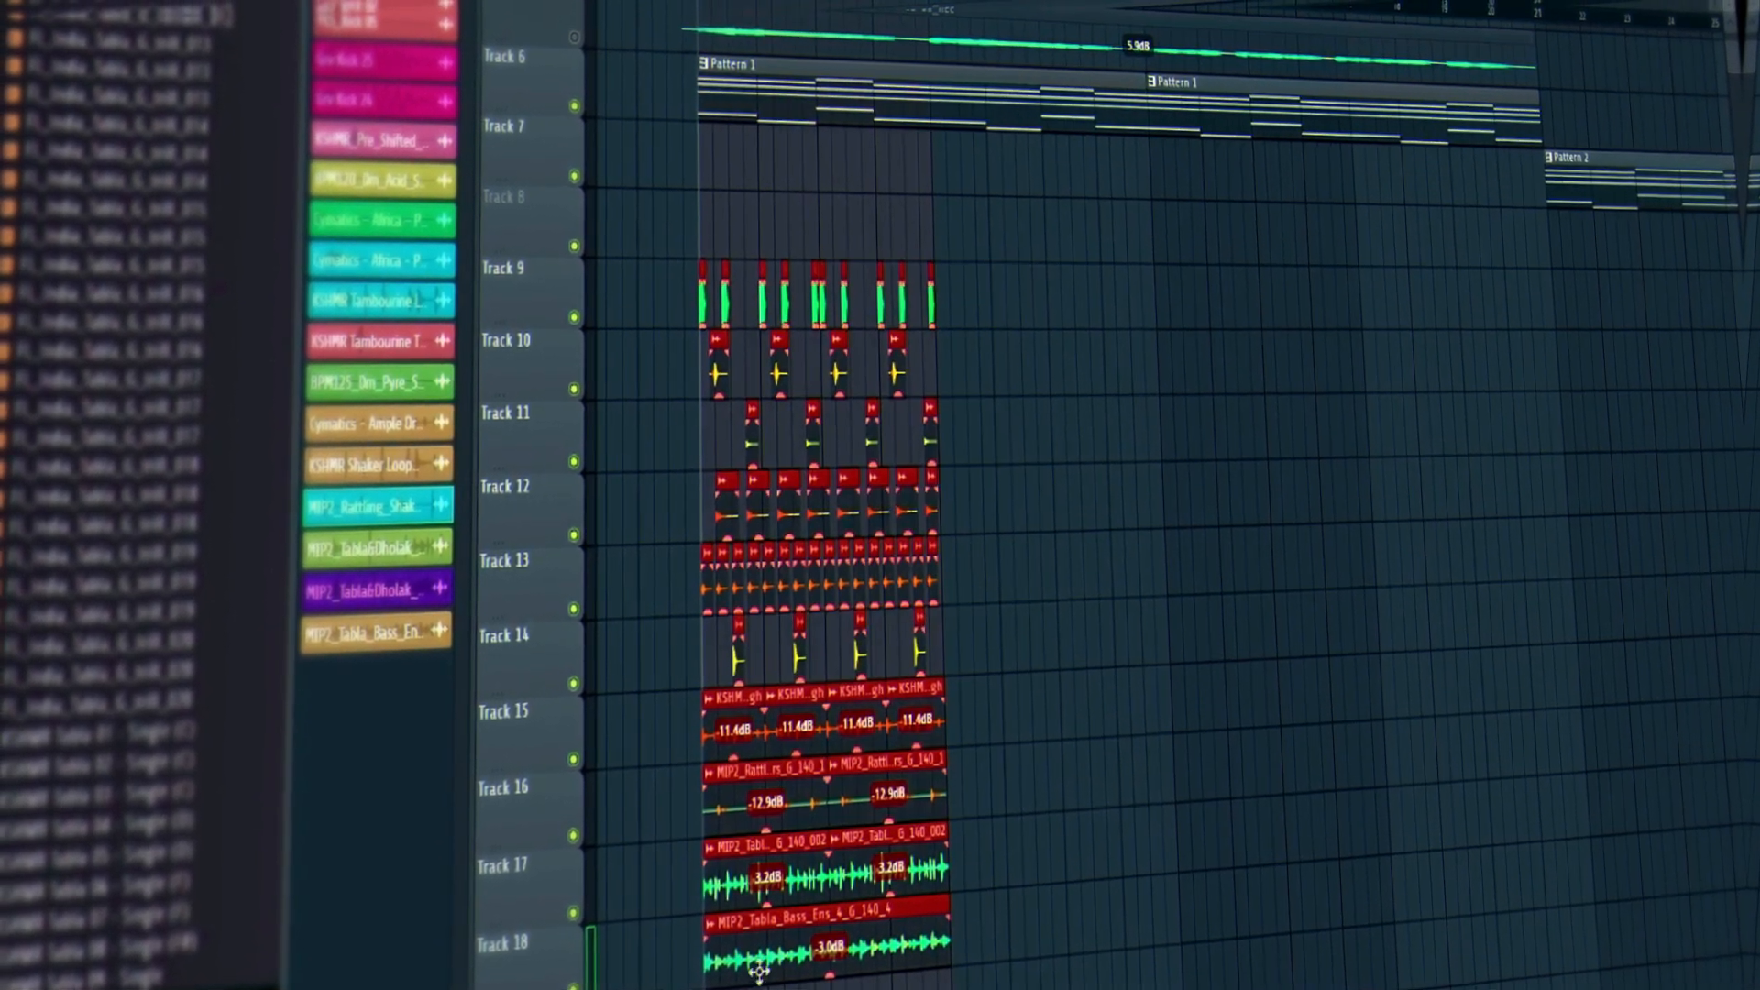
left_click_drag(741, 960, 1011, 924)
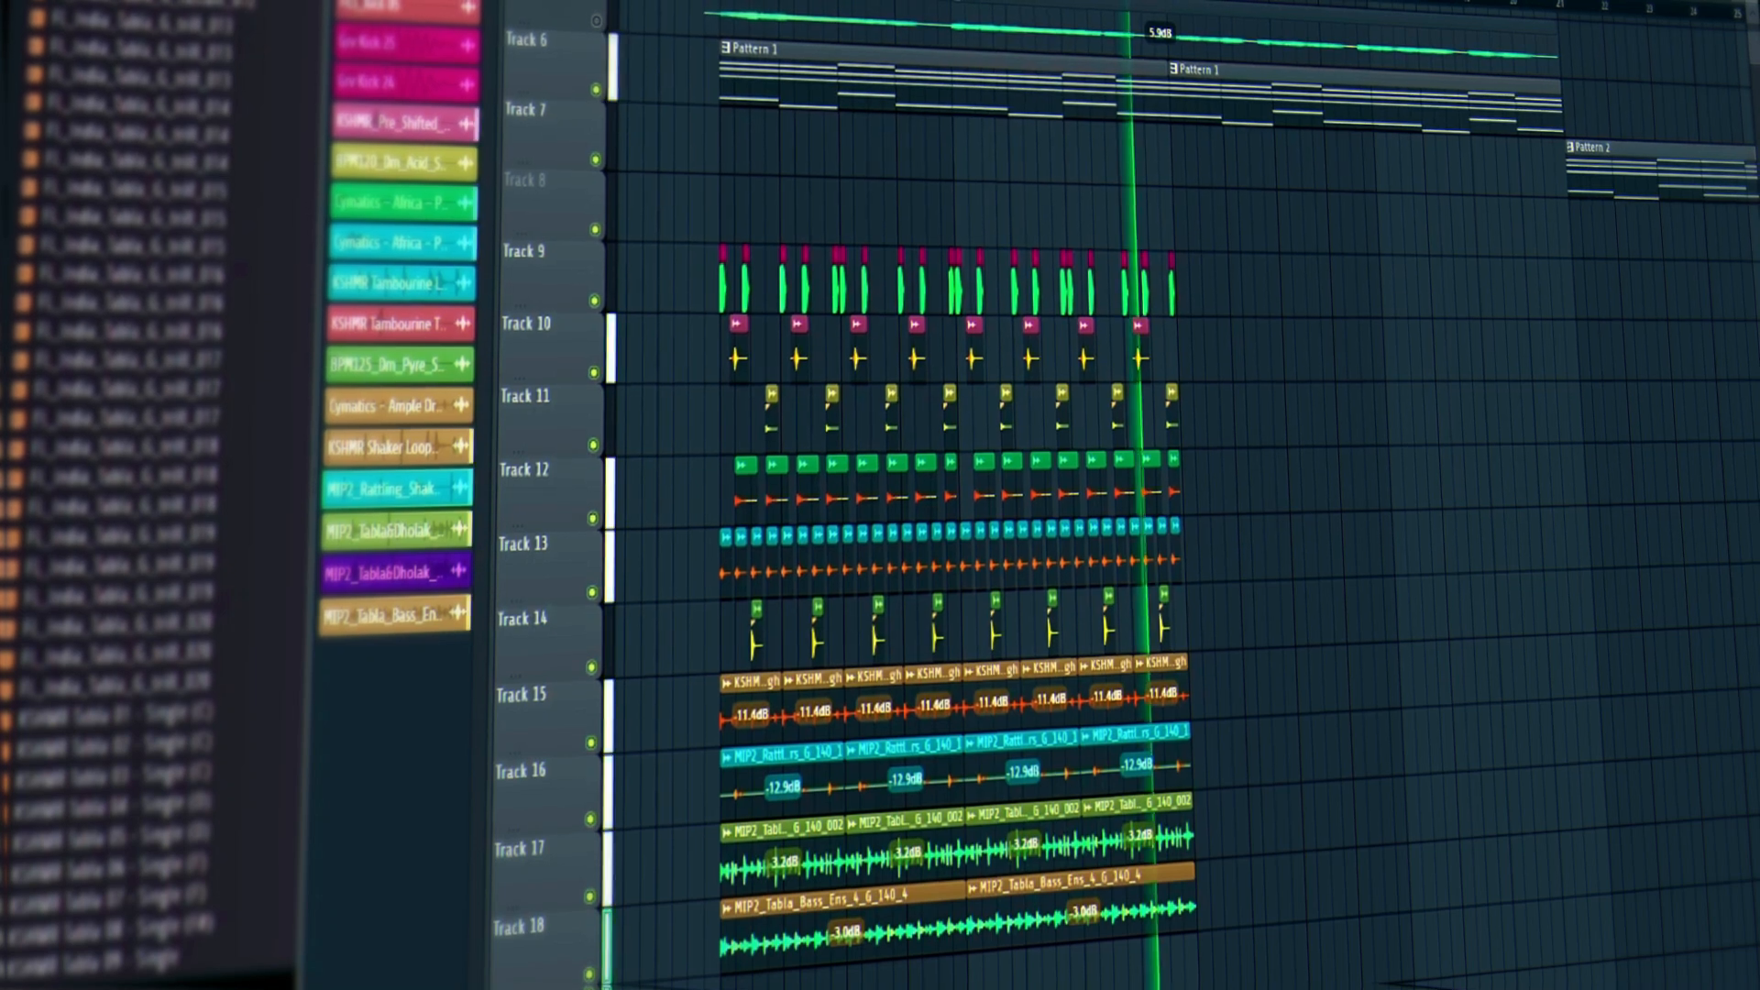
scroll(1182, 4, "up", 4)
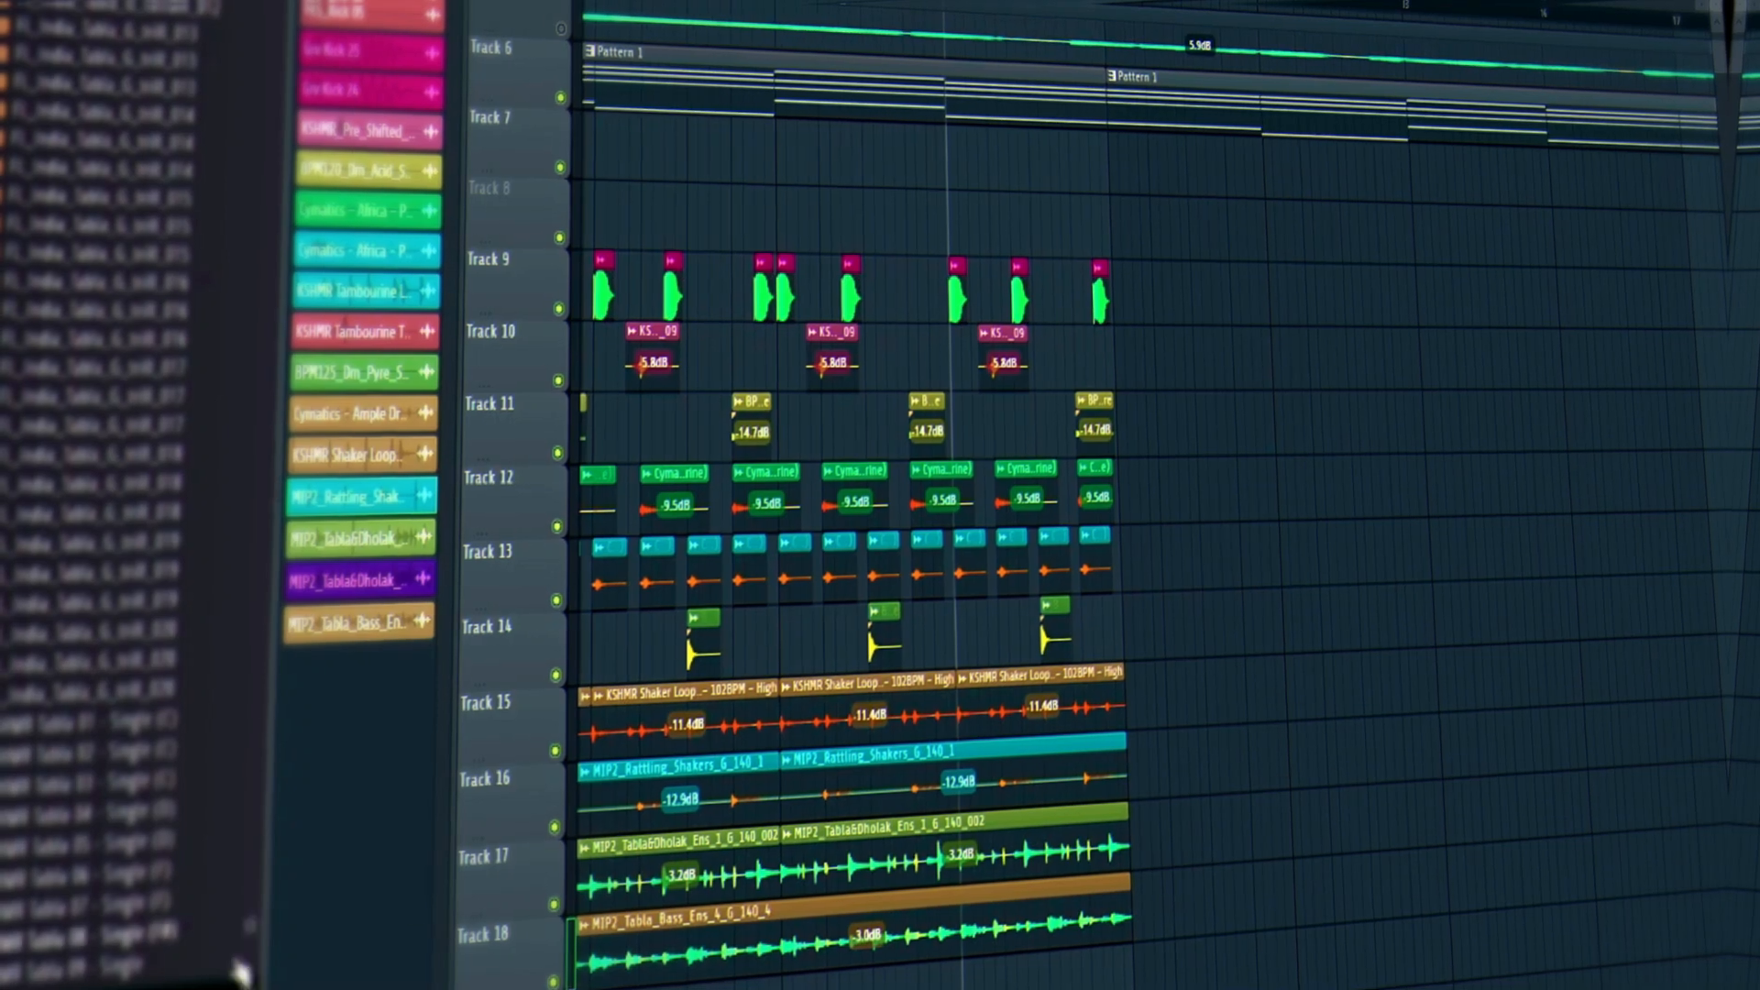
scroll(55, 633, "up", 15)
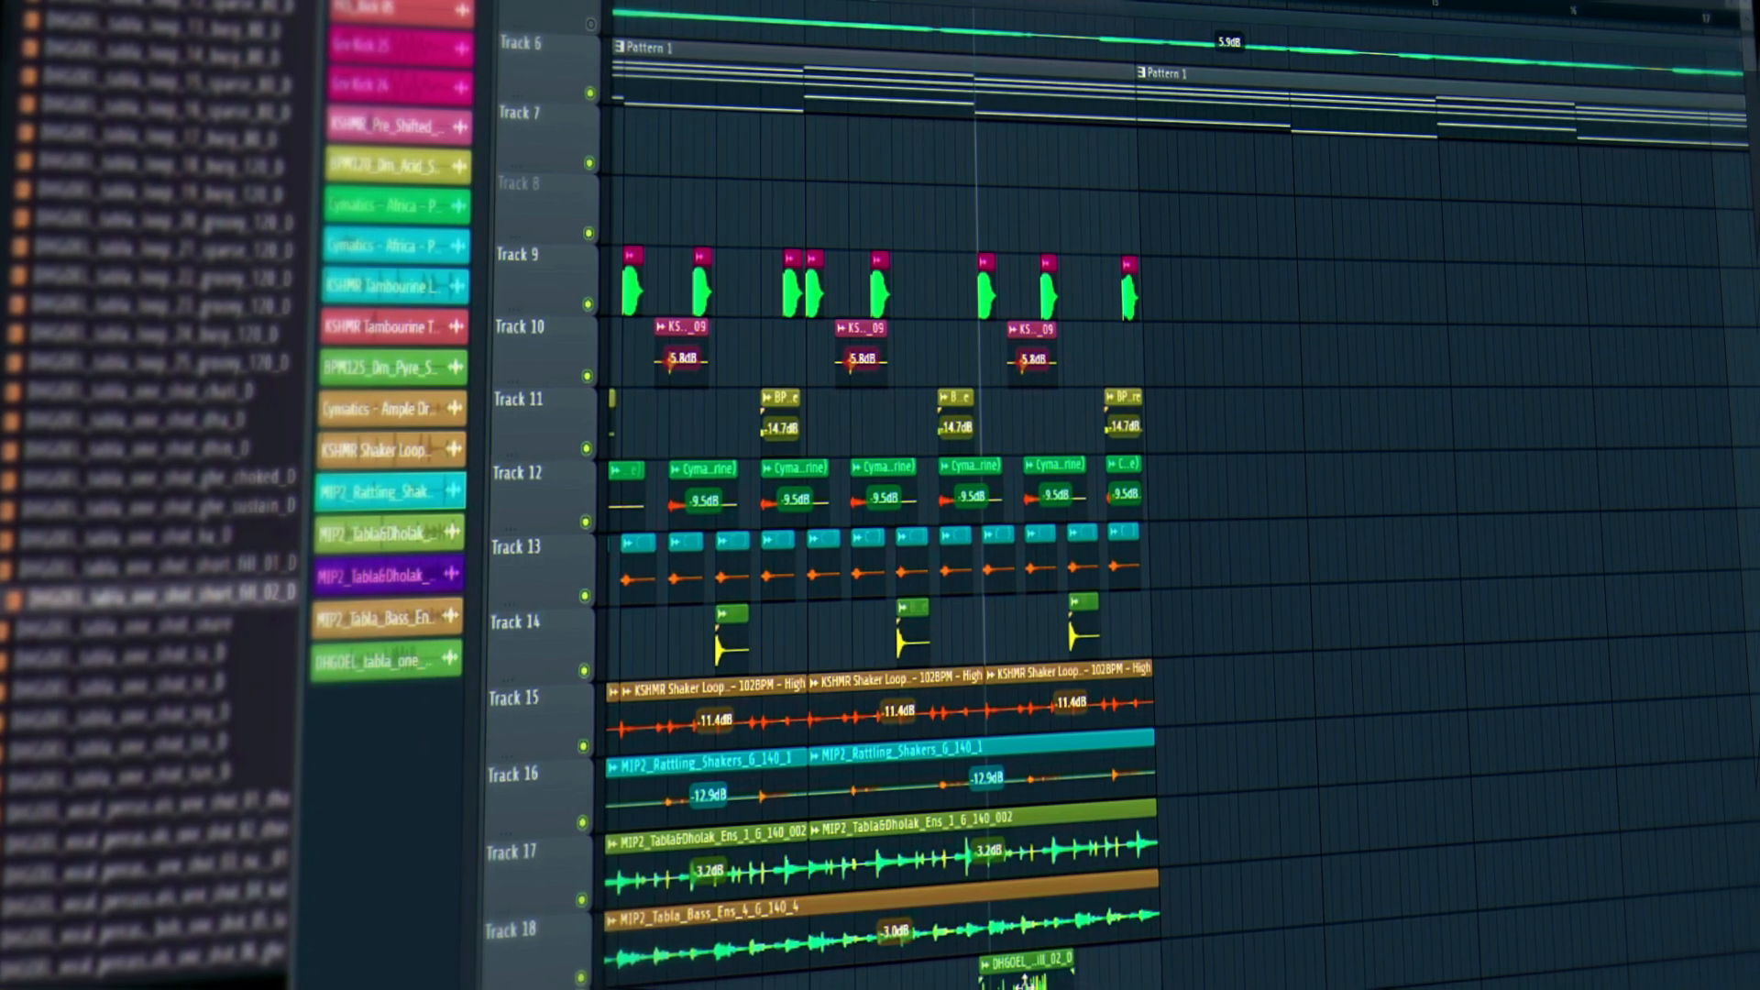
Stretch the DHGOEL tabla fill clip to 1 bar, reset its pitch, and audition it.
double_click(1031, 979)
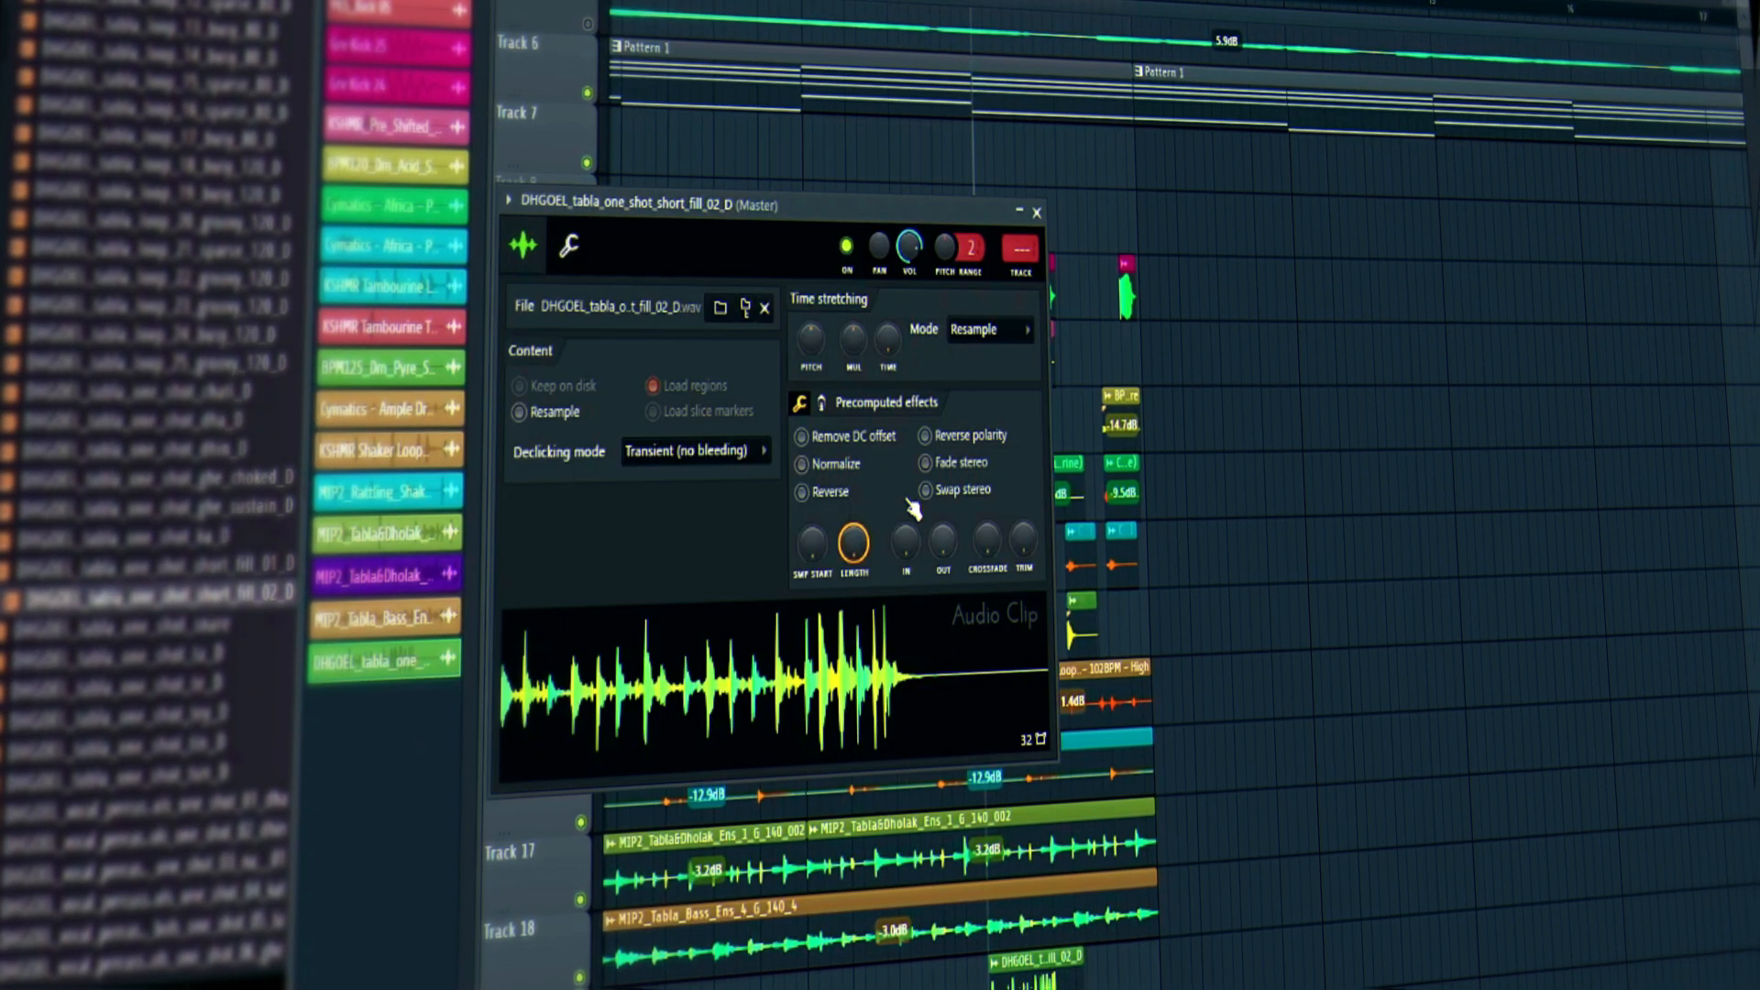
right_click(894, 338)
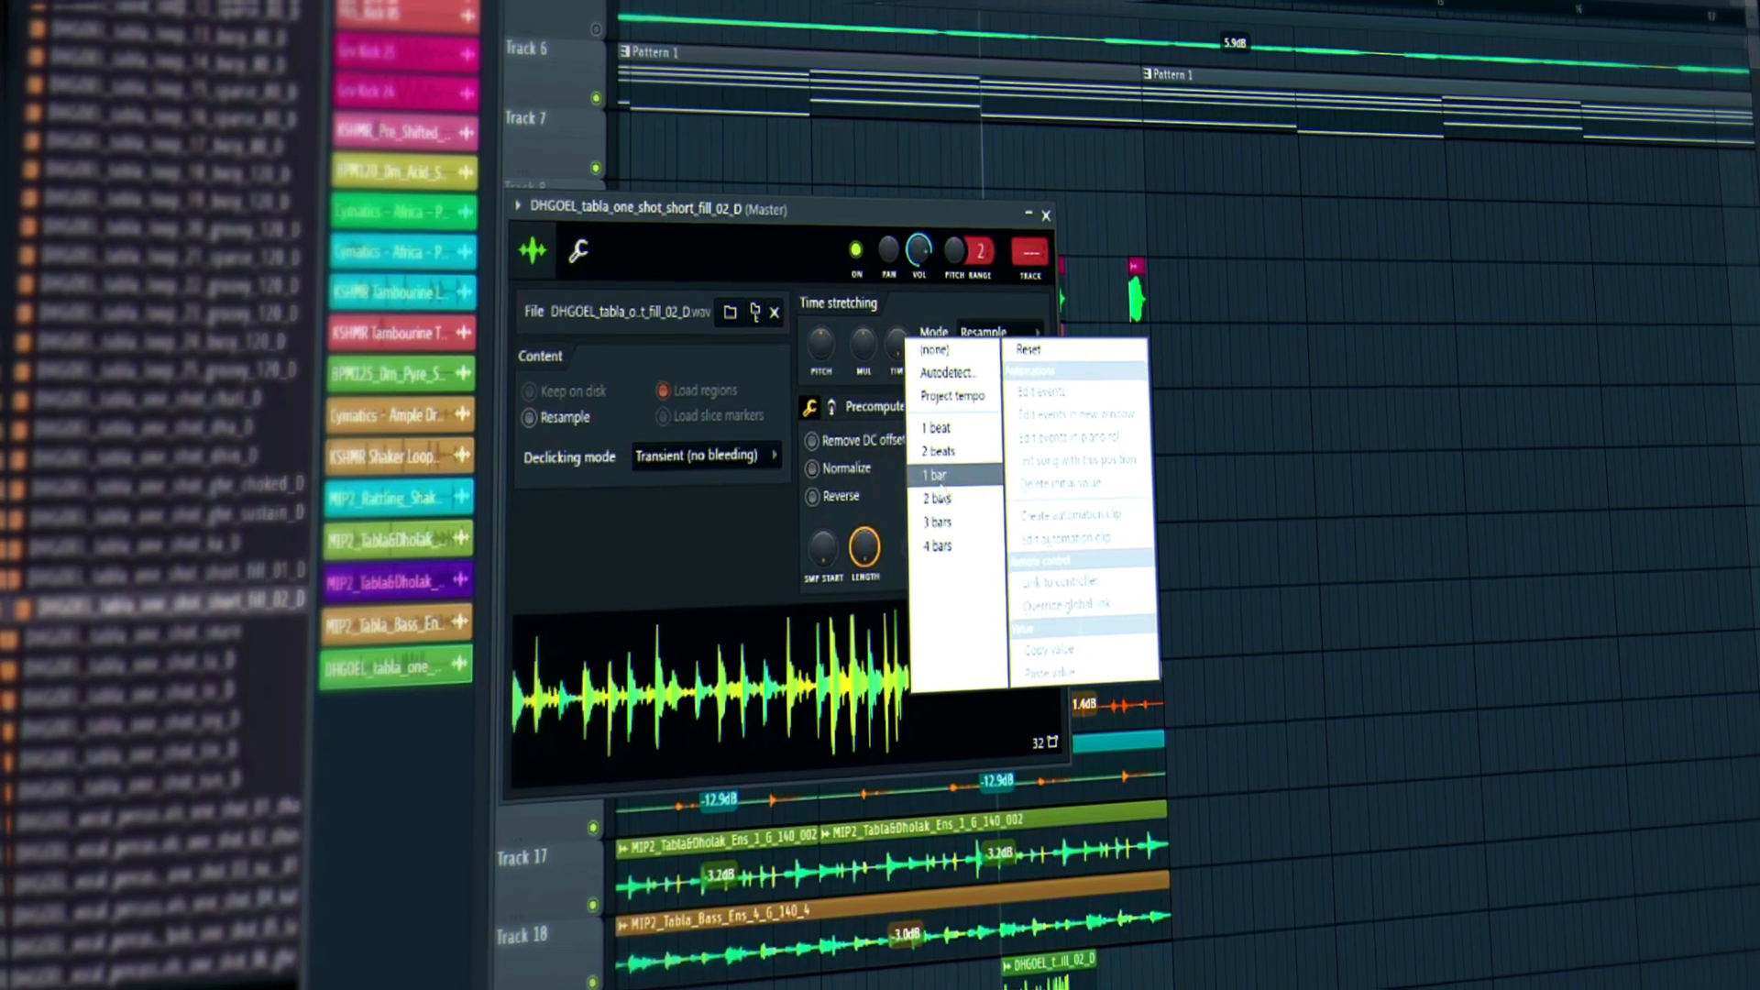
left_click(924, 473)
right_click(825, 350)
left_click(851, 364)
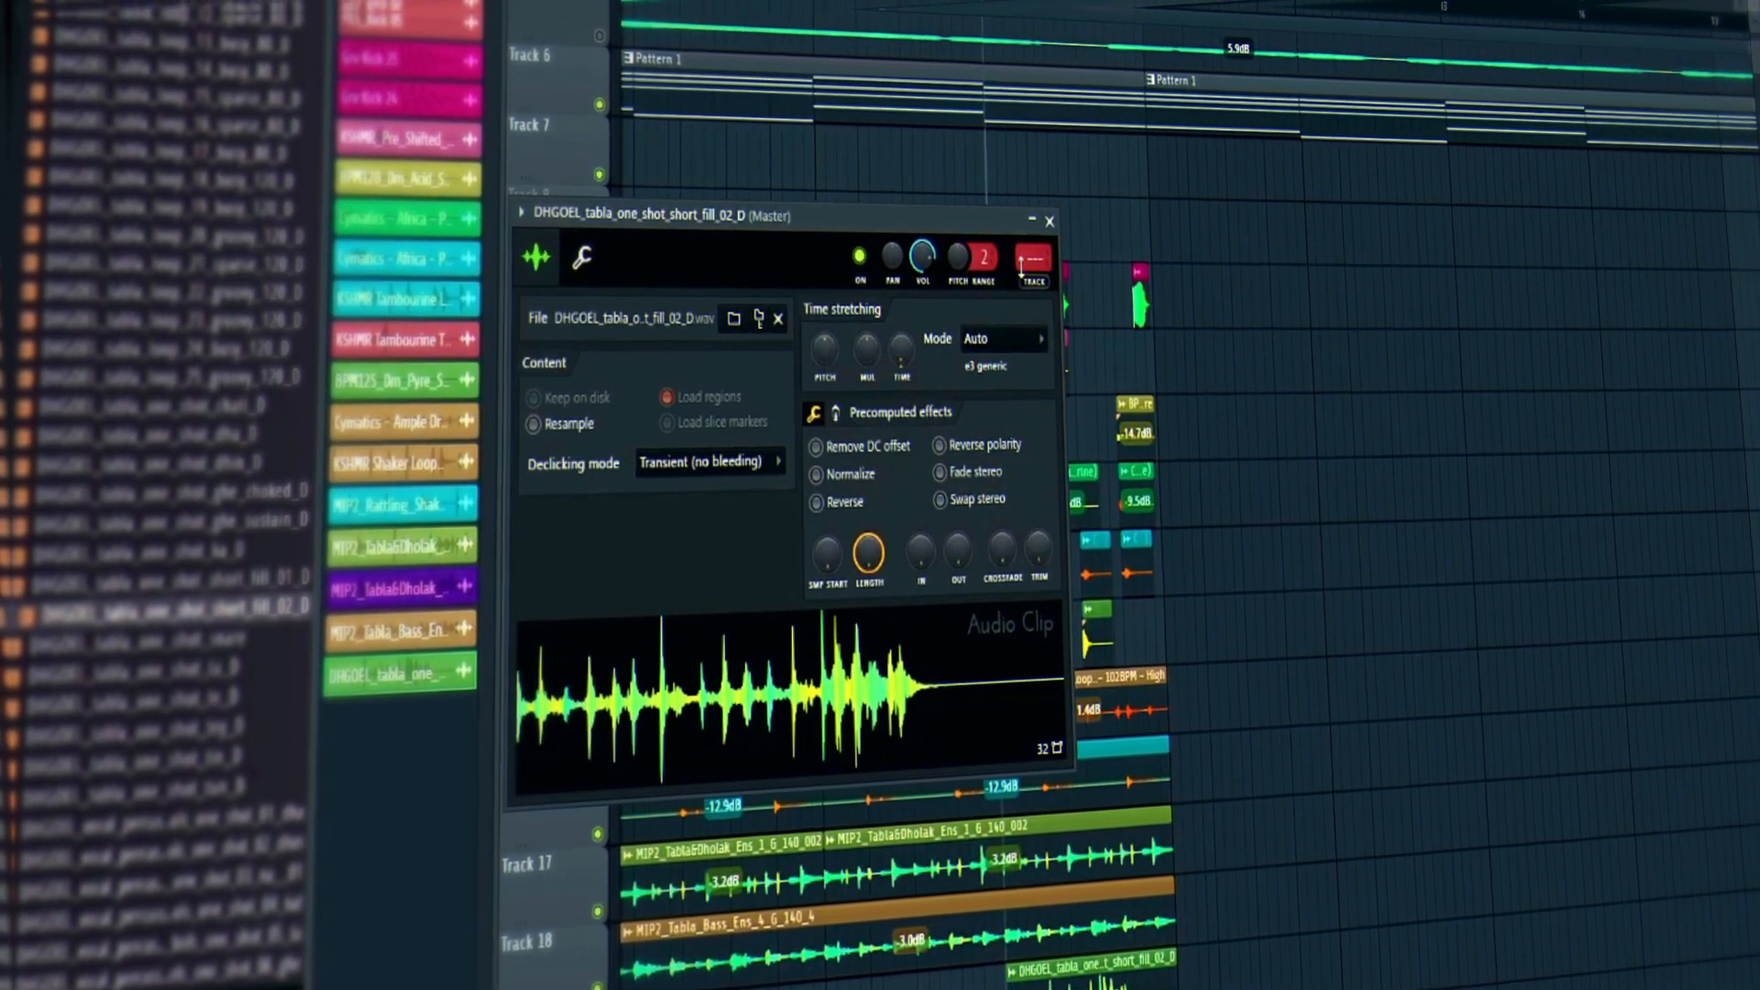
left_click(1047, 223)
key("space")
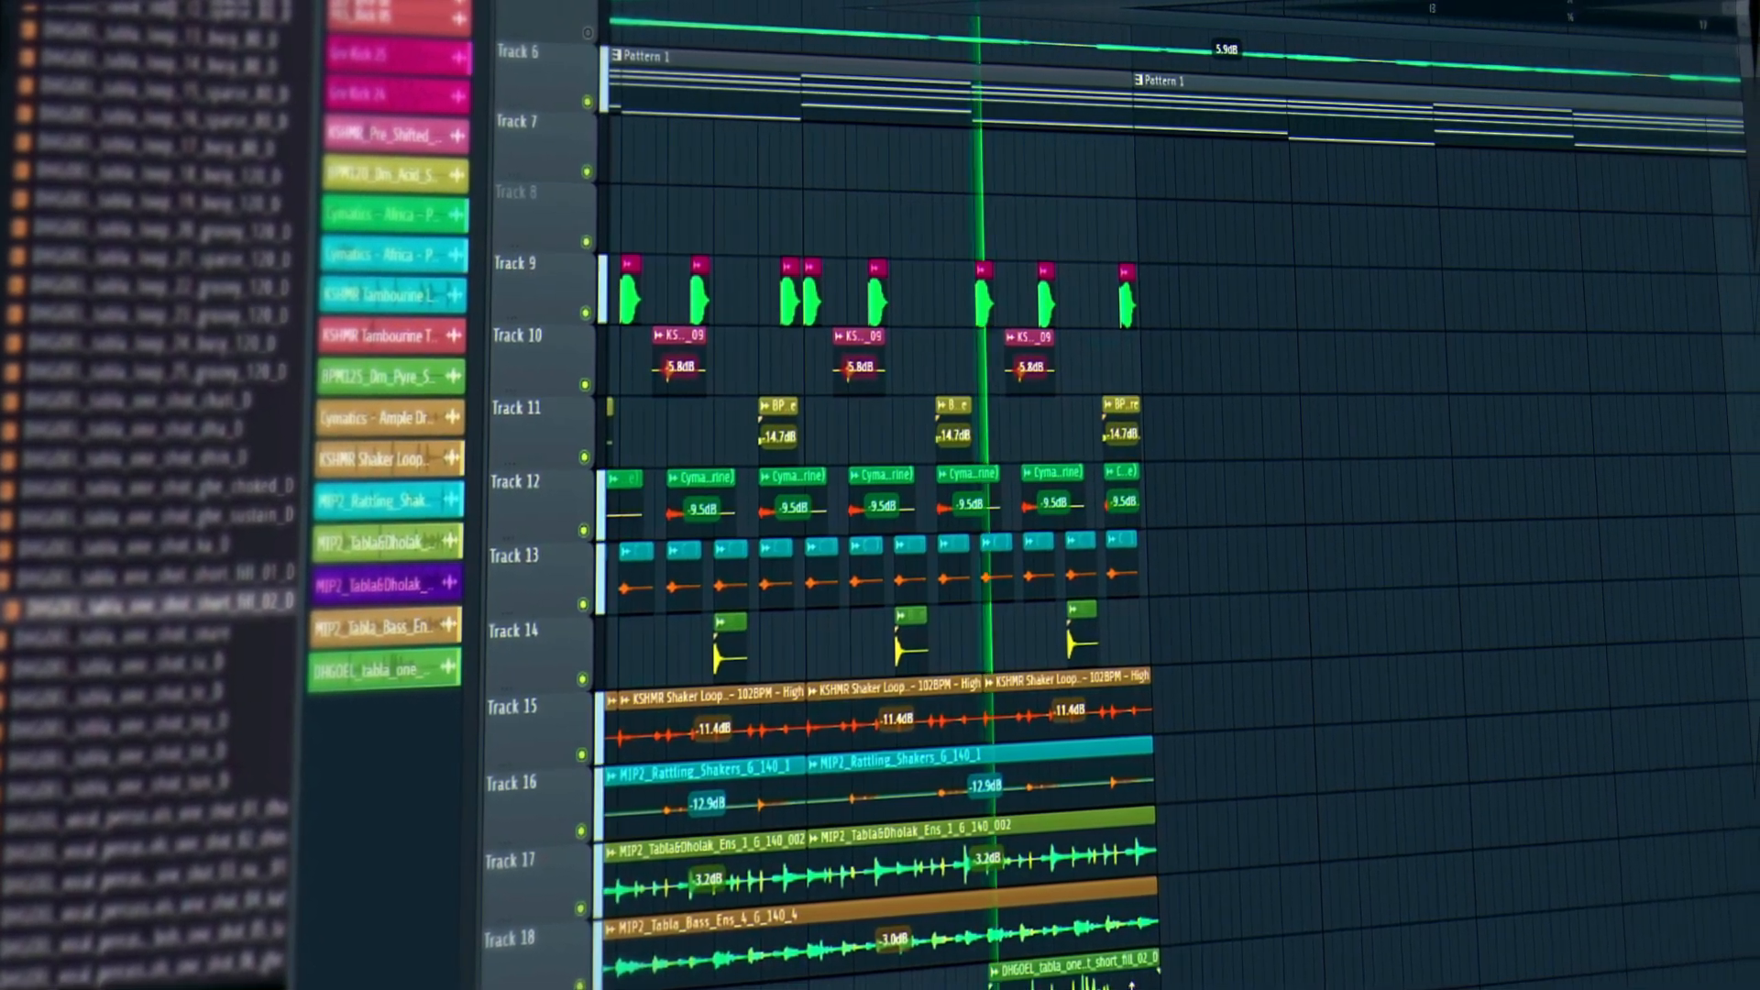
key("space")
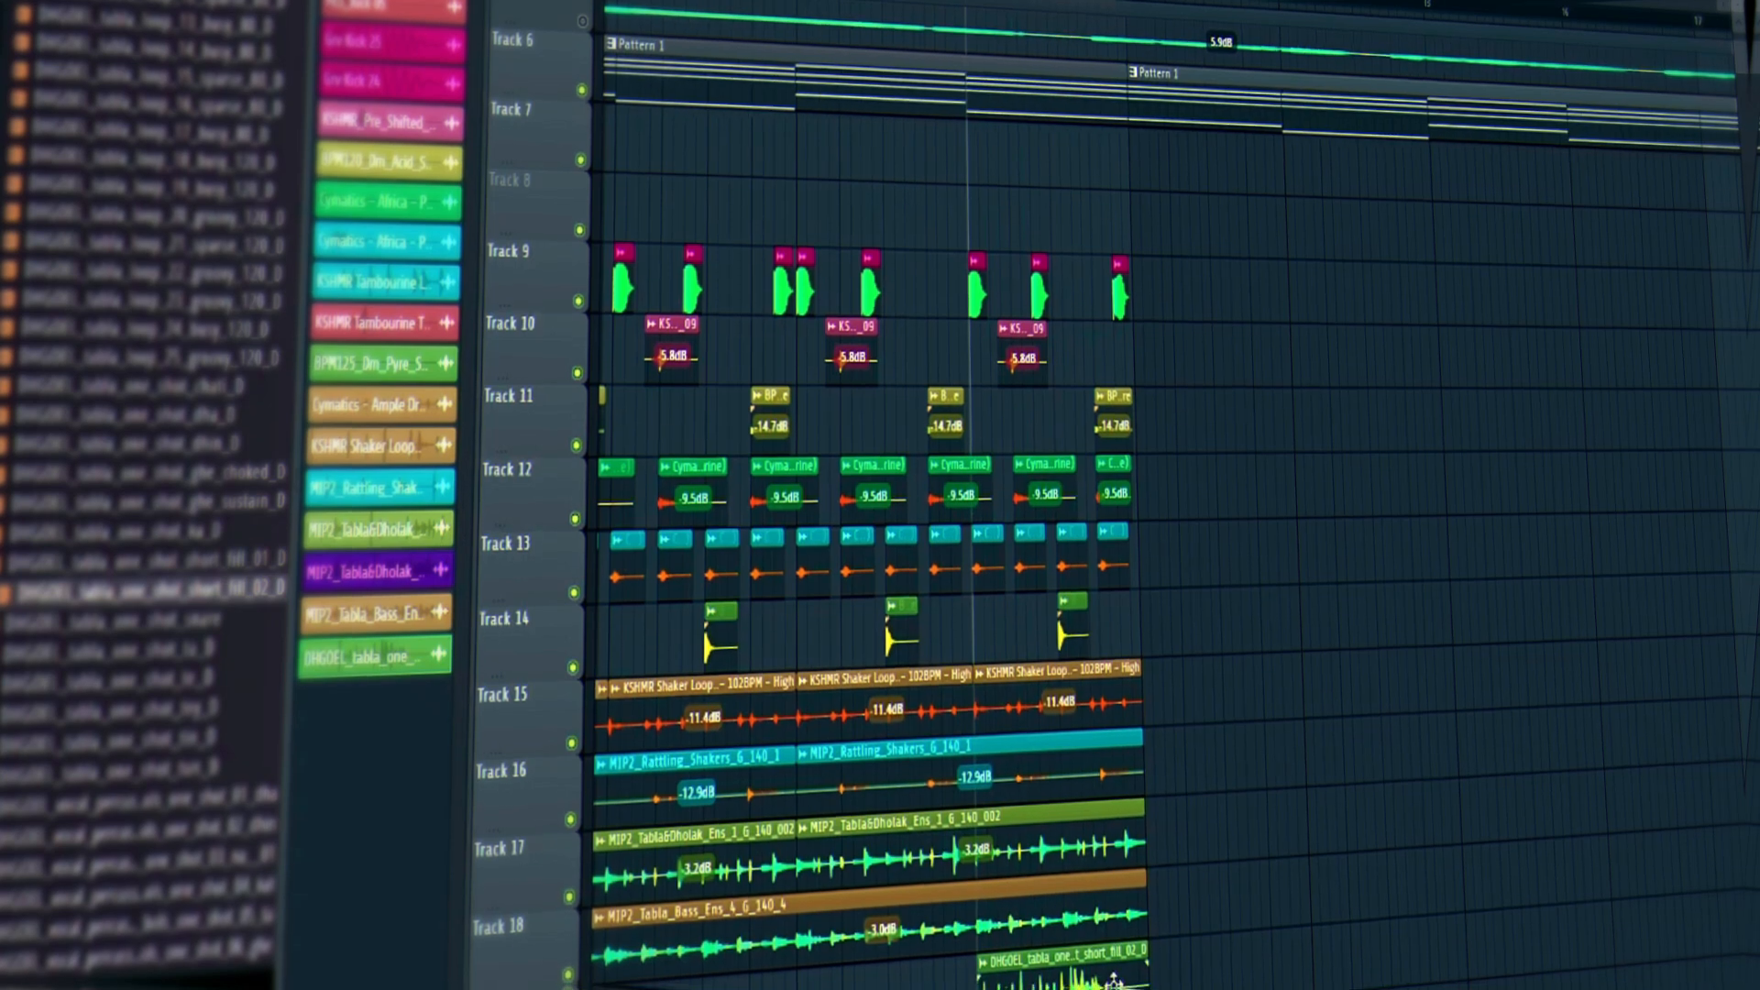
Shift the tabla short fill clip later and play the arrangement.
left_click_drag(1121, 986, 1182, 980)
key("space")
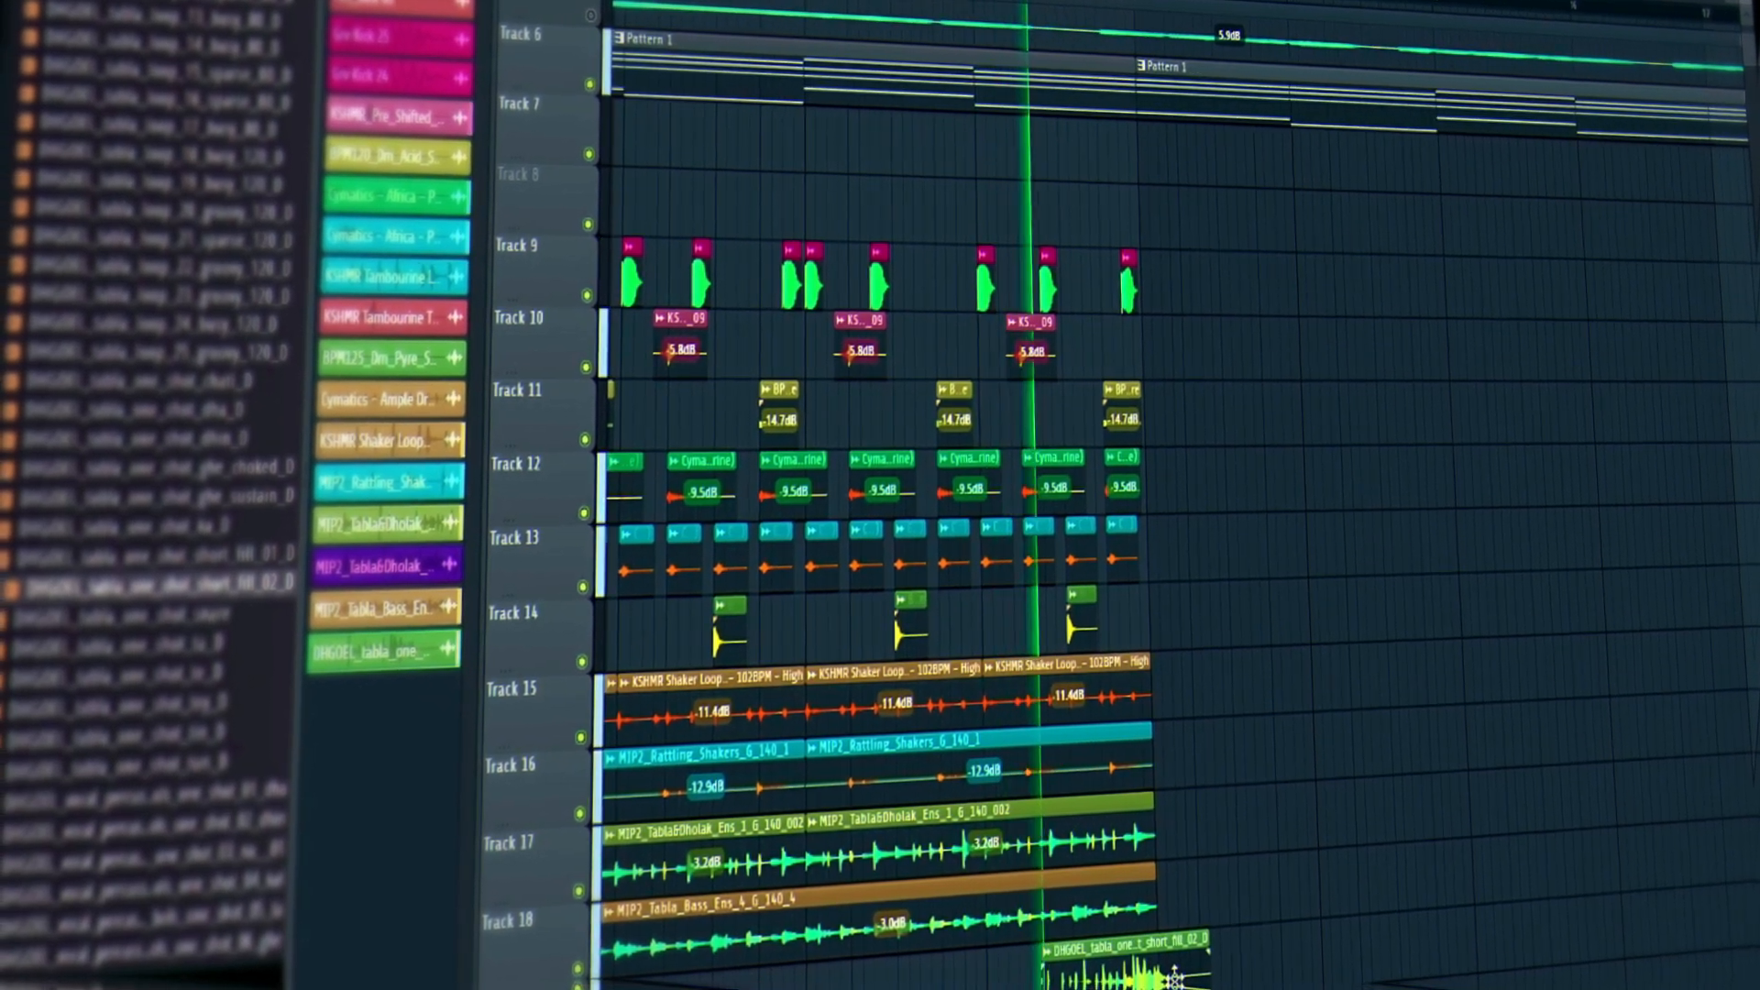
scroll(184, 734, "down", 20)
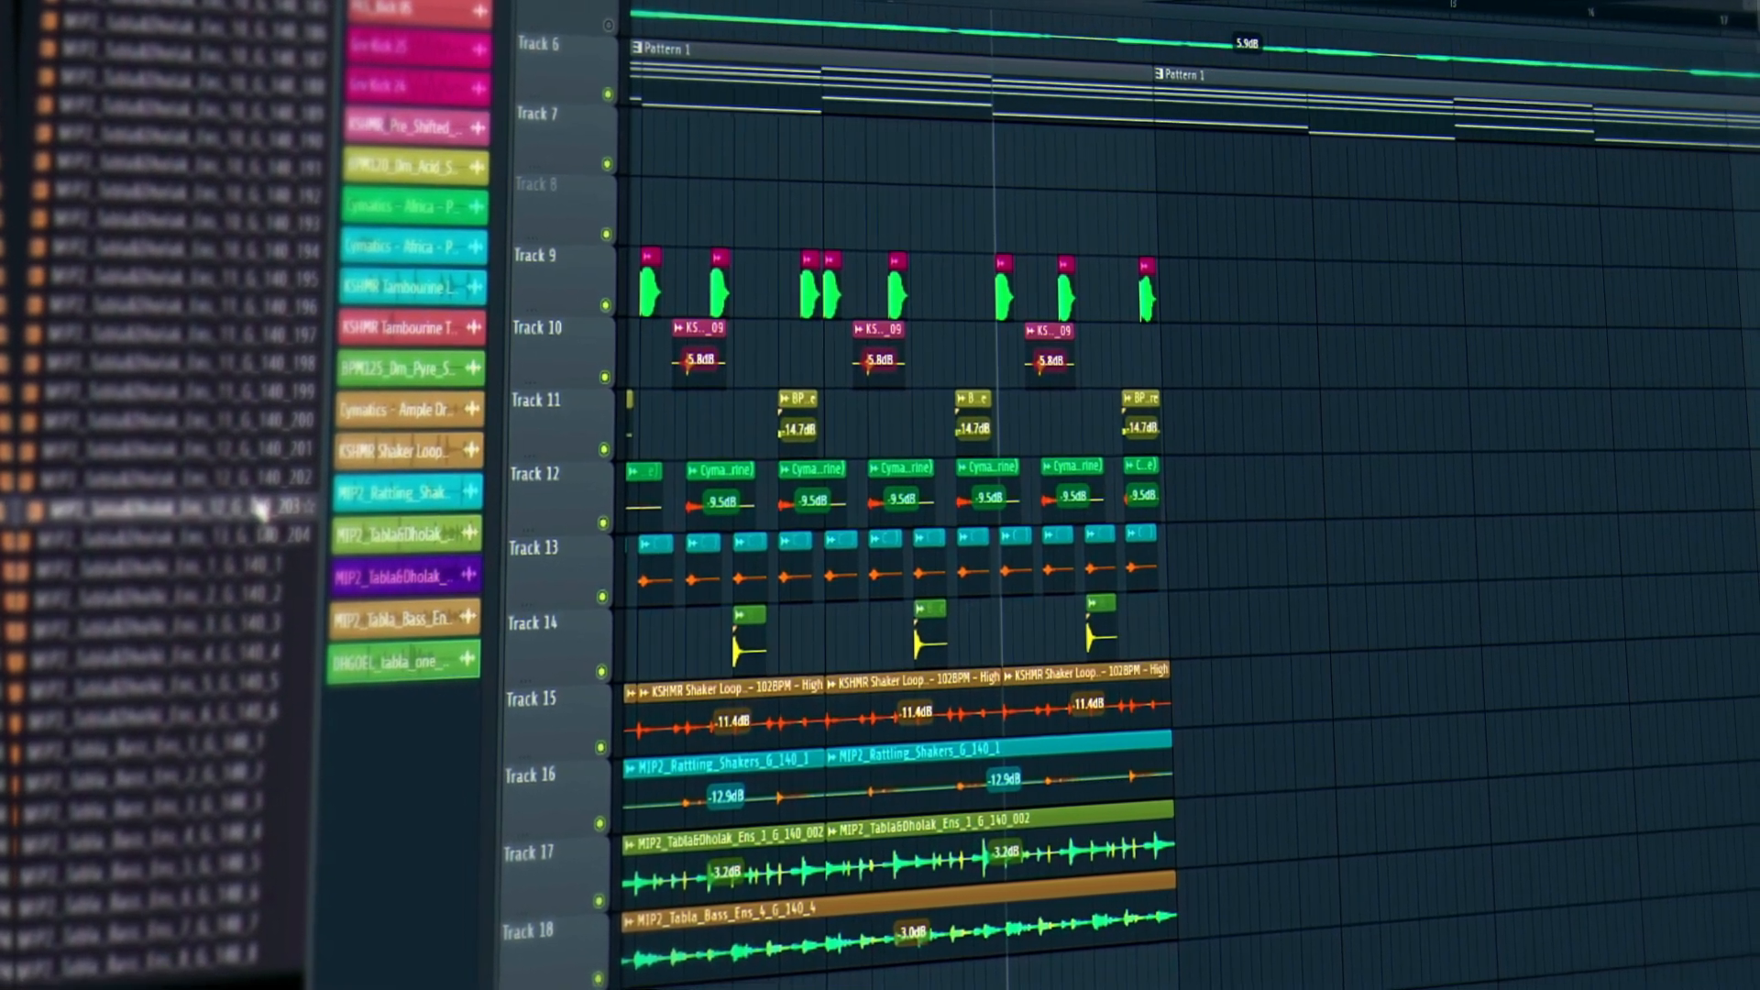
Scroll the Browser up to the KSHMR Tabla Loop files and zoom the playlist out.
scroll(917, 495, "down", 5)
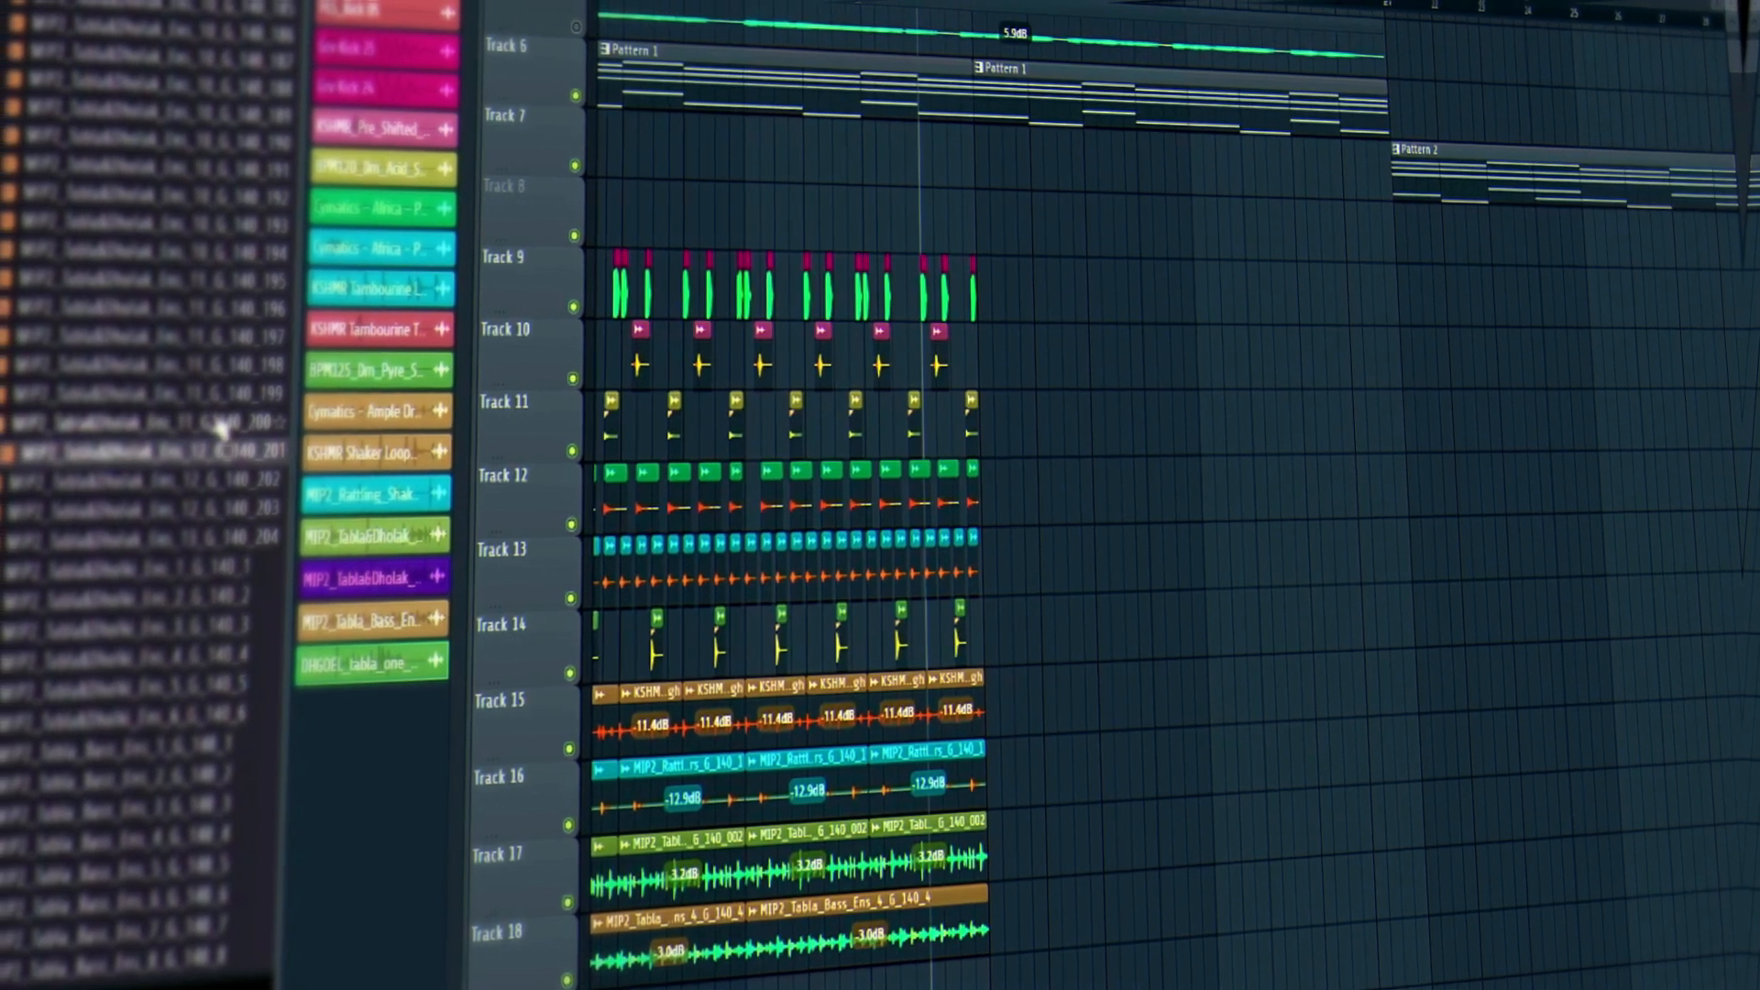
scroll(974, 67, "left", 4)
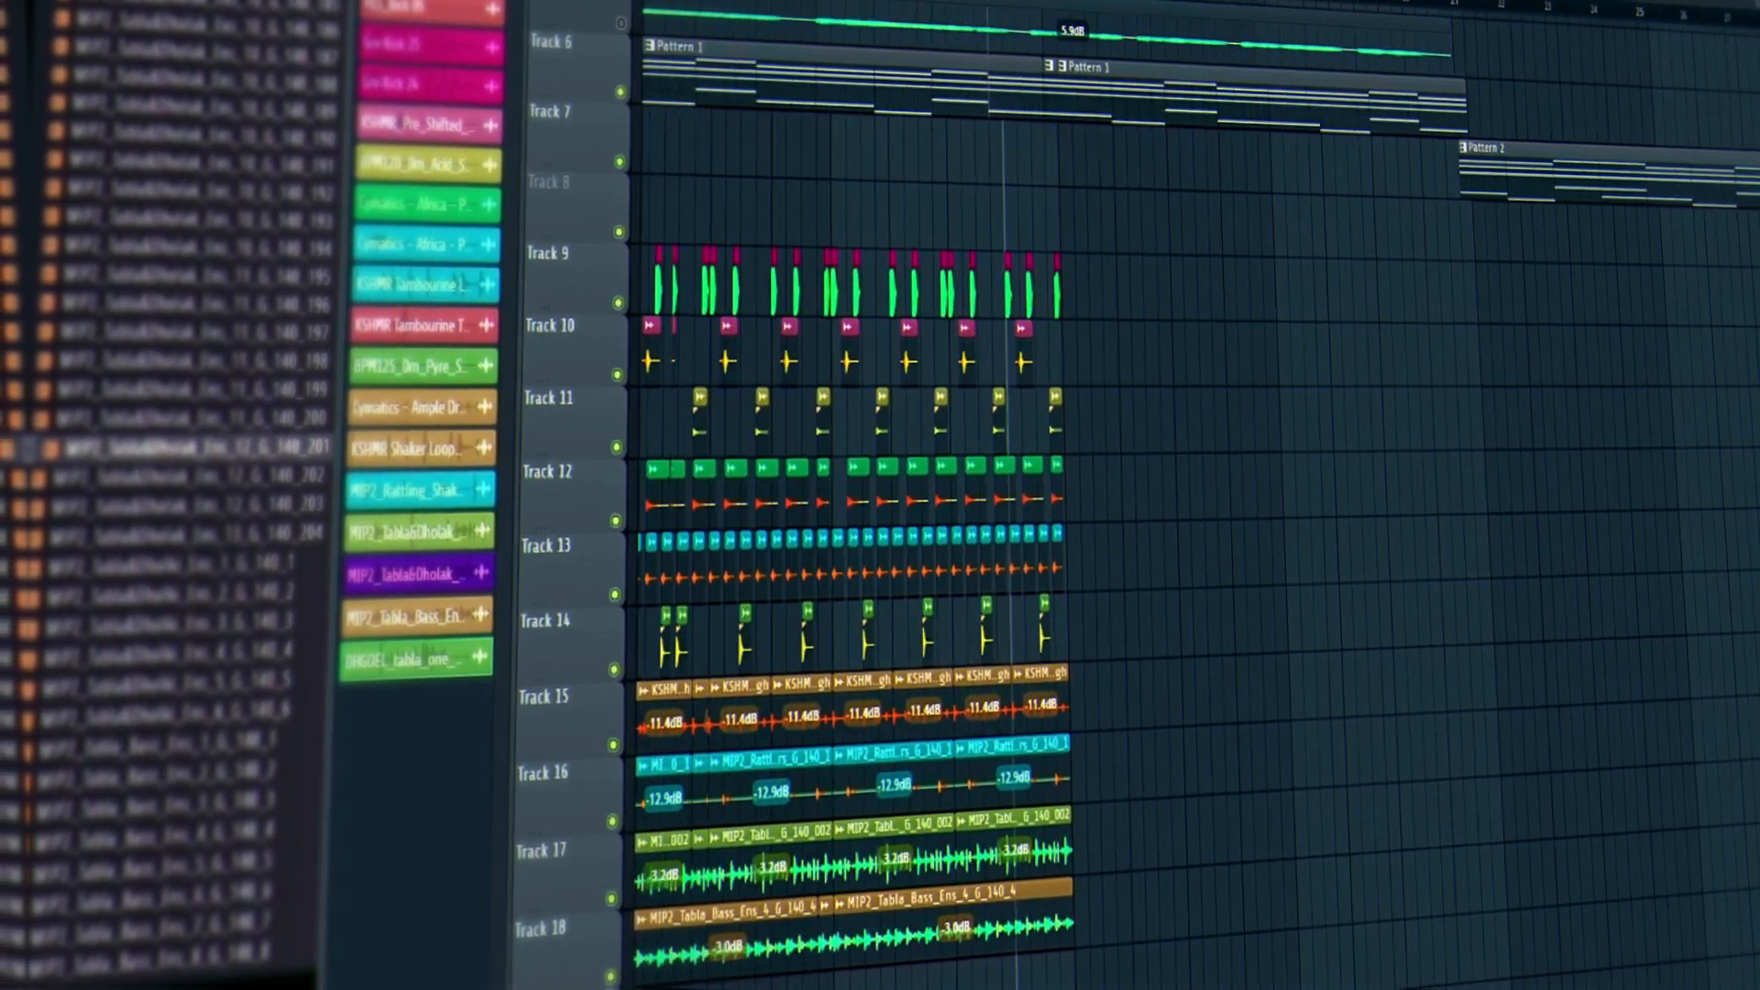
scroll(259, 272, "up", 10)
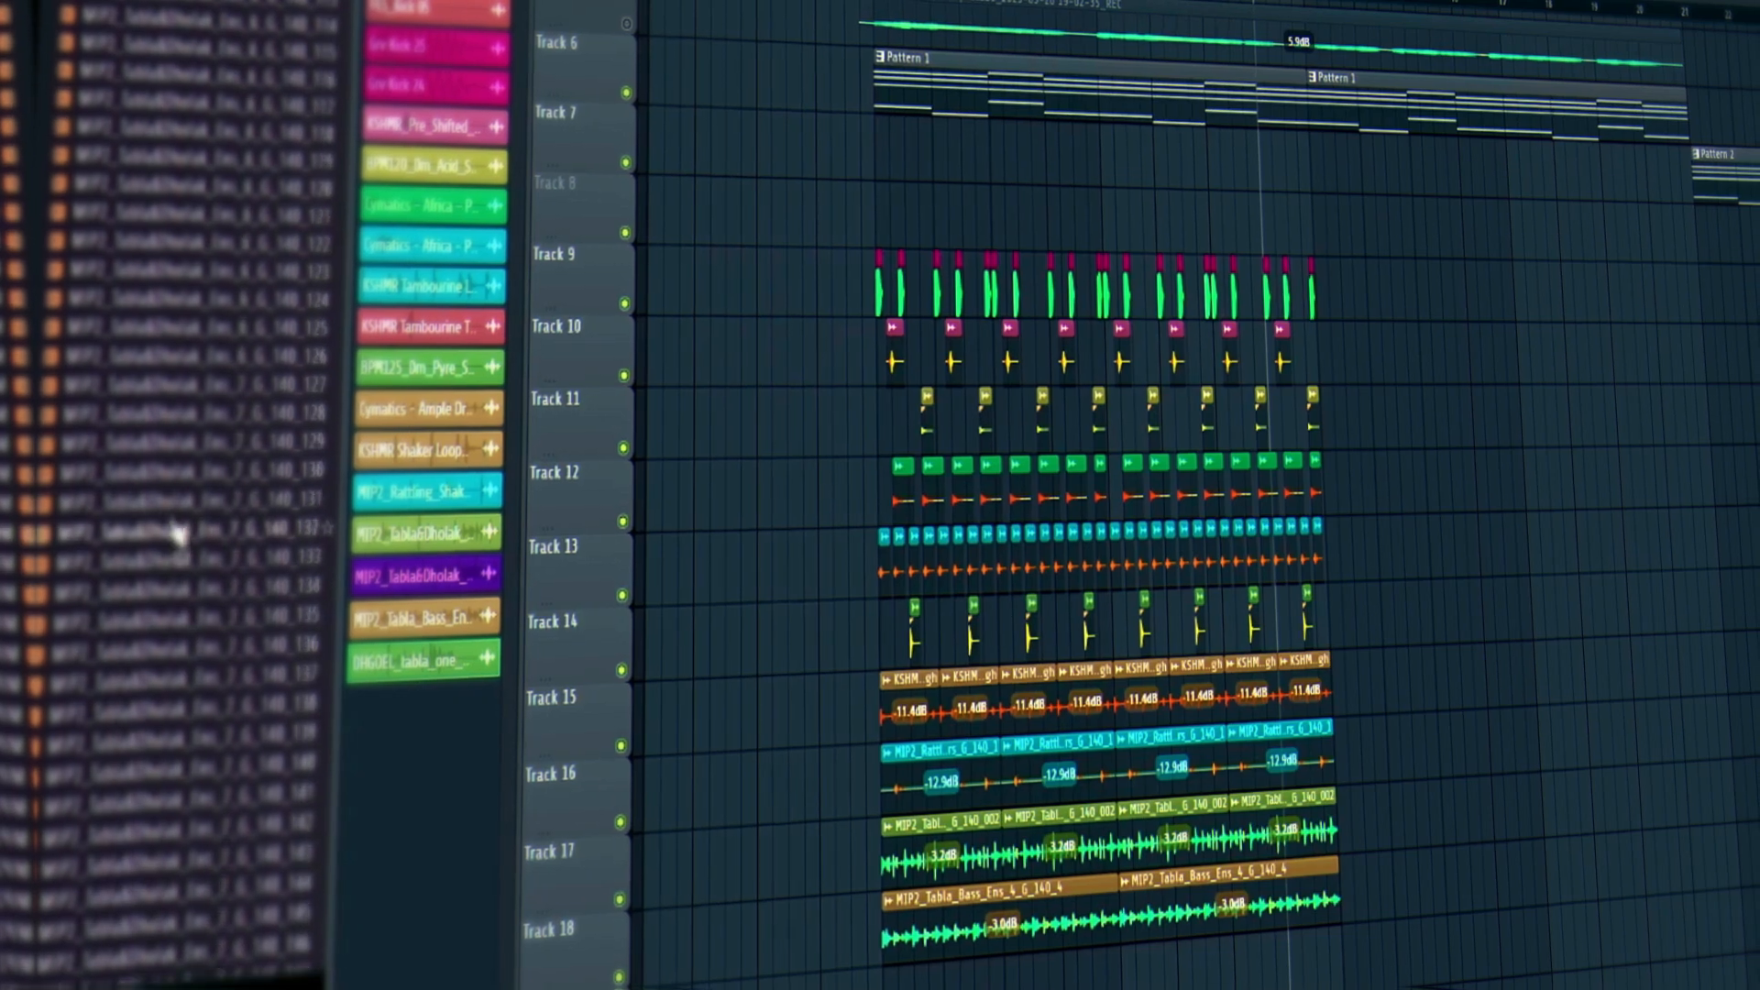
scroll(183, 495, "up", 10)
scroll(189, 464, "up", 5)
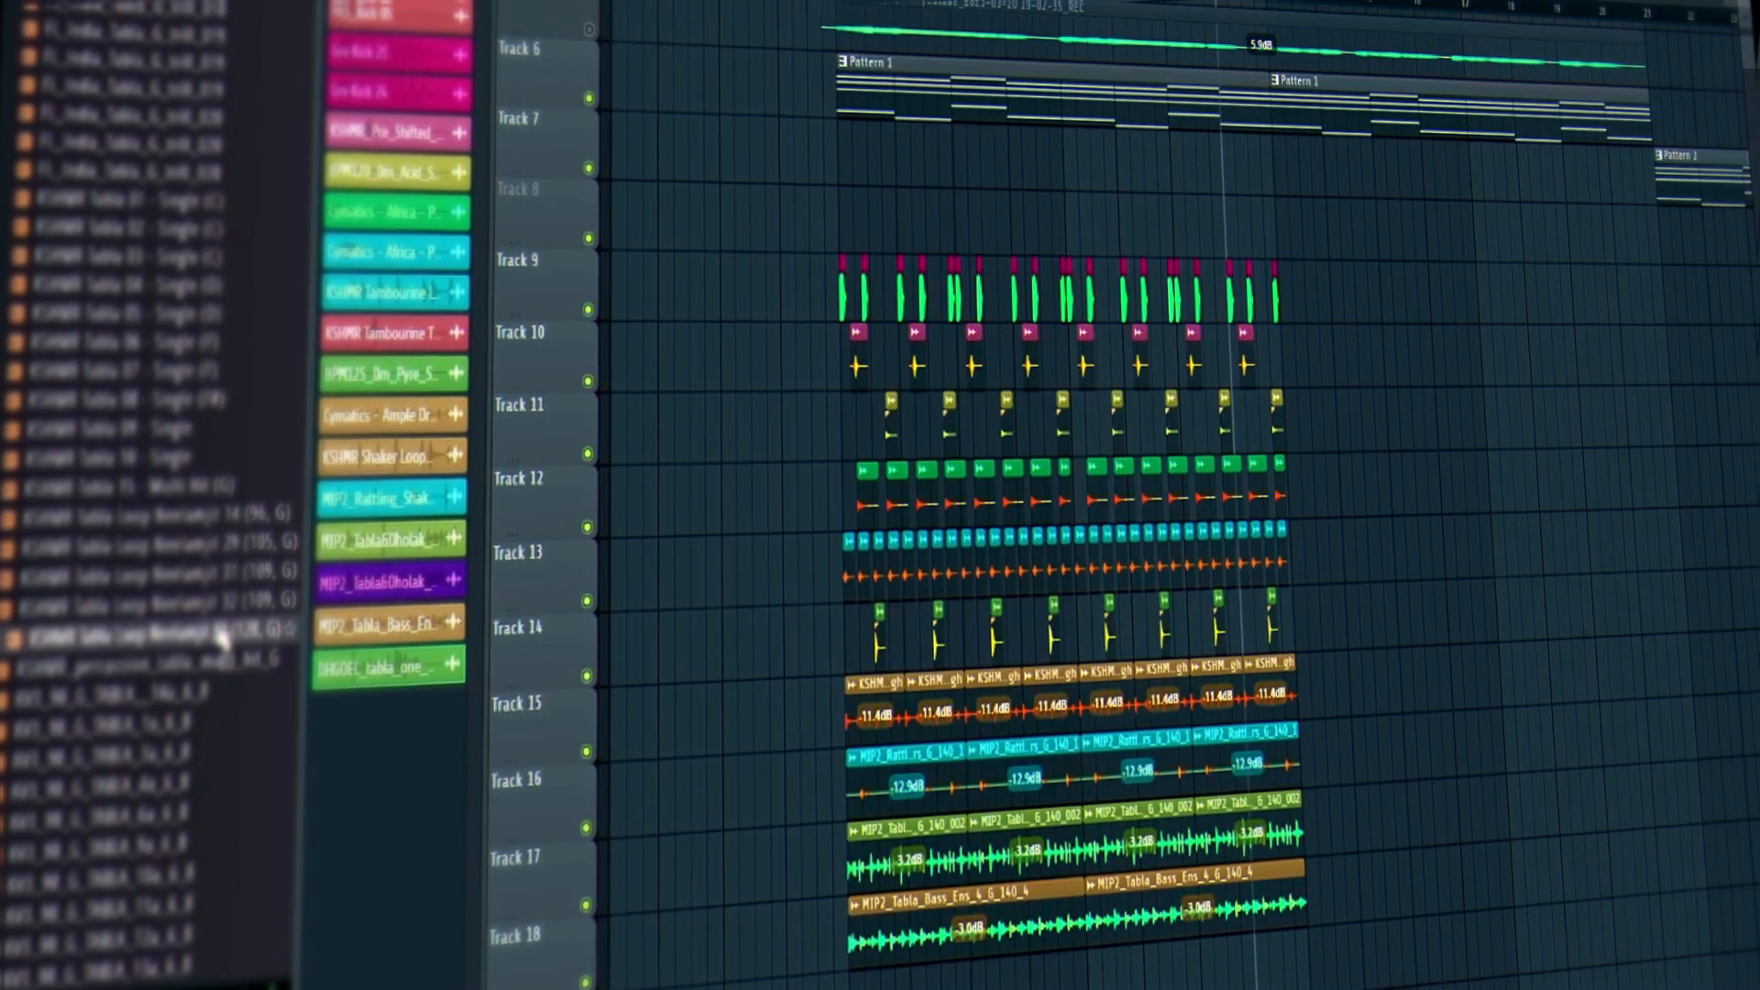
Place KSHMR Tabla Loop Neelamjit 40 on the bottom track, stretched to a bar with pitch reset.
left_click_drag(596, 766, 876, 986)
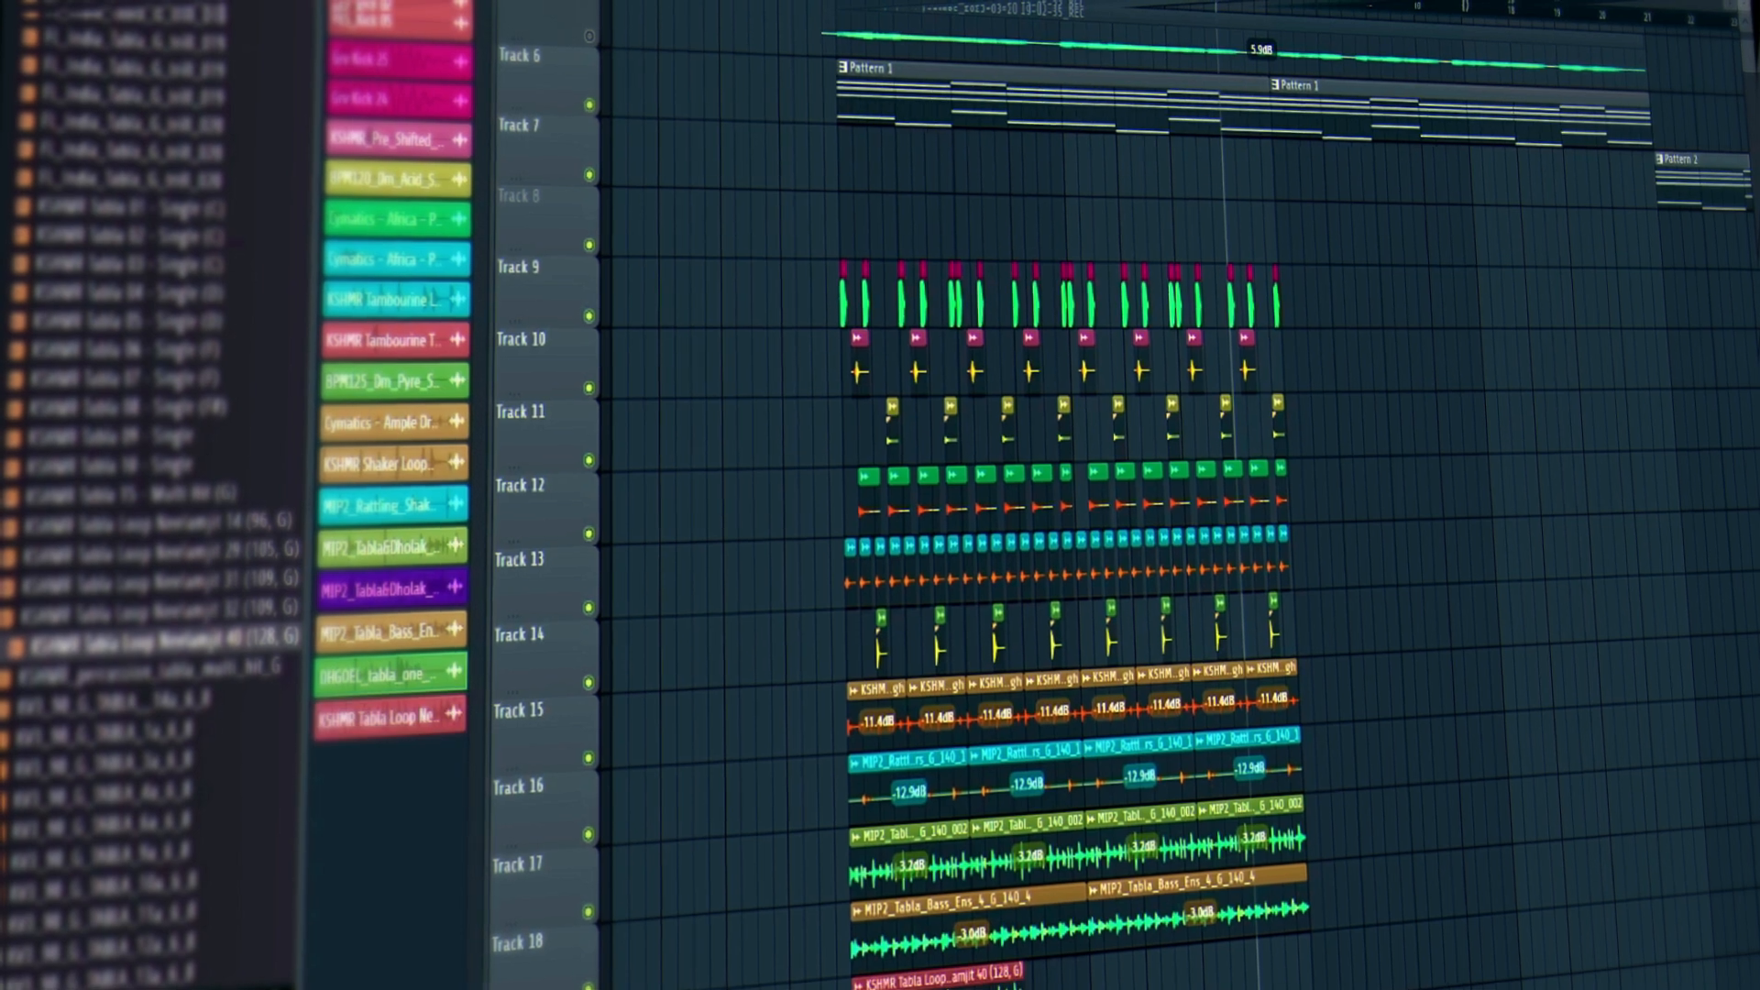
double_click(917, 982)
right_click(931, 378)
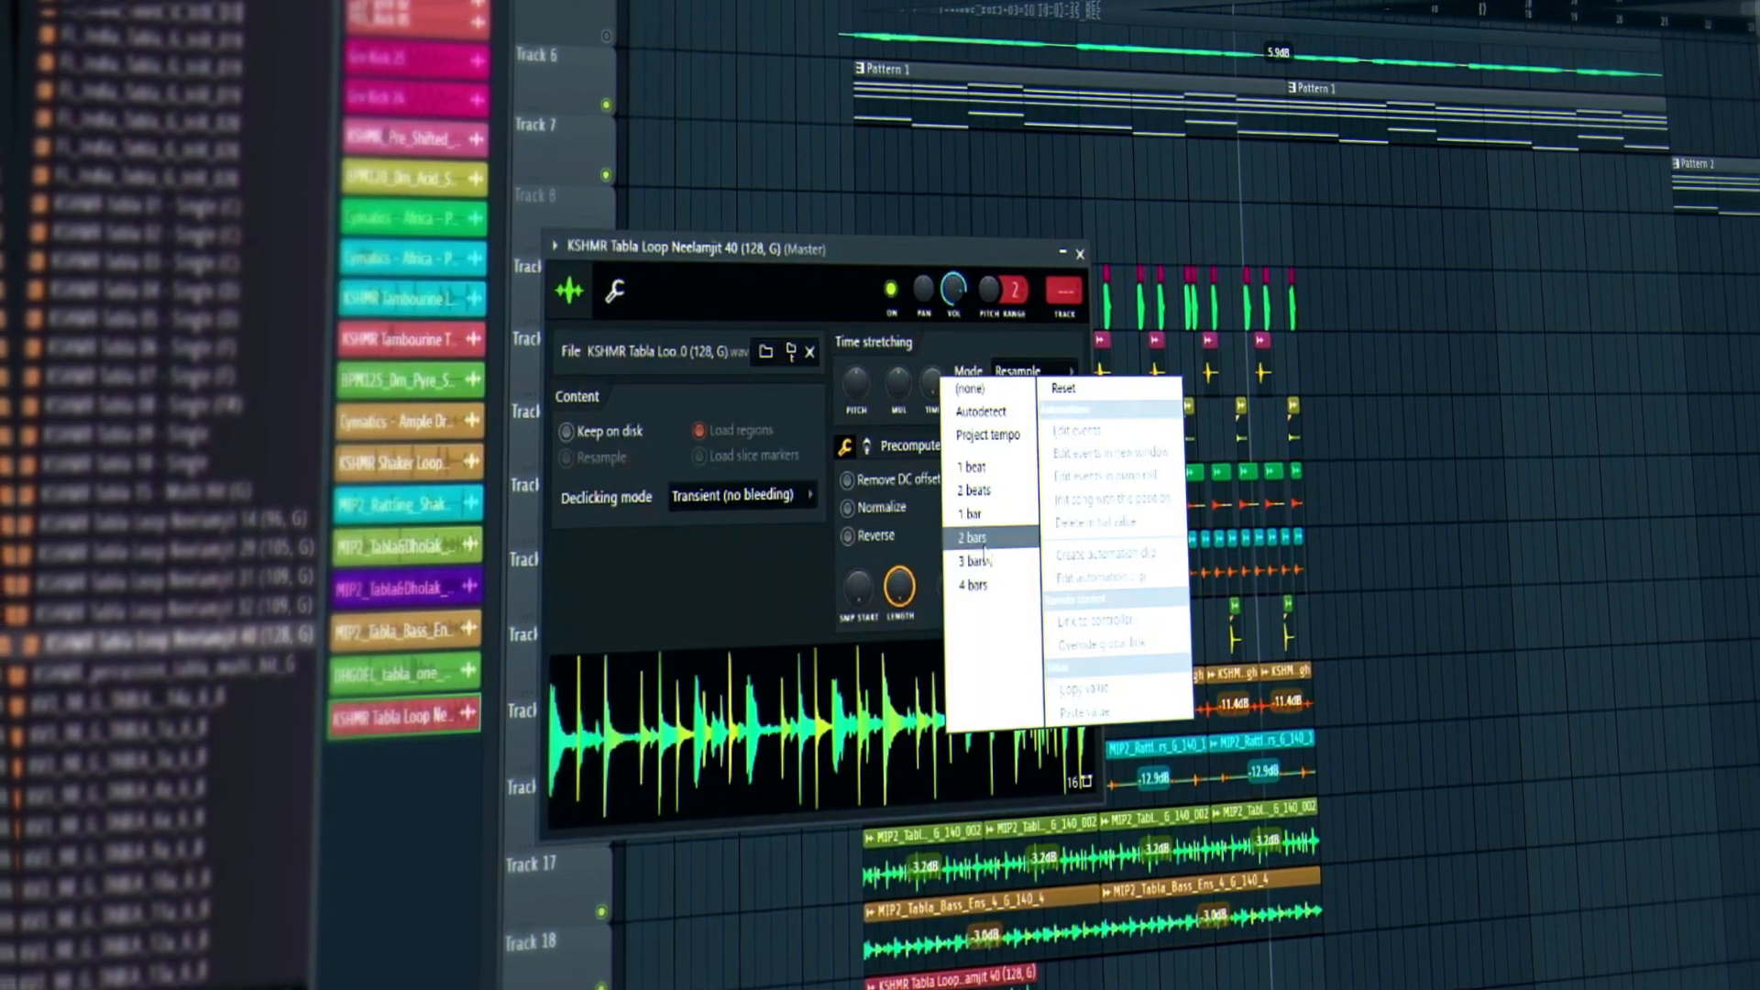
left_click(973, 588)
right_click(860, 381)
left_click(876, 408)
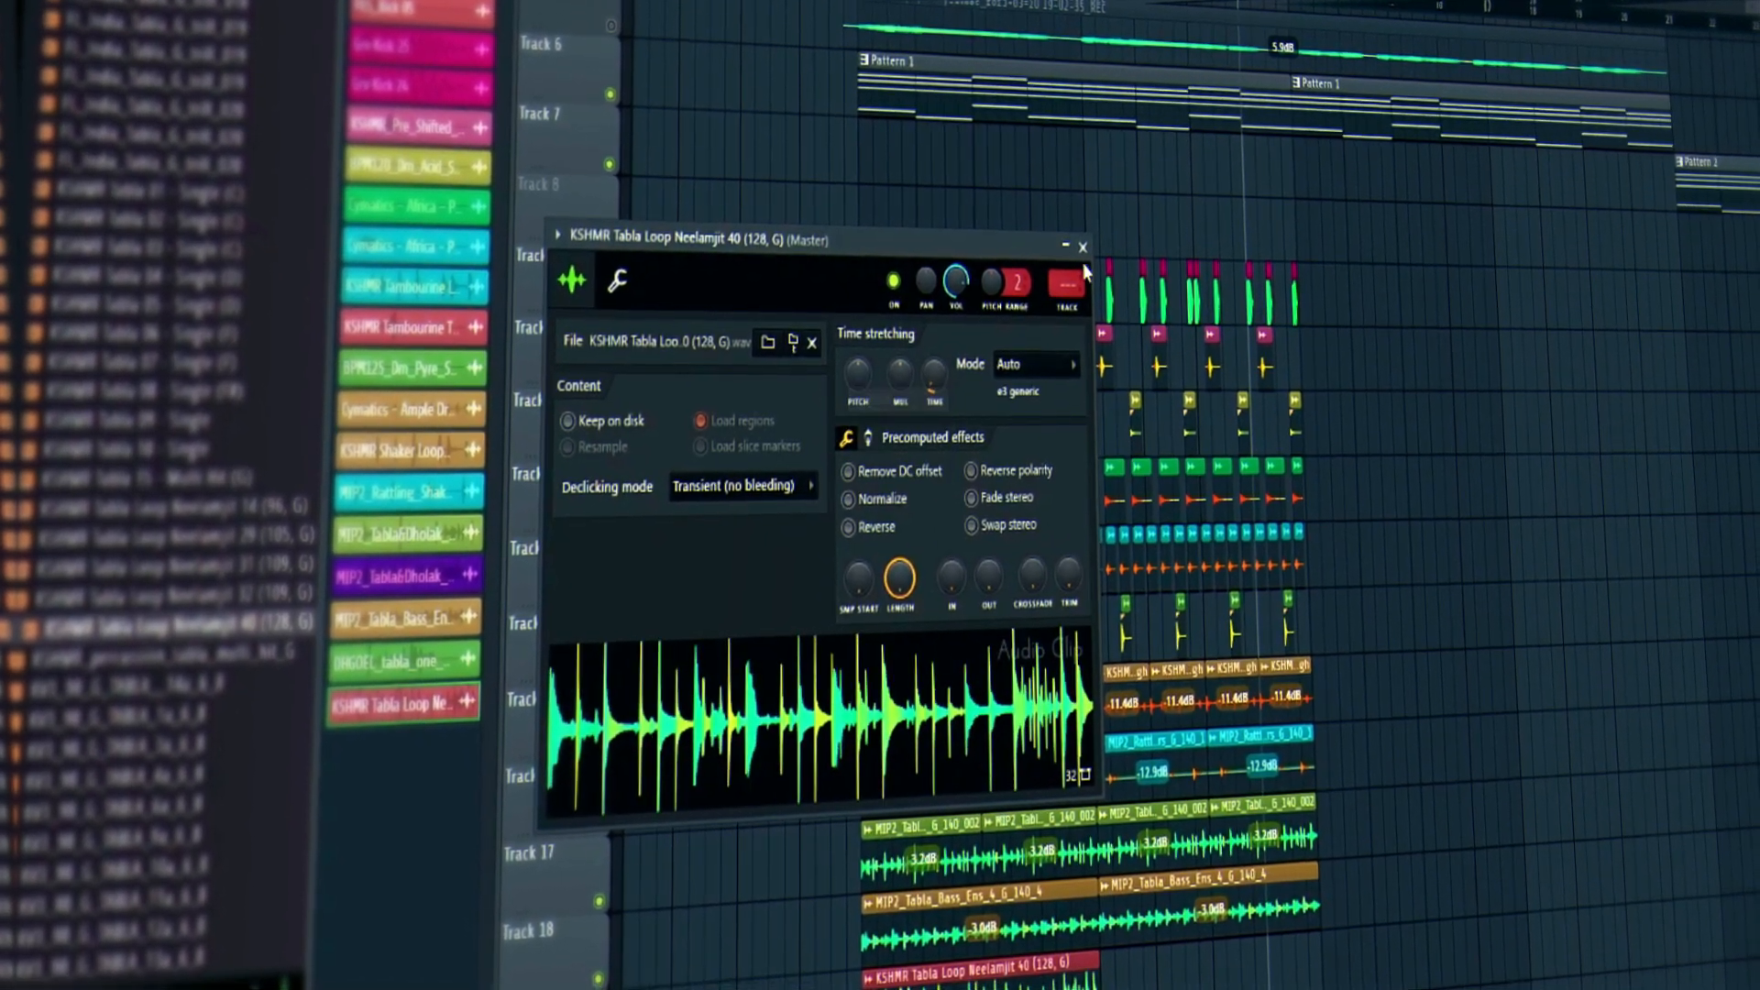
left_click(1086, 253)
Move the tabla loop into the second half and trim it to a short end piece.
left_click_drag(963, 977, 1201, 971)
left_click_drag(1064, 979, 1262, 983)
key("space")
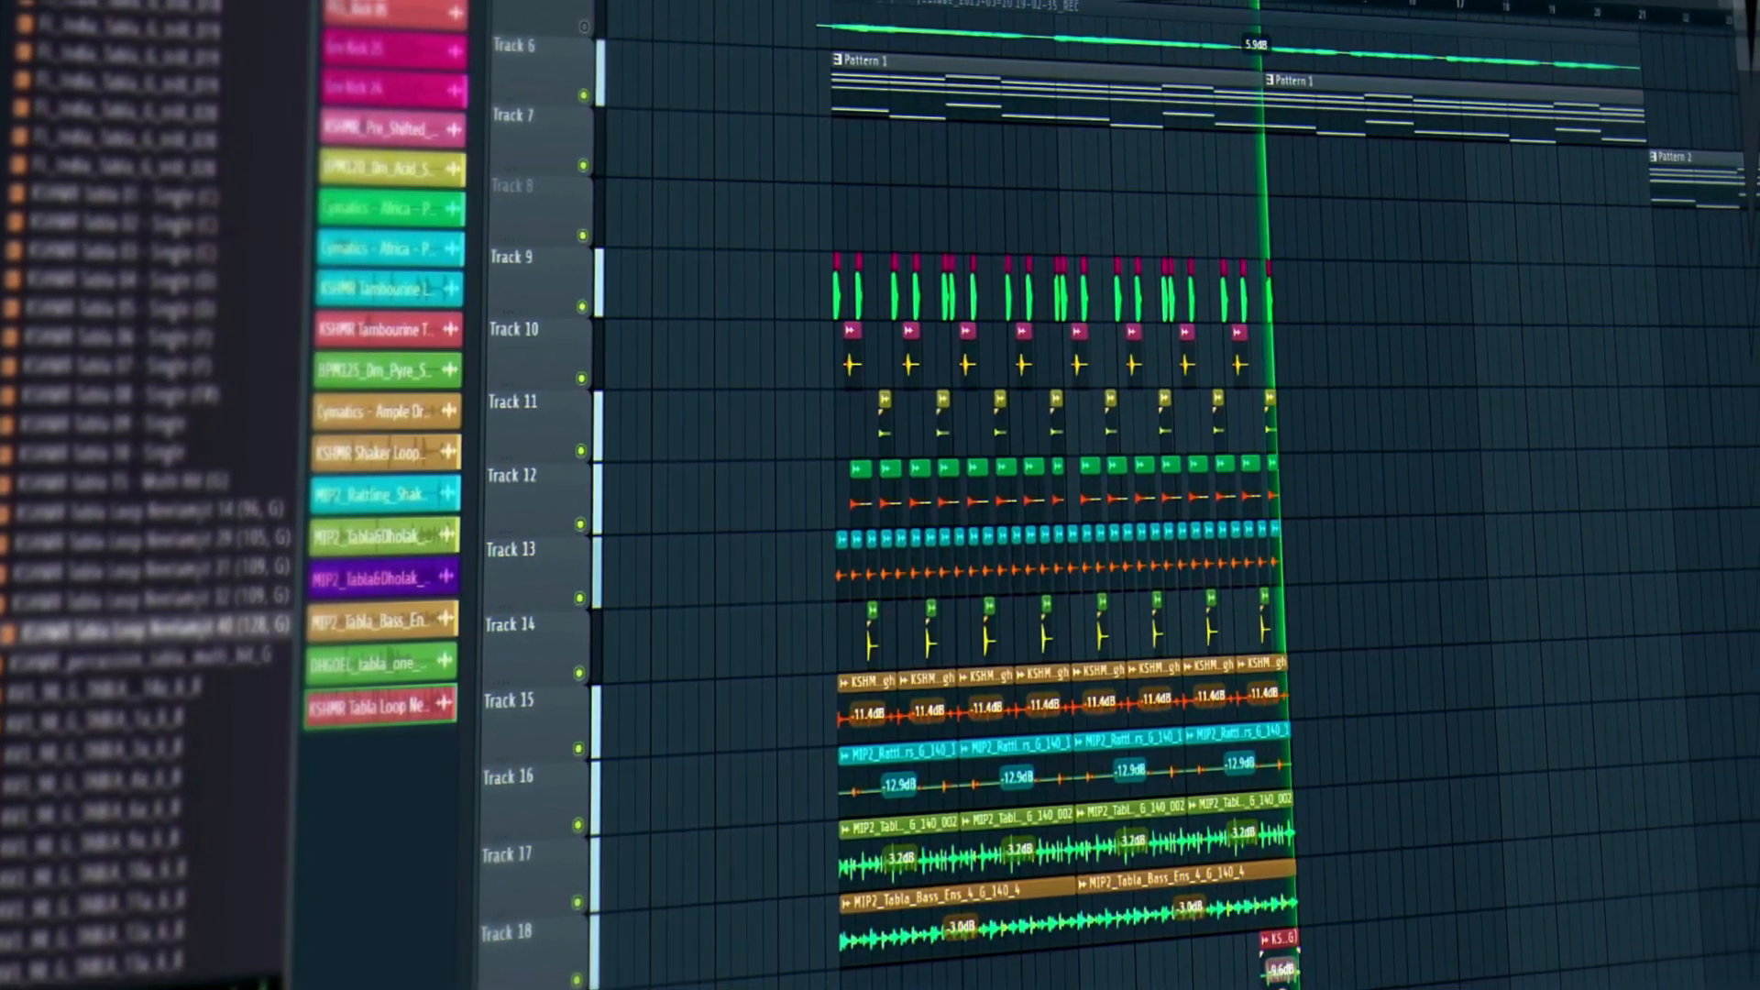
Zoom into the timeline and add an extra clip between Track 9's last two hits.
key("space")
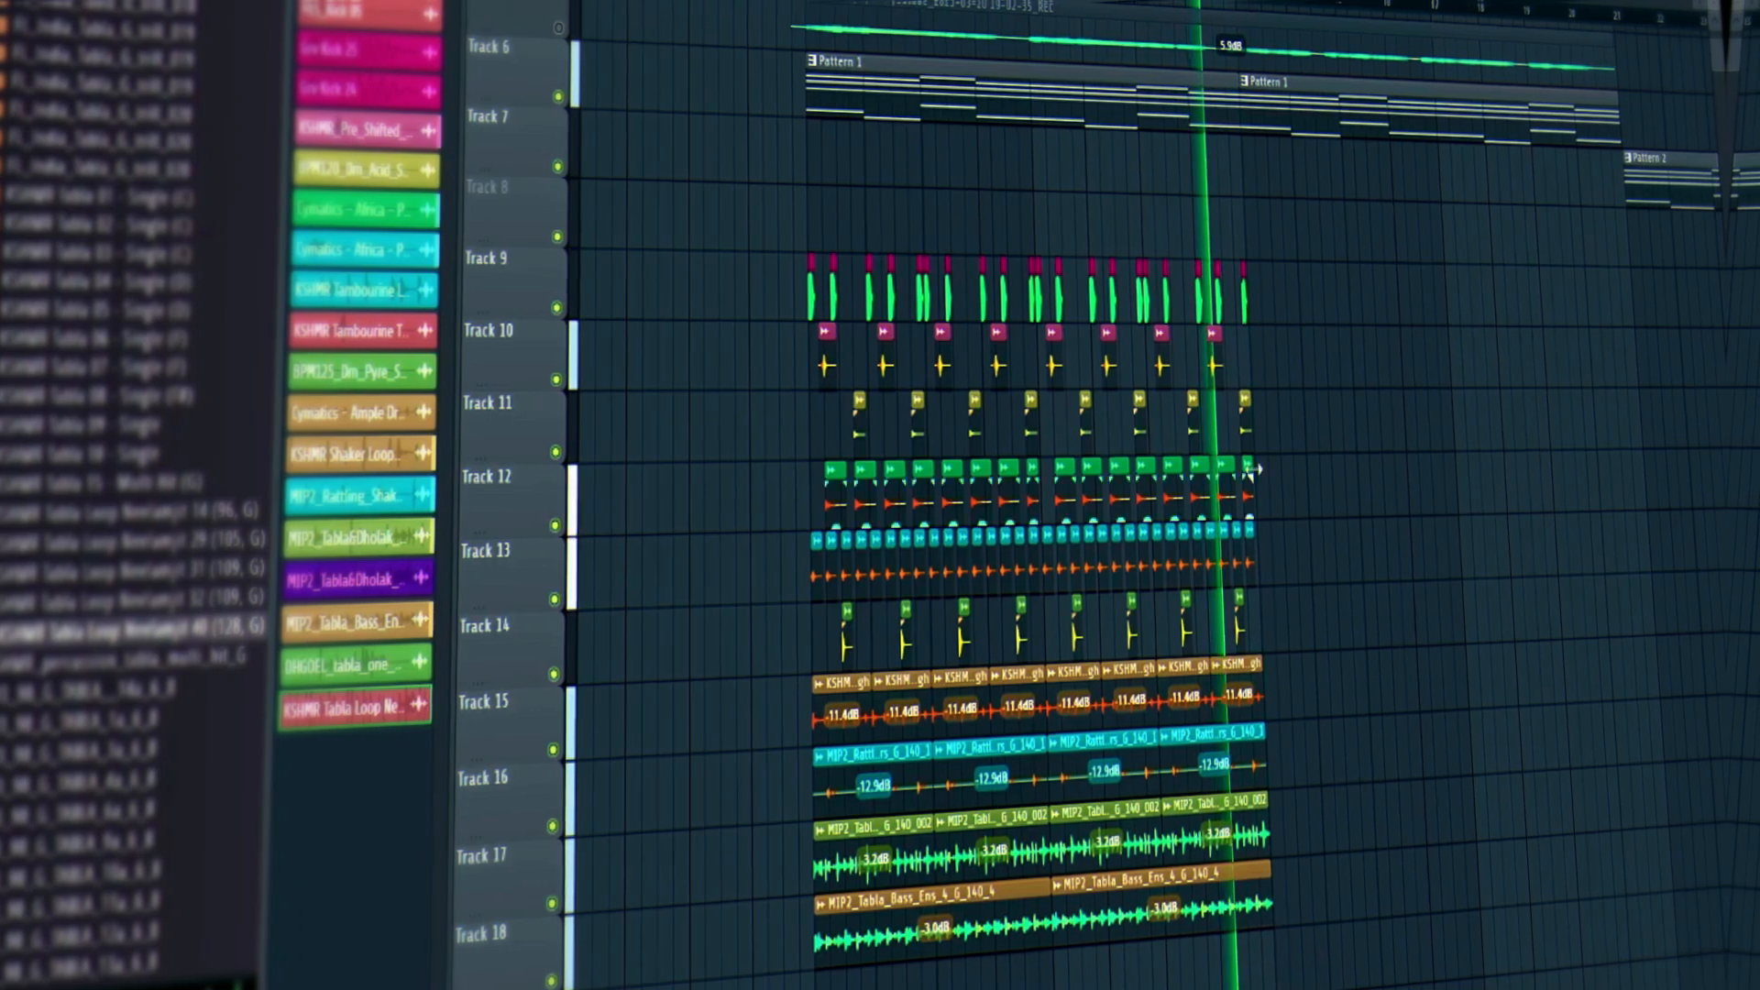
left_click_drag(1241, 13, 1243, 31)
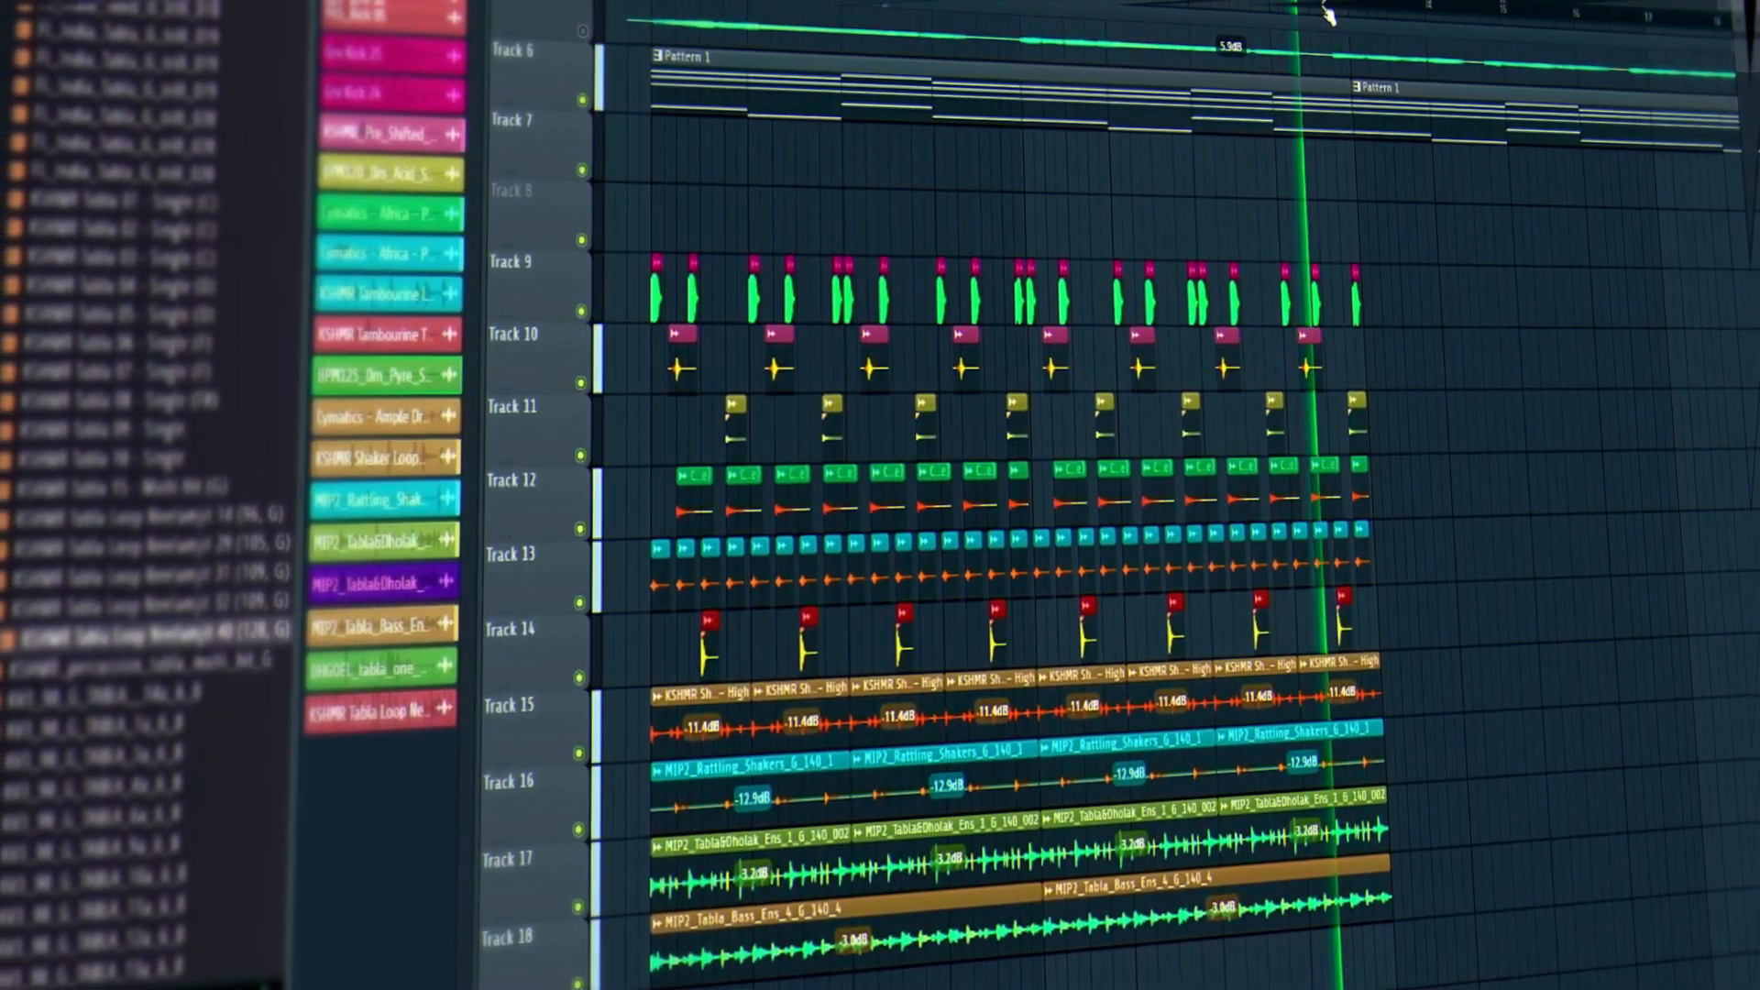
scroll(1330, 13, "up", 6)
key("space")
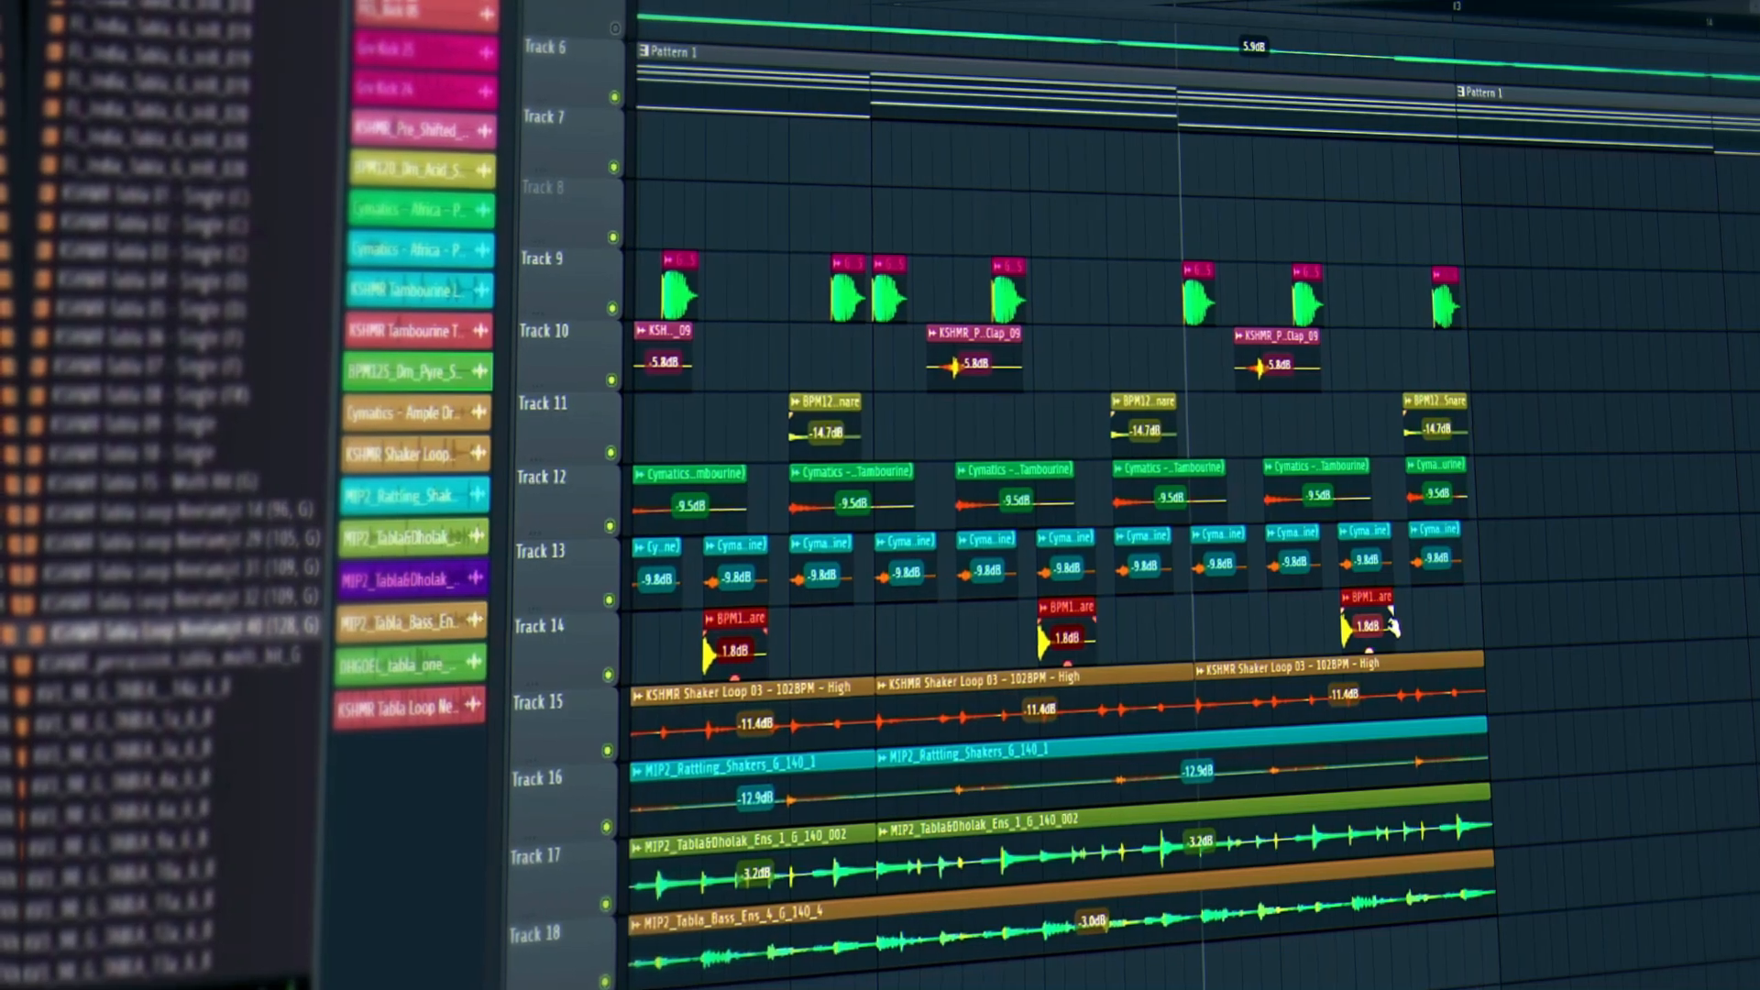
left_click(1389, 295)
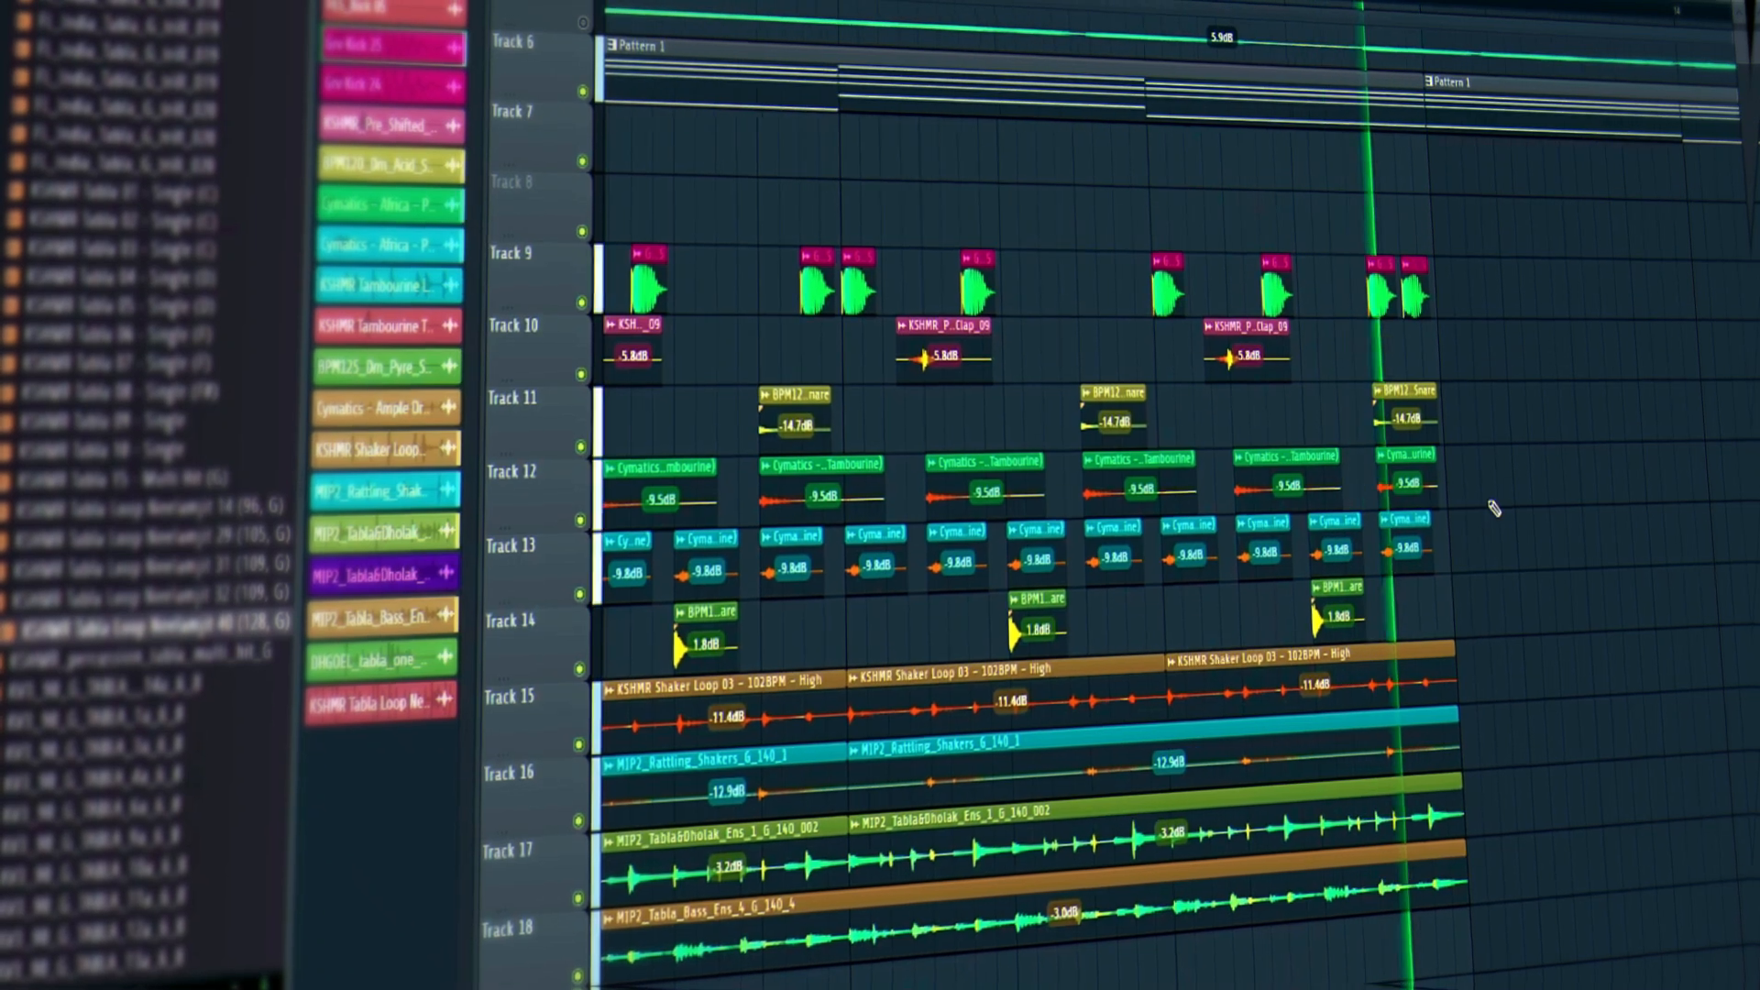
key("space")
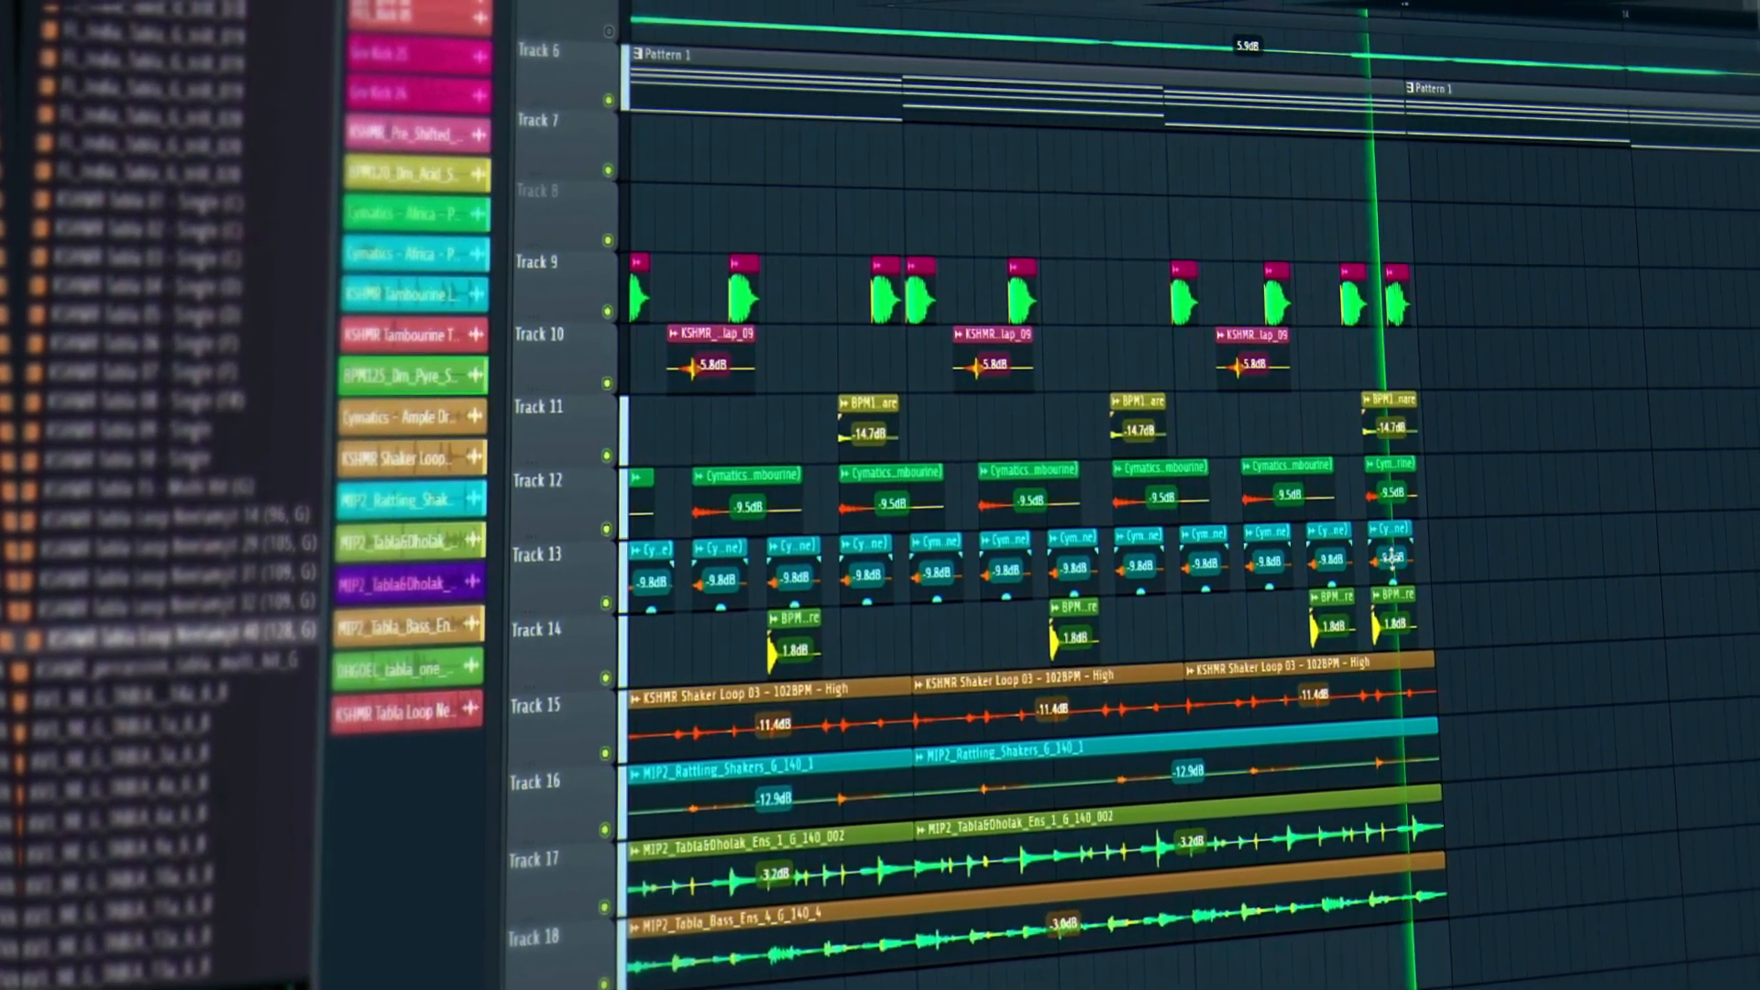
Solo Track 11, select its eight clips and audition them alone.
right_click(603, 456)
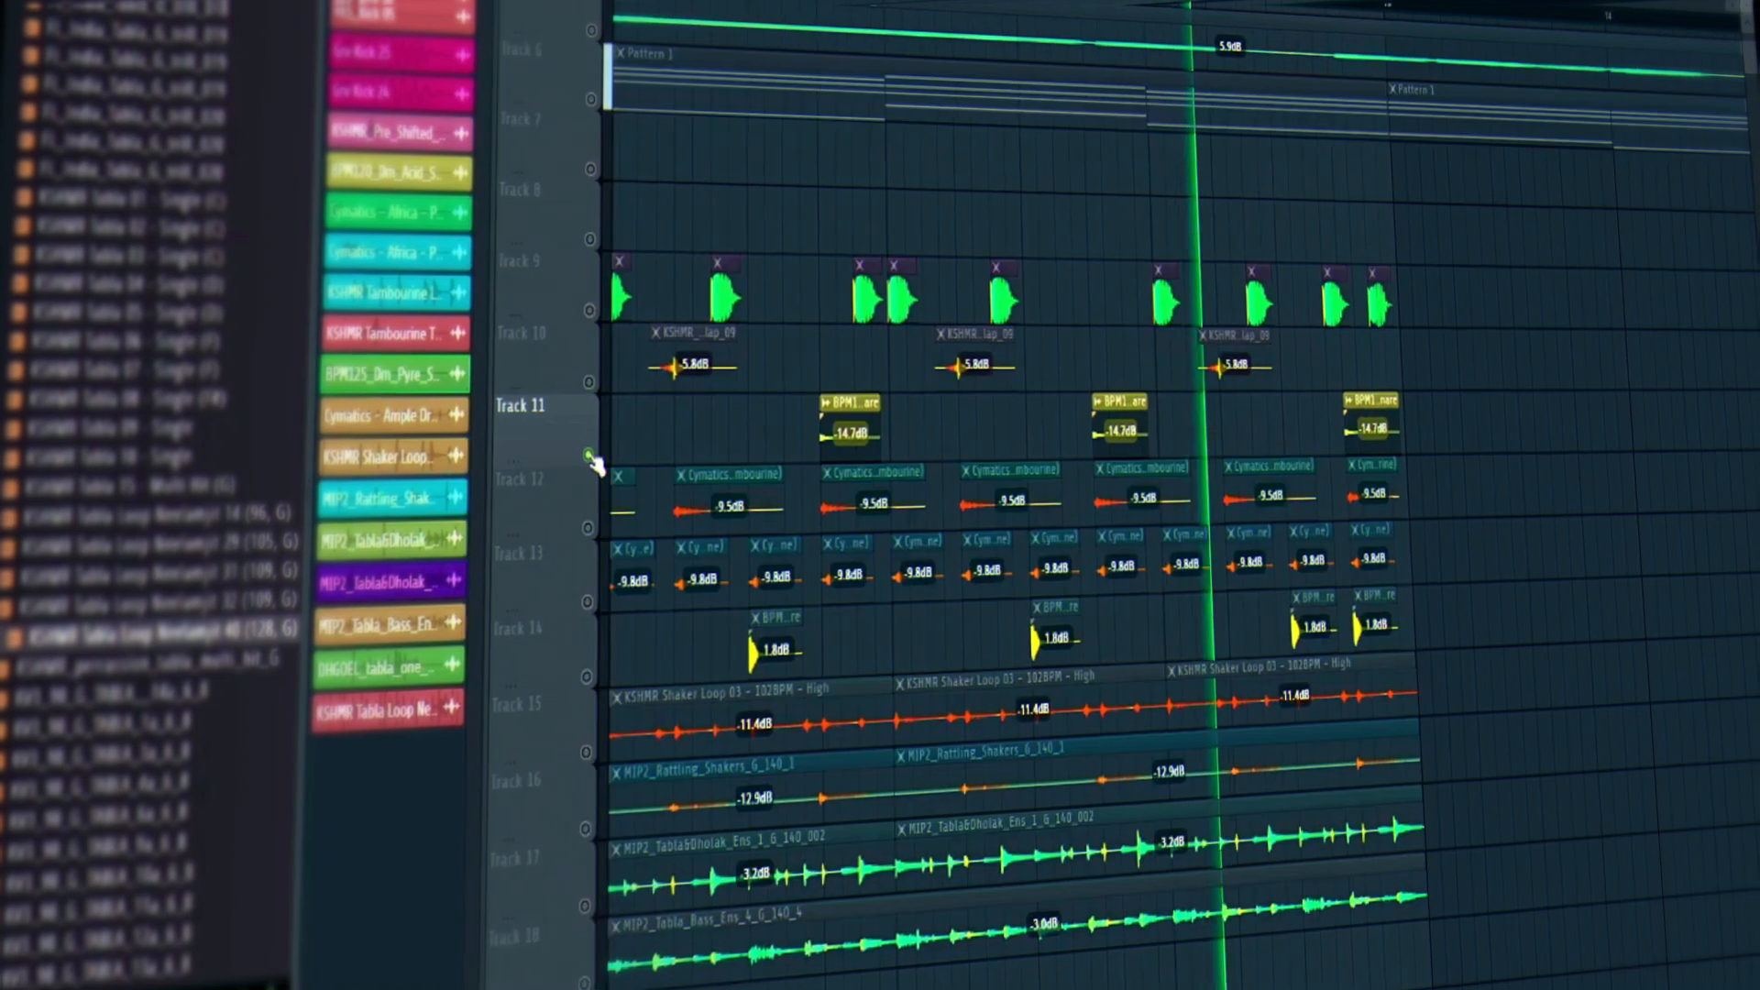
scroll(1381, 19, "down", 5)
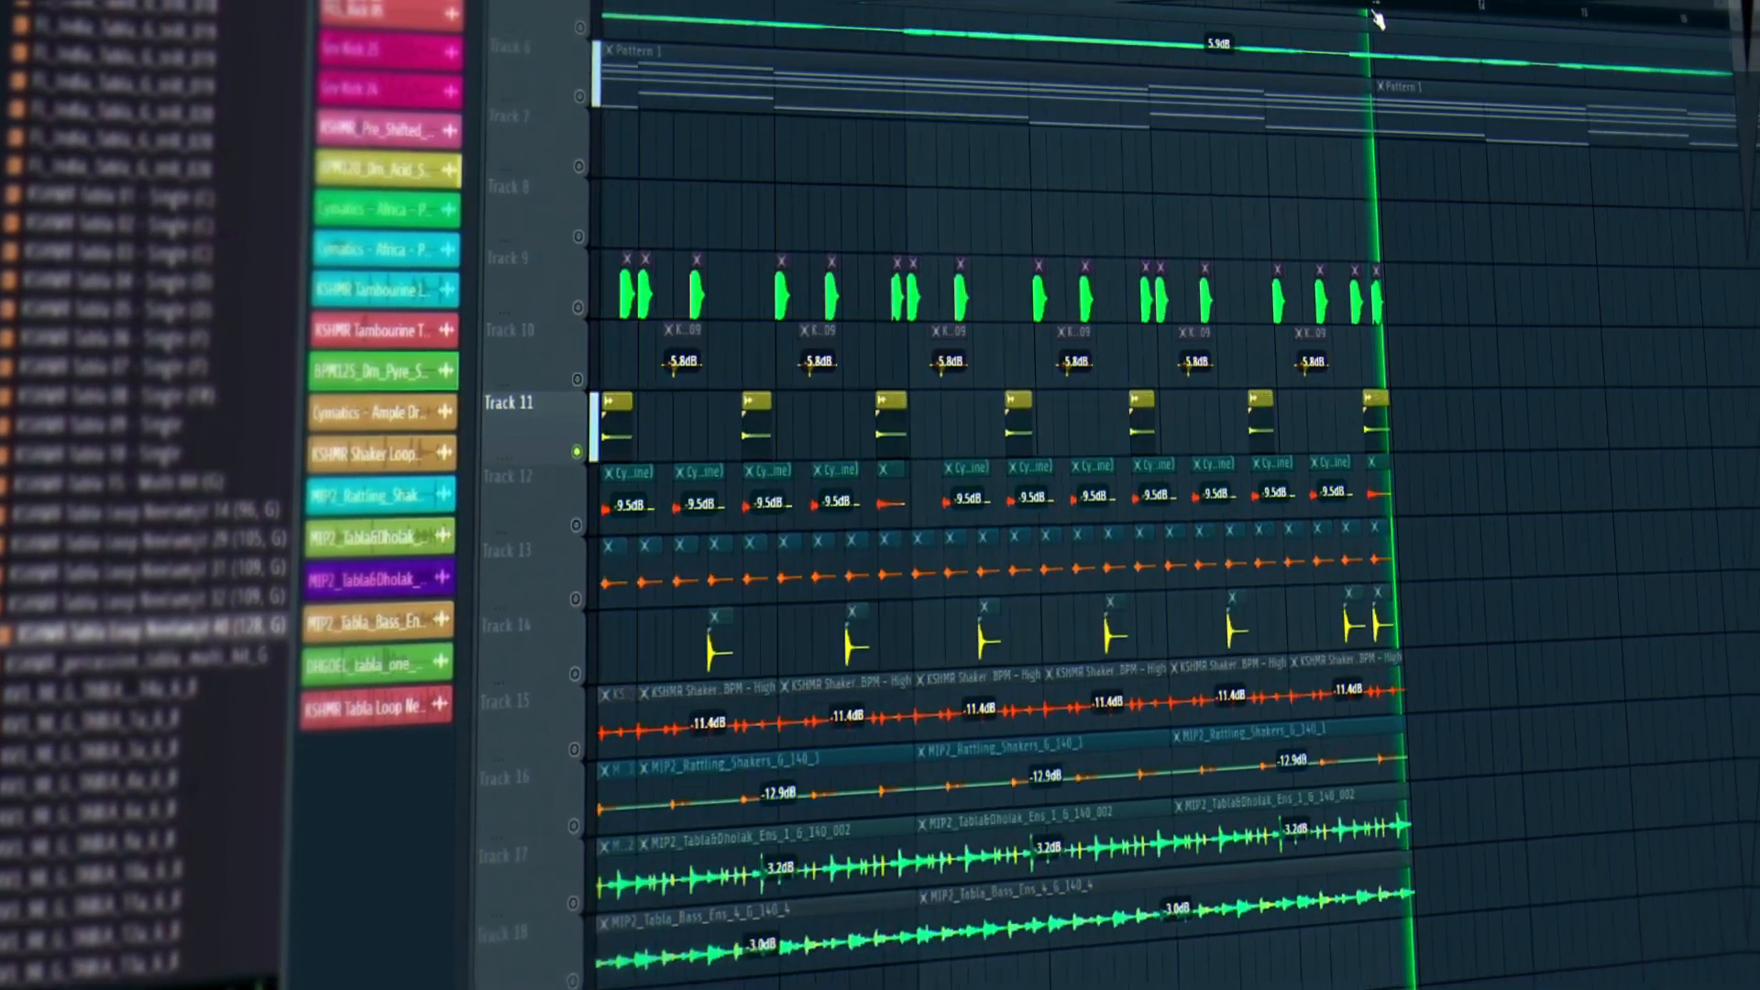
key("space")
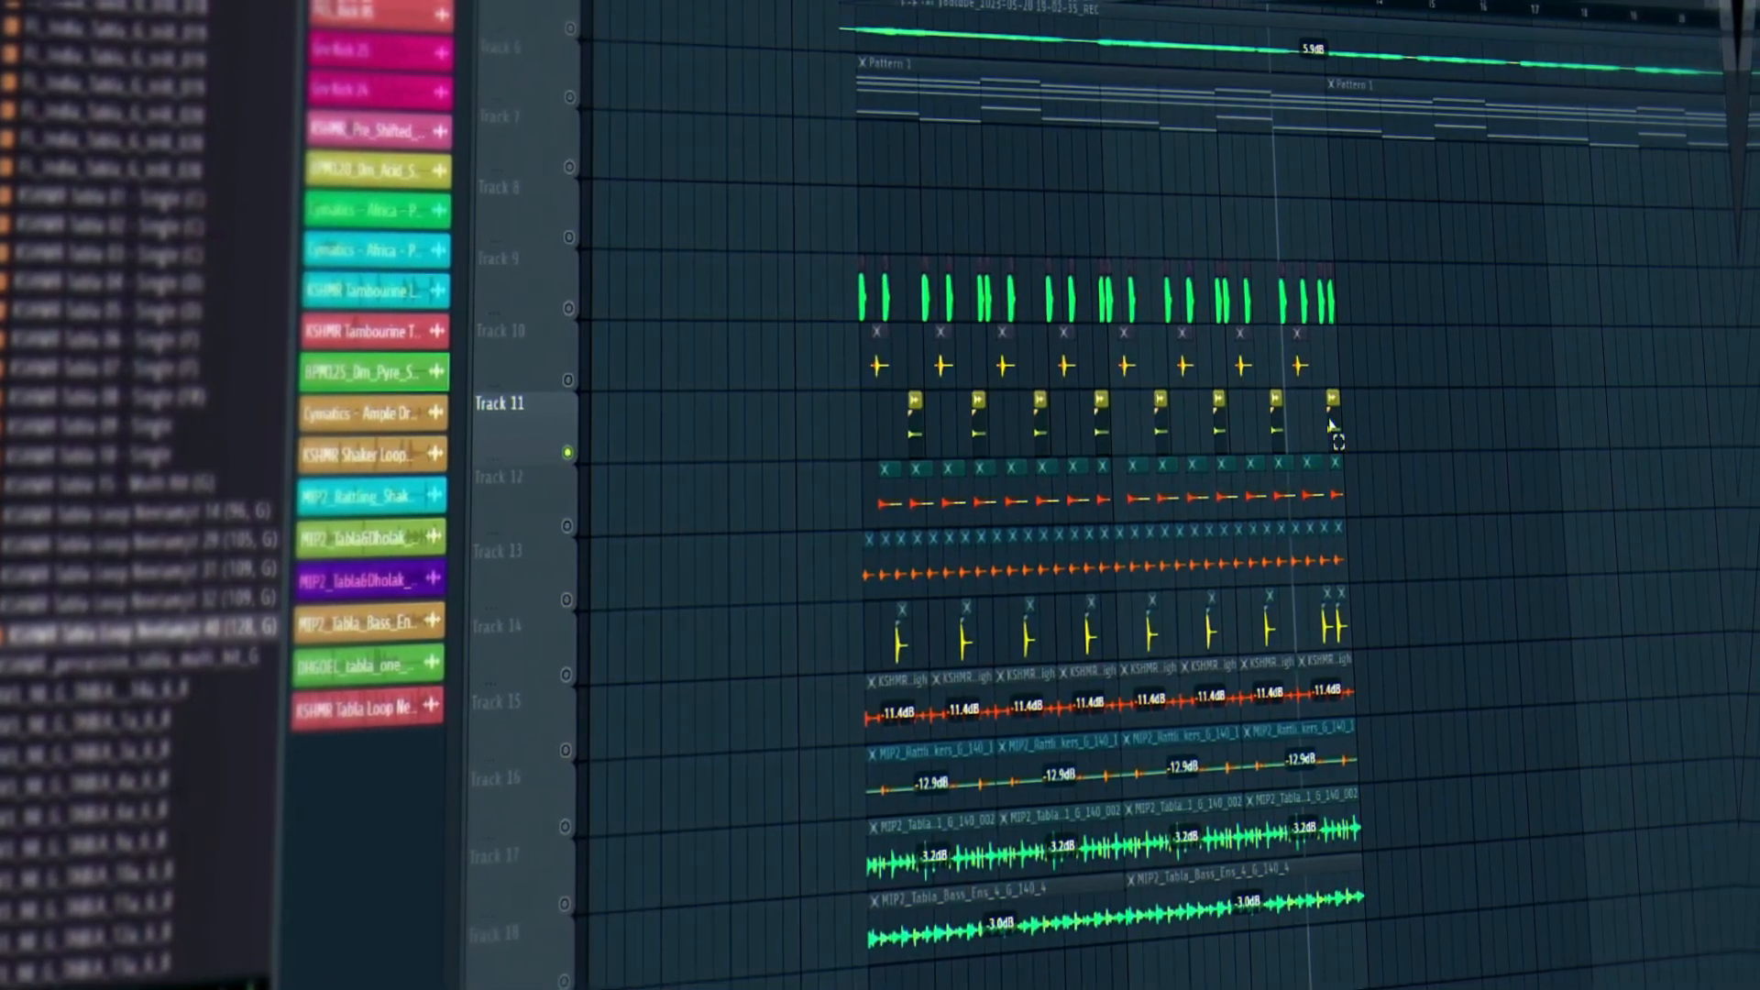
left_click_drag(1338, 431, 880, 454)
key("space")
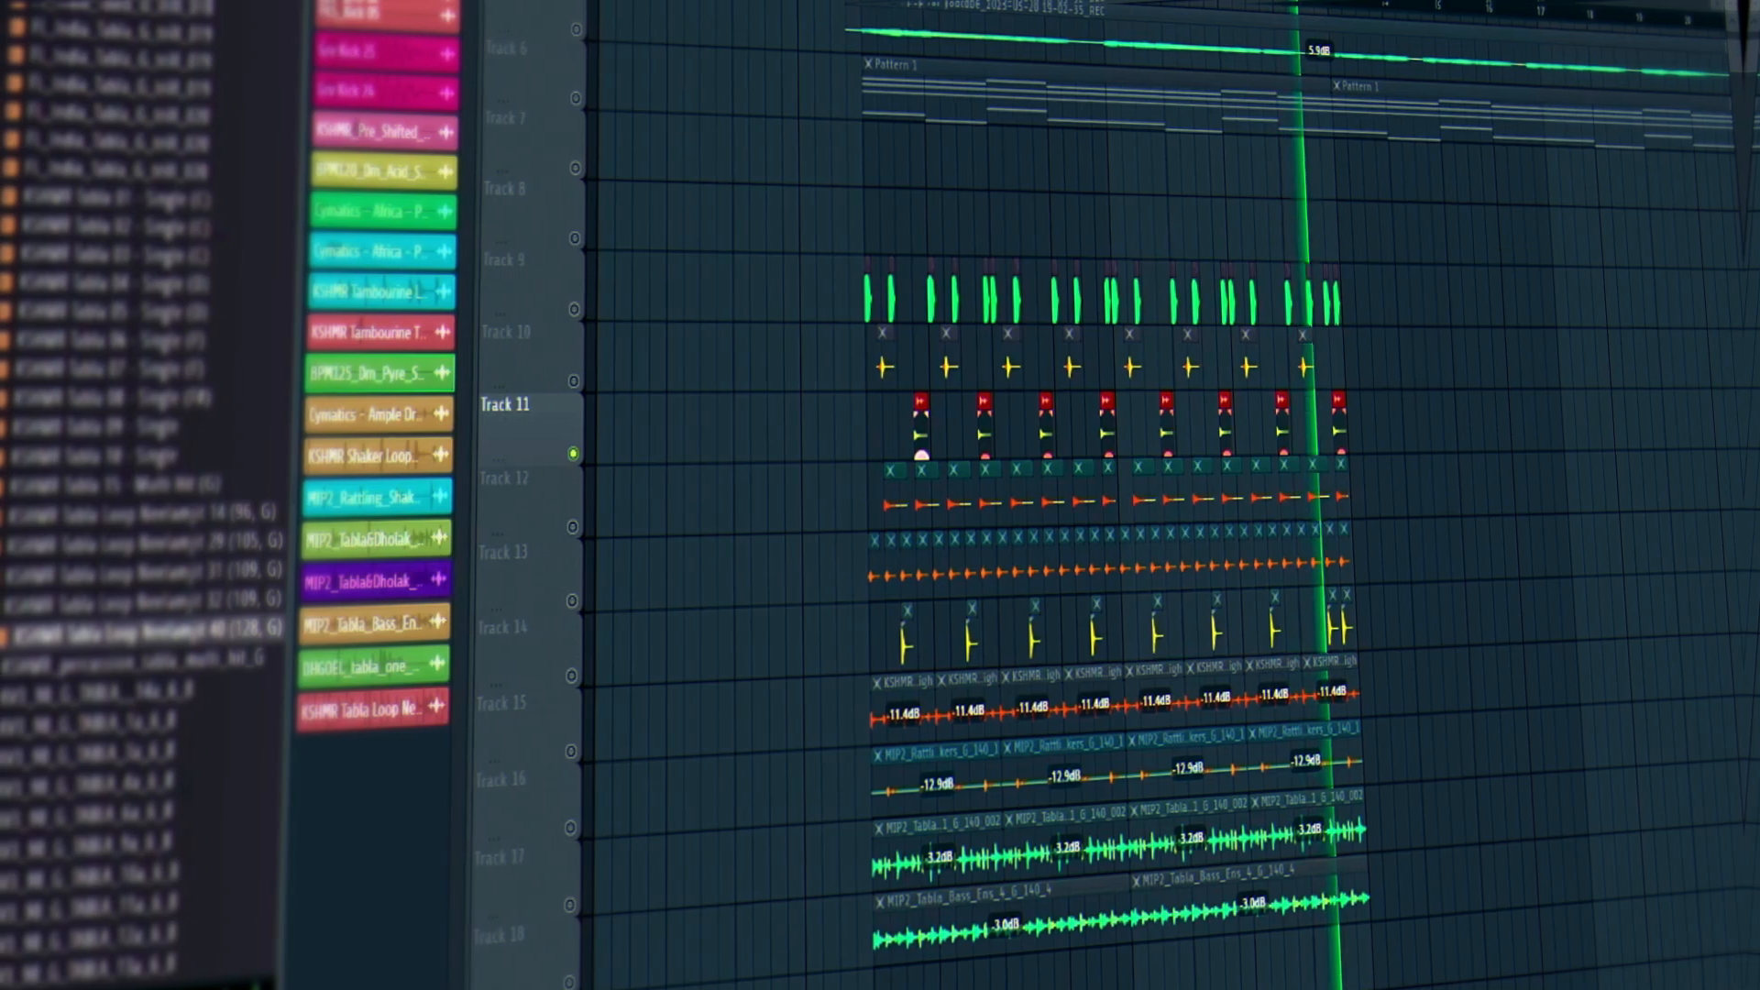
key("space")
Unmute all tracks and play the full arrangement from the clips' start.
left_click(580, 382)
right_click(579, 382)
right_click(580, 382)
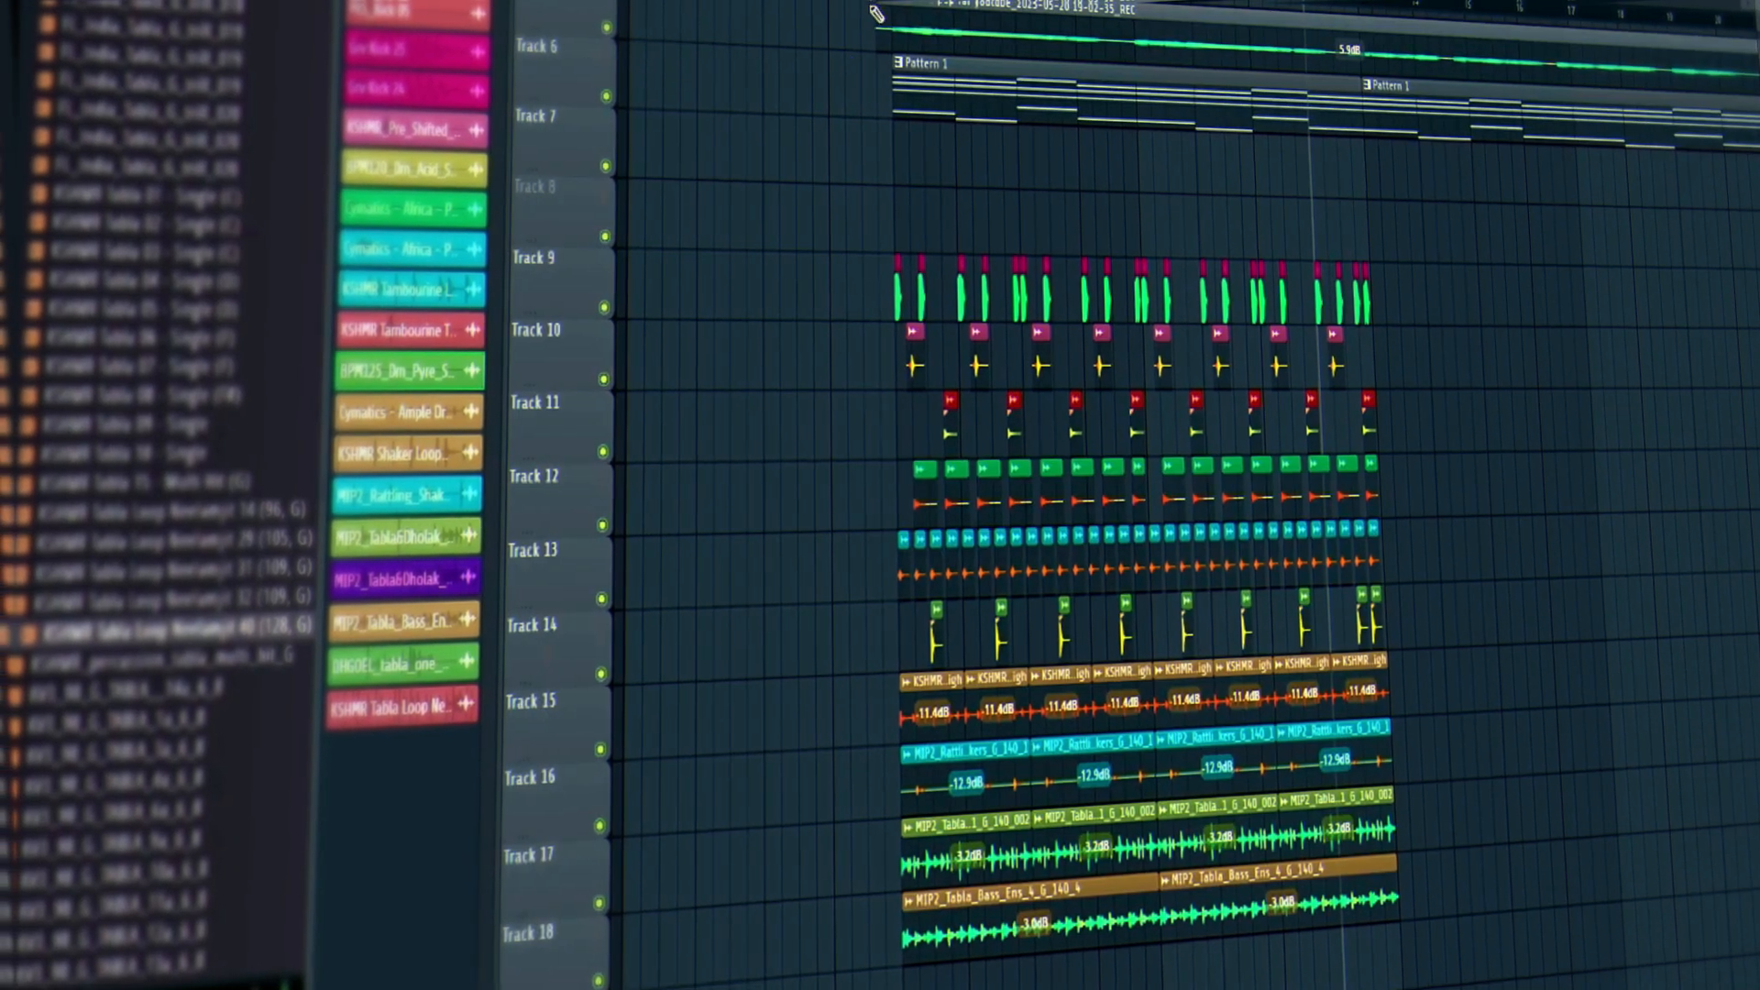
left_click(851, 2)
key("space")
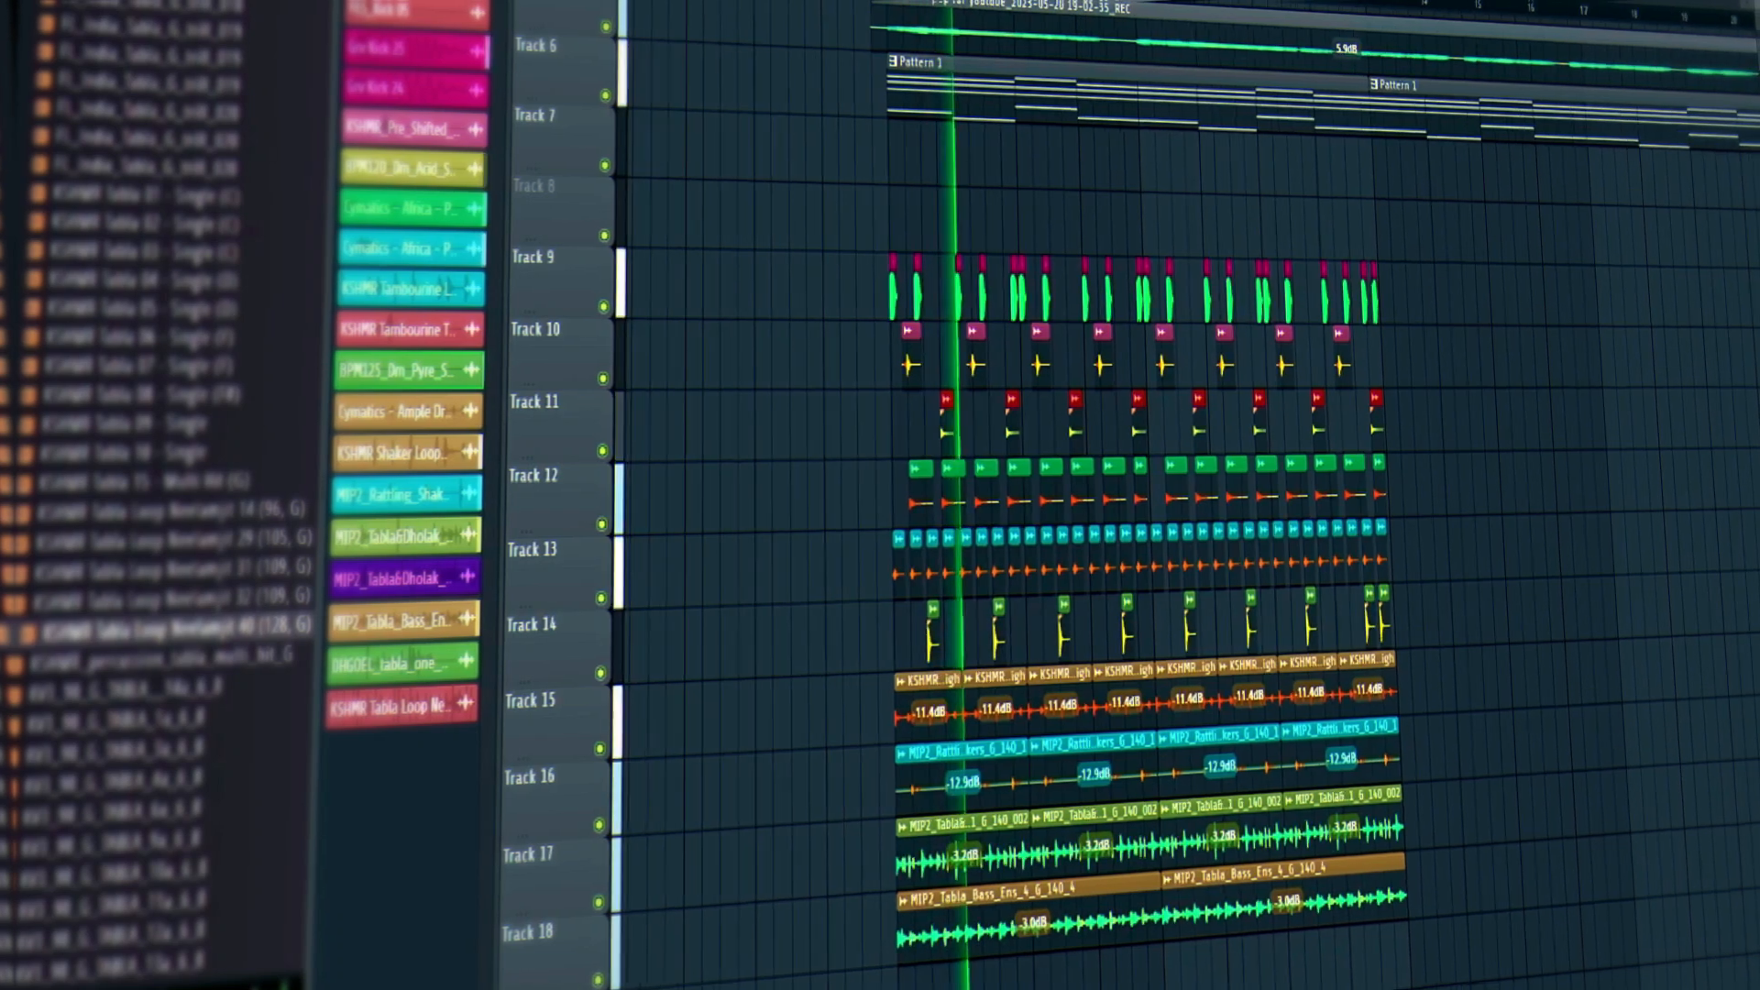
scroll(1086, 4, "up", 2)
scroll(1086, 4, "down", 2)
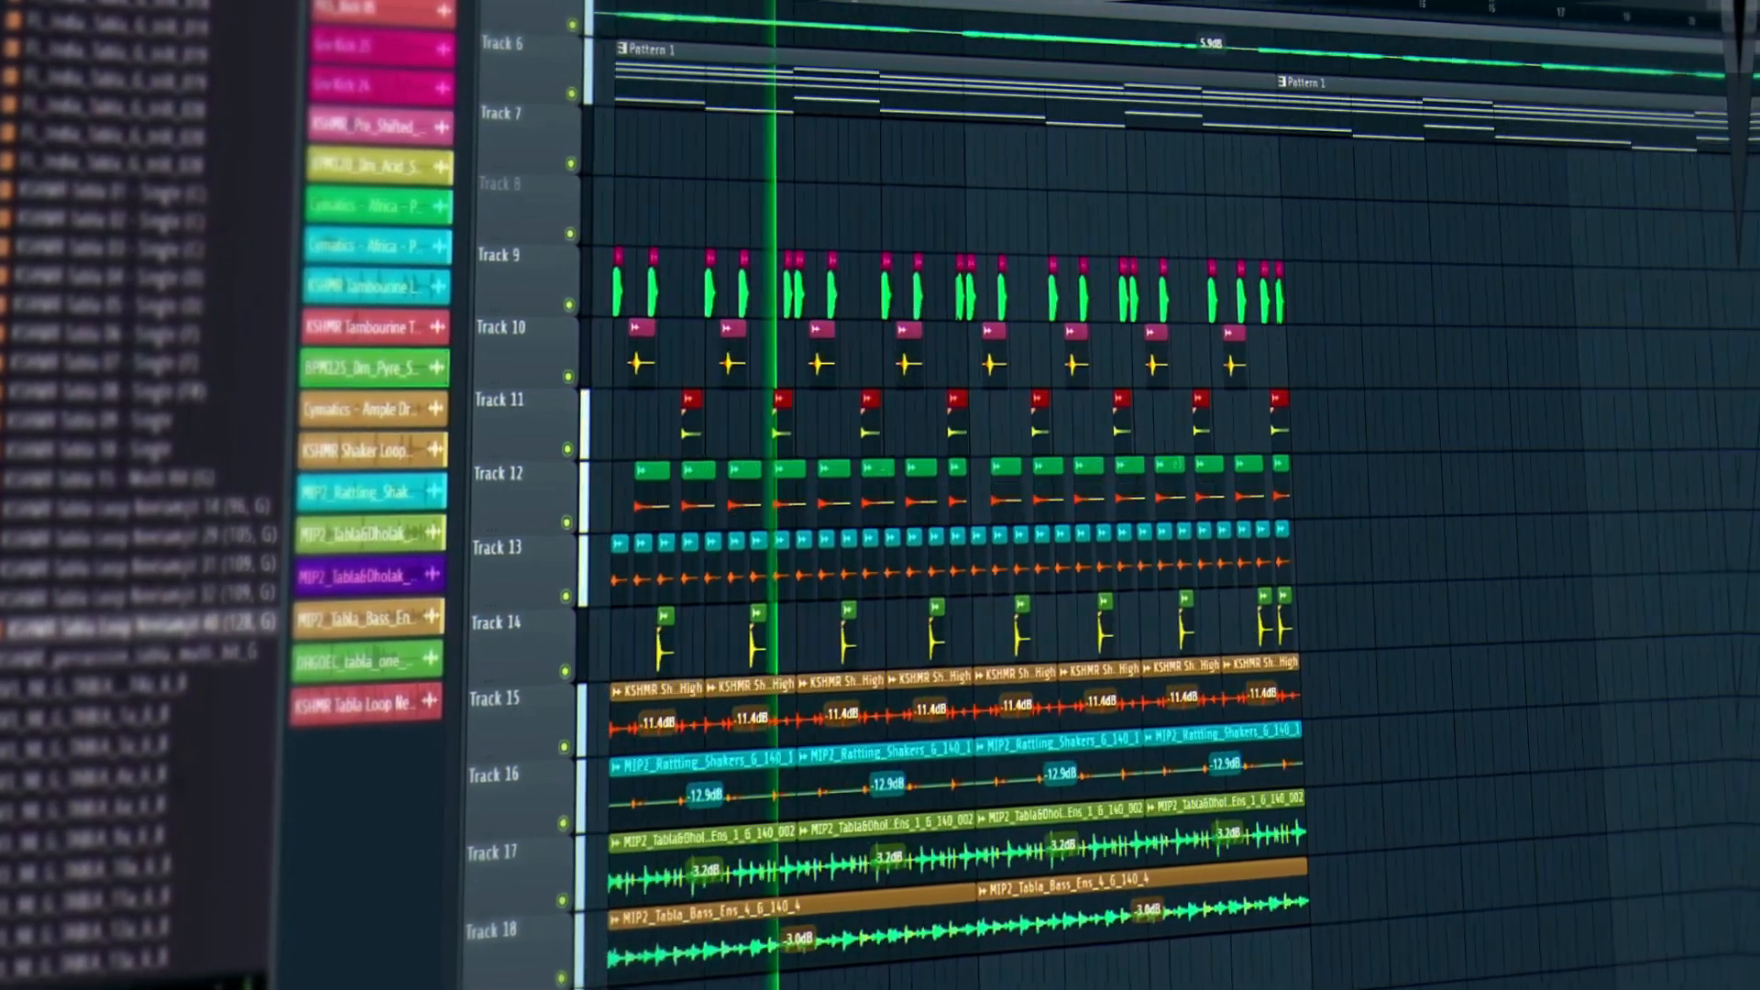
left_click(1437, 734, "ctrl")
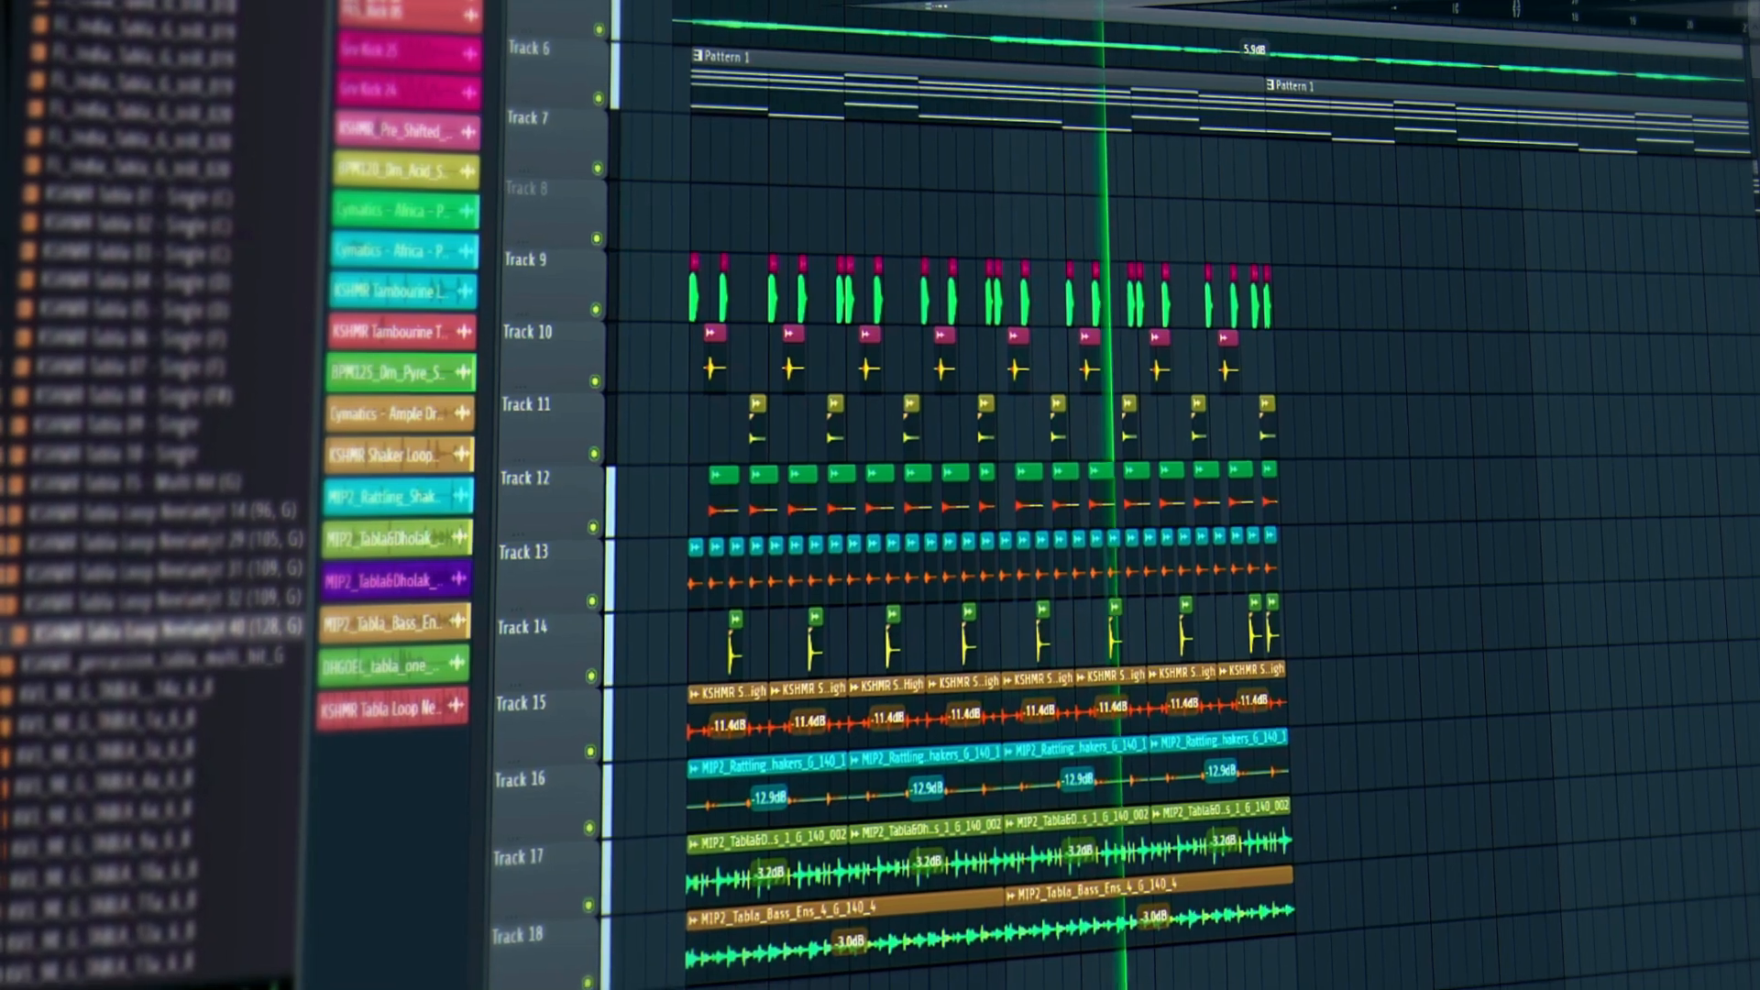
Check Track 18's bass loops, then select the section's clips down through Track 18.
left_click(580, 987)
left_click(597, 977)
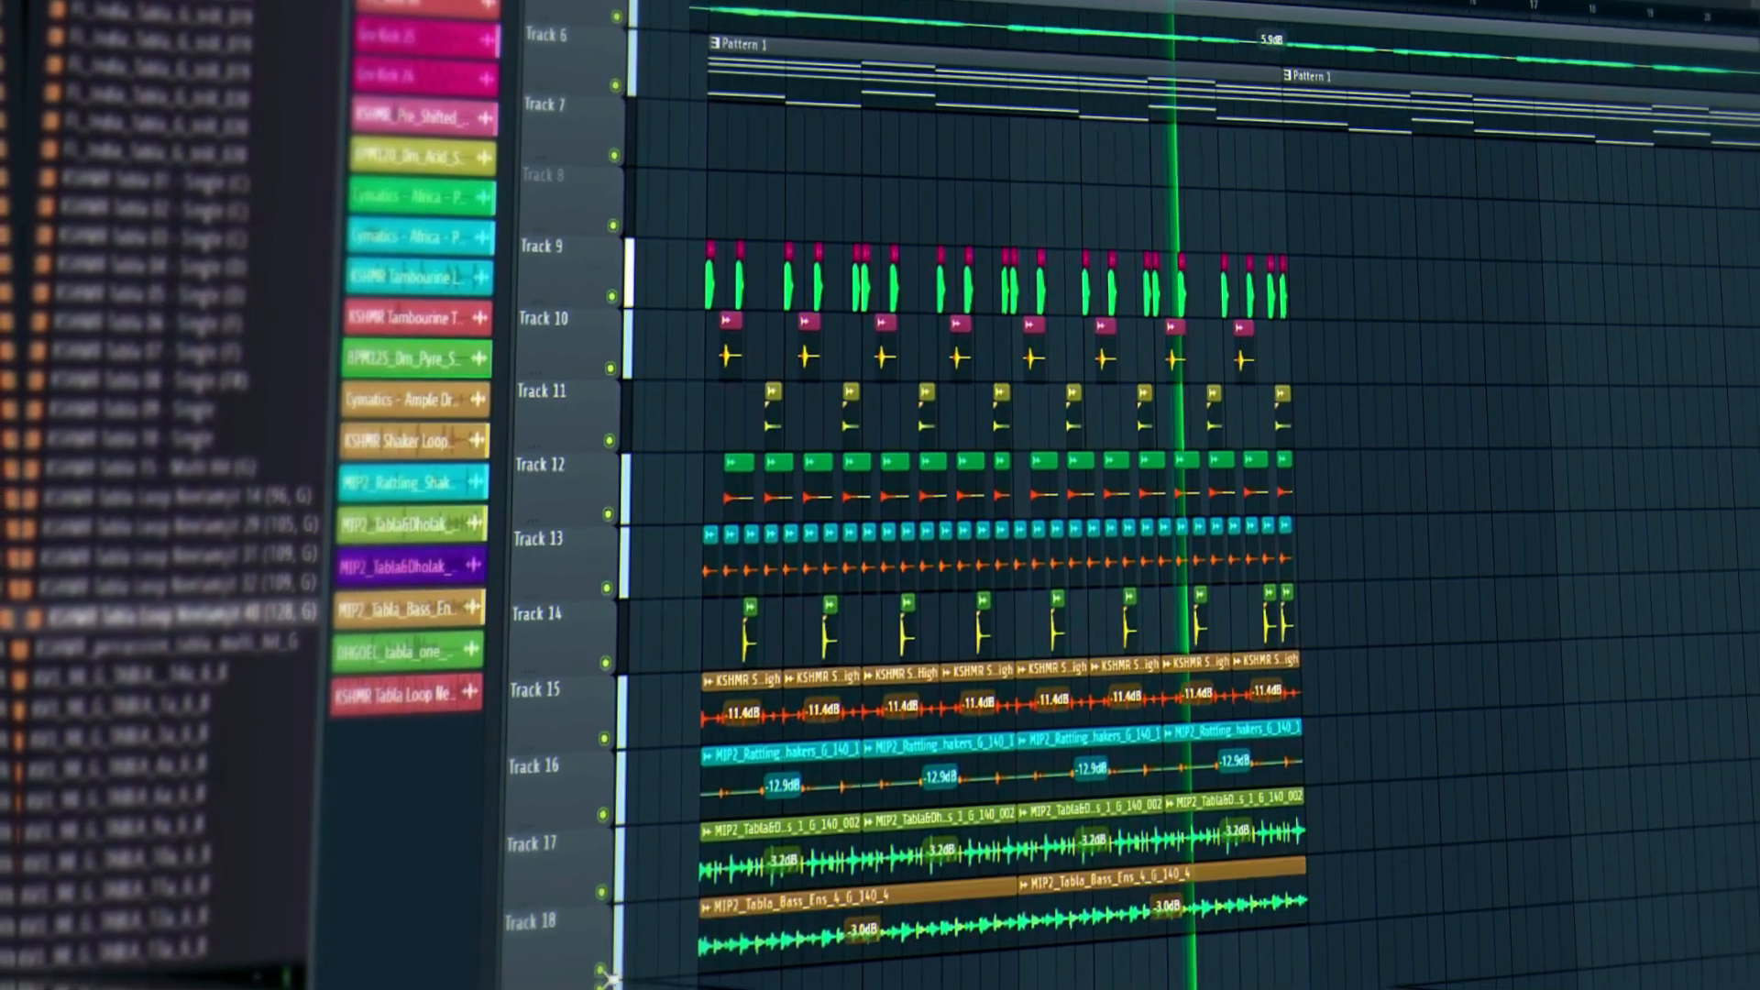
left_click_drag(1082, 931, 813, 955)
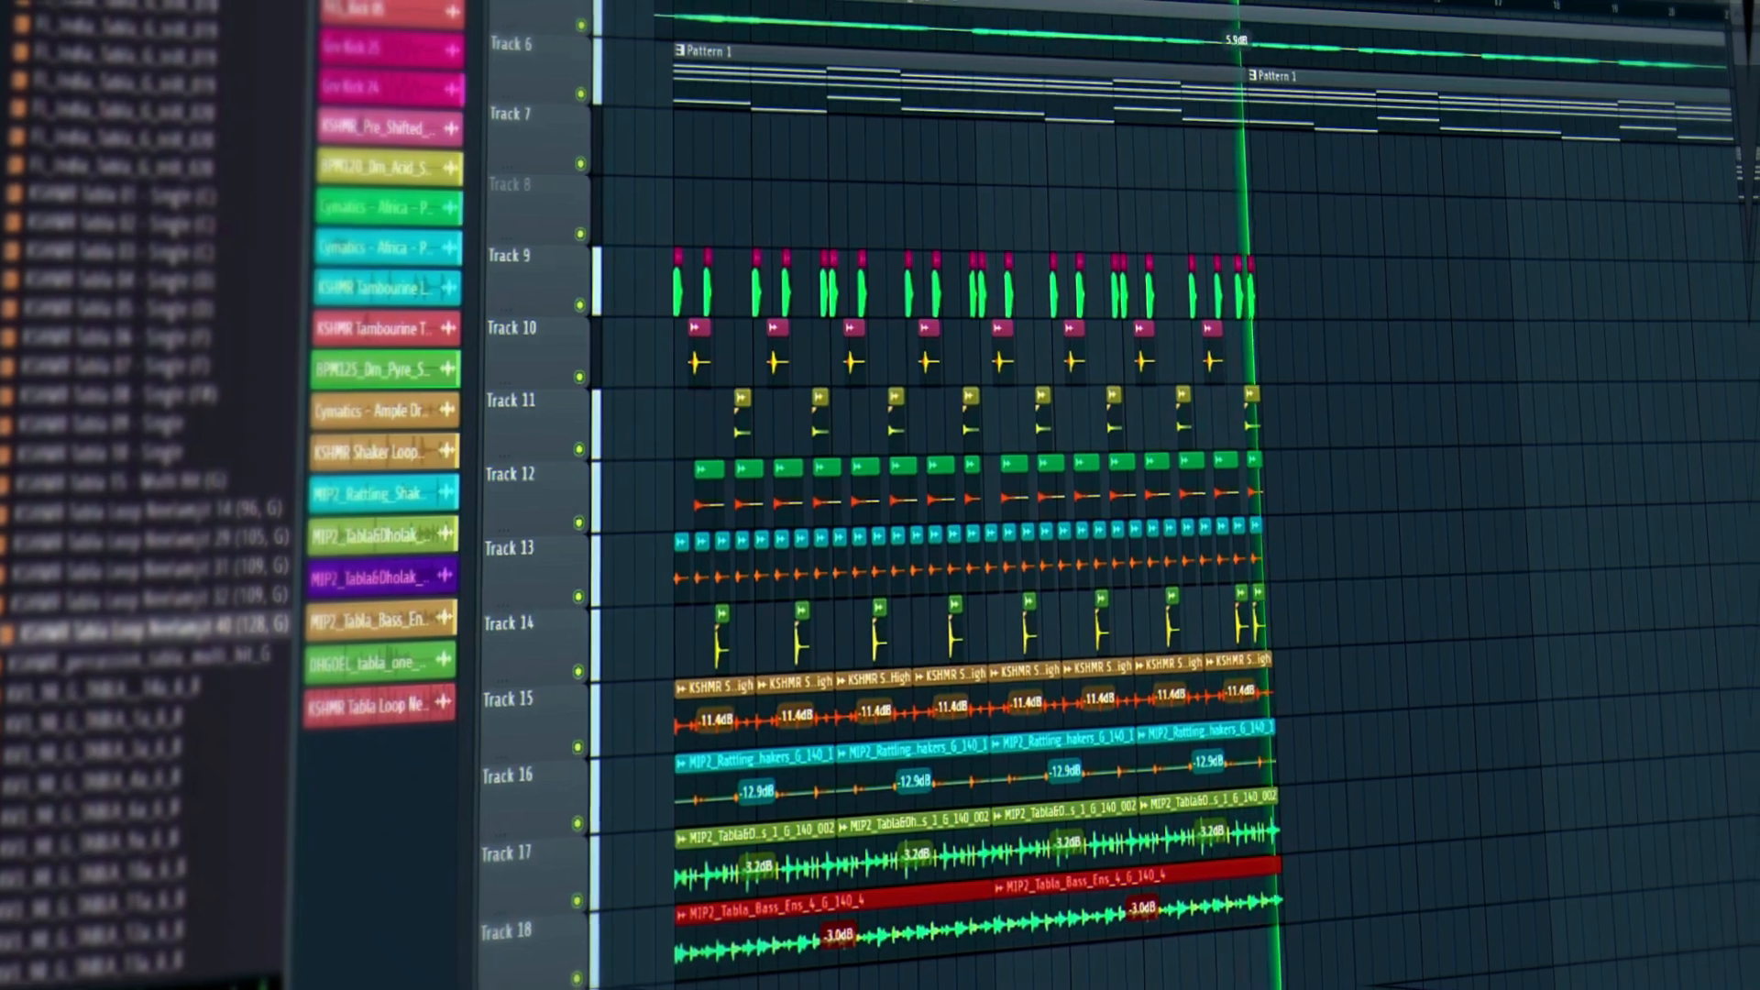
scroll(898, 87, "down", 3)
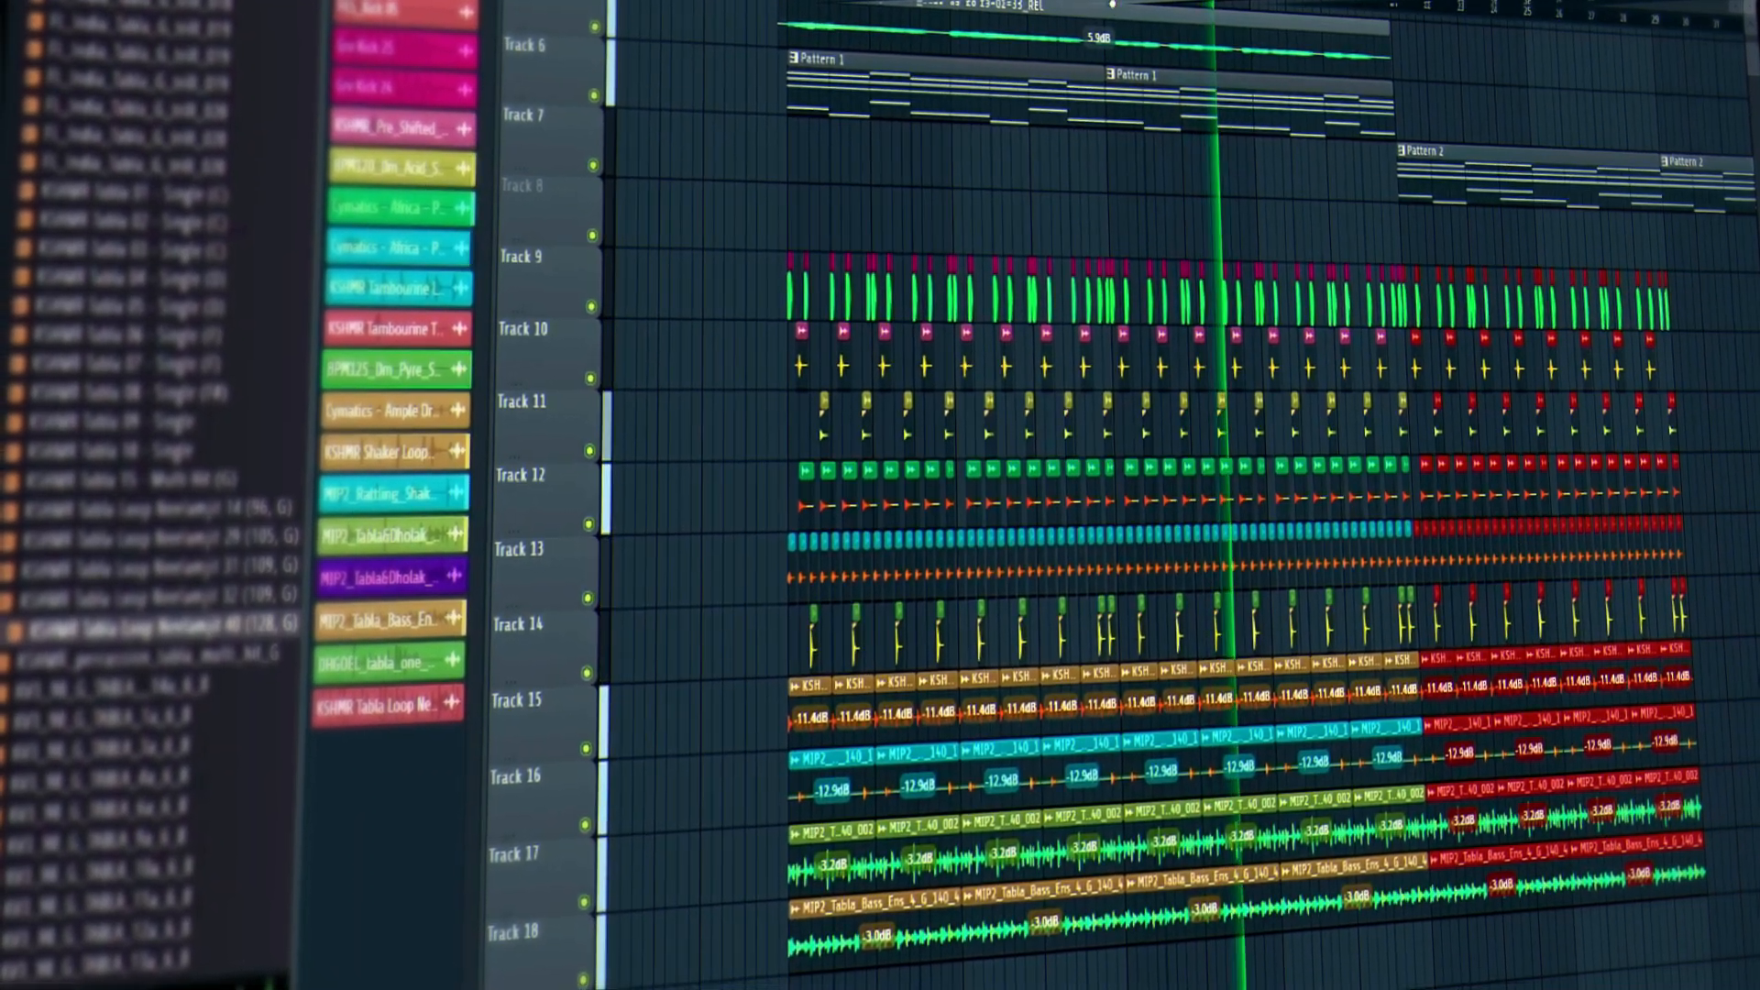
scroll(1123, 3, "down", 2)
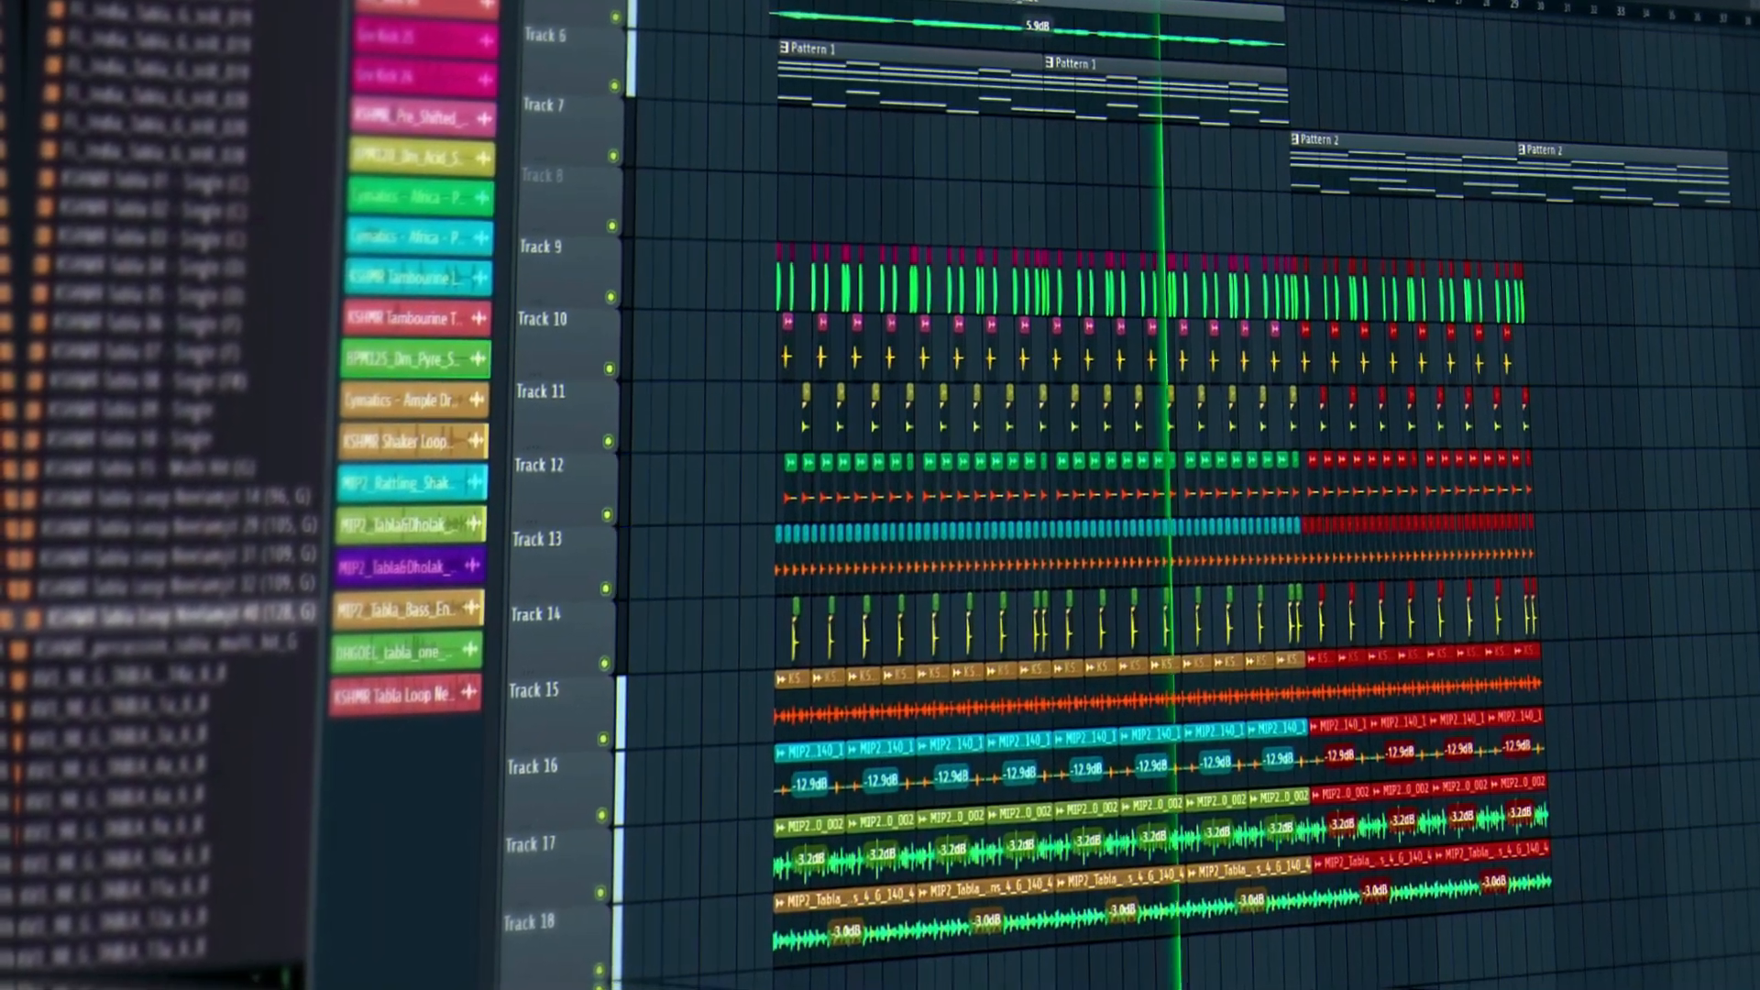
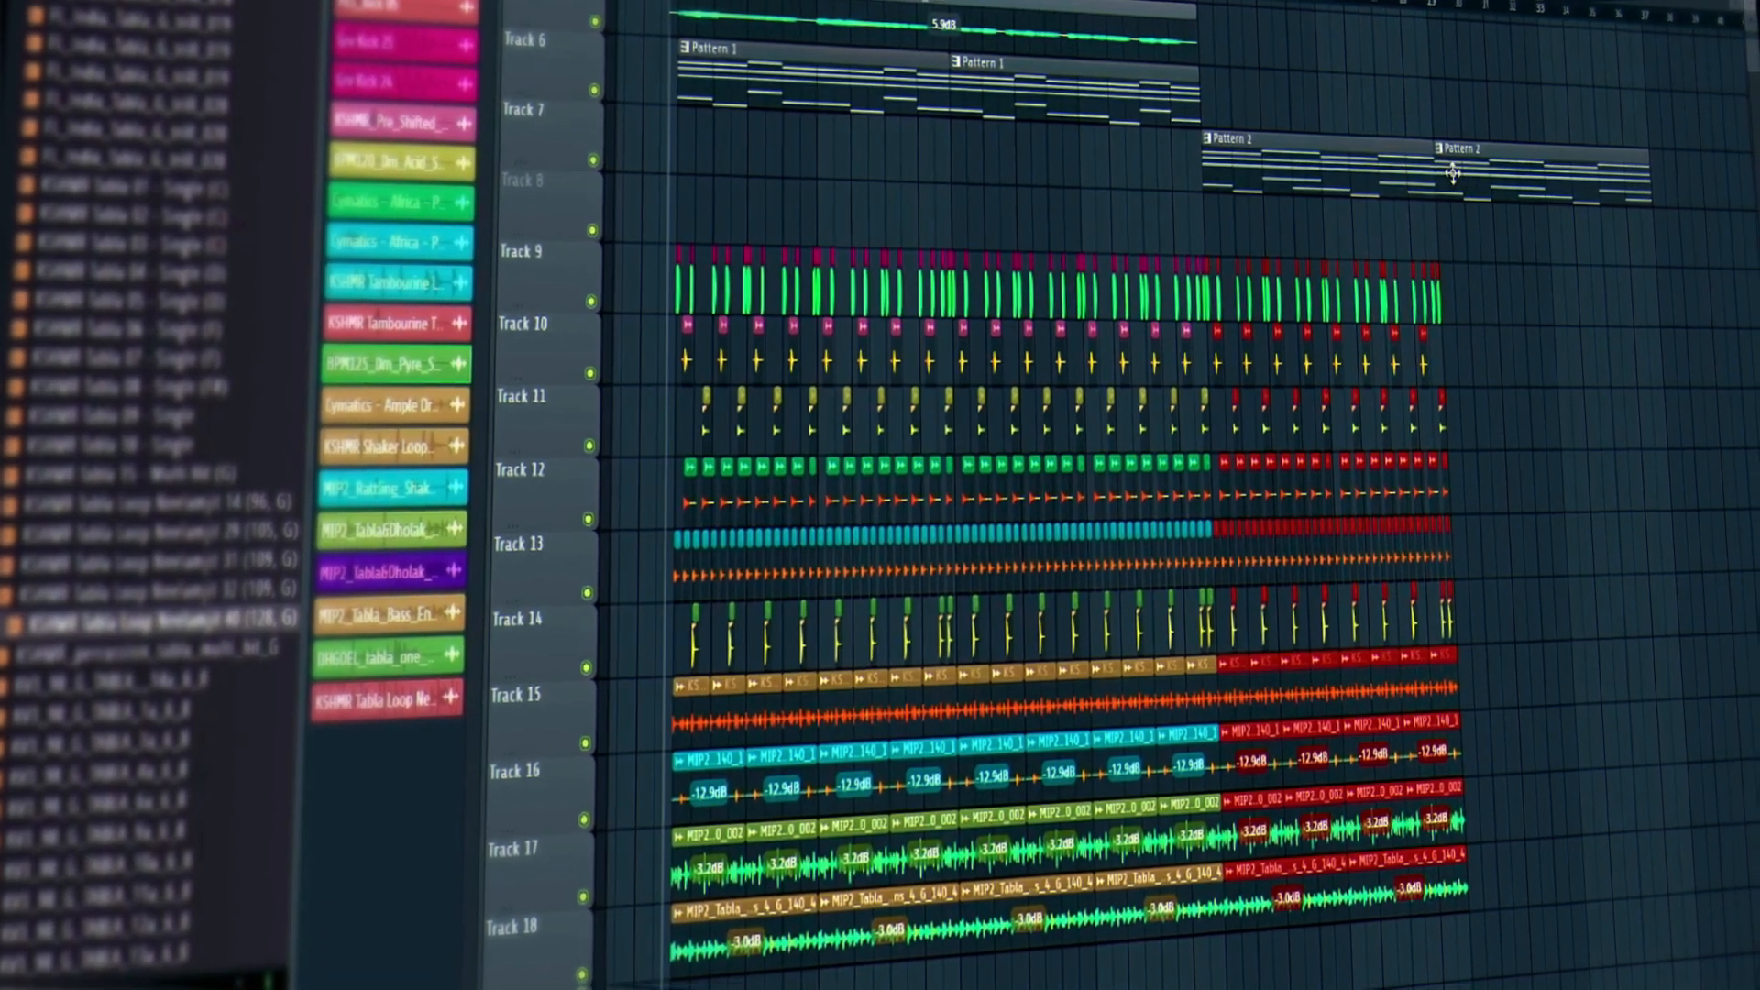
Play the arrangement starting from where Pattern 2 begins.
left_click(1192, 3)
key("space")
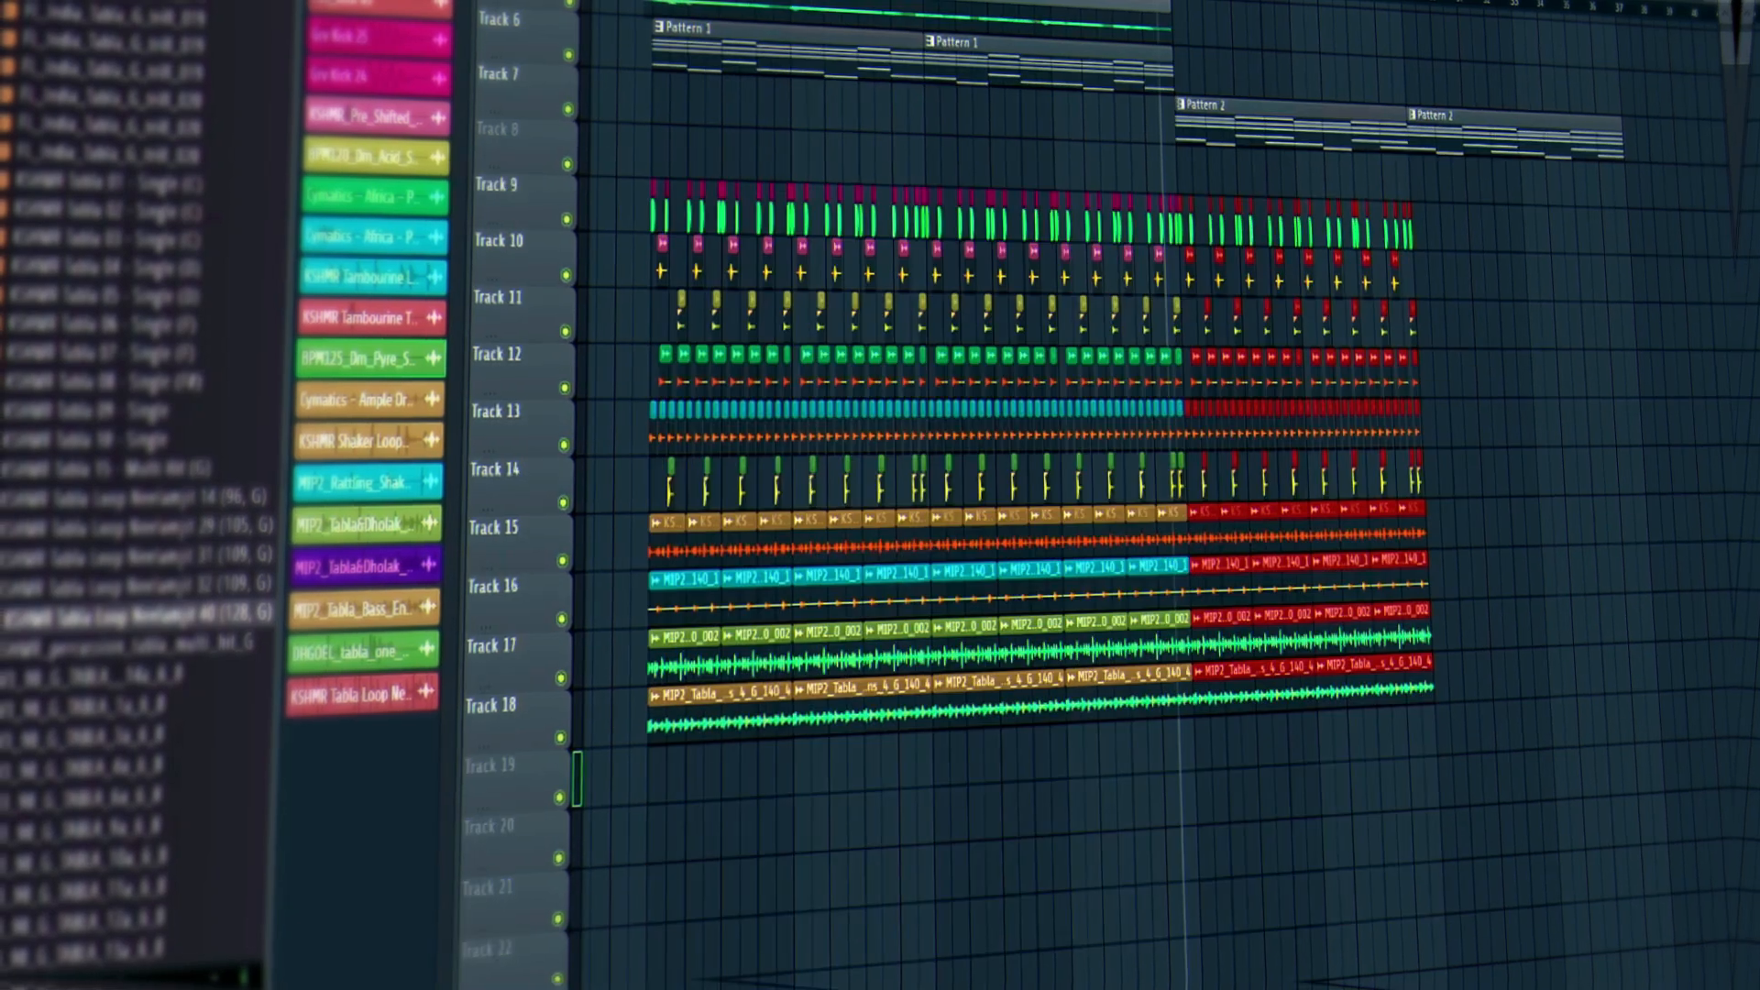
Select the copied right half of the percussion clips and undo the duplicate.
left_click_drag(1752, 46, 1752, 23)
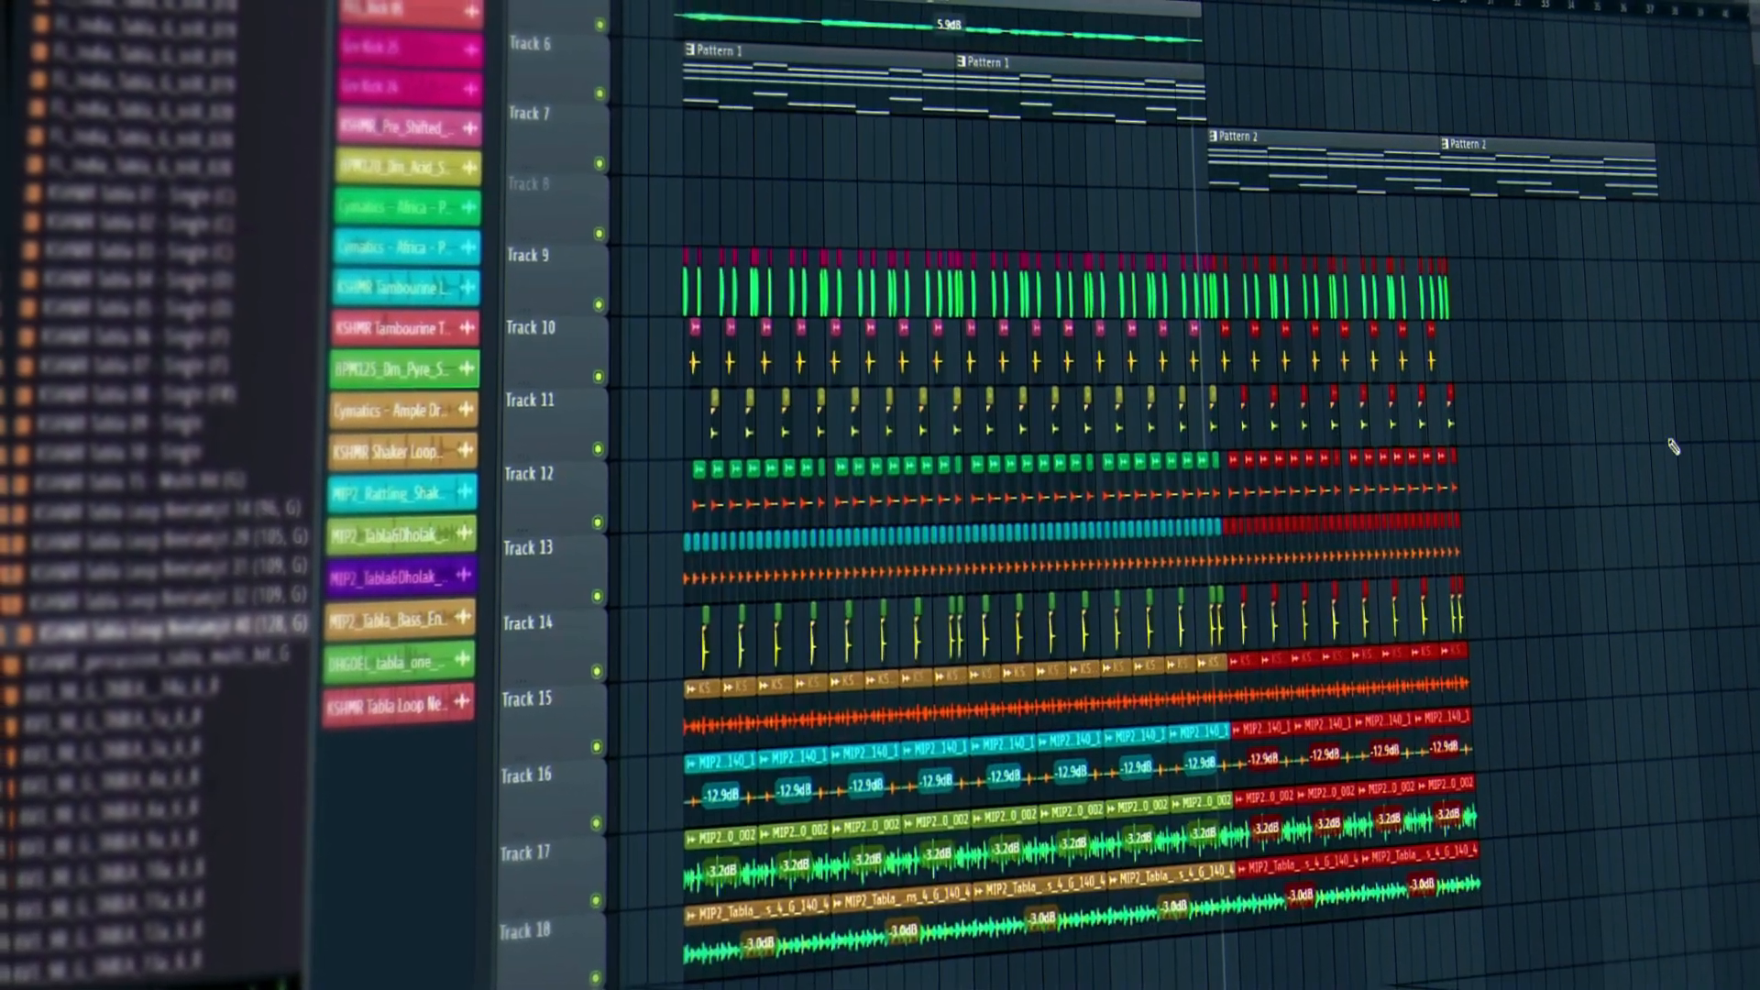
left_click(1669, 440, "ctrl")
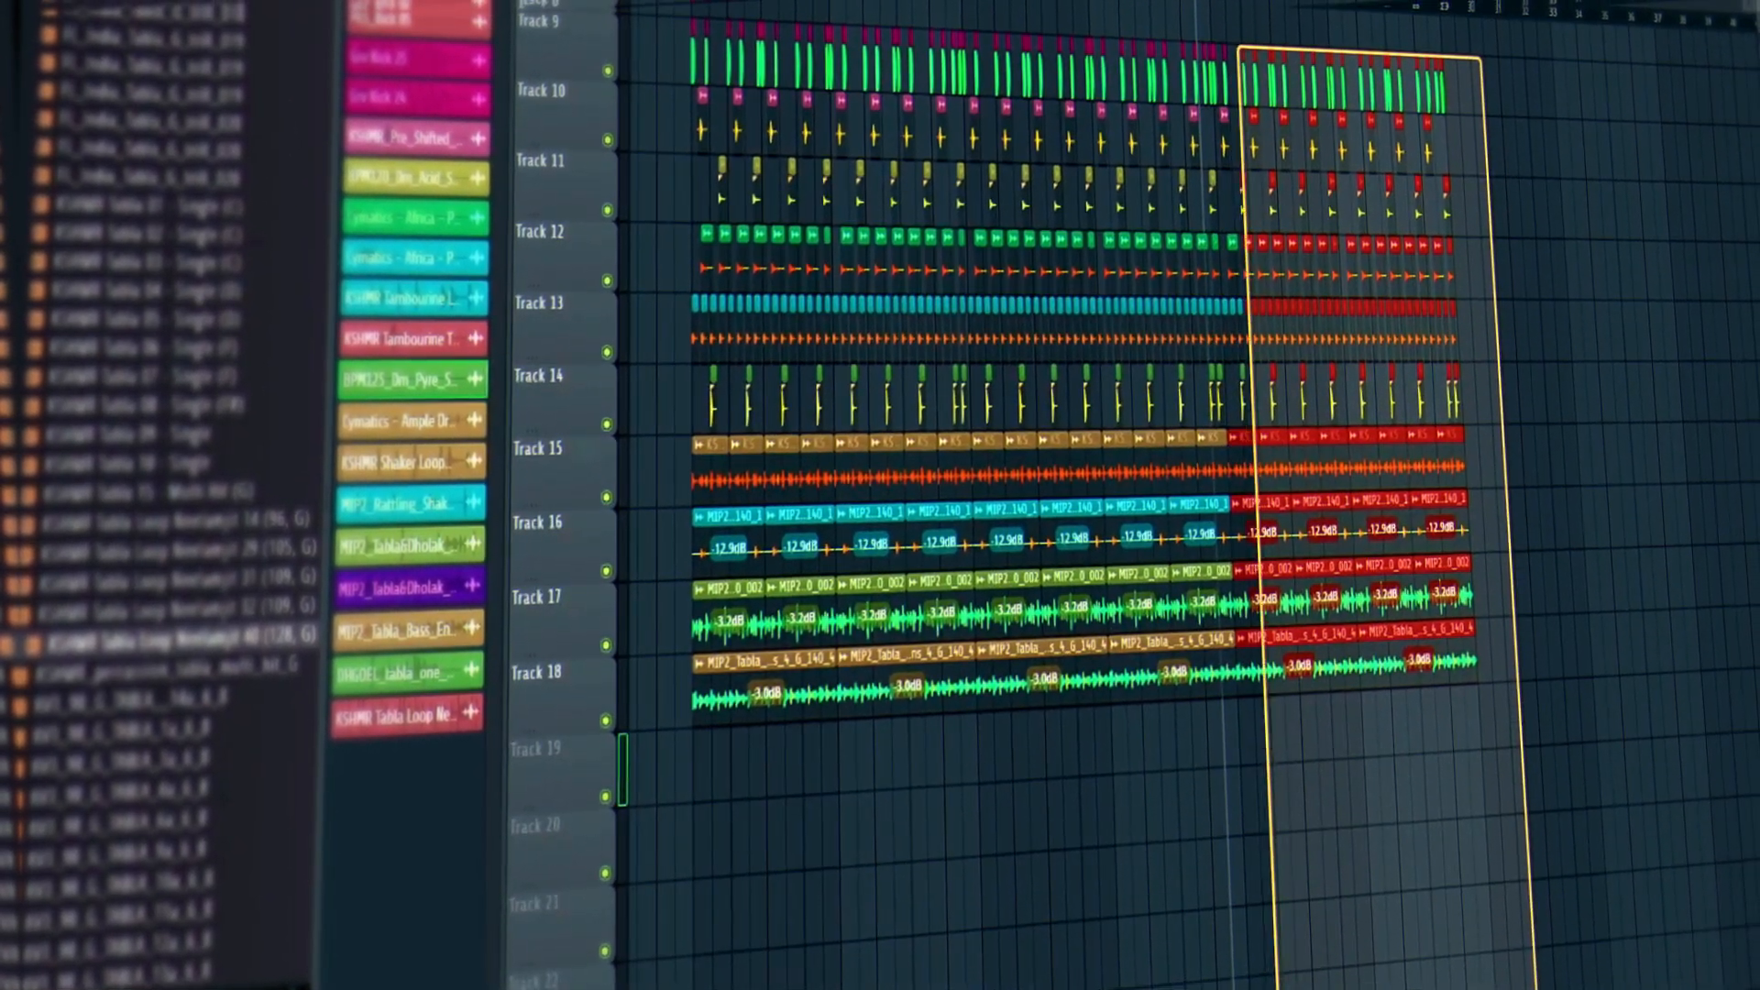
left_click_drag(1277, 988, 1236, 989)
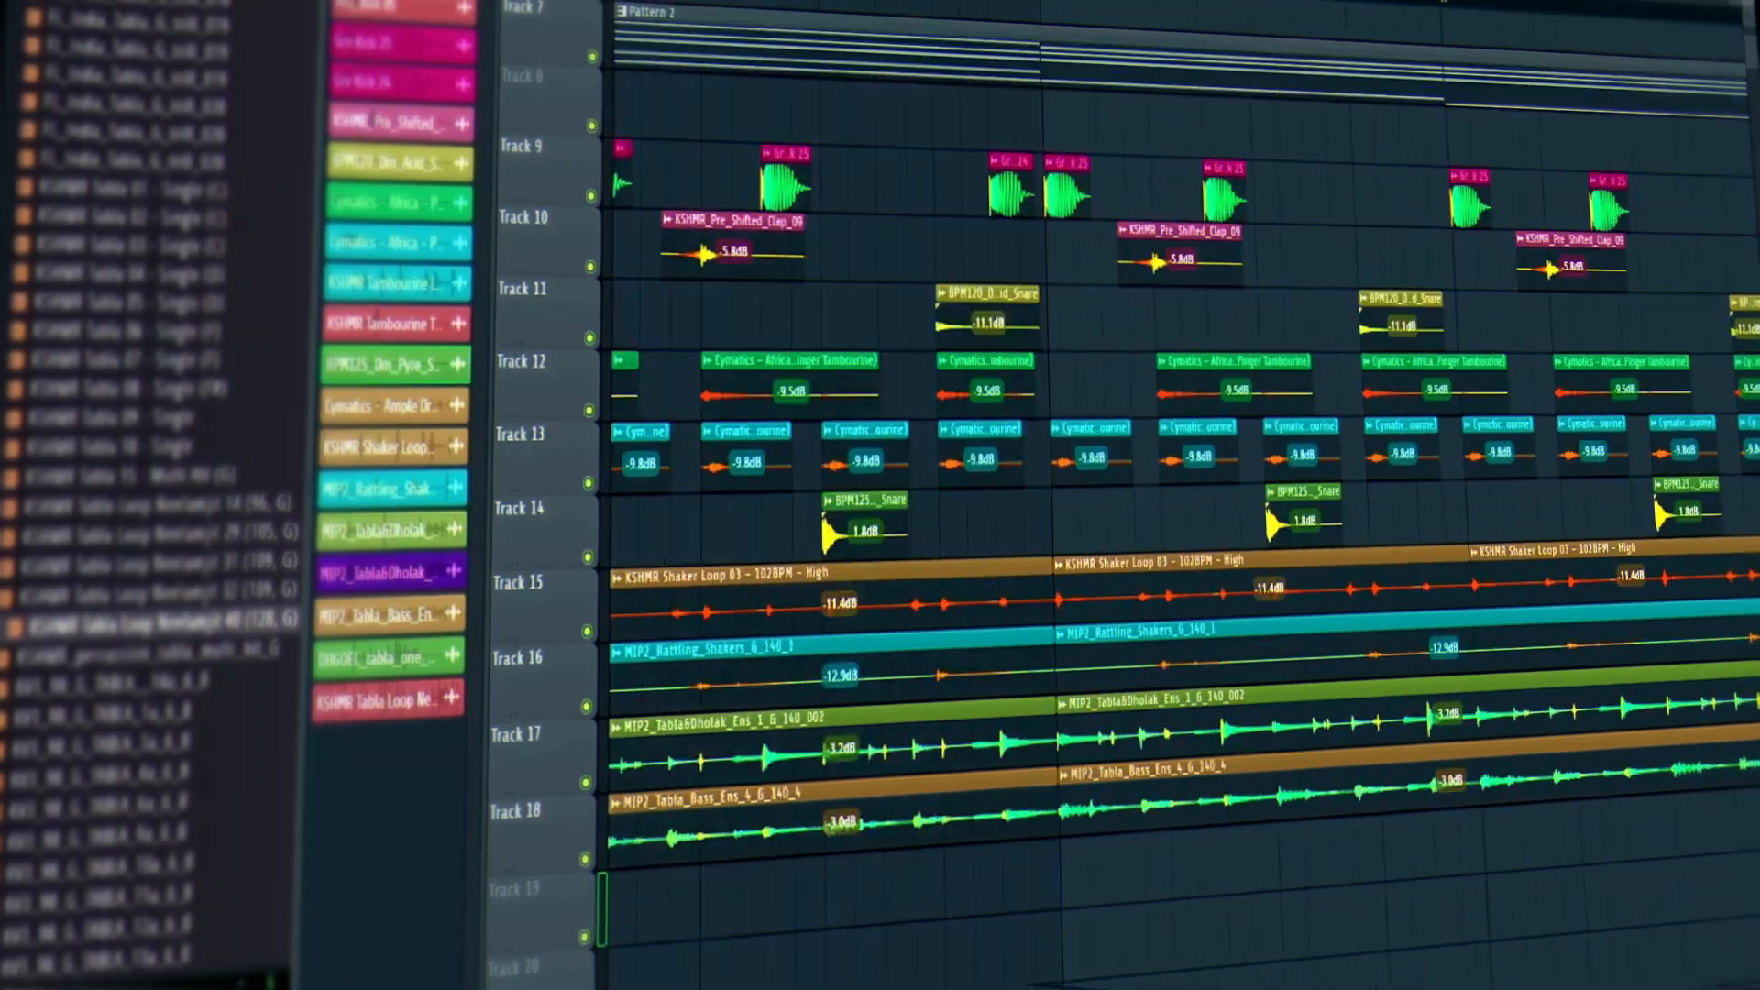
scroll(1549, 458, "down", 8)
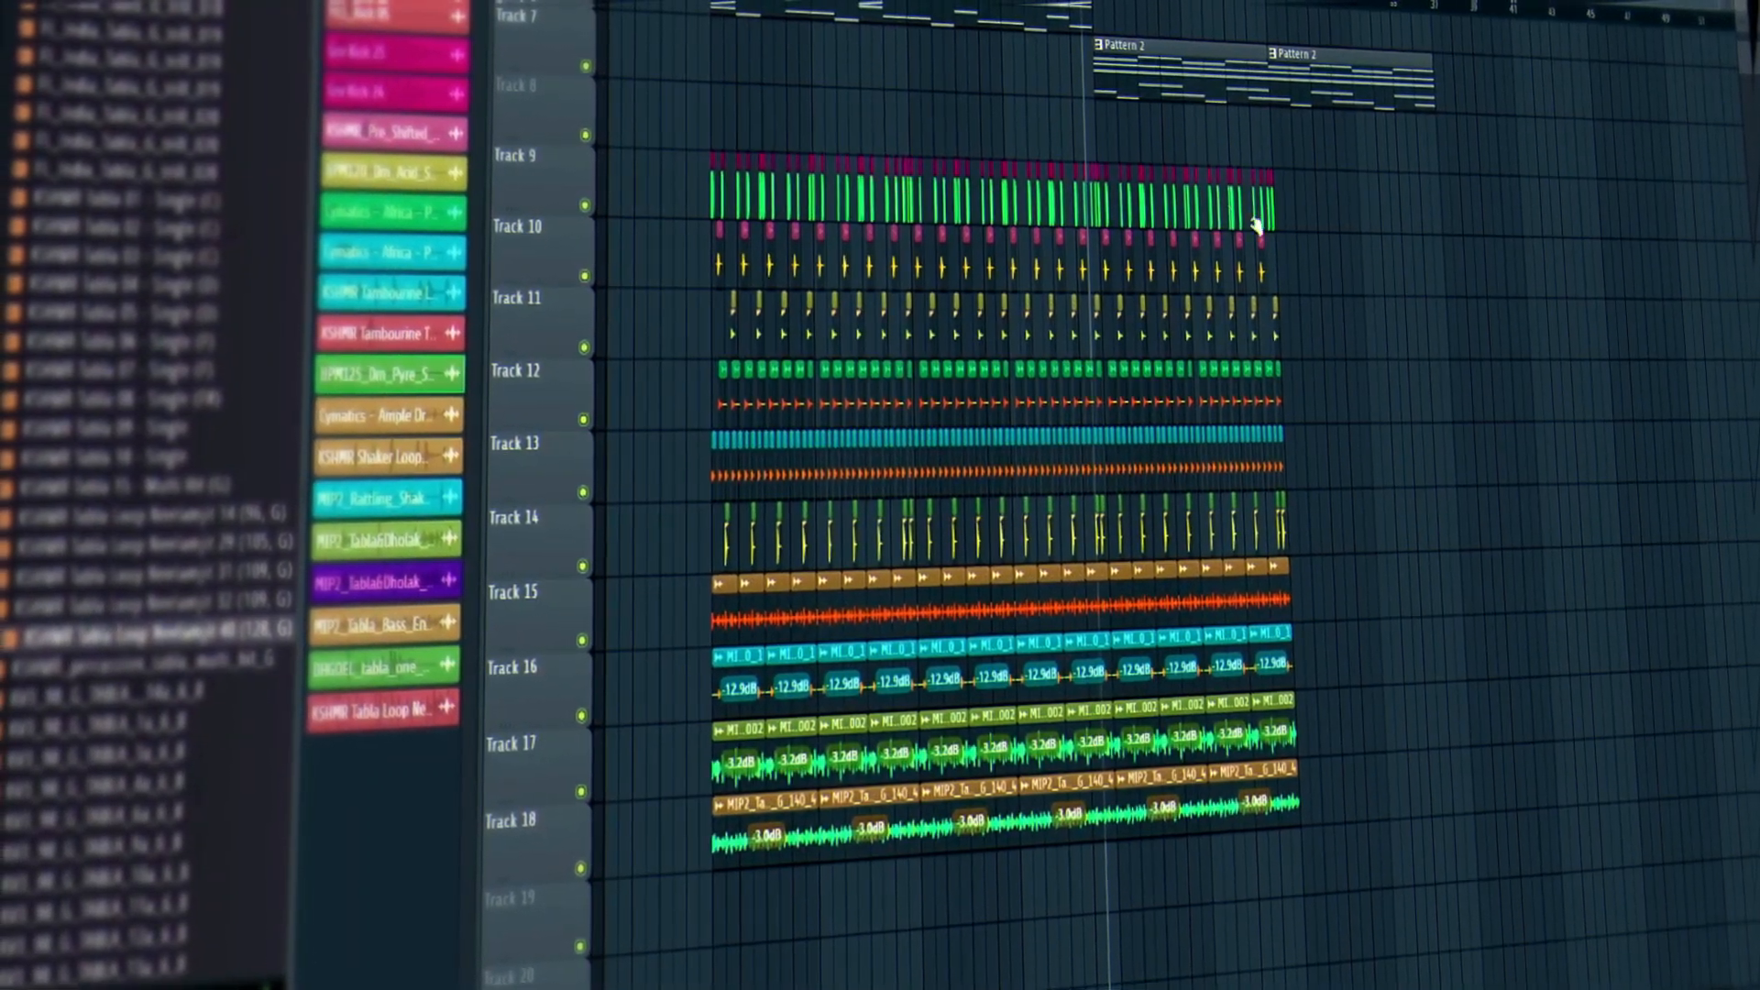
key("ctrl+z")
key("ctrl+z")
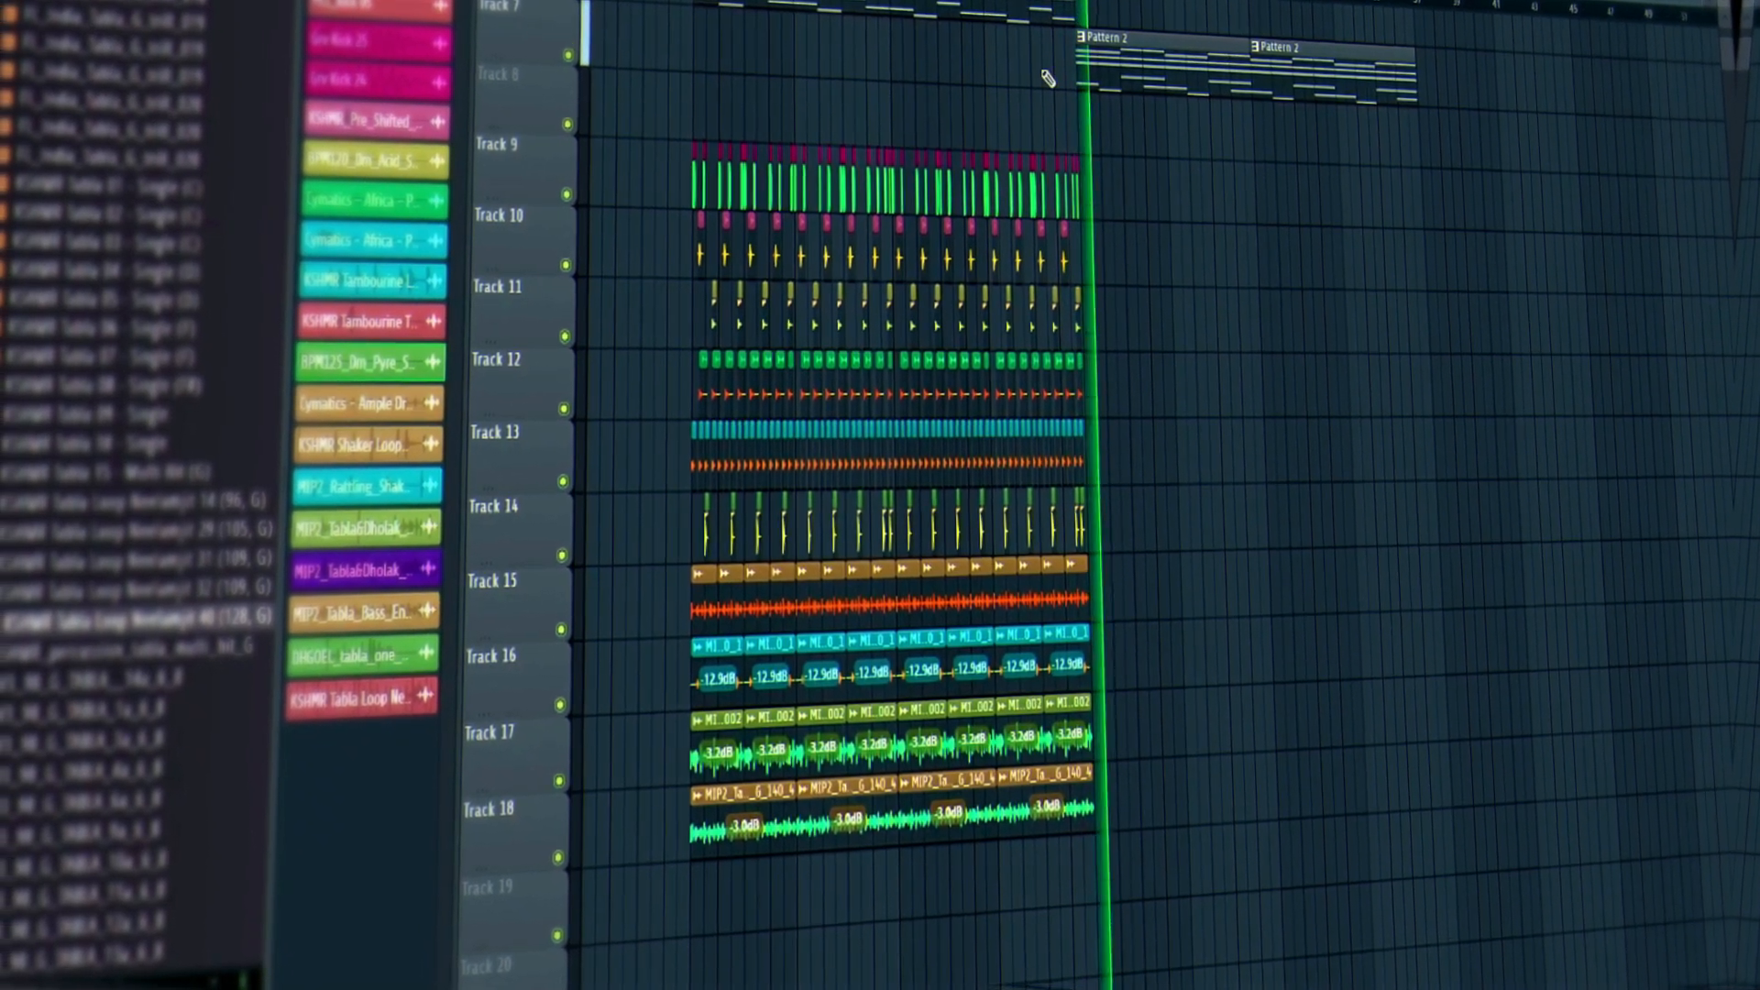
Shift-drag a copy of the tracks 9–18 clip block onto Track 19 at Pattern 2's start.
key("space")
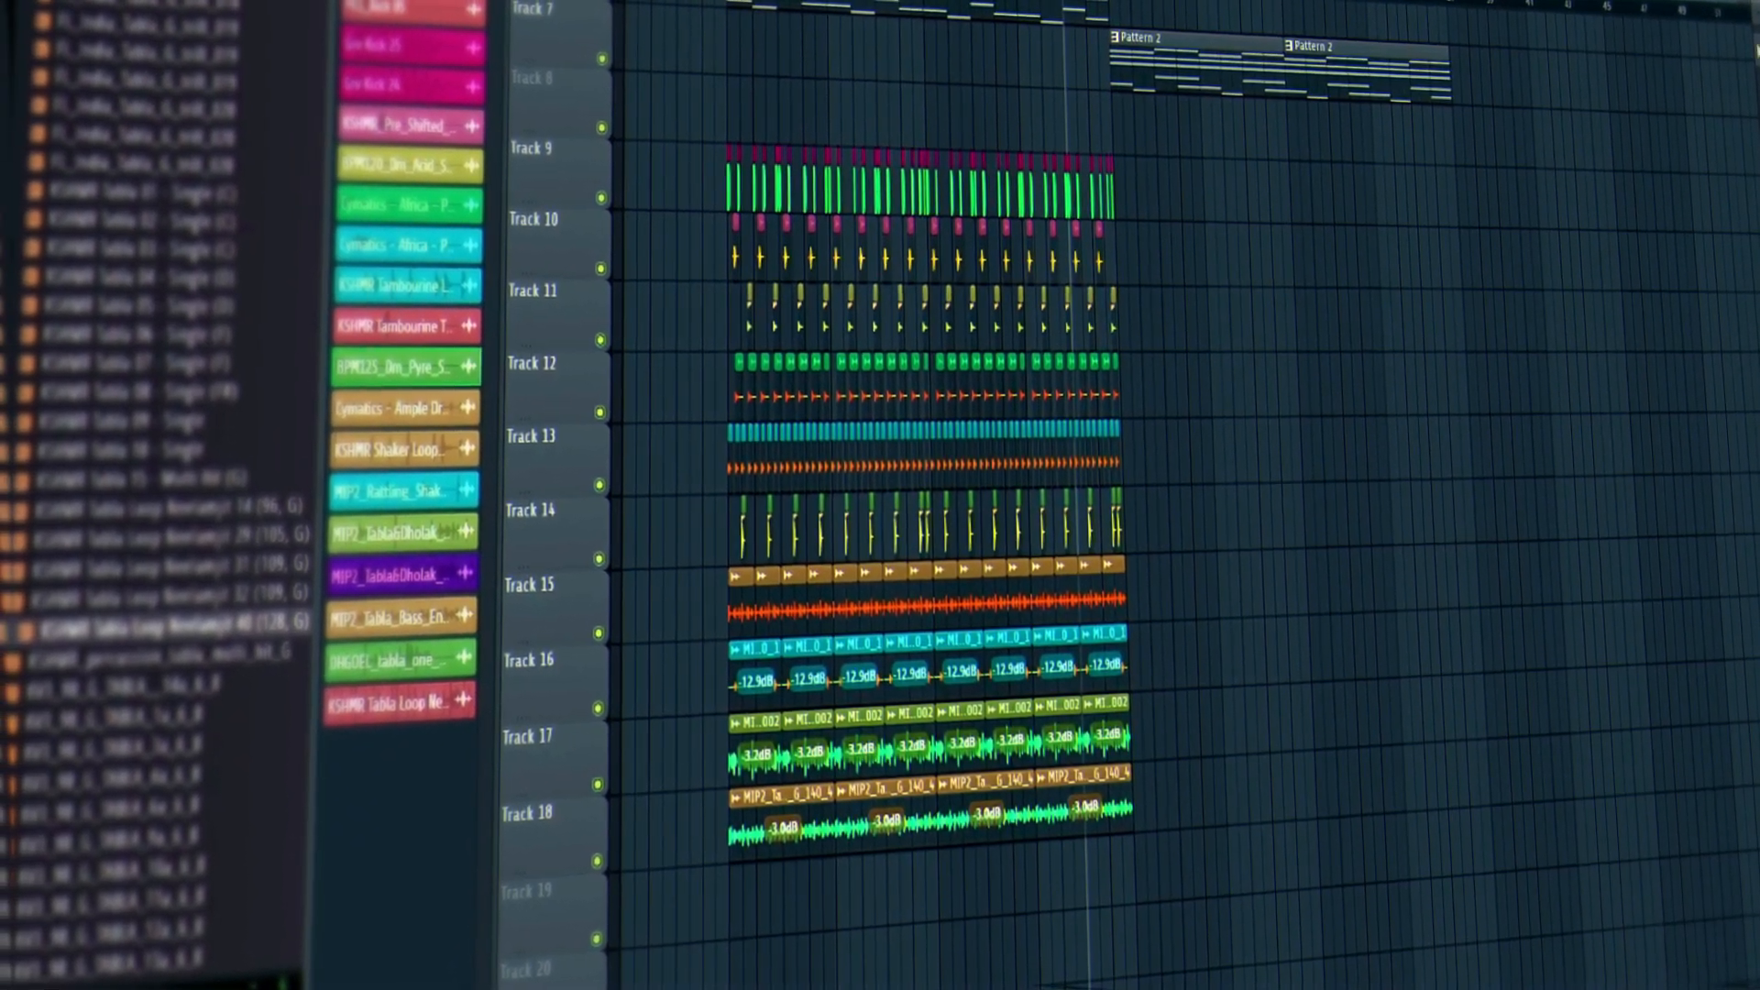
left_click_drag(1746, 7, 1746, 55)
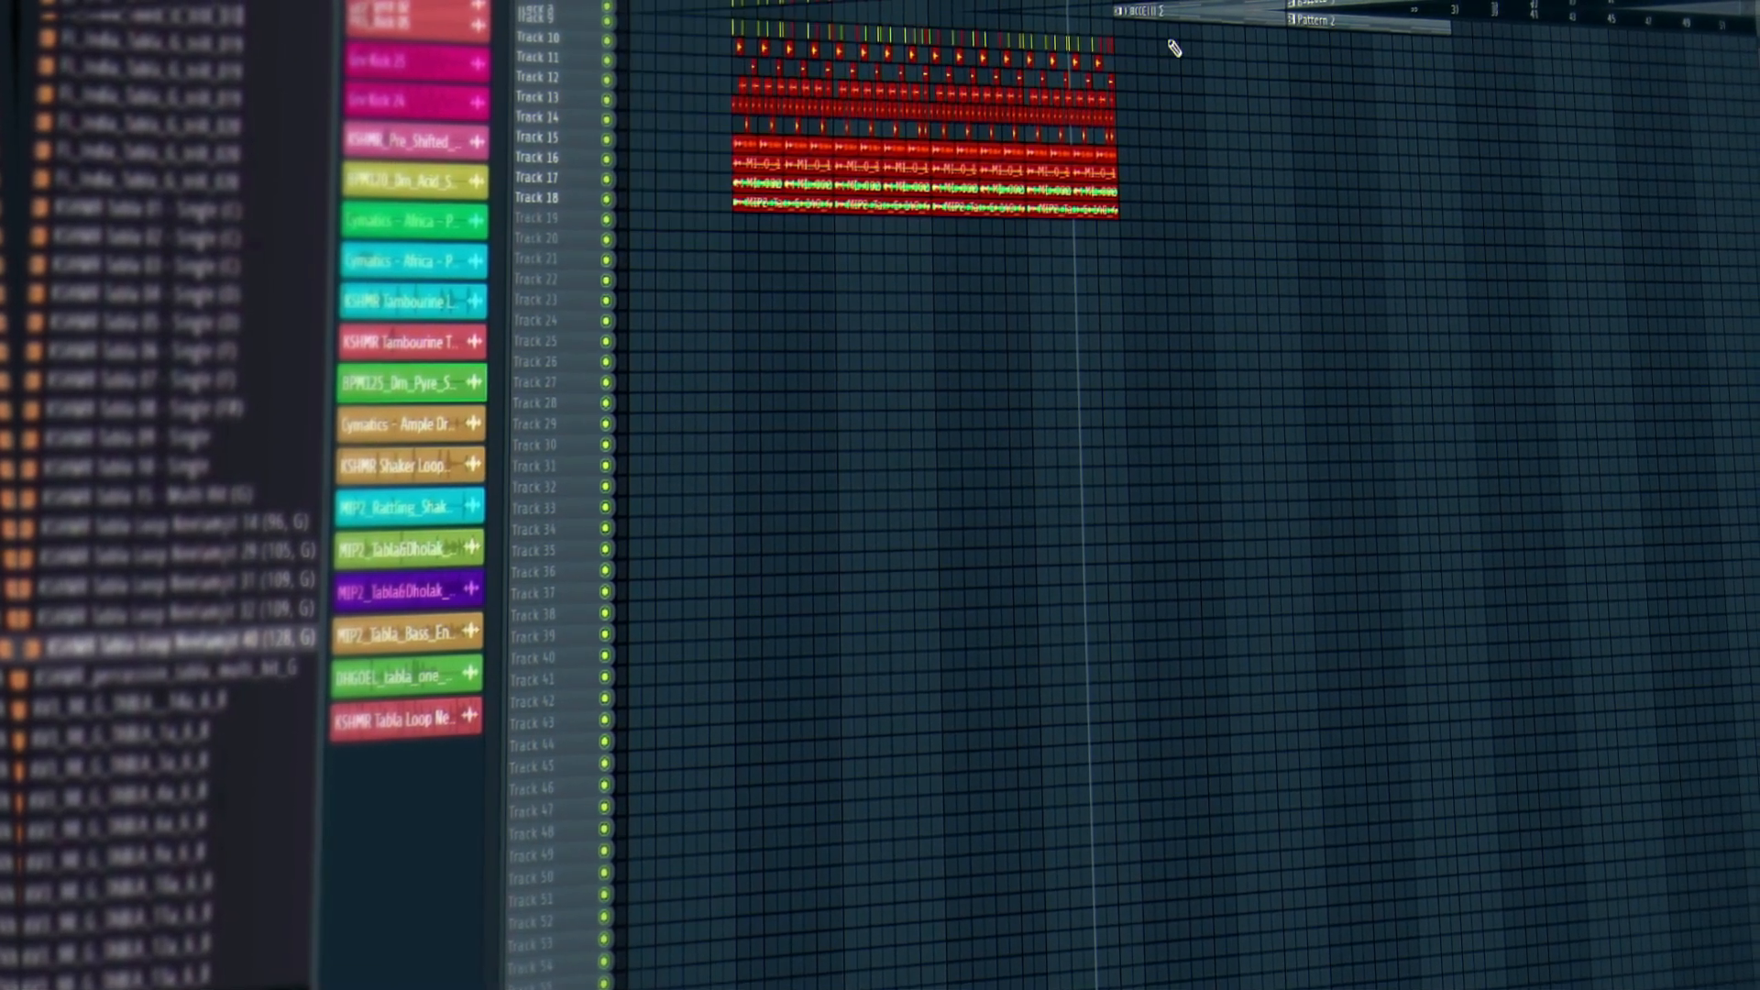
left_click_drag(699, 268, 699, 266)
left_click_drag(741, 197, 1130, 420)
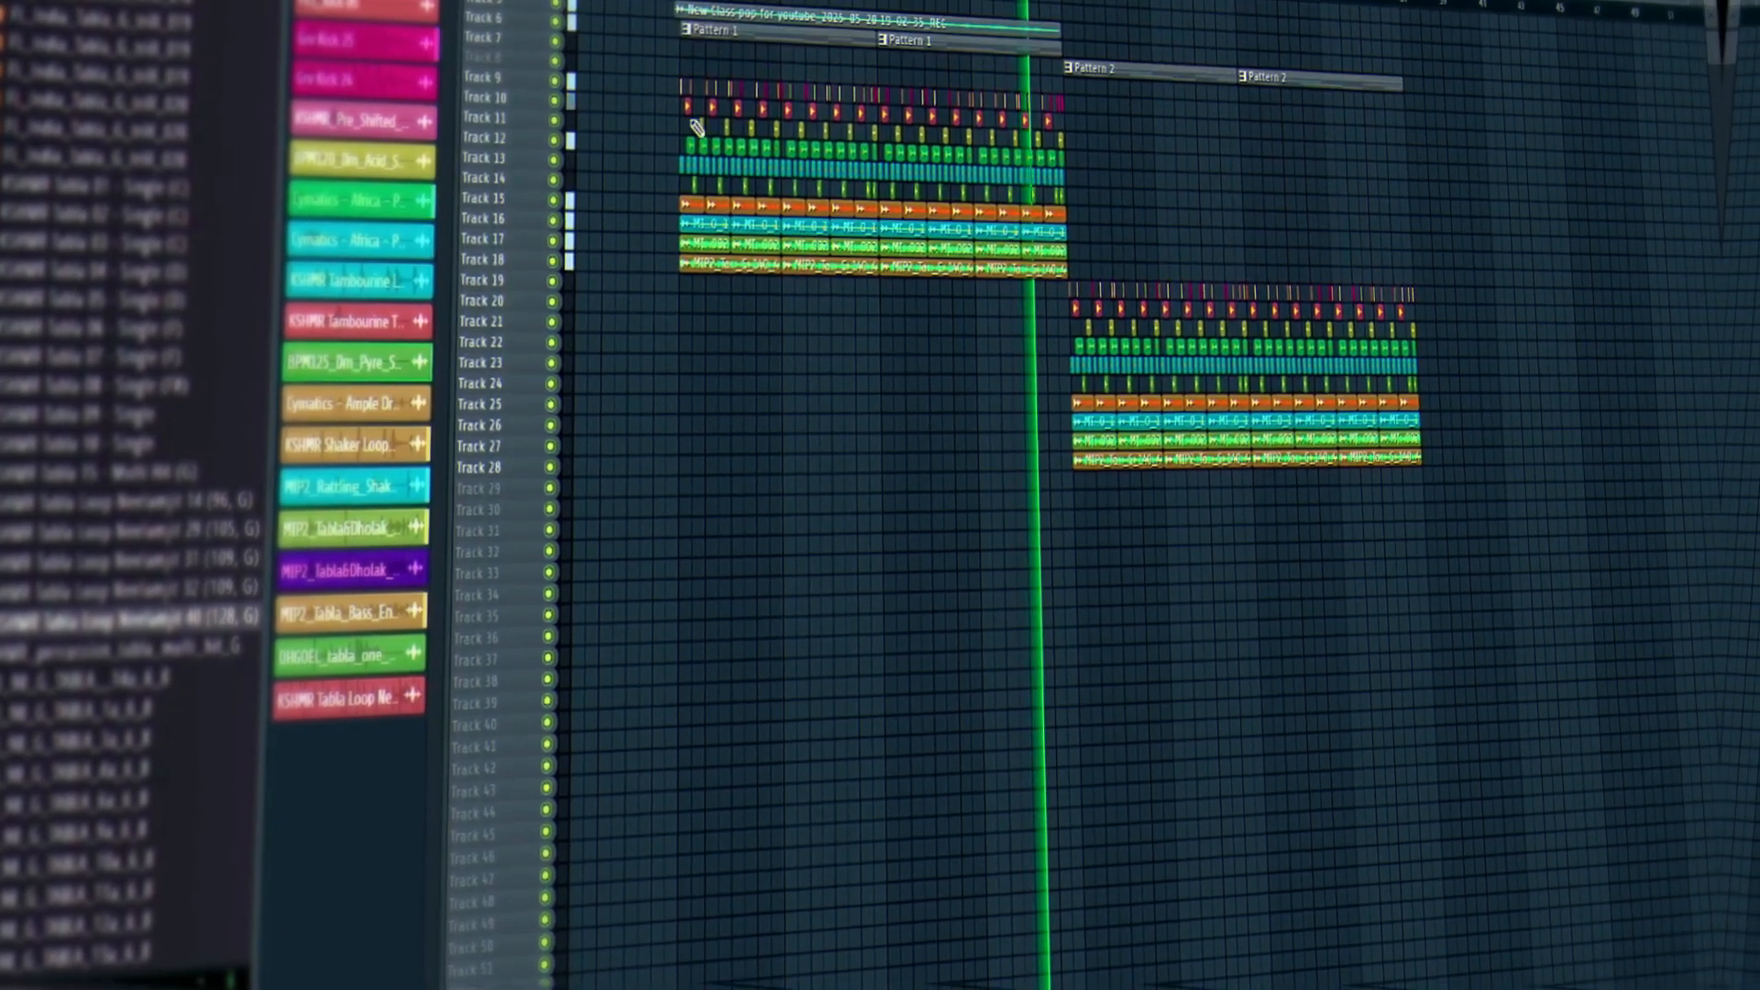
scroll(701, 37, "up", 3)
scroll(1101, 495, "down", 2)
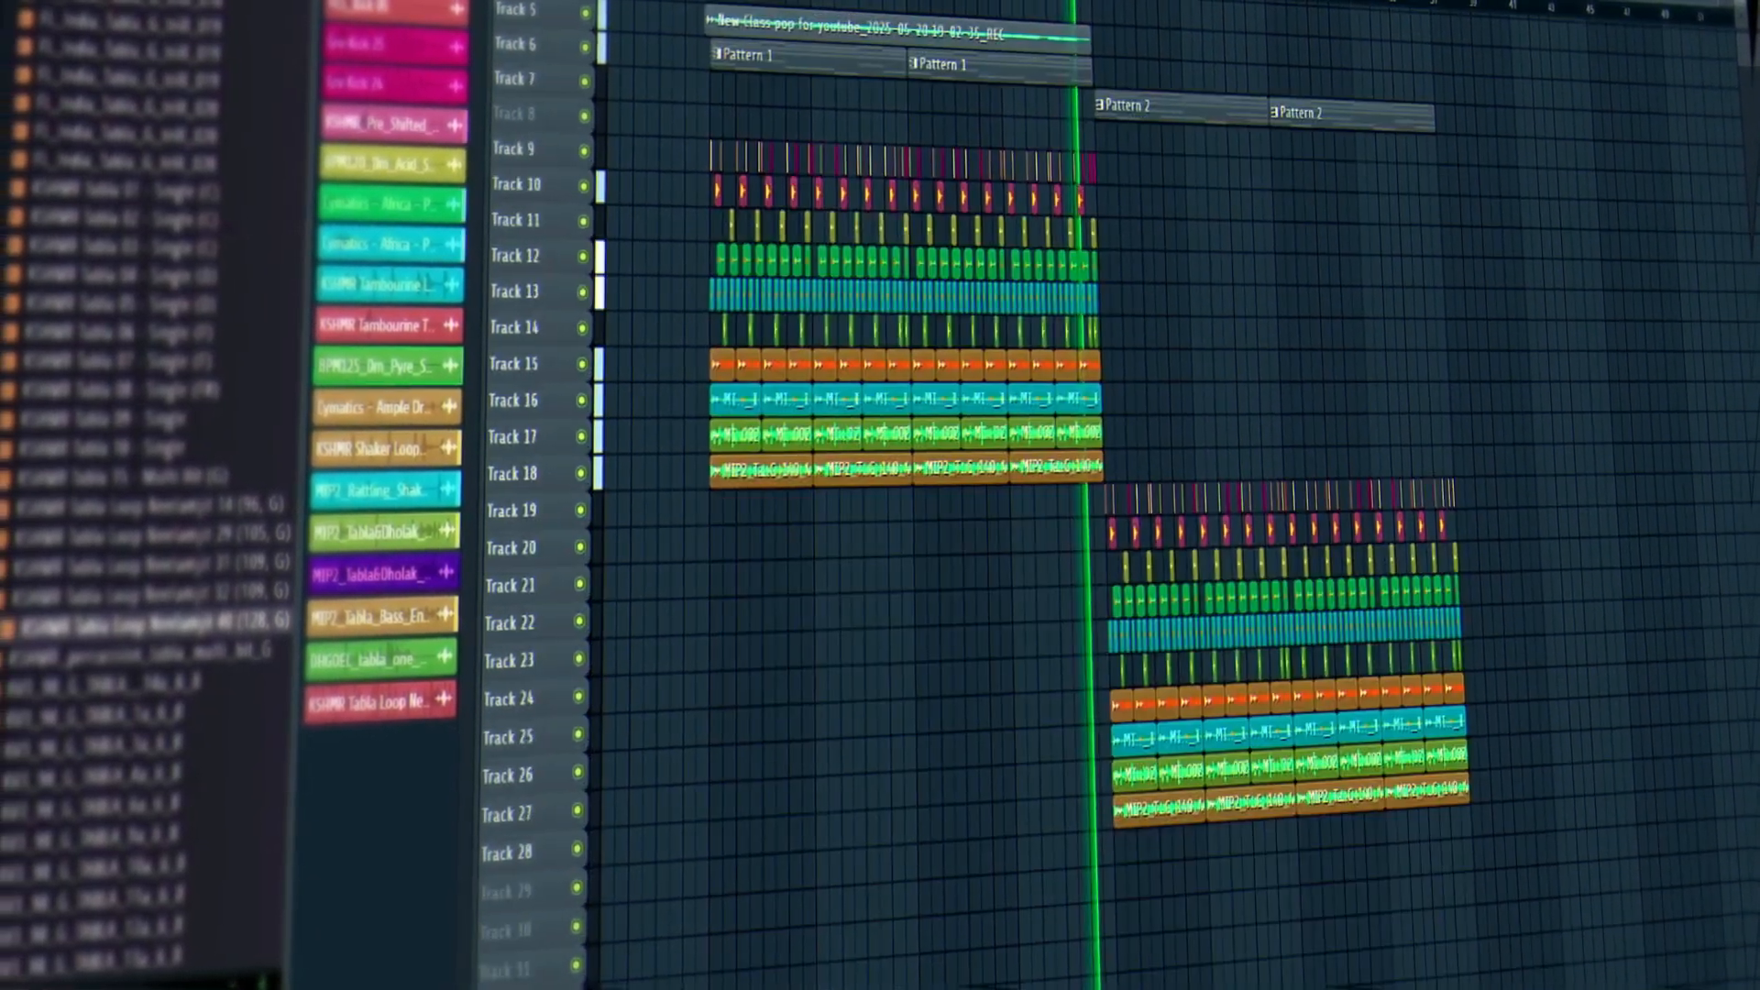
scroll(1100, 495, "up", 1)
scroll(1100, 495, "up", 1)
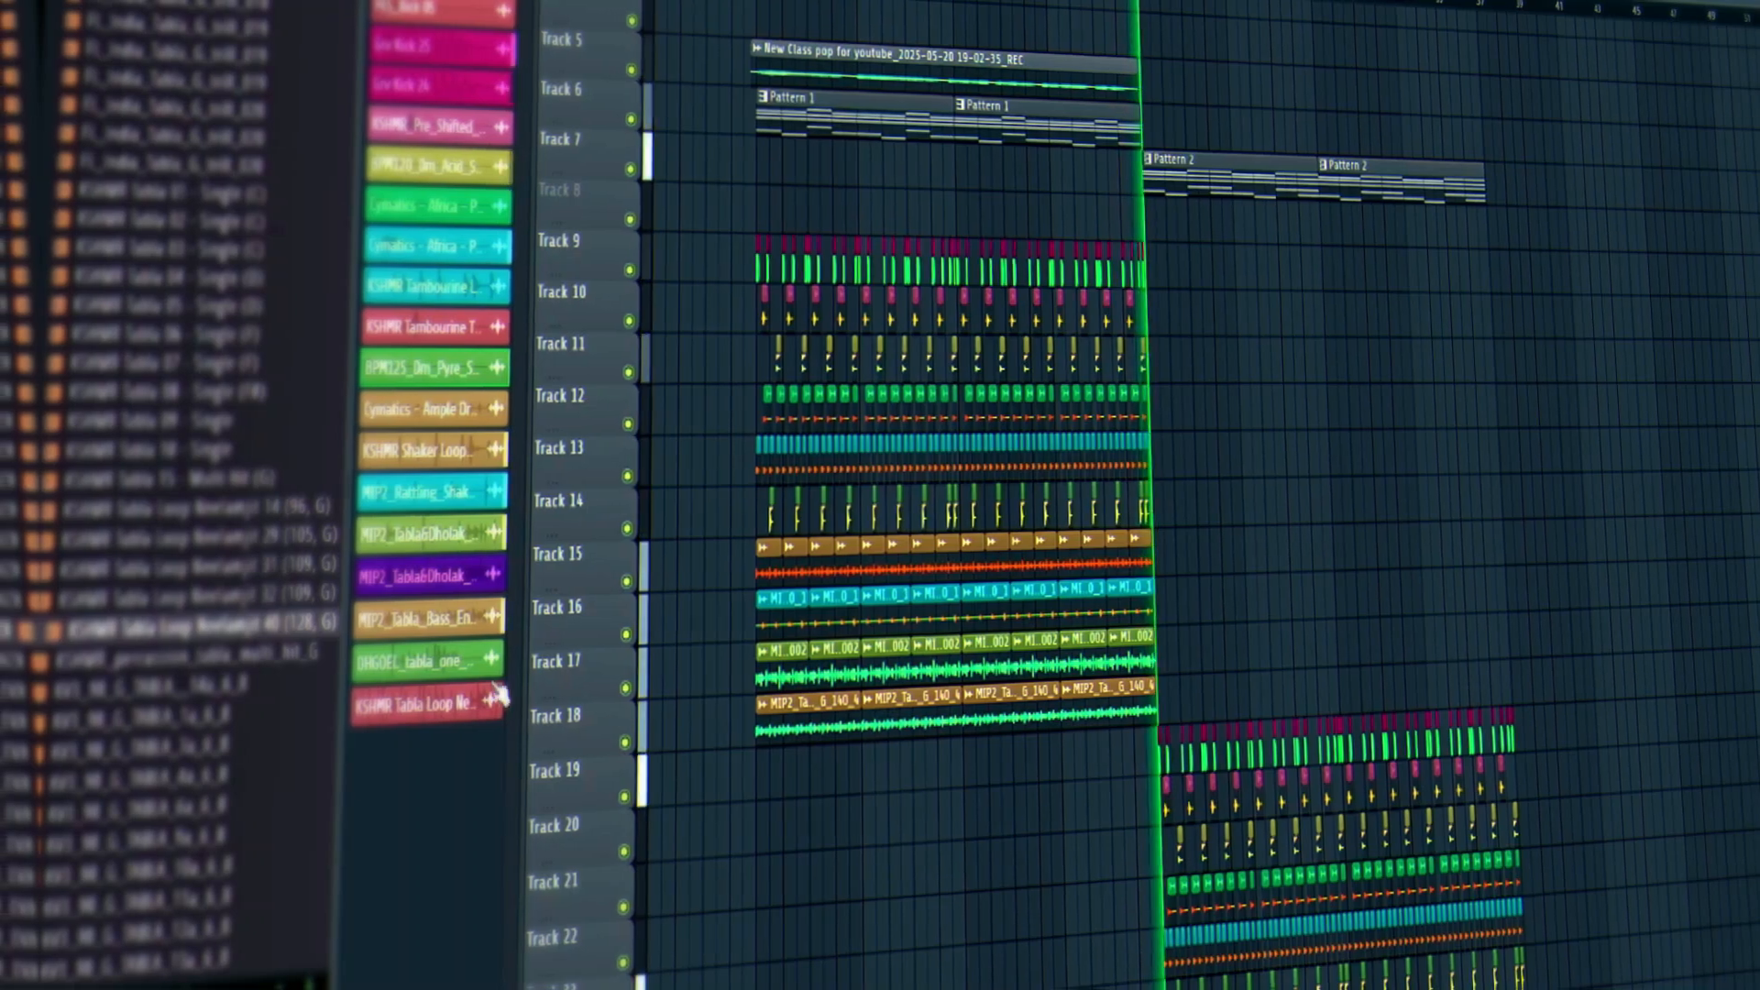
key("space")
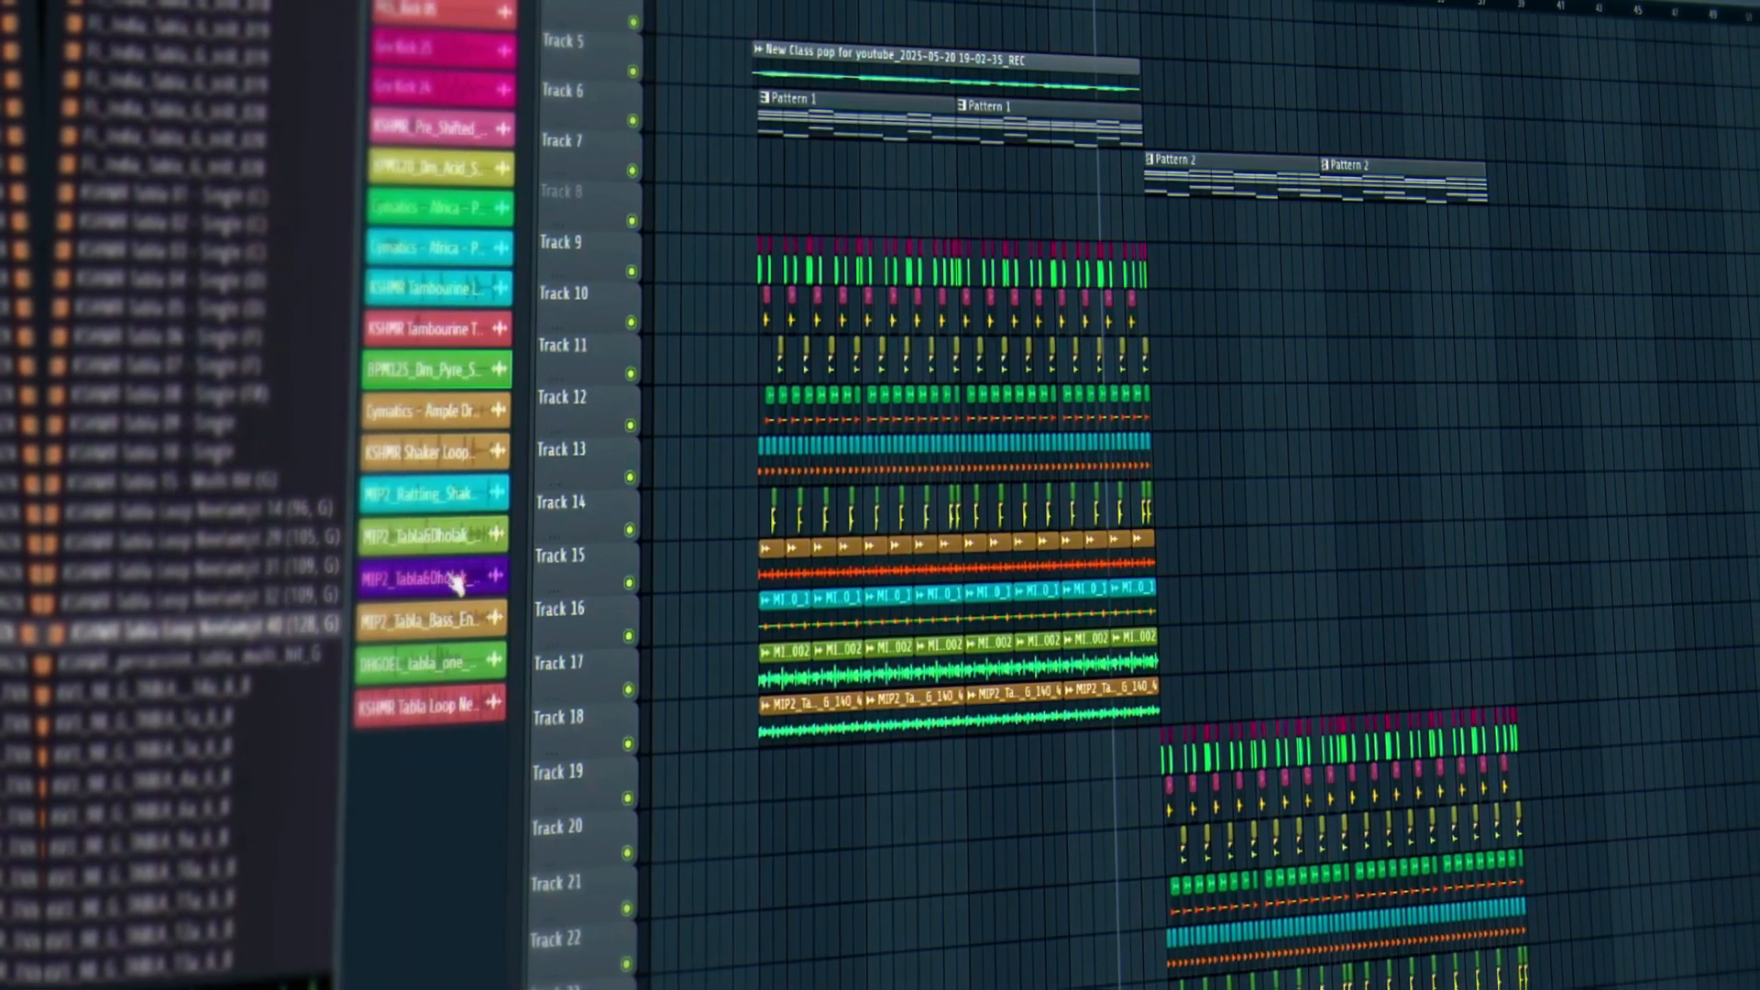
Check the Cymatics tambourine and KSHMR Tambourine Transition 05 sample settings.
left_click(449, 257)
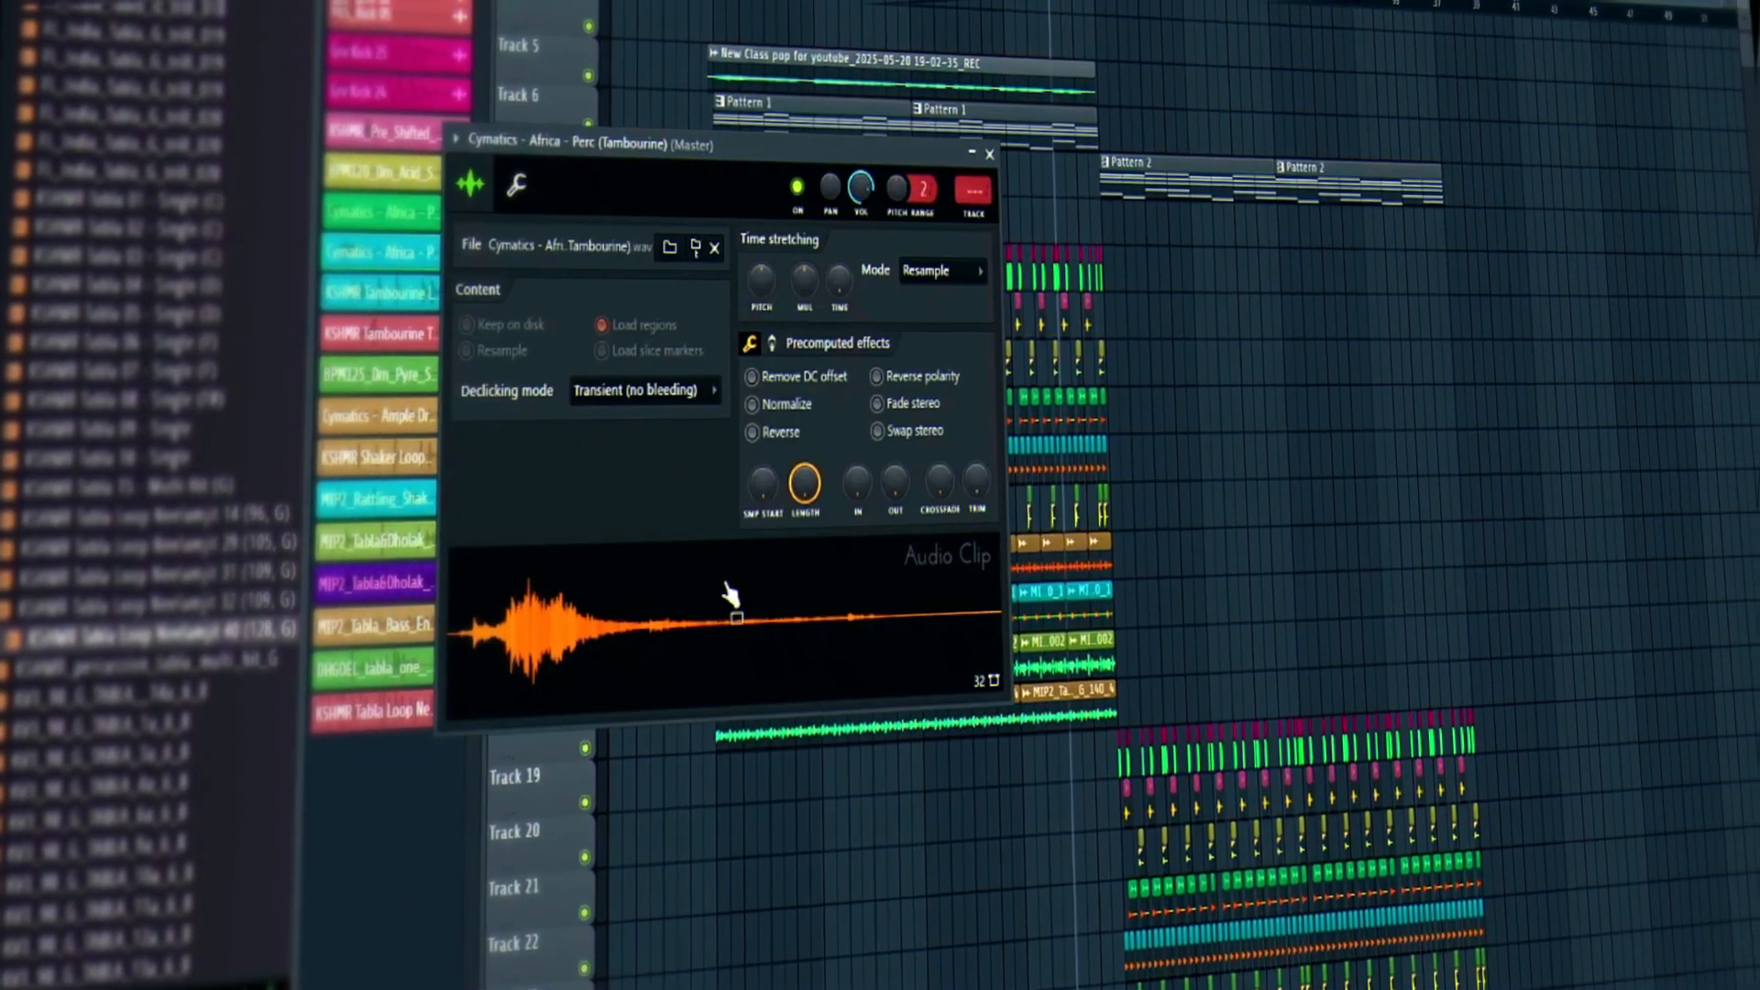
left_click(1002, 153)
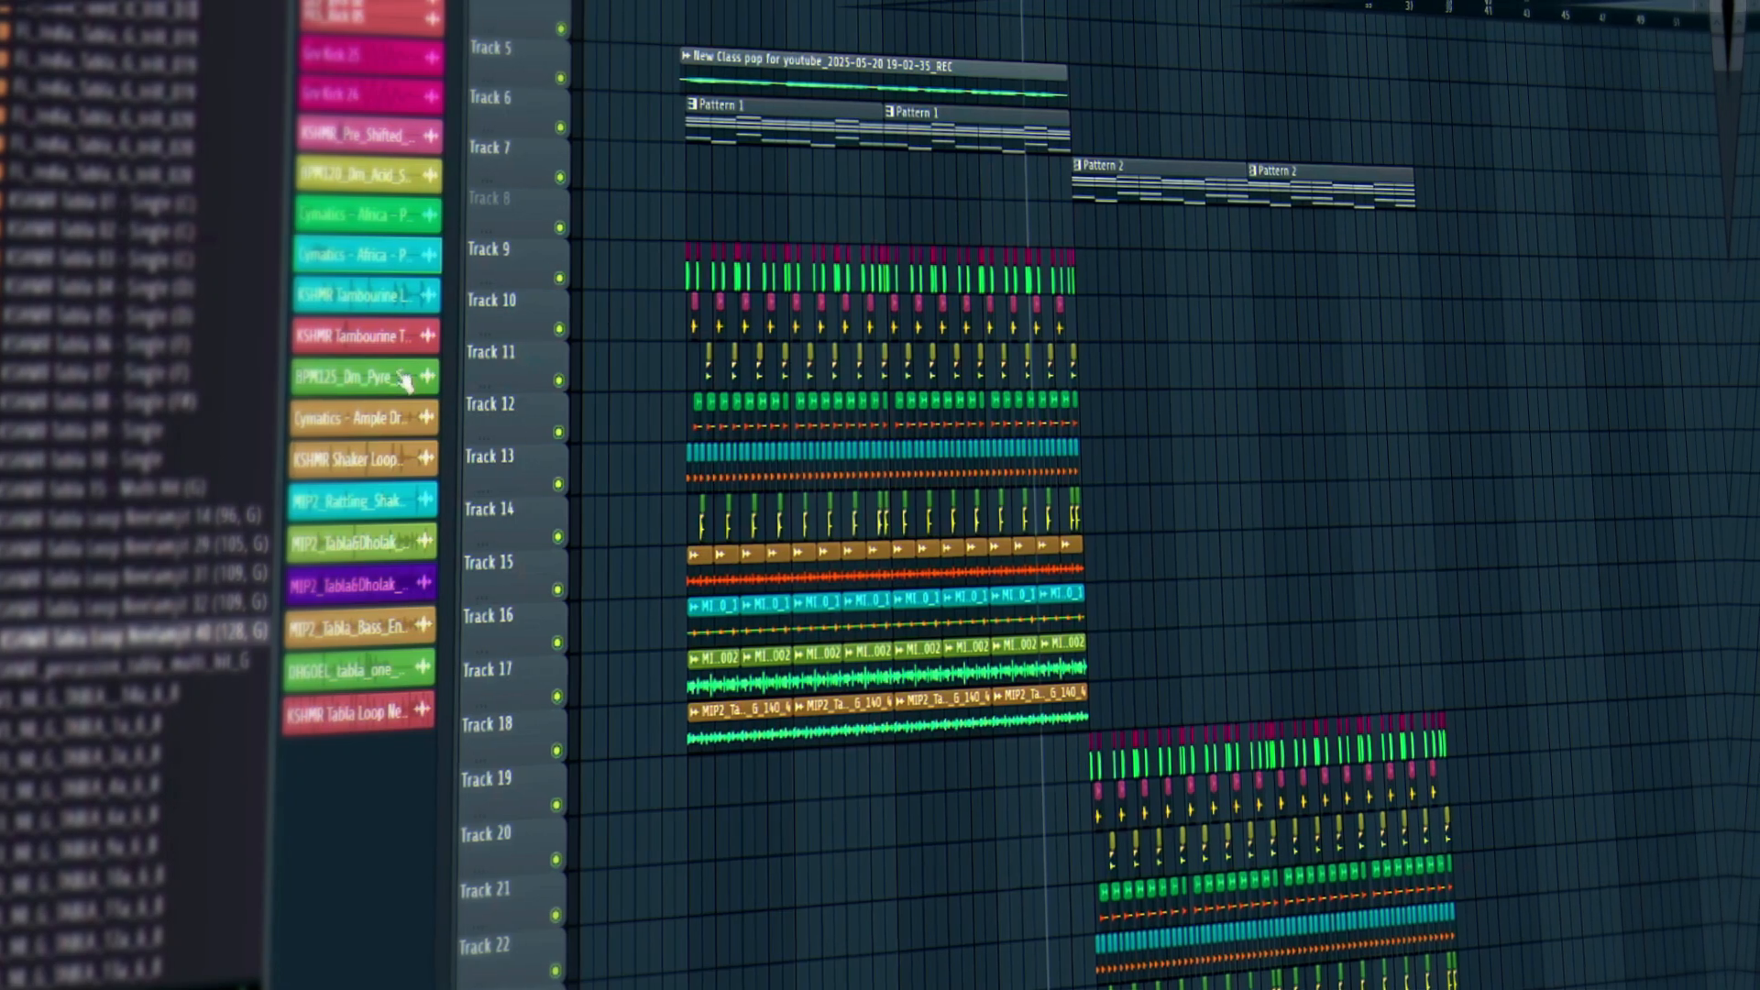
scroll(328, 591, "up", 4)
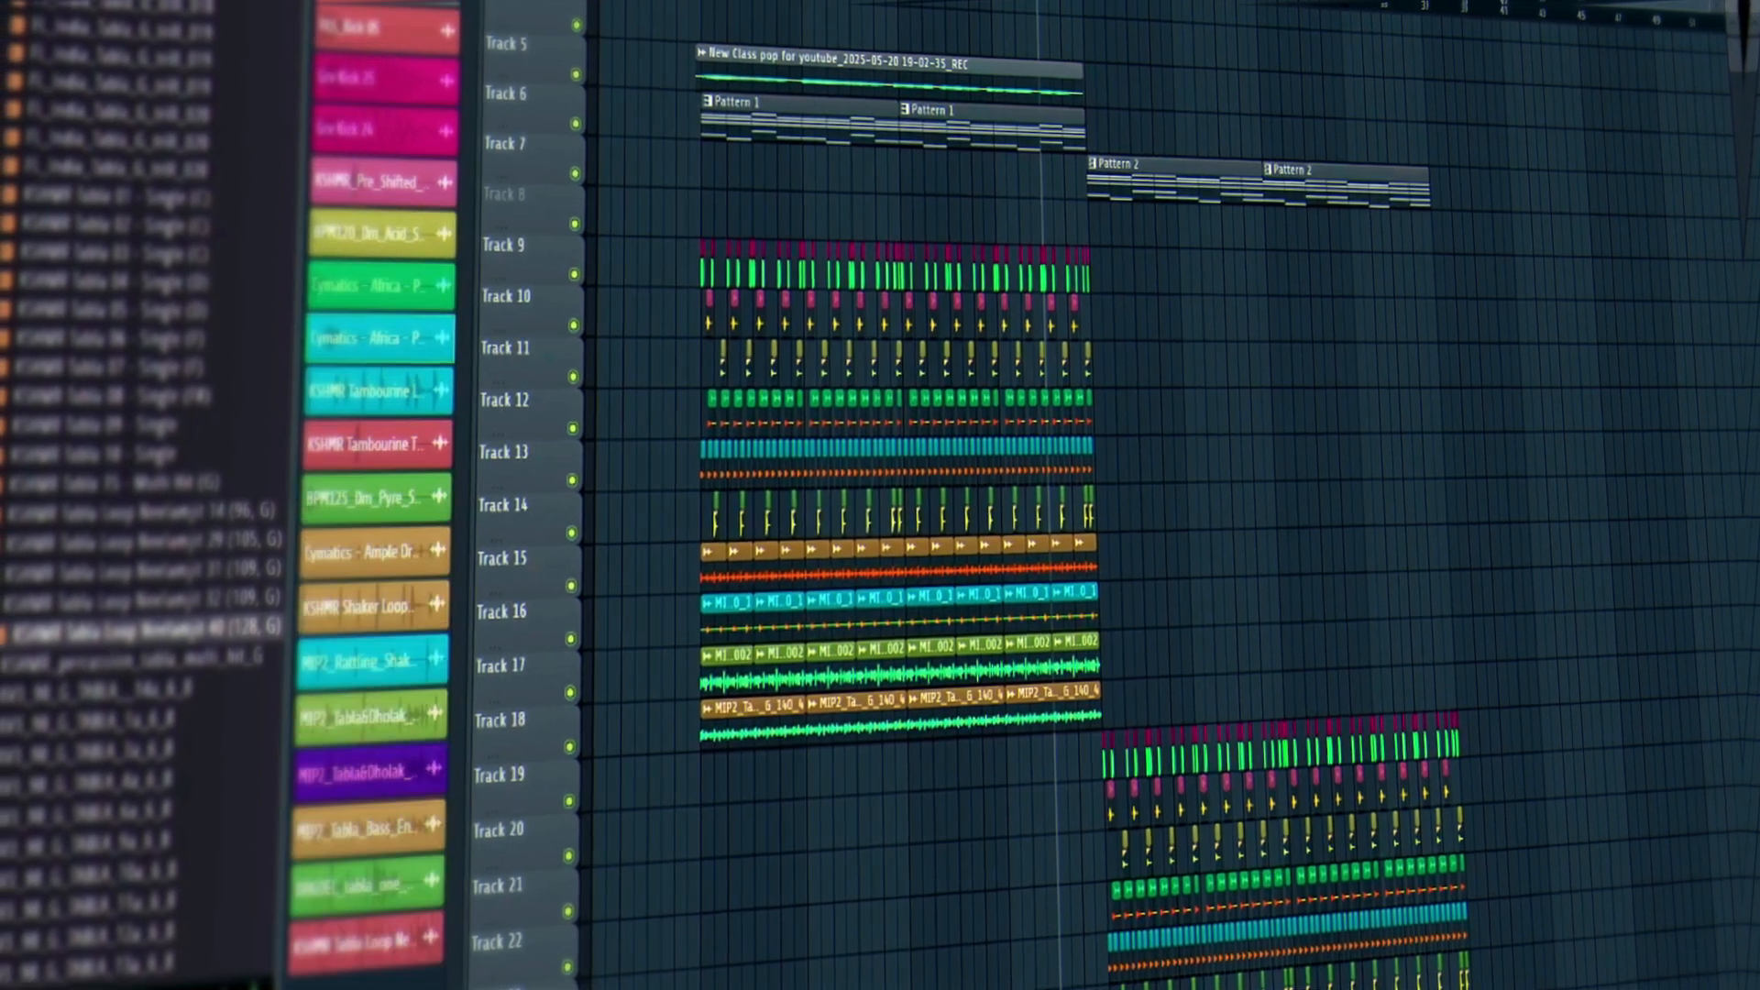
left_click(346, 584)
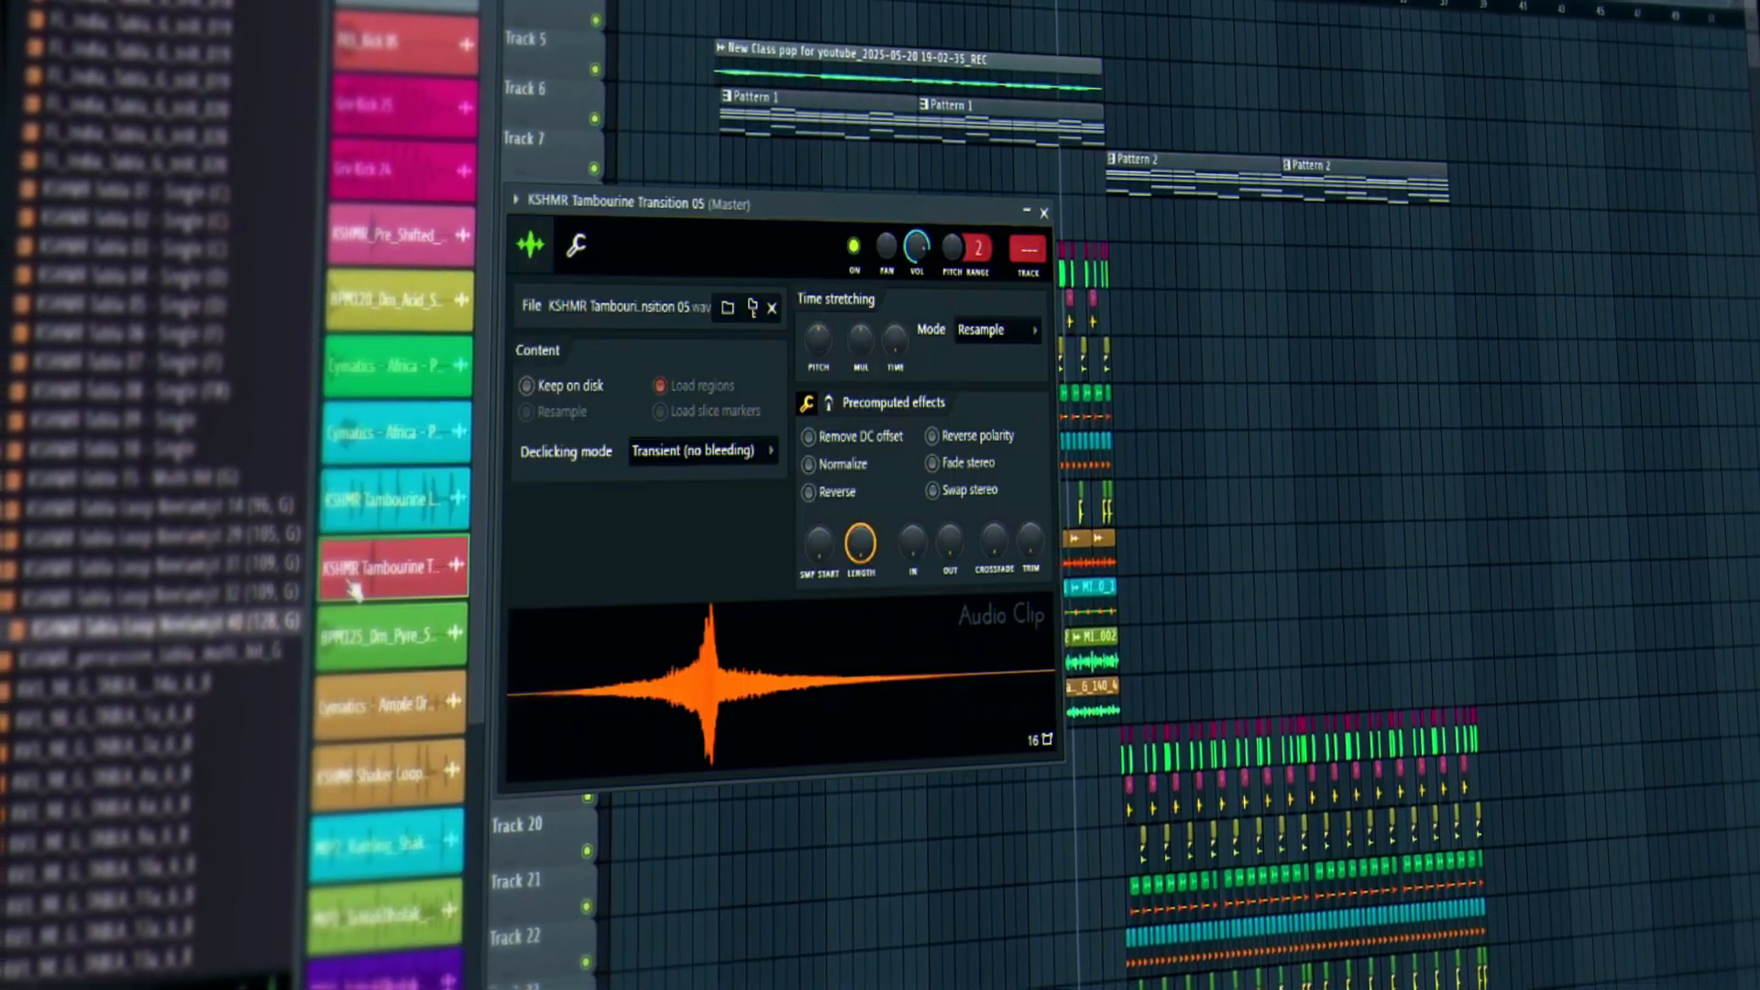
left_click(1044, 213)
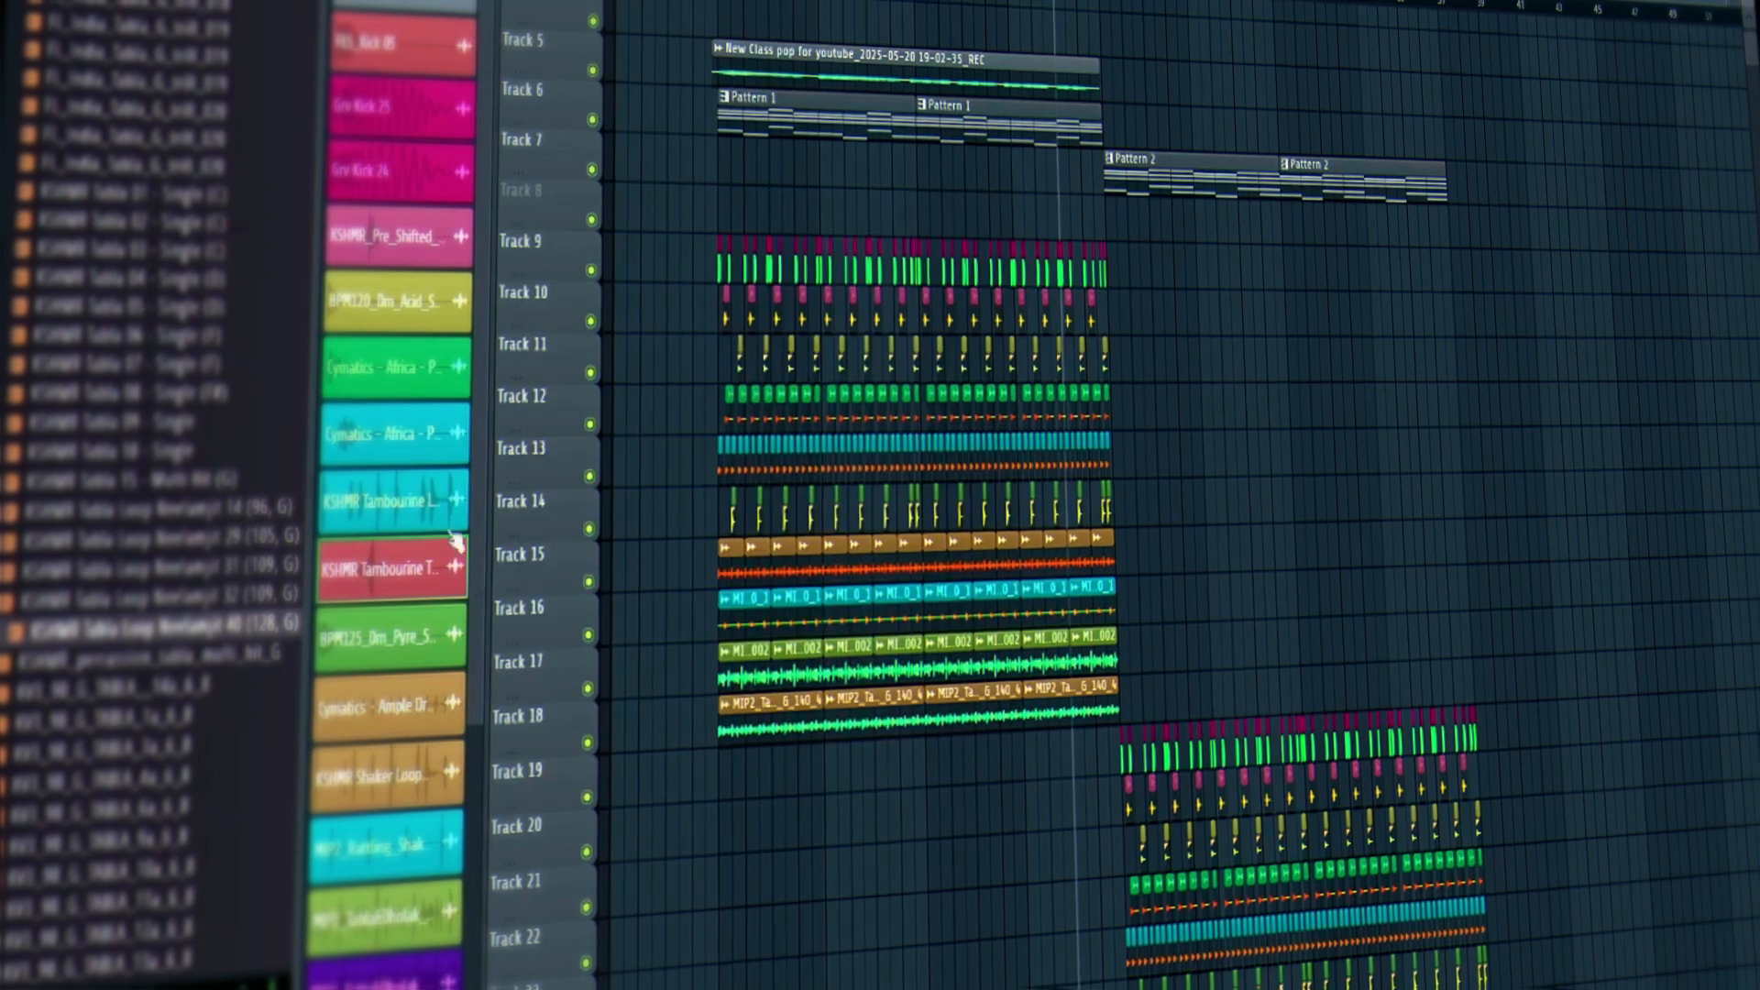
Place KSHMR Tambourine Transition 05 on Track 29 at the duplicated section's start.
left_click_drag(389, 569, 1233, 515)
scroll(1369, 488, "down", 5)
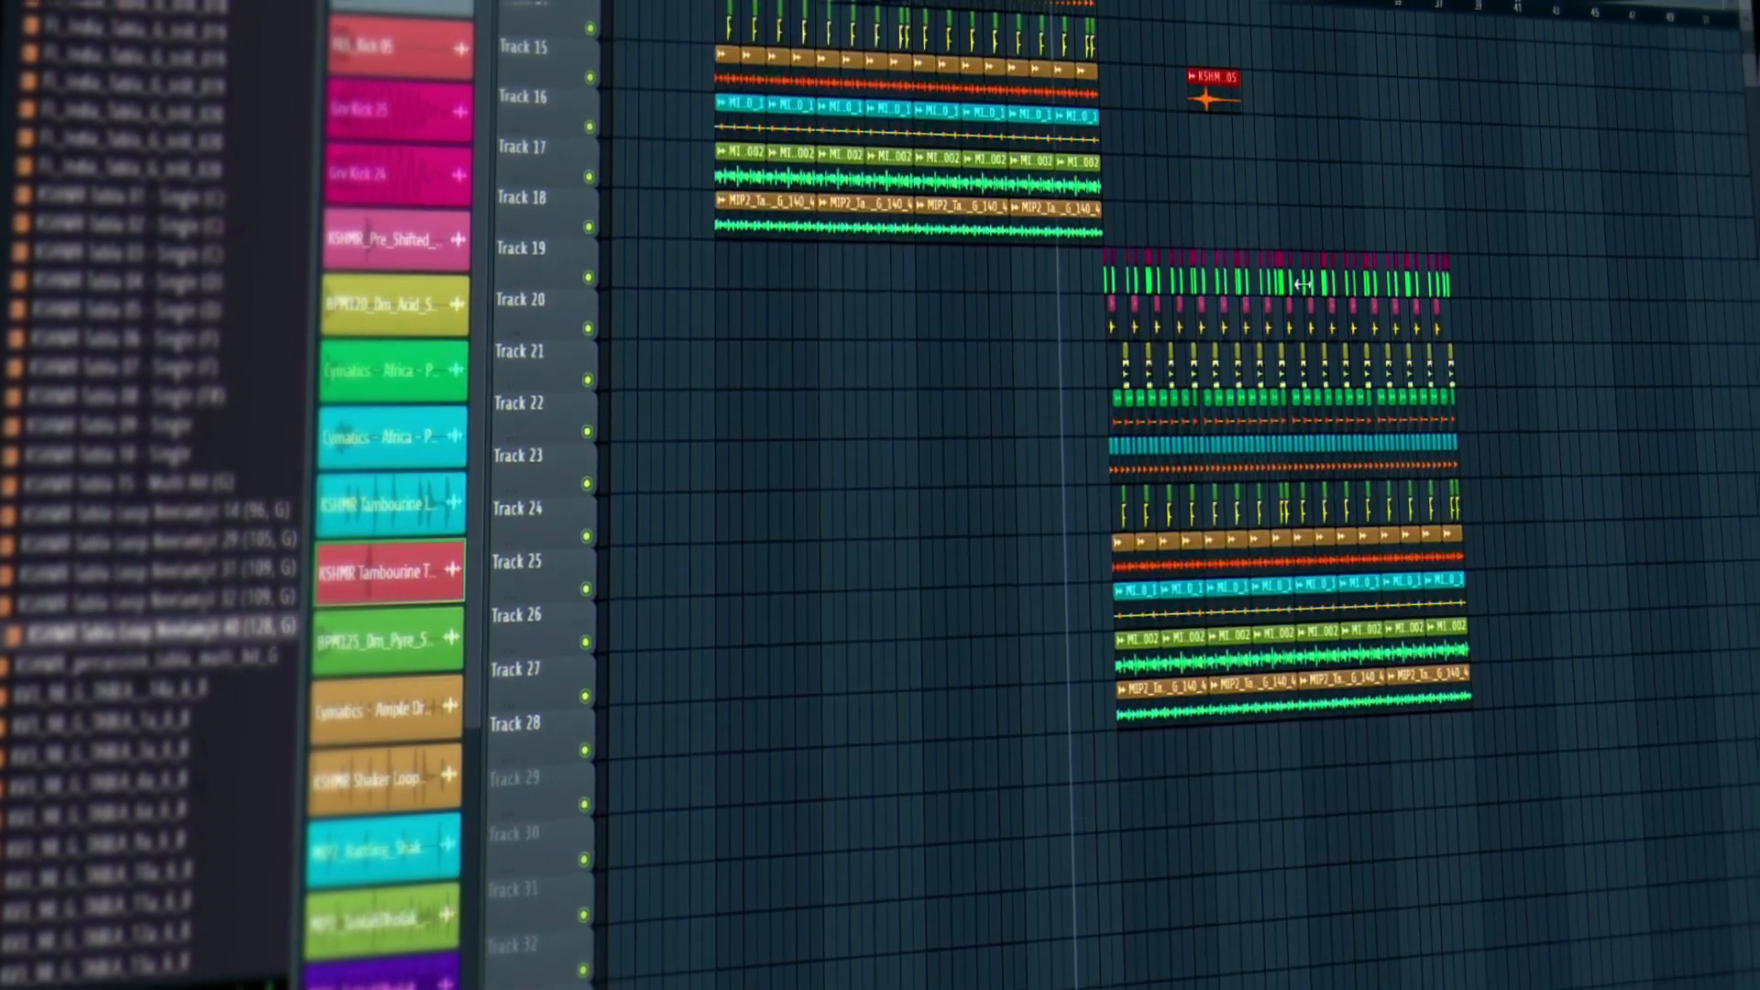
left_click_drag(1212, 66, 1128, 748)
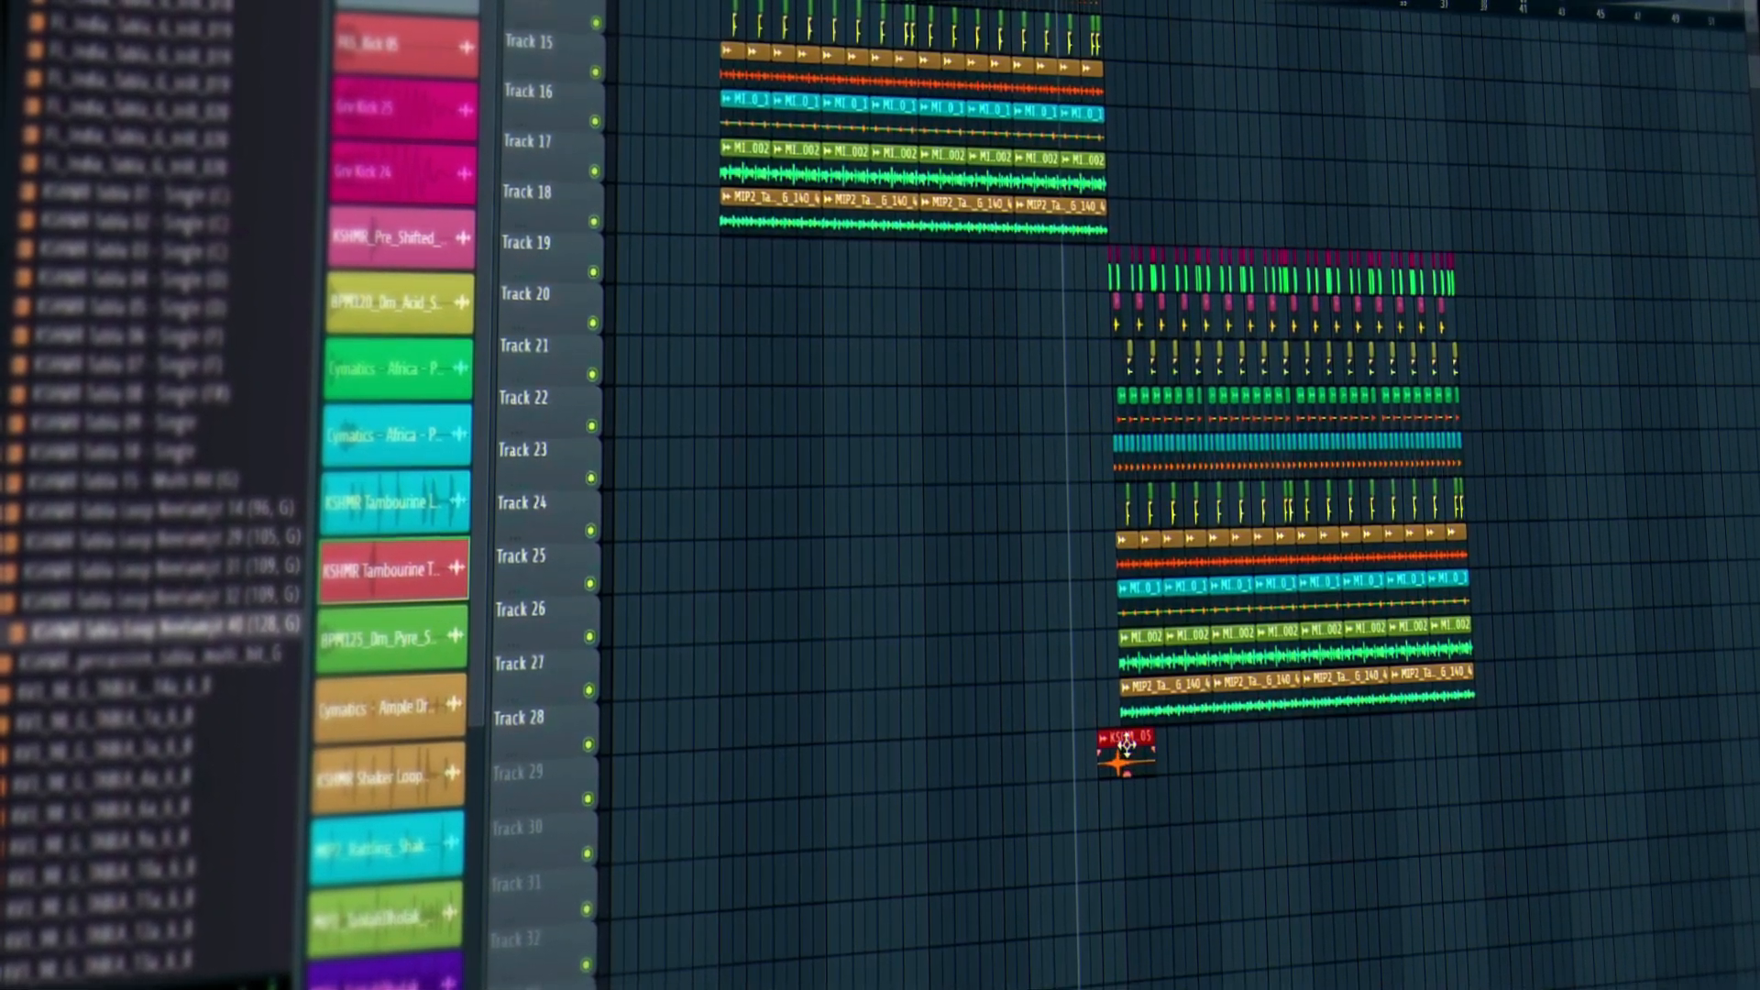
scroll(394, 688, "down", 2)
scroll(1114, 220, "up", 5)
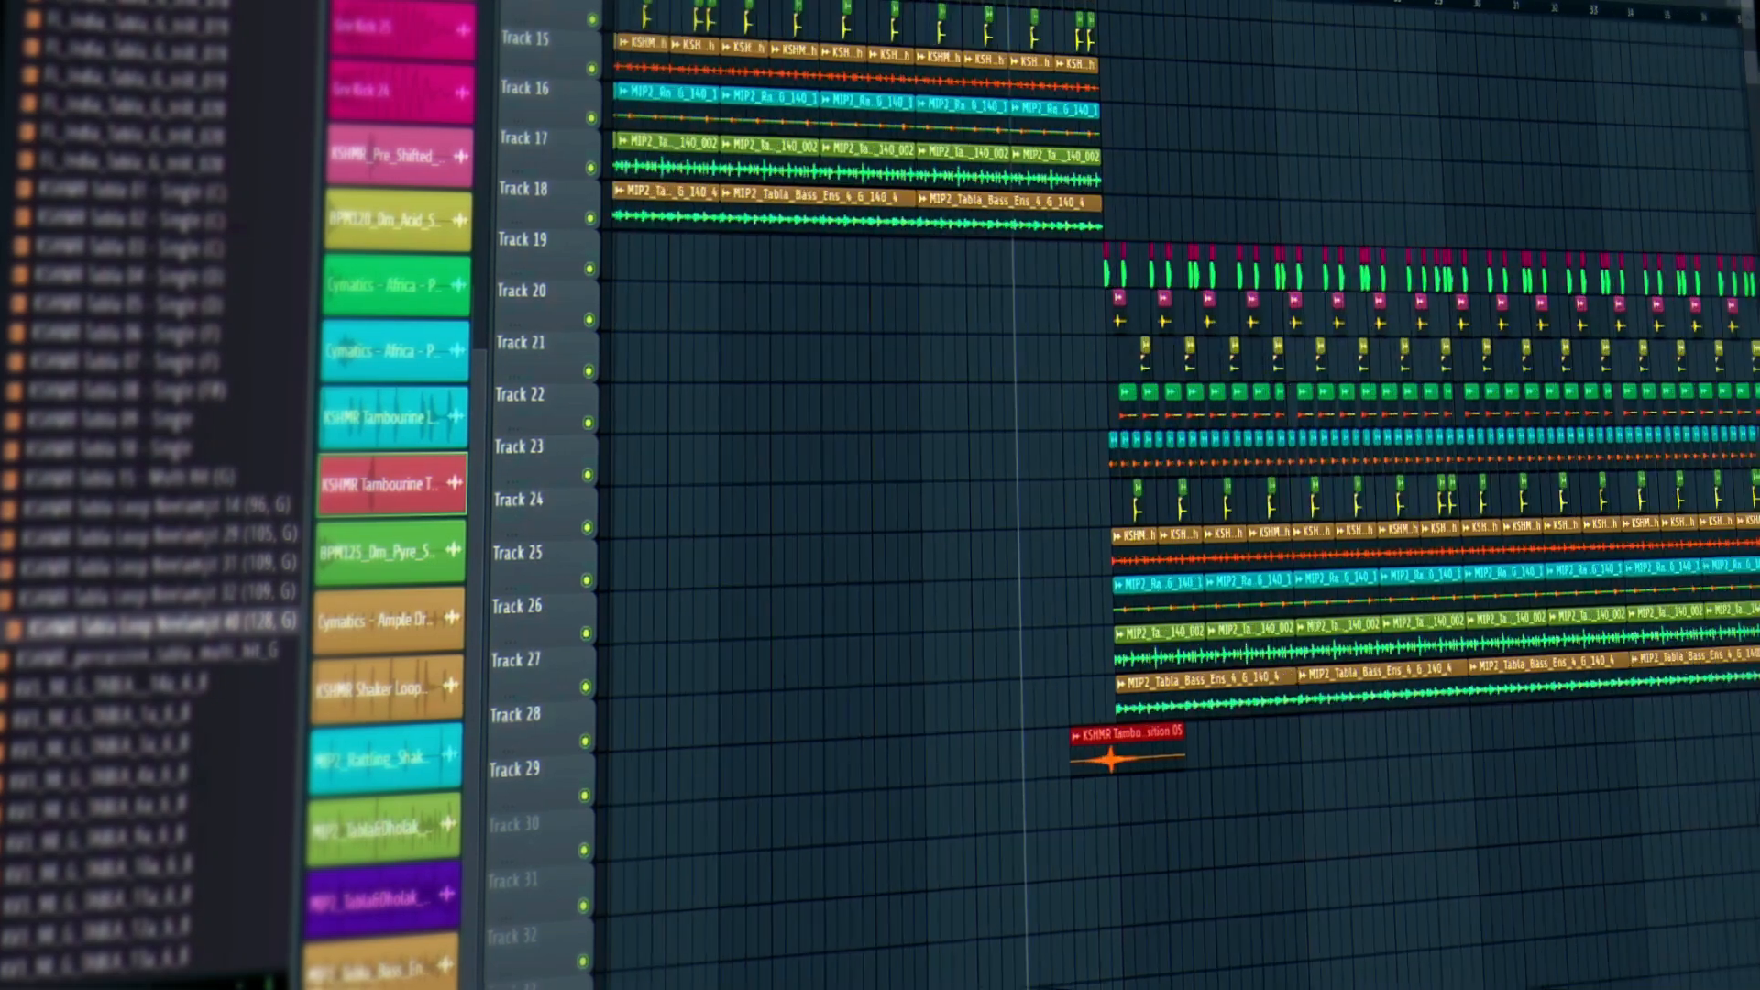
left_click_drag(1163, 762, 1180, 746)
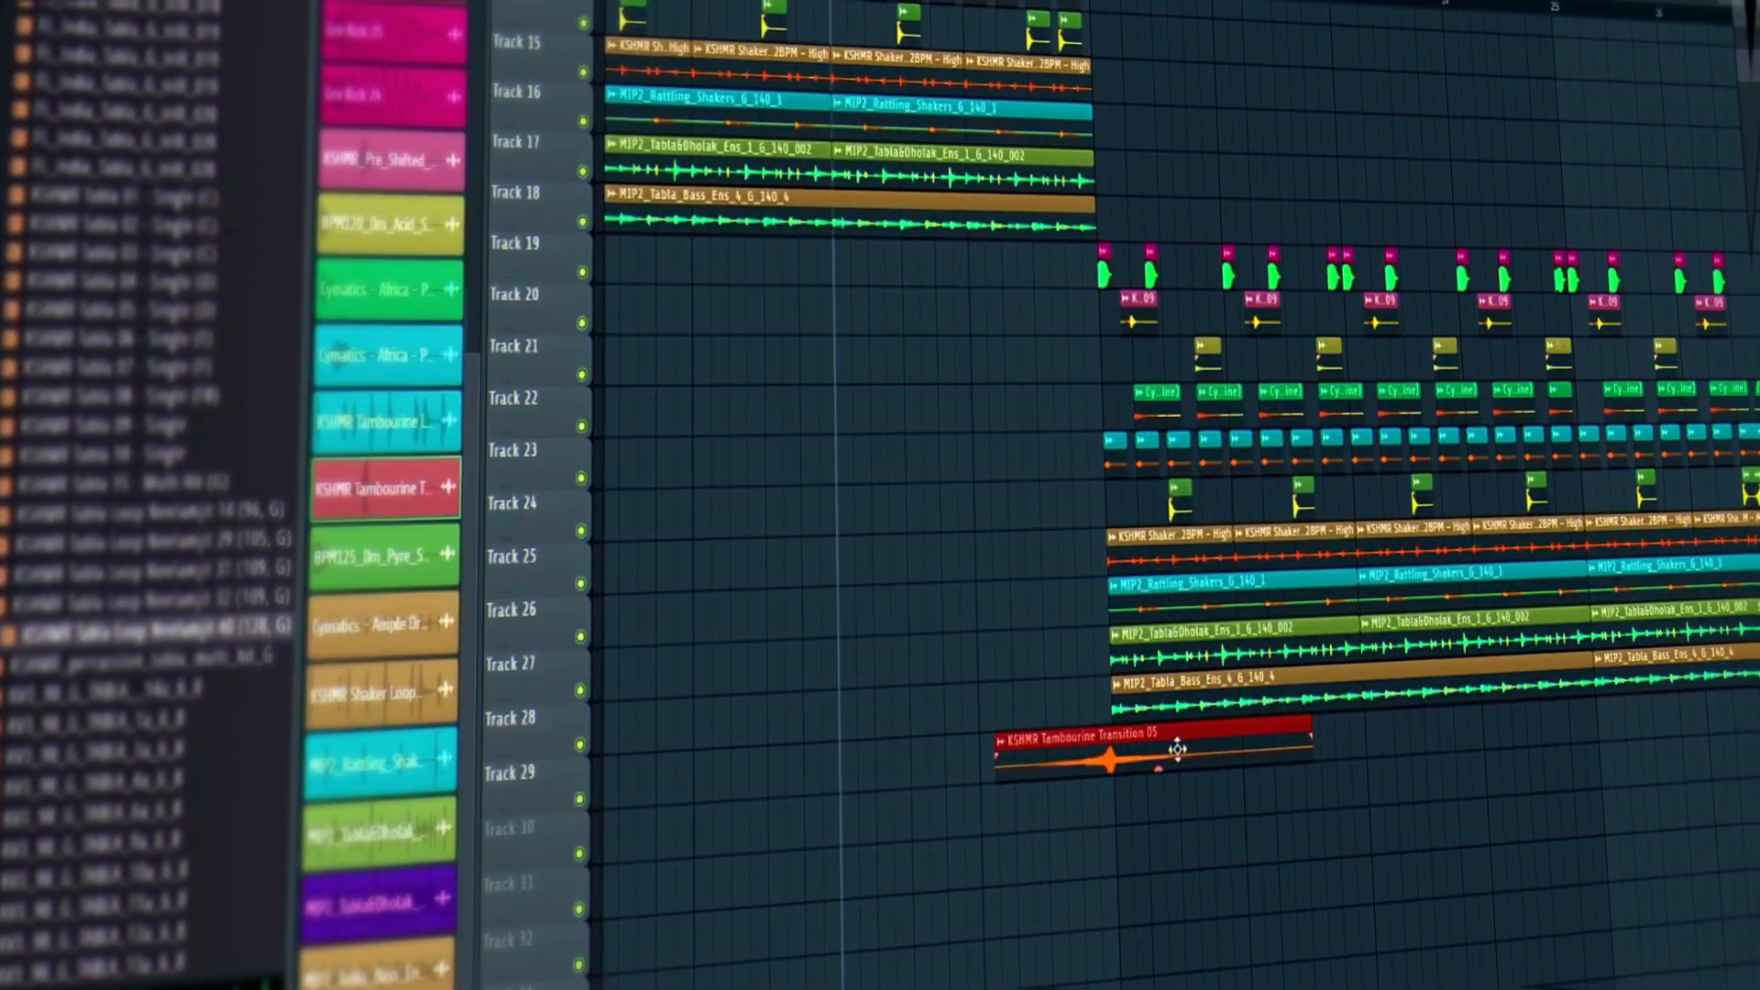
scroll(1104, 7, "up", 4)
scroll(1104, 7, "up", 3)
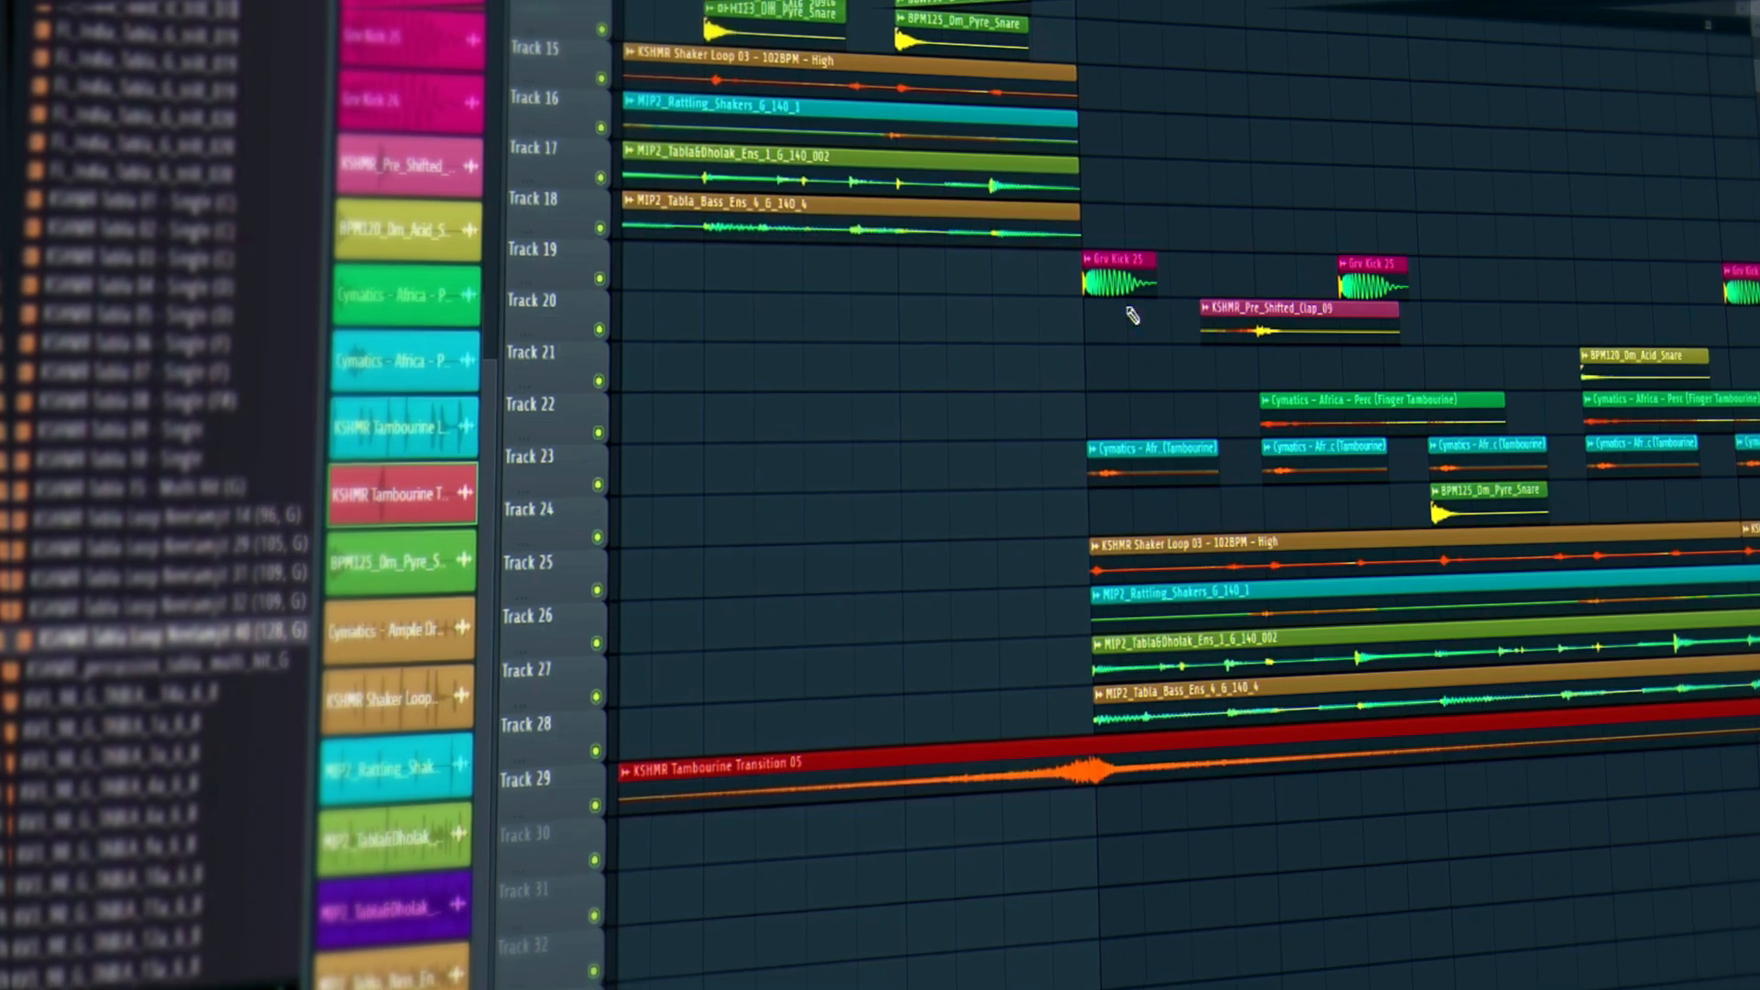
scroll(1095, 7, "down", 10)
Play back the arrangement to hear the new tambourine transition.
key("space")
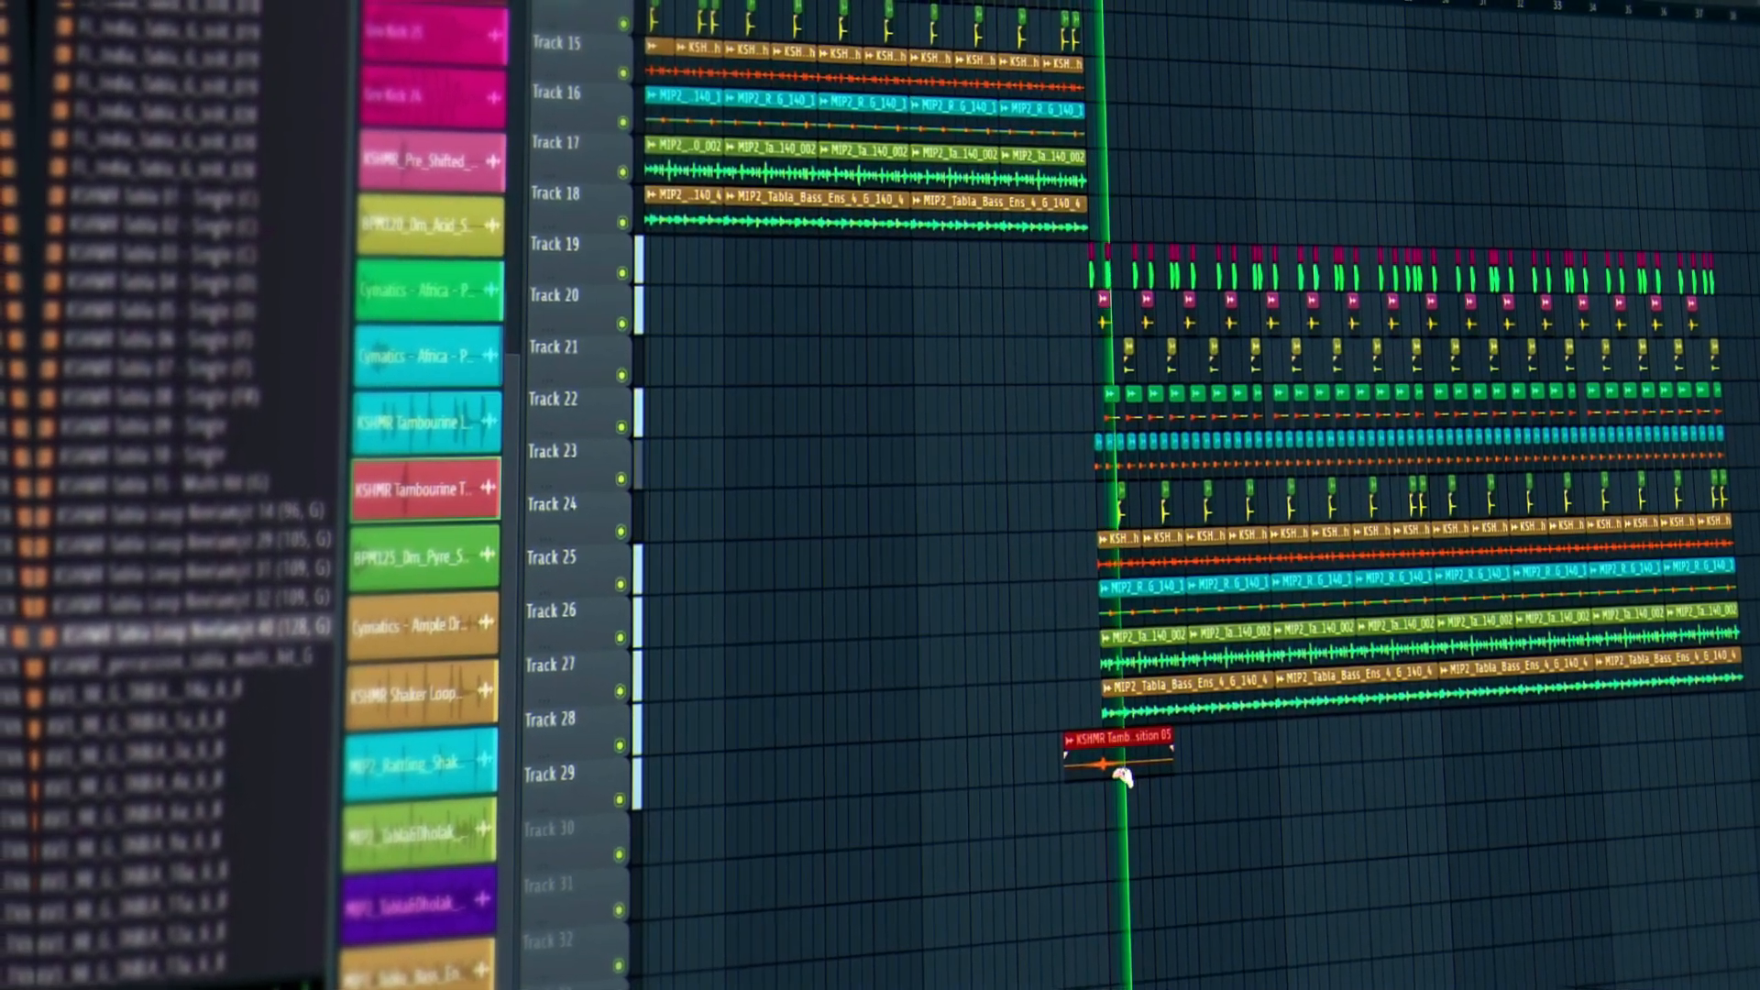
scroll(1181, 568, "down", 3)
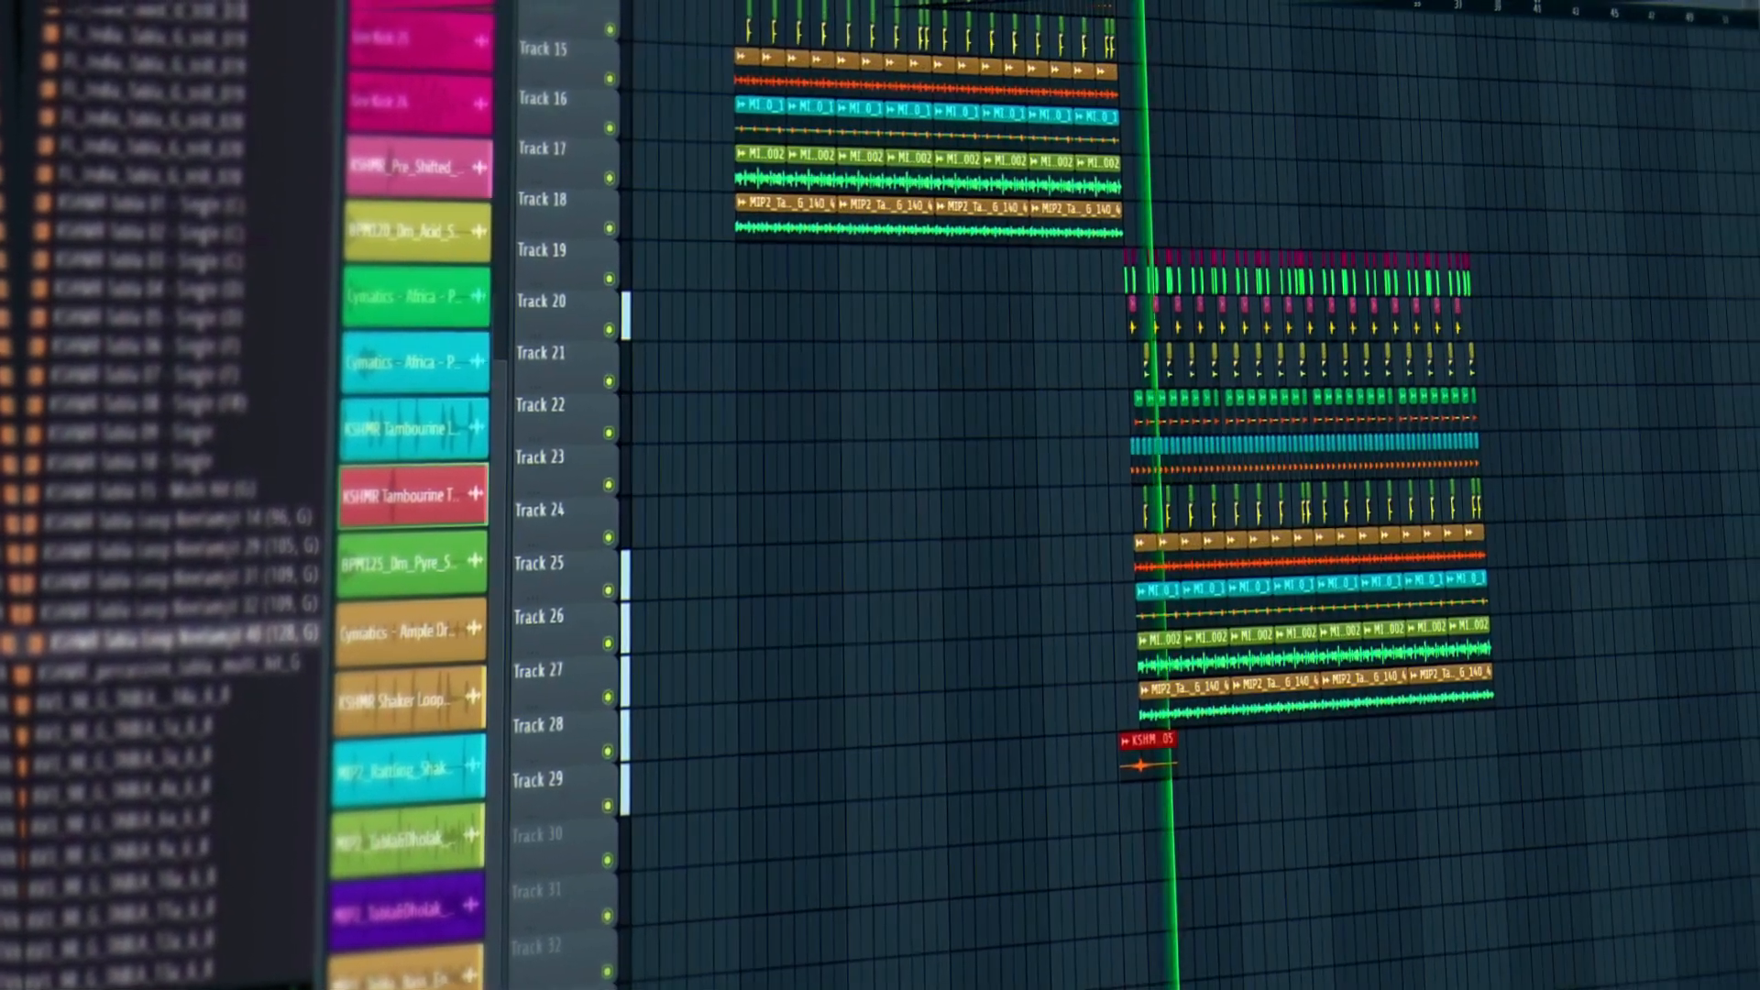
scroll(1571, 224, "up", 8)
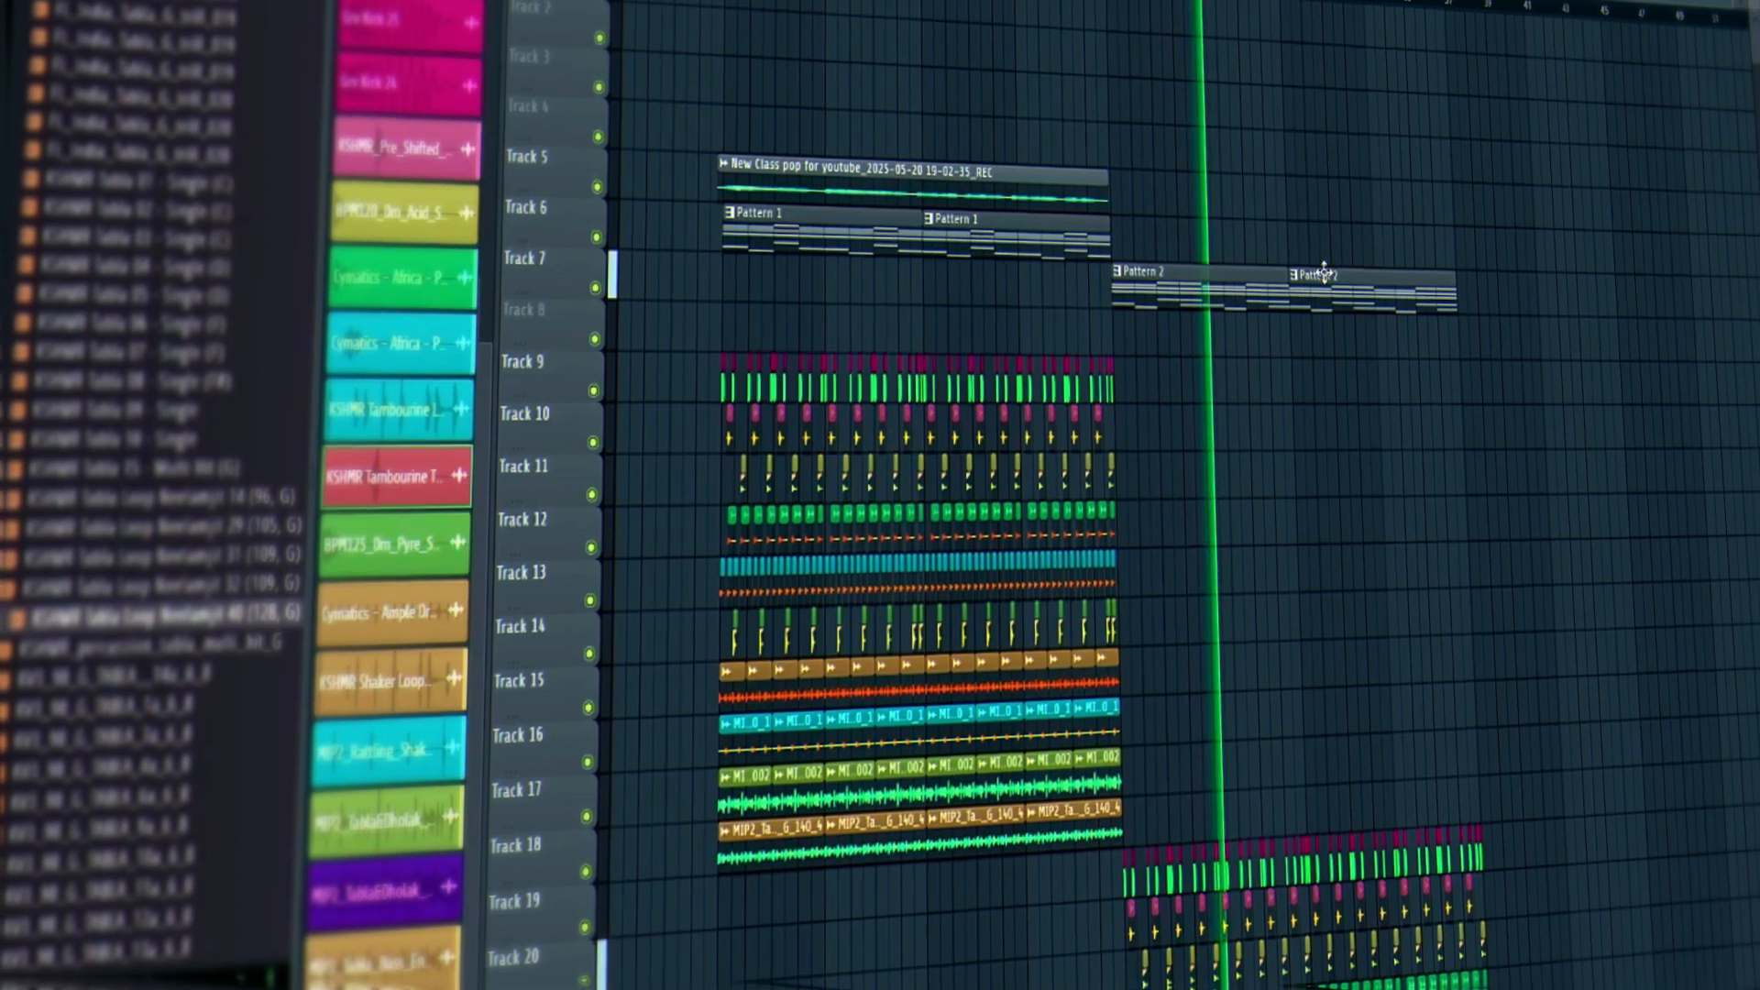
Listen through the original block and its copy on tracks 19–28, then stop playback.
scroll(1324, 273, "down", 3)
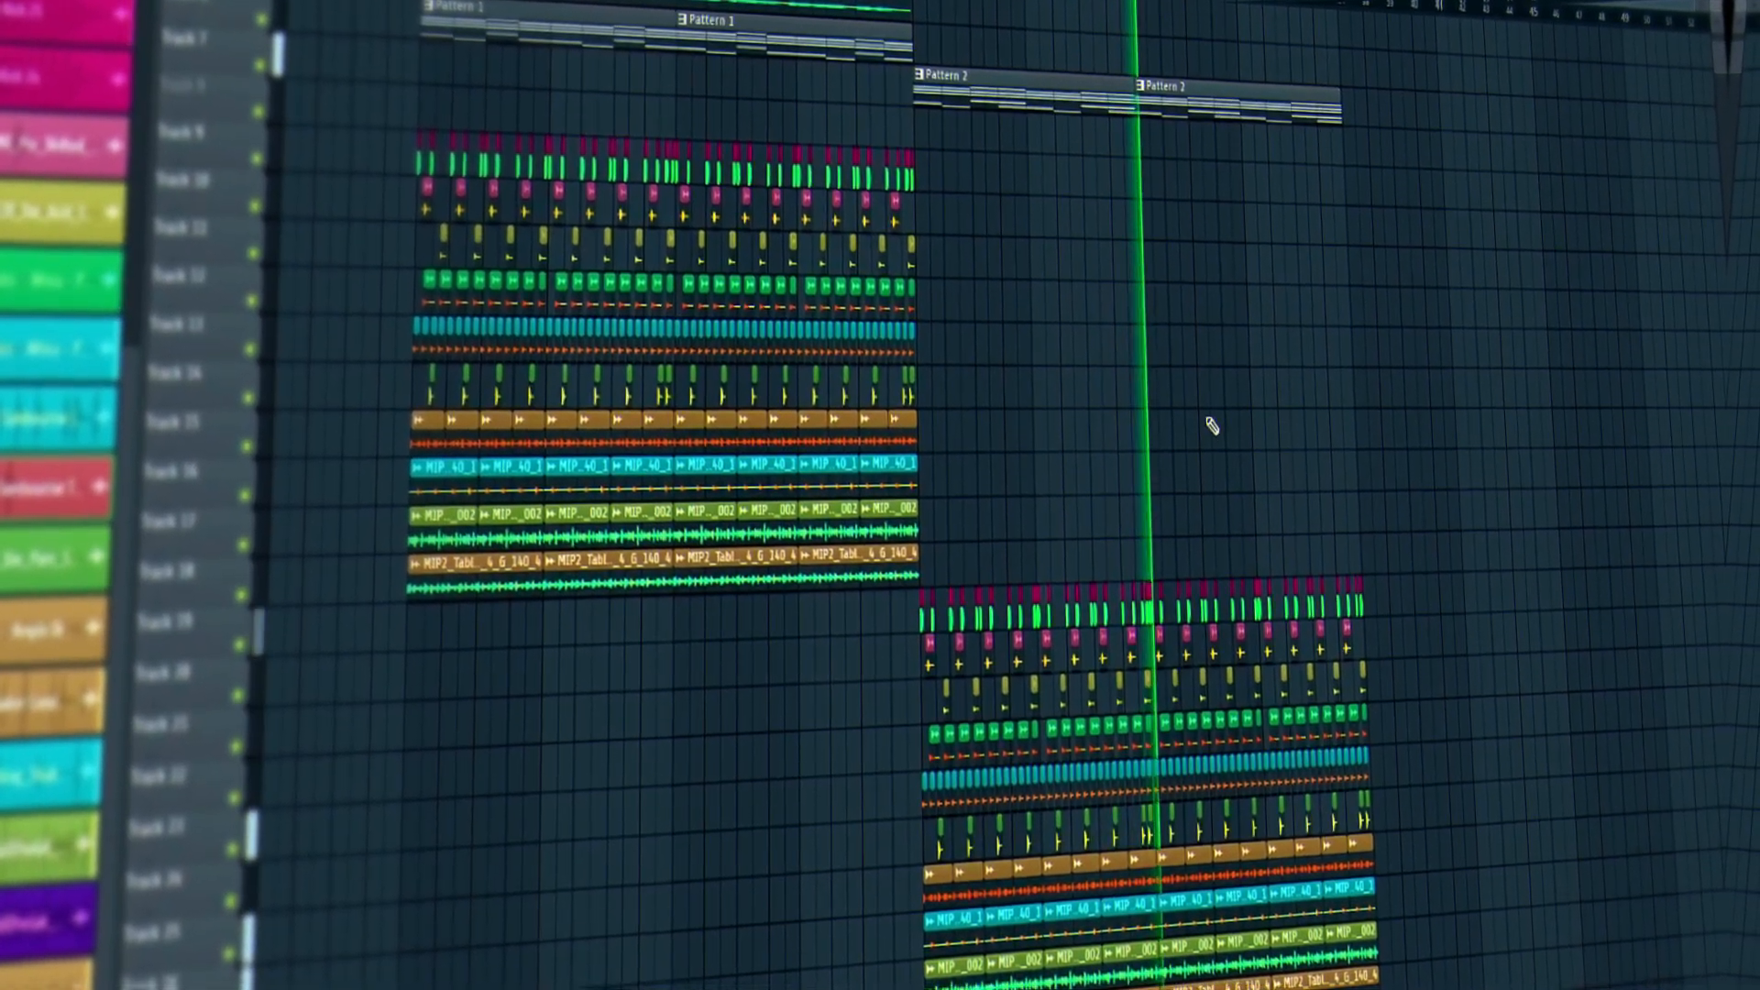
scroll(1212, 425, "down", 5)
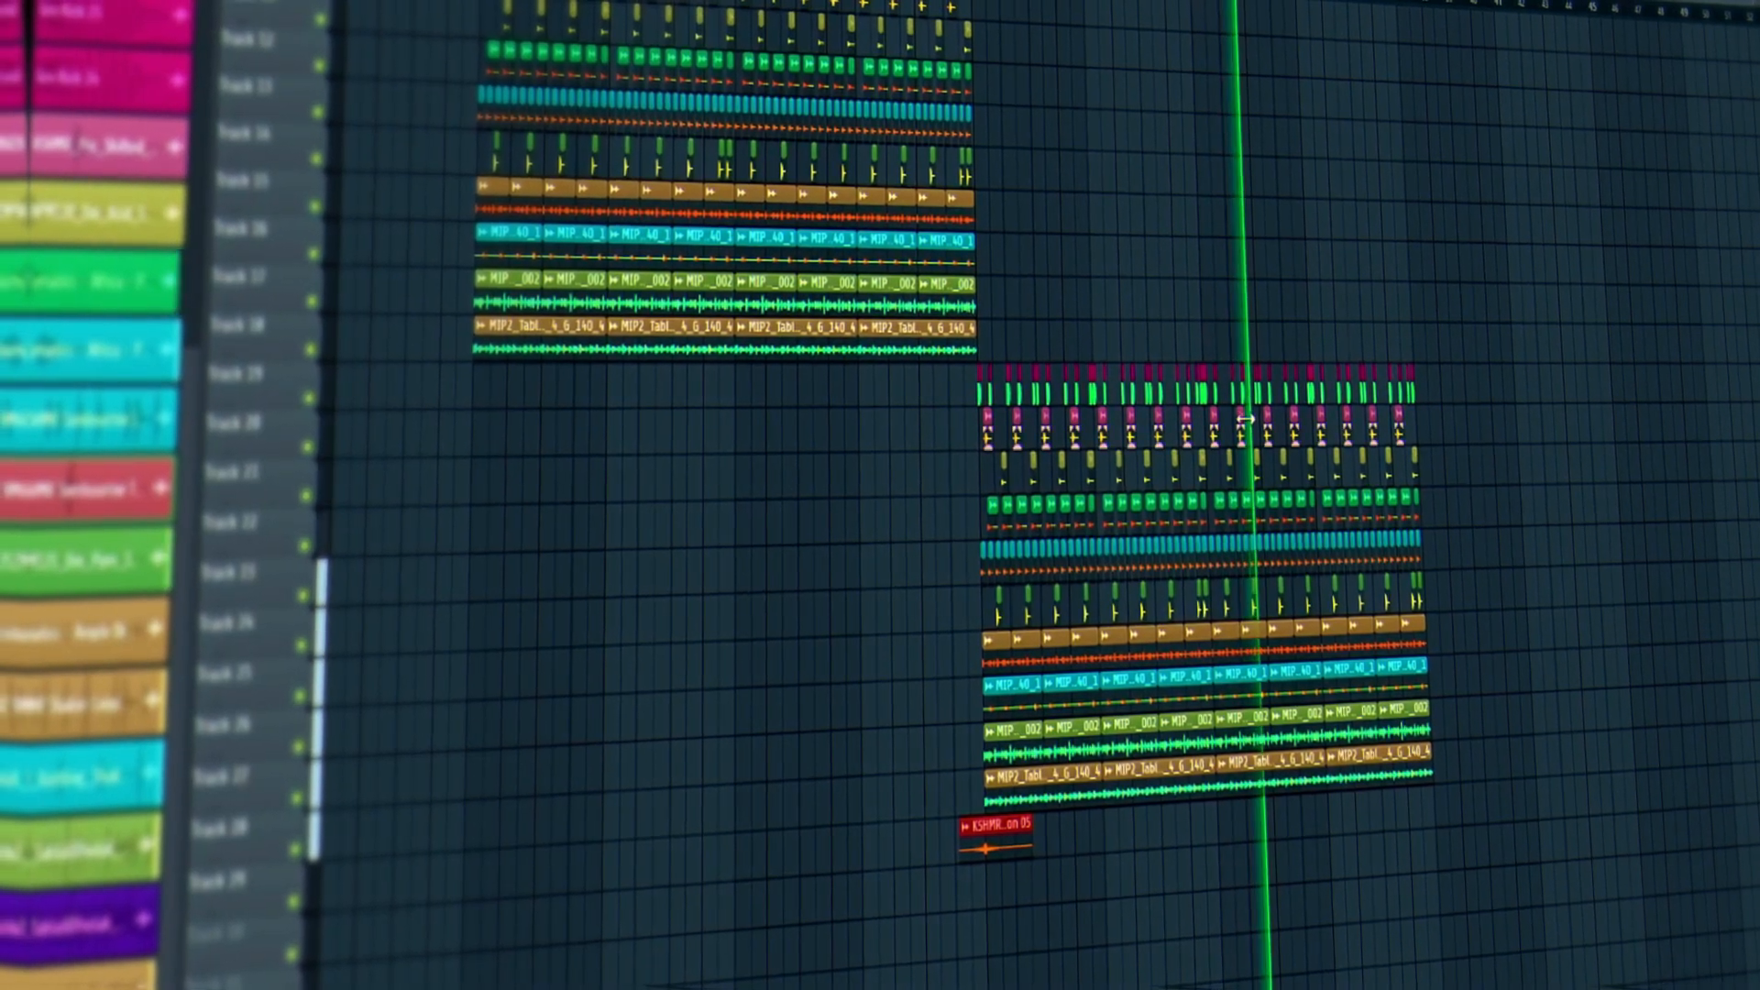
left_click_drag(191, 350, 191, 55)
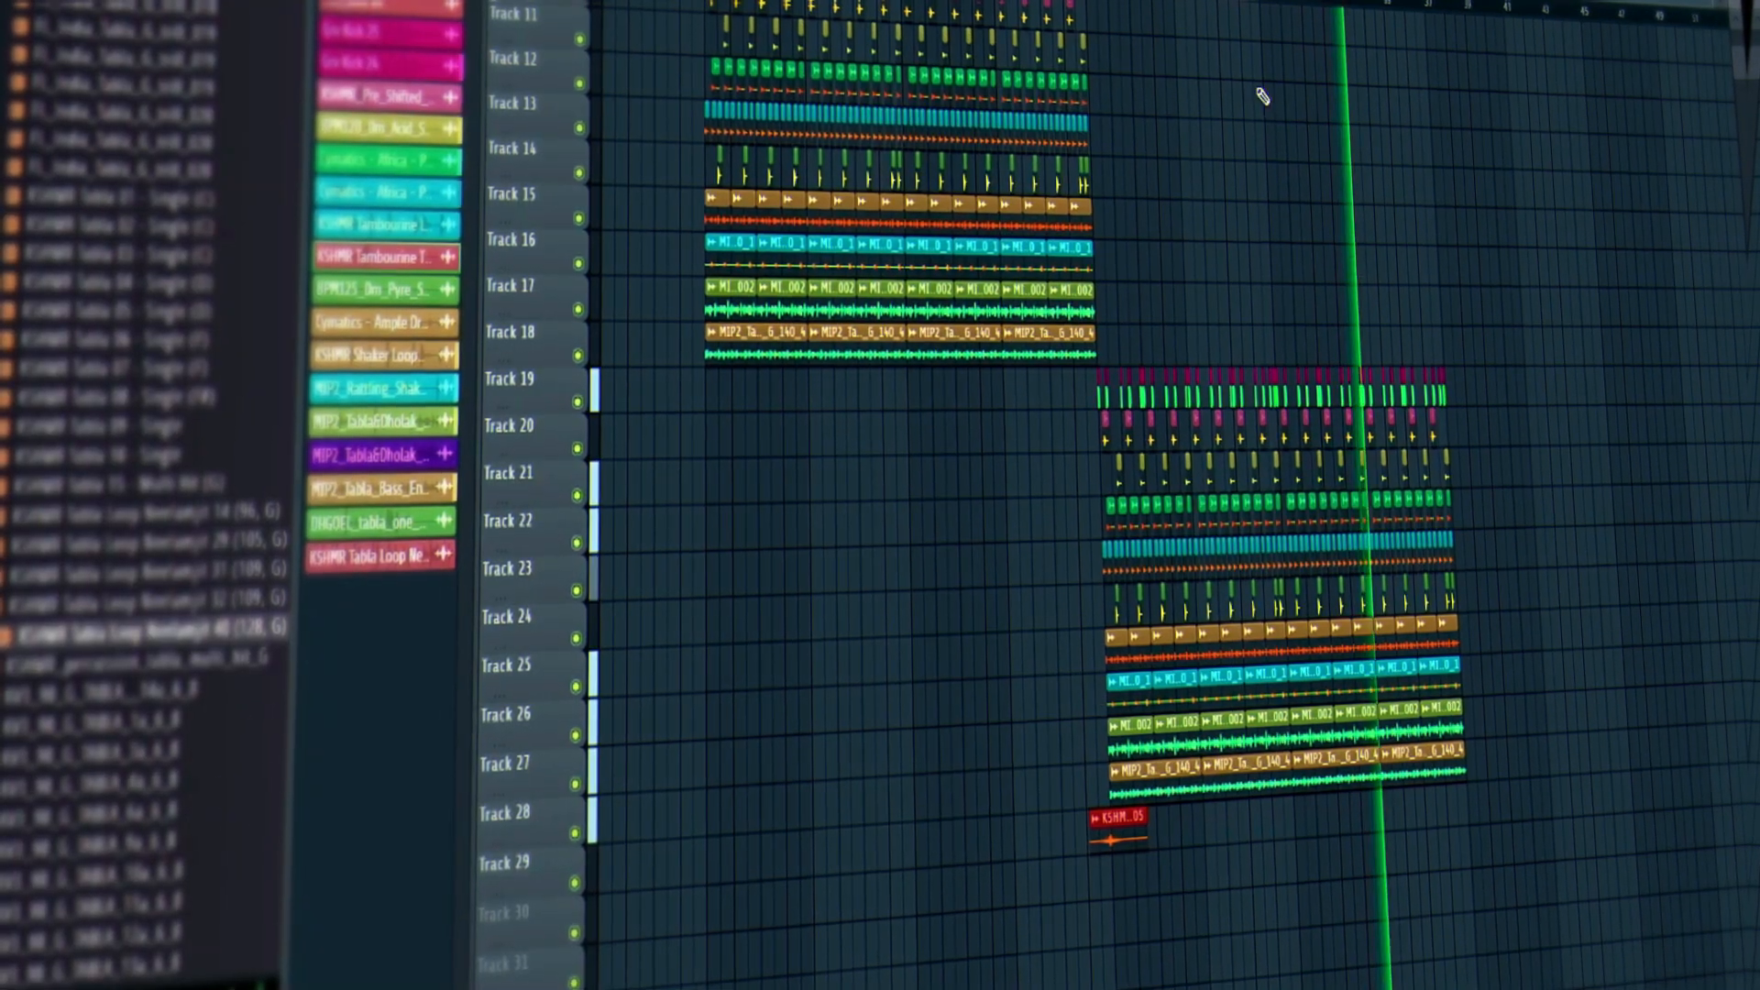
key("space")
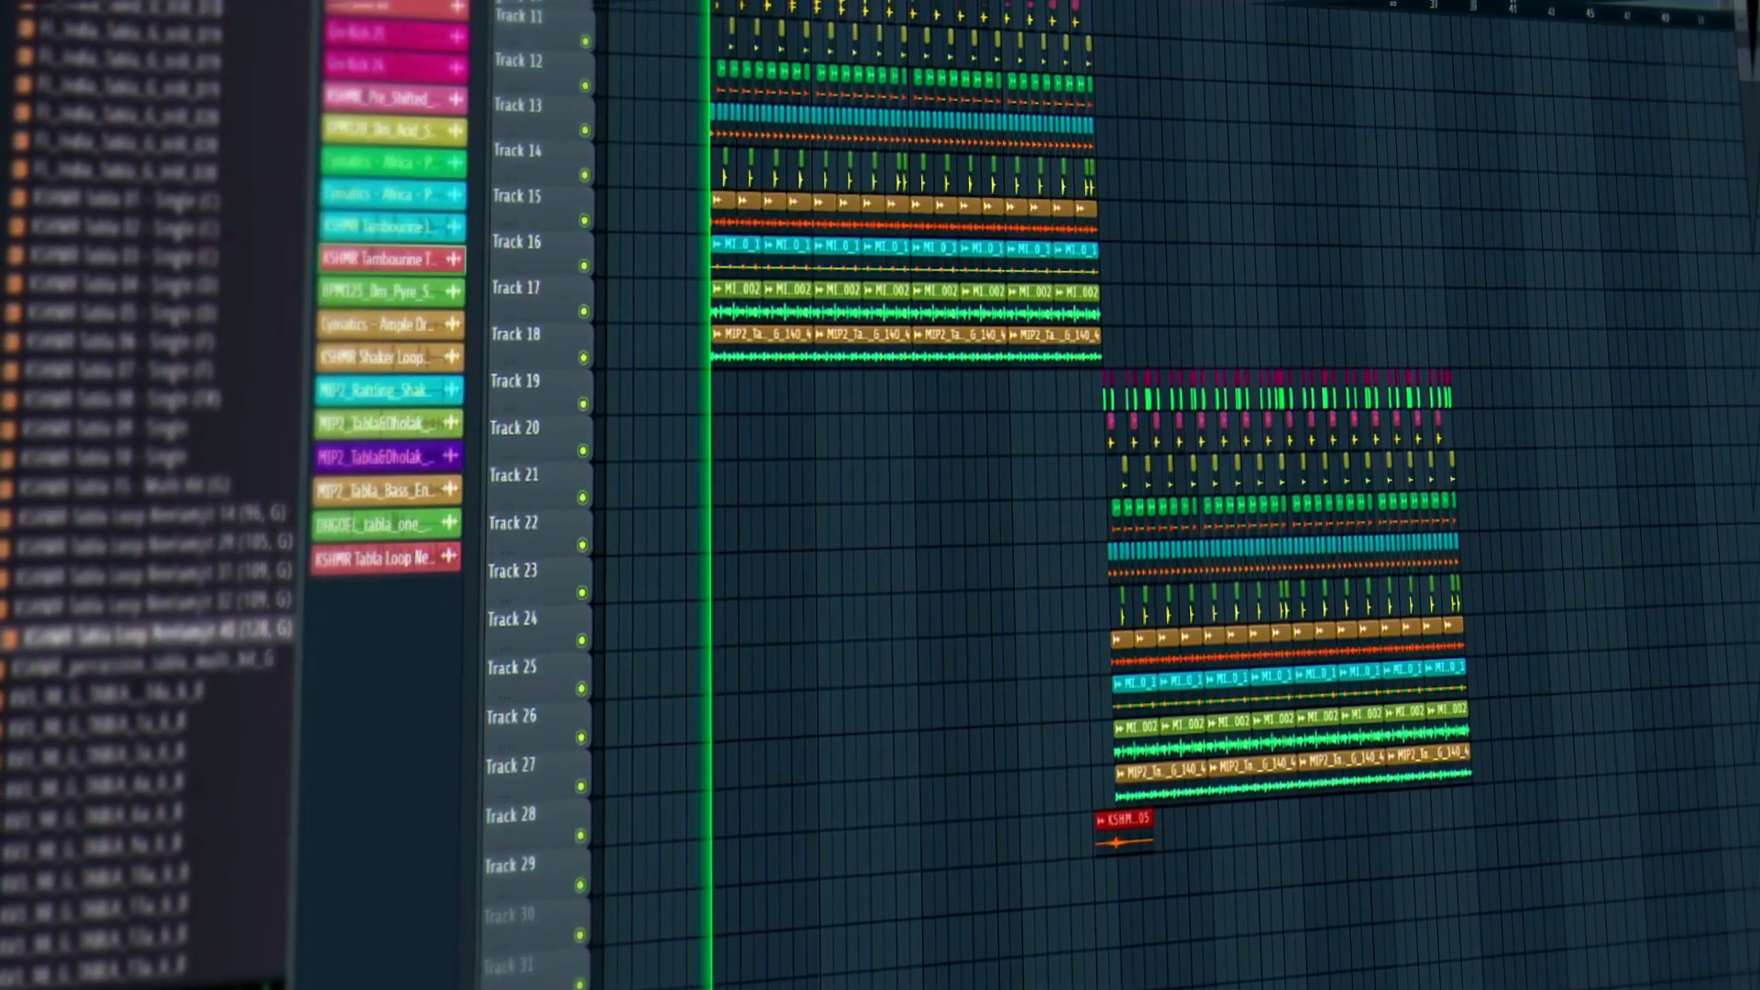
scroll(676, 615, "up", 5)
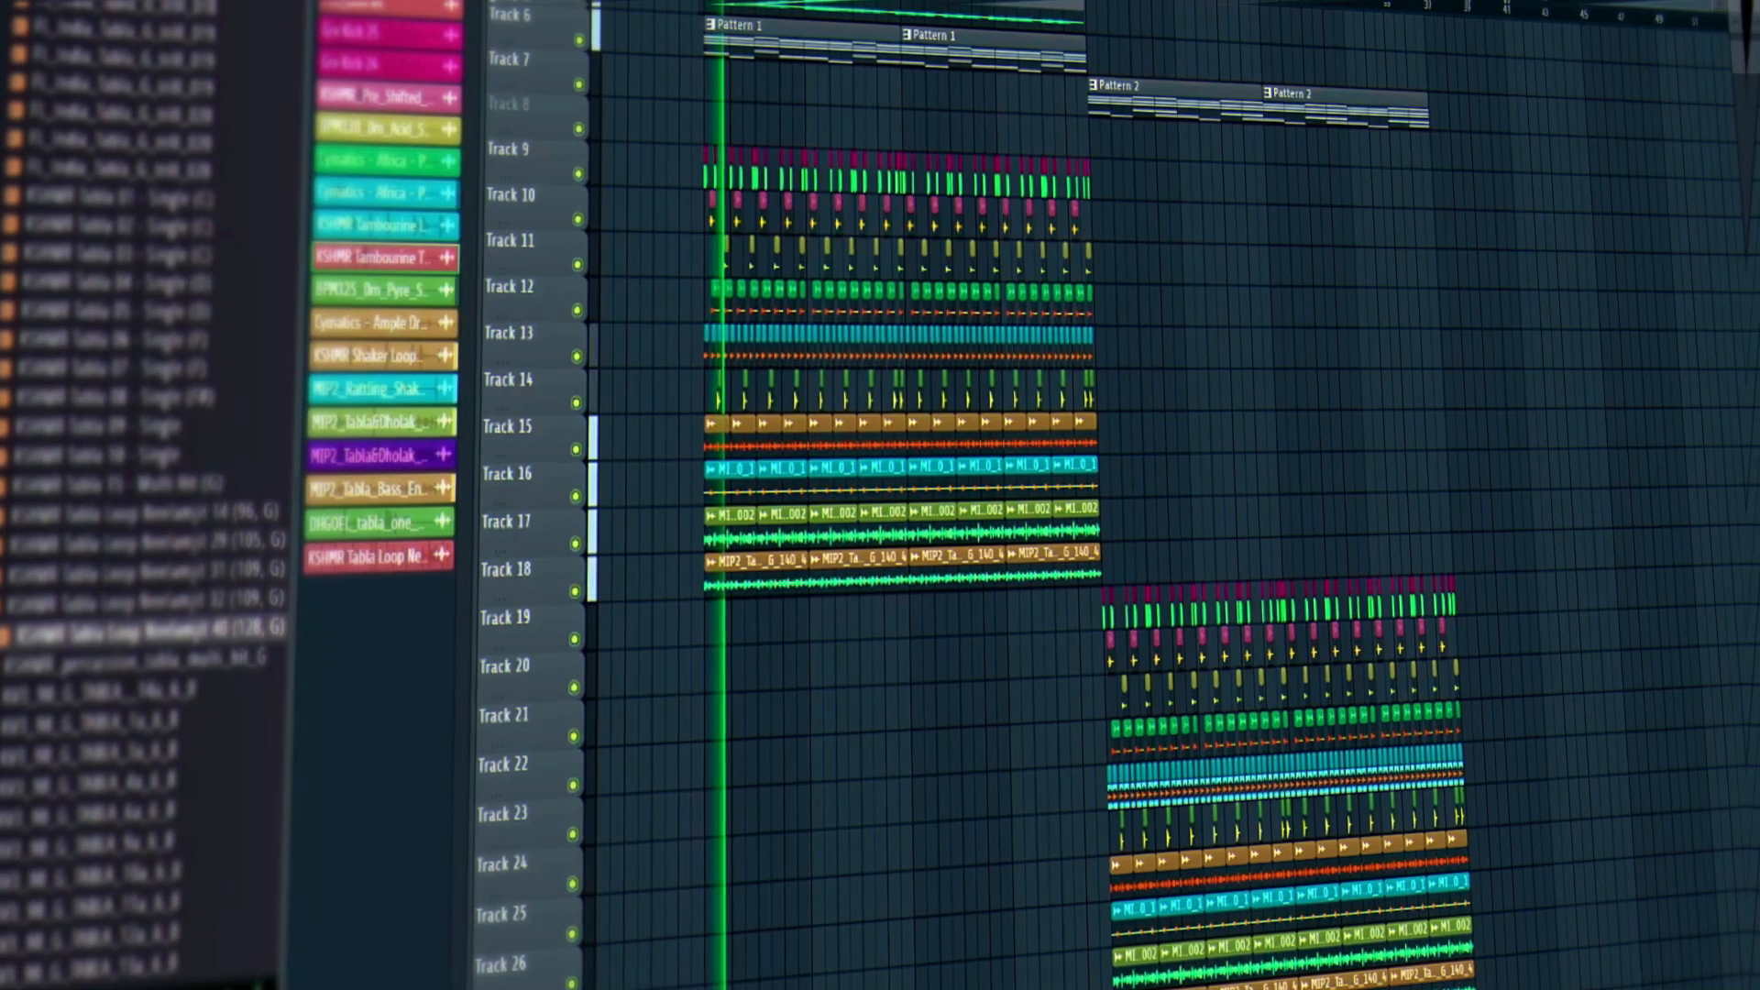
key("space")
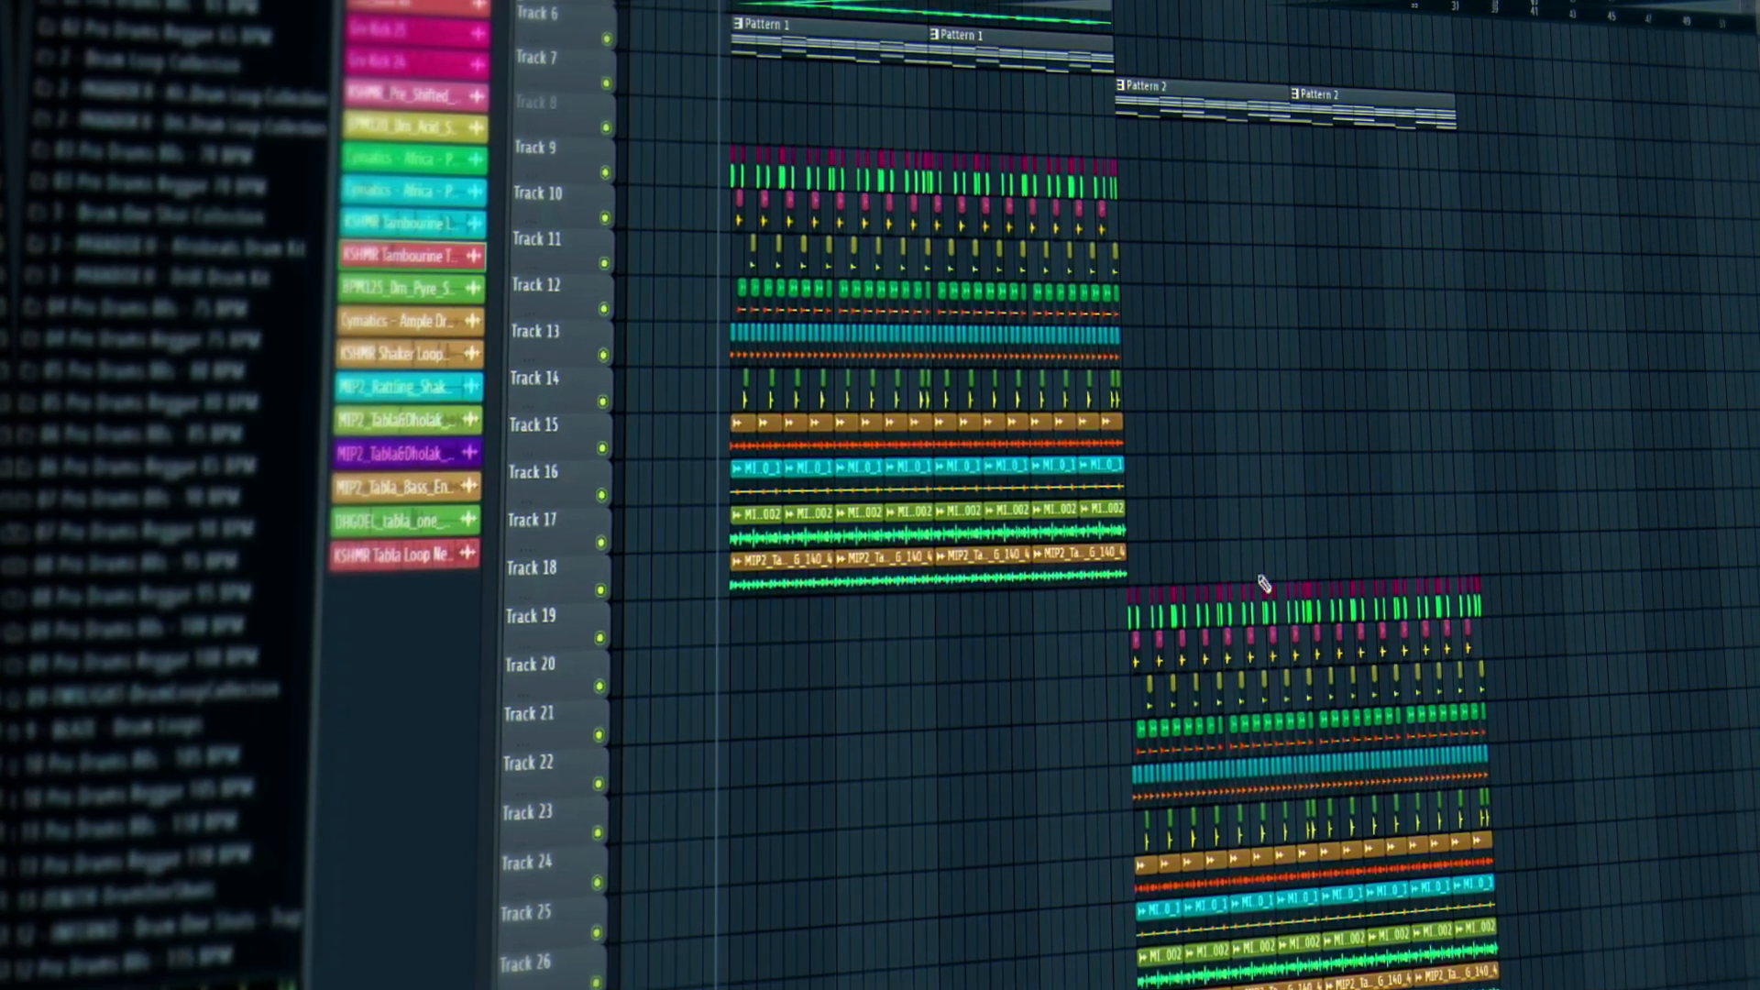
Audition the Omega 114 BPM, Nights 160 BPM Kick and Nightmare 170 BPM shuffle loops.
scroll(1261, 583, "down", 4)
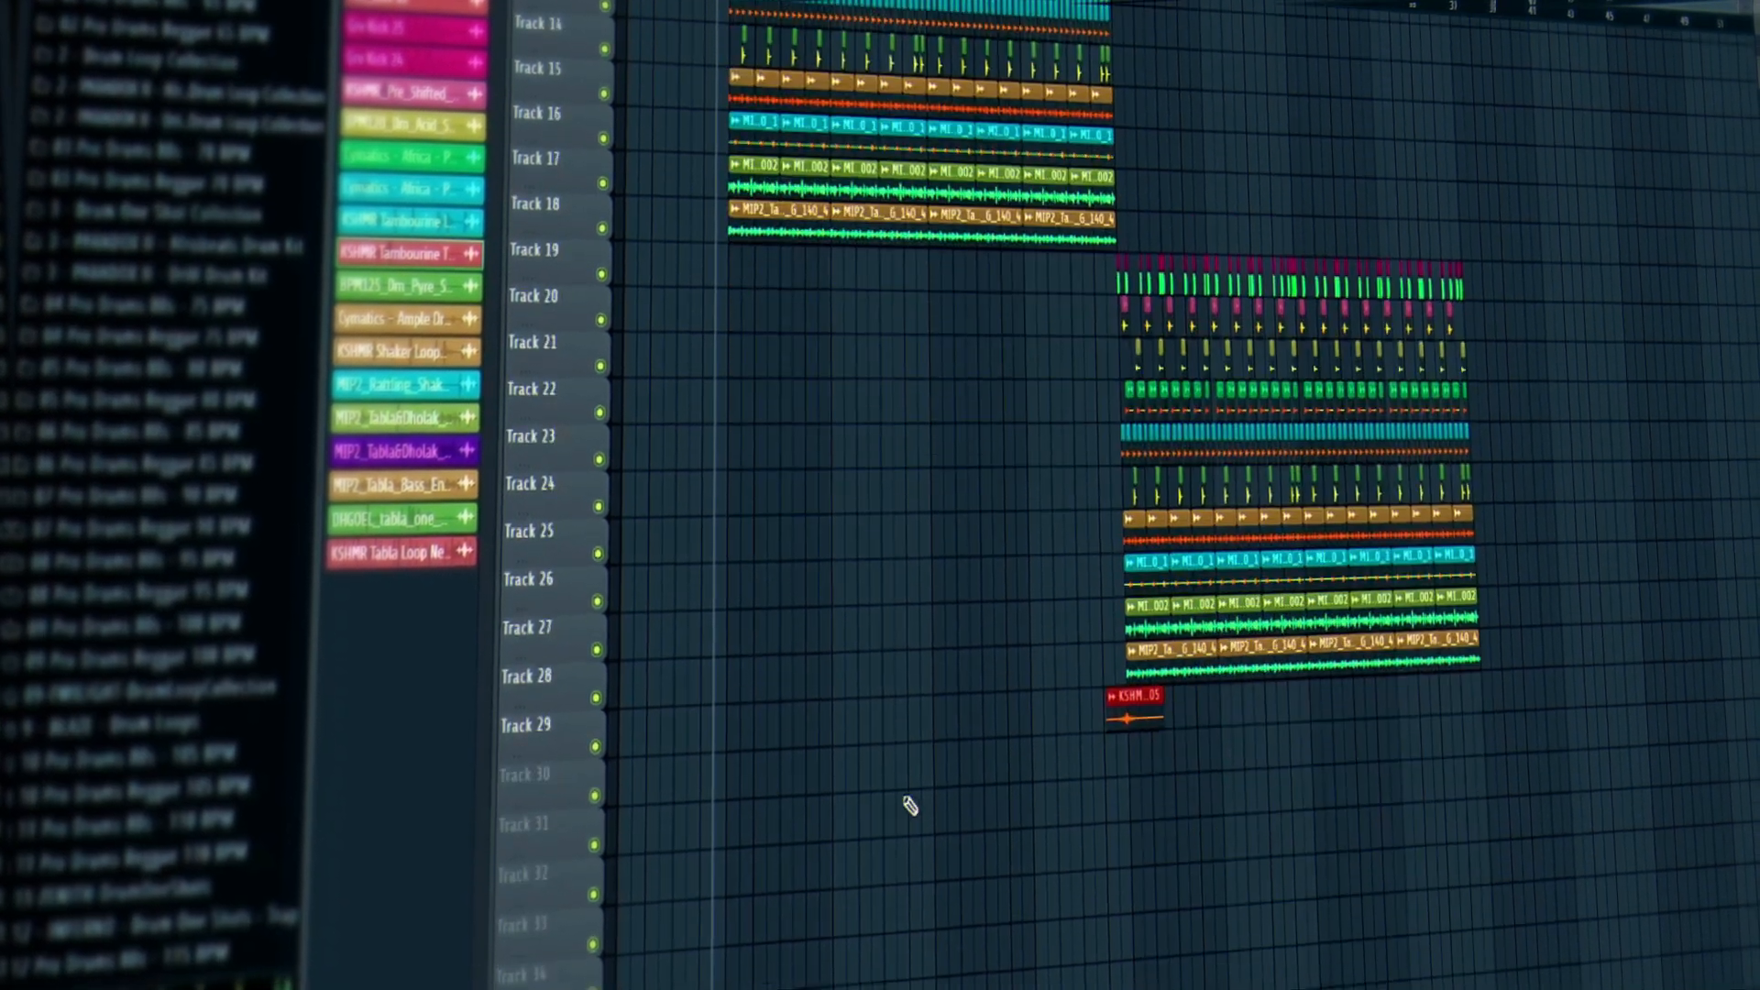
scroll(243, 515, "down", 5)
scroll(243, 516, "down", 20)
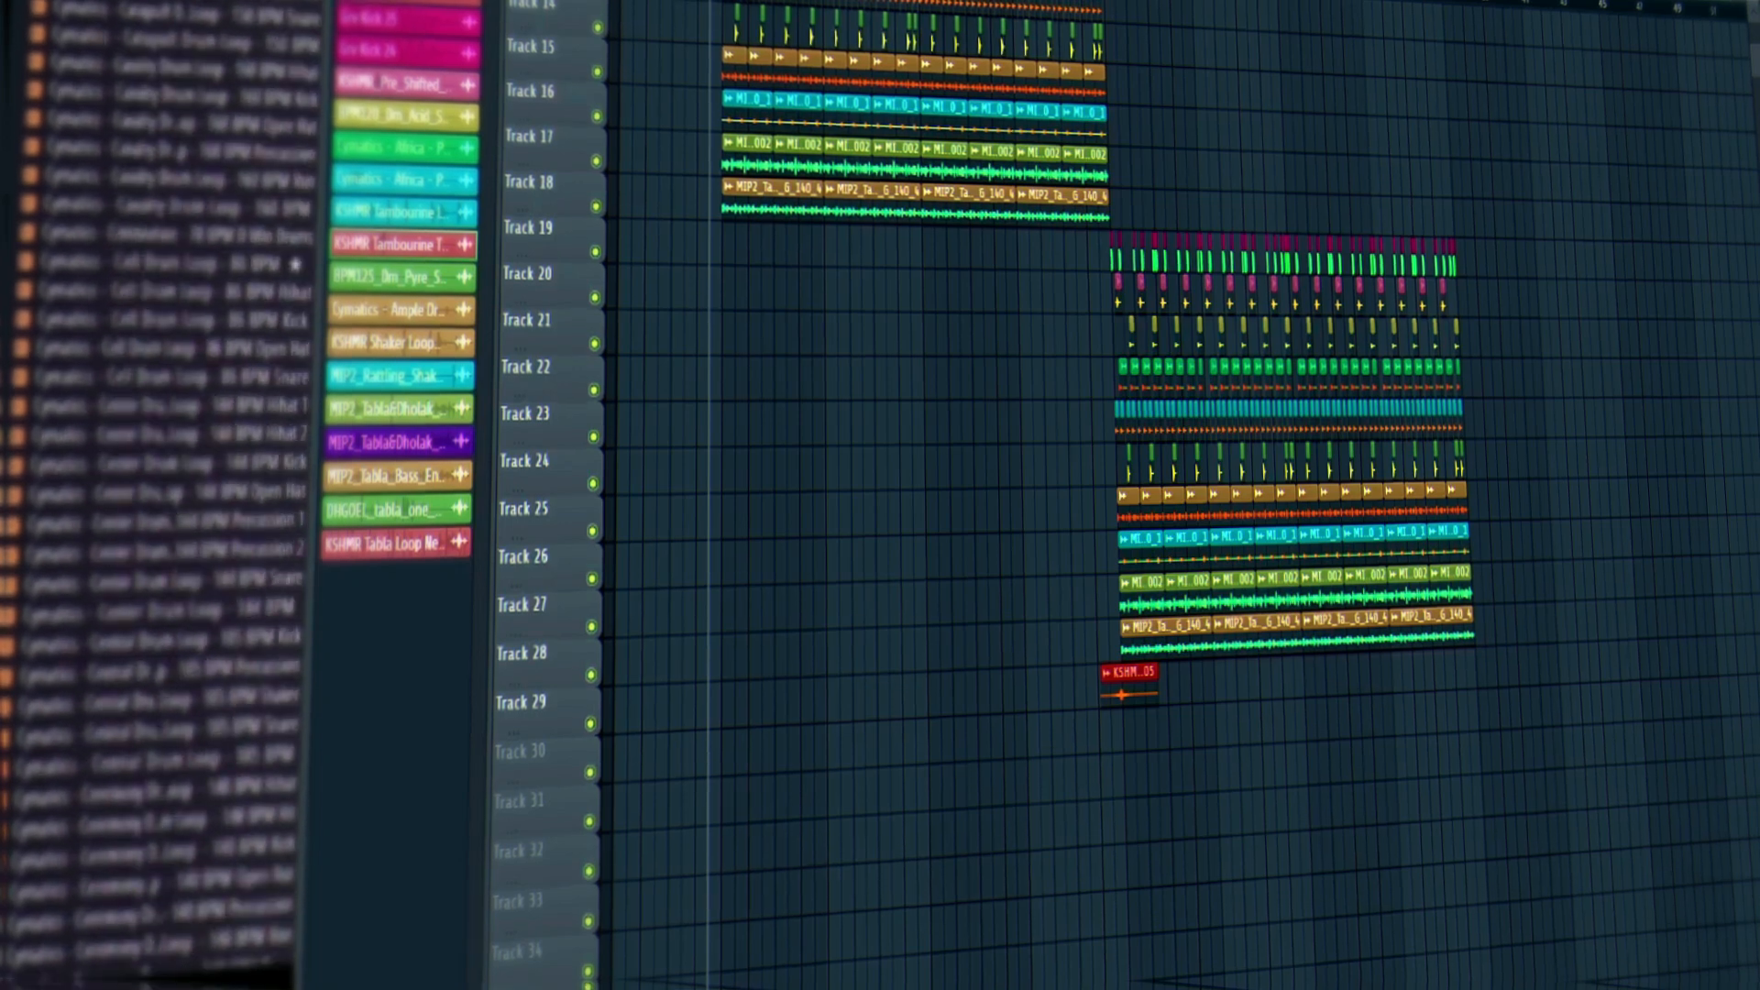
scroll(89, 649, "up", 15)
scroll(89, 650, "down", 20)
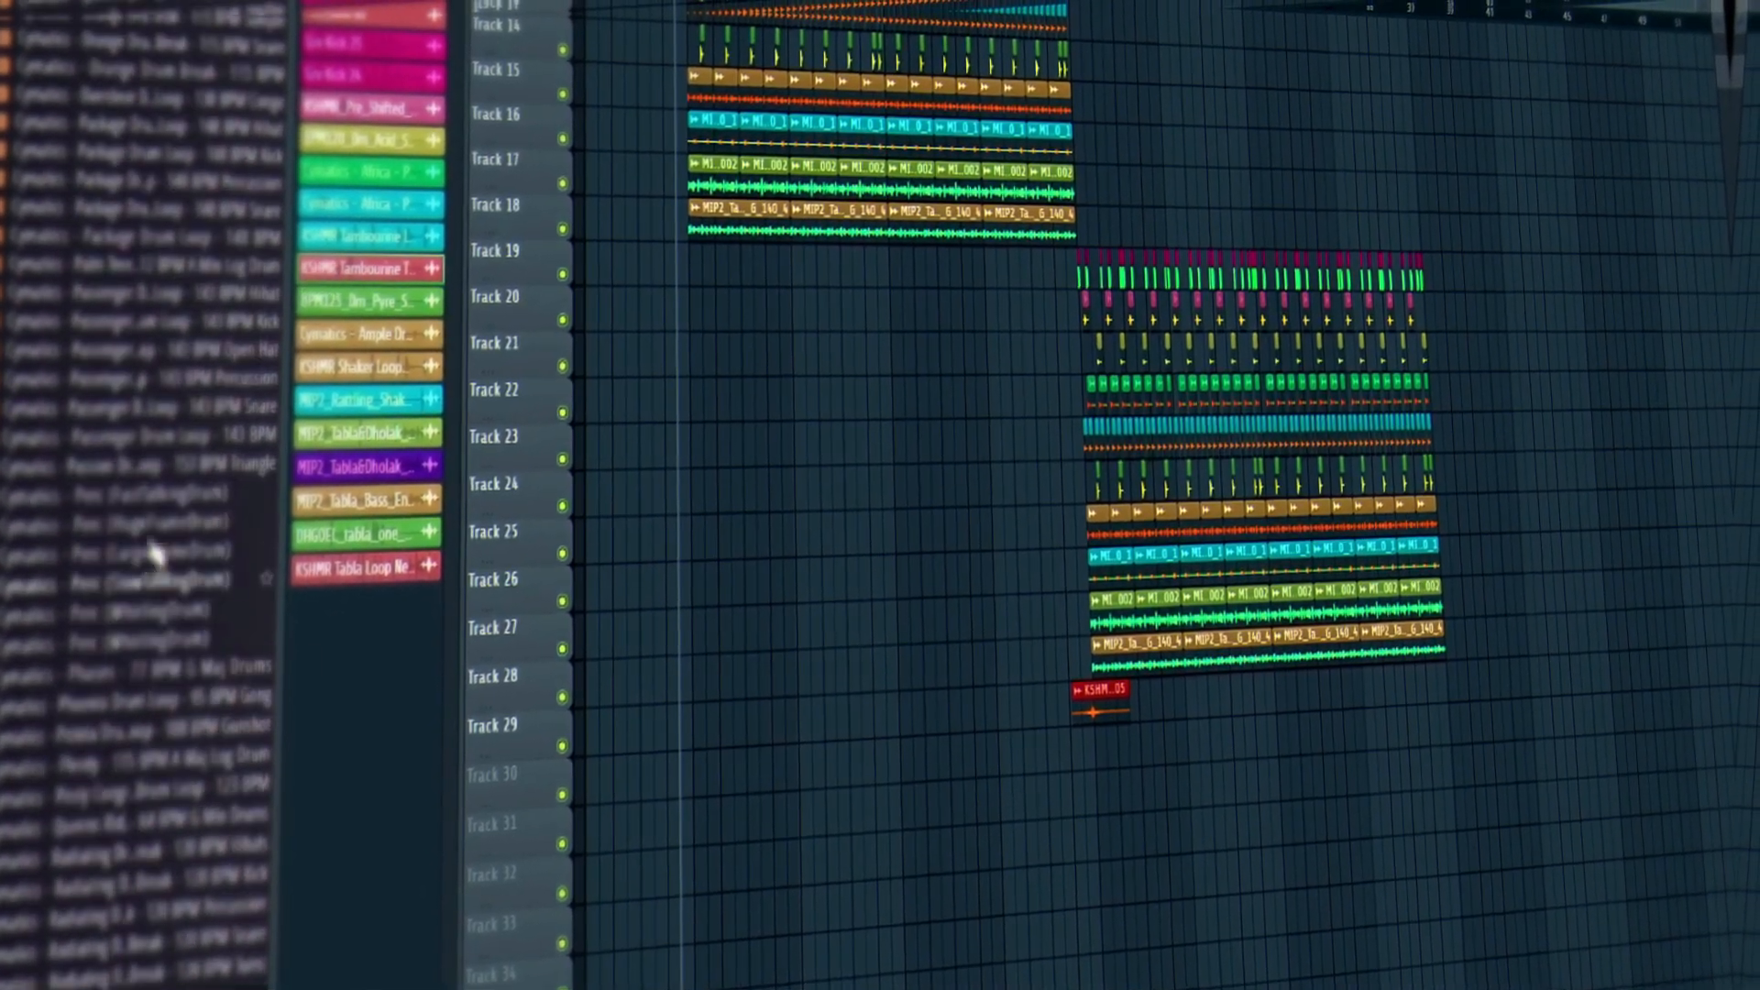
scroll(138, 715, "down", 8)
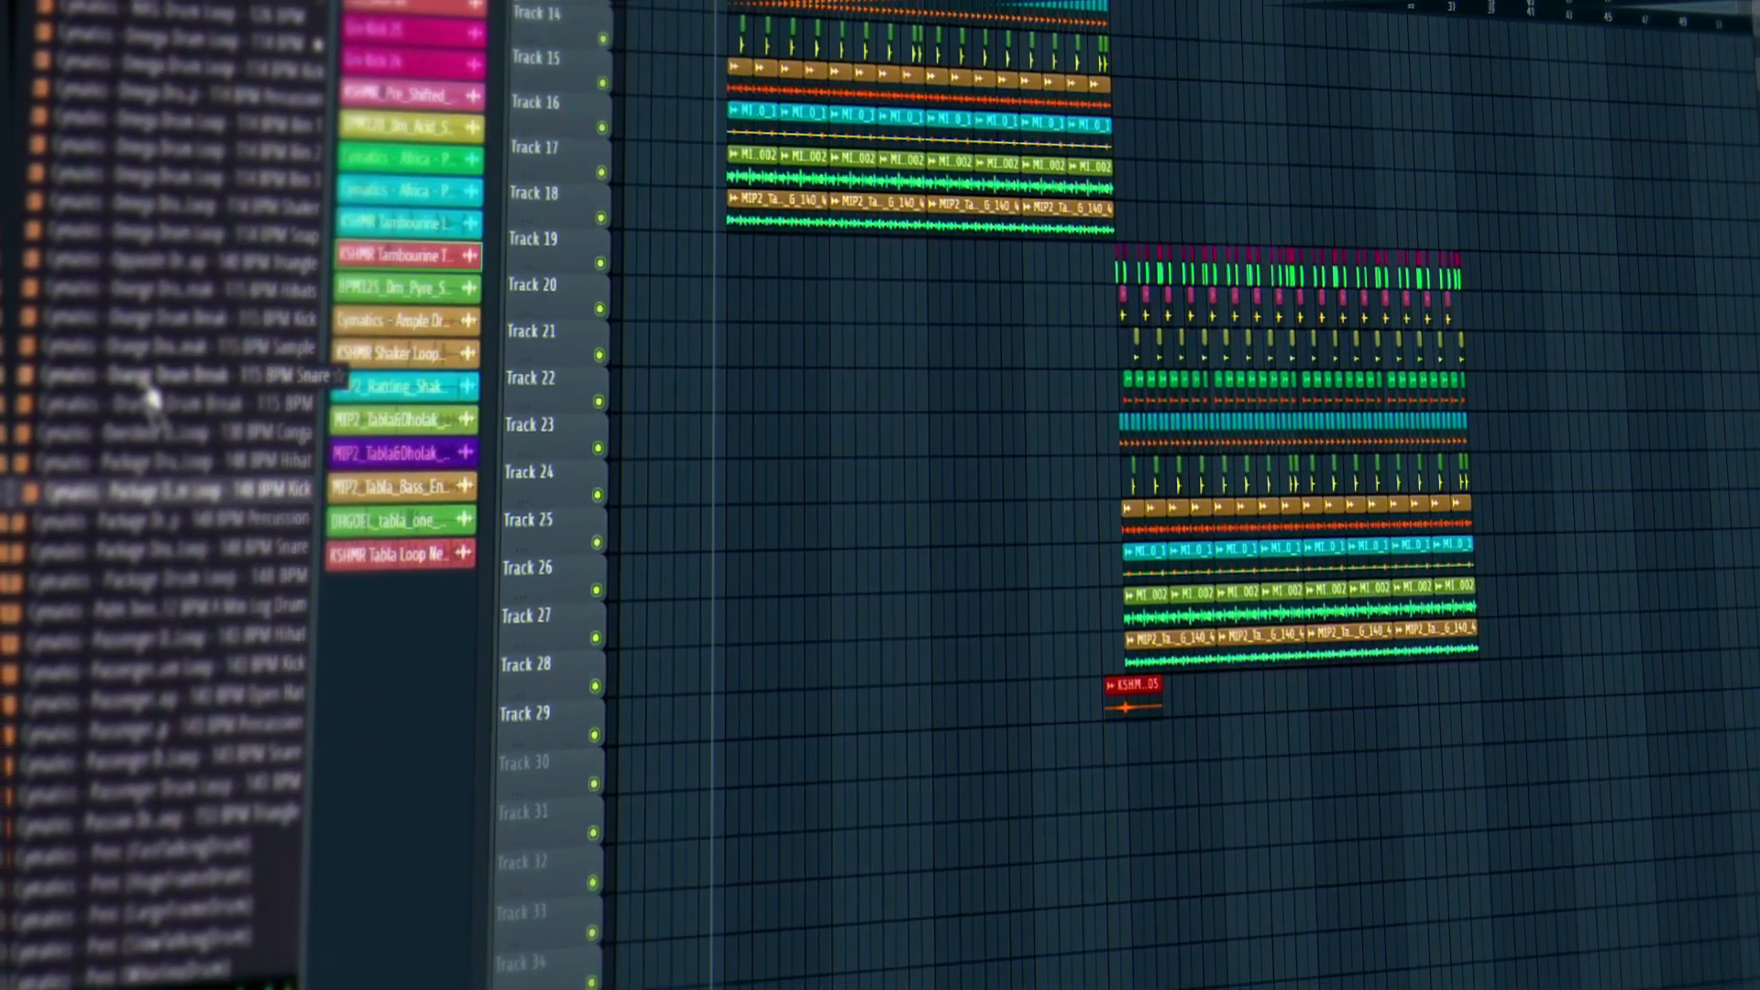
left_click(168, 206)
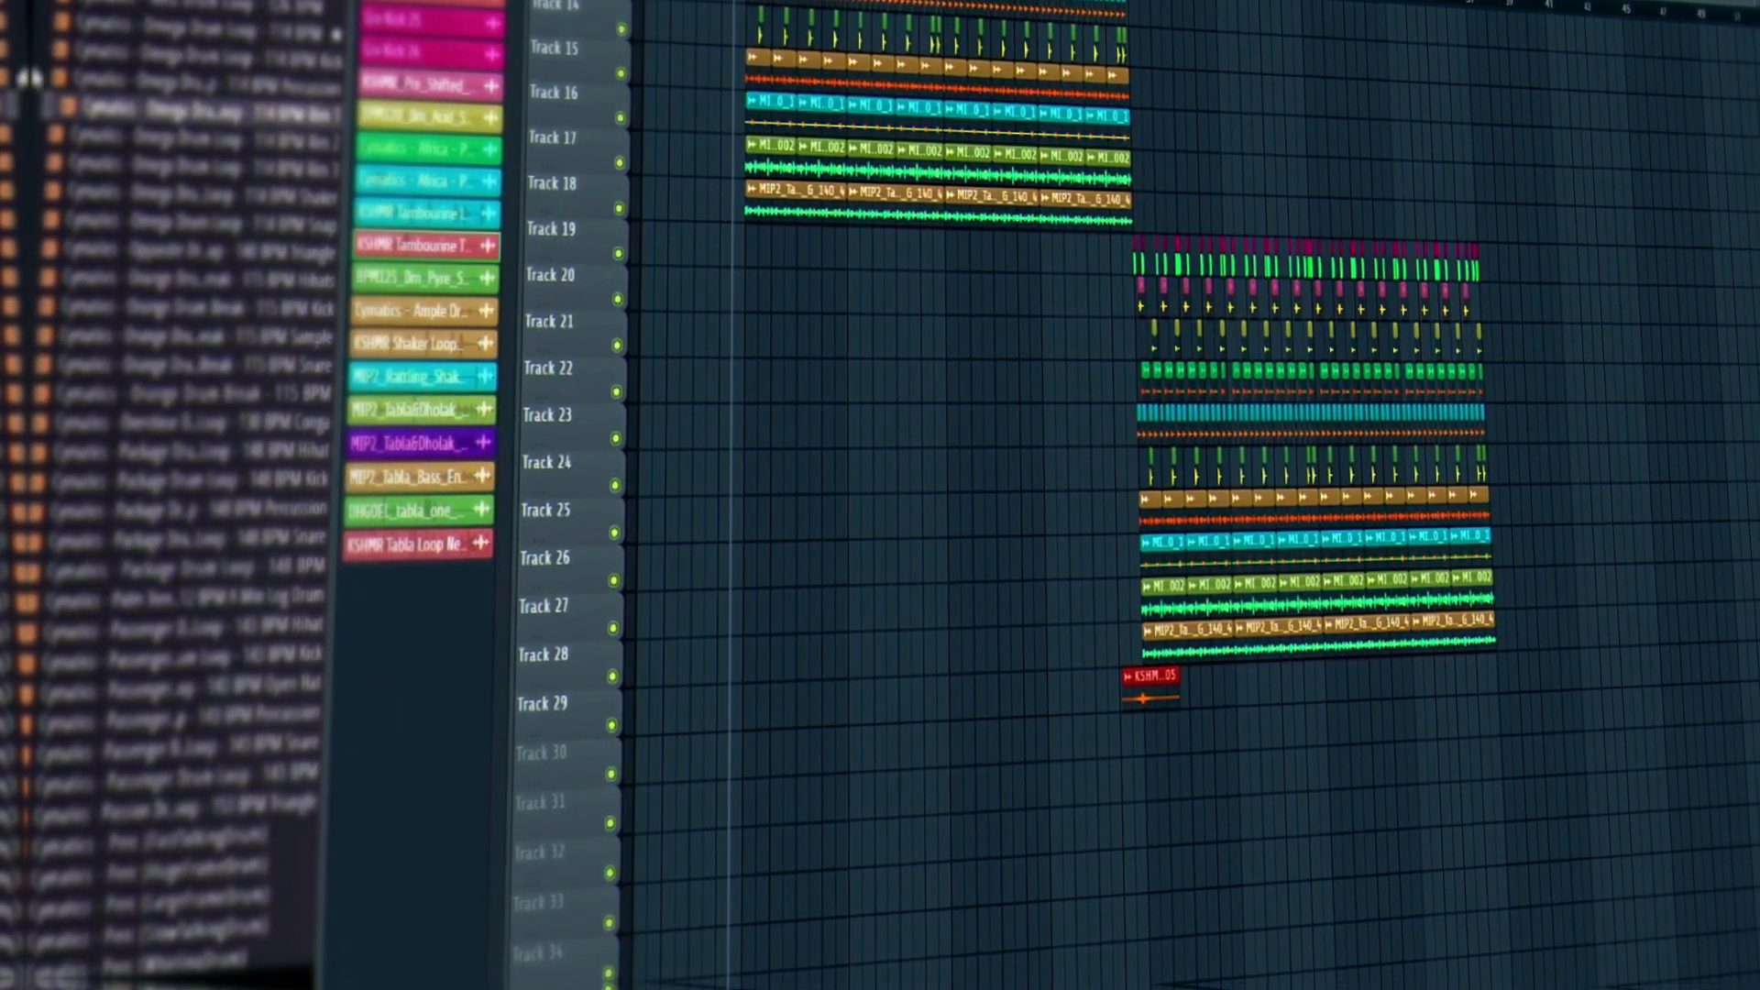
scroll(137, 189, "up", 8)
left_click(127, 179)
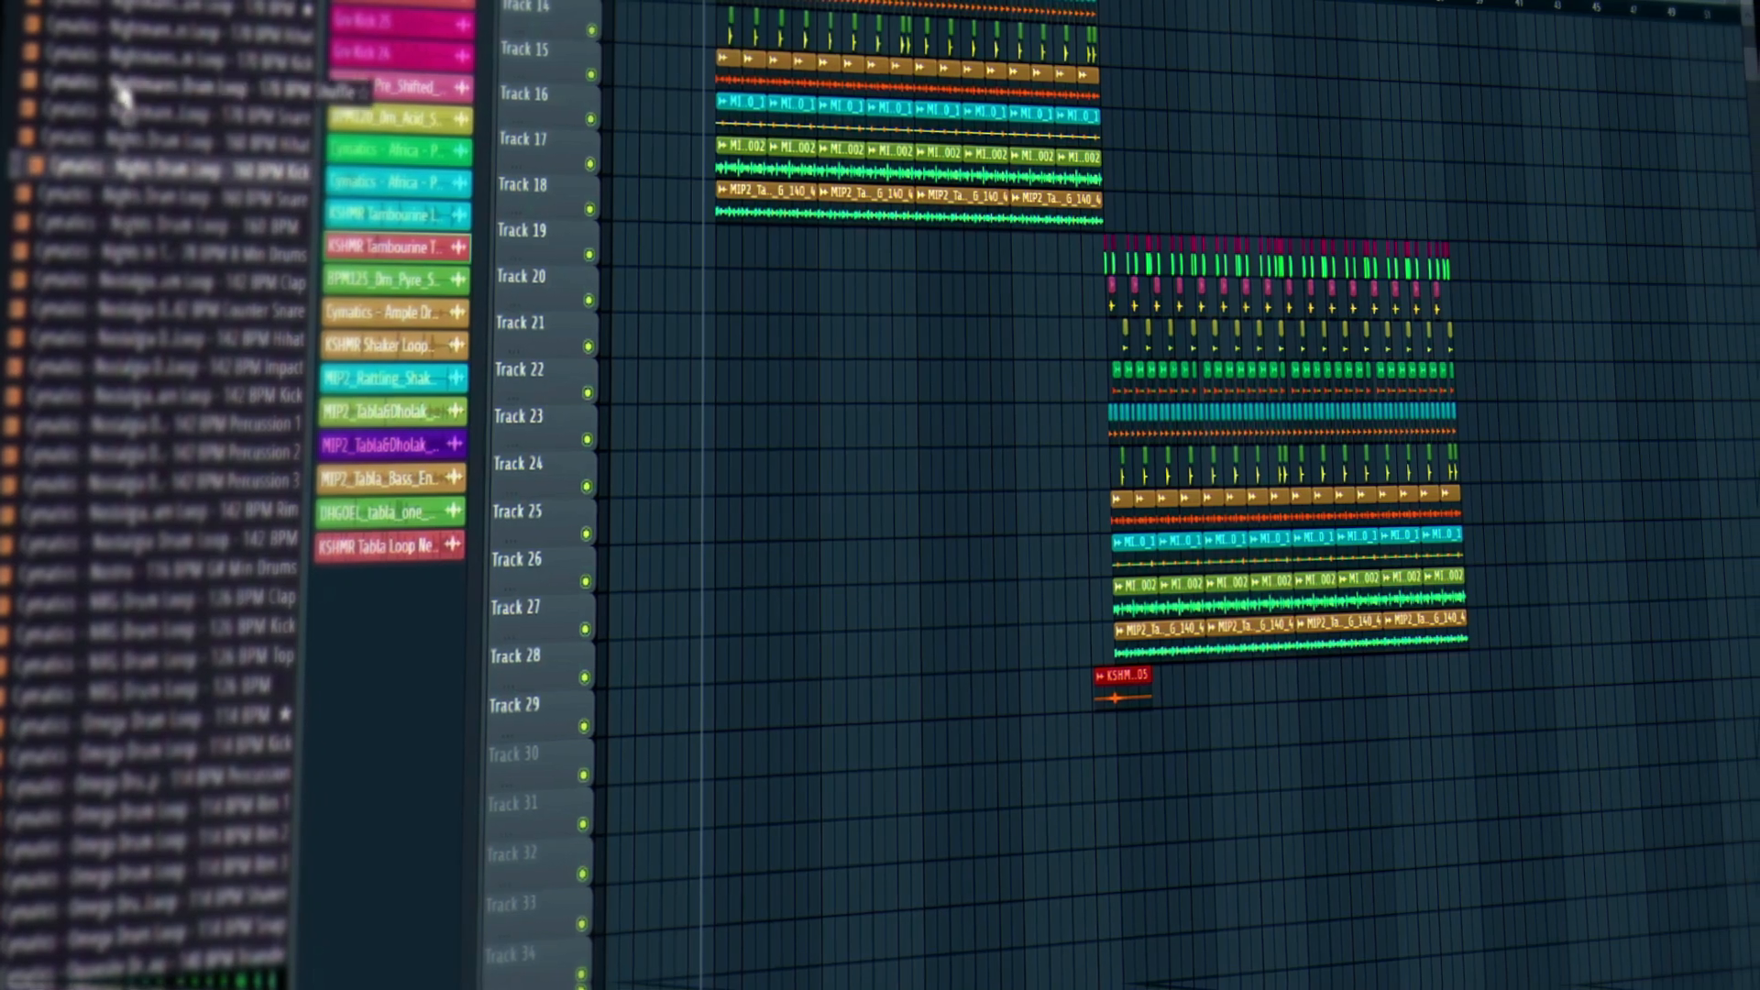
left_click(124, 89)
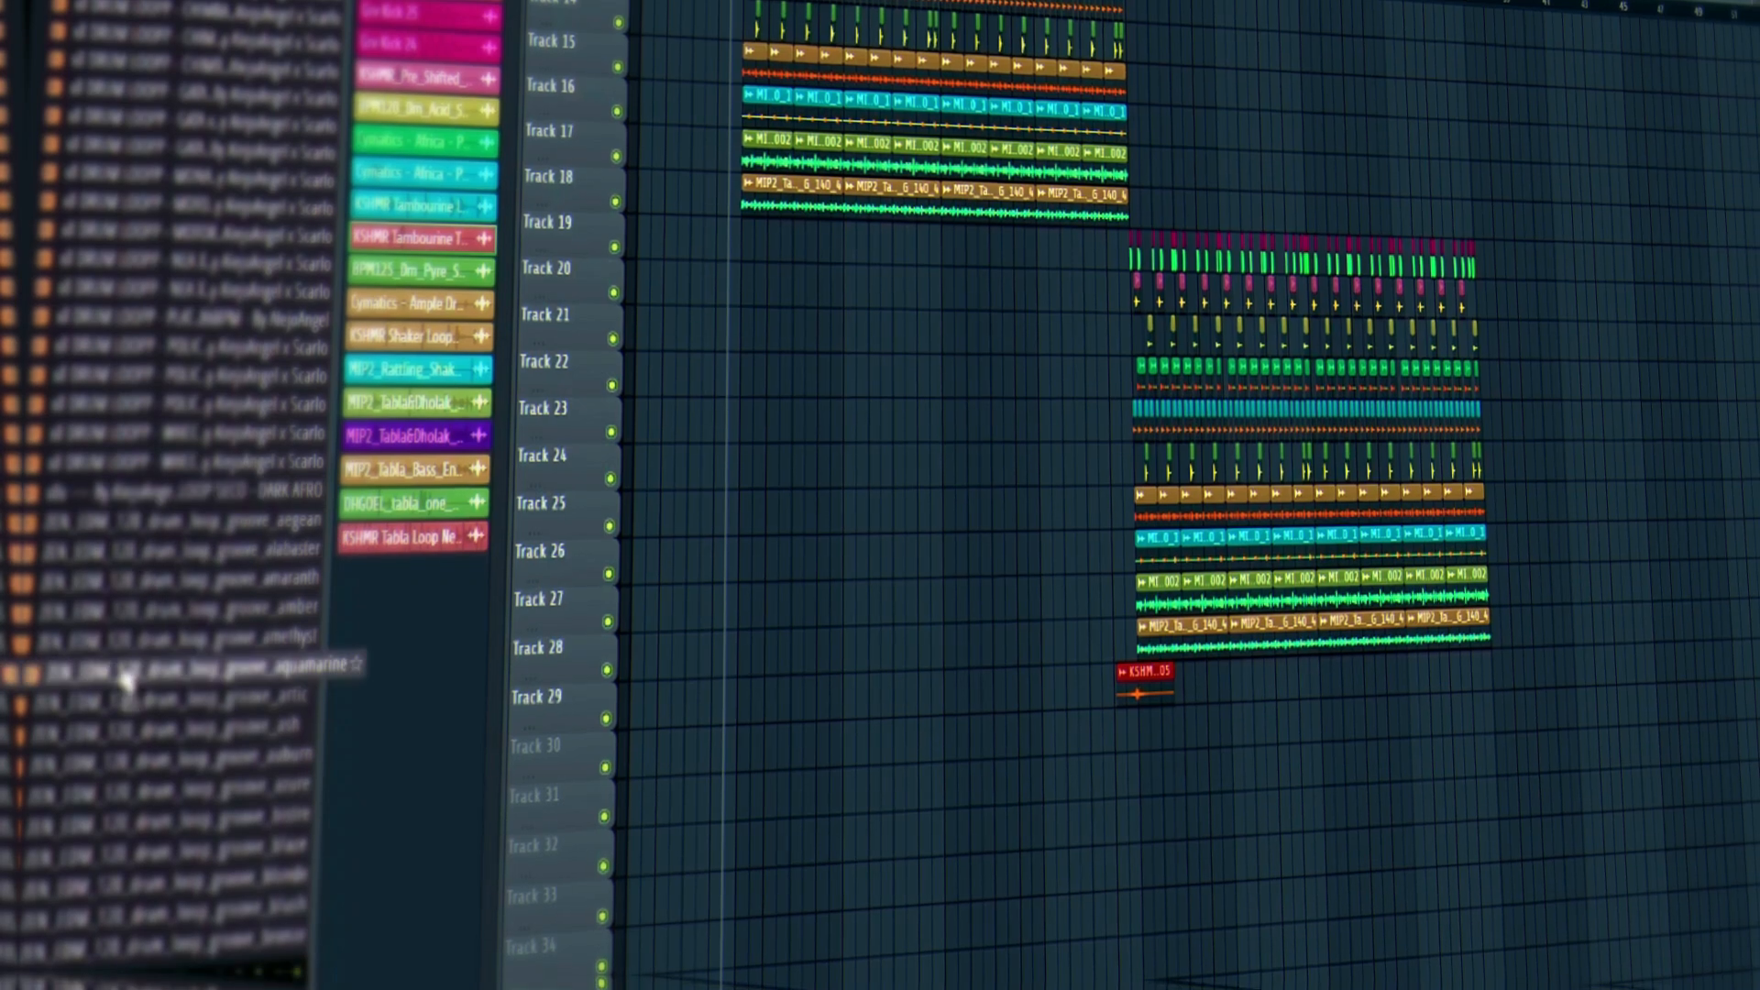
Audition groovy_break and the orchestral drum endings, then pick the KSHMR palm-trees loop.
scroll(129, 655, "up", 12)
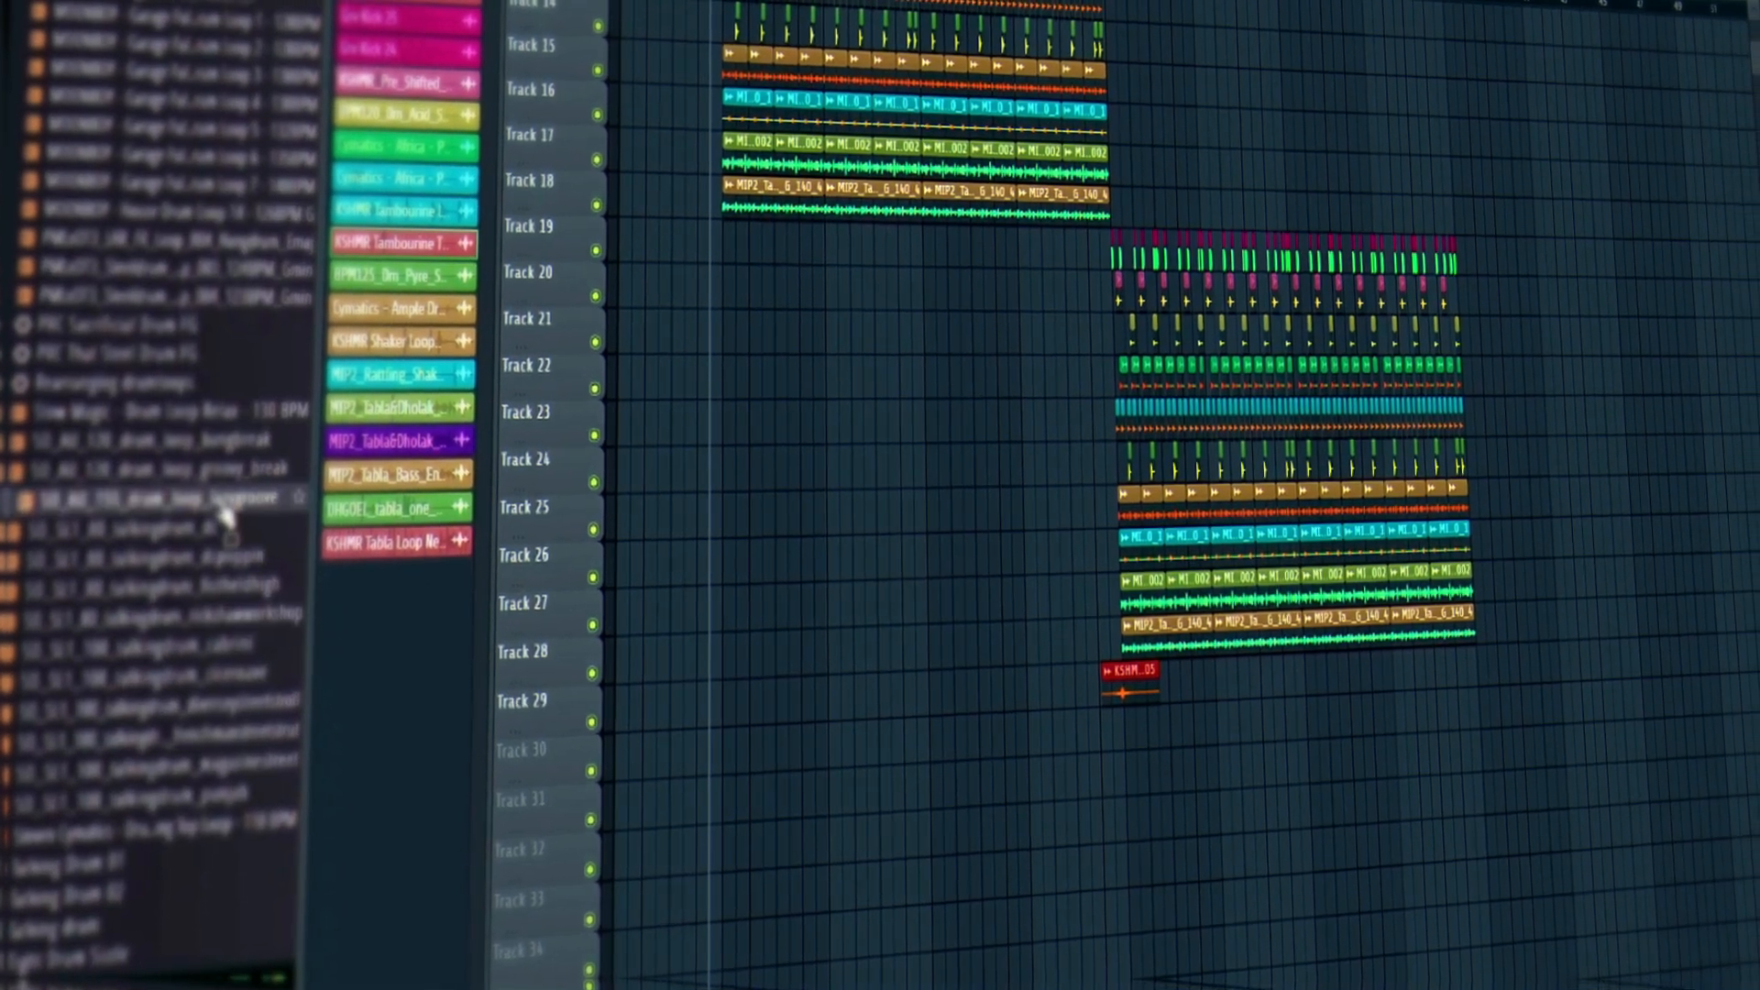
scroll(138, 513, "up", 6)
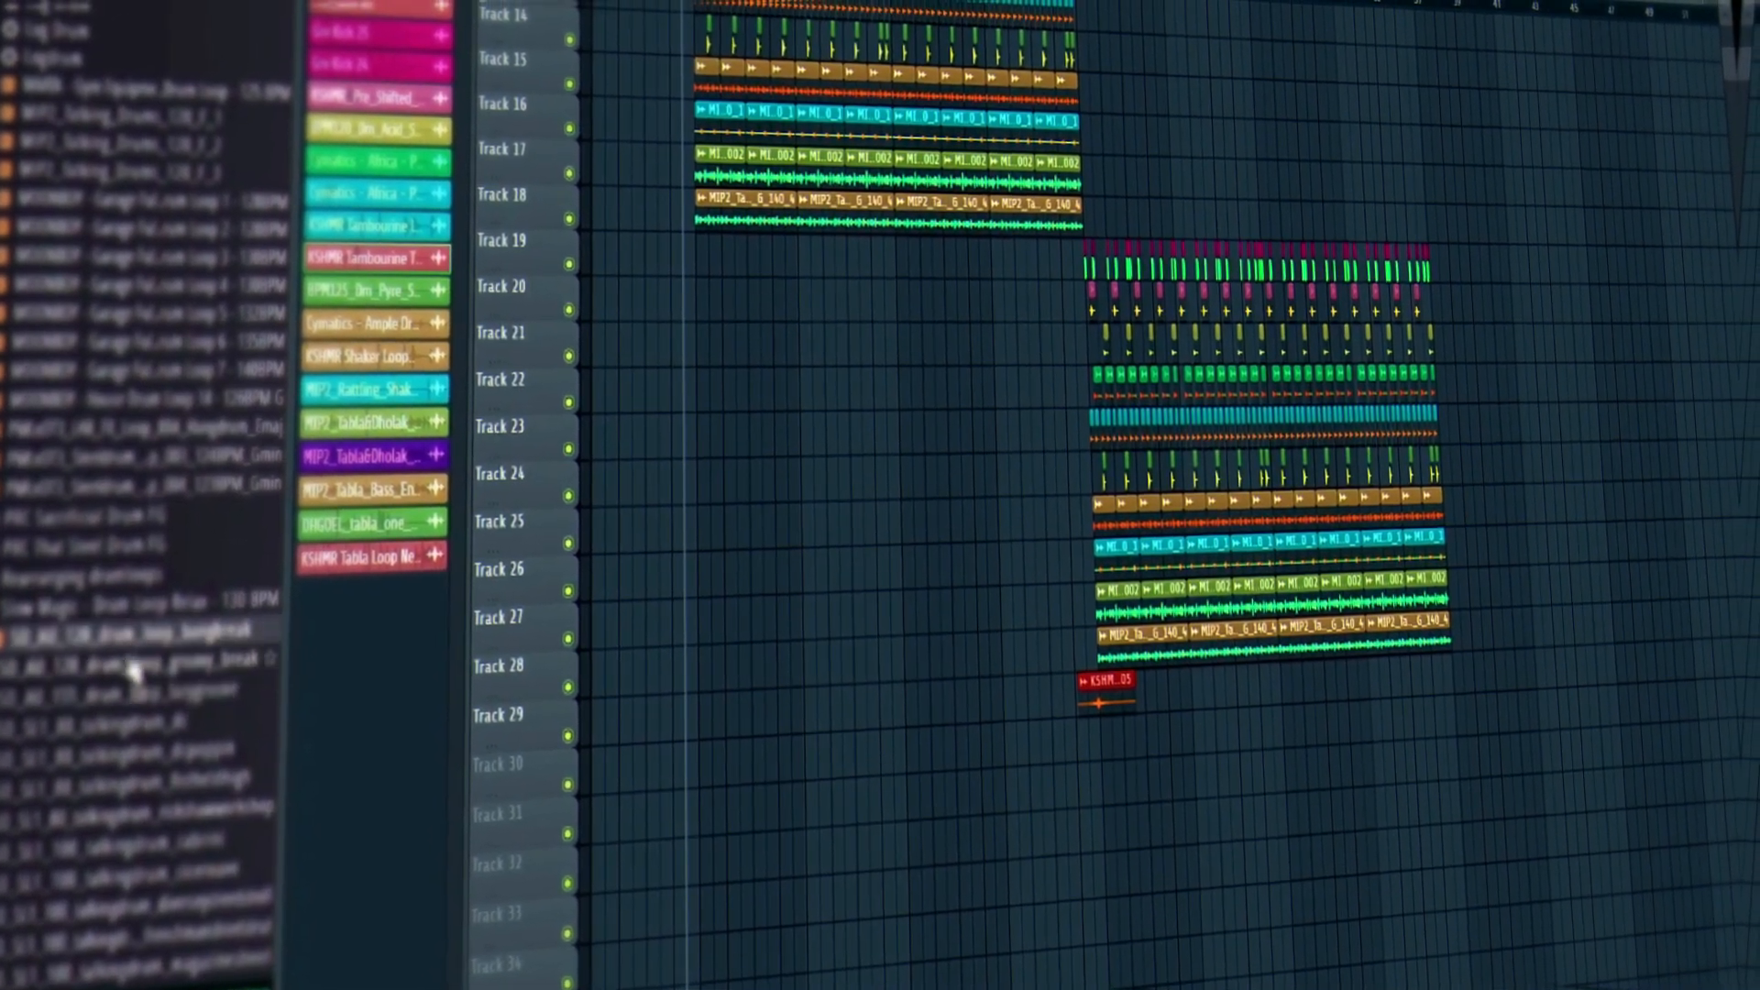
left_click(128, 666)
scroll(66, 626, "up", 15)
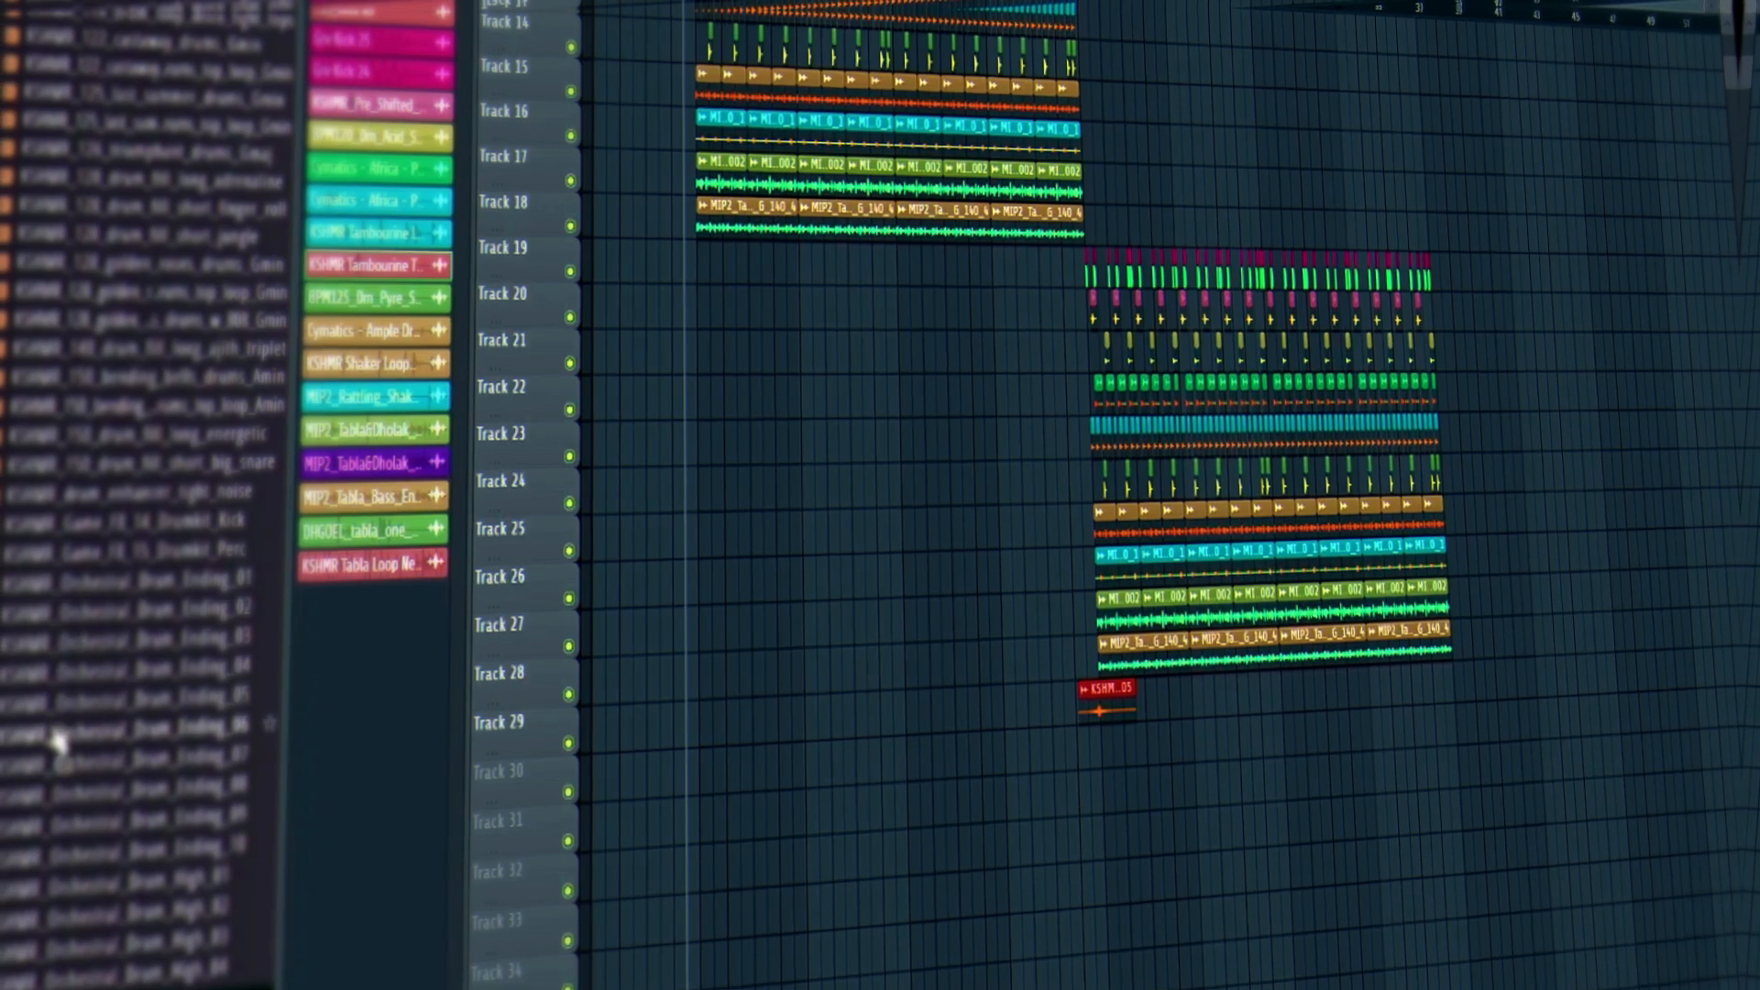
left_click(61, 731)
left_click(112, 642)
left_click(131, 609)
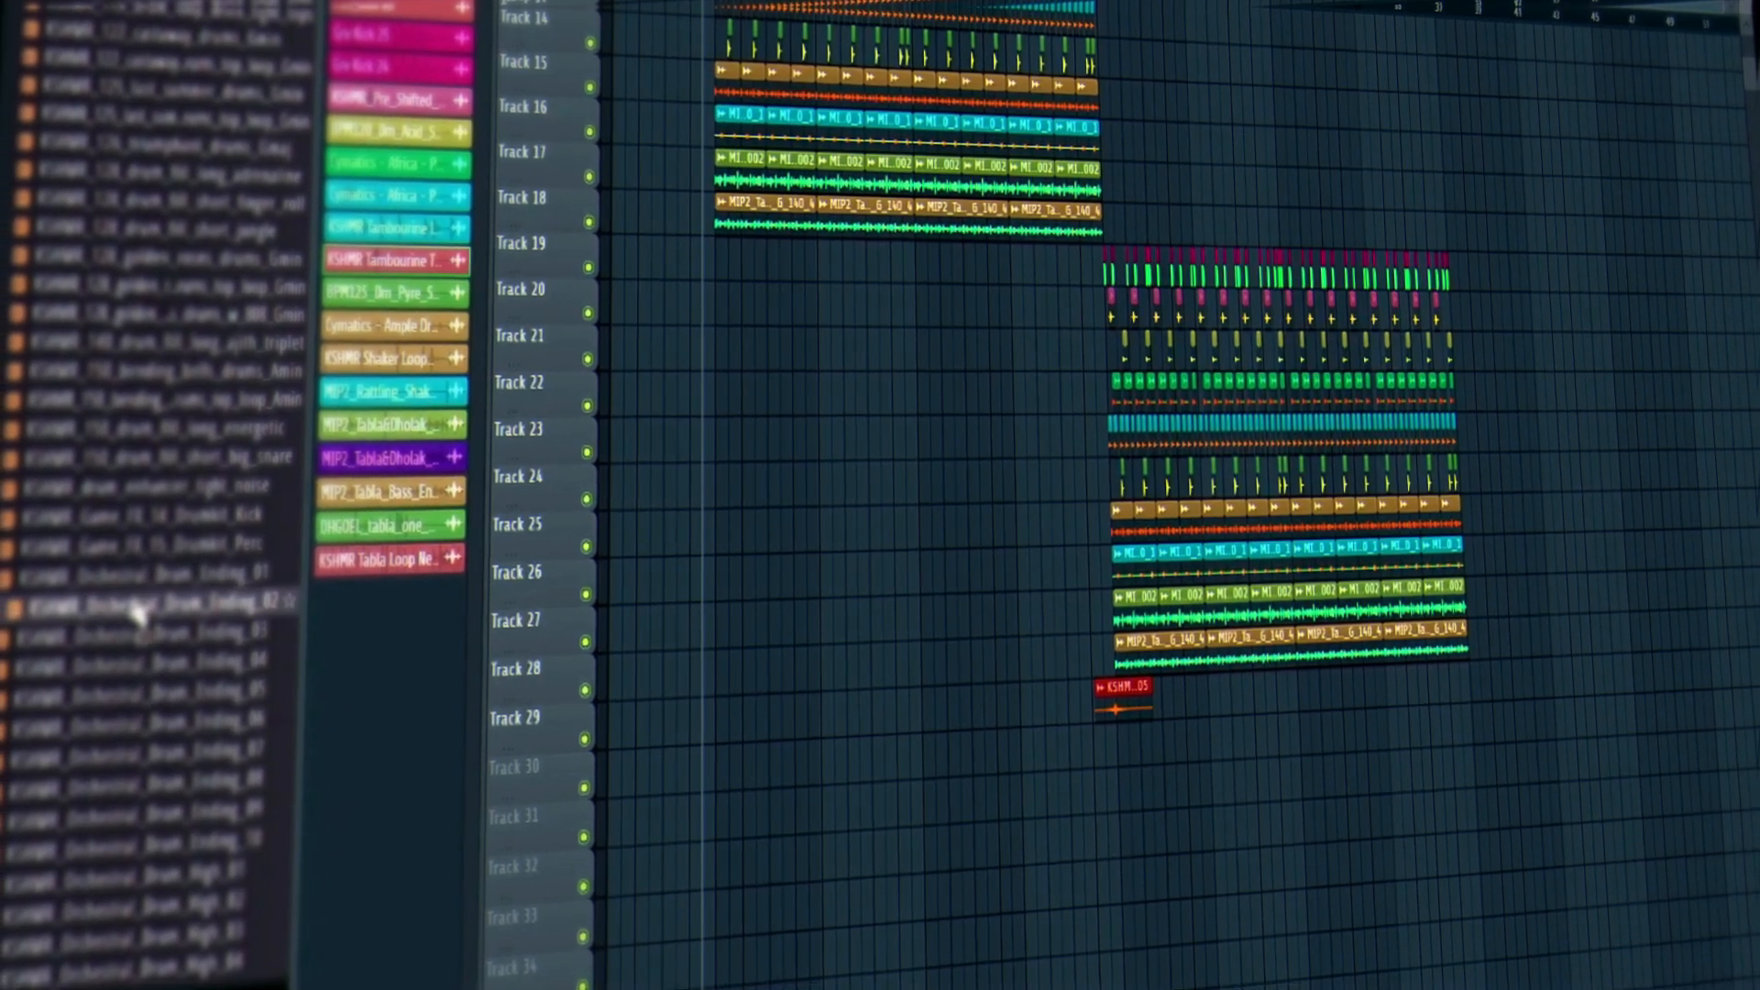
scroll(137, 440, "up", 10)
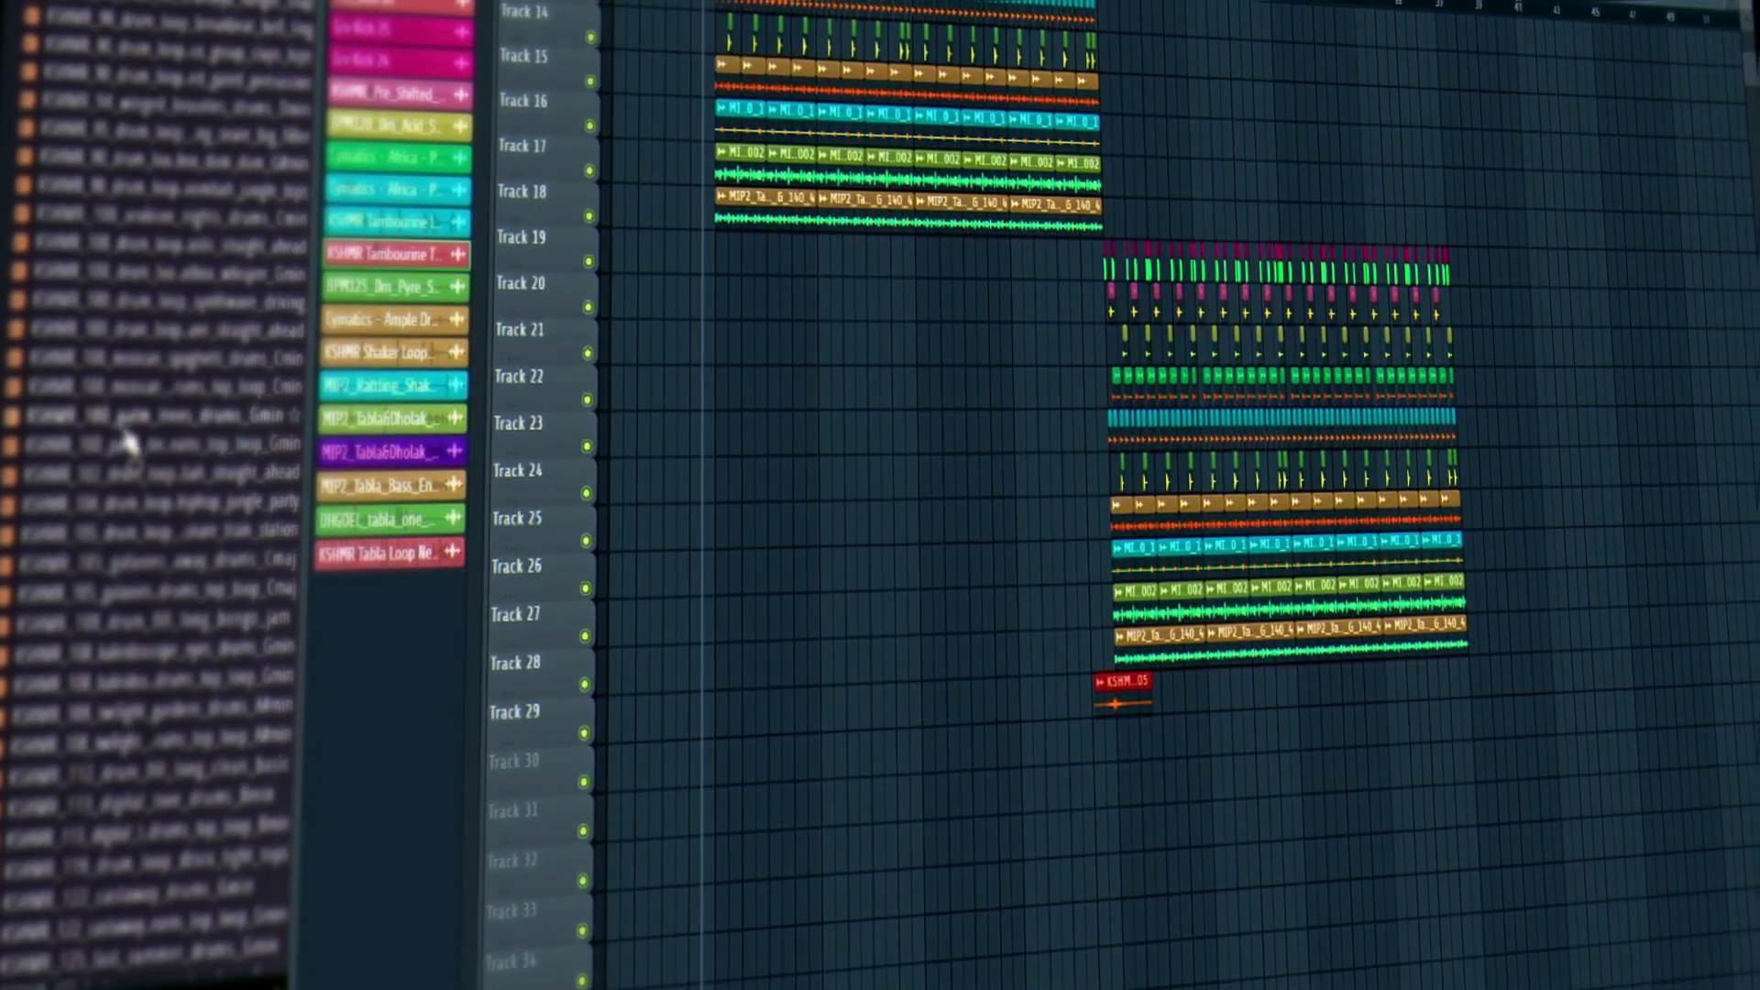
left_click(125, 424)
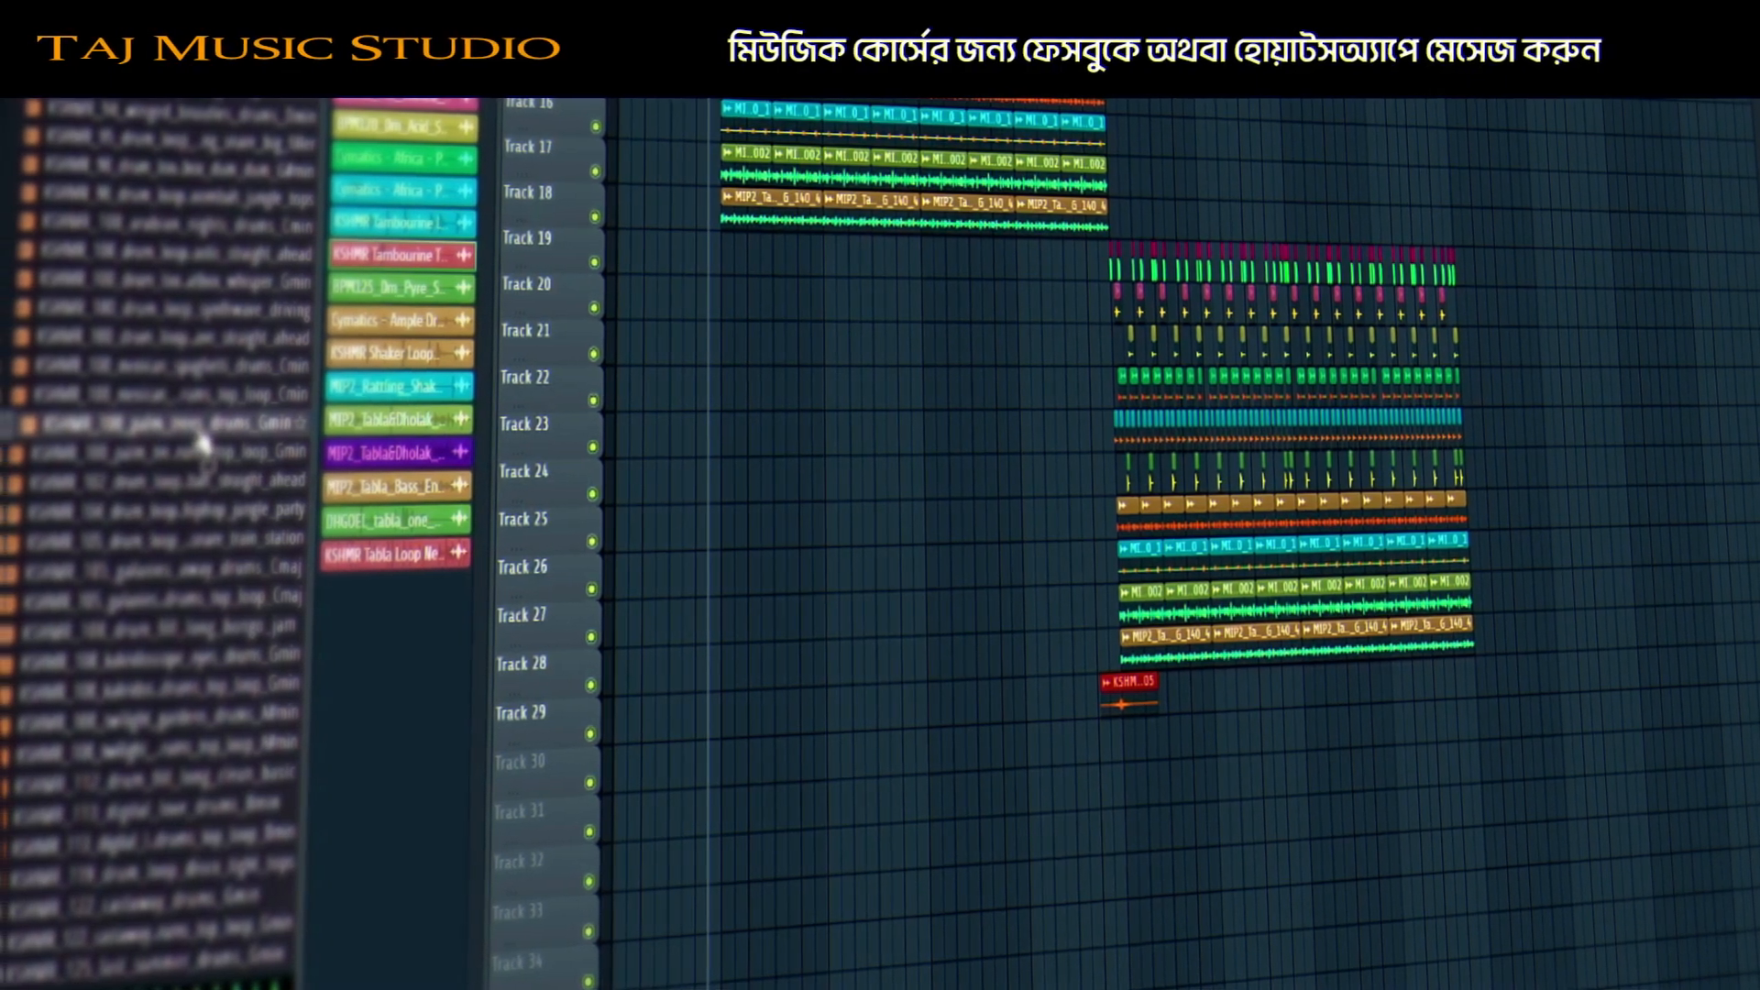
Put the KSHMR palm-trees loop on Track 30, set time stretch to Auto, and play it.
left_click_drag(202, 445, 1134, 747)
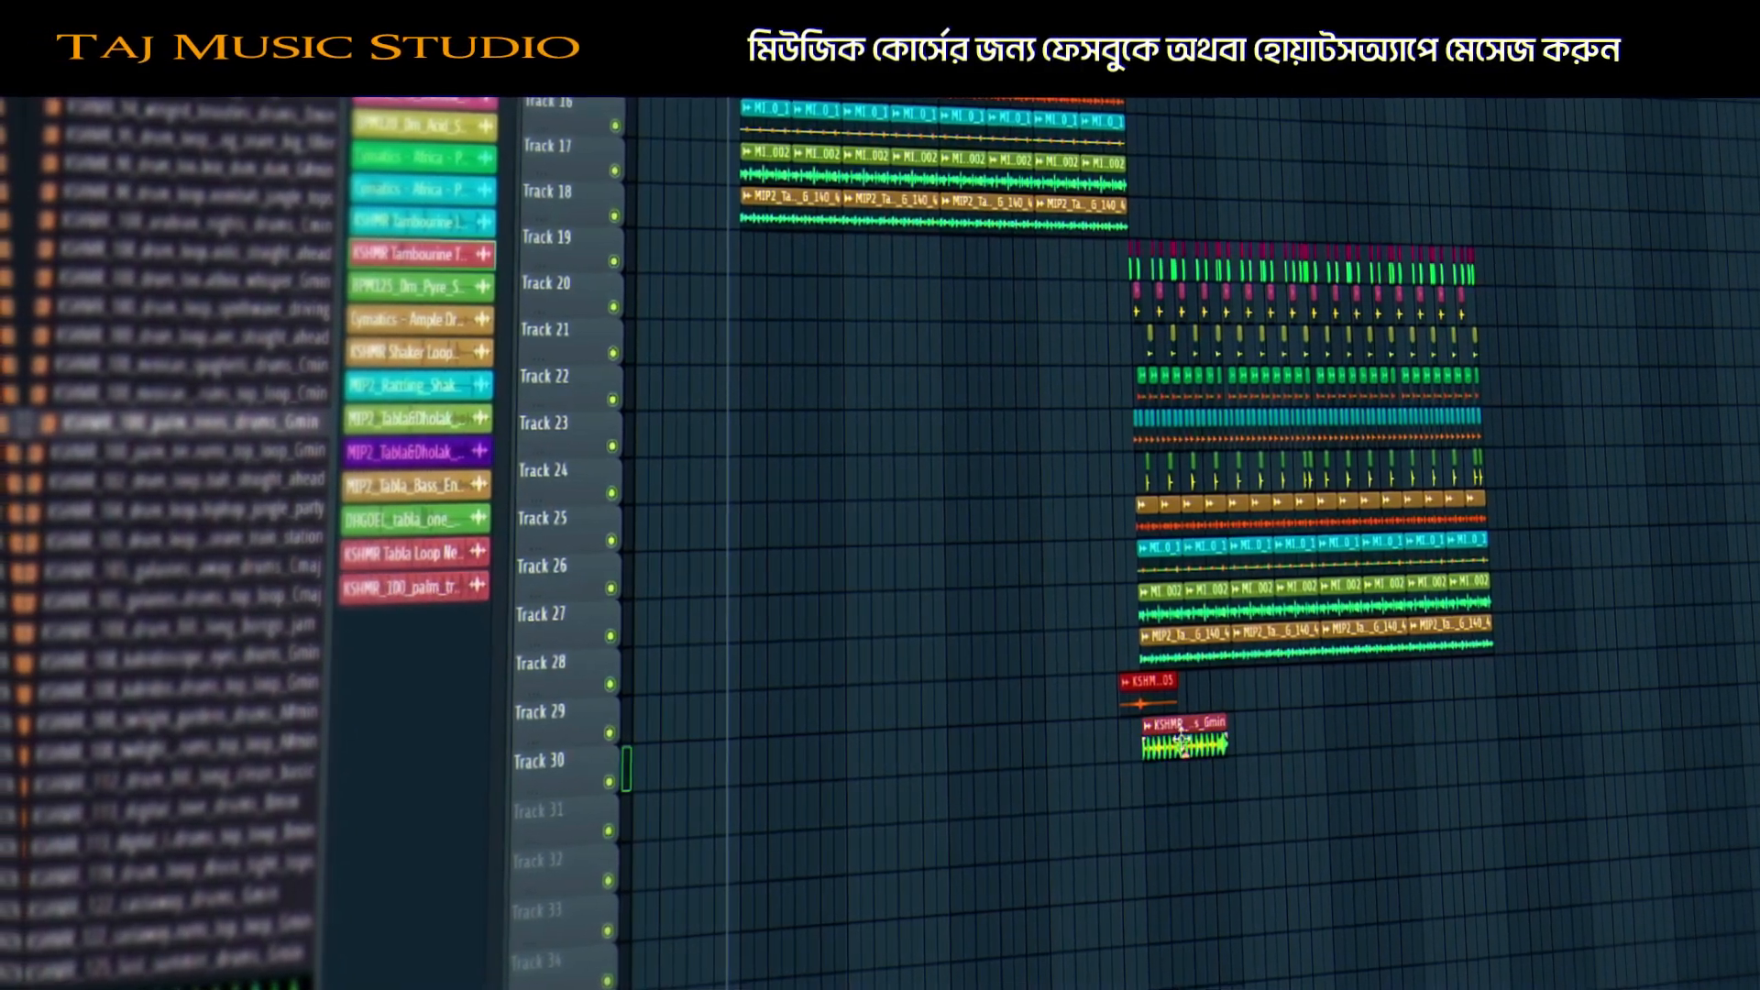
double_click(1181, 739)
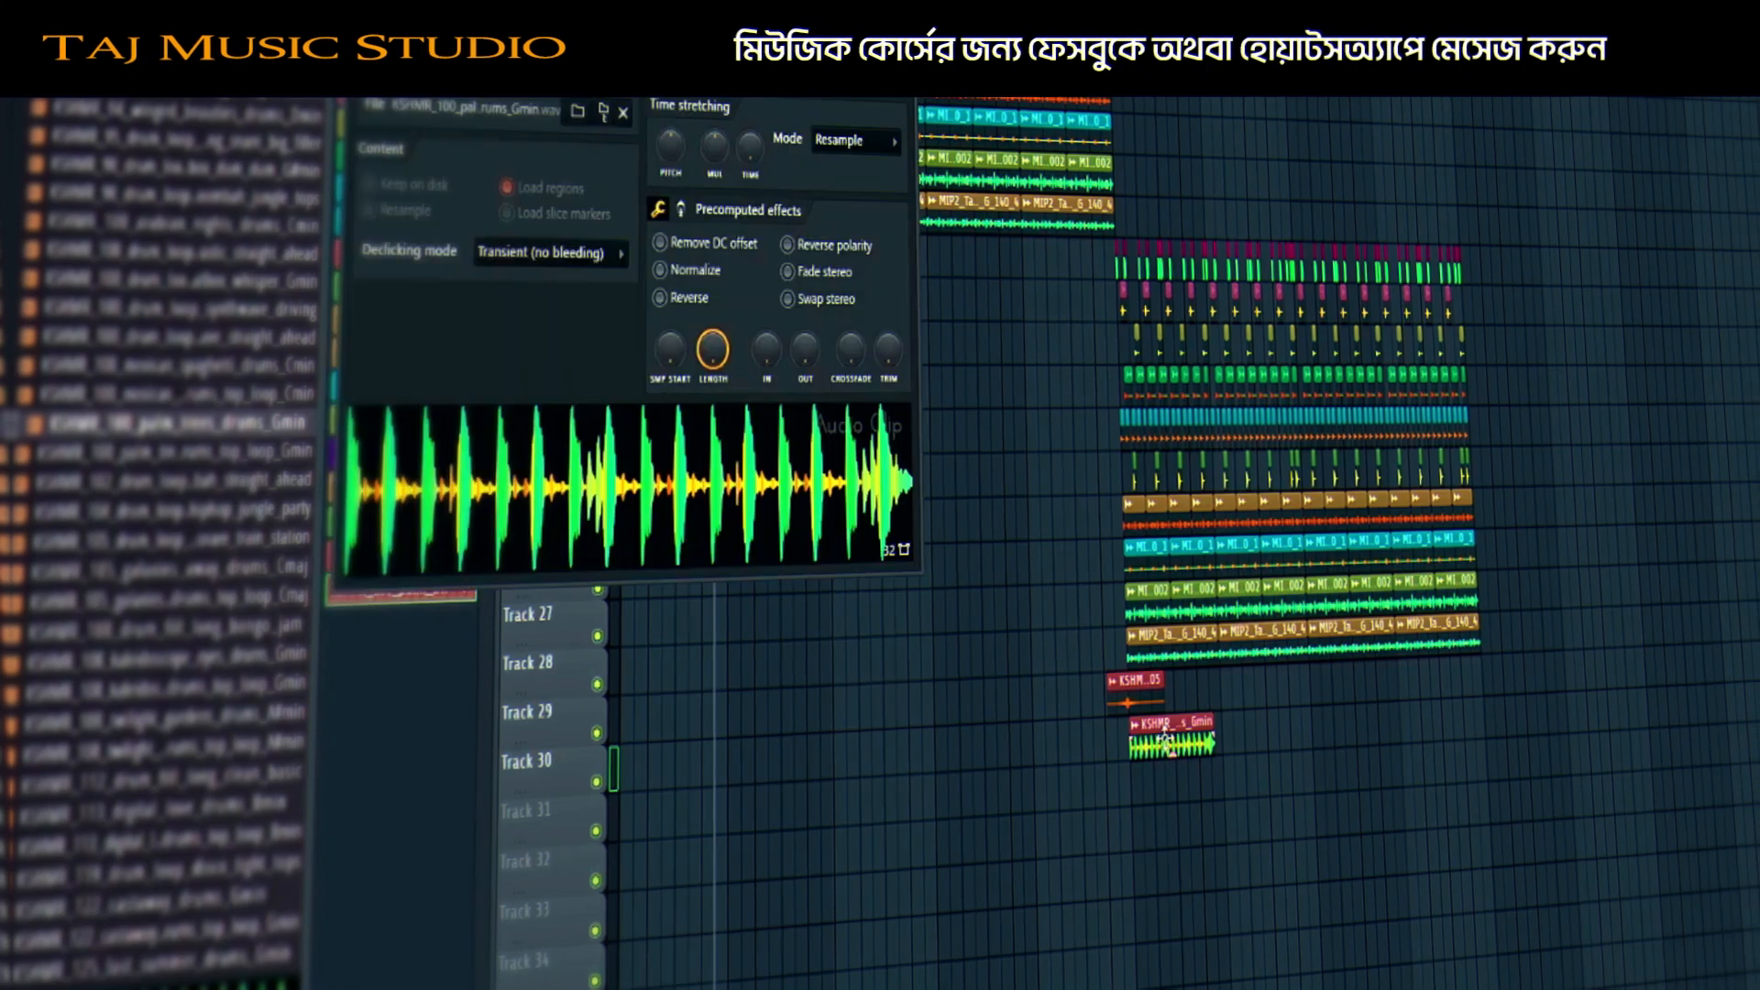
right_click(750, 146)
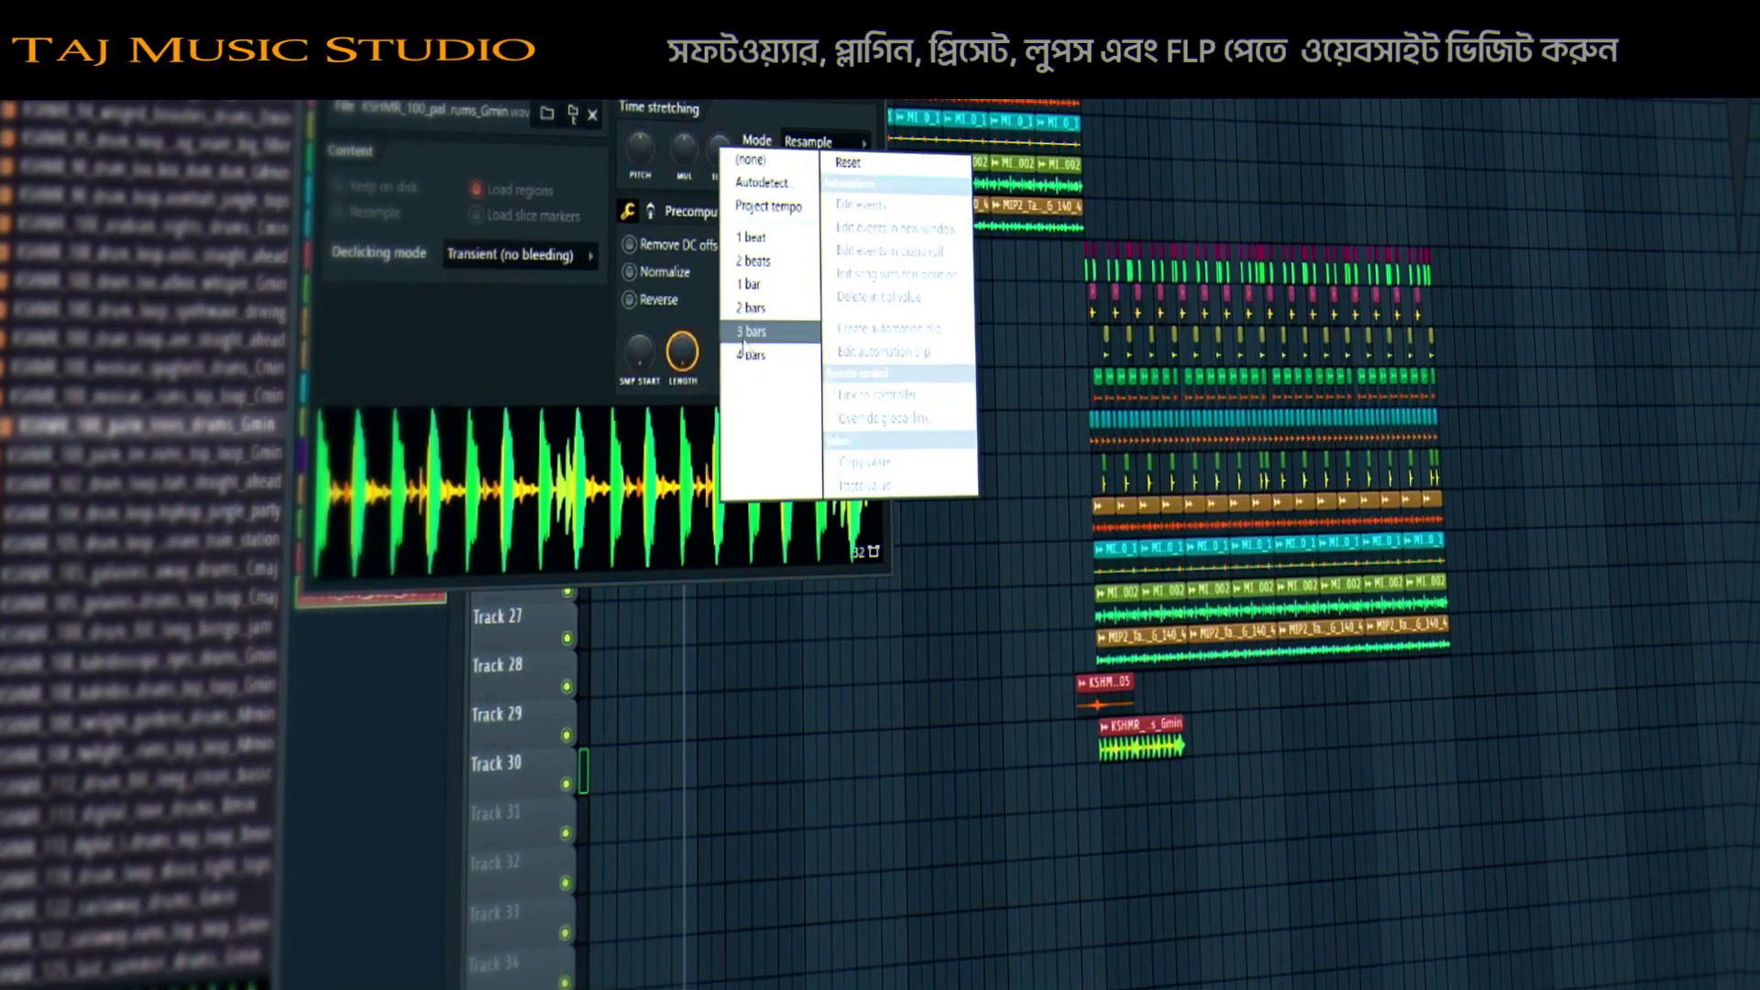
left_click(748, 354)
right_click(651, 150)
left_click(677, 163)
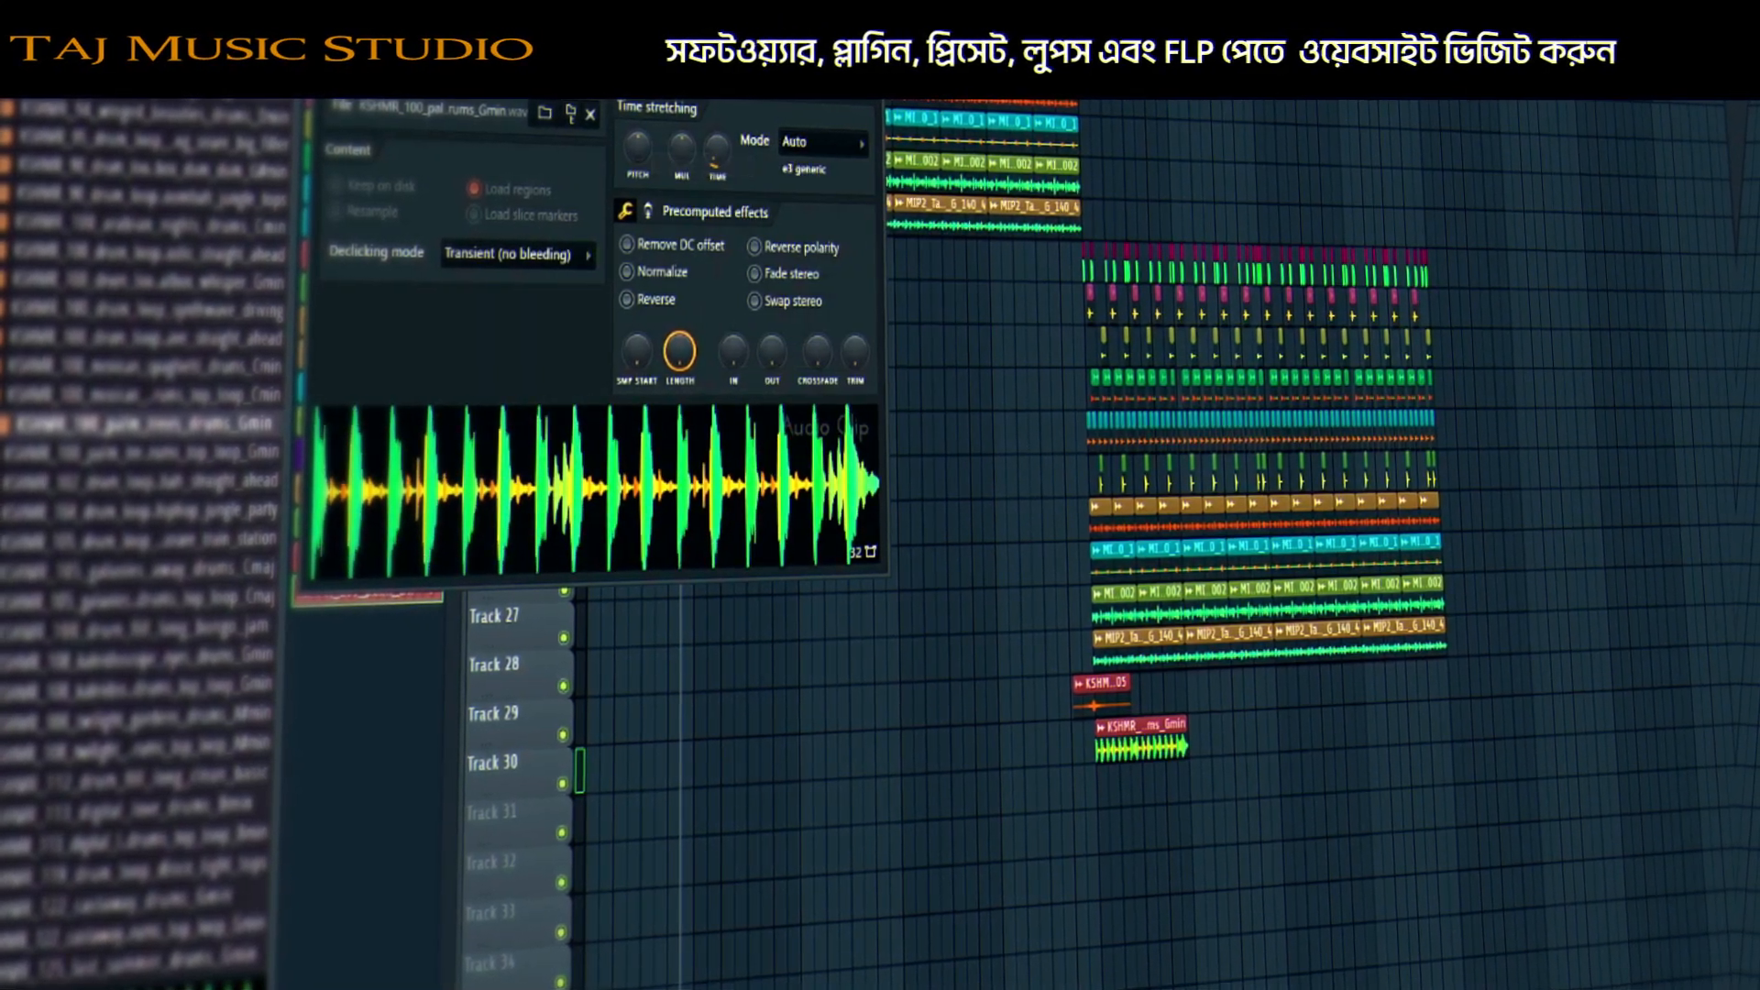
key("Escape")
key("space")
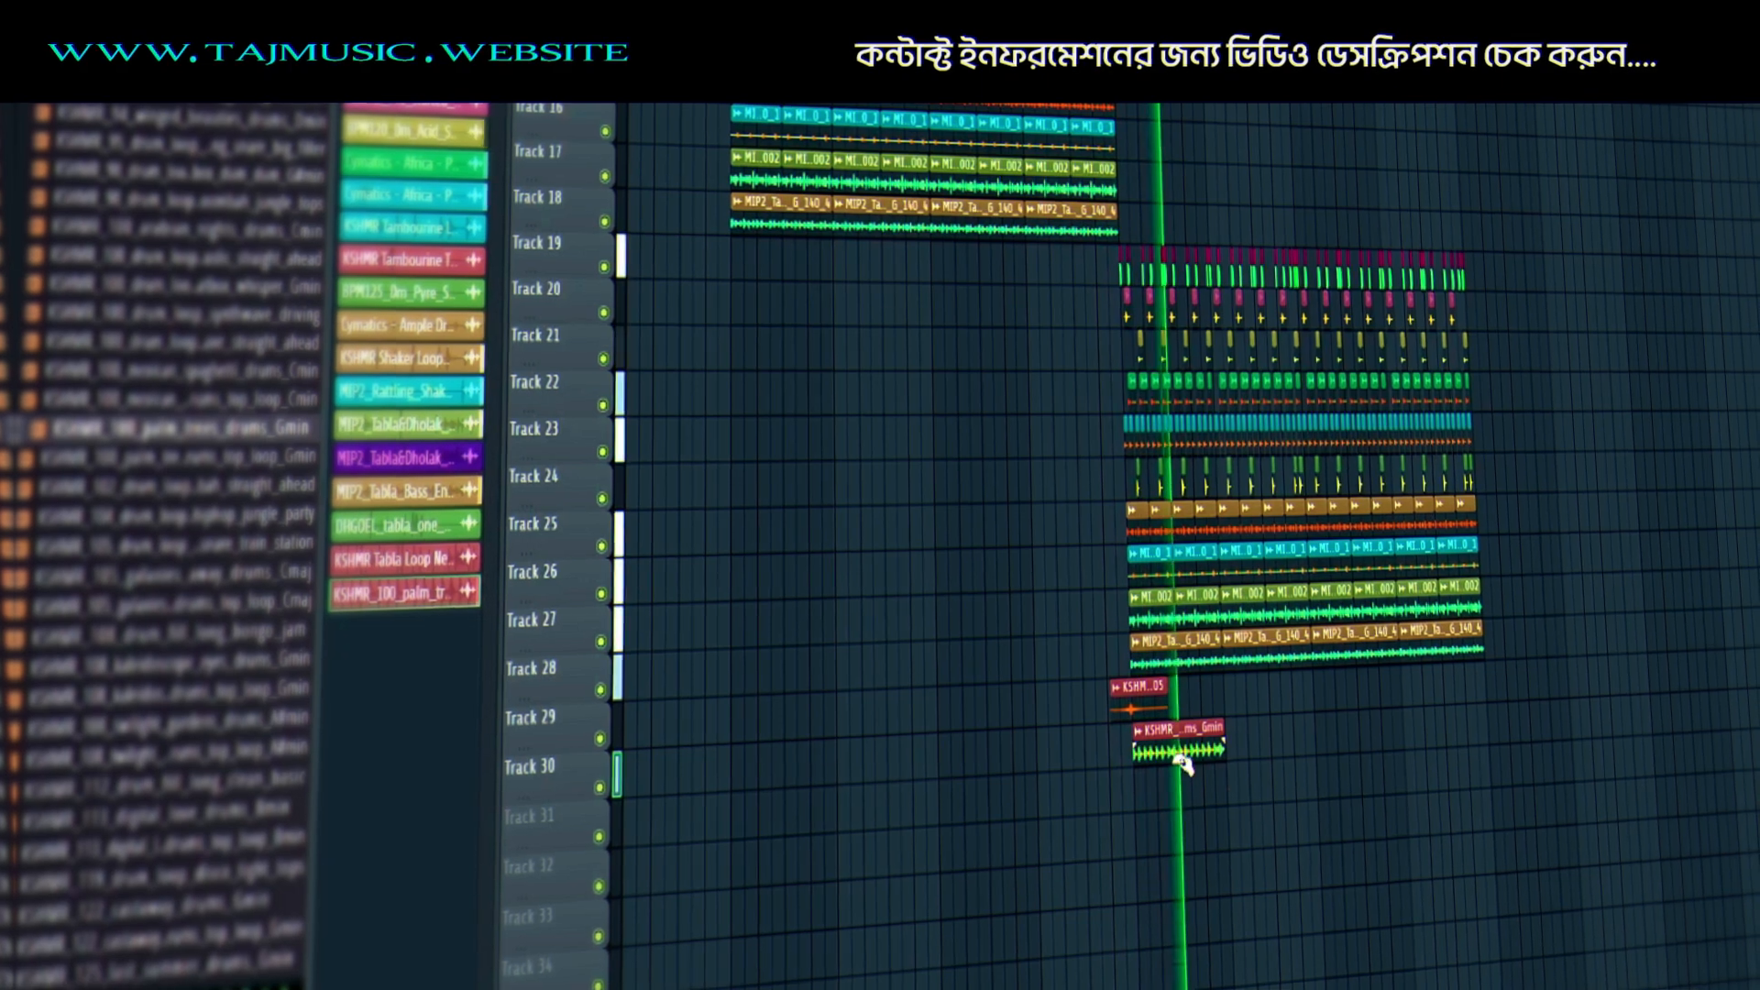
Stop playback, delete the palm-trees clip from Track 30, and browse to the Ghatam fills.
key("space")
right_click(1180, 741)
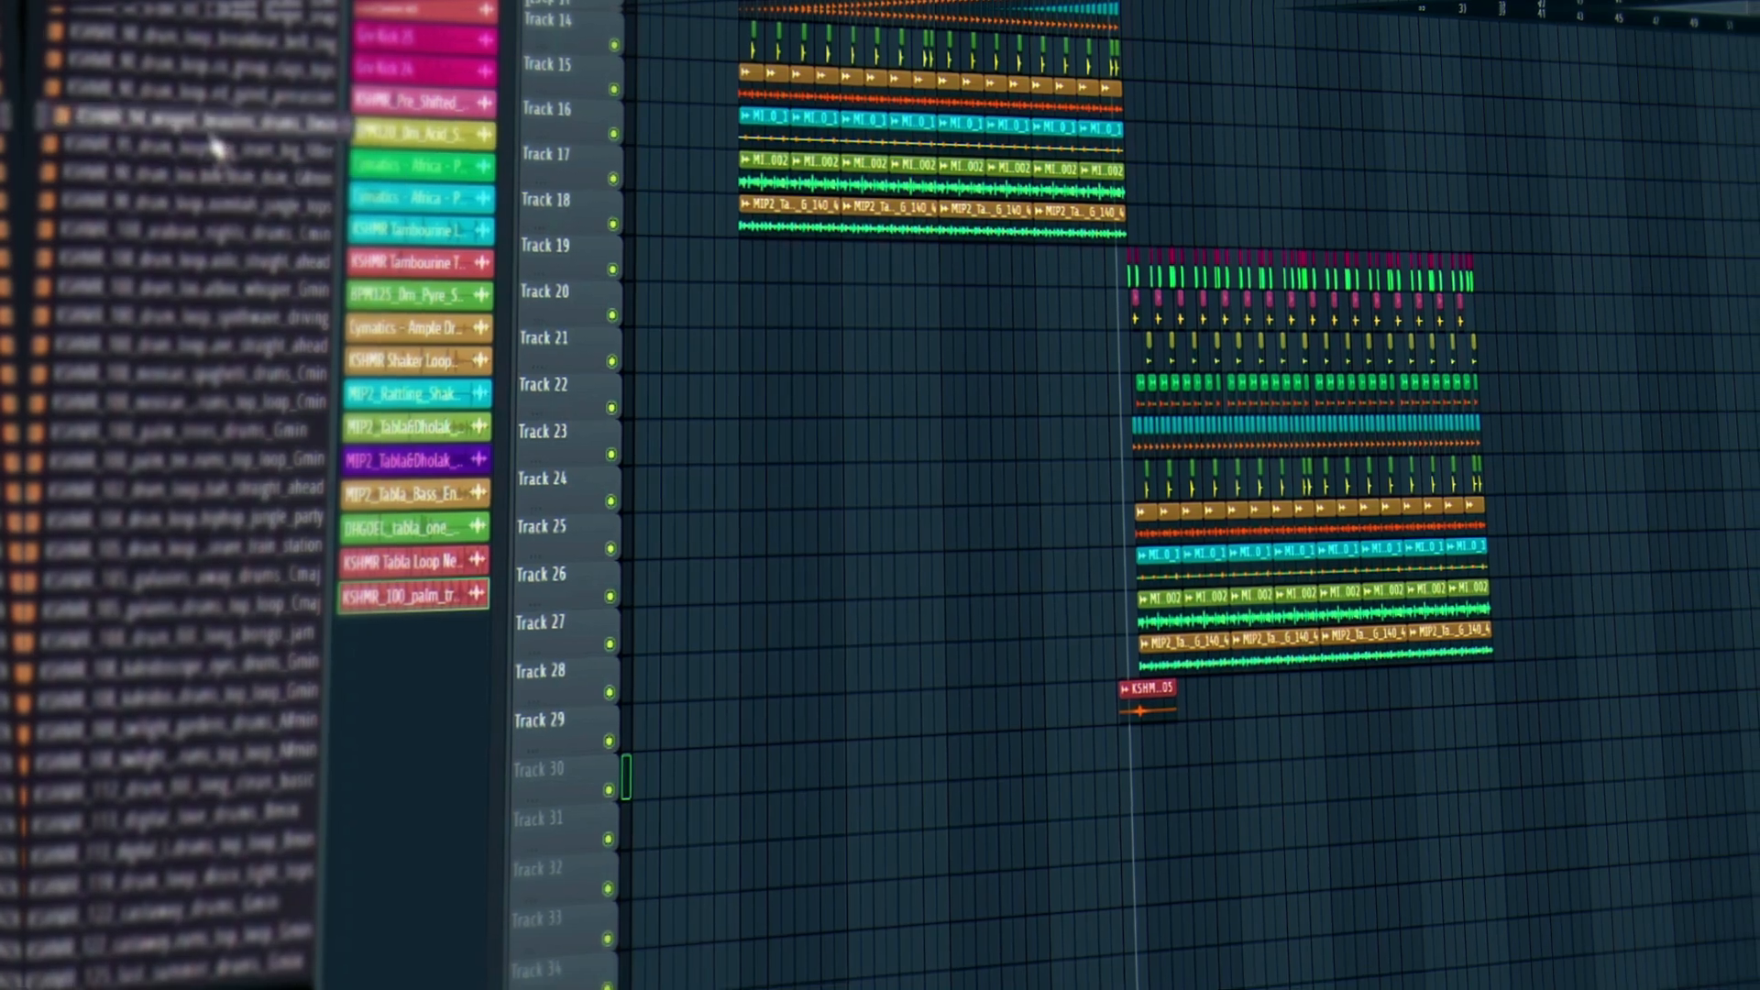
scroll(192, 82, "up", 4)
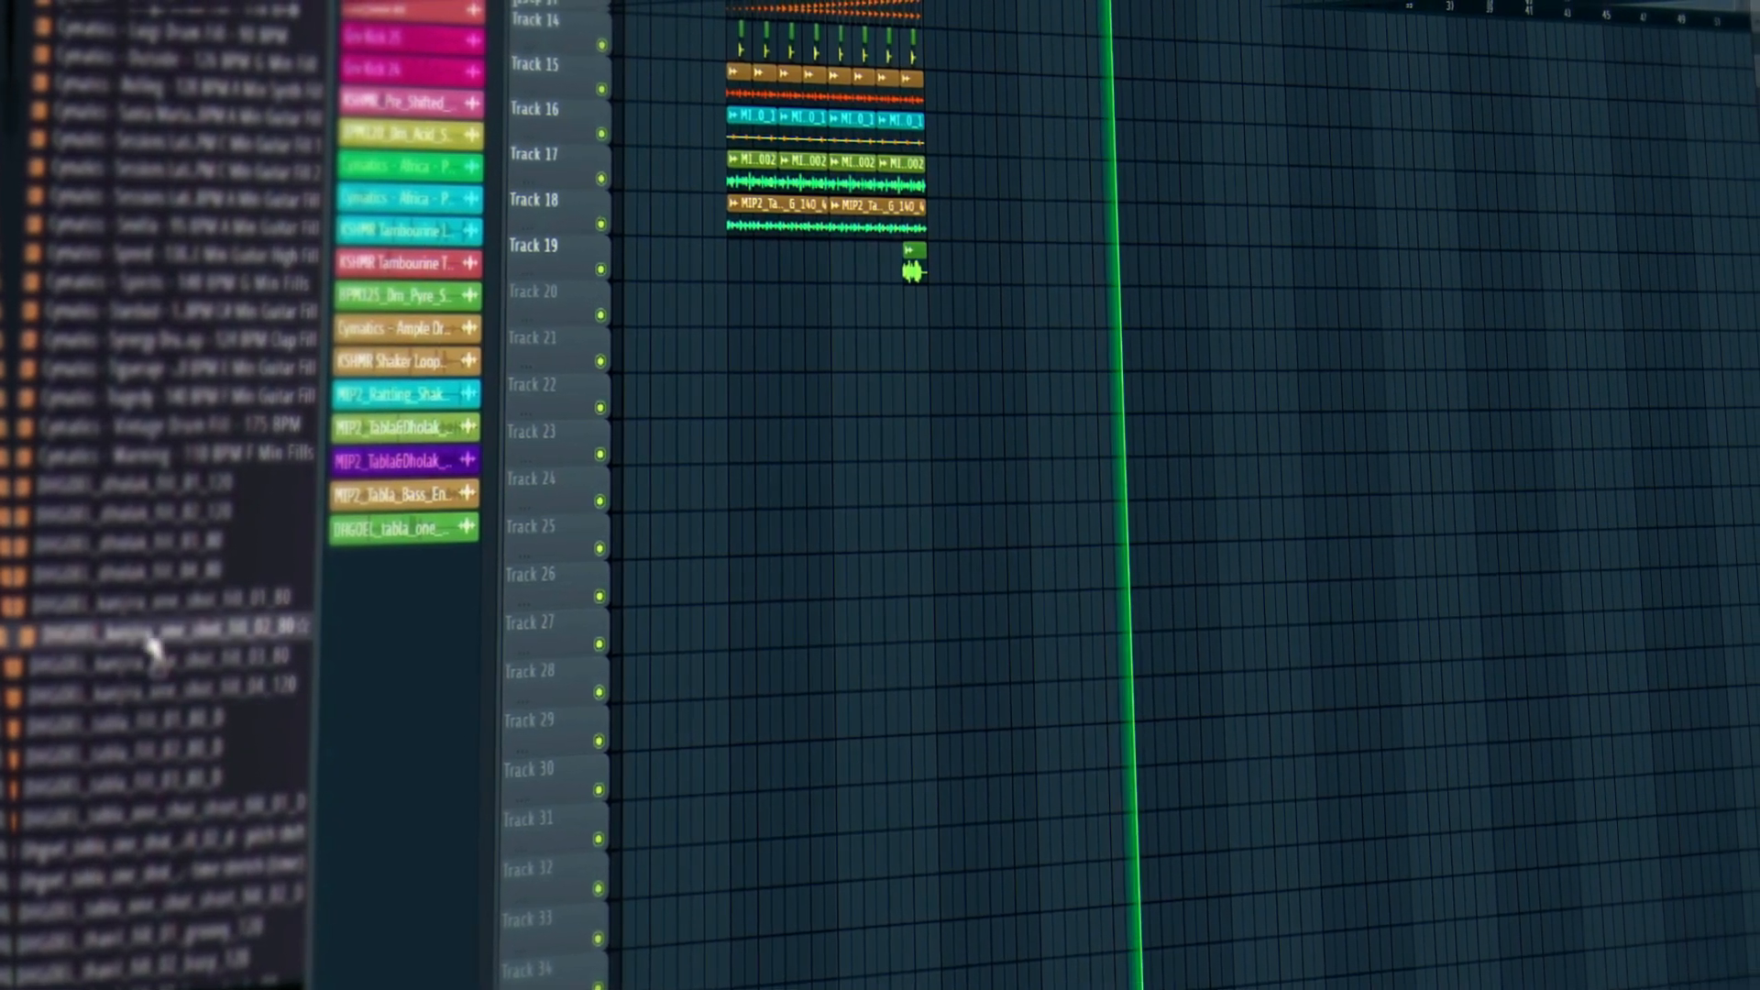
scroll(156, 655, "down", 10)
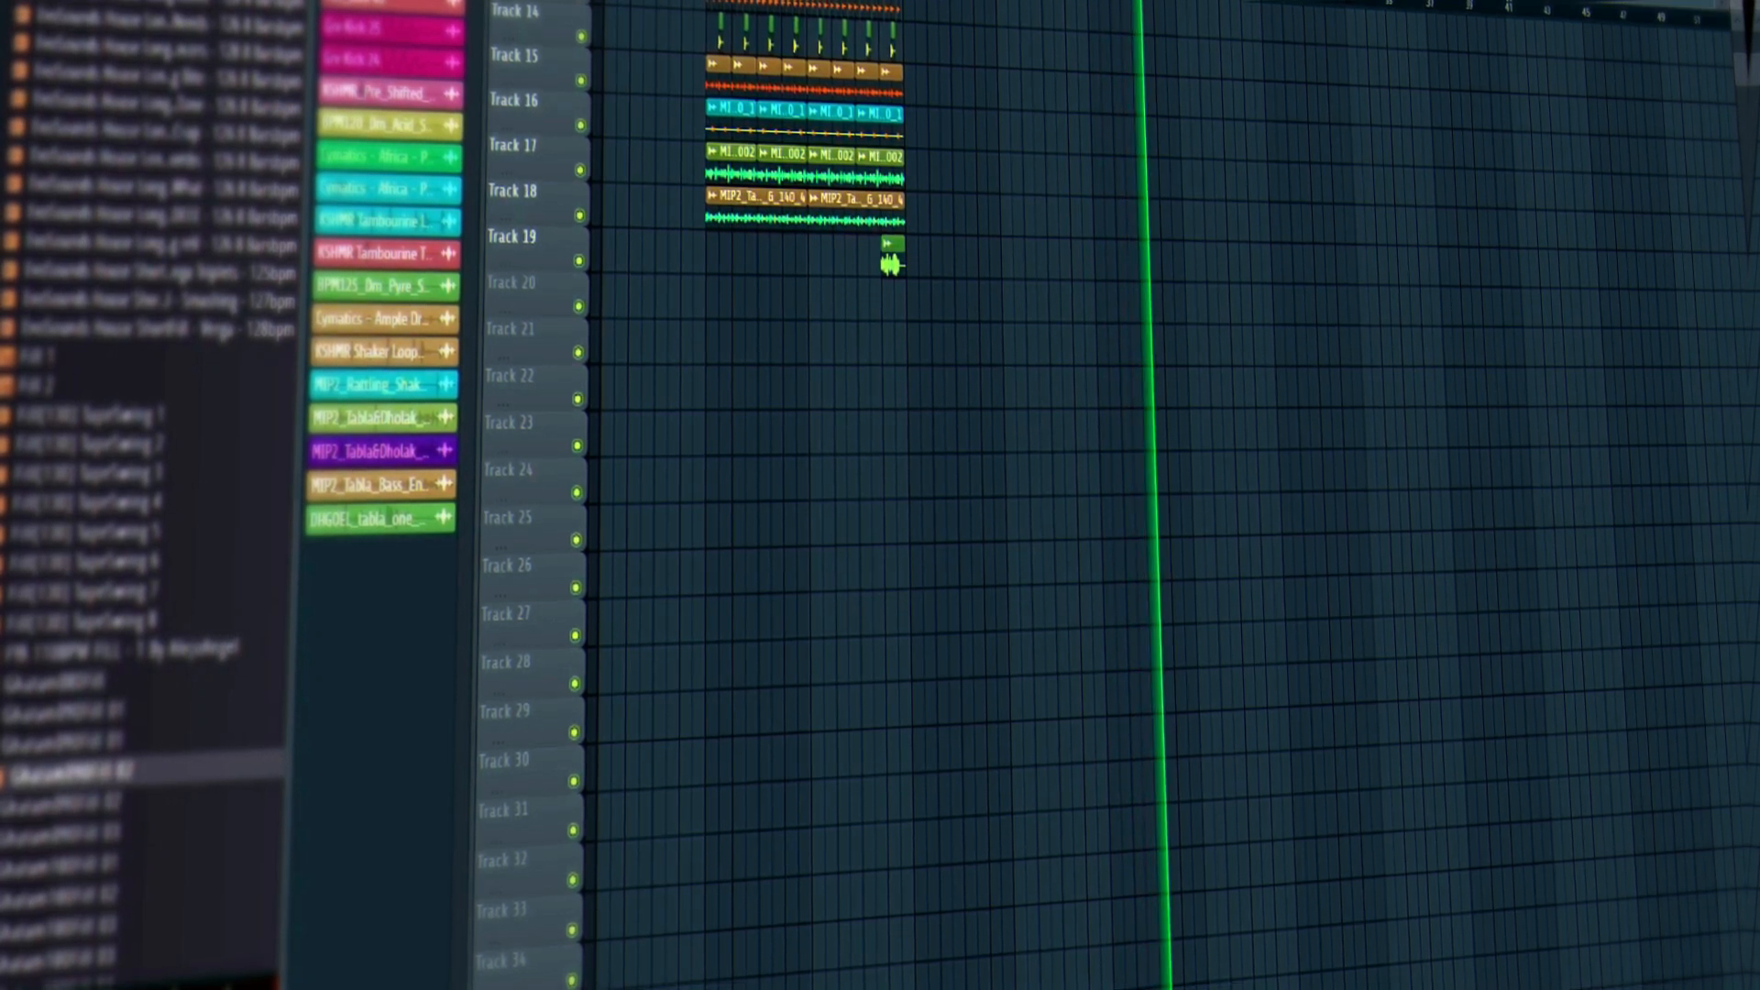
Audition a Ghatam fill and place Ghatam90Fill 02 on Track 21 at the block start.
scroll(675, 138, "up", 3)
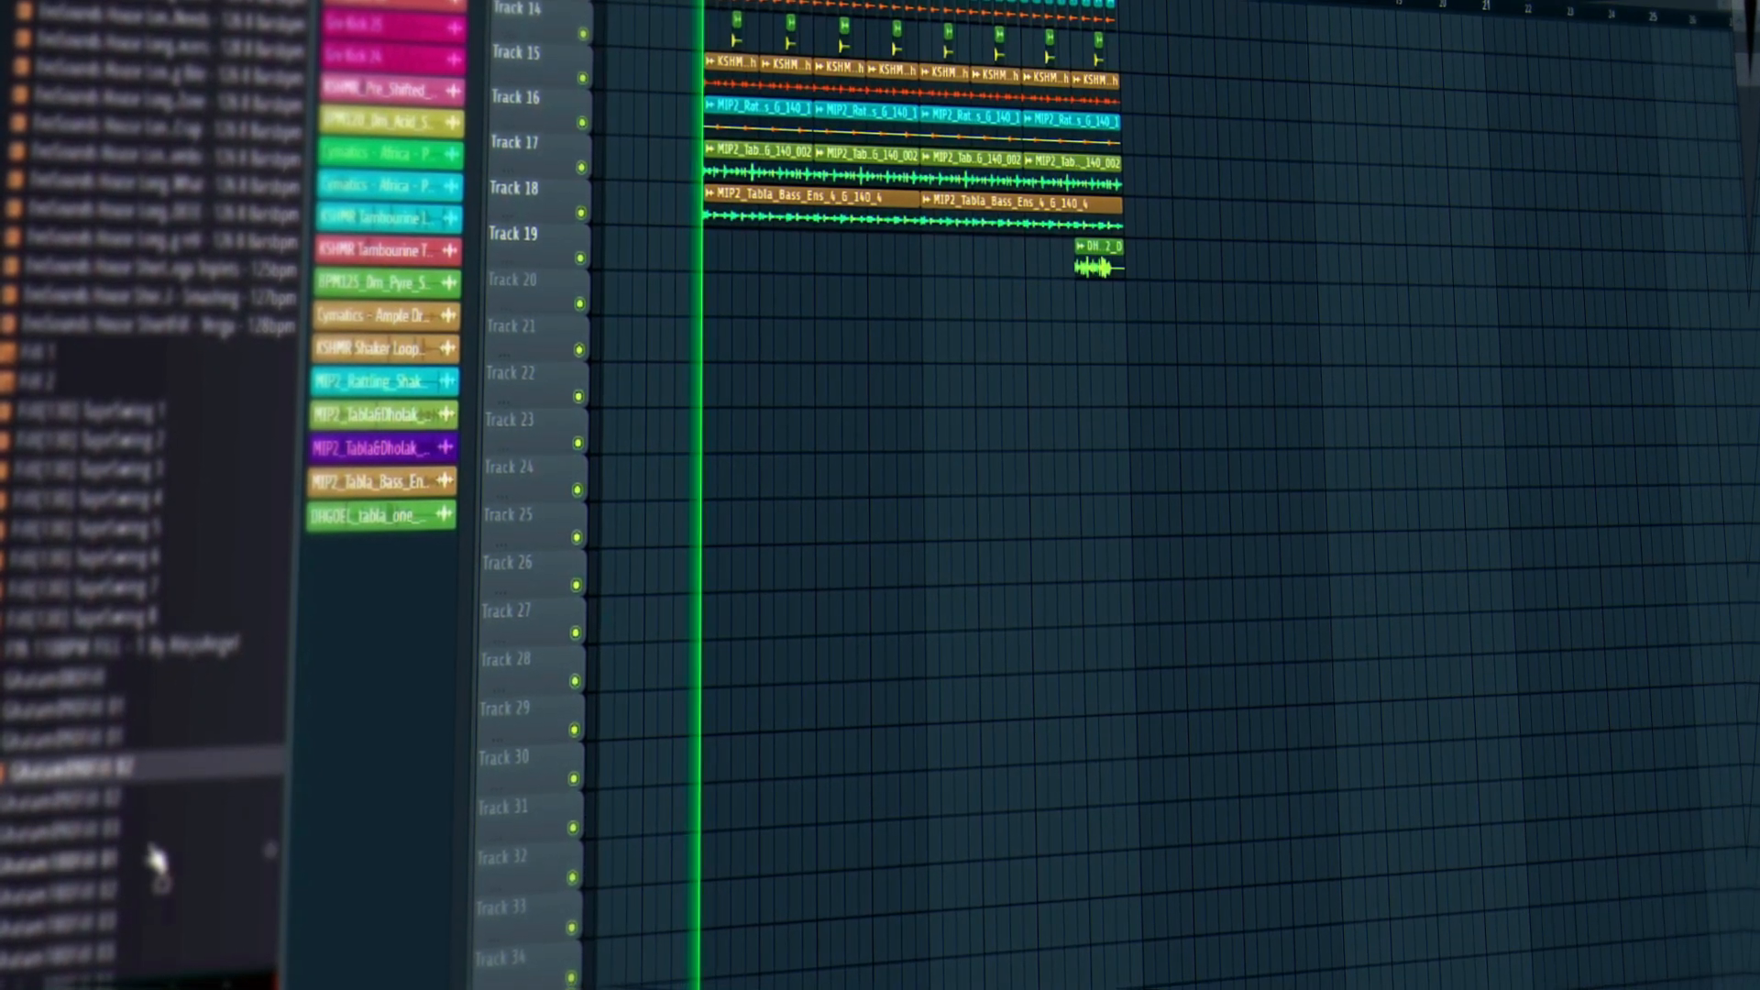
left_click(125, 800)
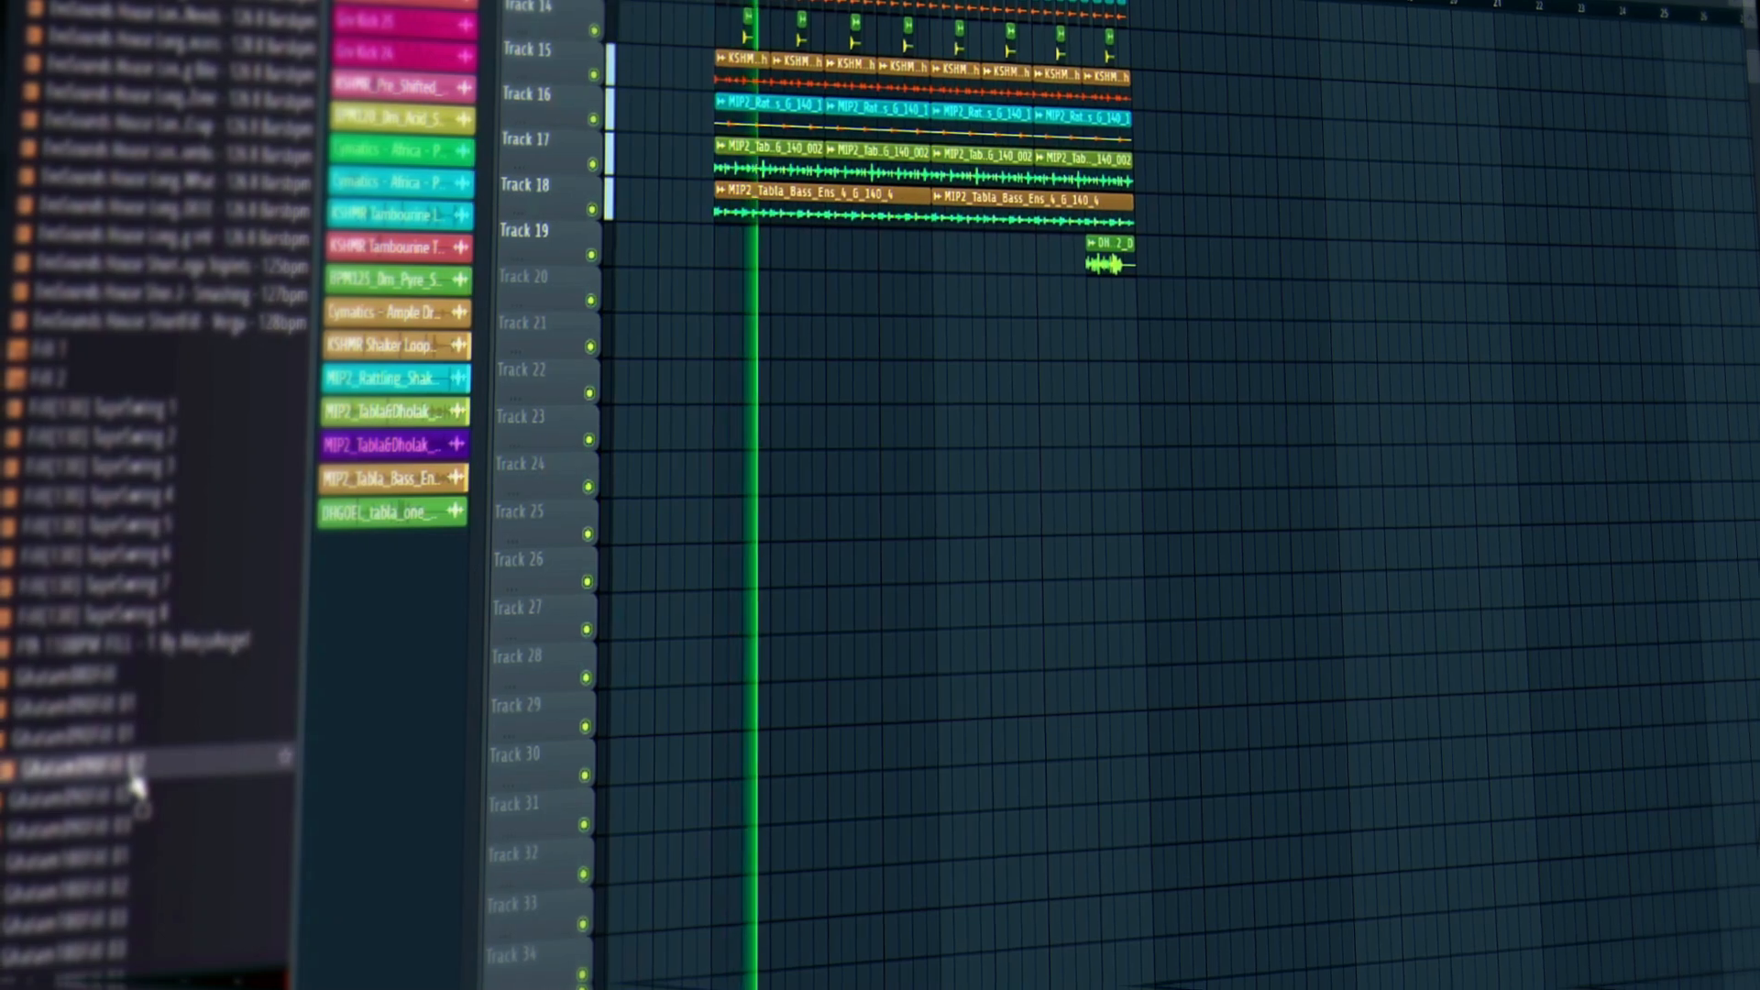
key("space")
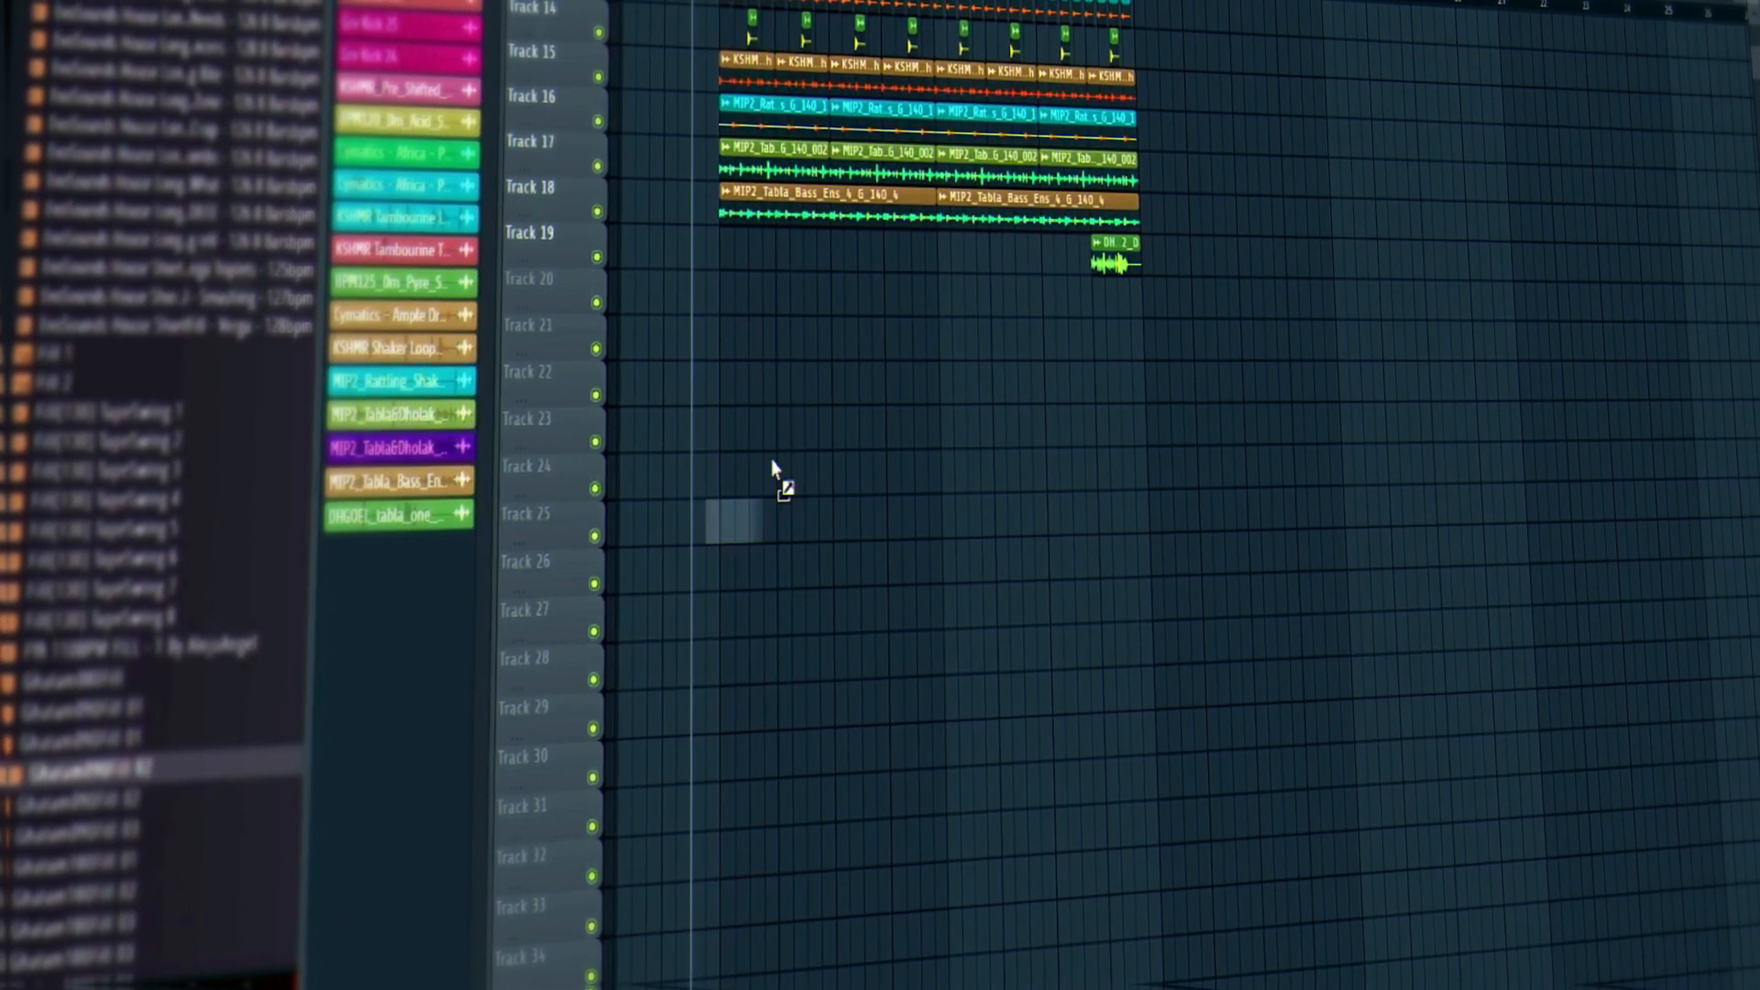
left_click_drag(772, 460, 713, 333)
scroll(715, 335, "up", 3)
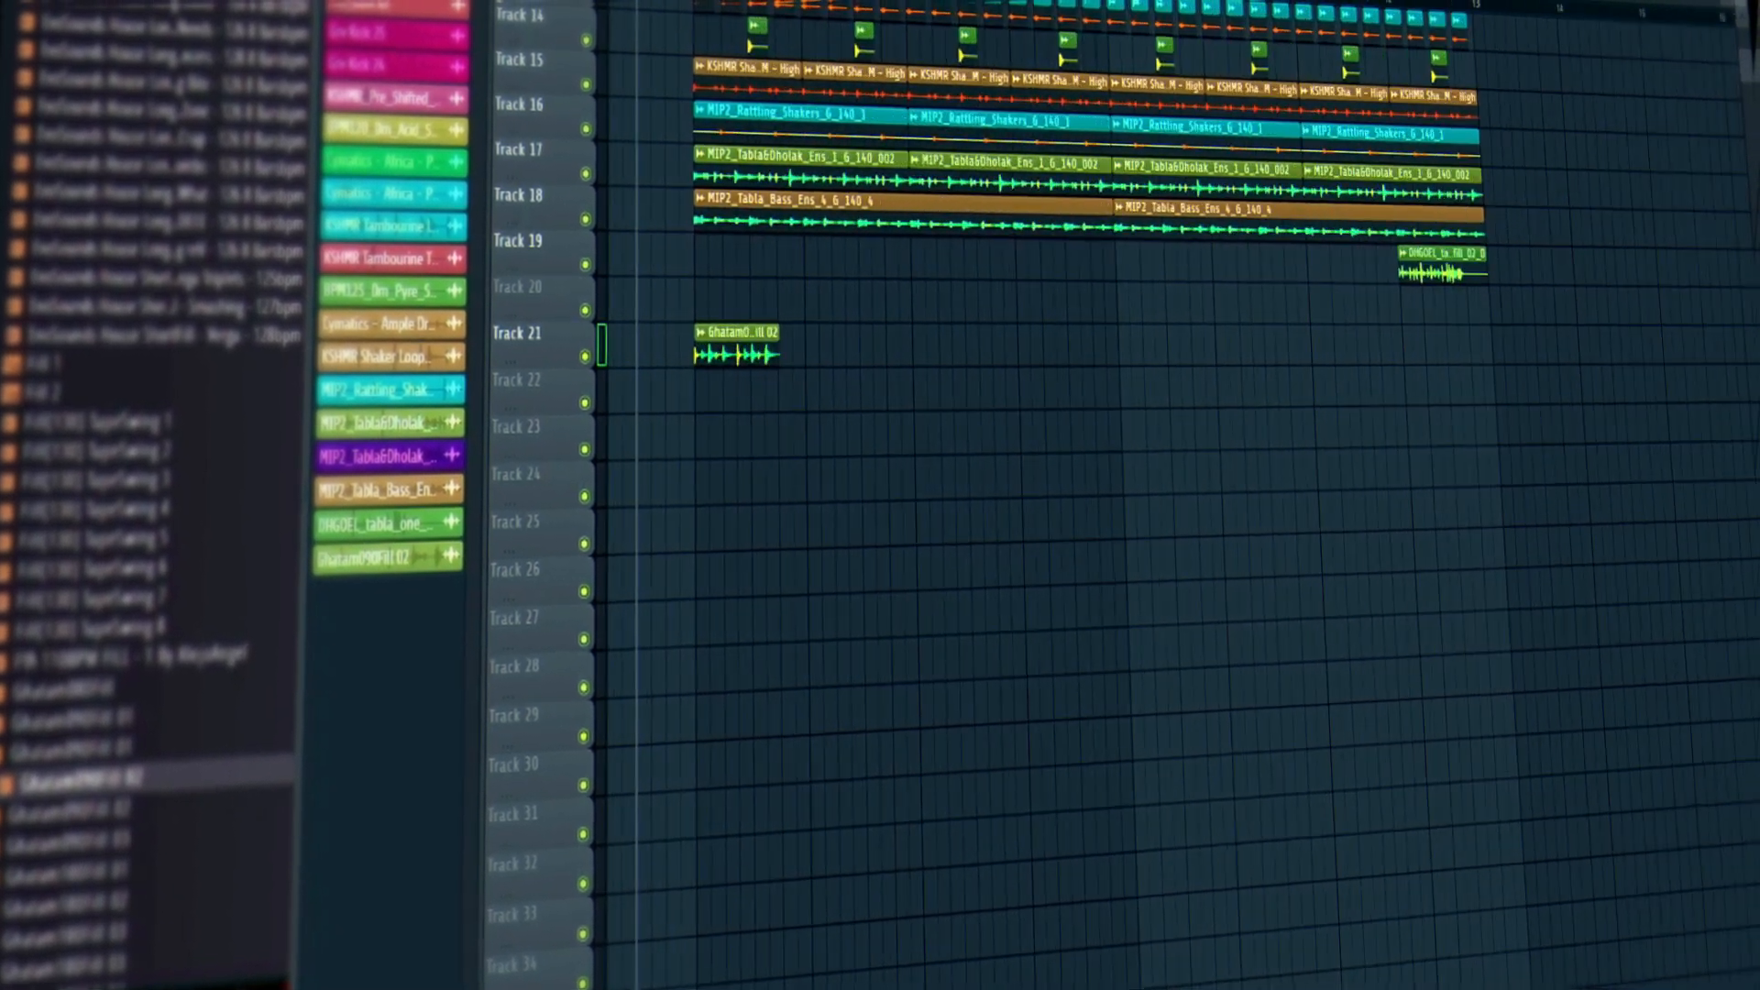
scroll(844, 648, "up", 4)
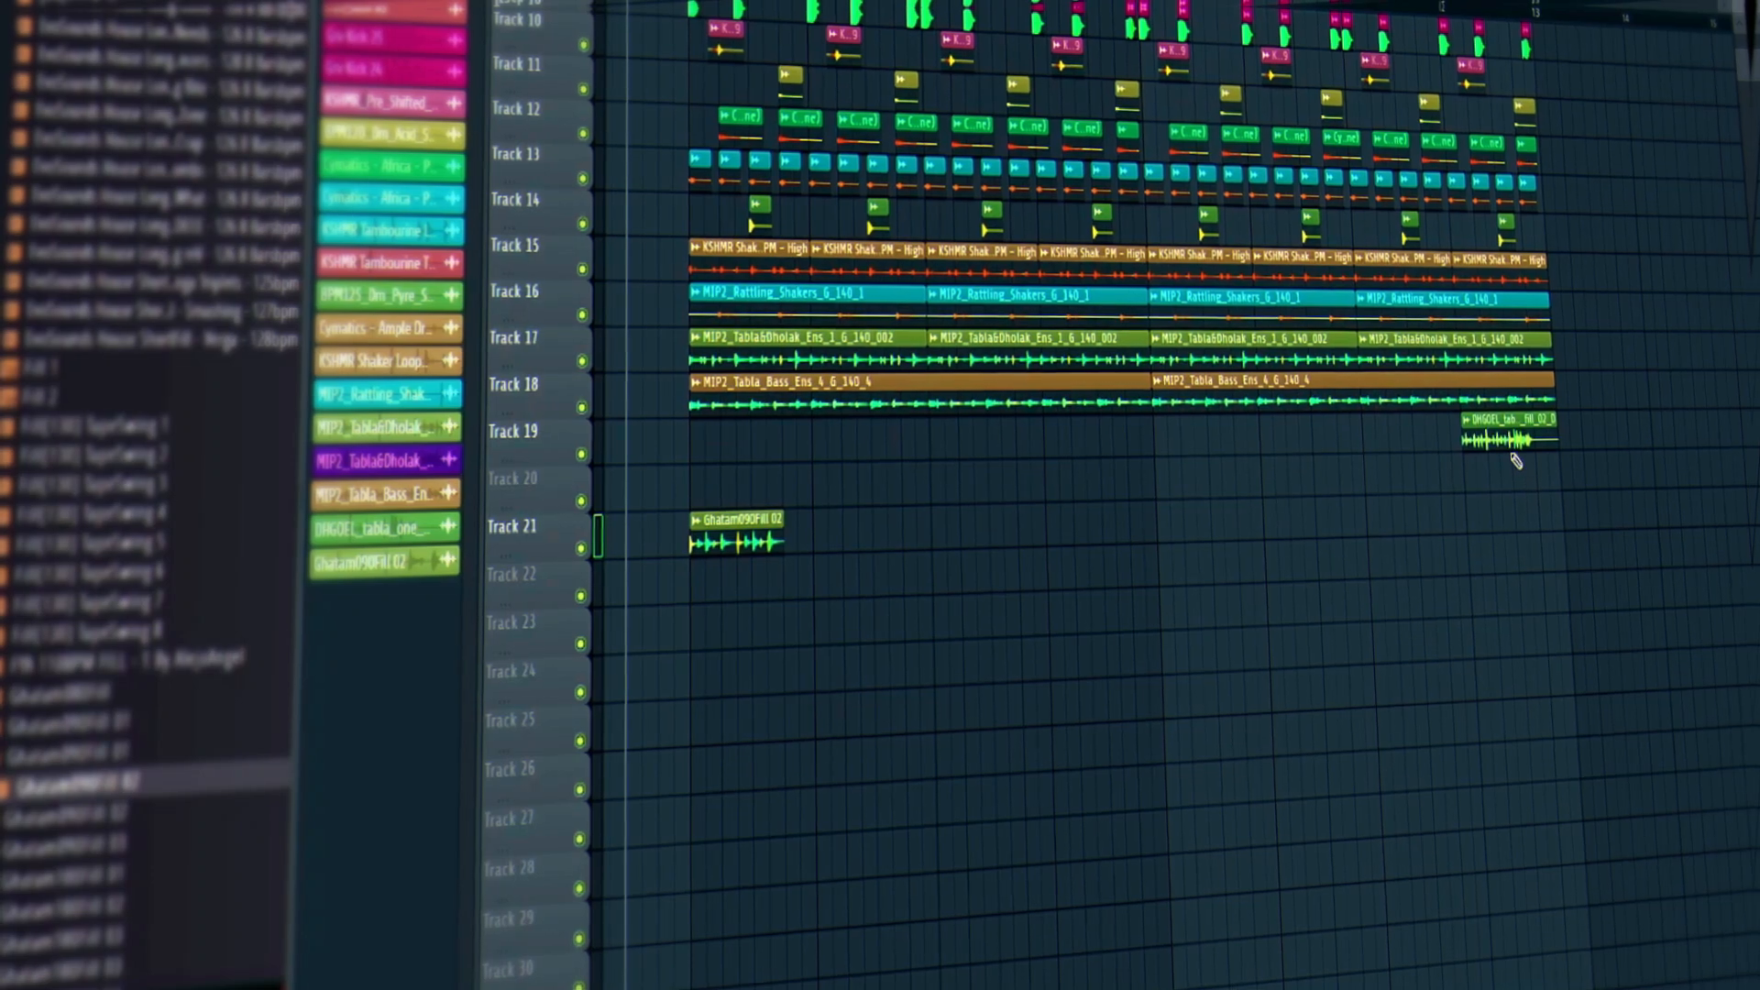
Erase the stray DHGOEL clip from the end of Track 19.
right_click(1512, 444)
left_click(1487, 440)
right_click(1486, 440)
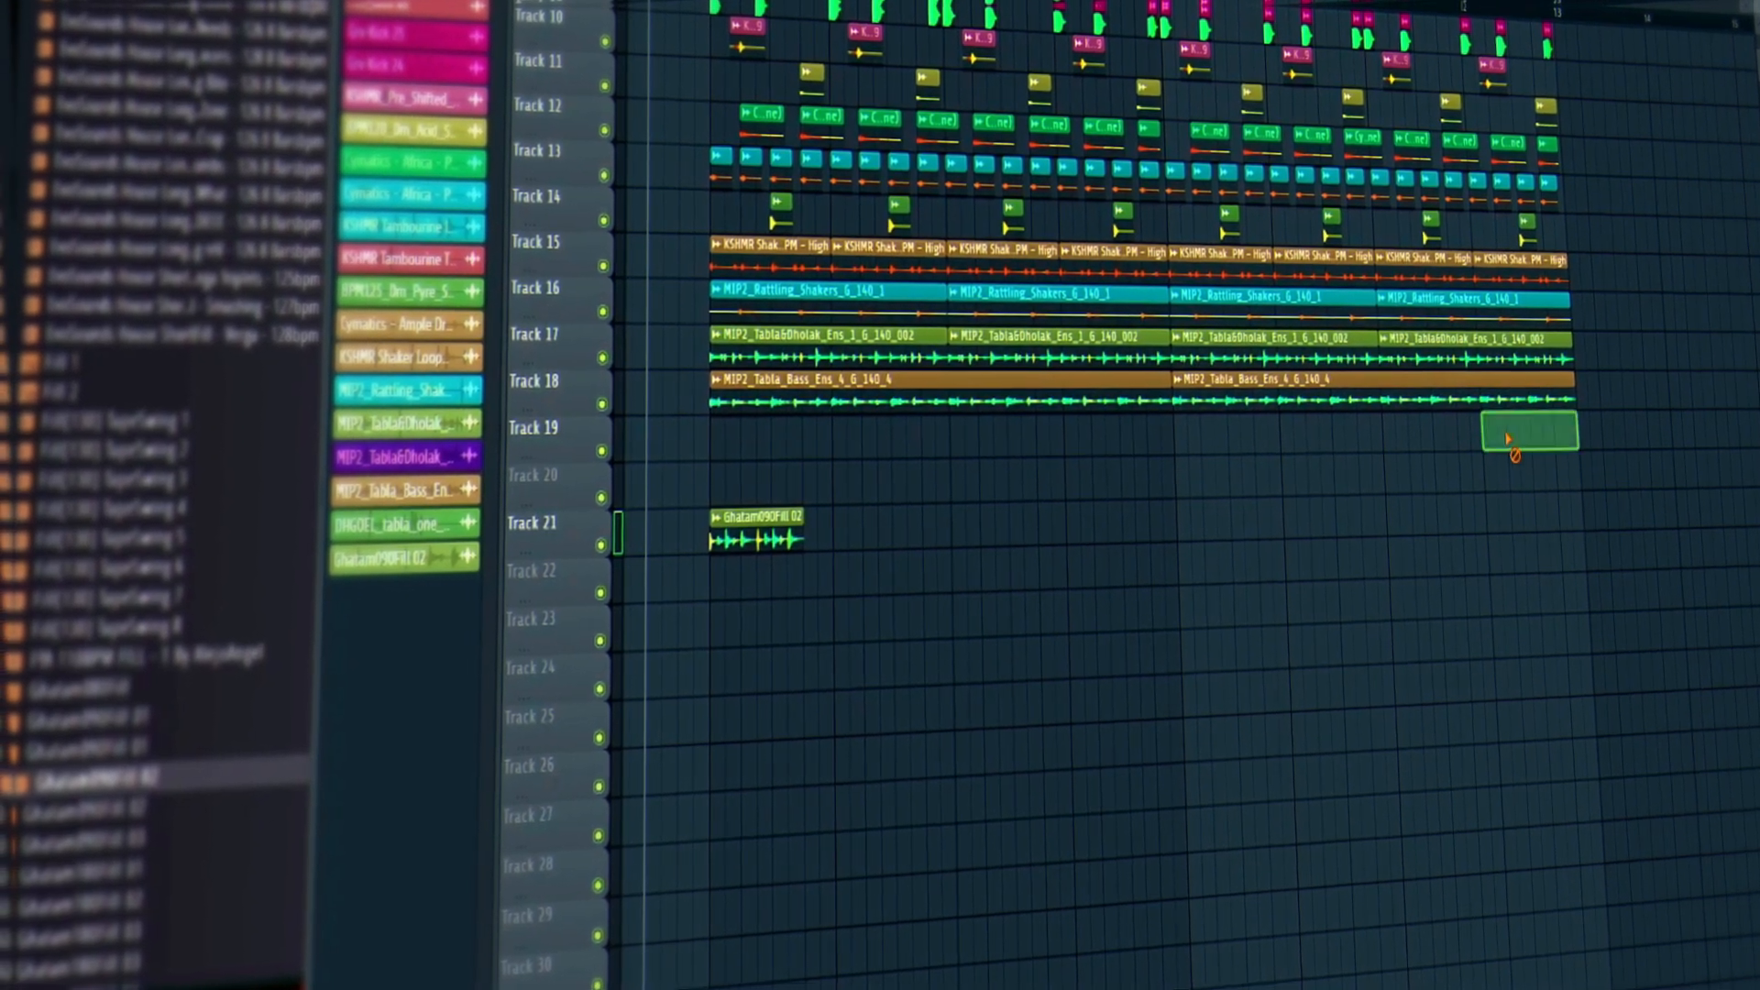
scroll(1128, 629, "up", 4)
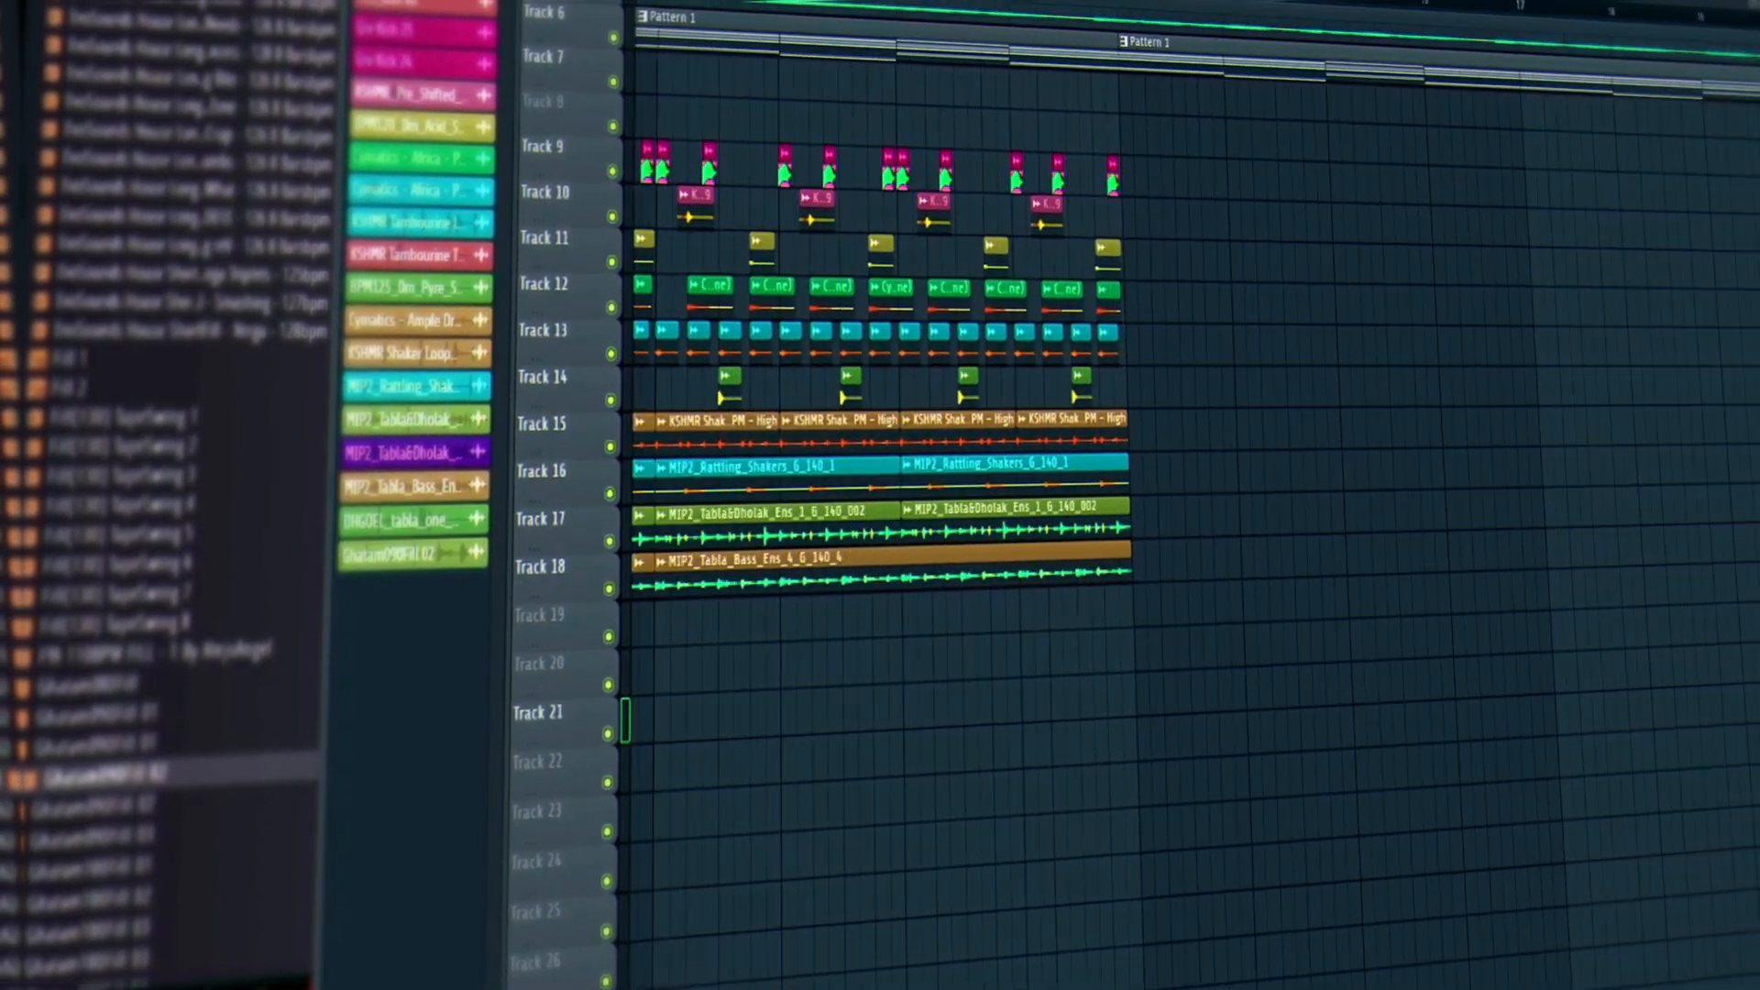
scroll(889, 46, "right", 3)
scroll(890, 46, "down", 5)
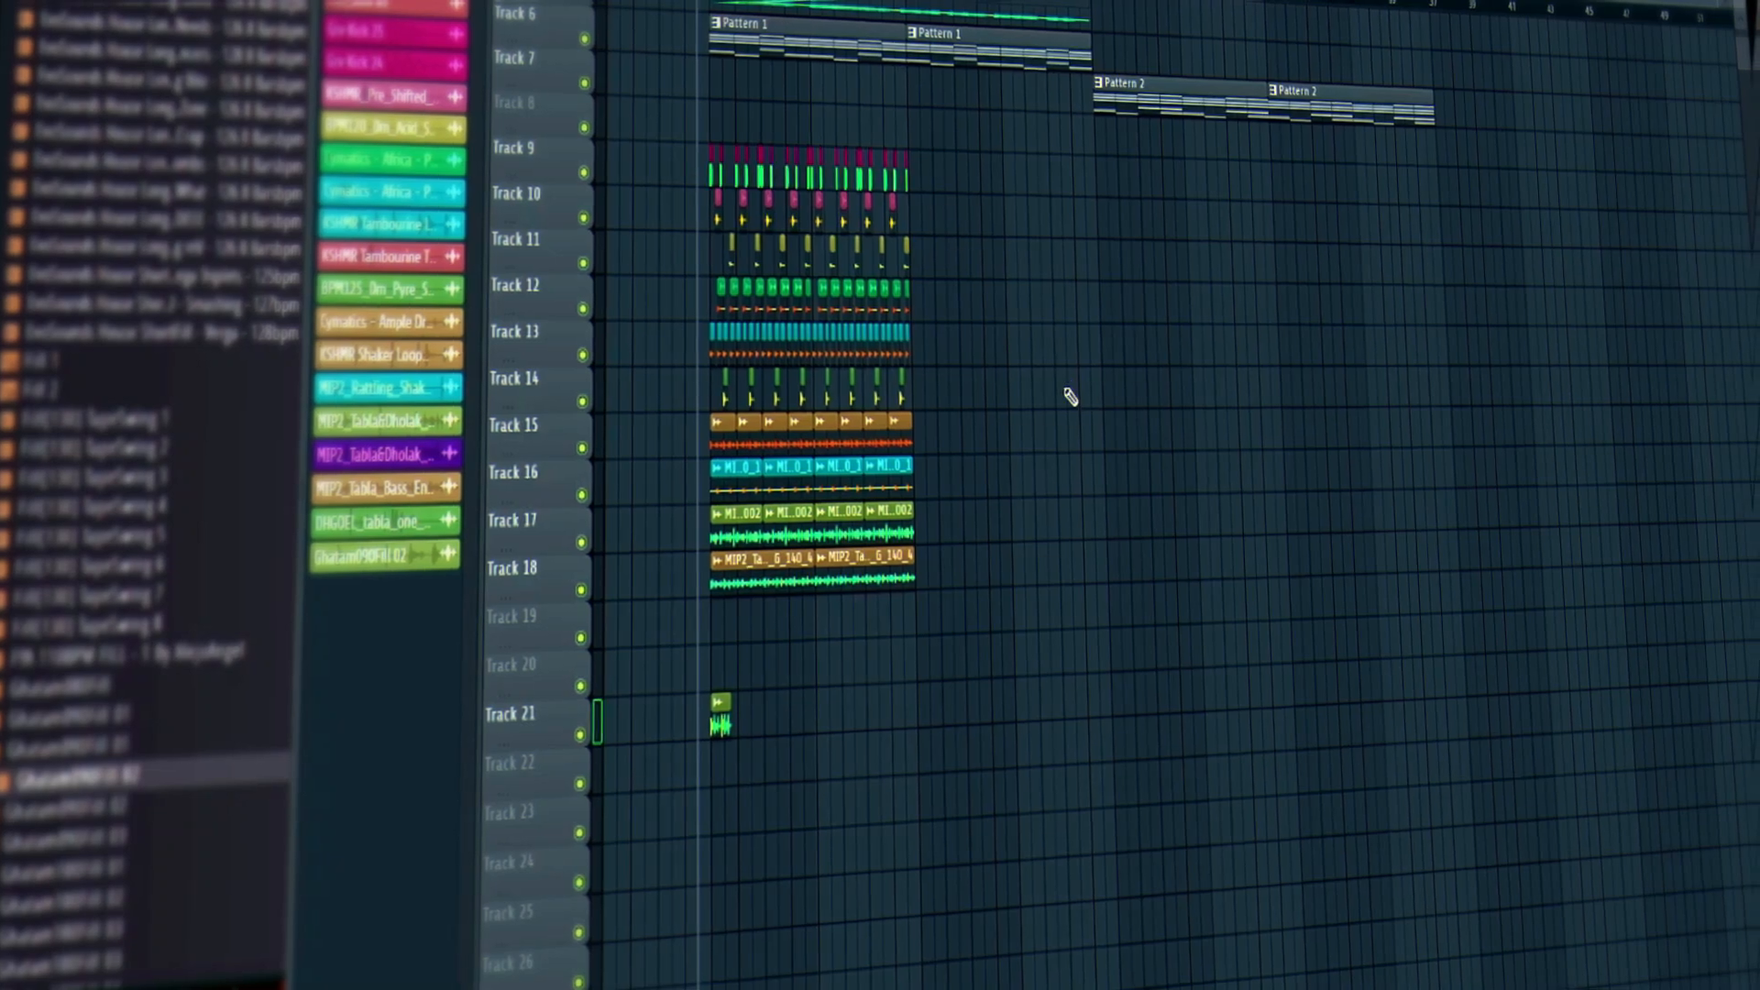
scroll(1071, 396, "down", 6)
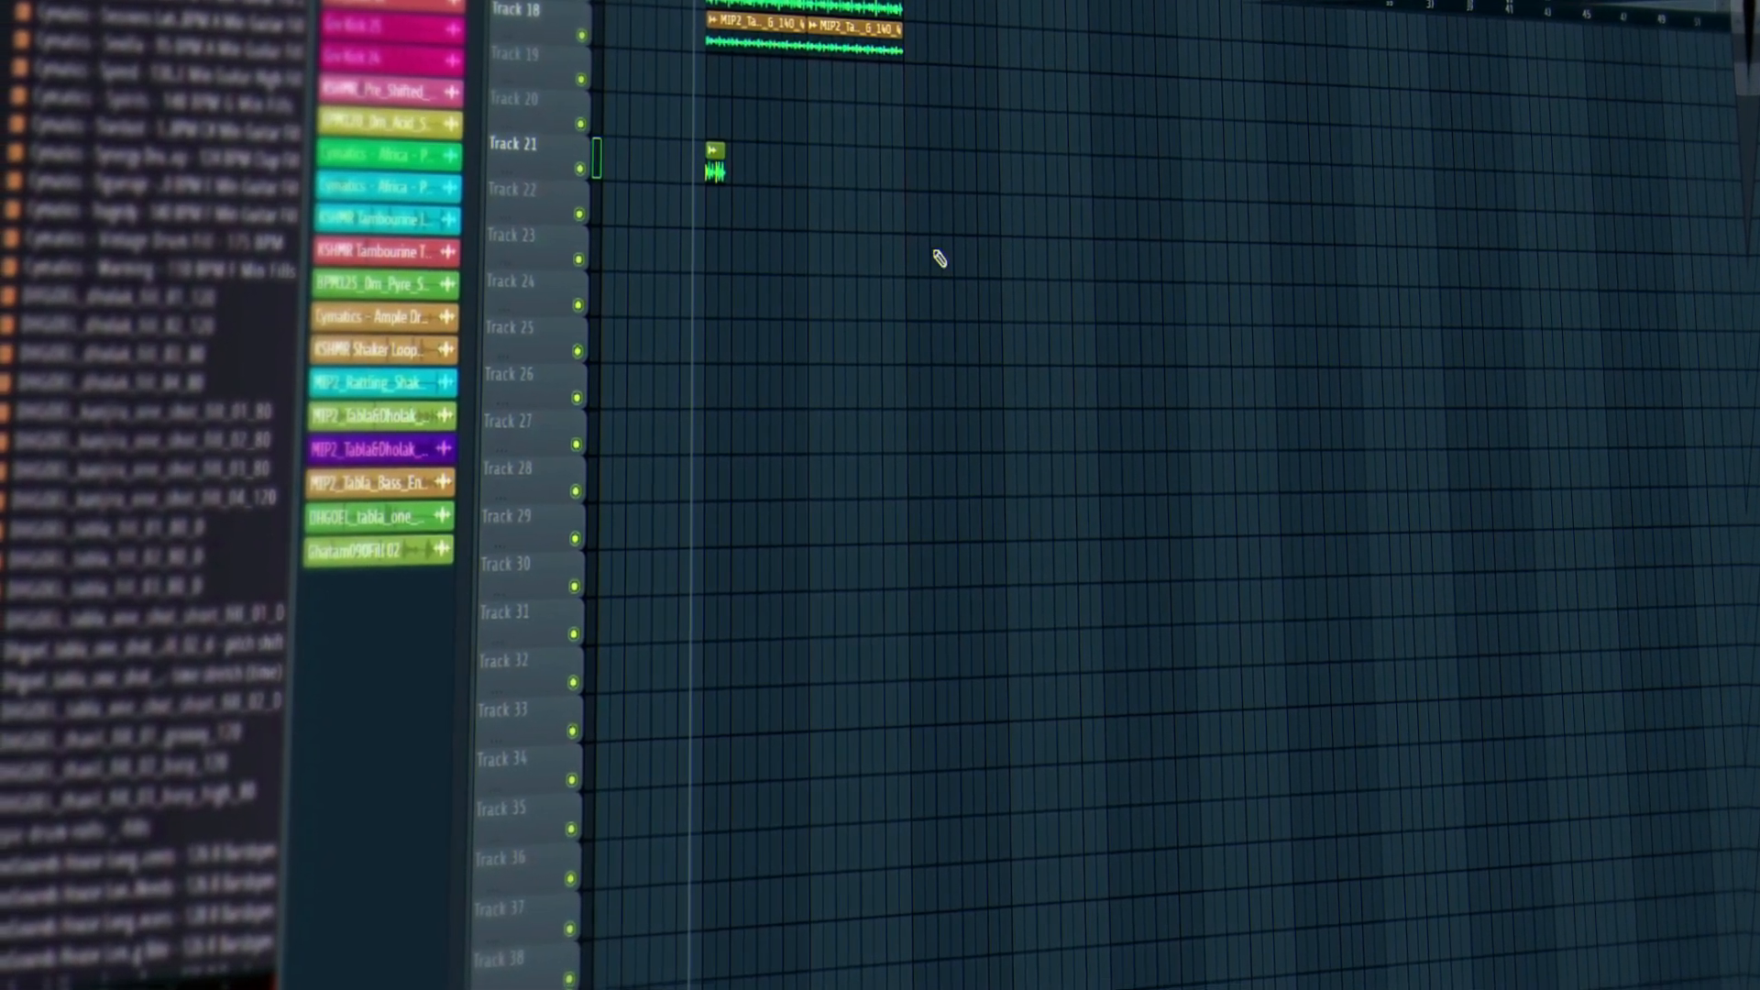
scroll(972, 230, "up", 3)
scroll(982, 209, "up", 3)
Play the arrangement to hear the loops with the Ghatam fill, then stop.
key("space")
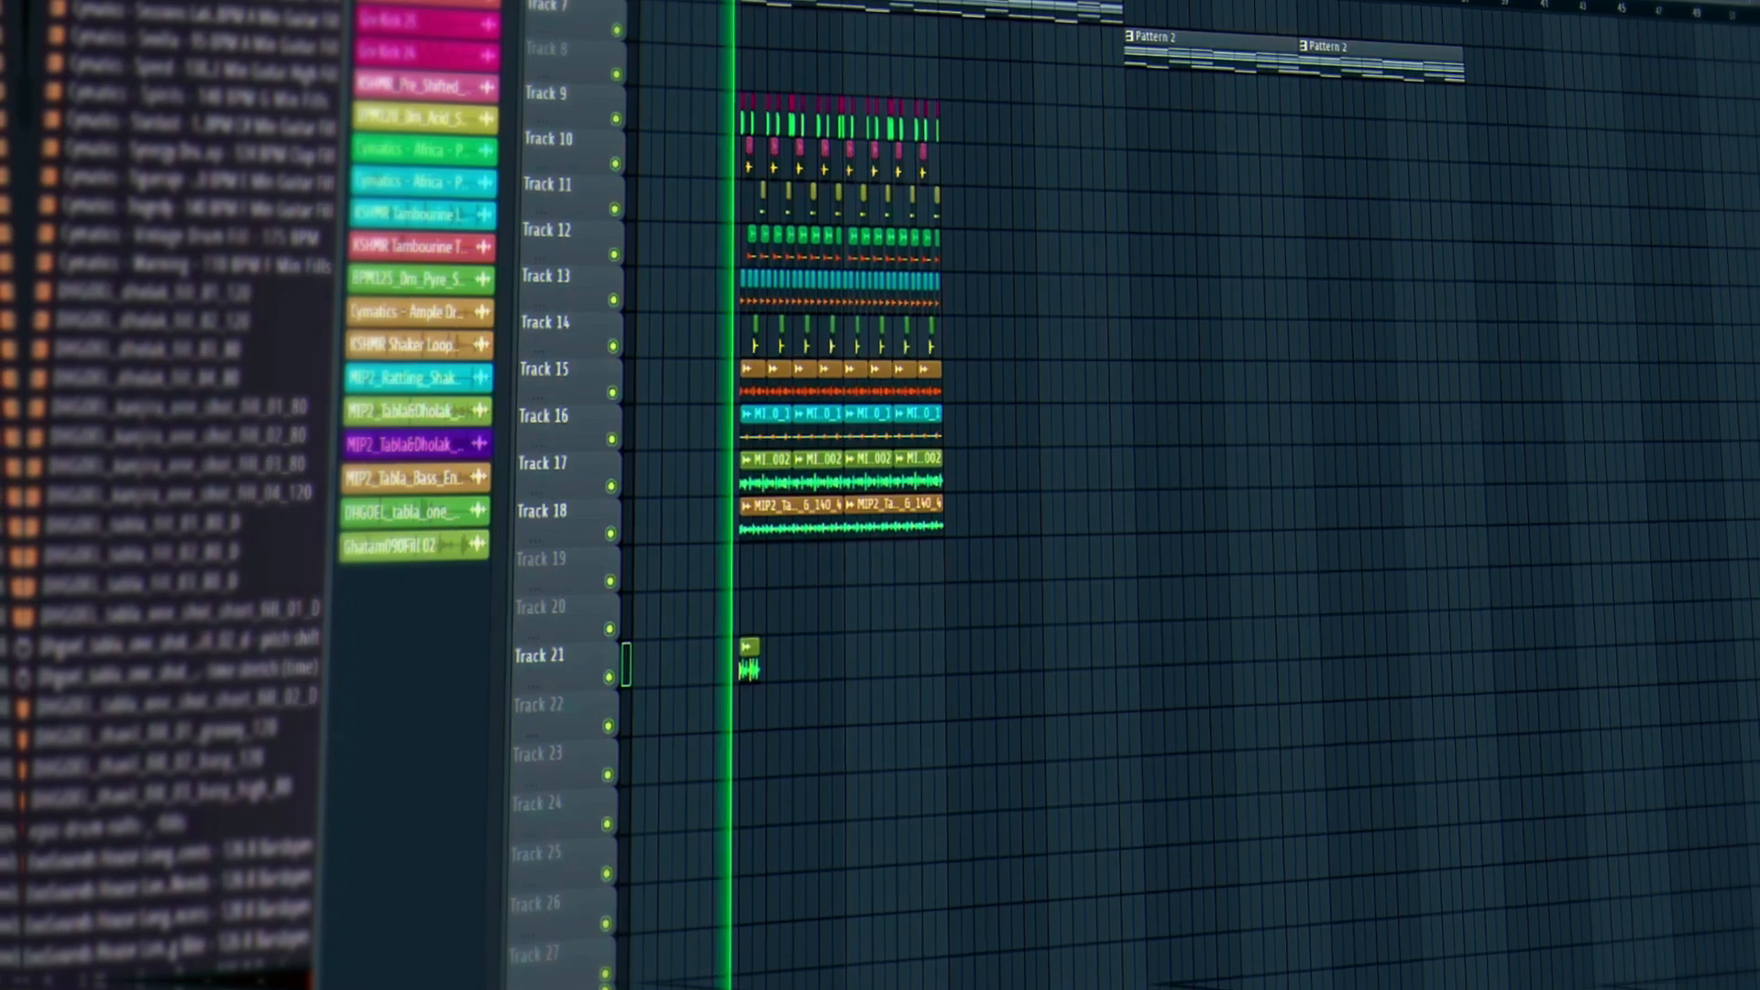
scroll(772, 551, "up", 3)
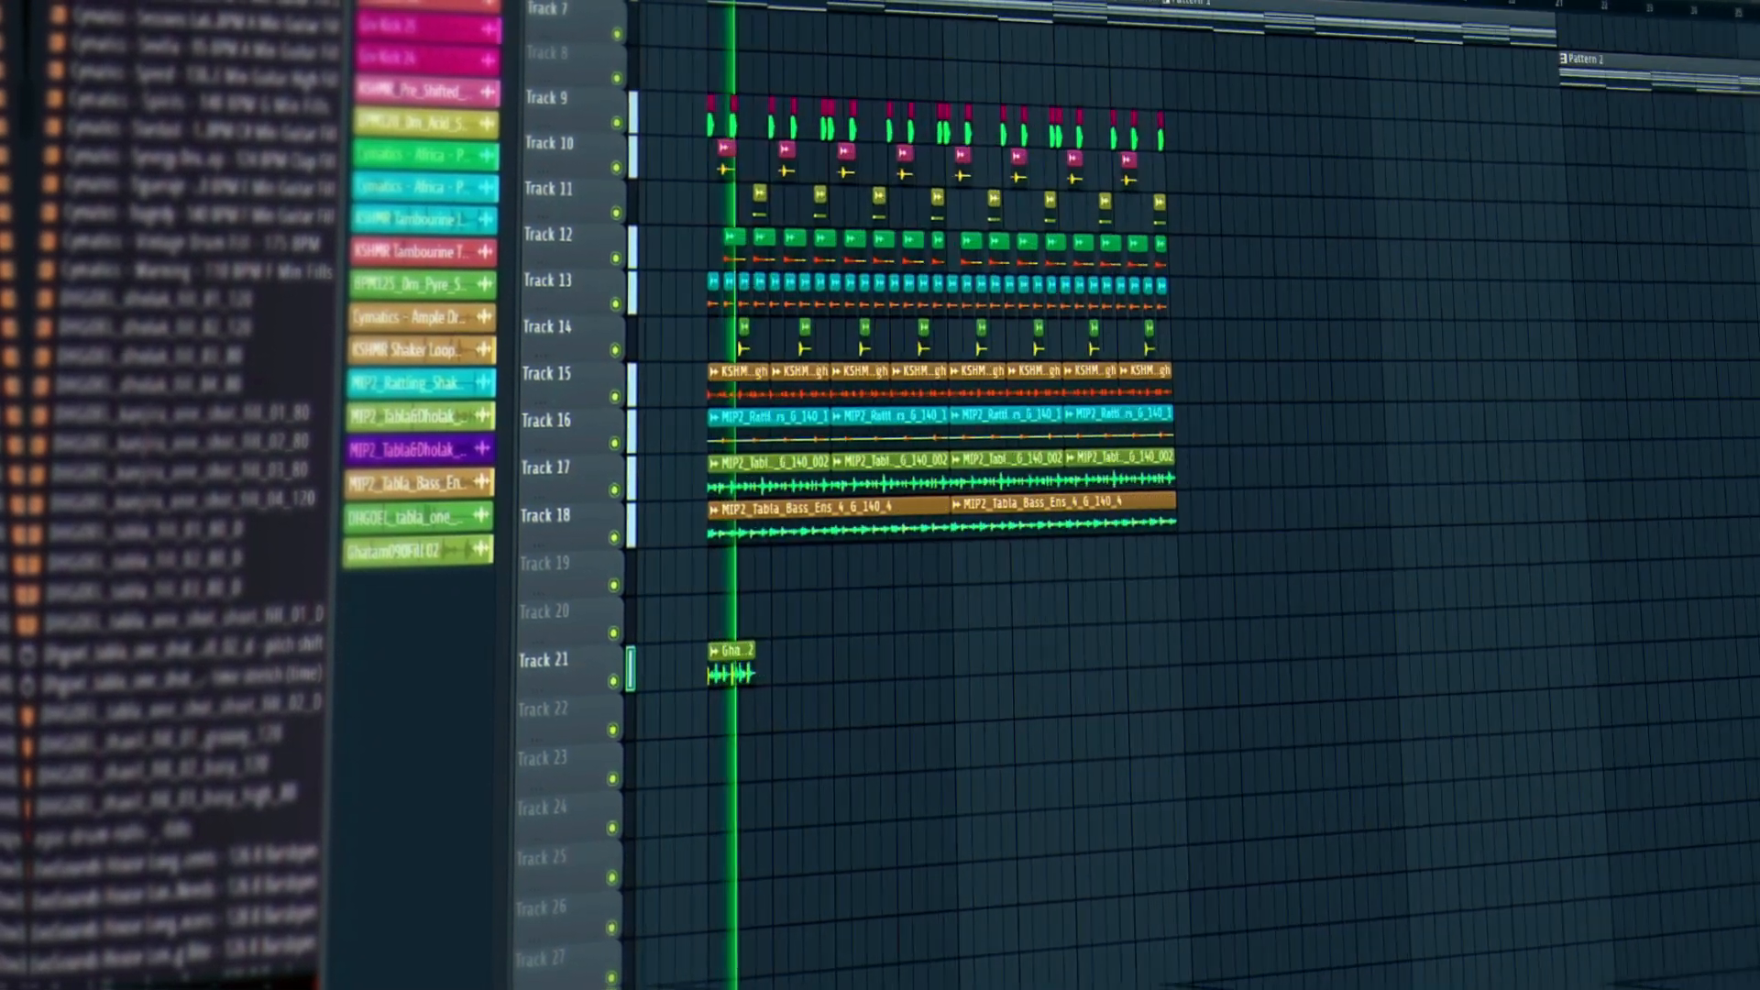
key("space")
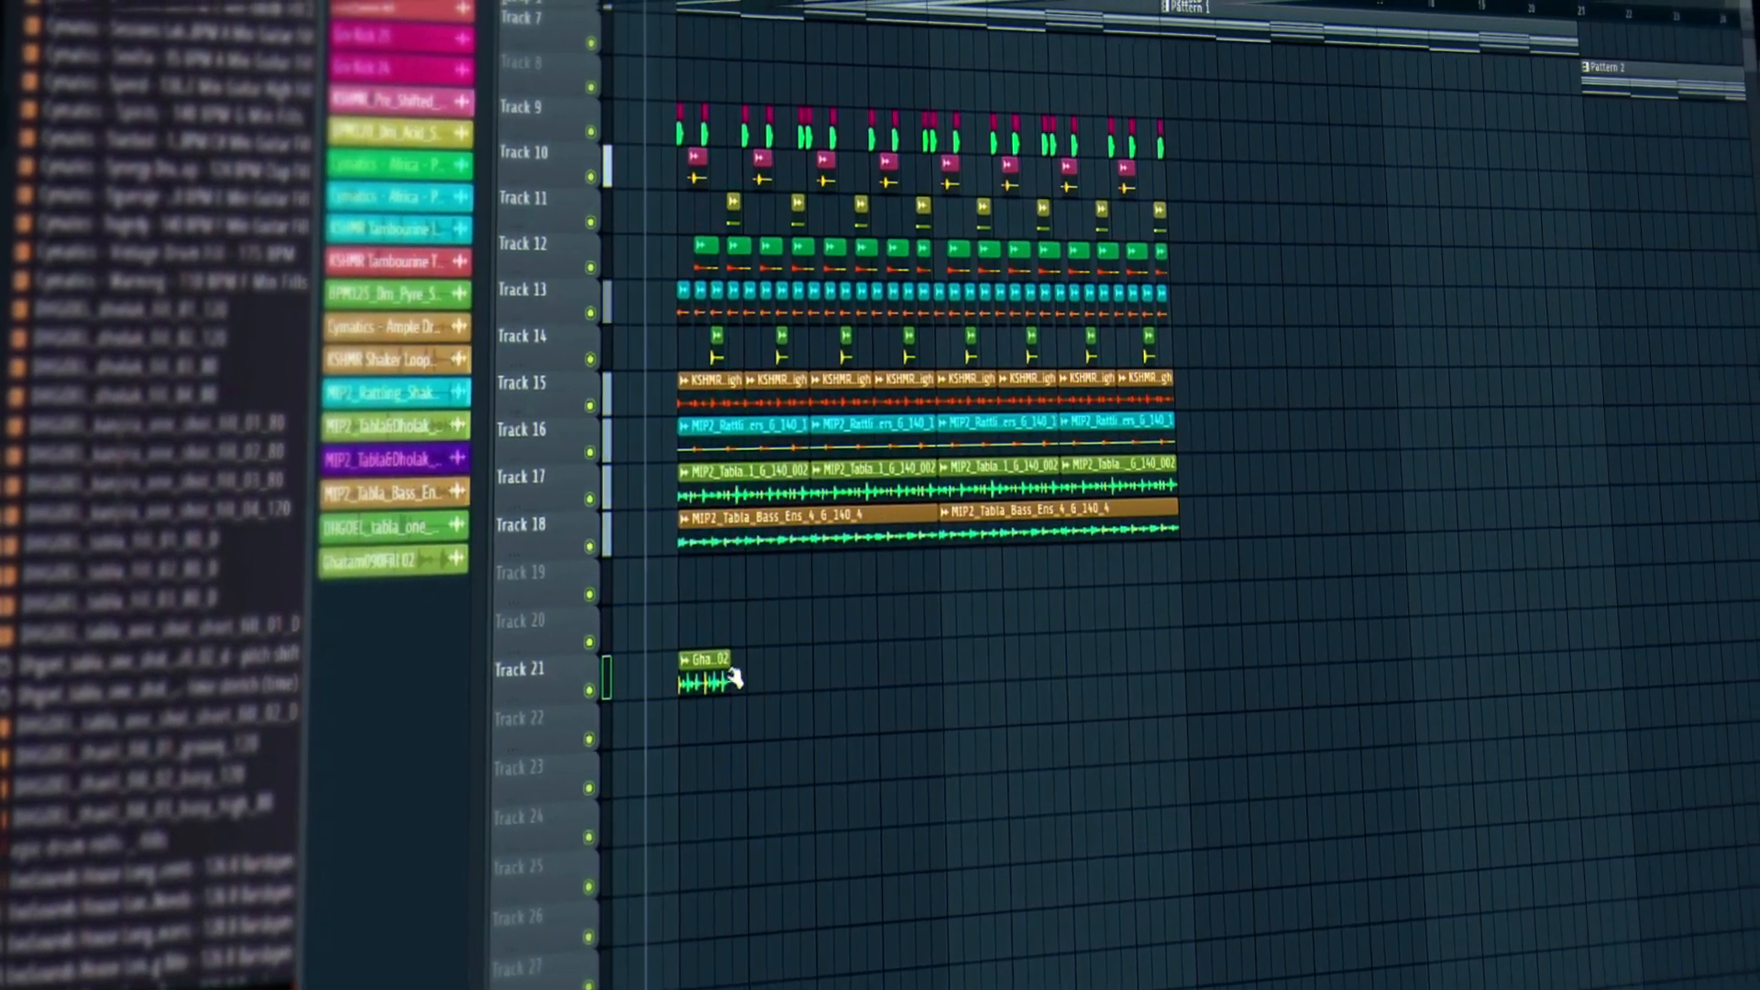
Time-stretch the Ghatam fill clip to 1 bar and play it back.
double_click(702, 680)
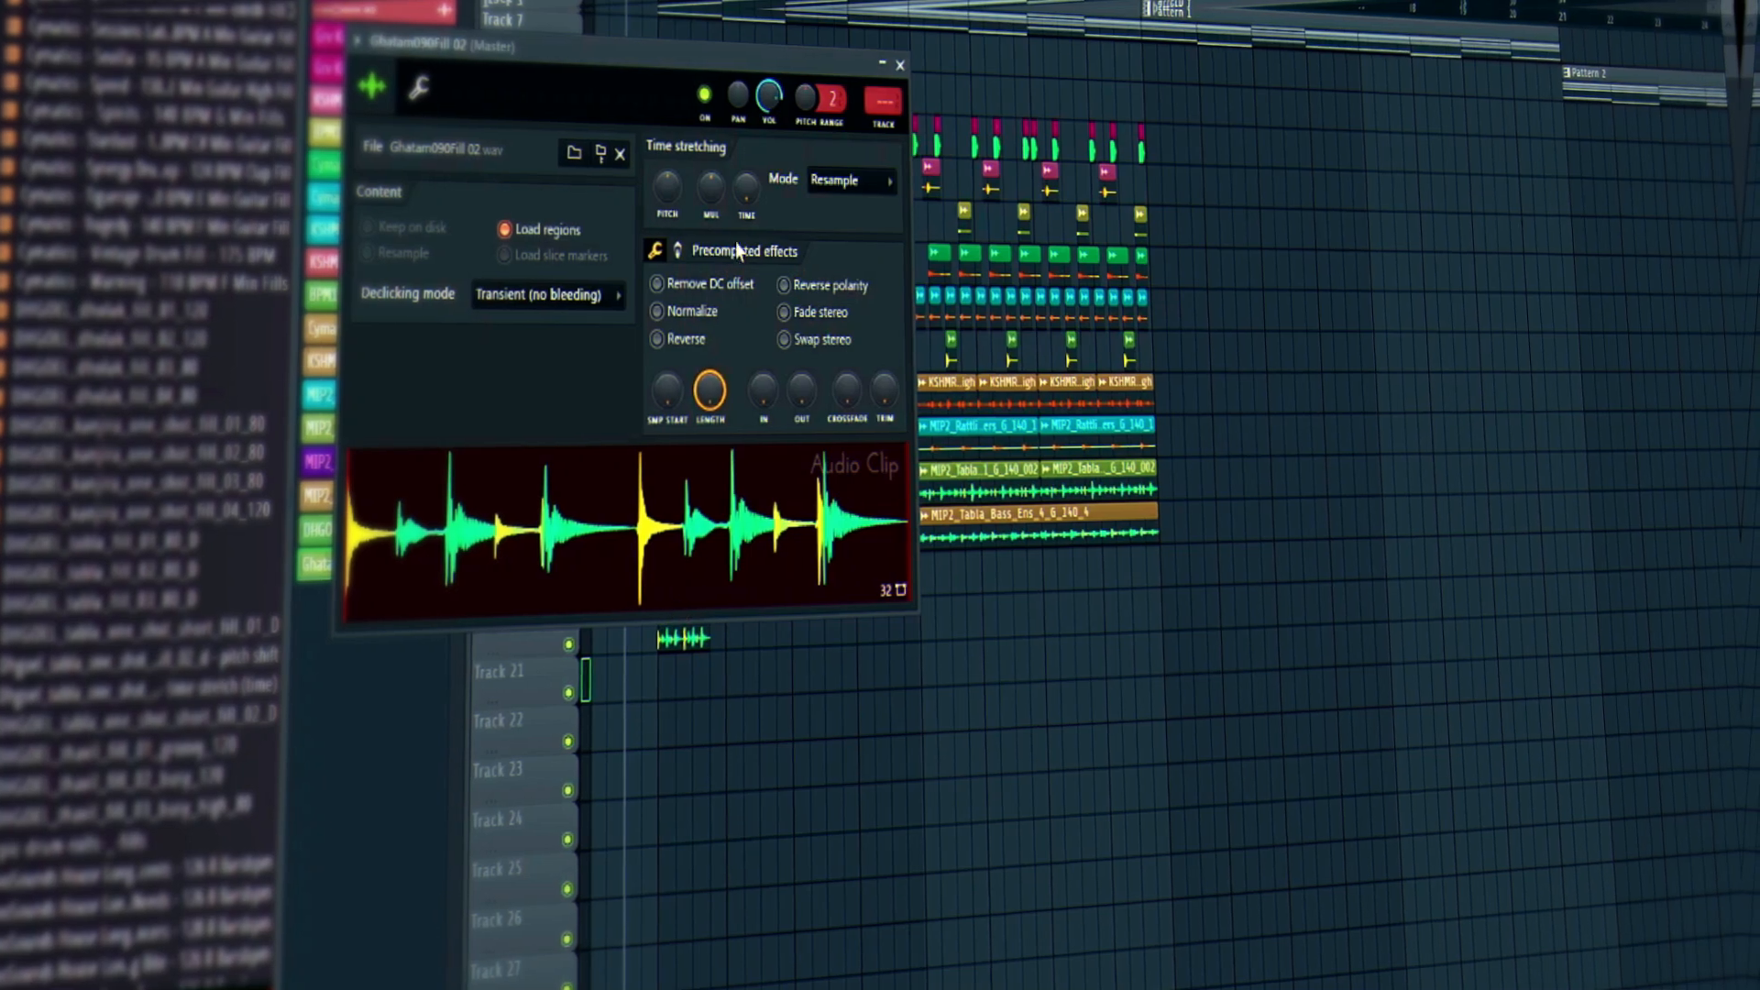
right_click(741, 194)
left_click(762, 330)
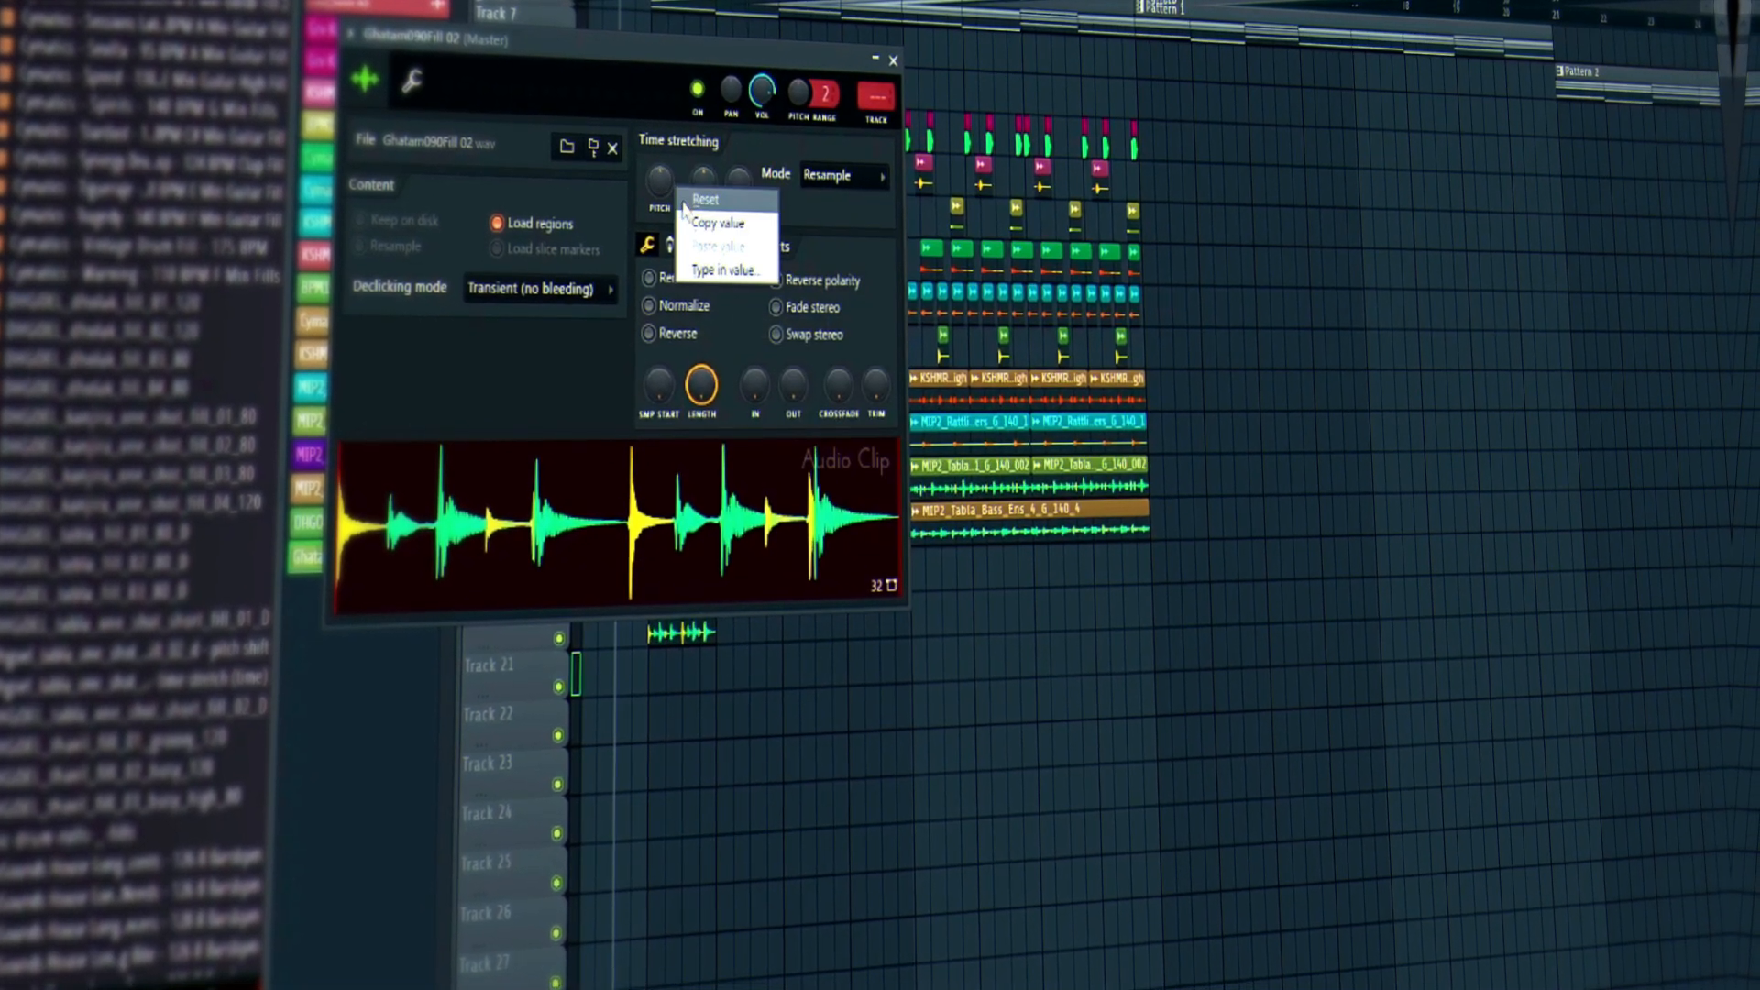
left_click(892, 58)
key("space")
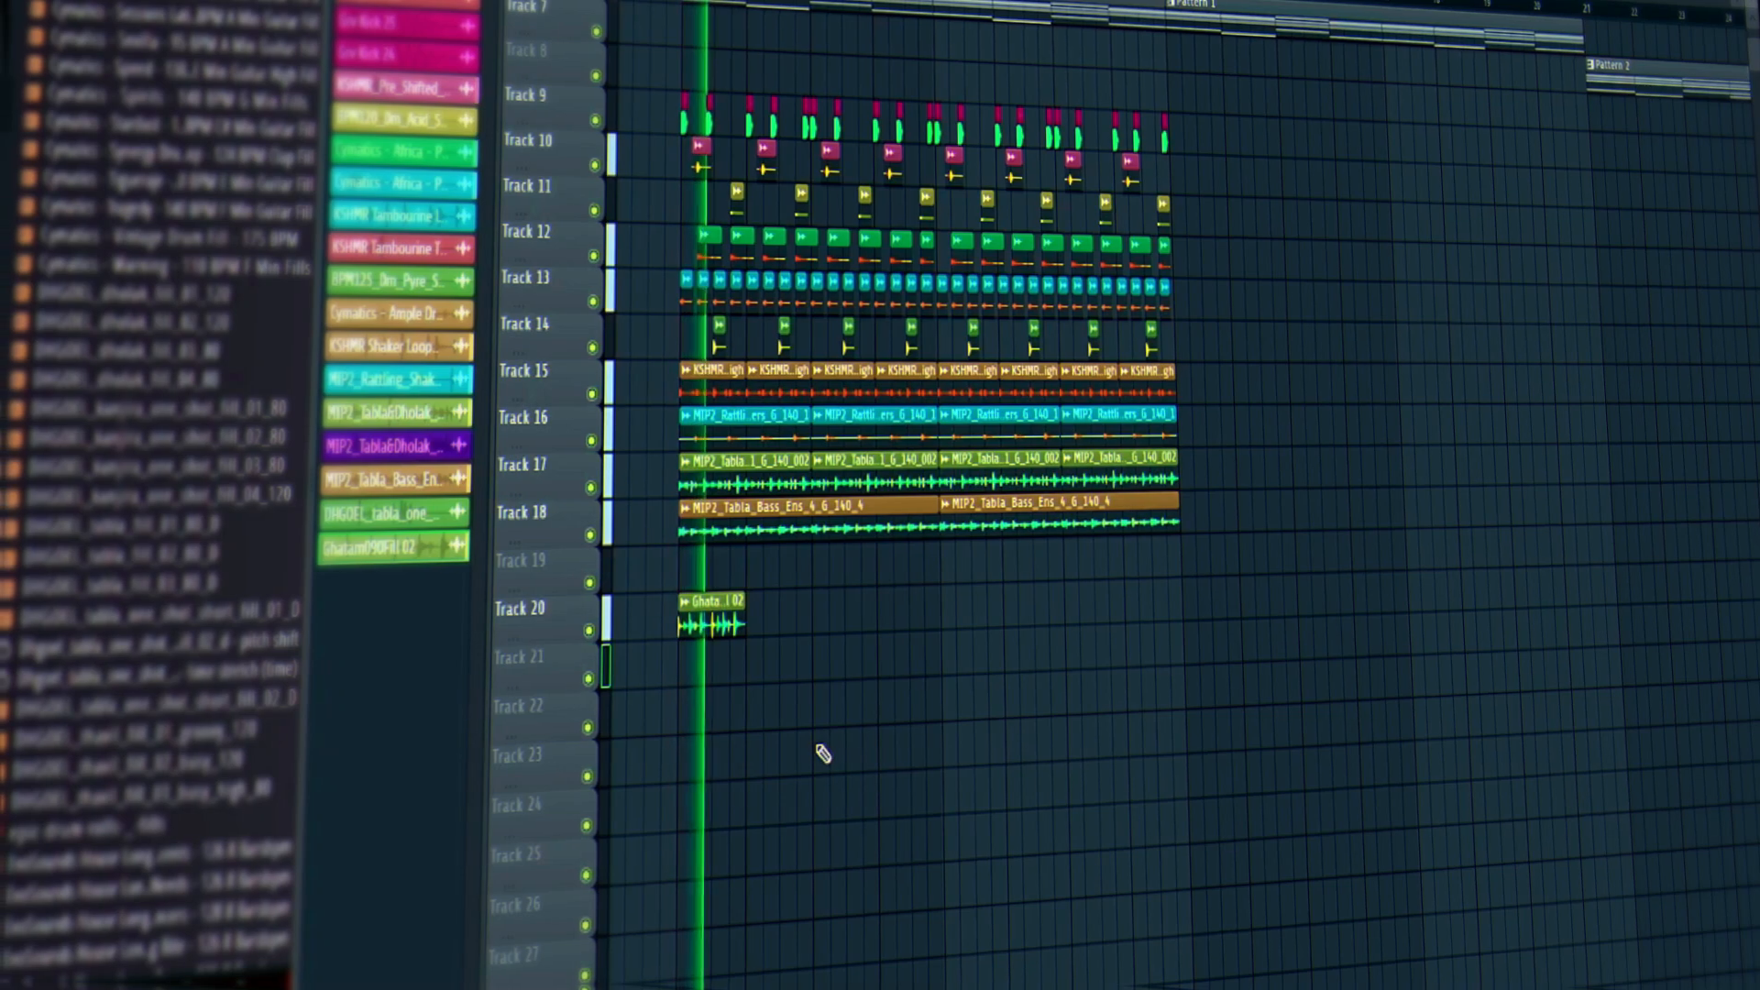
key("space")
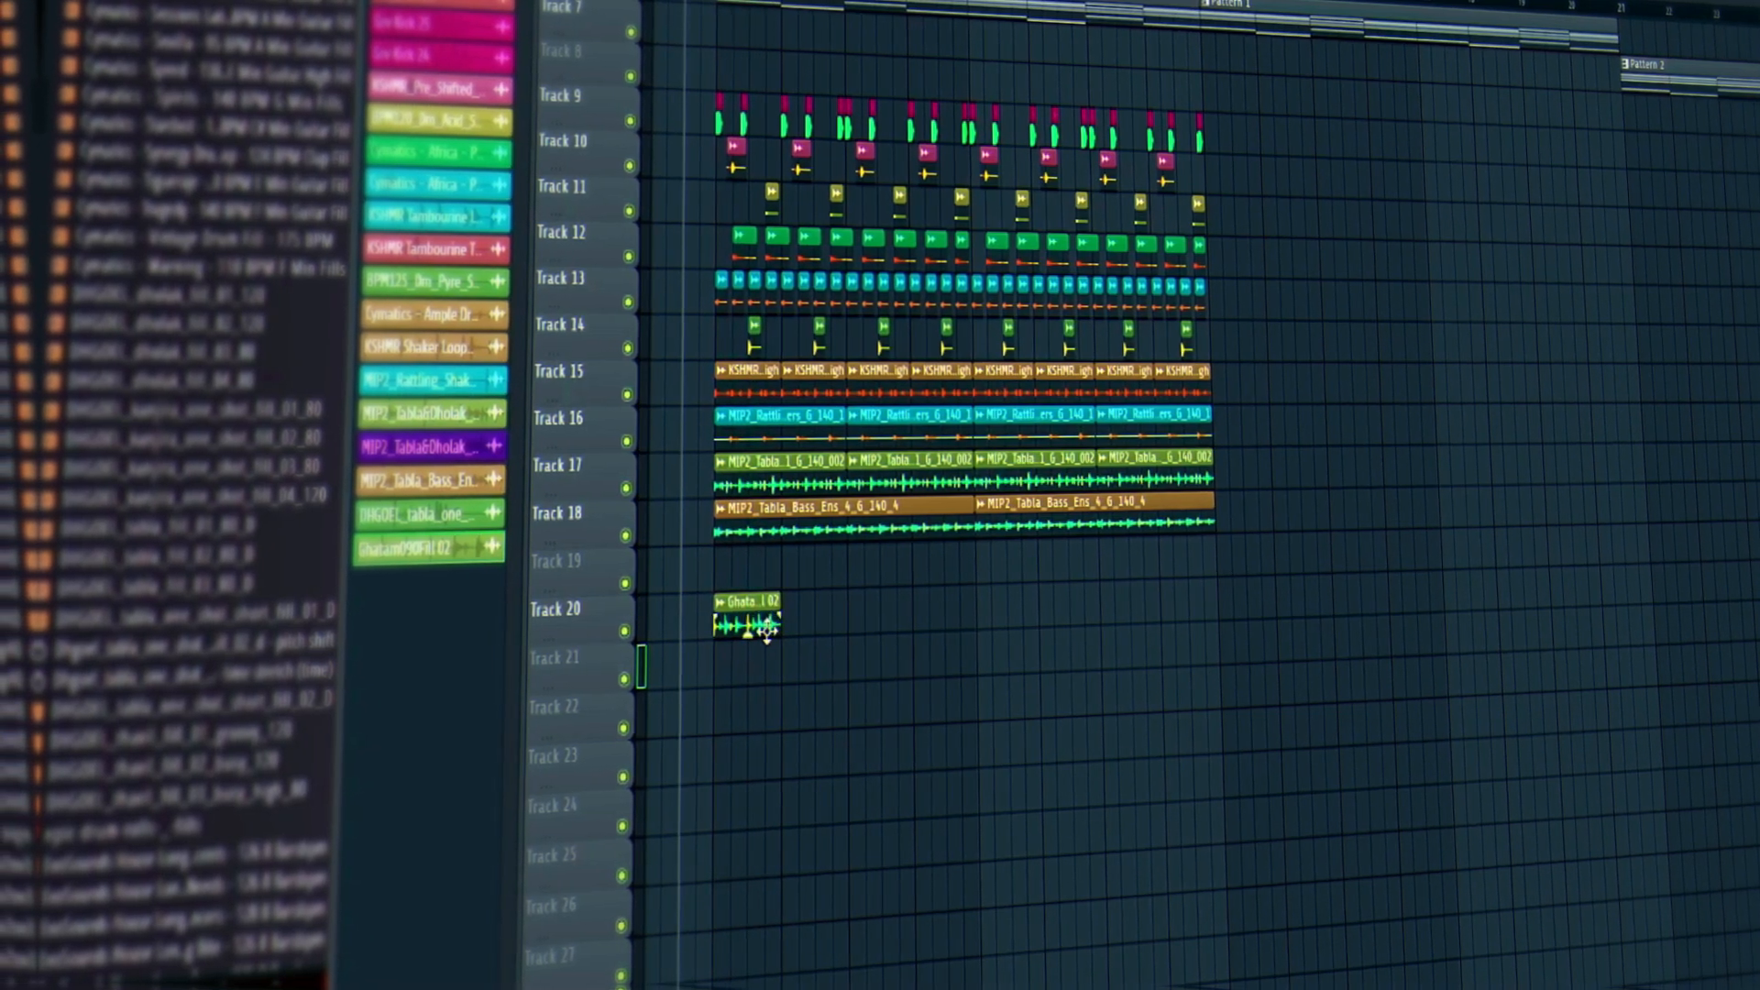
Trim the Ghatam clip's right edge and paint it eight times across the percussion block.
left_click_drag(753, 626, 738, 626)
key("space")
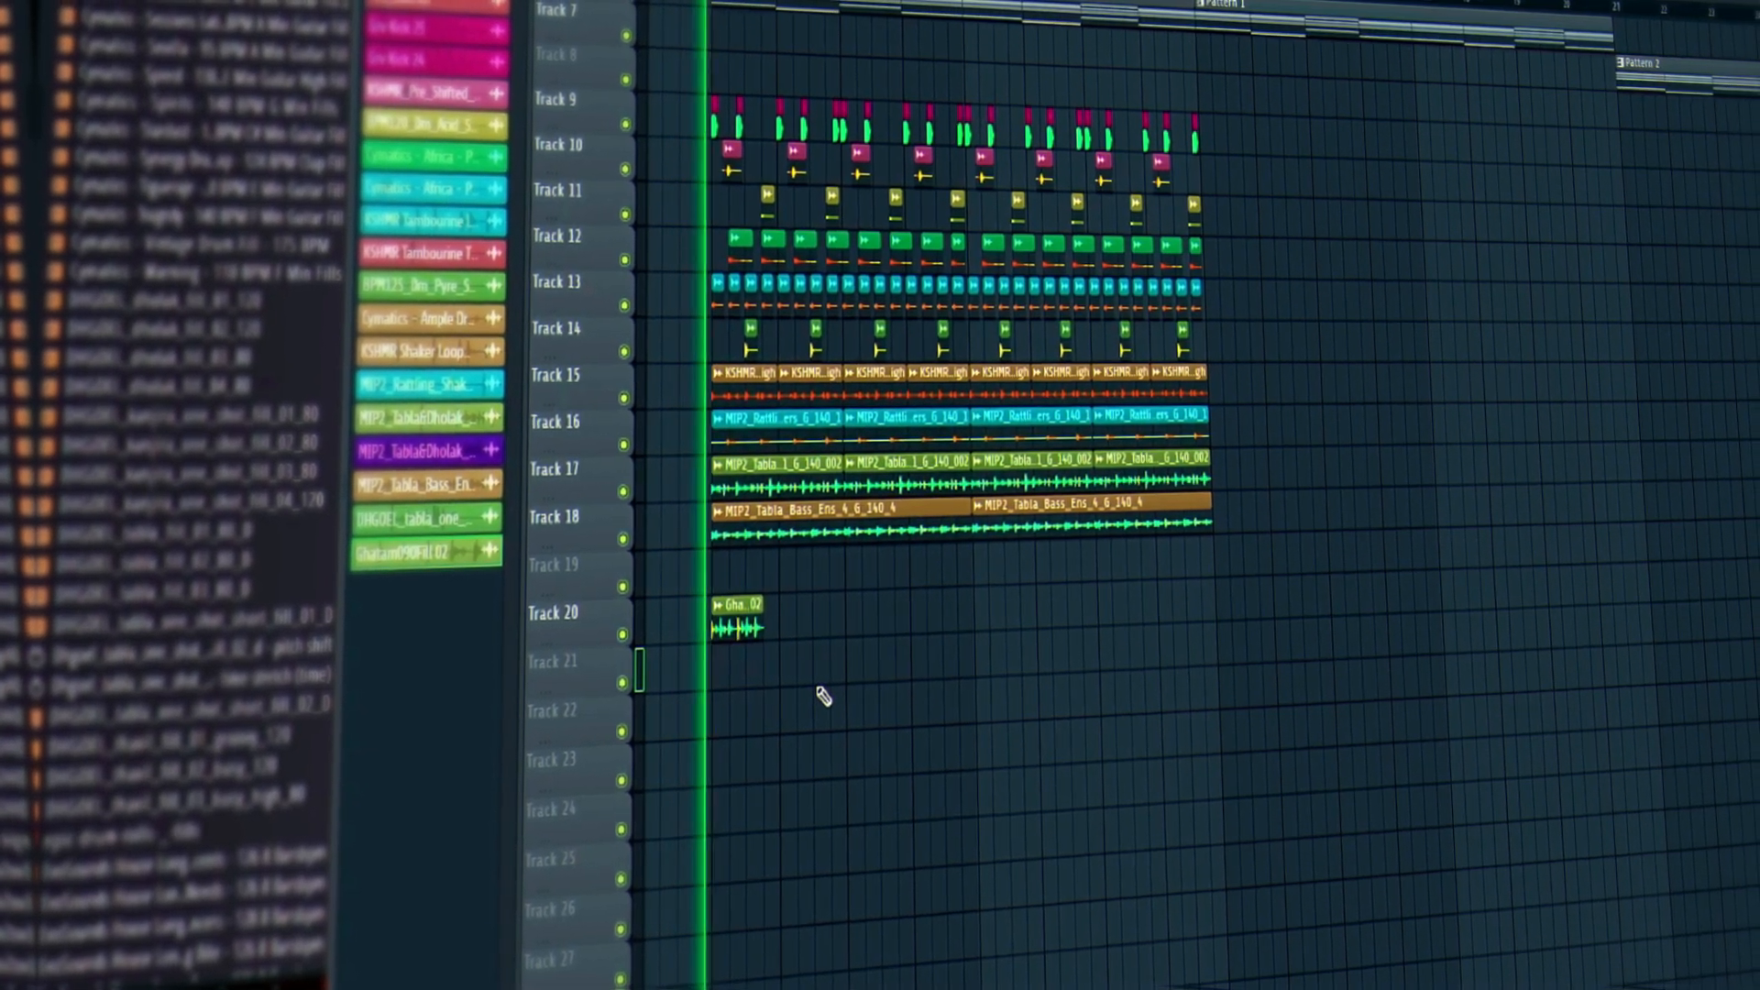
left_click(774, 628)
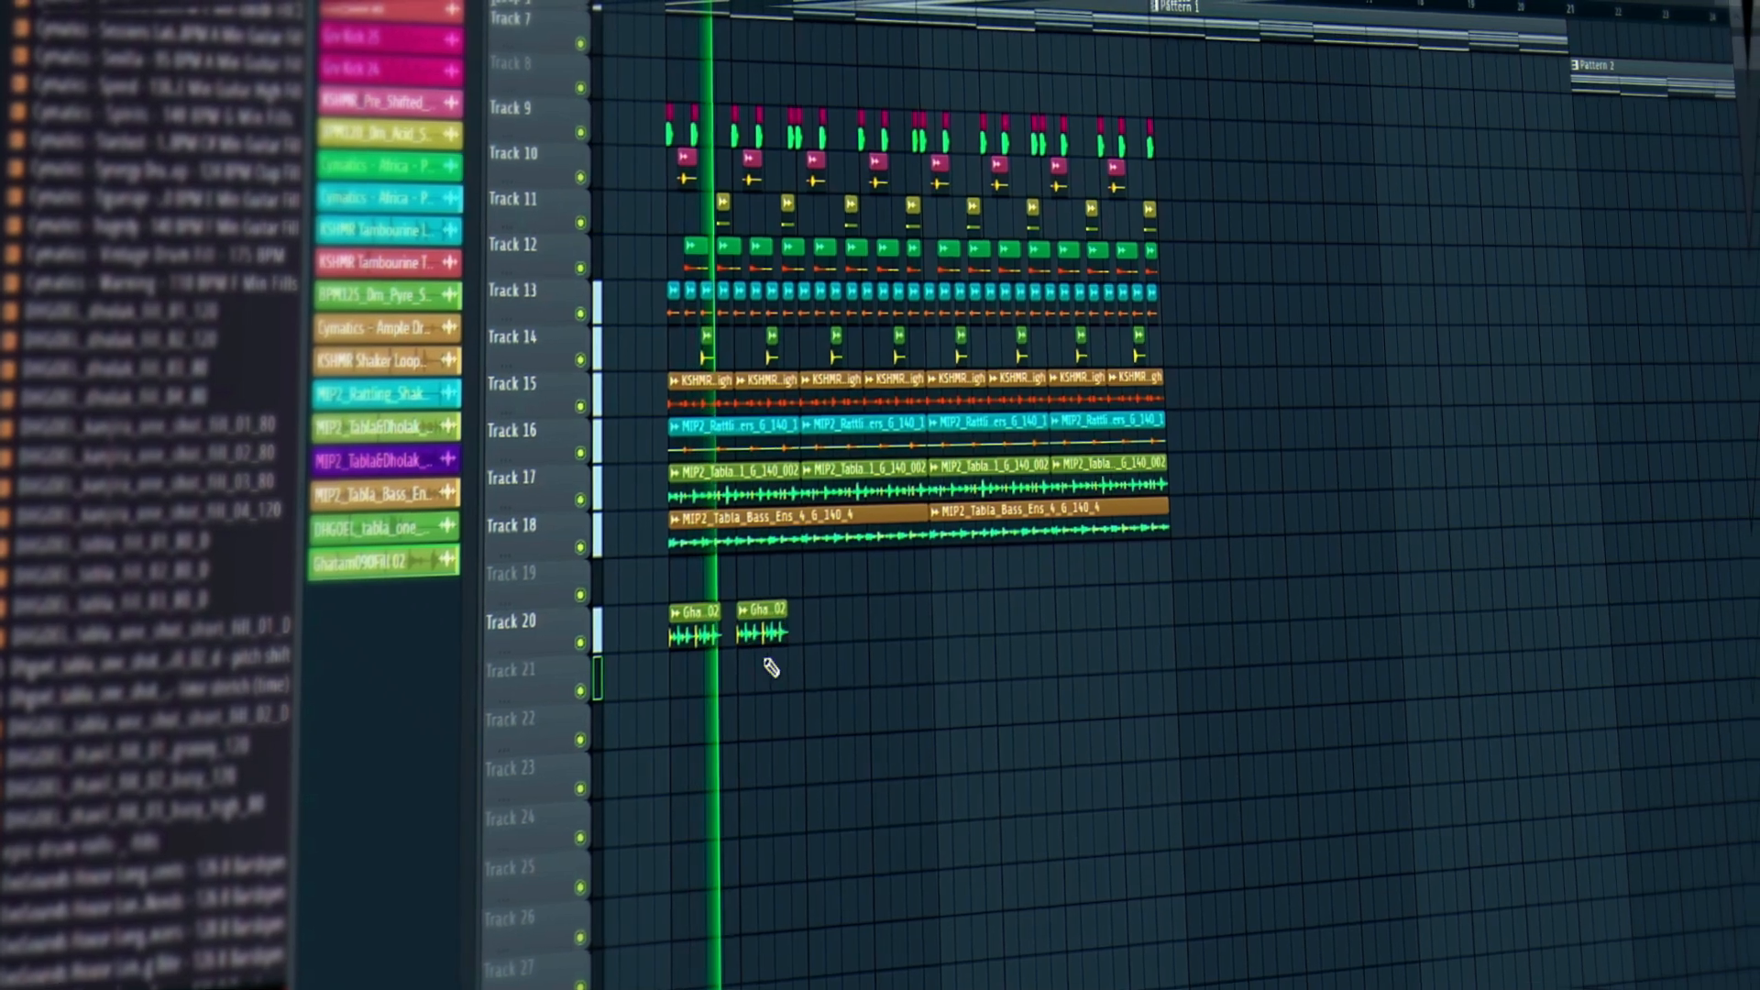
left_click(794, 629)
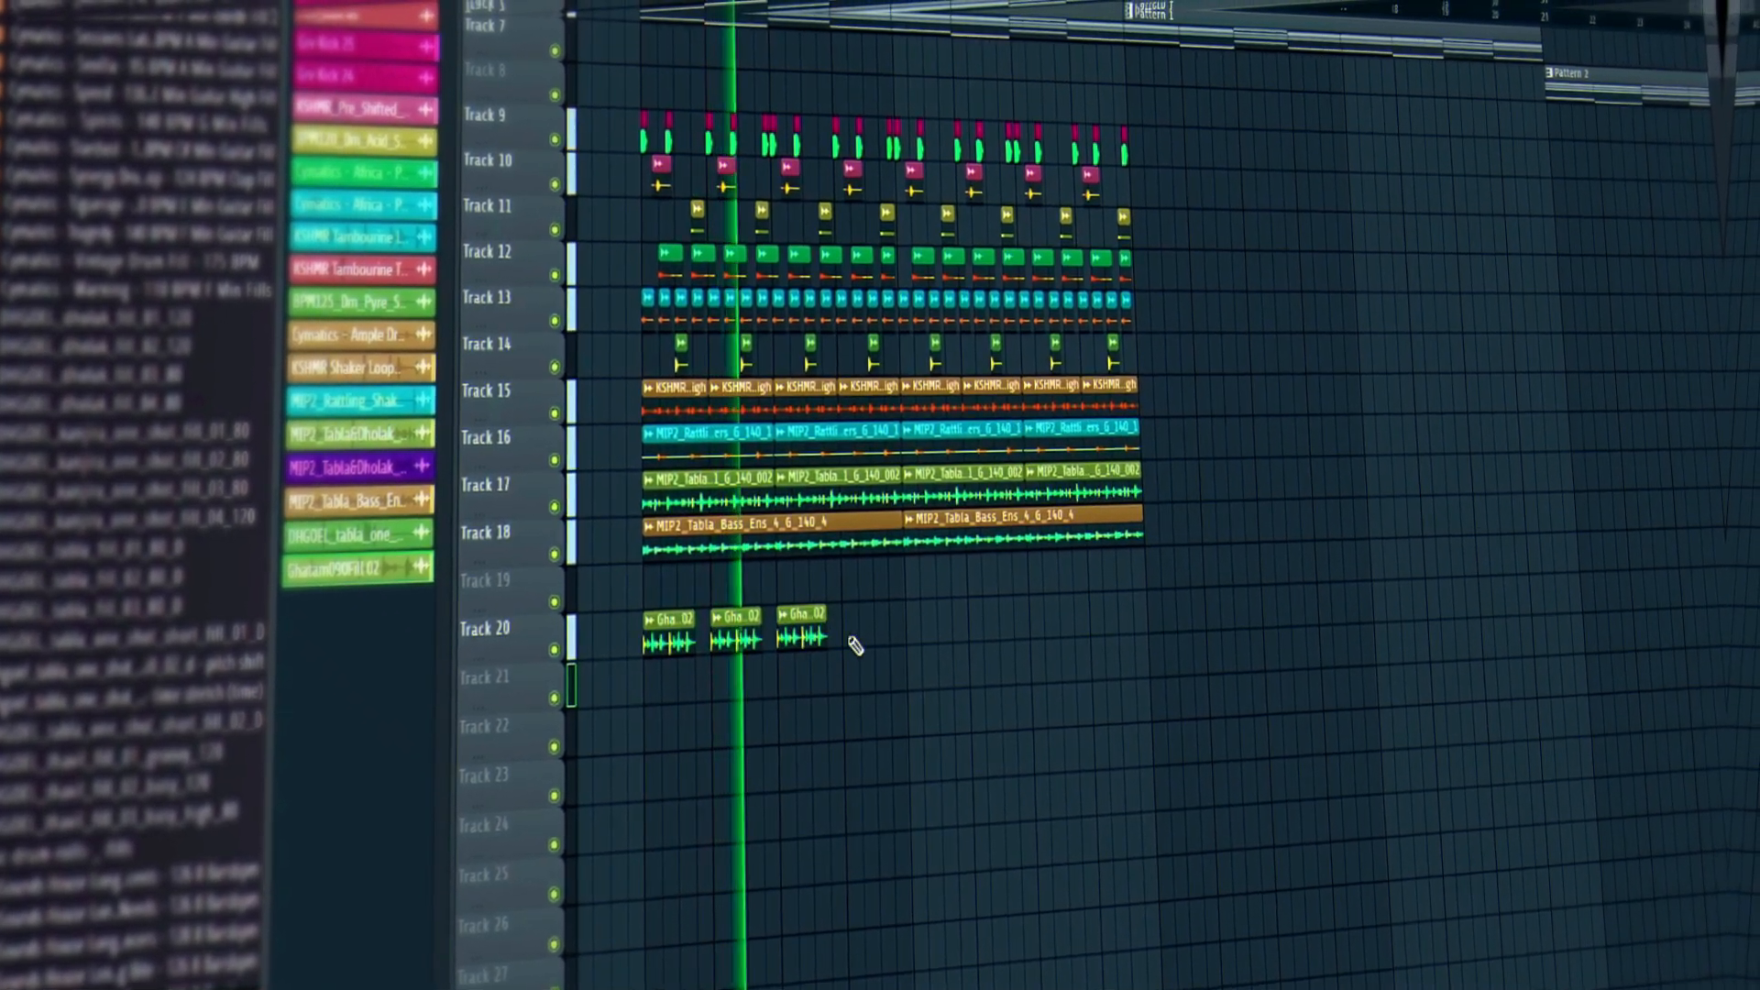
left_click(859, 623)
left_click(923, 628)
left_click(987, 627)
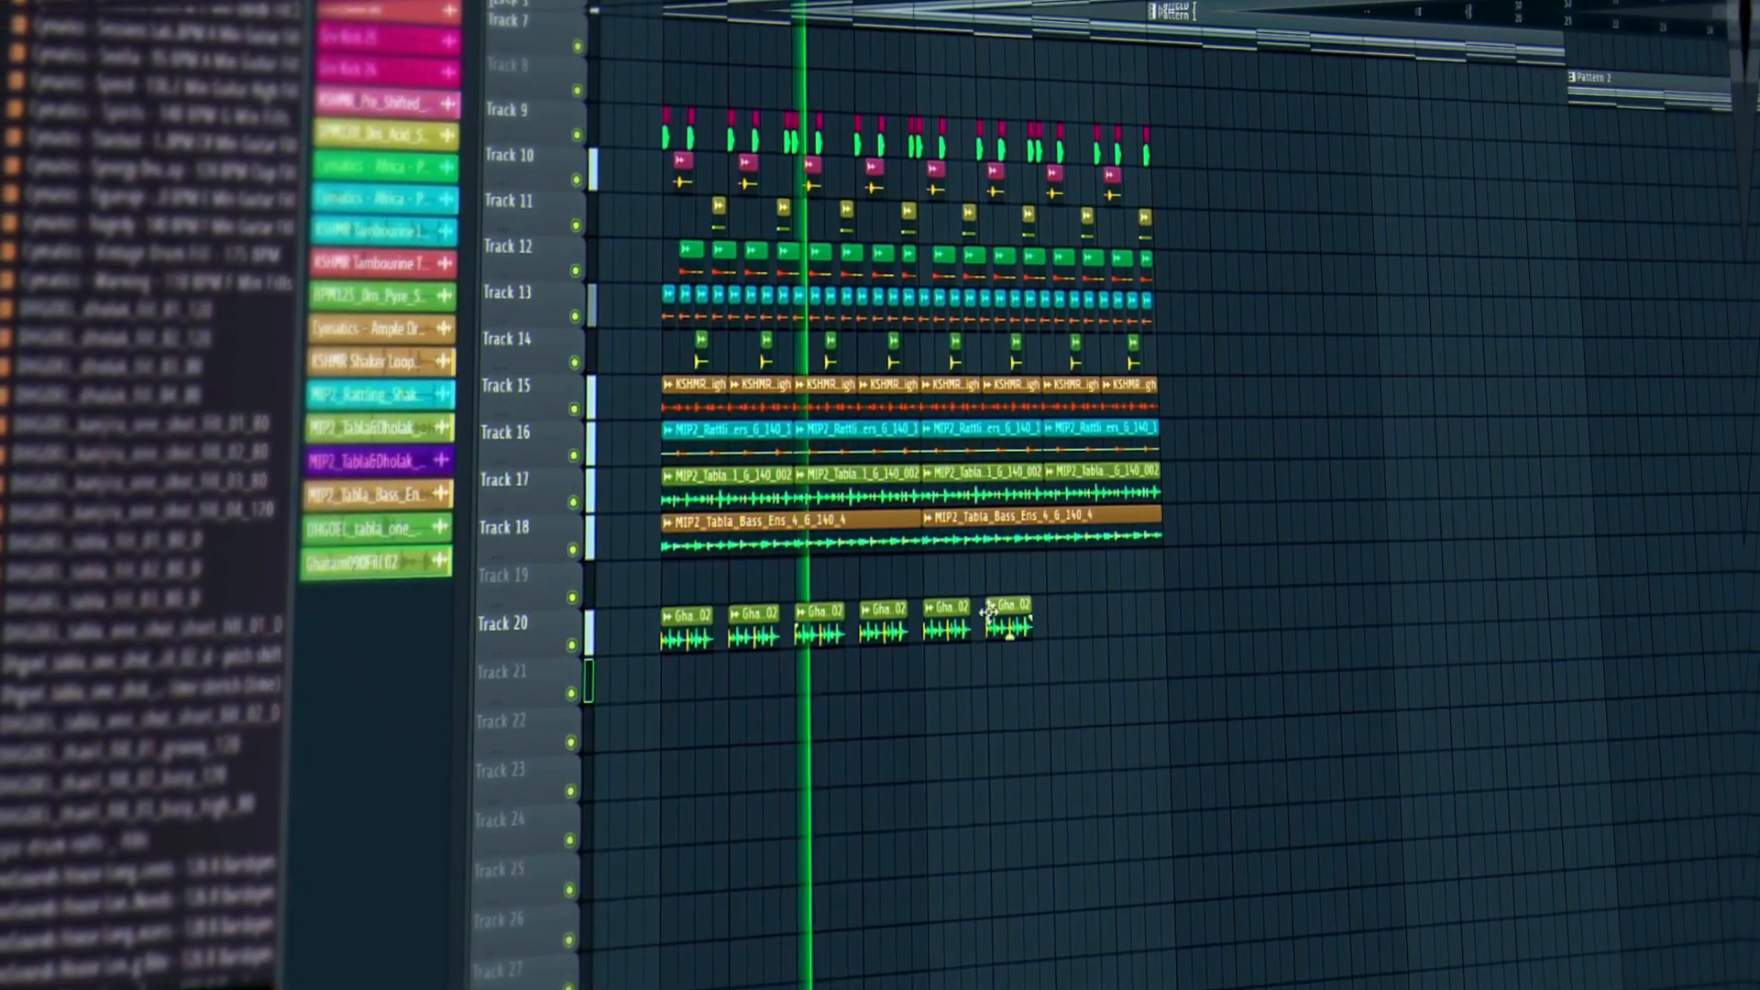
left_click(1078, 627)
left_click(1139, 625)
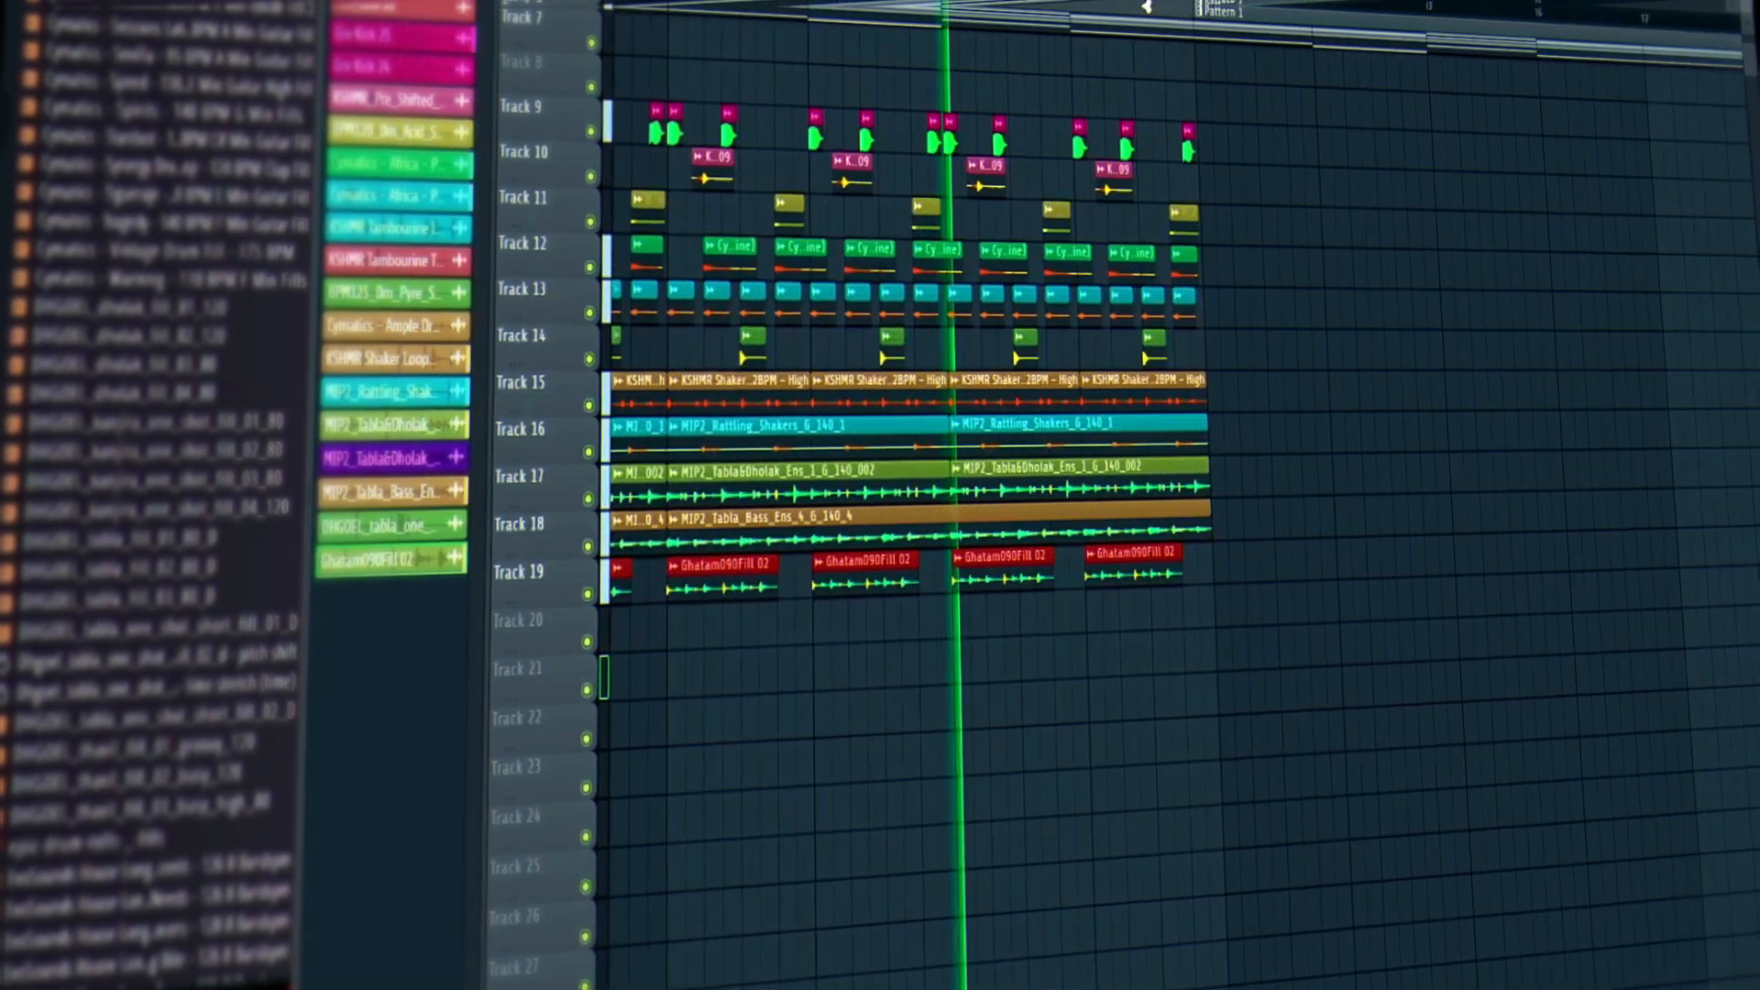
scroll(1146, 7, "up", 3)
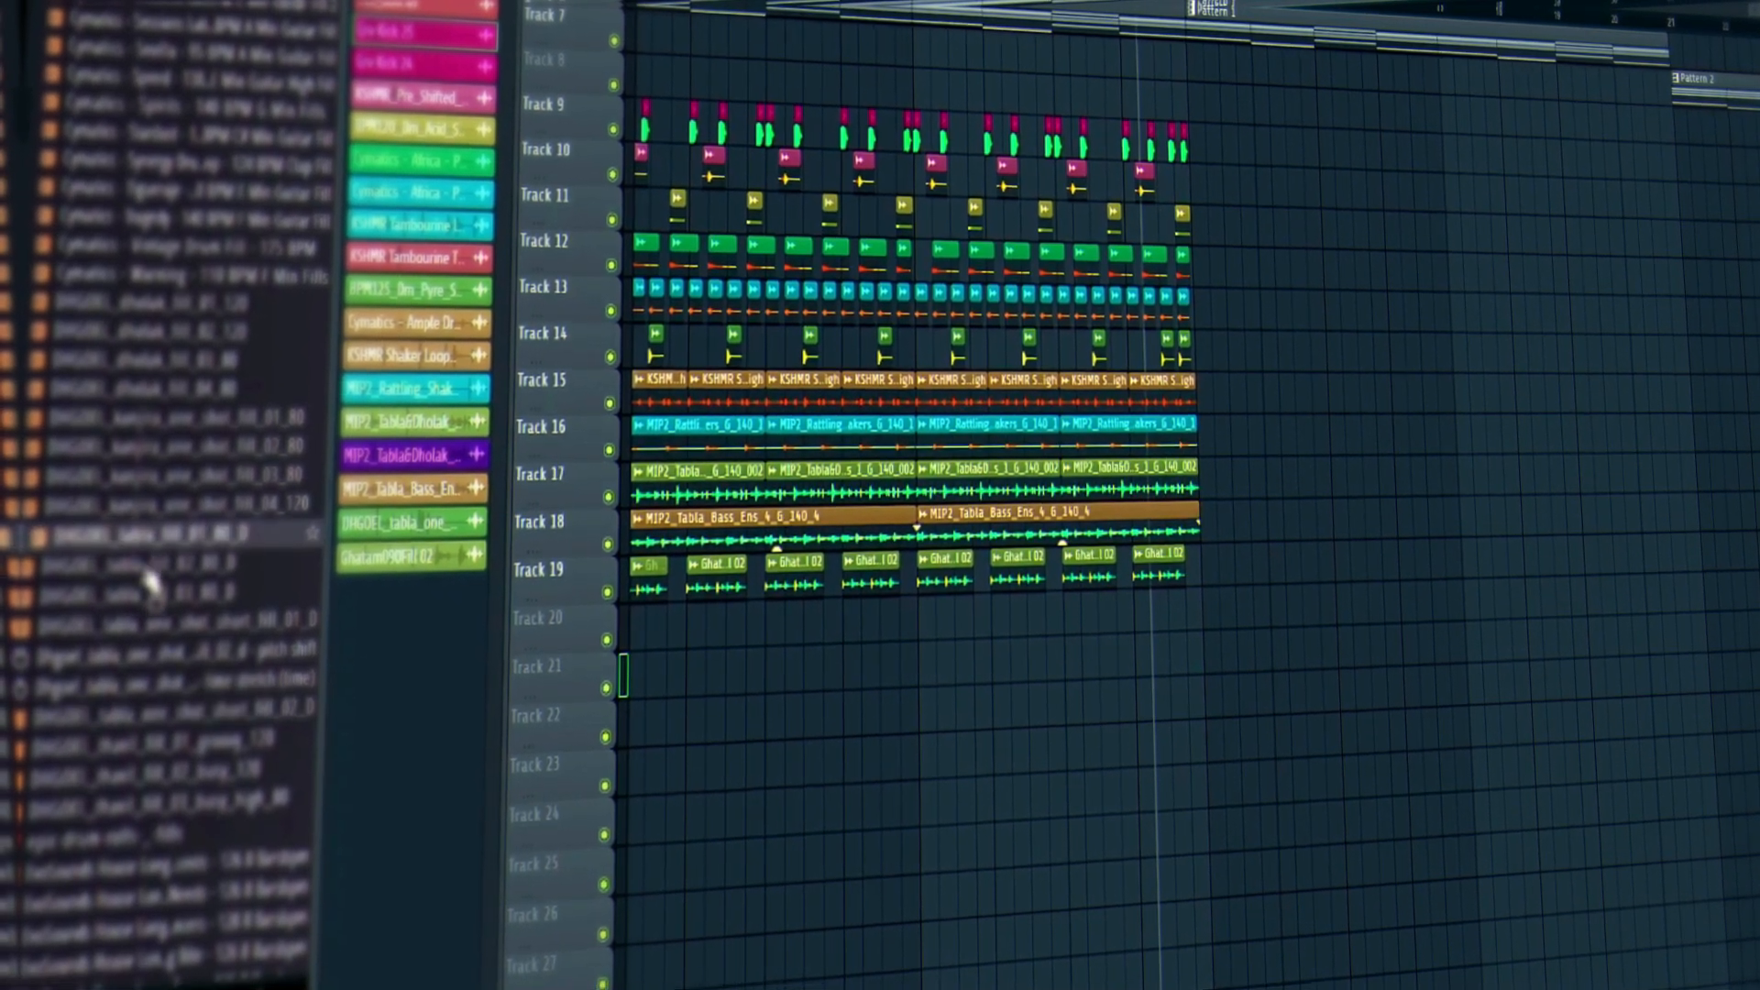
scroll(144, 587, "down", 8)
scroll(114, 394, "down", 10)
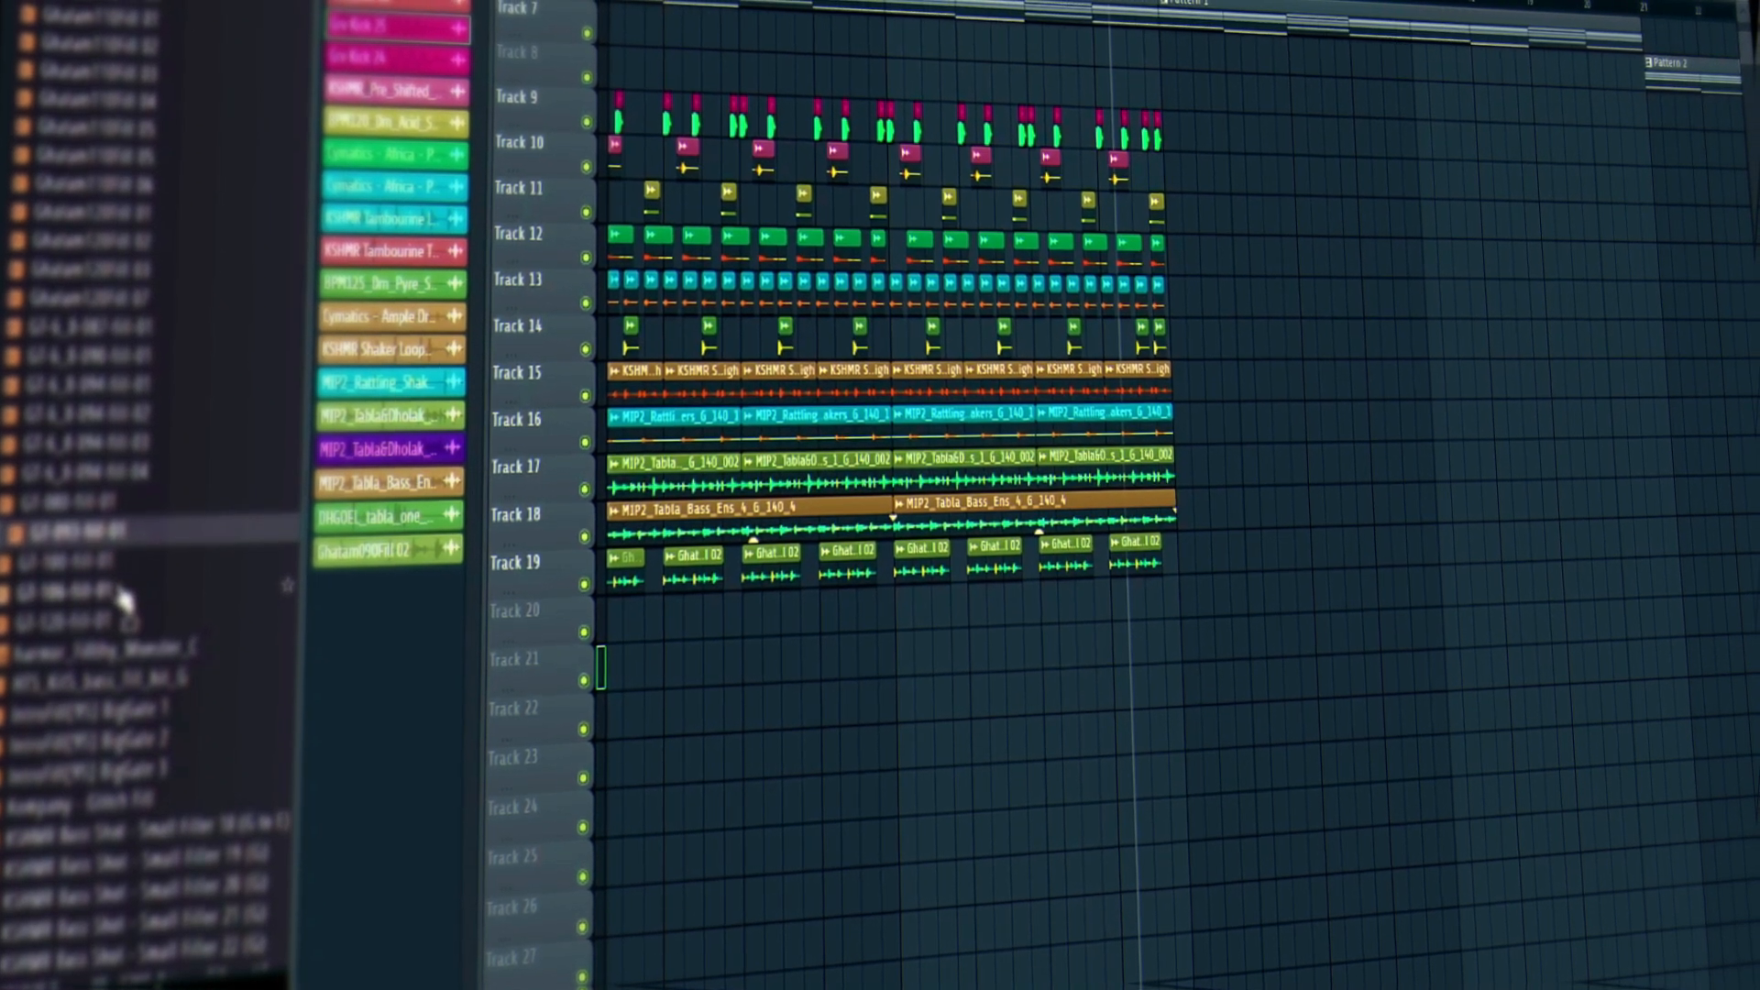
scroll(119, 596, "down", 10)
left_click(103, 808)
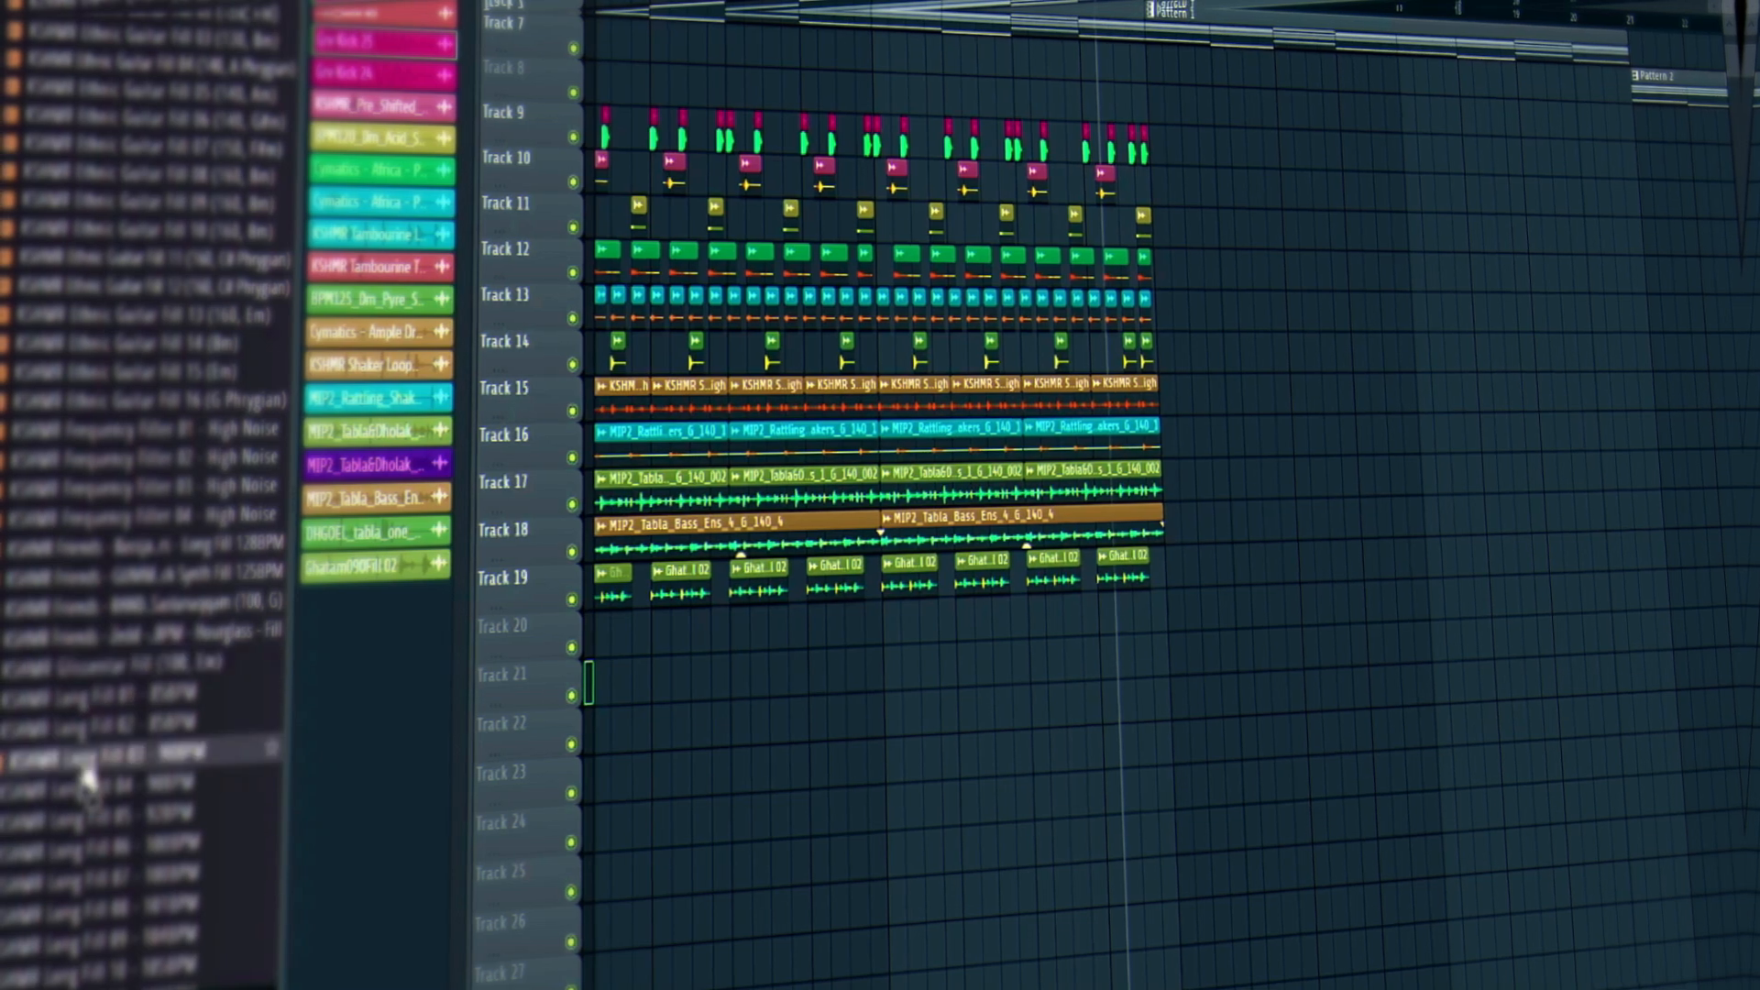
scroll(87, 777, "down", 11)
left_click(87, 731)
left_click(126, 668)
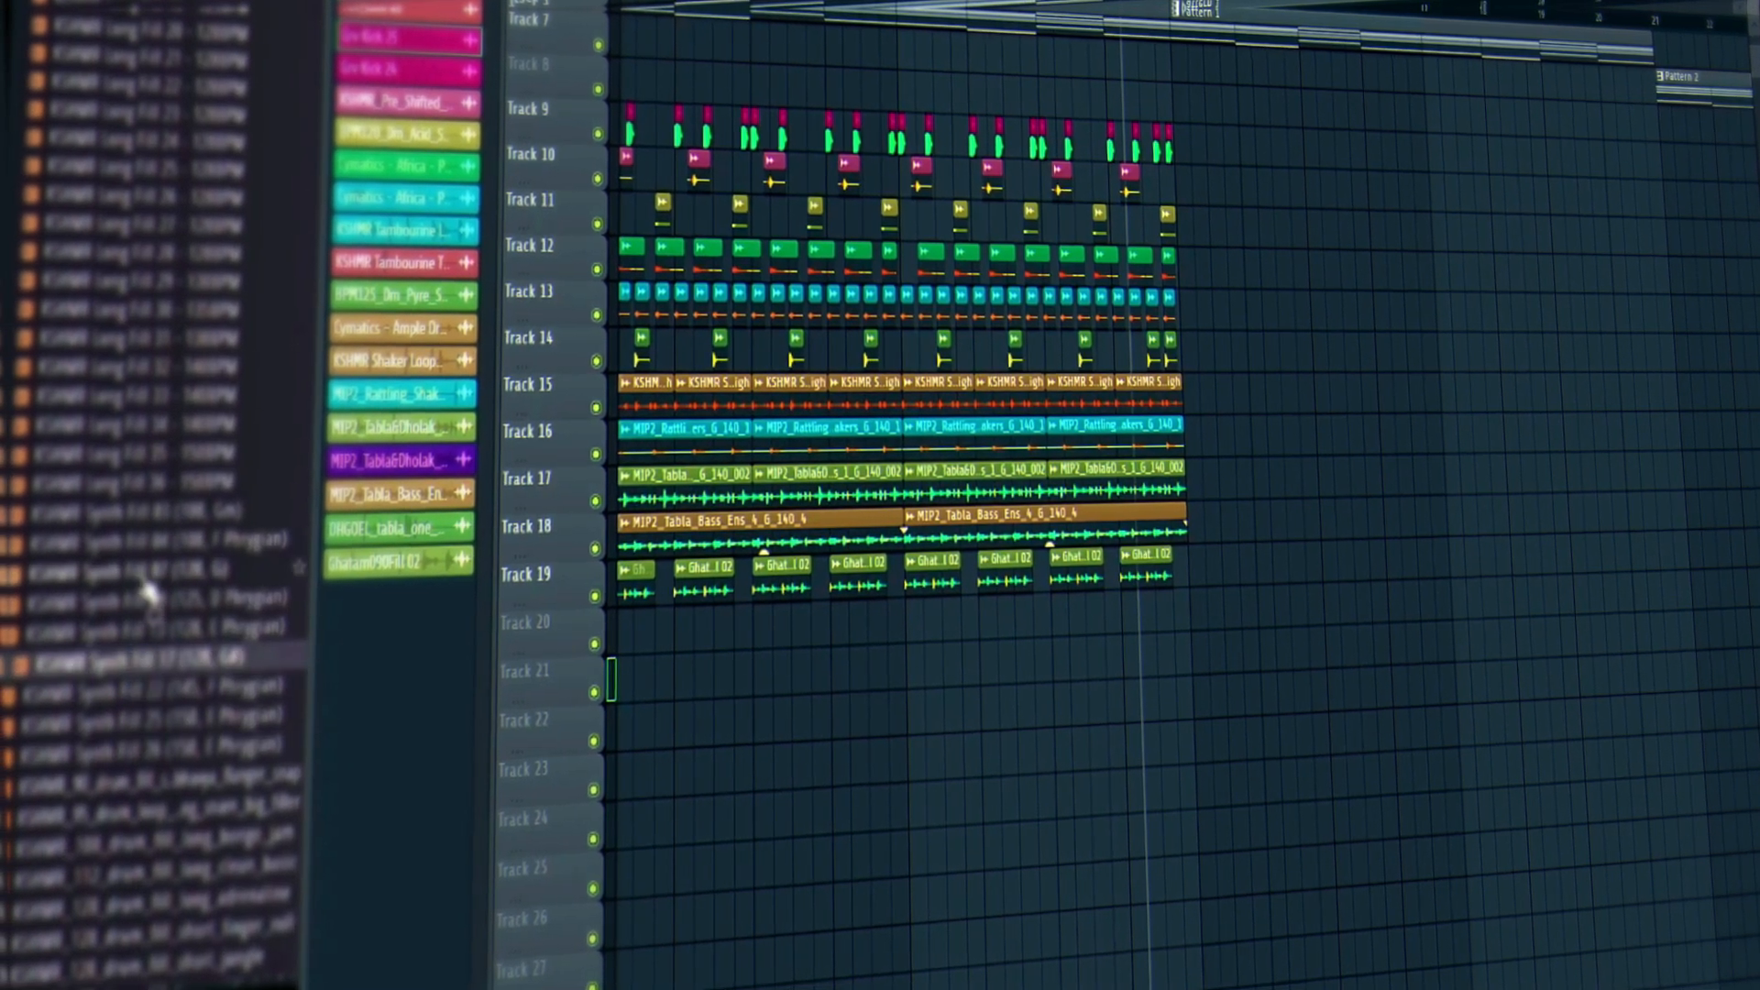
left_click(147, 582)
scroll(151, 591, "down", 12)
left_click(154, 592)
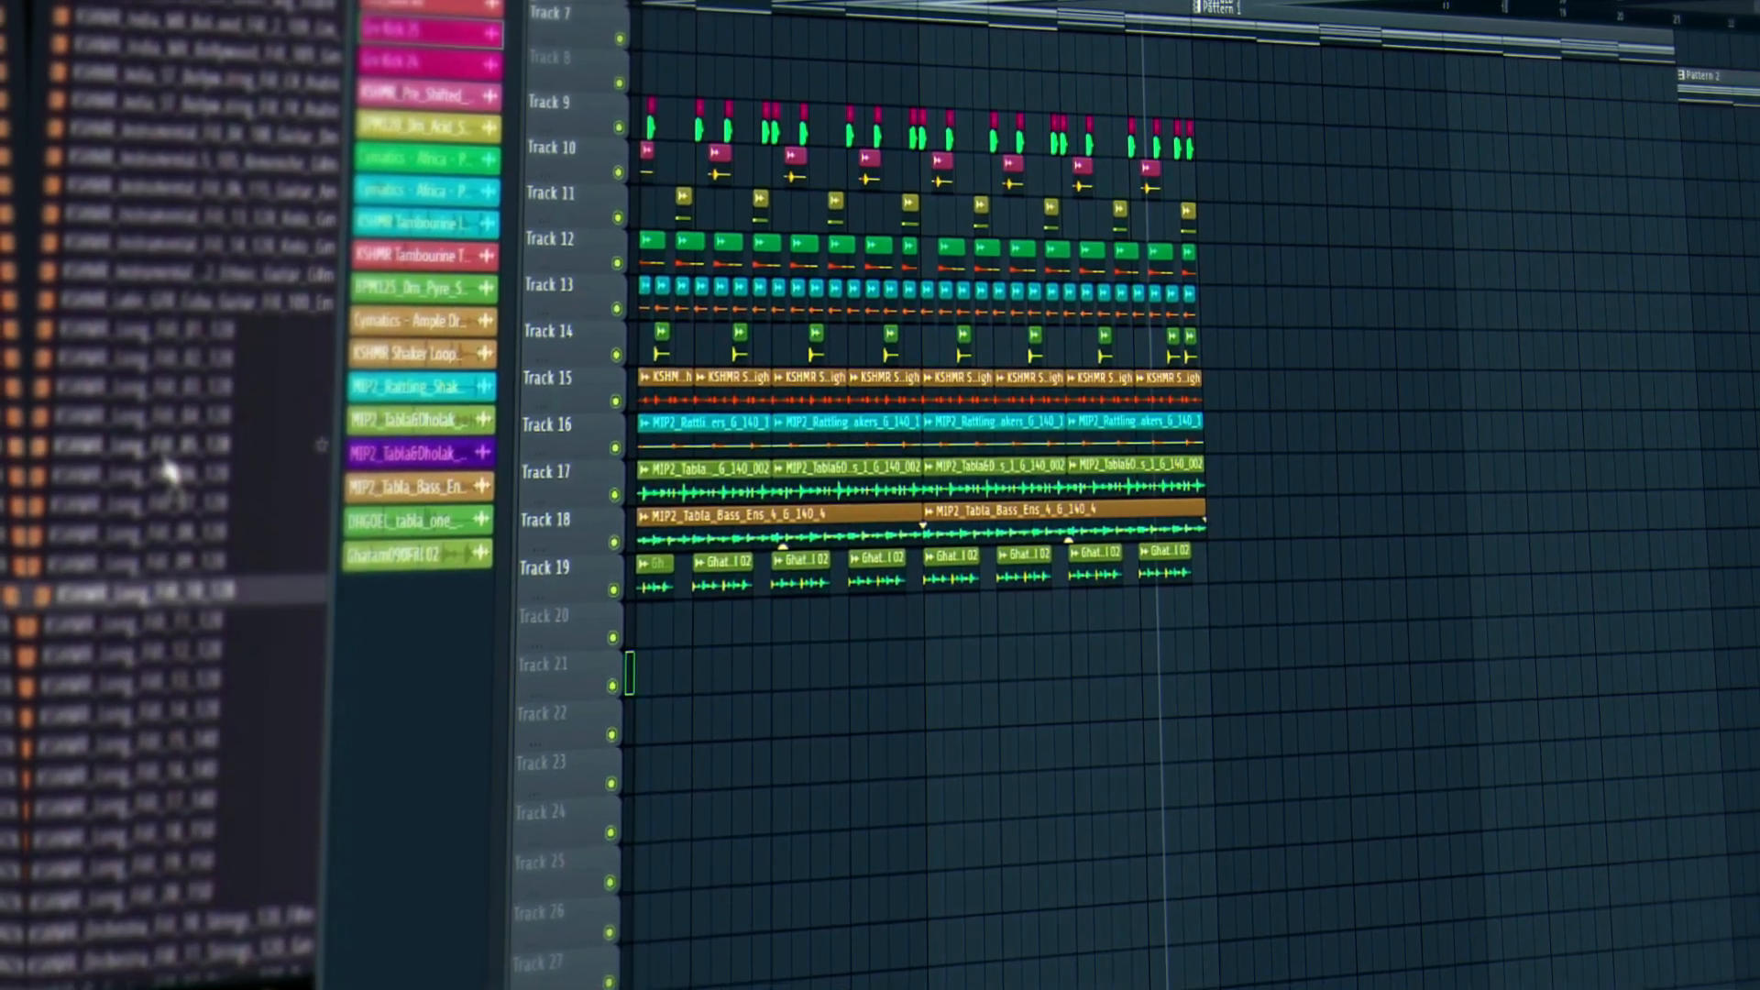
scroll(175, 513, "down", 10)
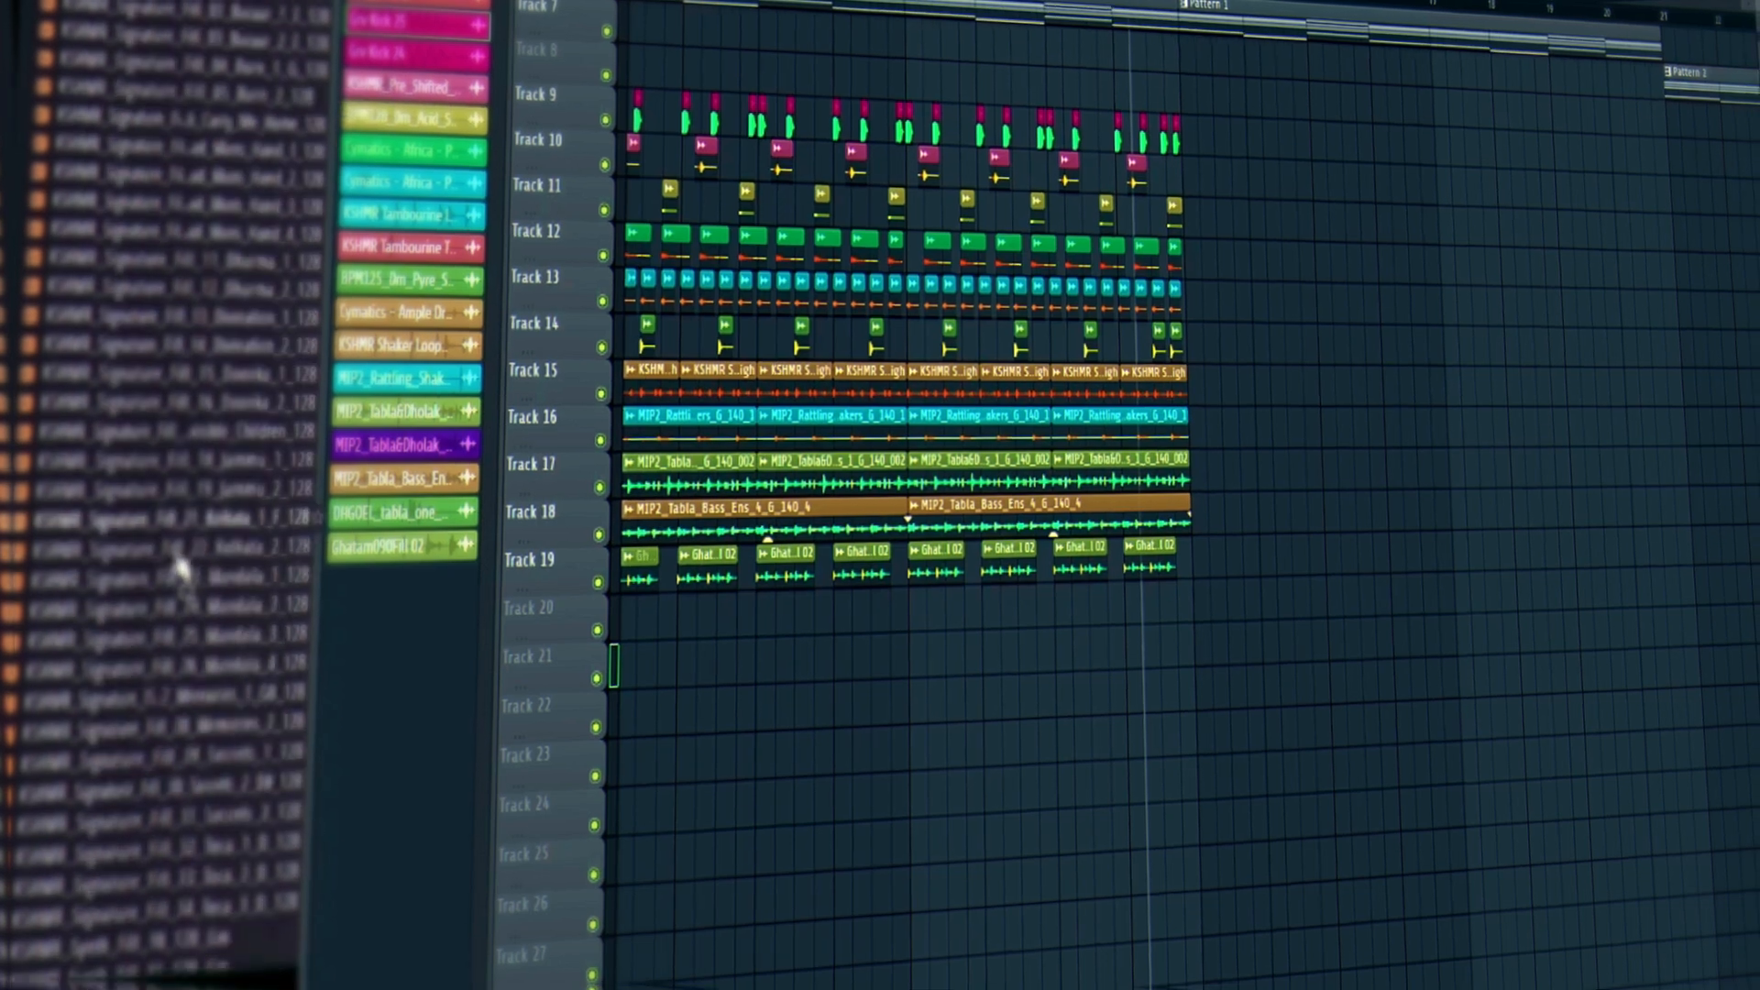
scroll(177, 561, "down", 1)
left_click(176, 559)
left_click(165, 709)
left_click(179, 853)
scroll(181, 899, "down", 11)
left_click(142, 553)
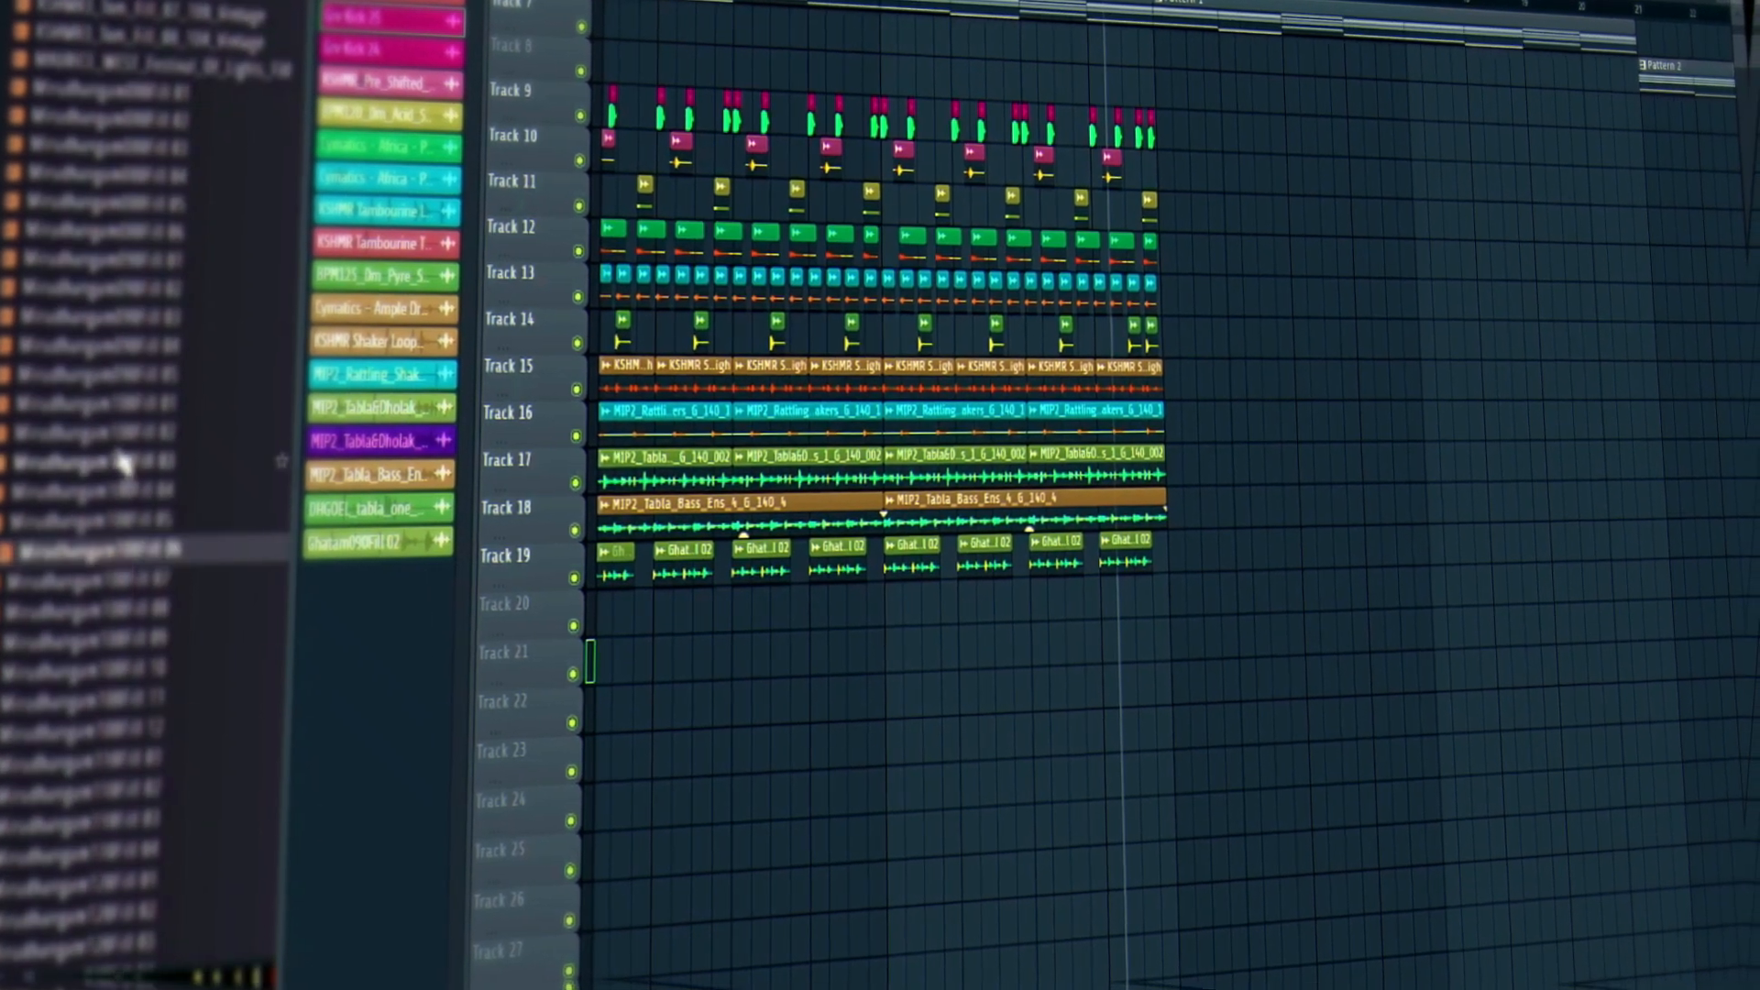
left_click(133, 237)
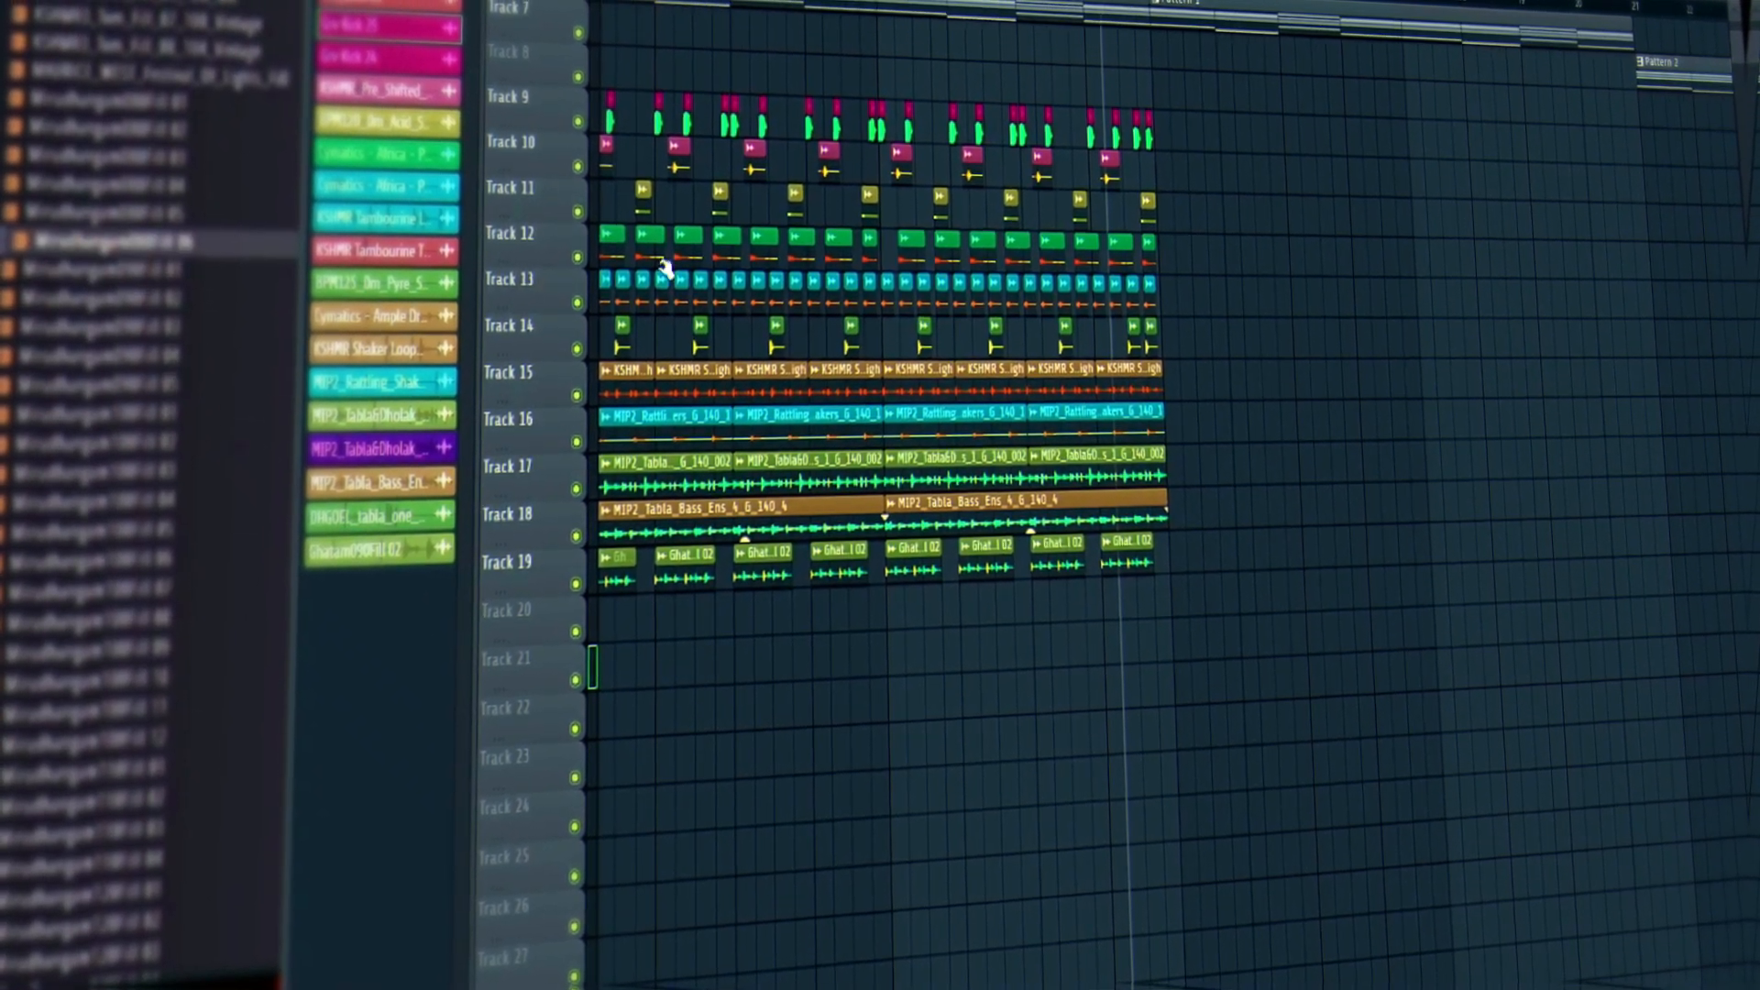
scroll(877, 275, "down", 3)
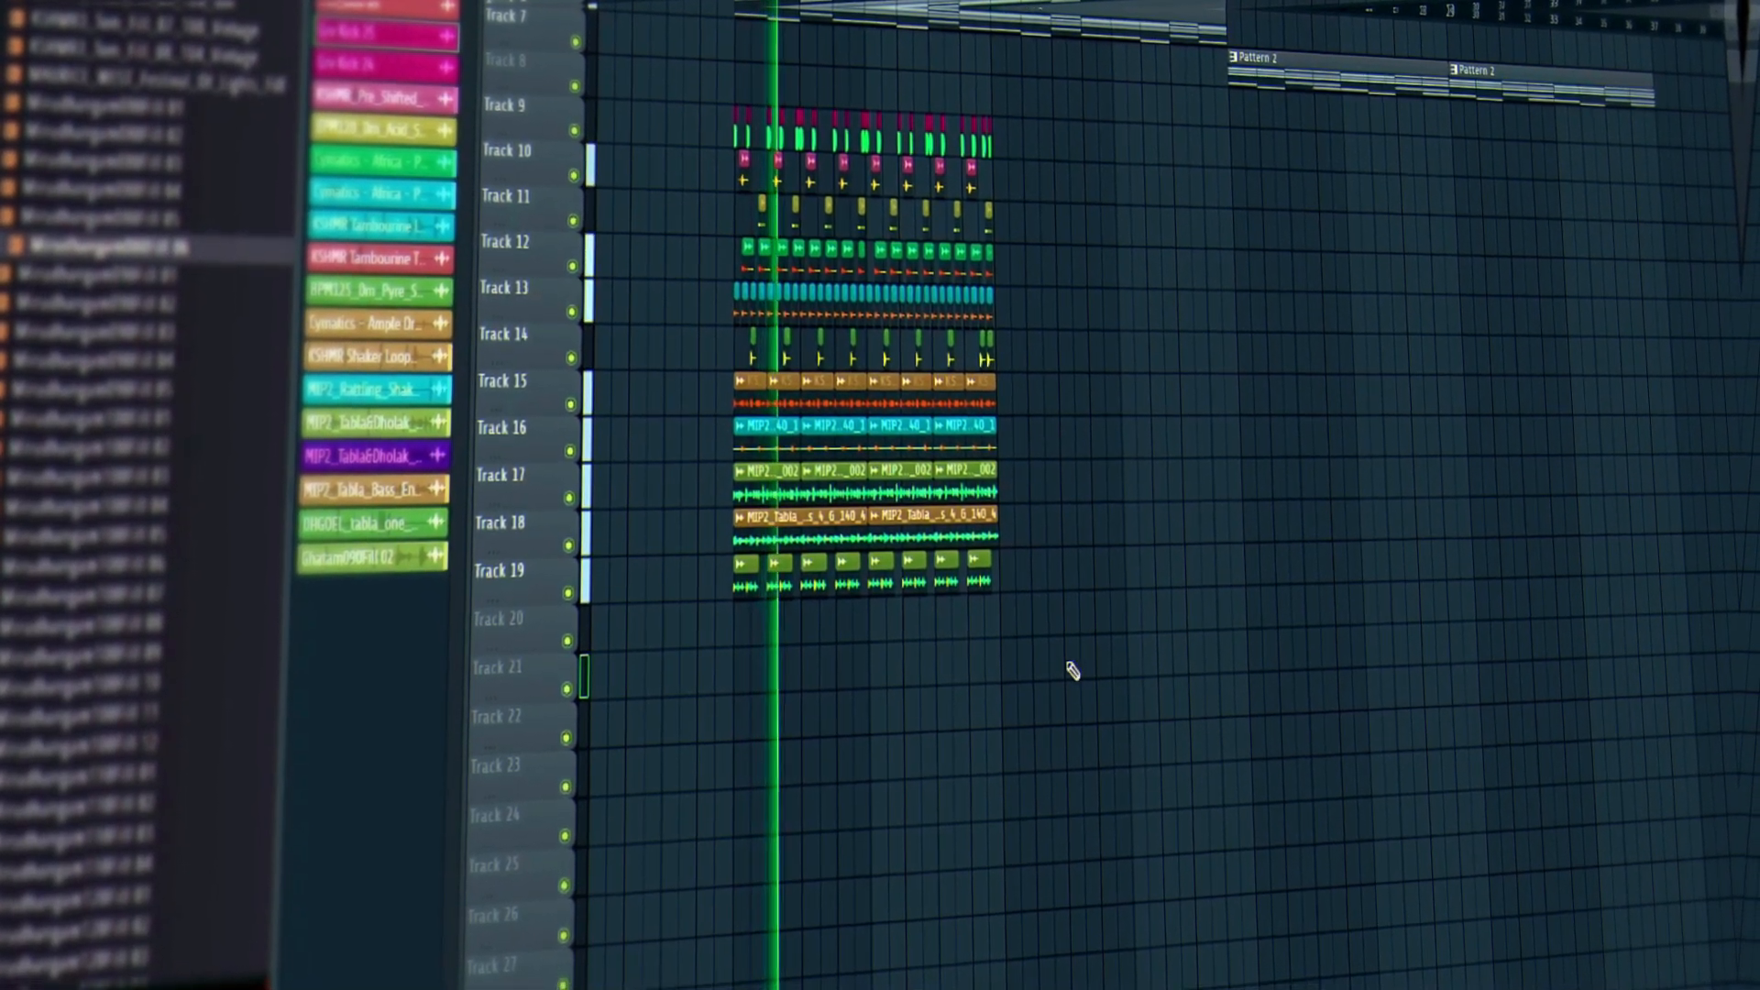
Copy every clip on Tracks 9–19, Ghatam fills included, to start under Pattern 2, then play it back.
scroll(1109, 568, "up", 3)
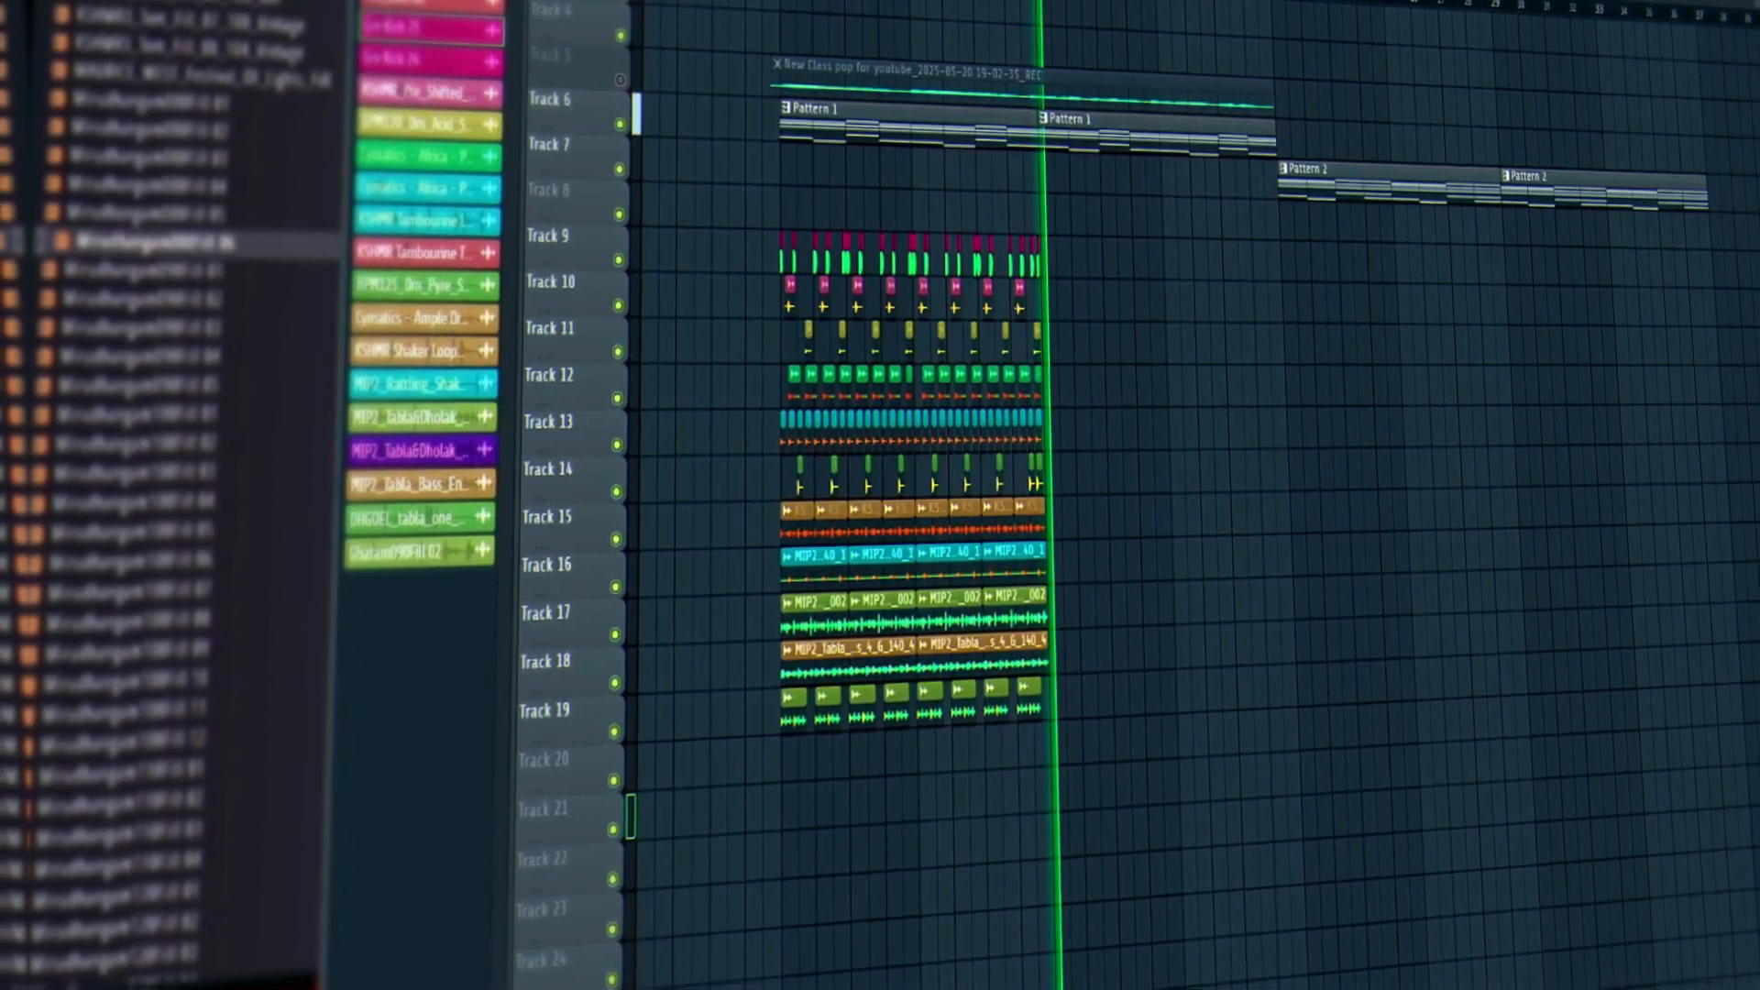
left_click_drag(784, 3, 1013, 30)
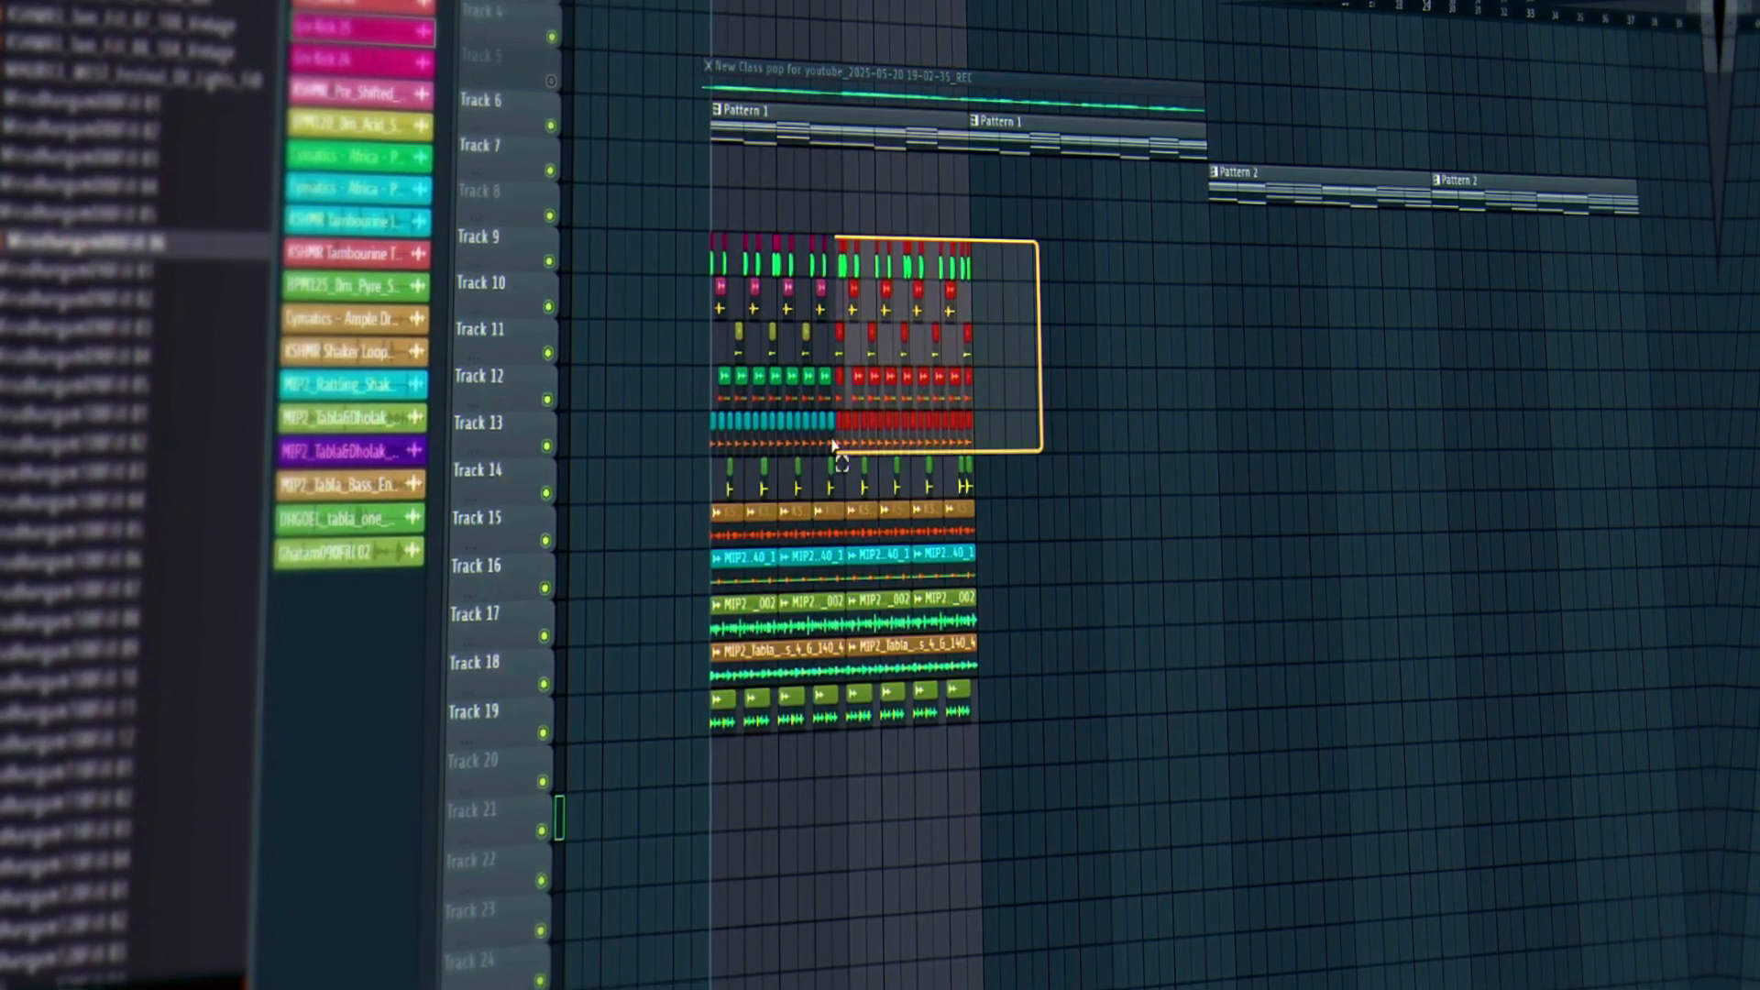
left_click_drag(832, 447, 605, 779)
left_click_drag(743, 554, 1268, 553)
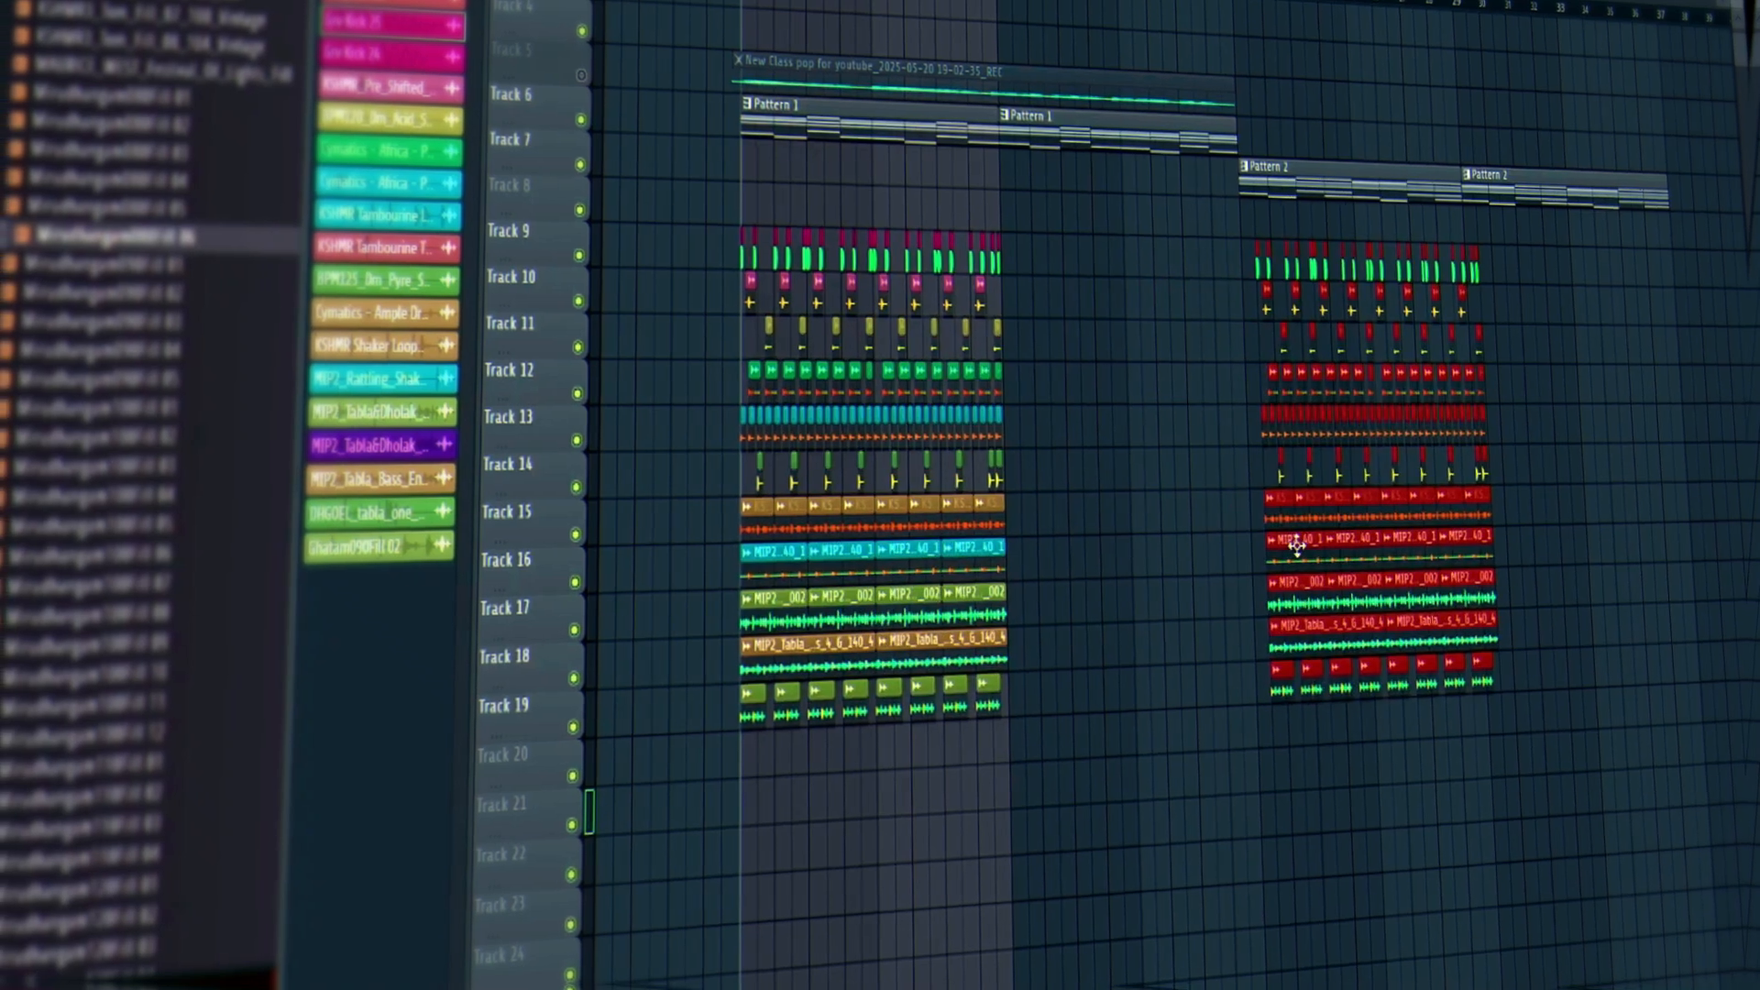
key("space")
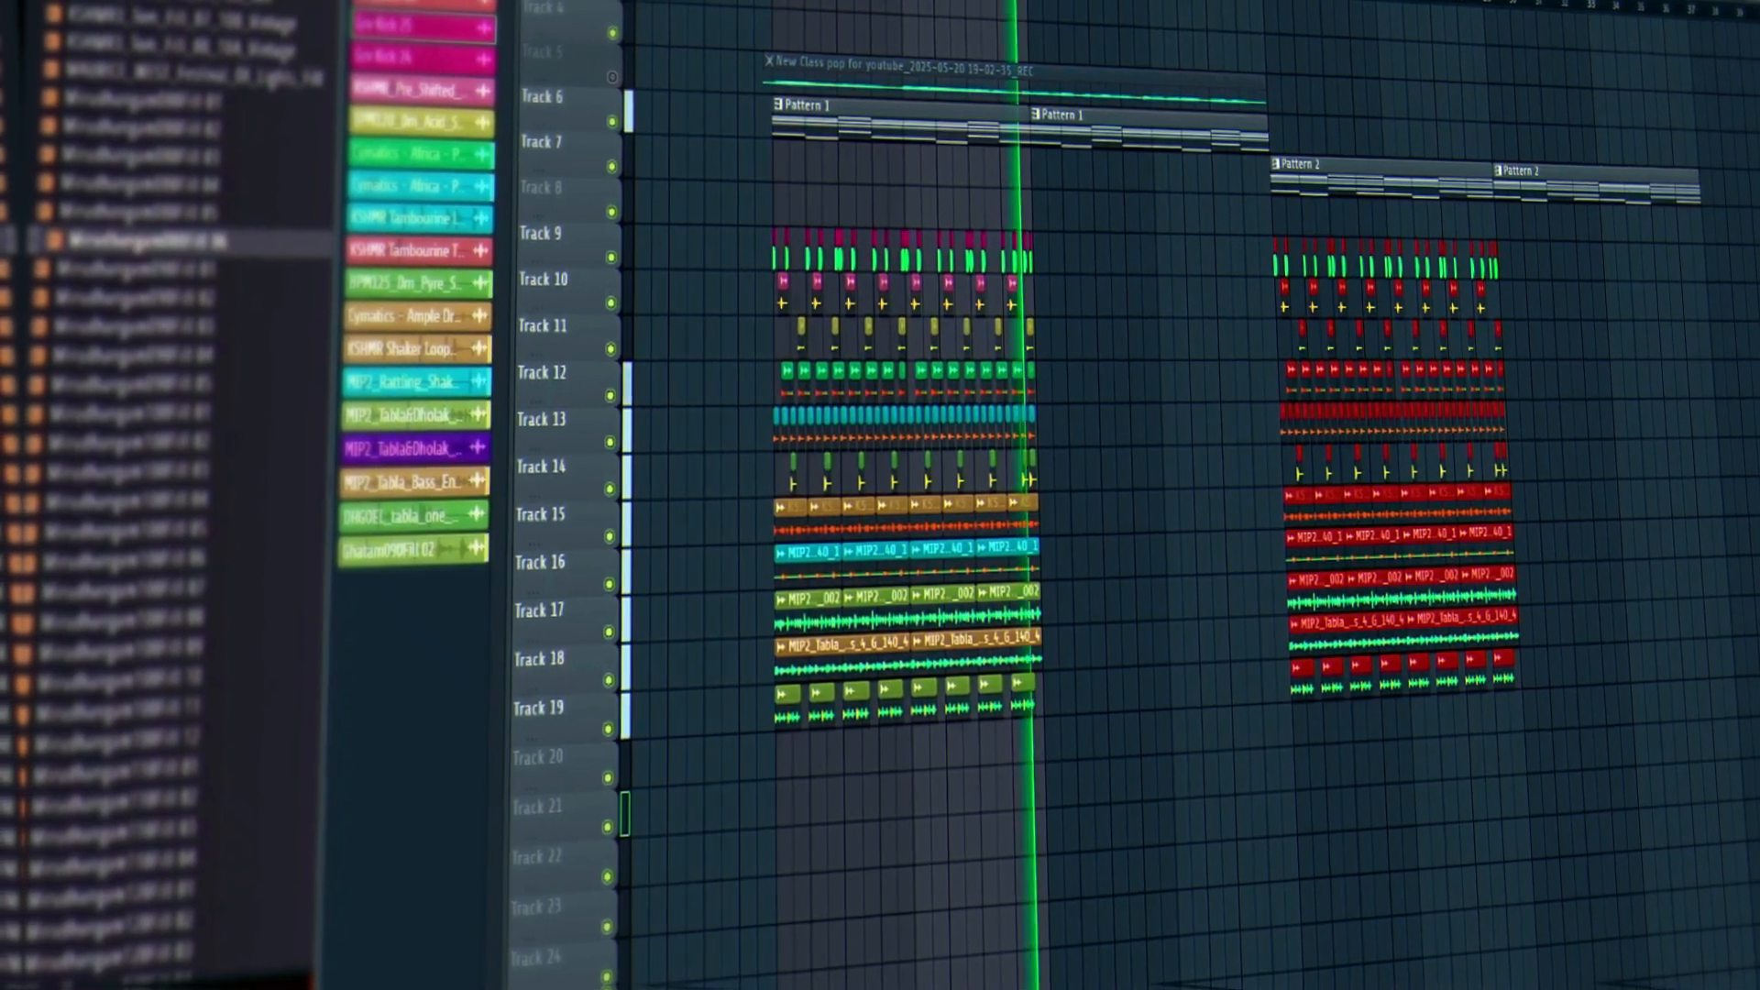